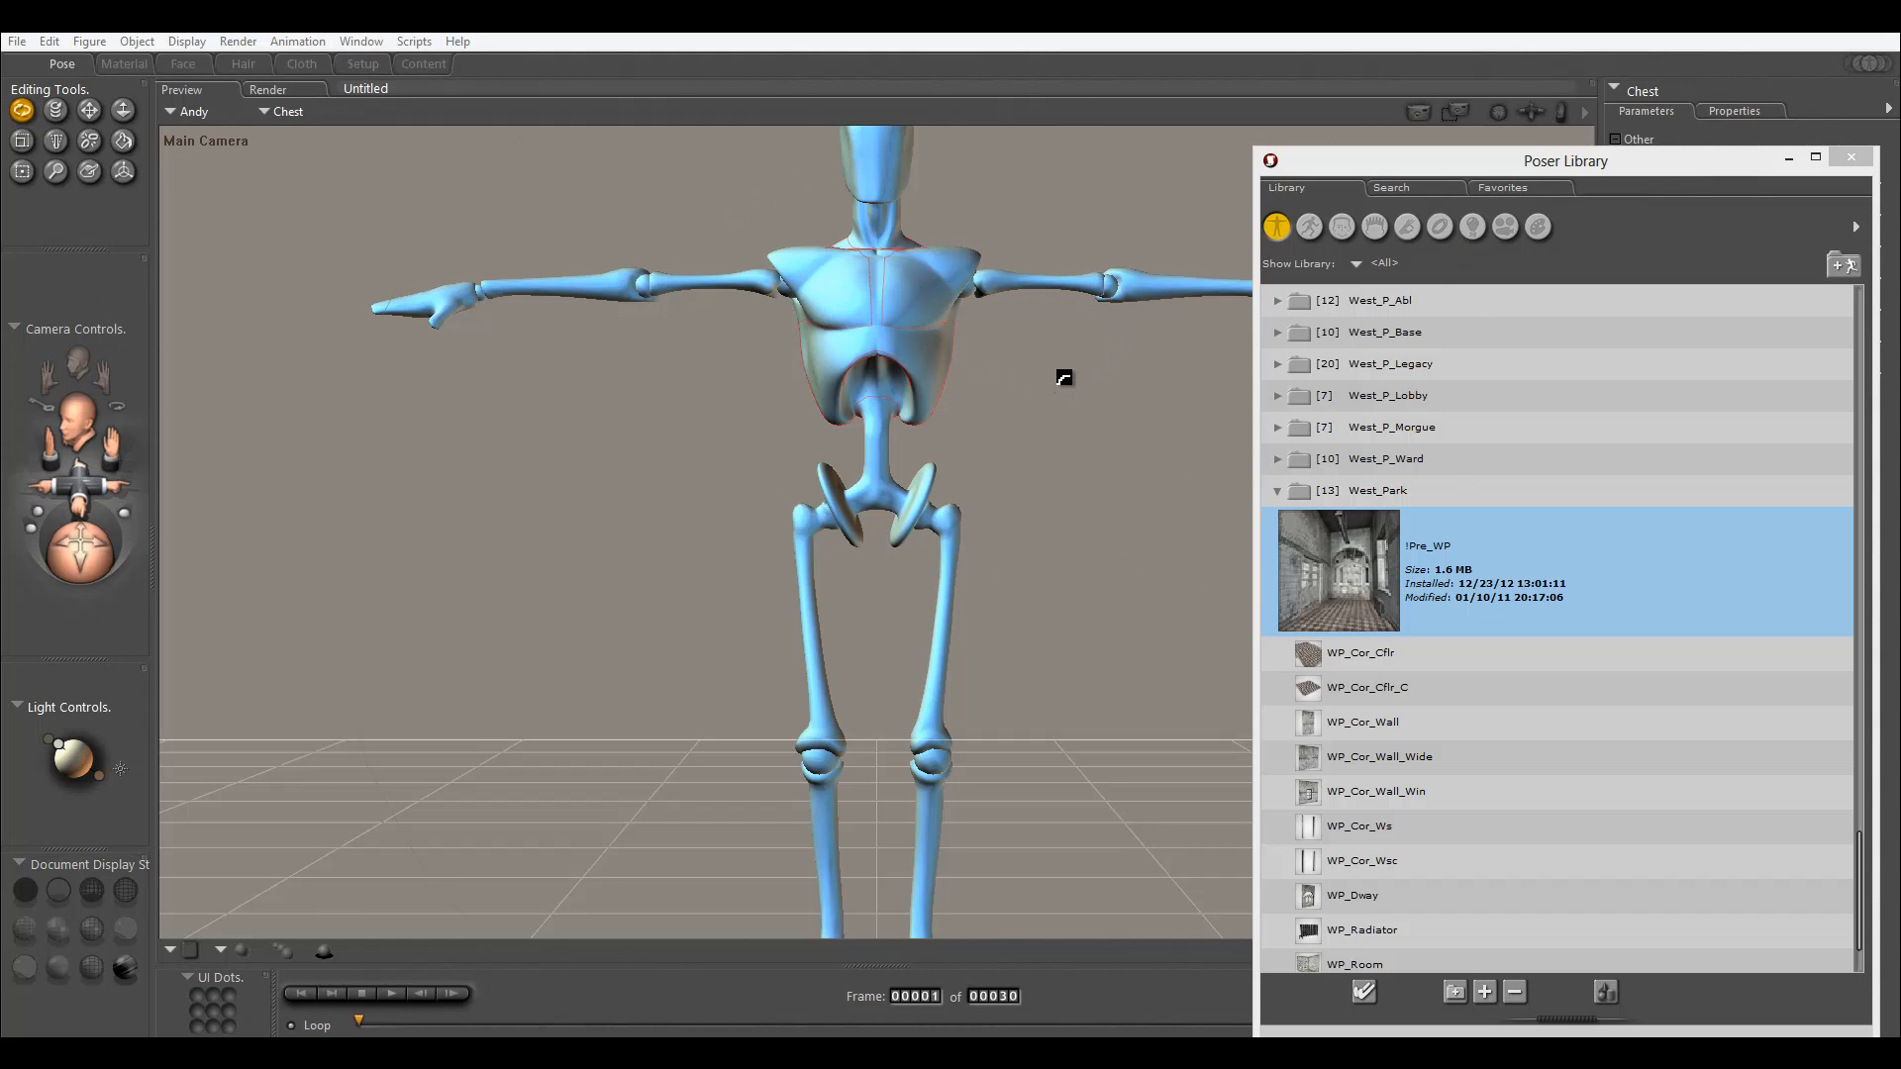
# Delete the default Andy figure from the scene.
pyautogui.click(869, 313)
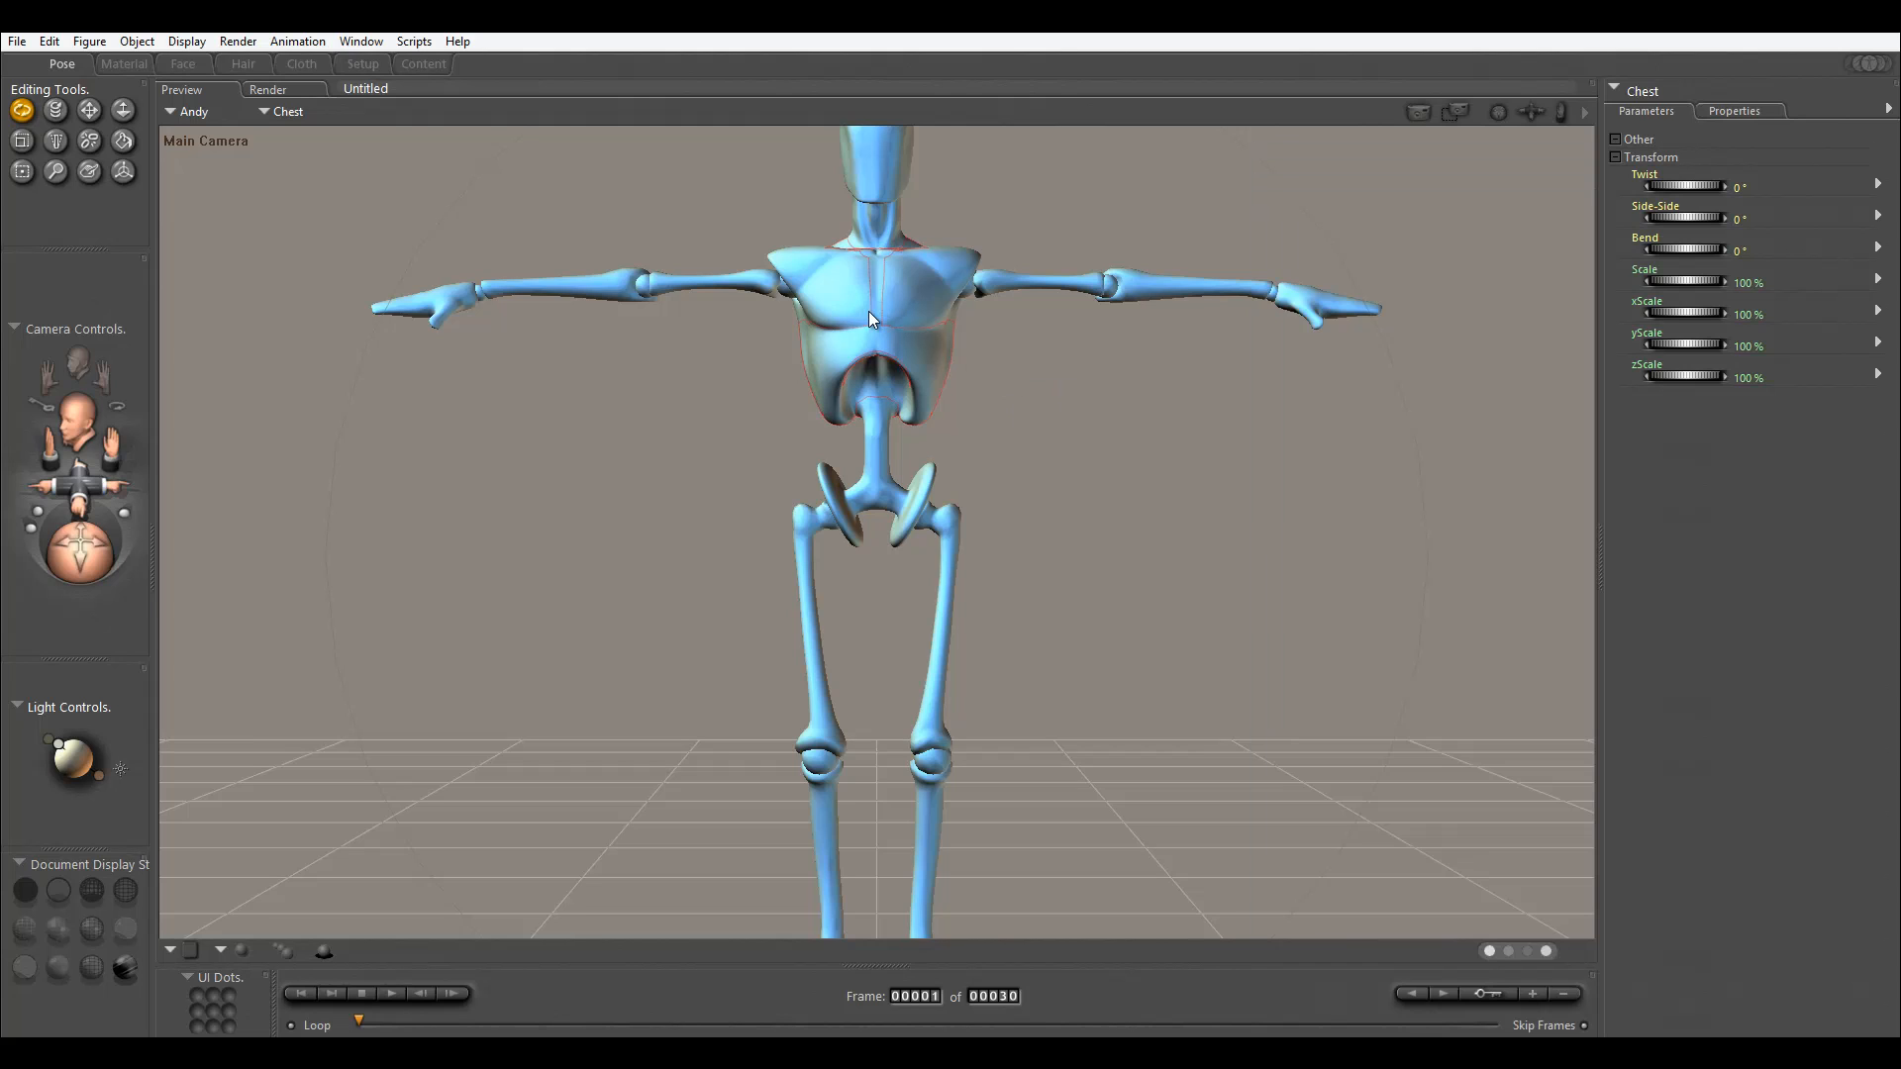
pyautogui.press('Delete')
pyautogui.click(1073, 610)
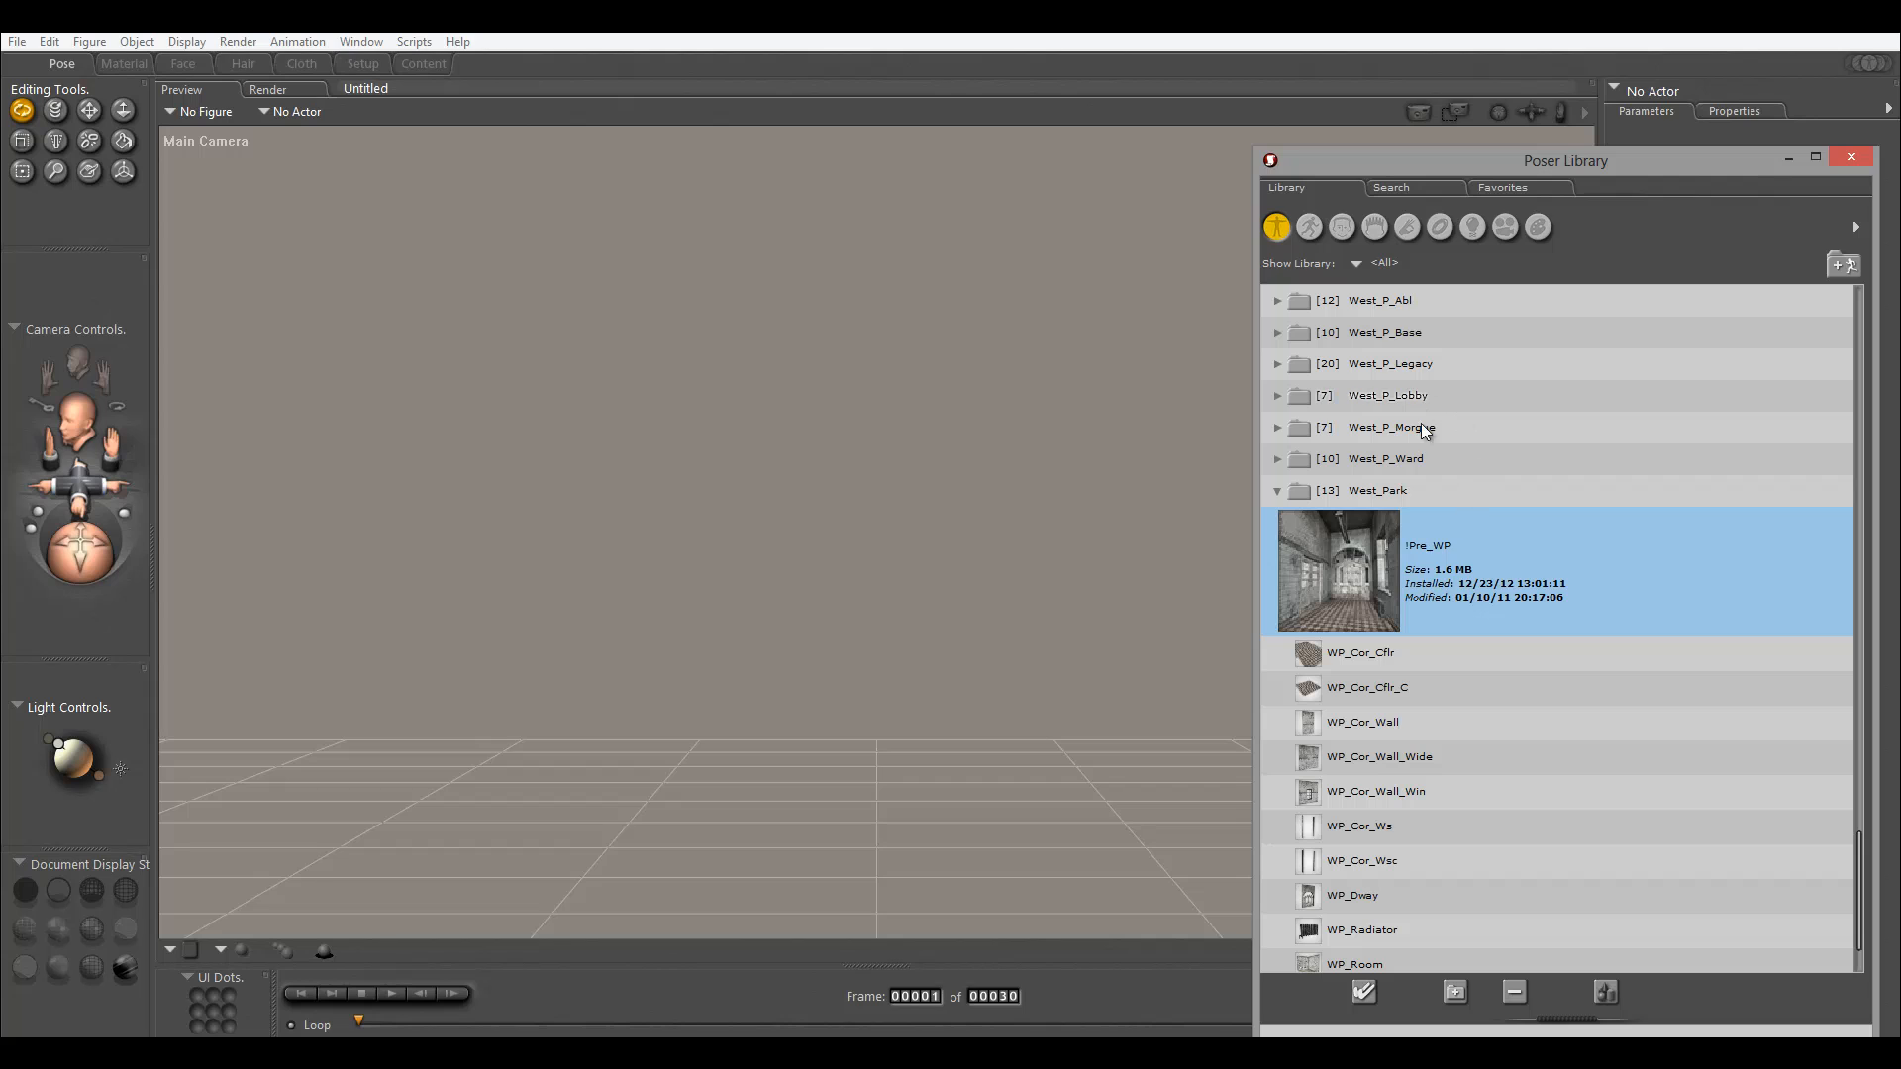
# Browse the figure library from the West_Park folder back up to the GIS environment folders.
pyautogui.click(1289, 492)
pyautogui.scroll(3, 1548, 509)
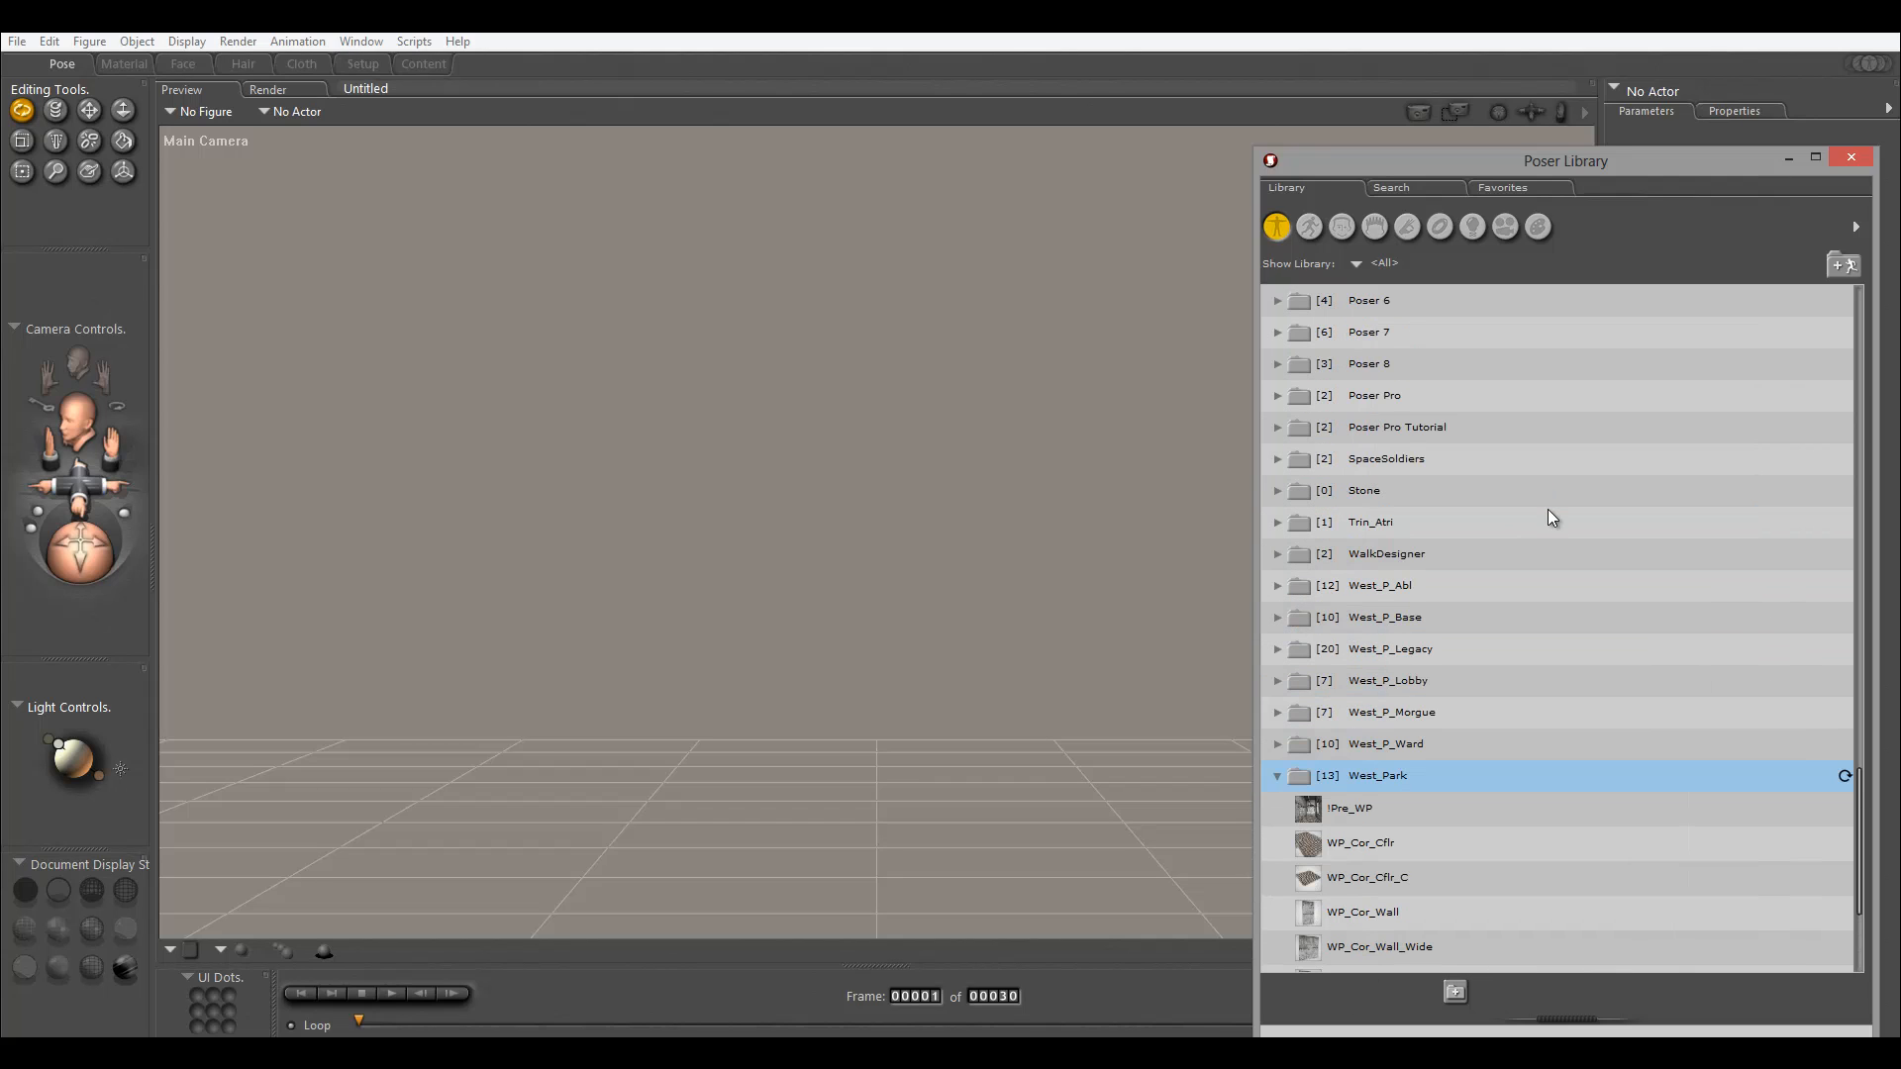
pyautogui.scroll(3, 1445, 680)
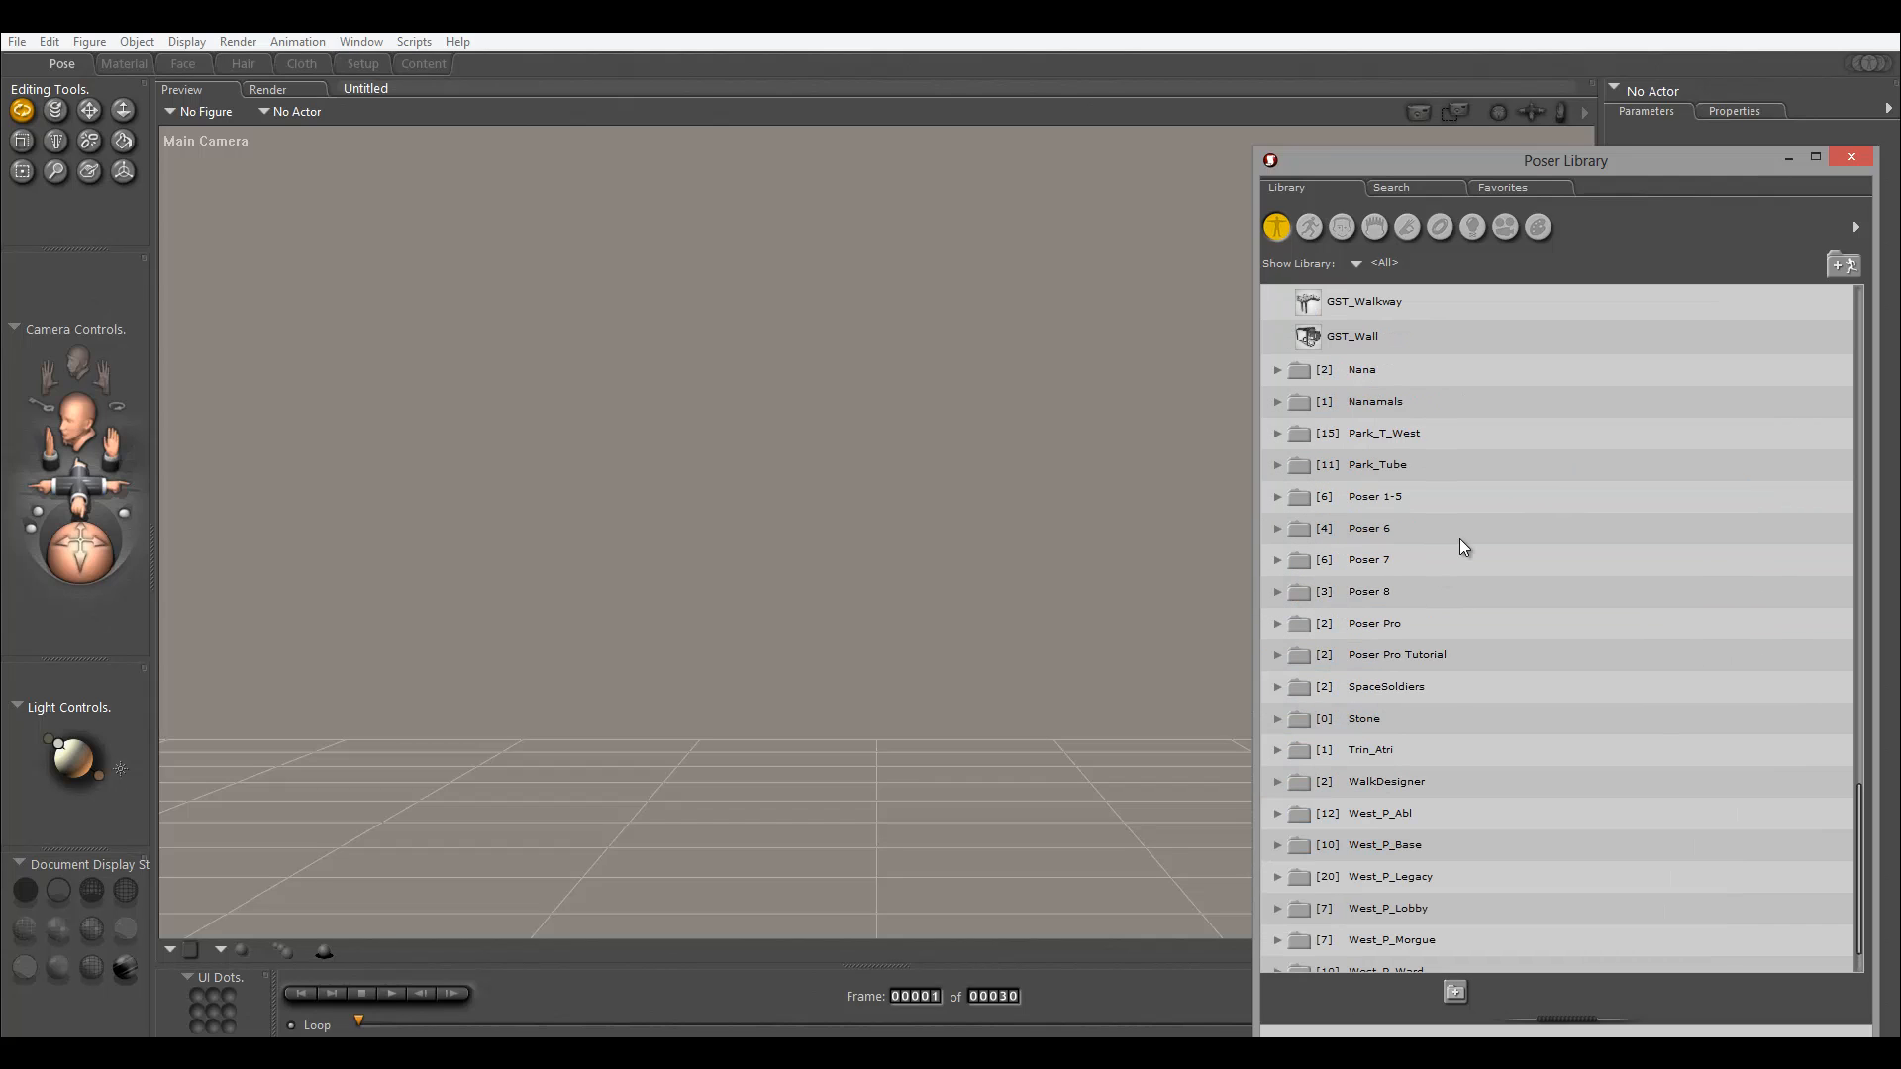
pyautogui.scroll(5, 1448, 697)
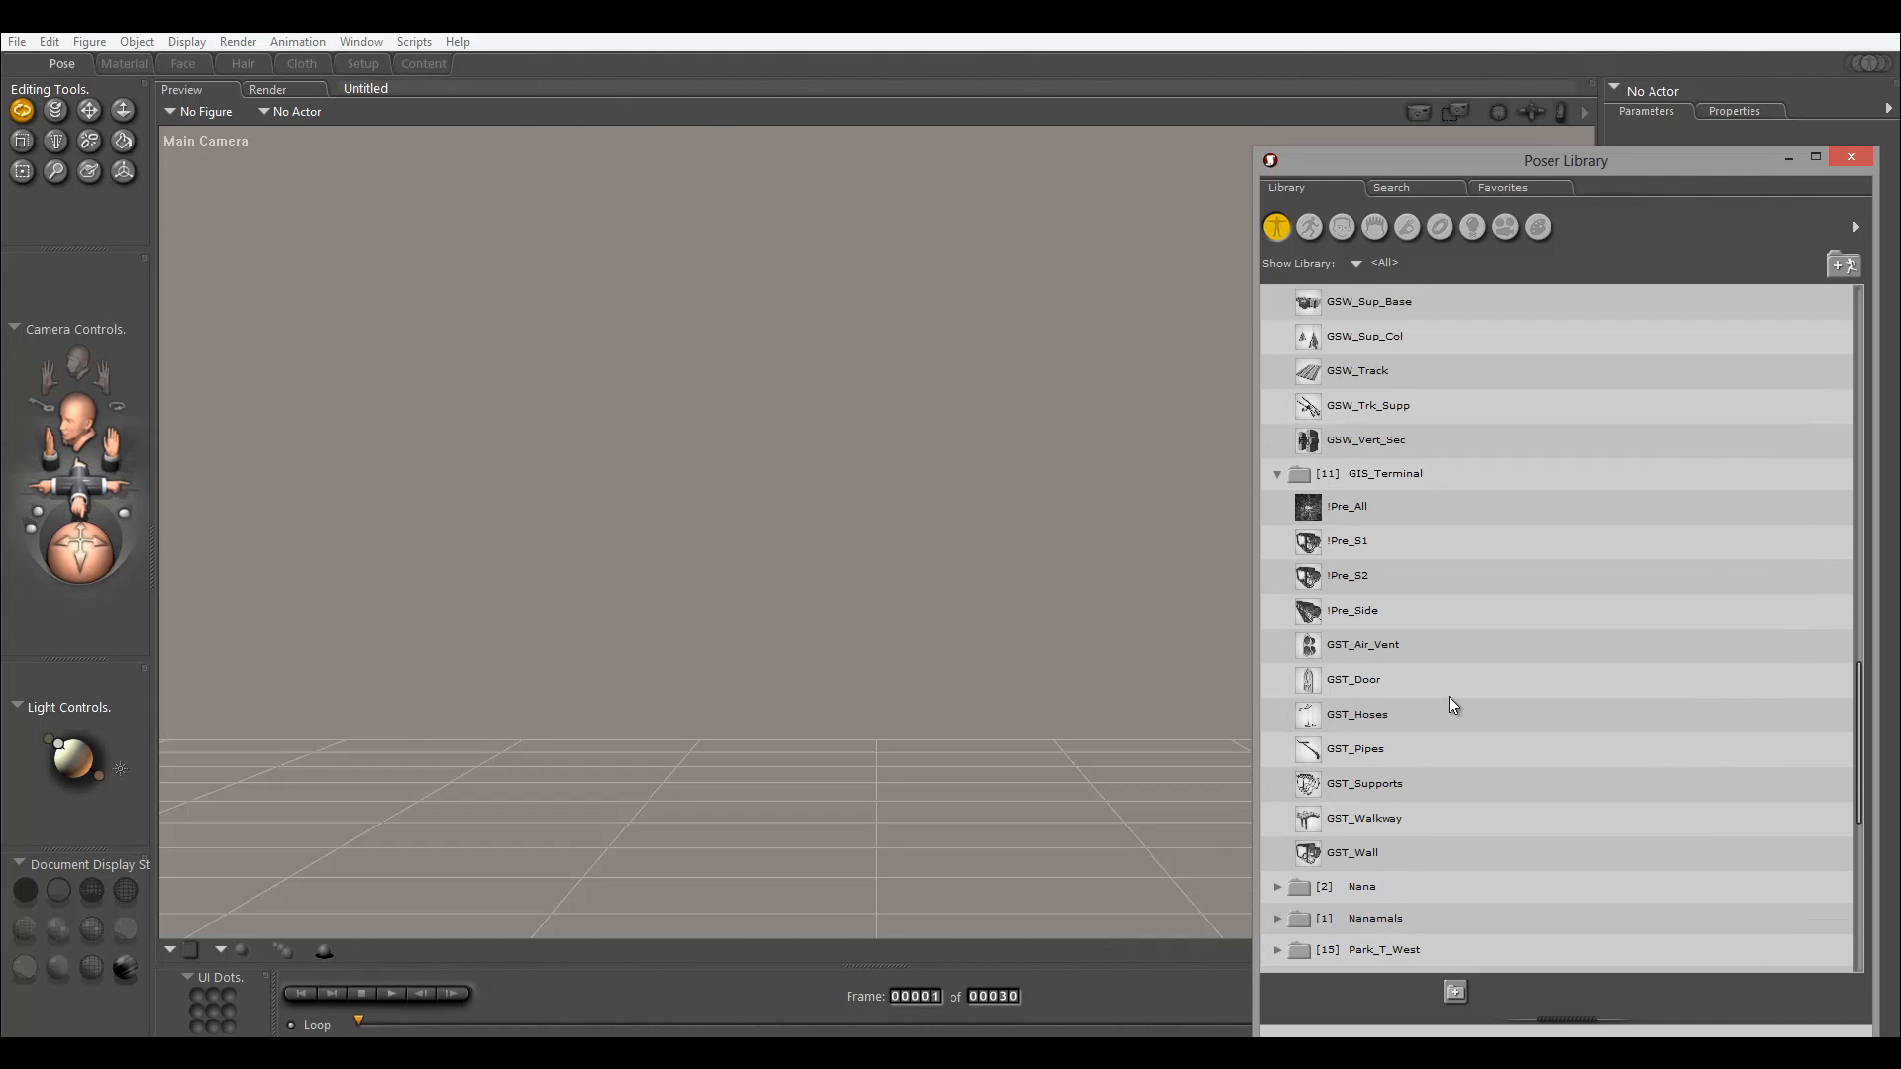
pyautogui.scroll(1, 1447, 702)
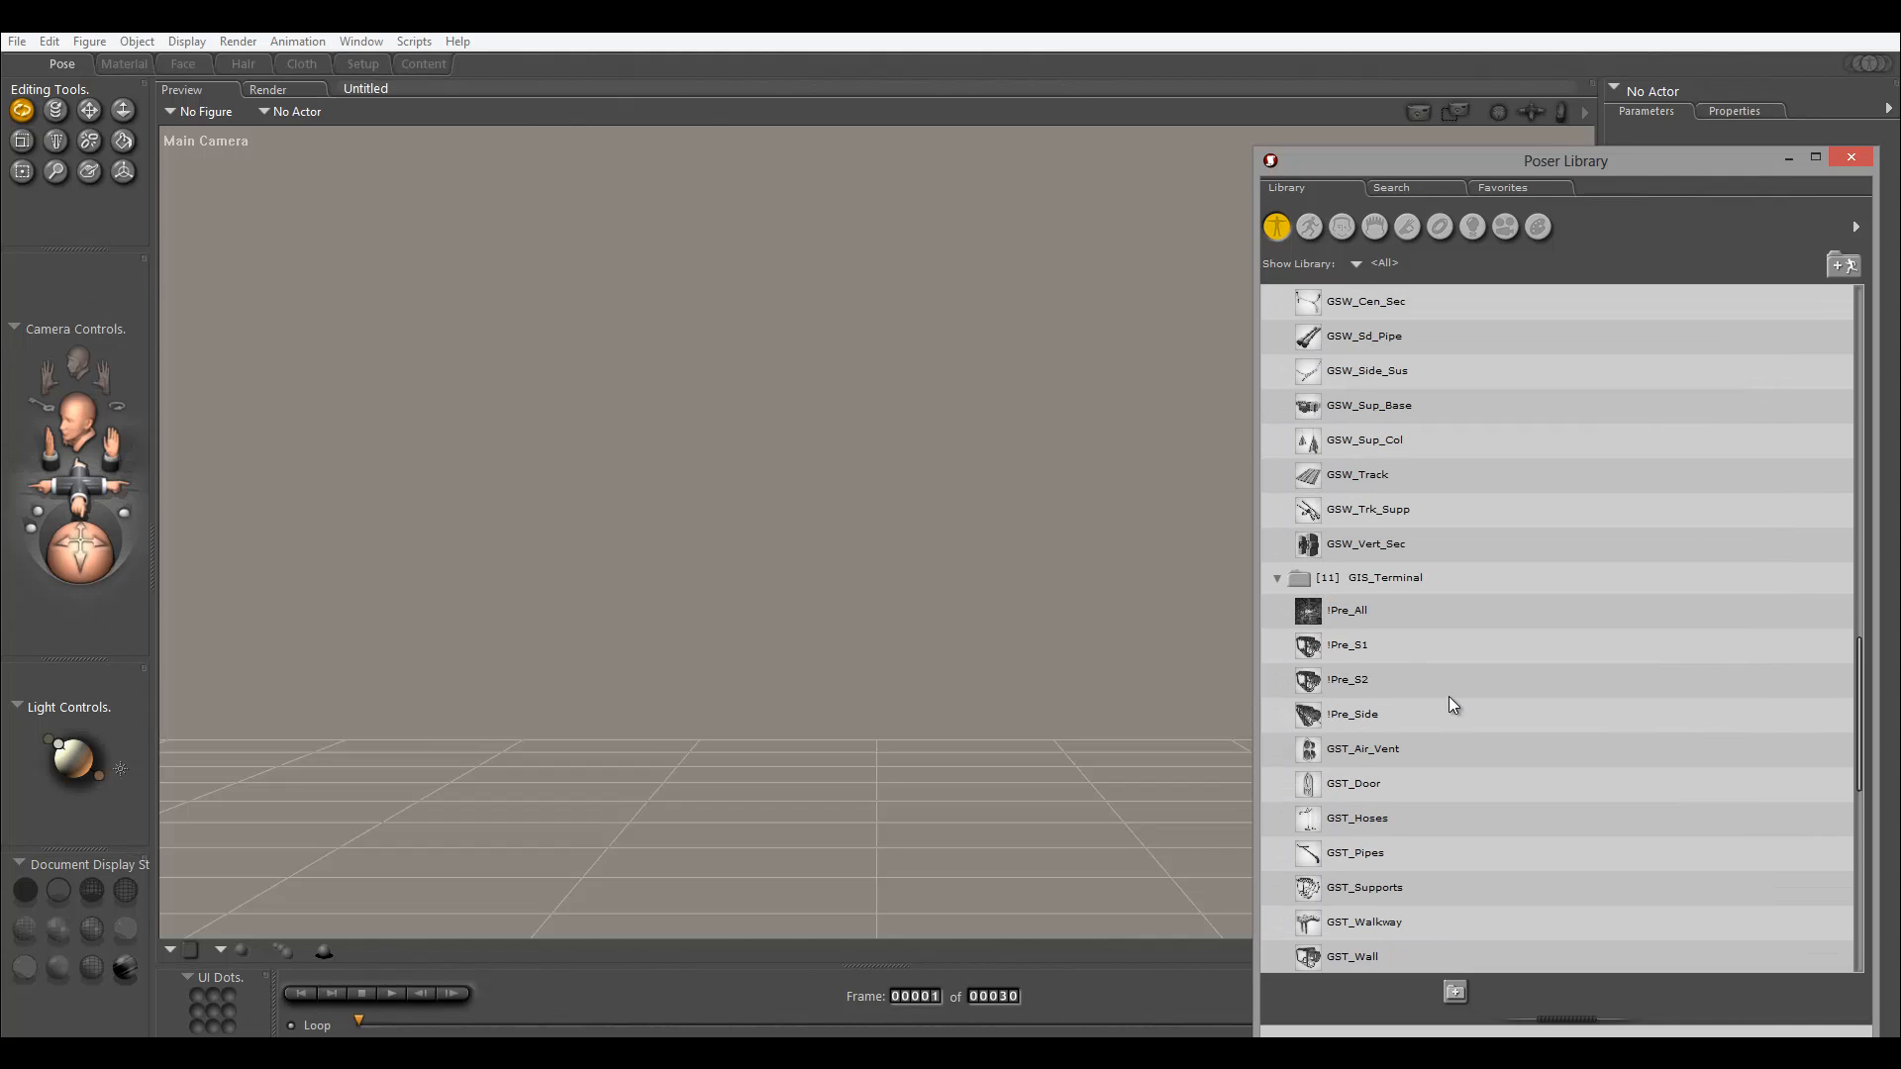
pyautogui.scroll(1, 1447, 705)
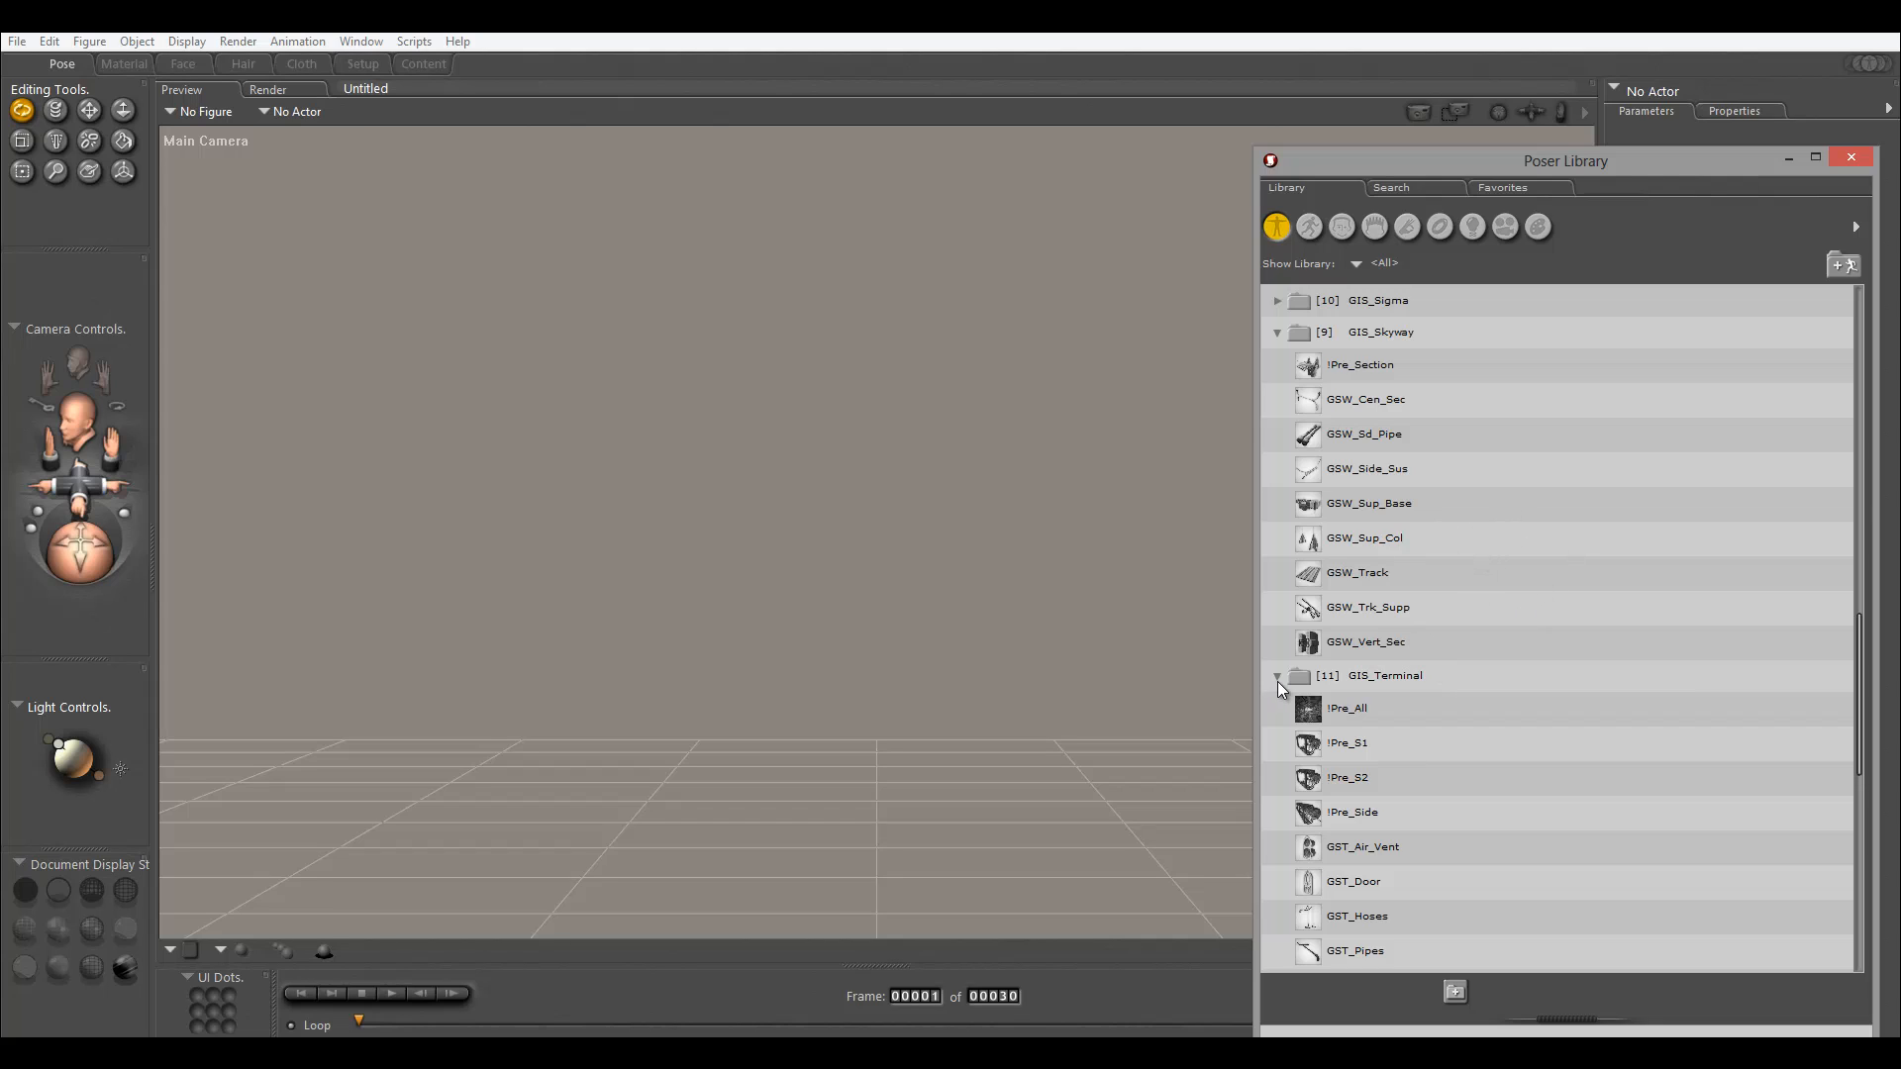
pyautogui.click(1410, 715)
pyautogui.scroll(4, 1515, 730)
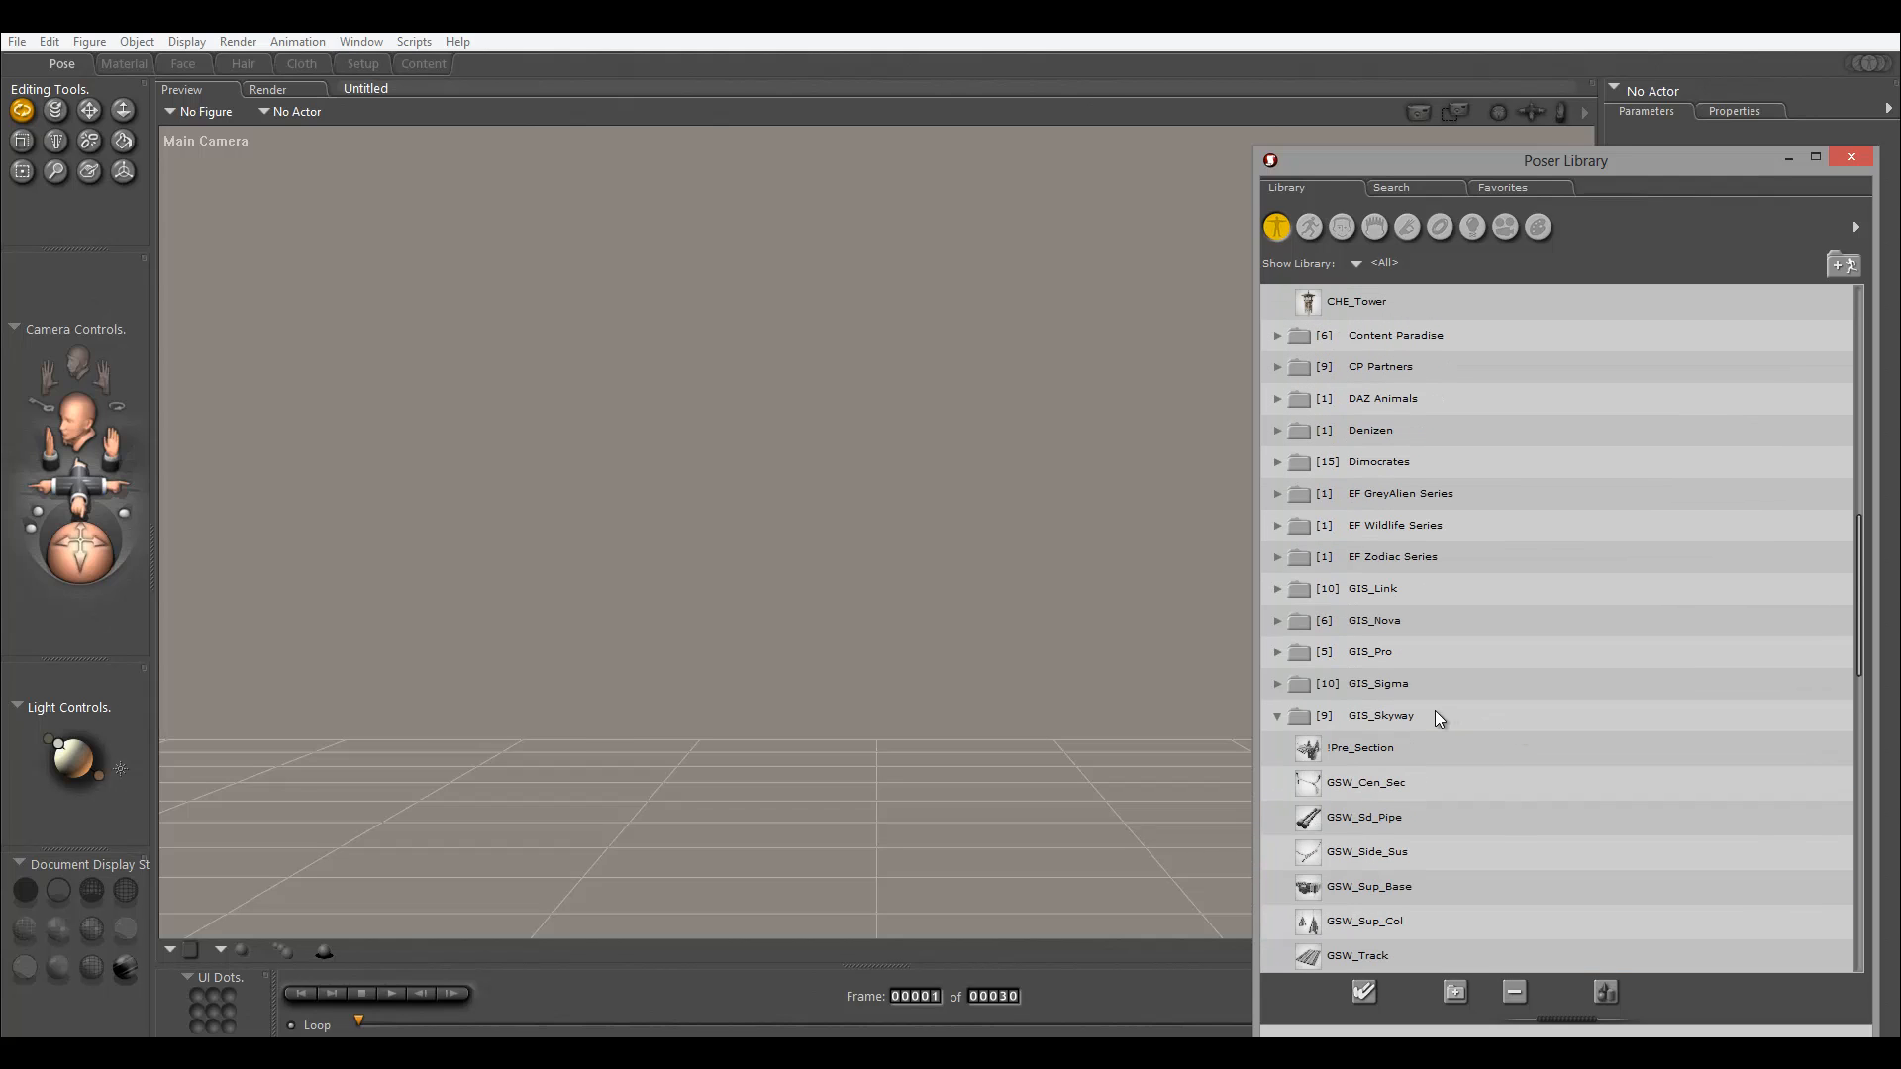
# Preview the preload items of the GIS_Skyway, GIS_Sigma, GIS_Pro and GIS_Nova folders.
pyautogui.click(1406, 748)
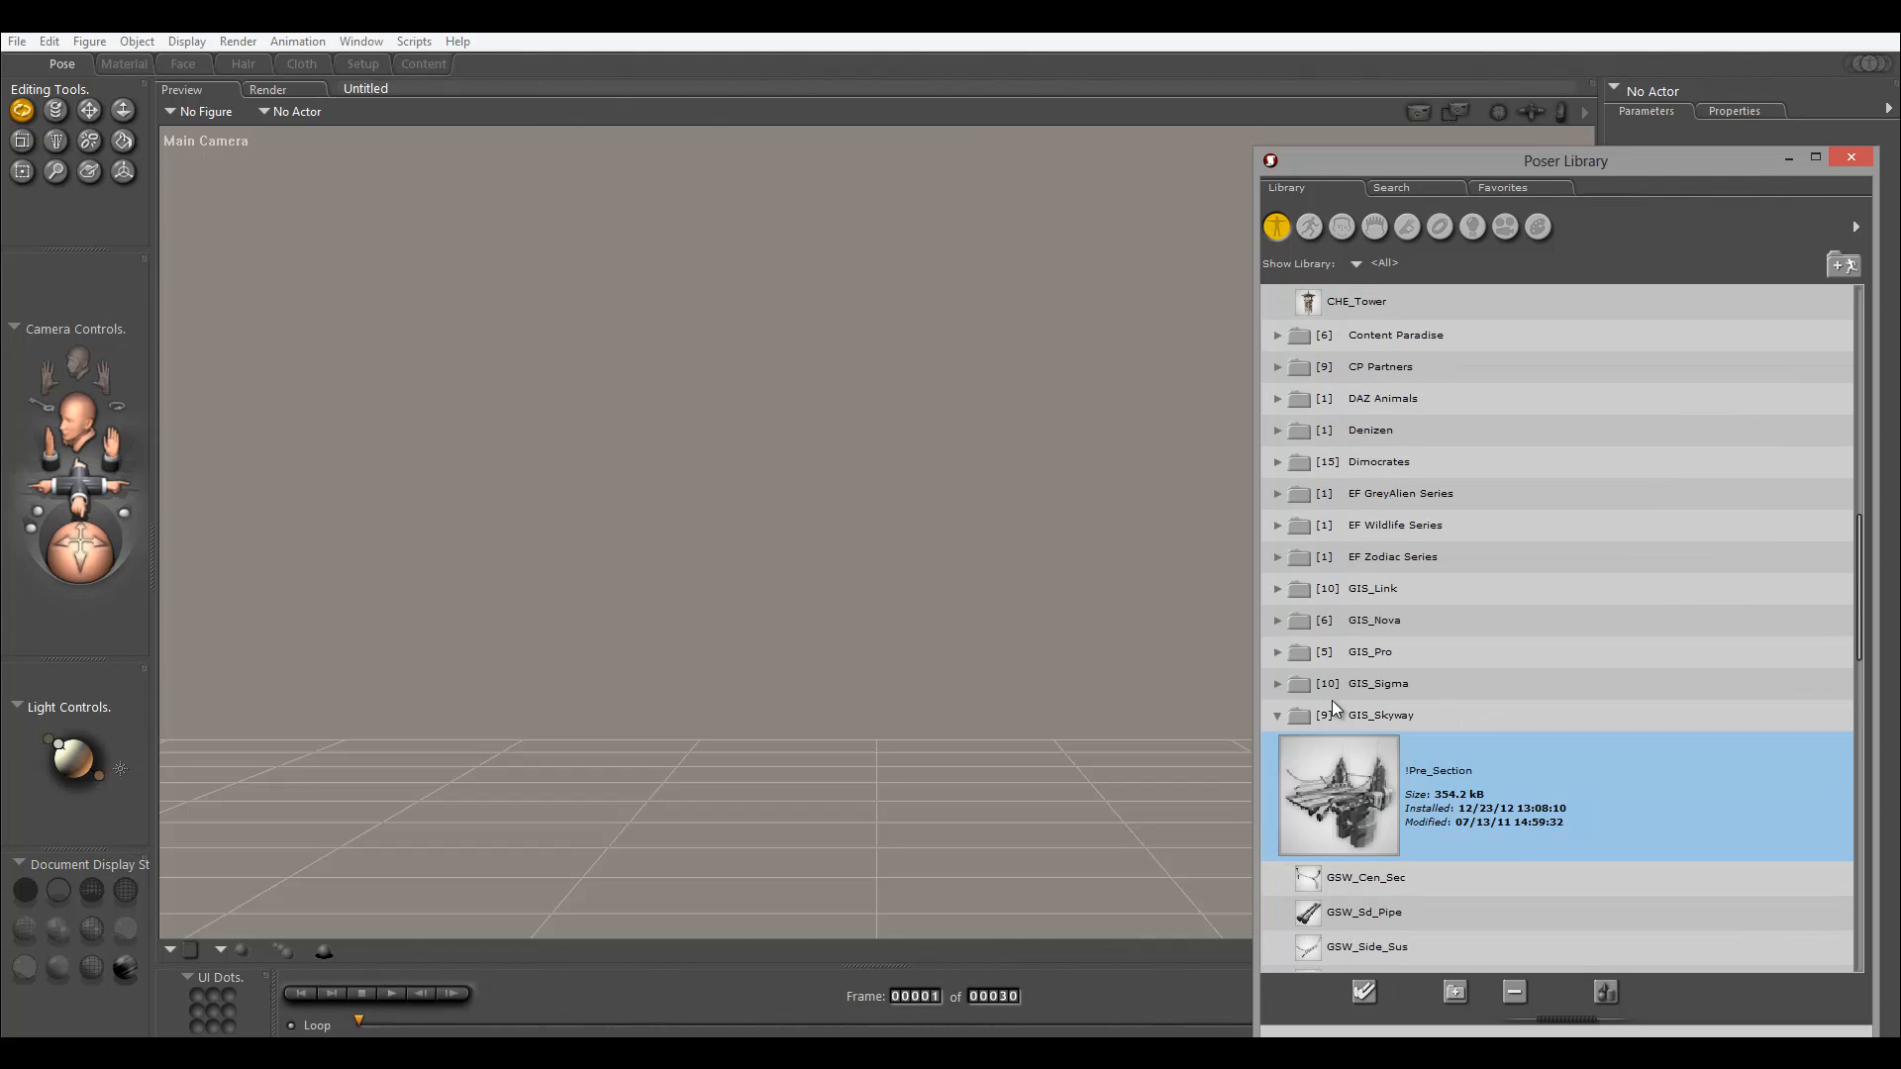
pyautogui.click(1276, 683)
pyautogui.click(1405, 719)
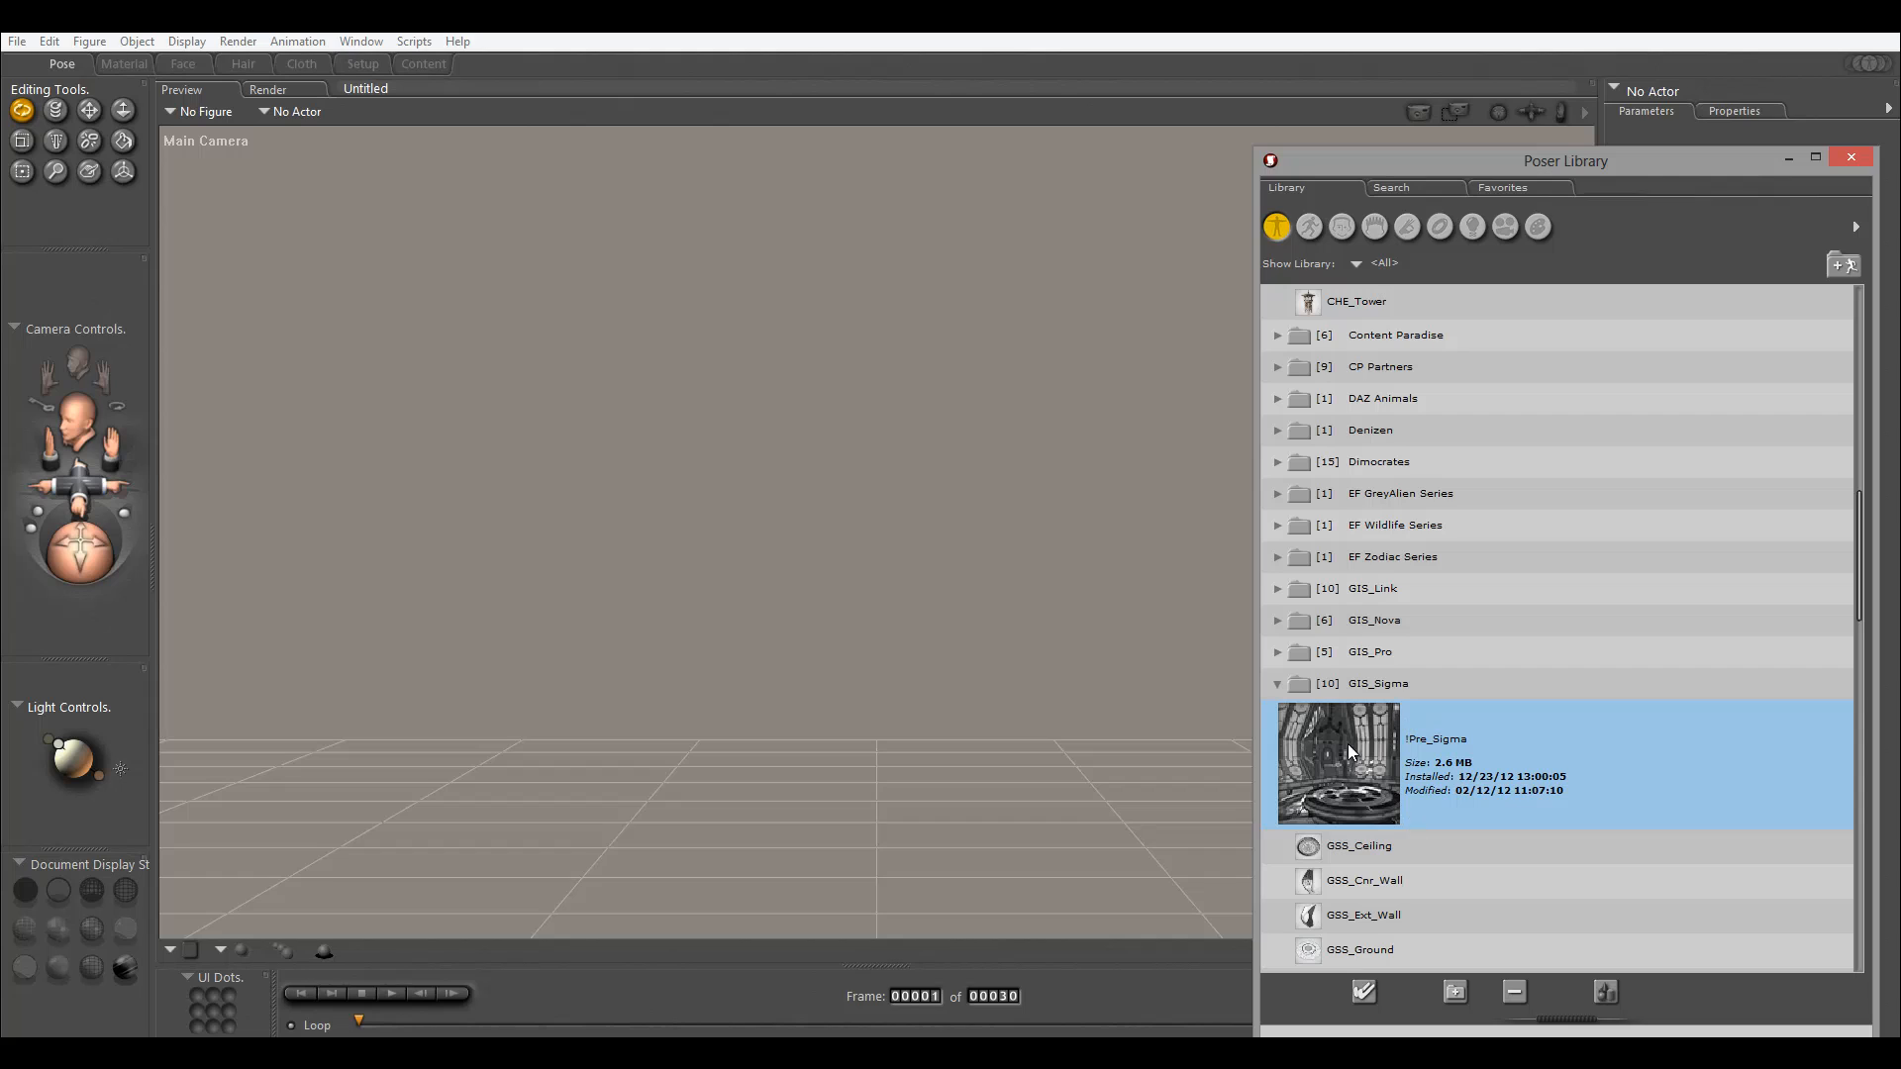
pyautogui.click(1277, 651)
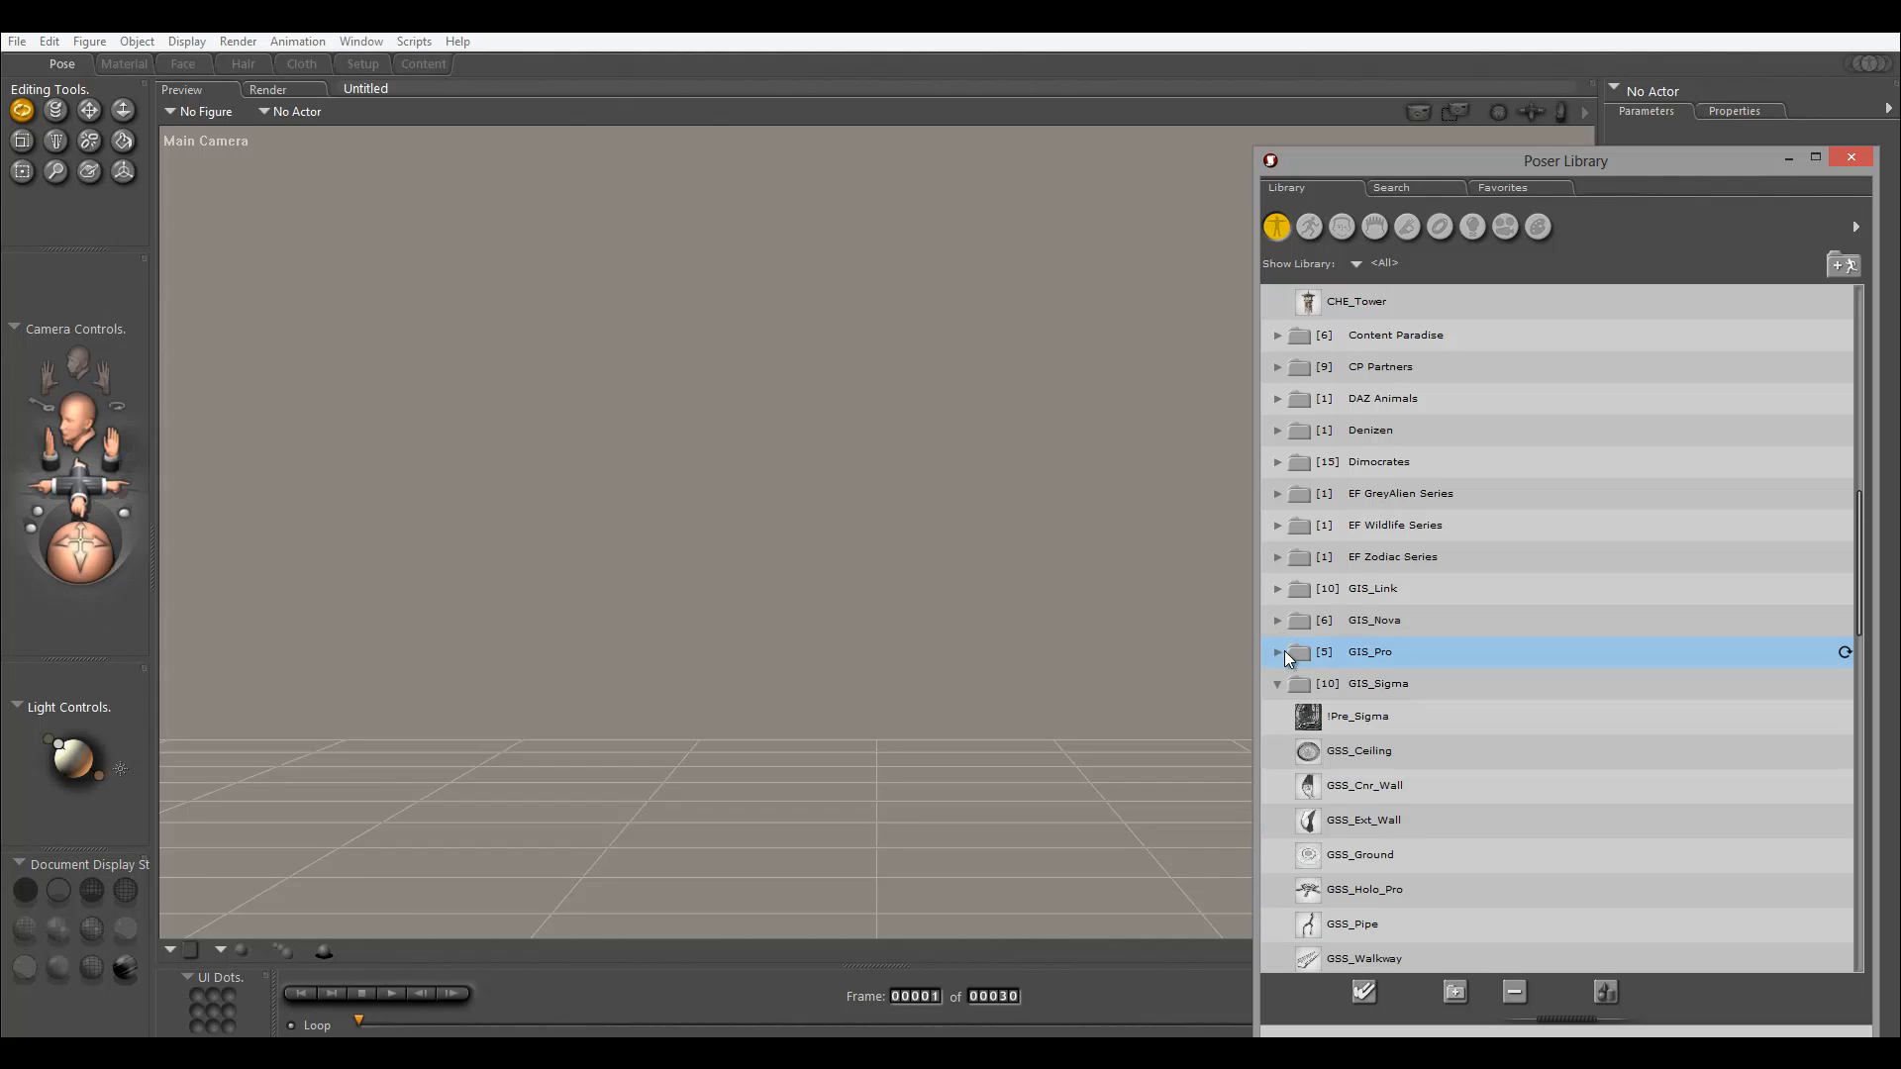
pyautogui.click(1382, 685)
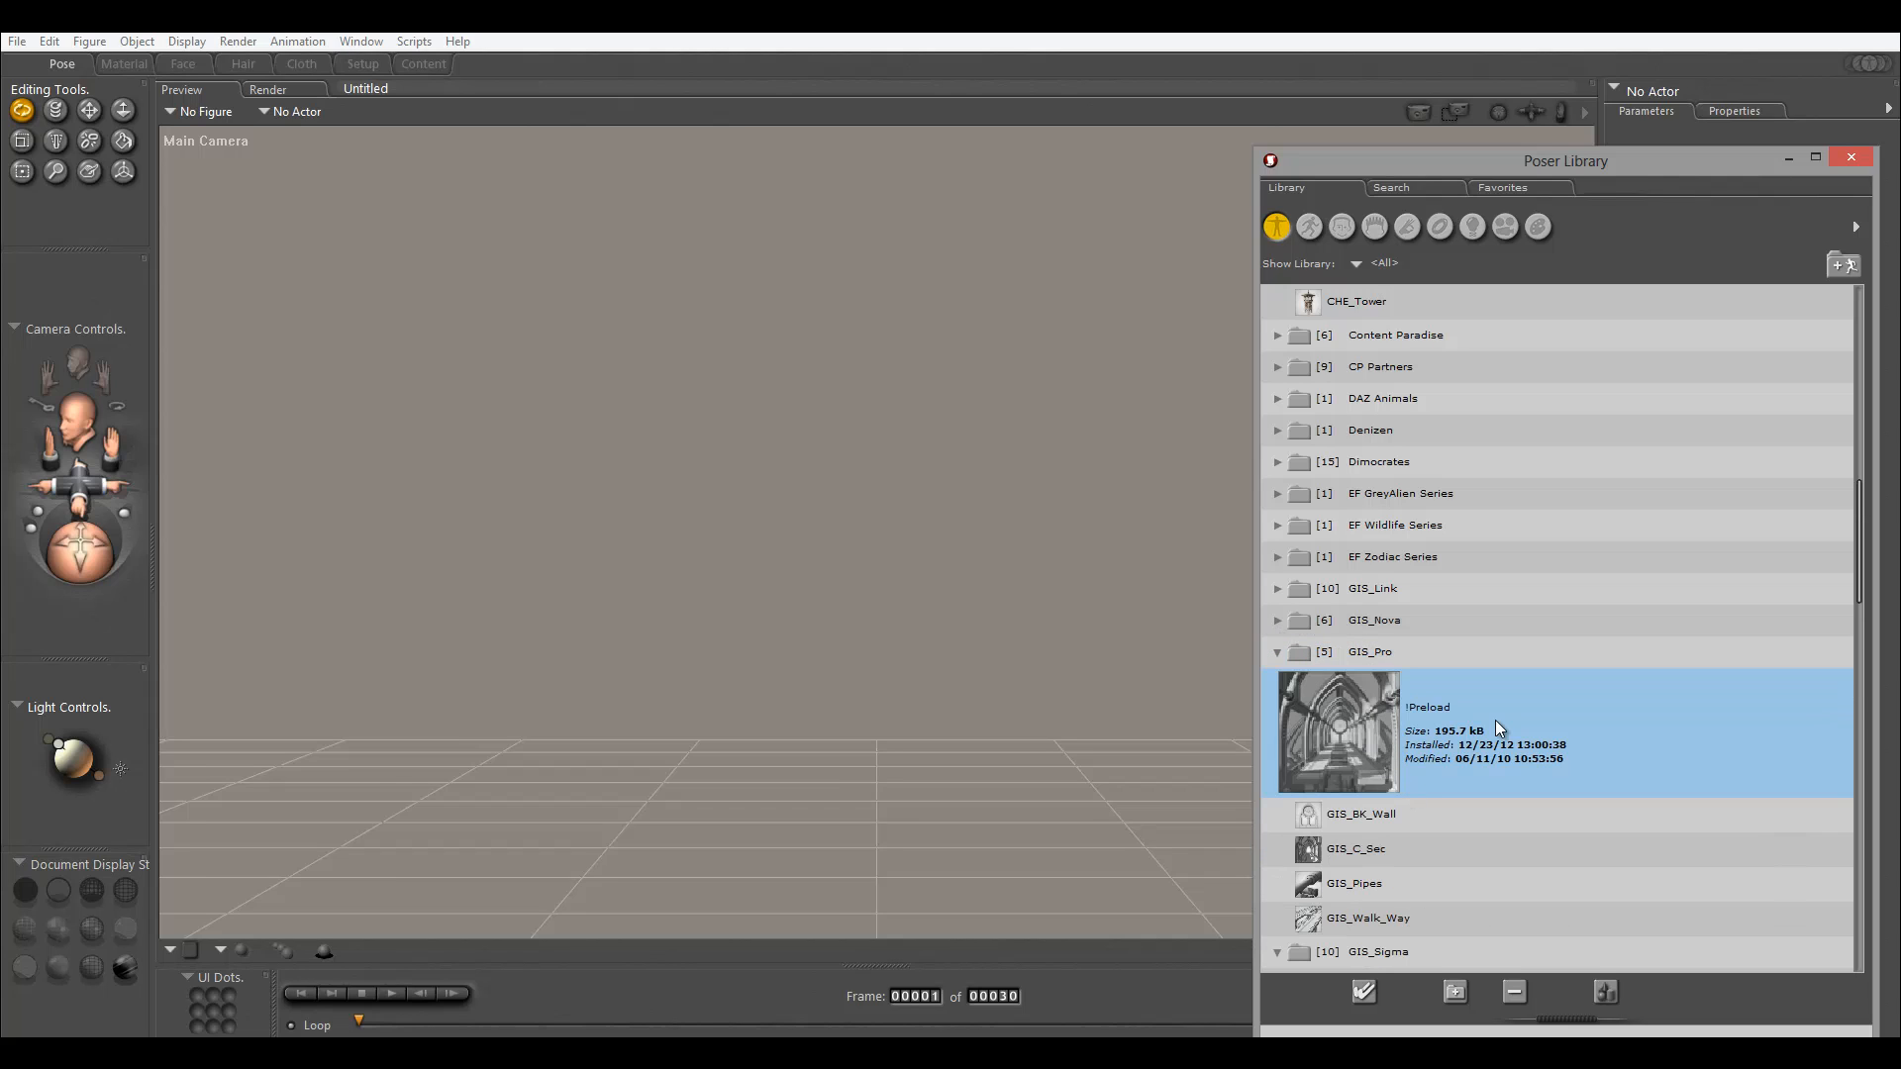
pyautogui.click(1275, 621)
pyautogui.click(1399, 653)
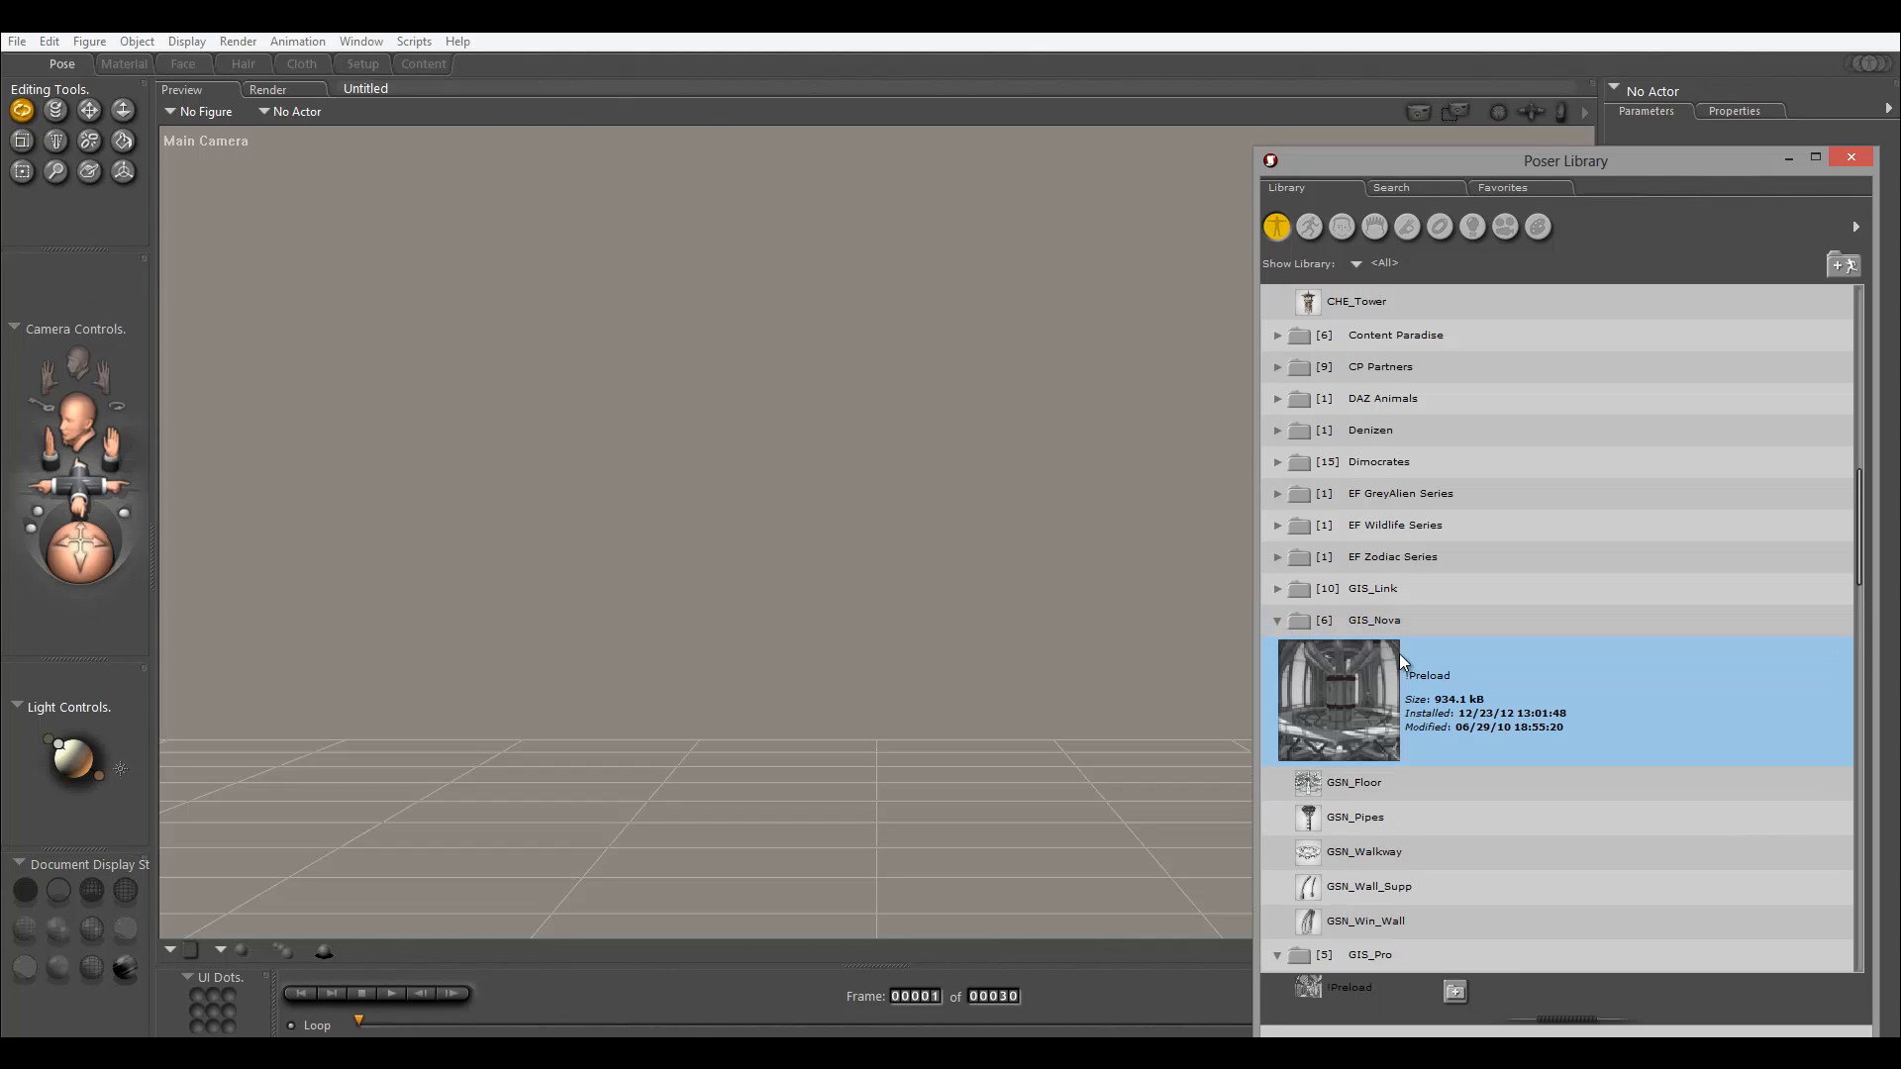
# Load the !Preload set of the GIS_Pro folder into the scene and move the library window out of the way.
pyautogui.scroll(-2, 1404, 653)
pyautogui.scroll(-4, 1404, 653)
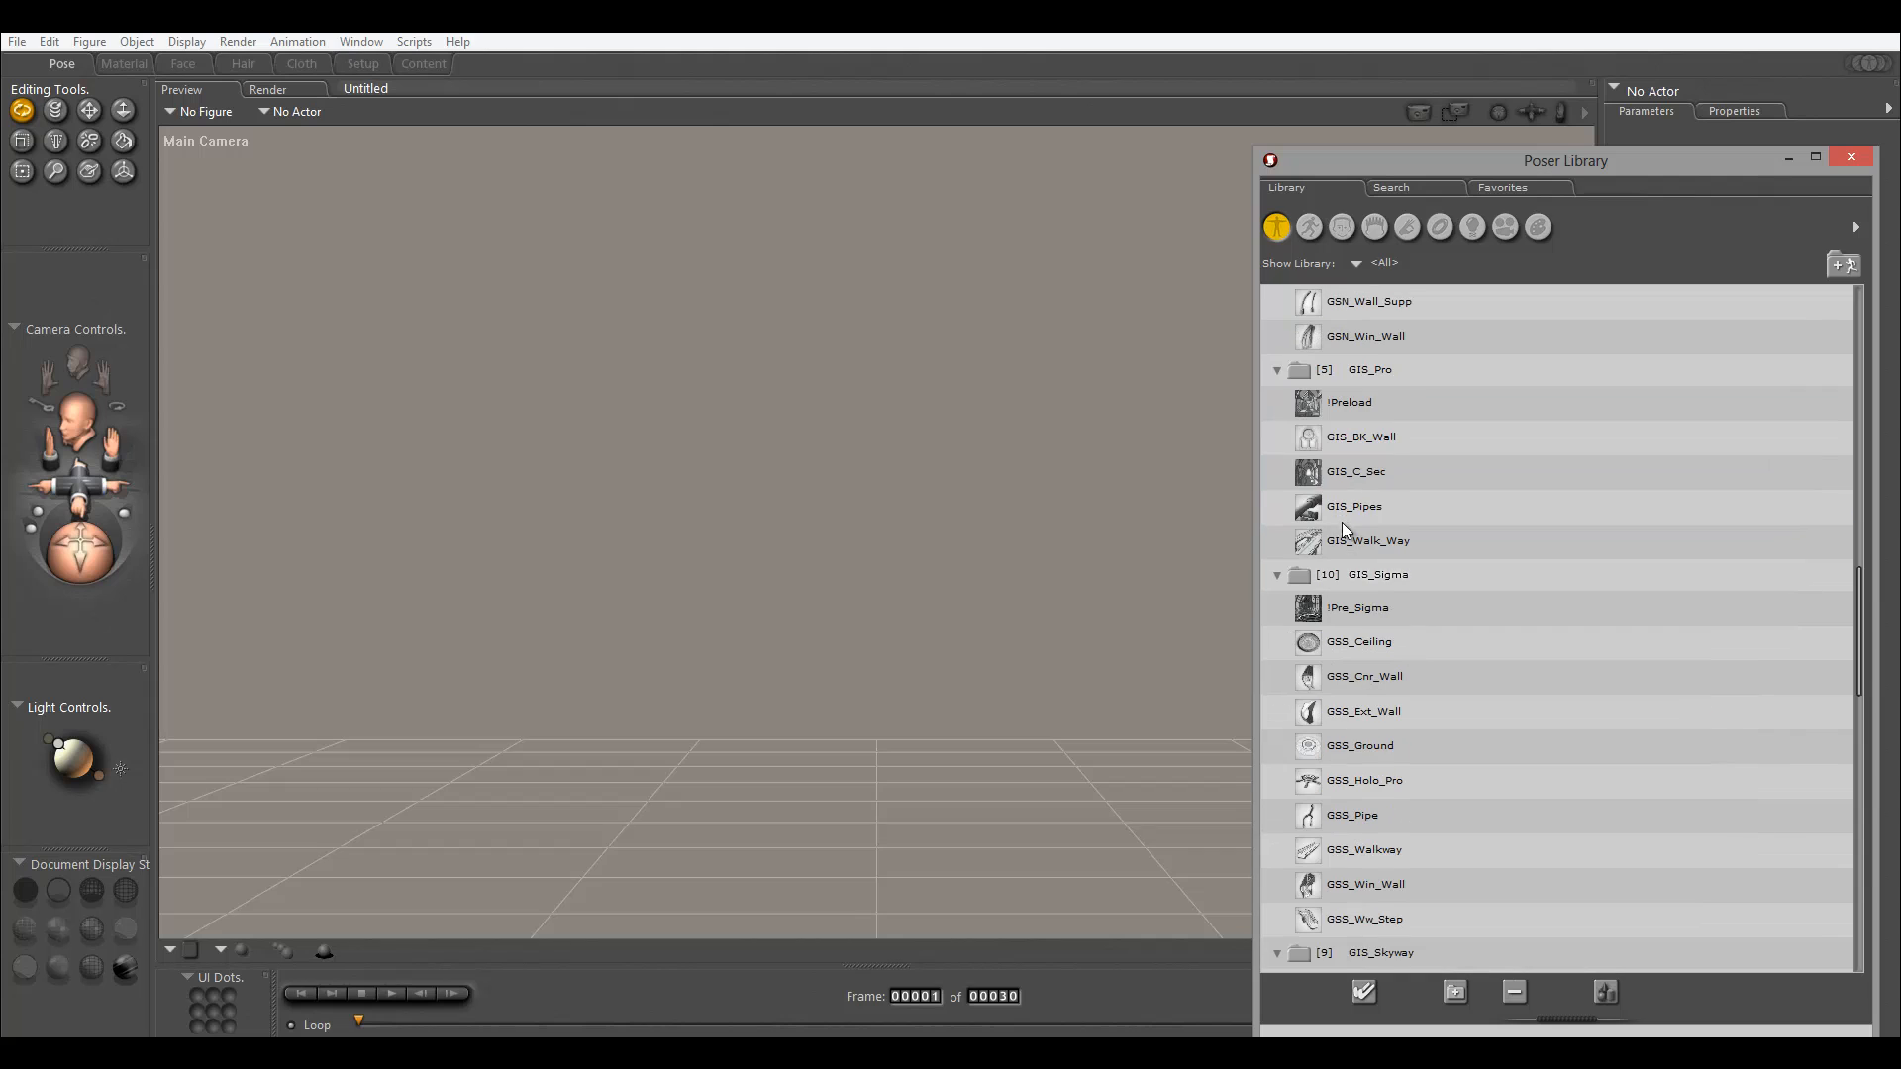
pyautogui.click(1376, 400)
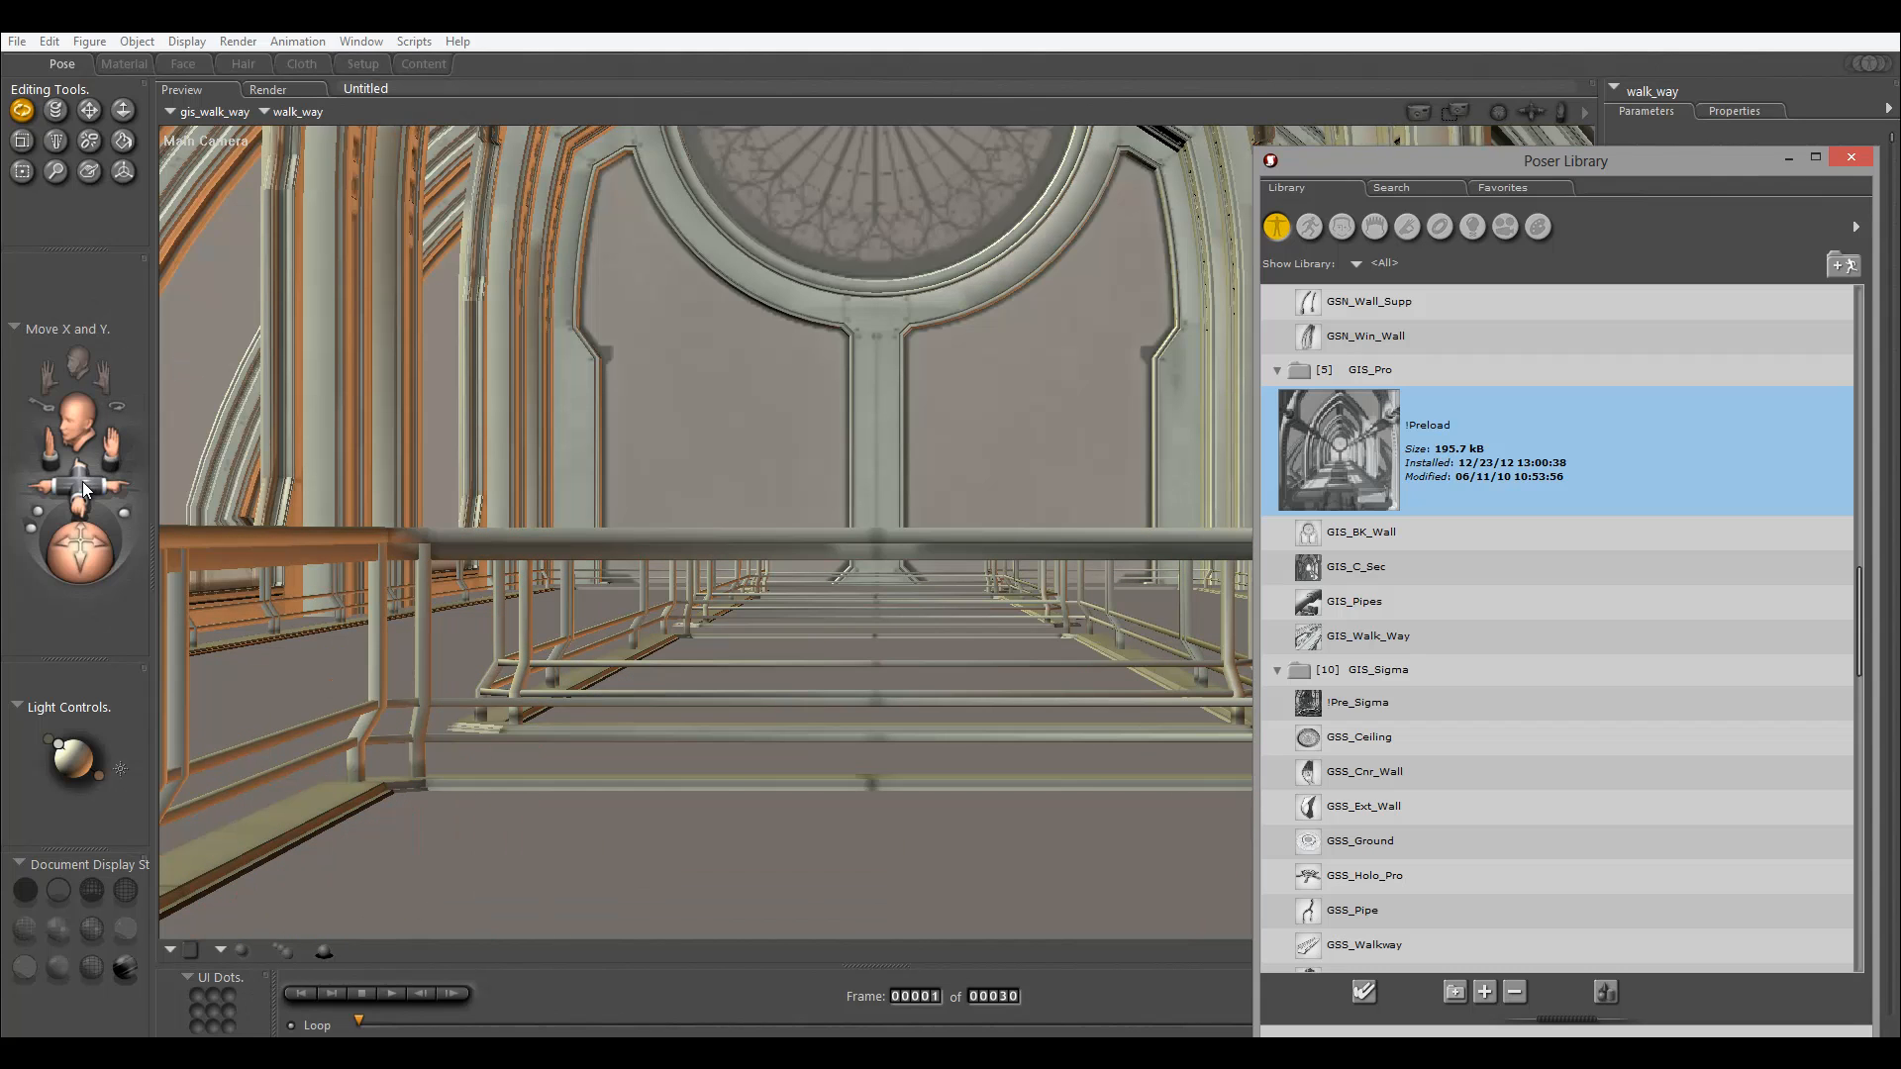
pyautogui.moveTo(1511, 163); pyautogui.dragTo(1900, 163)
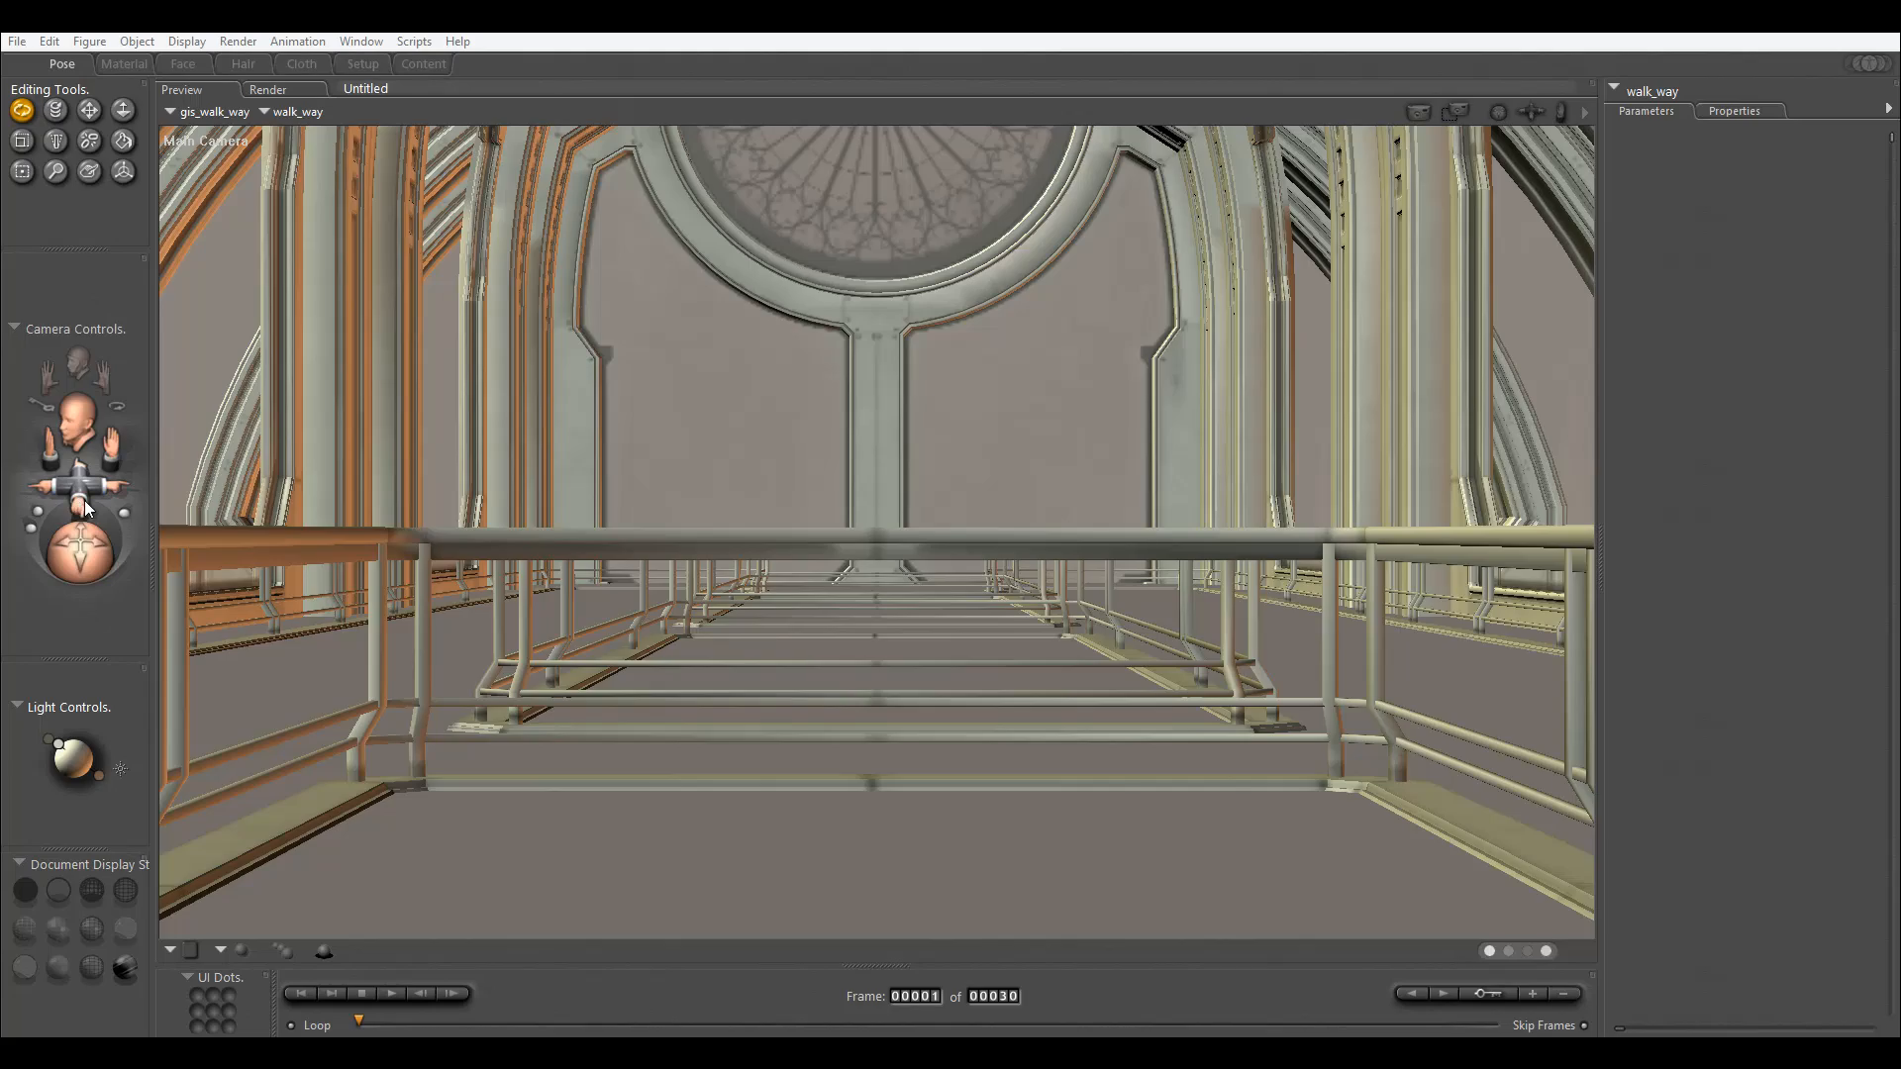
# Raise and rotate the main camera to frame the side arches and round window above the walkway.
pyautogui.moveTo(79, 497); pyautogui.dragTo(127, 329)
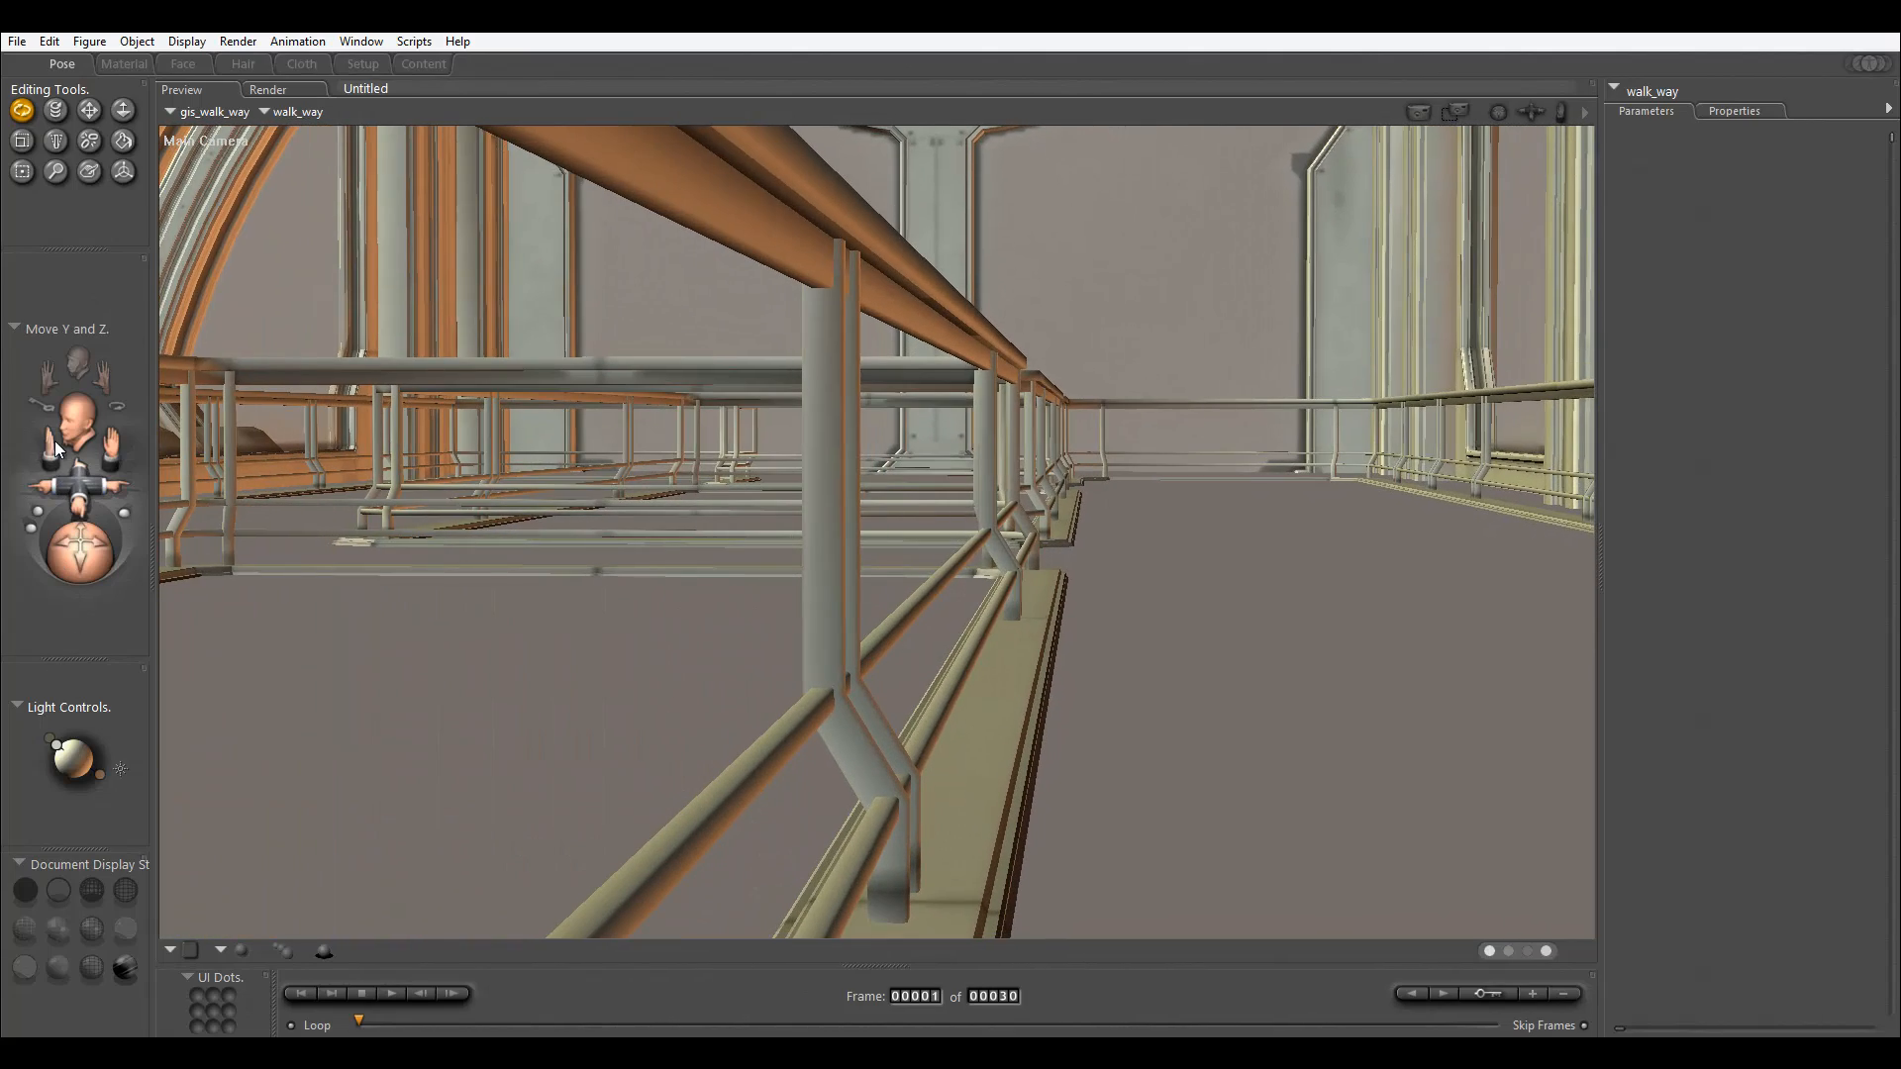
pyautogui.moveTo(55, 442); pyautogui.dragTo(110, 288)
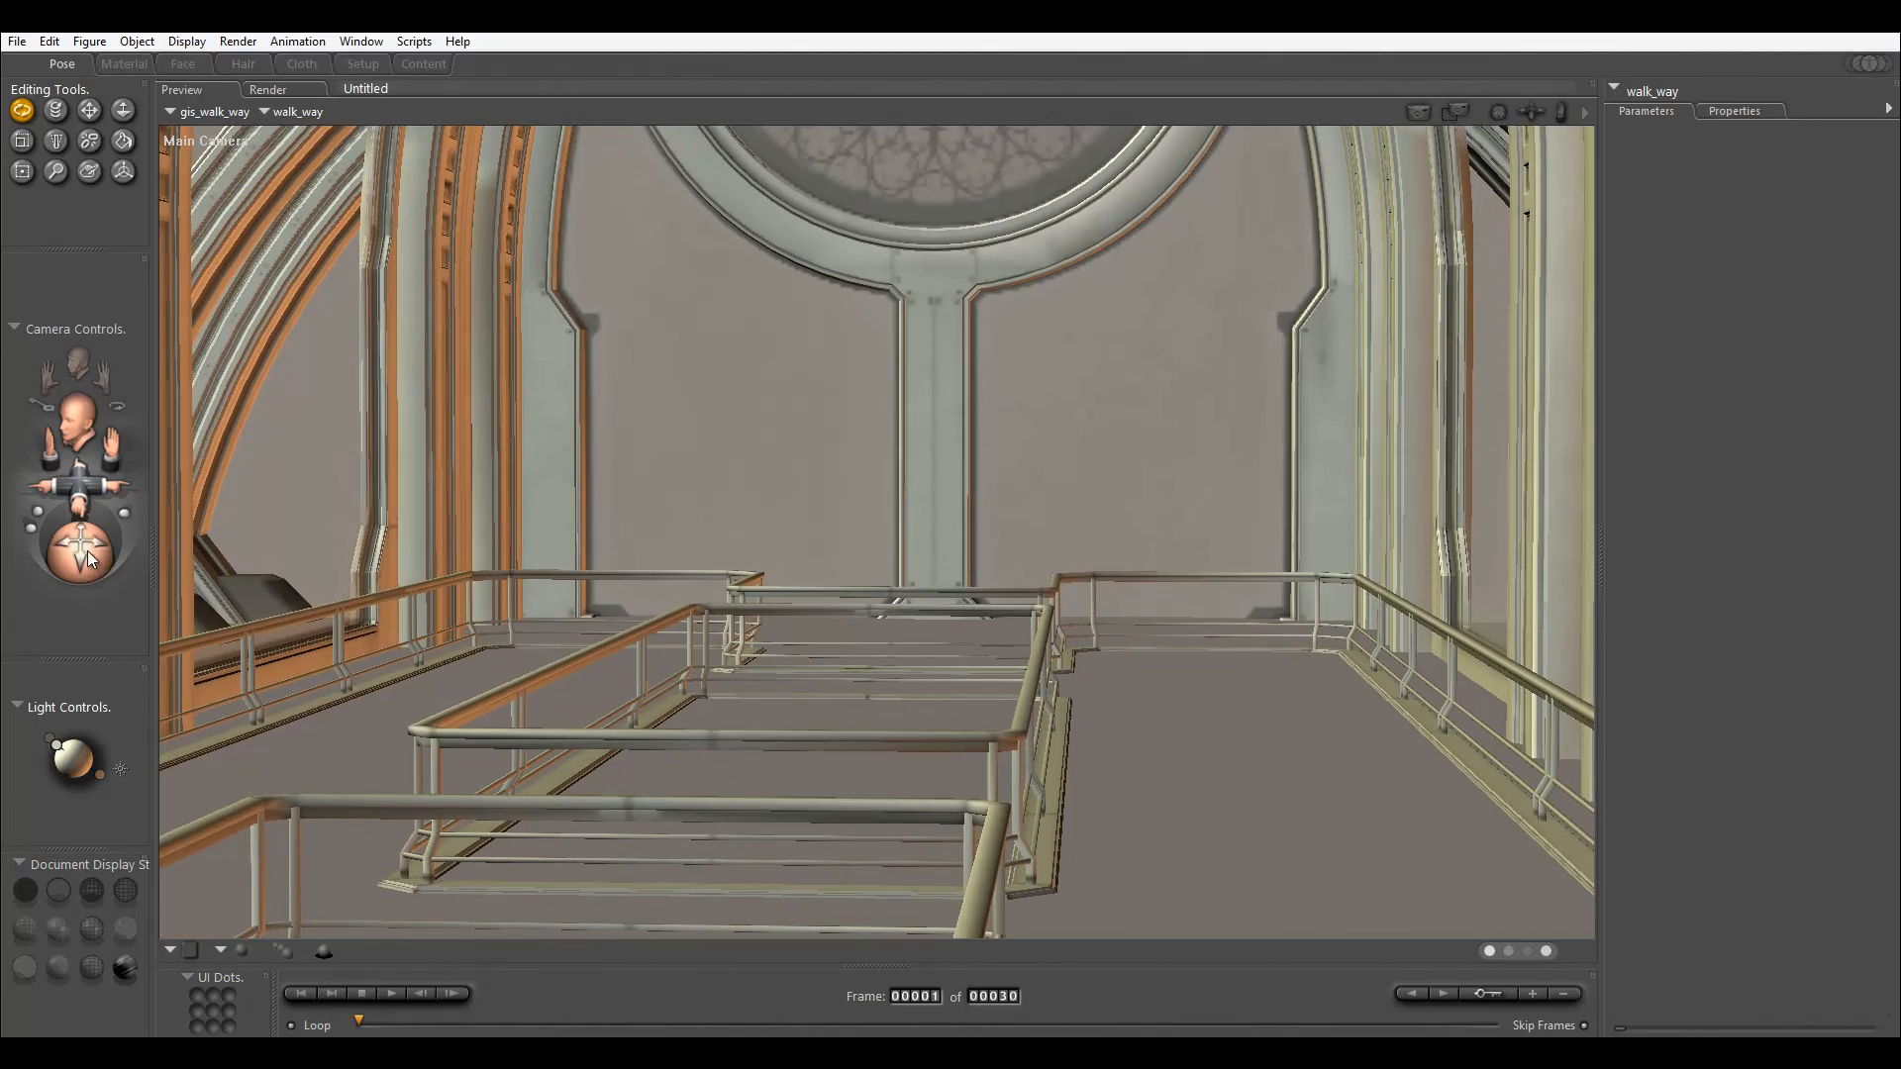
pyautogui.moveTo(87, 551); pyautogui.dragTo(81, 545)
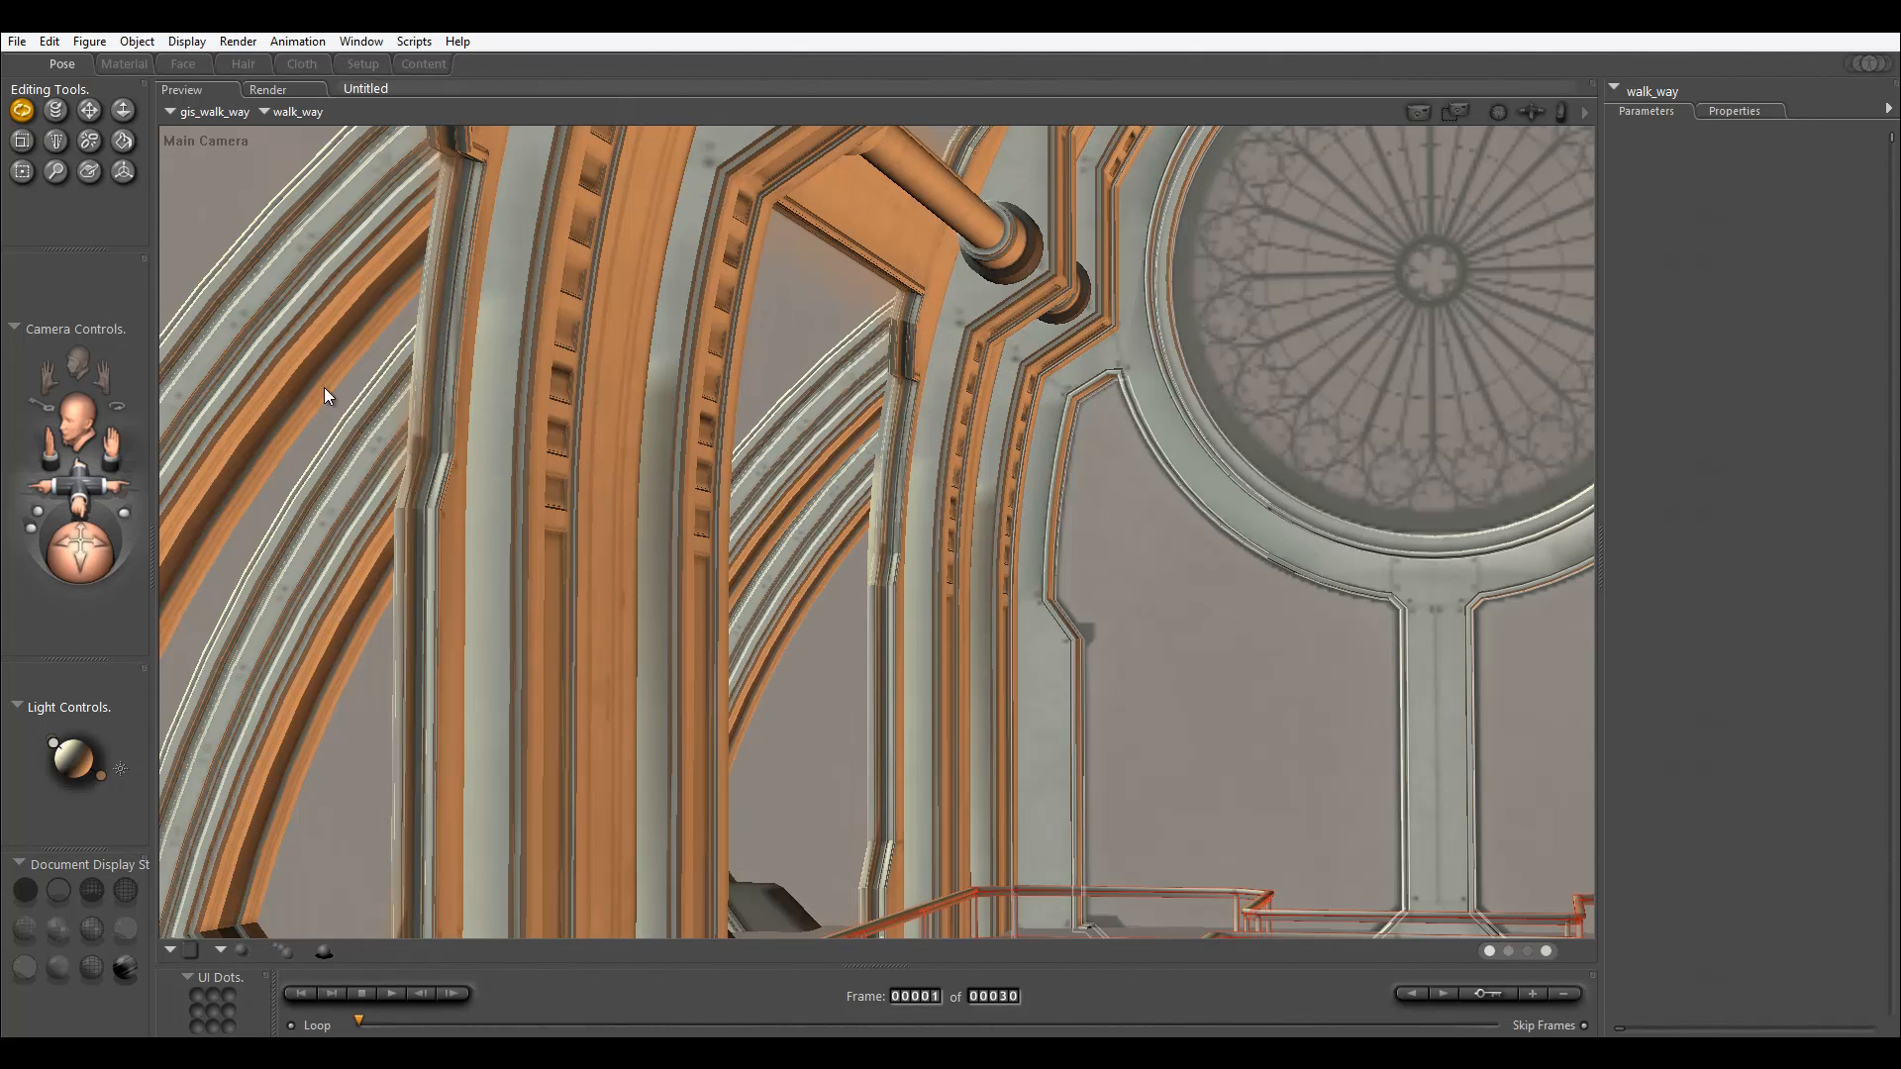
# Save the scene in the Tutorial folder as a Poser scene file named SIG Pro.
pyautogui.click(17, 41)
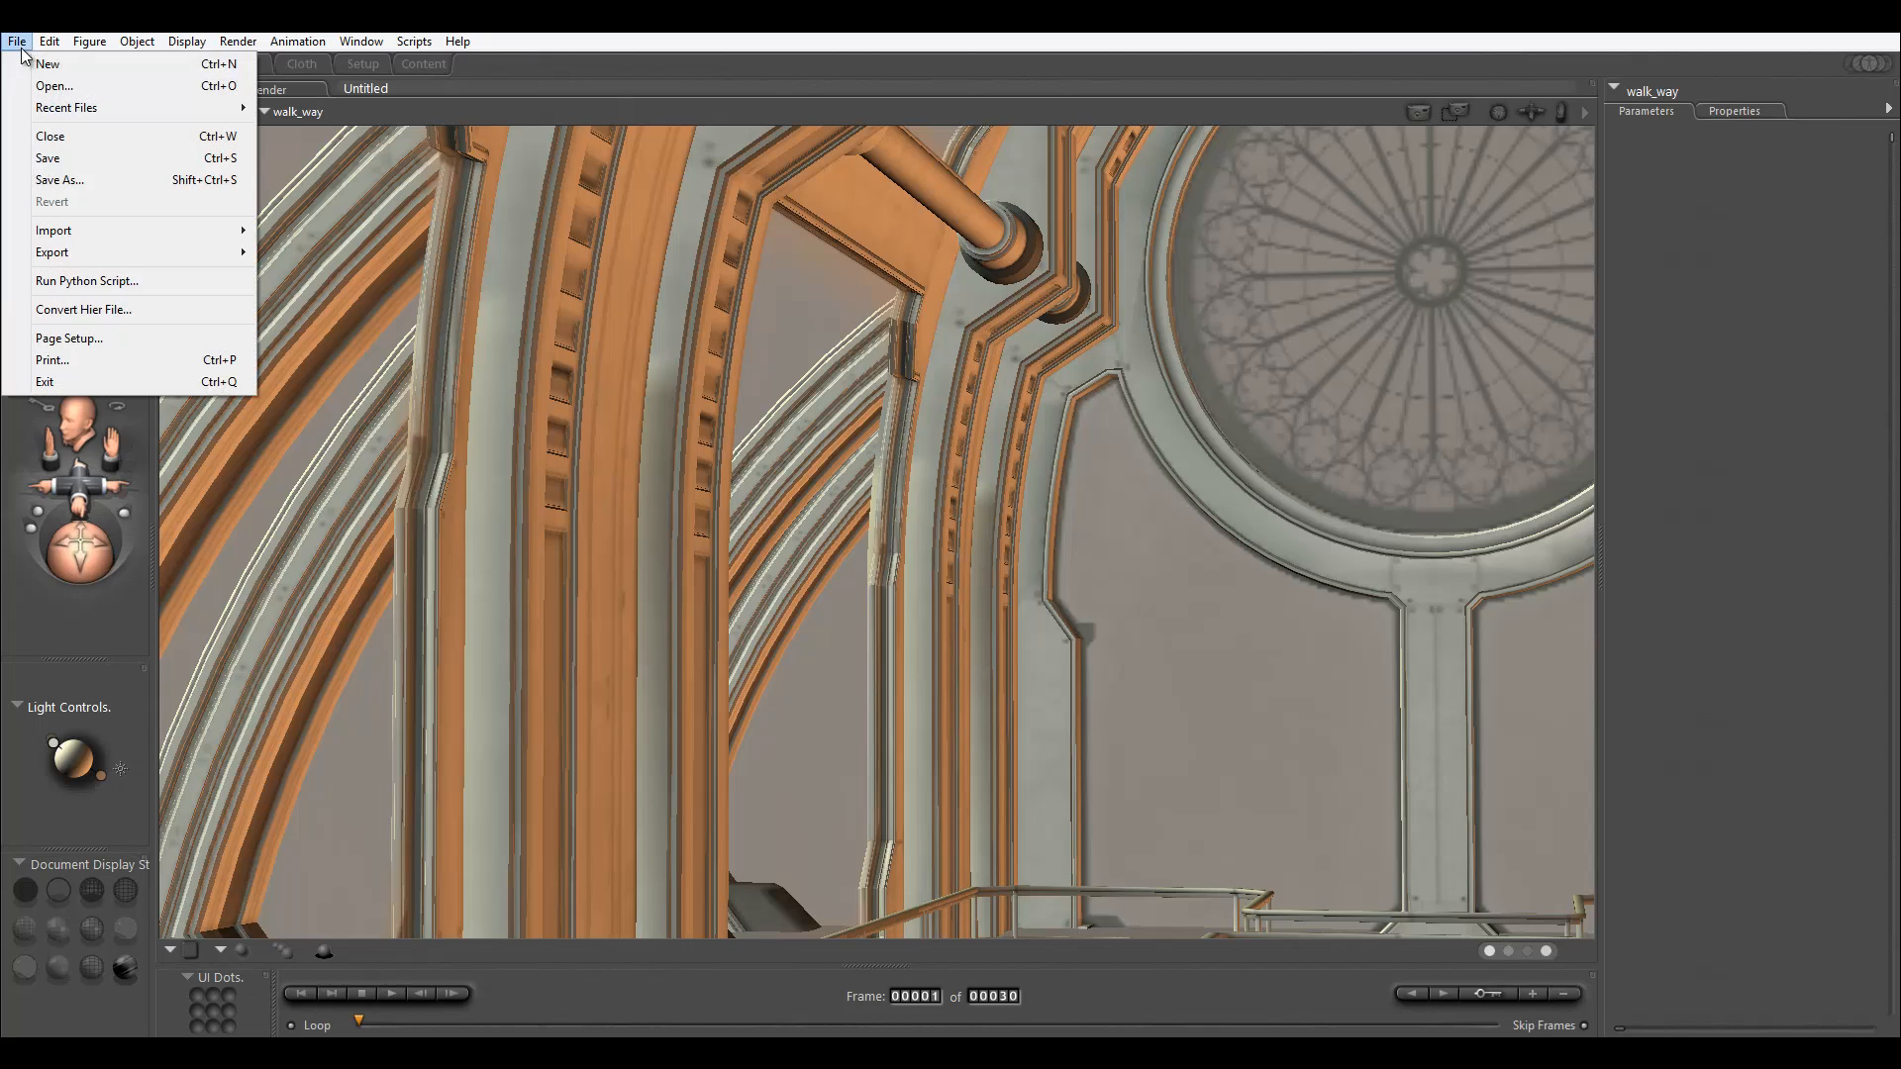
pyautogui.click(59, 180)
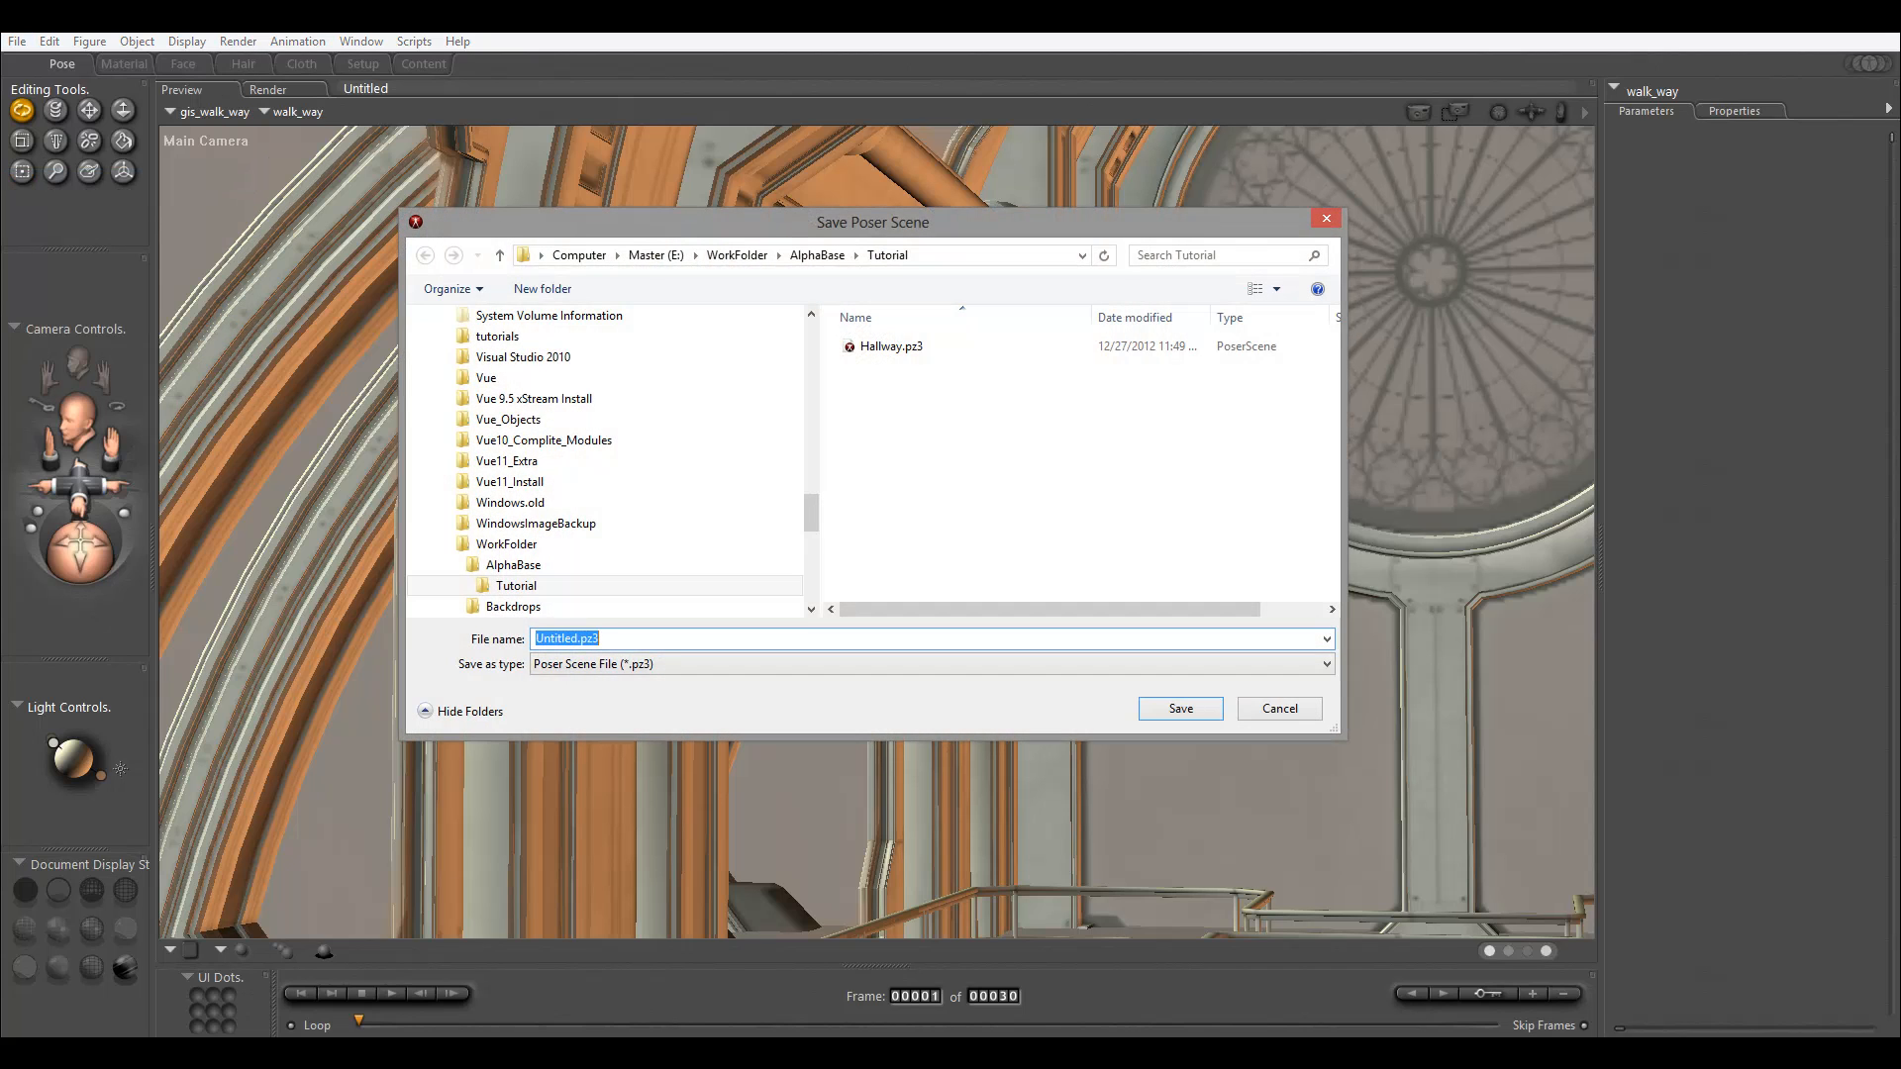
pyautogui.write('SIG_Pro.pz3')
pyautogui.click(1181, 708)
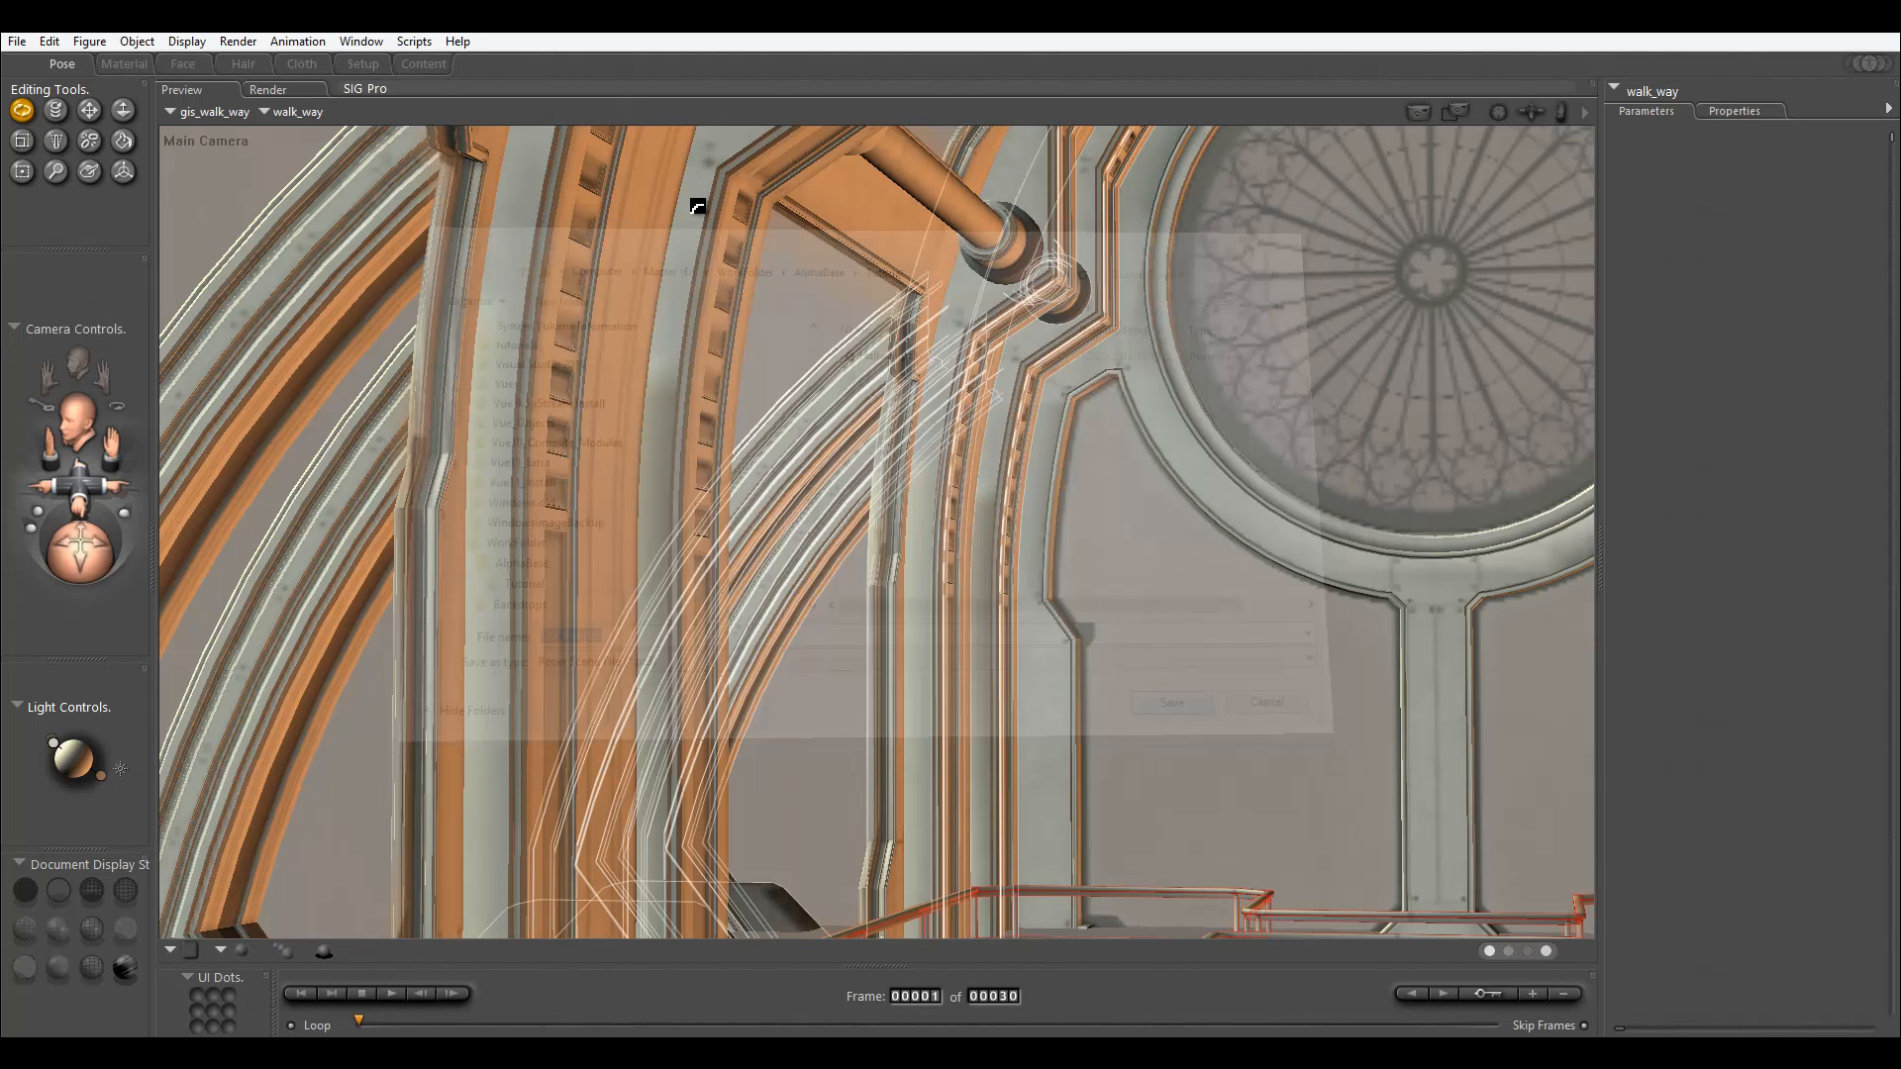
# Create a new scene and delete its default Andy figure.
pyautogui.click(17, 40)
pyautogui.click(47, 63)
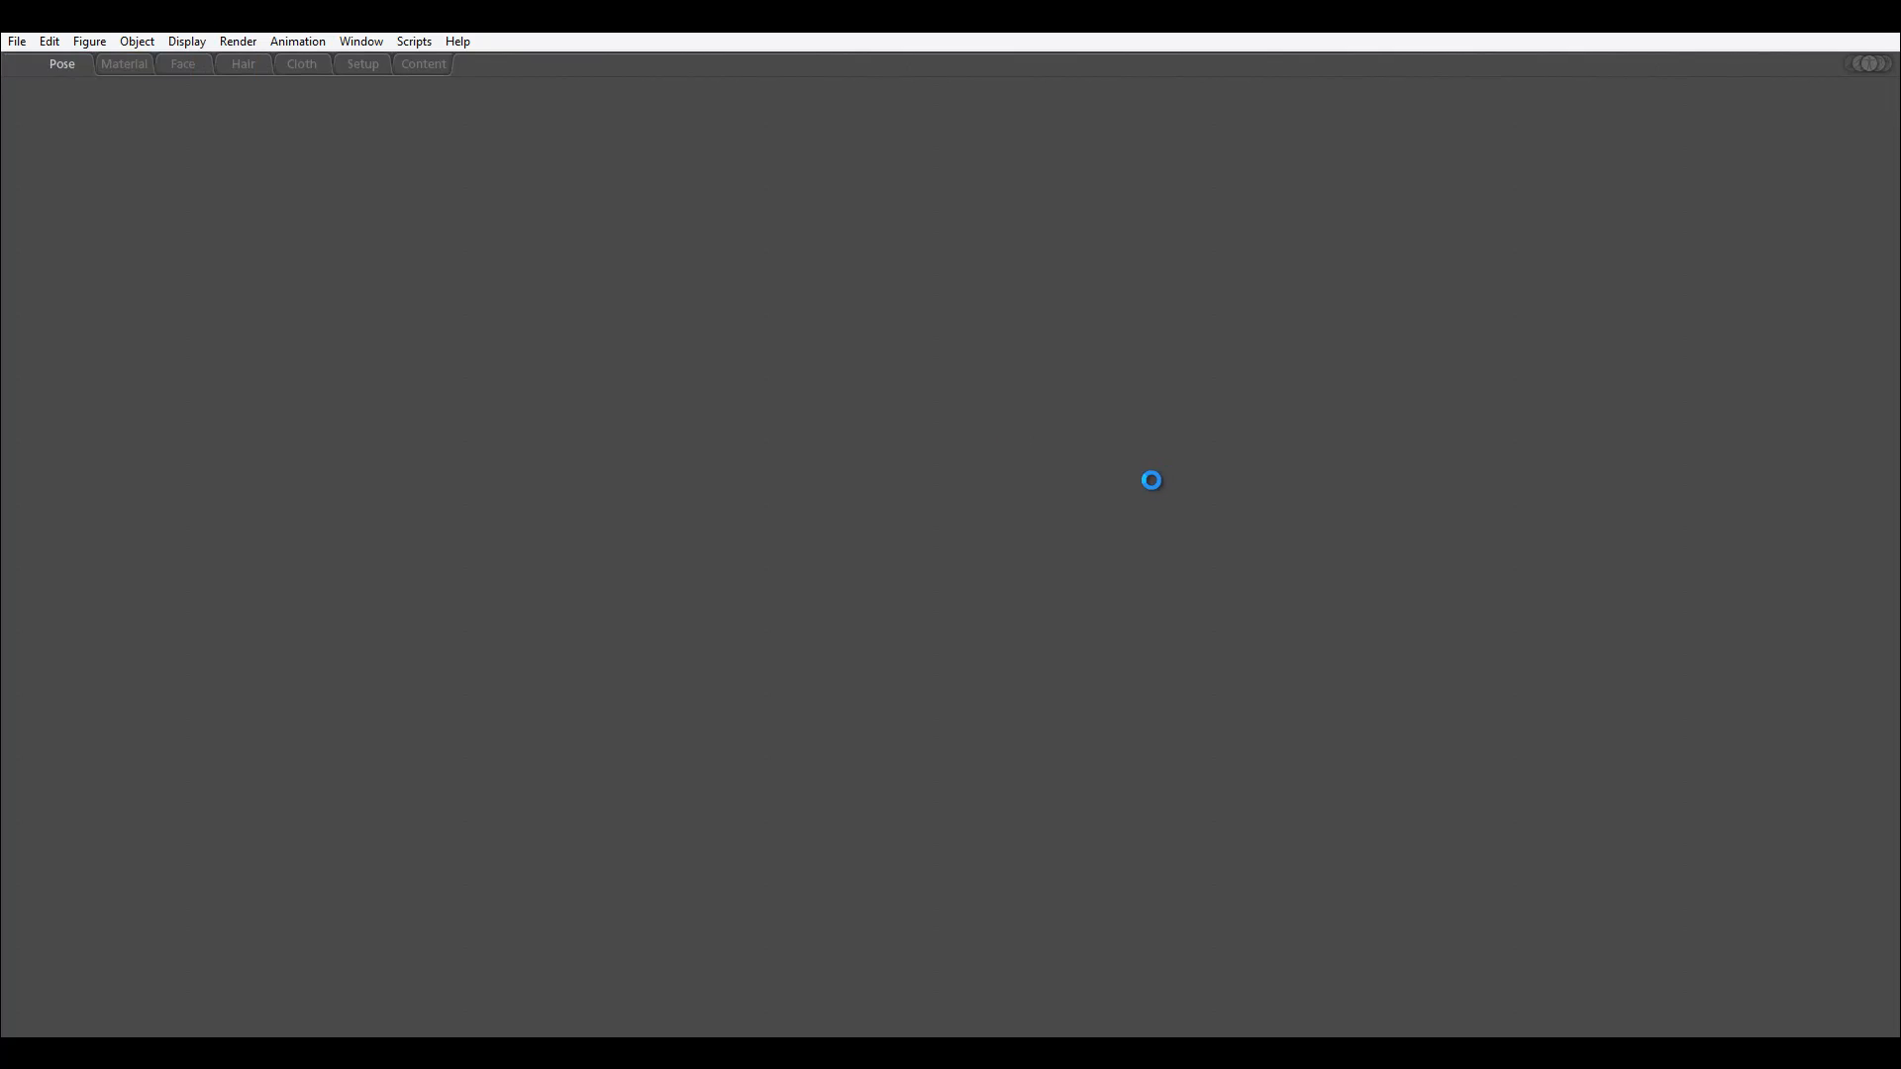
pyautogui.press('Delete')
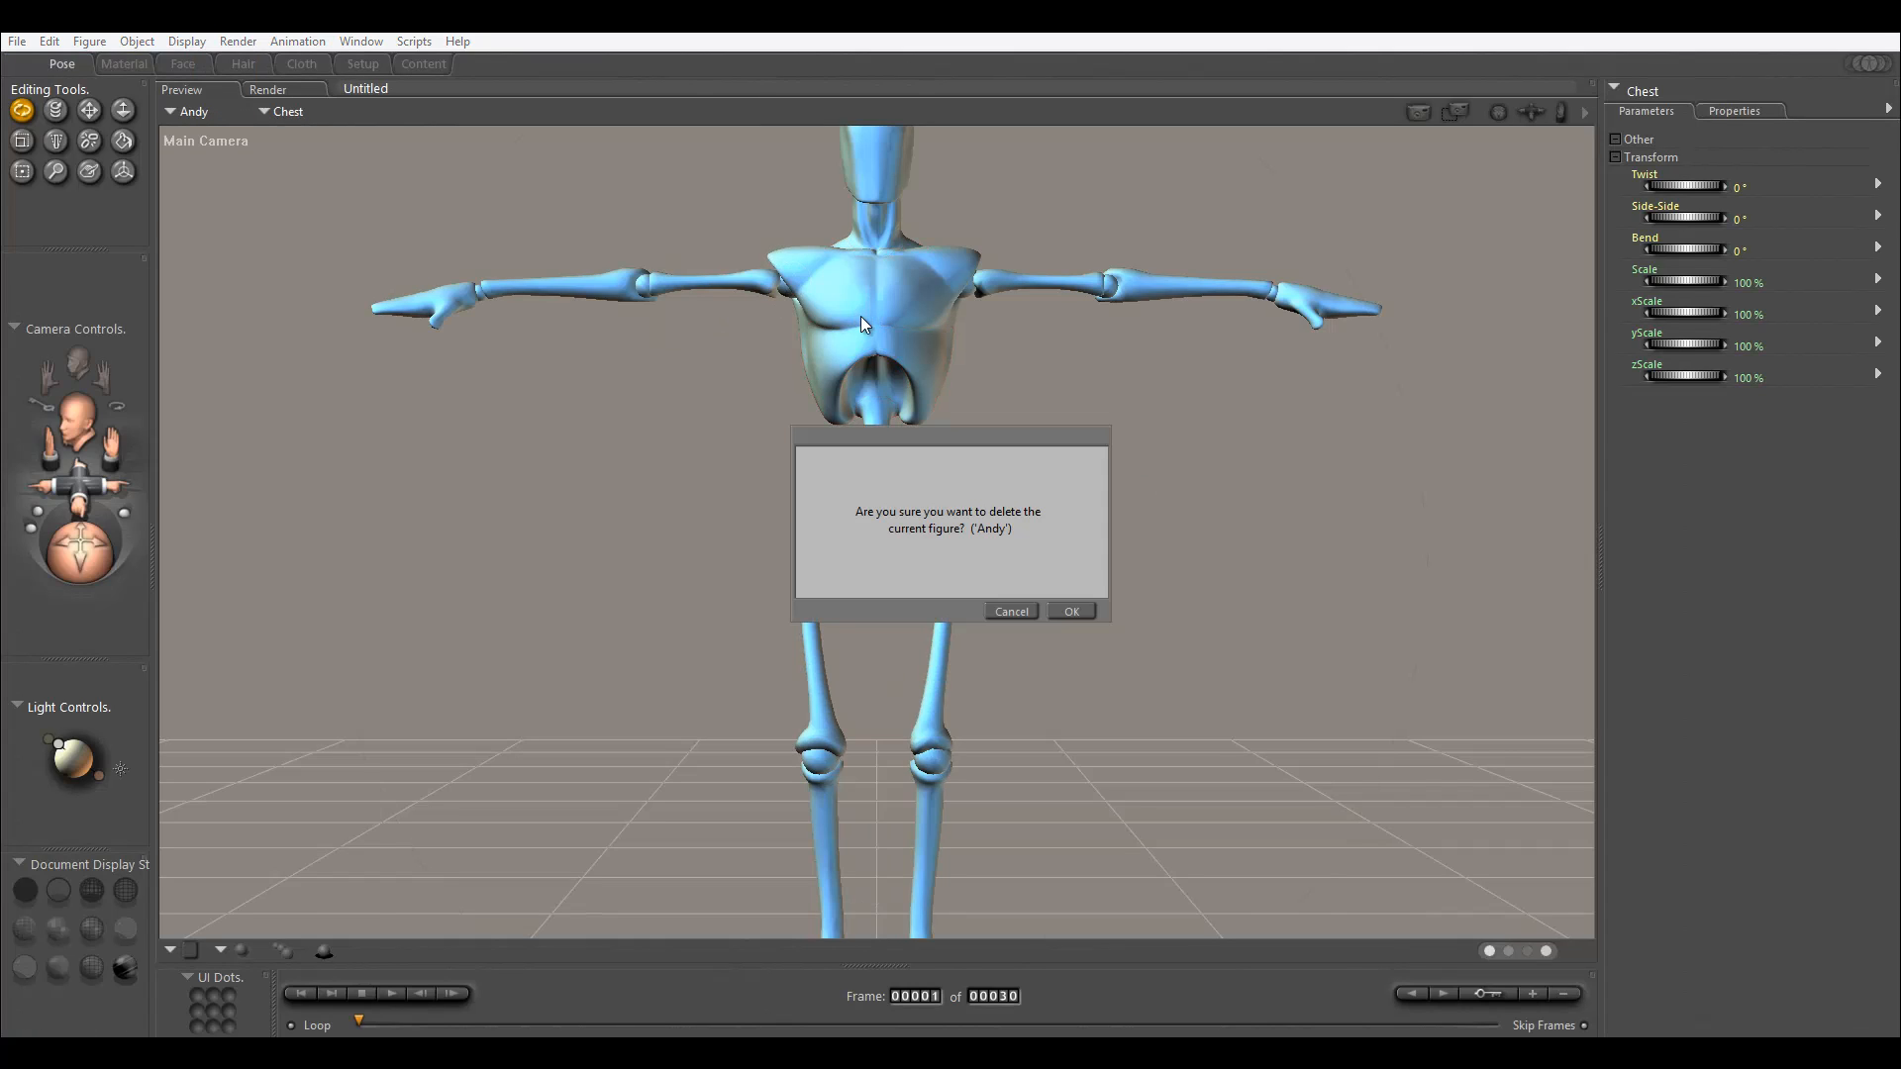
pyautogui.click(1075, 614)
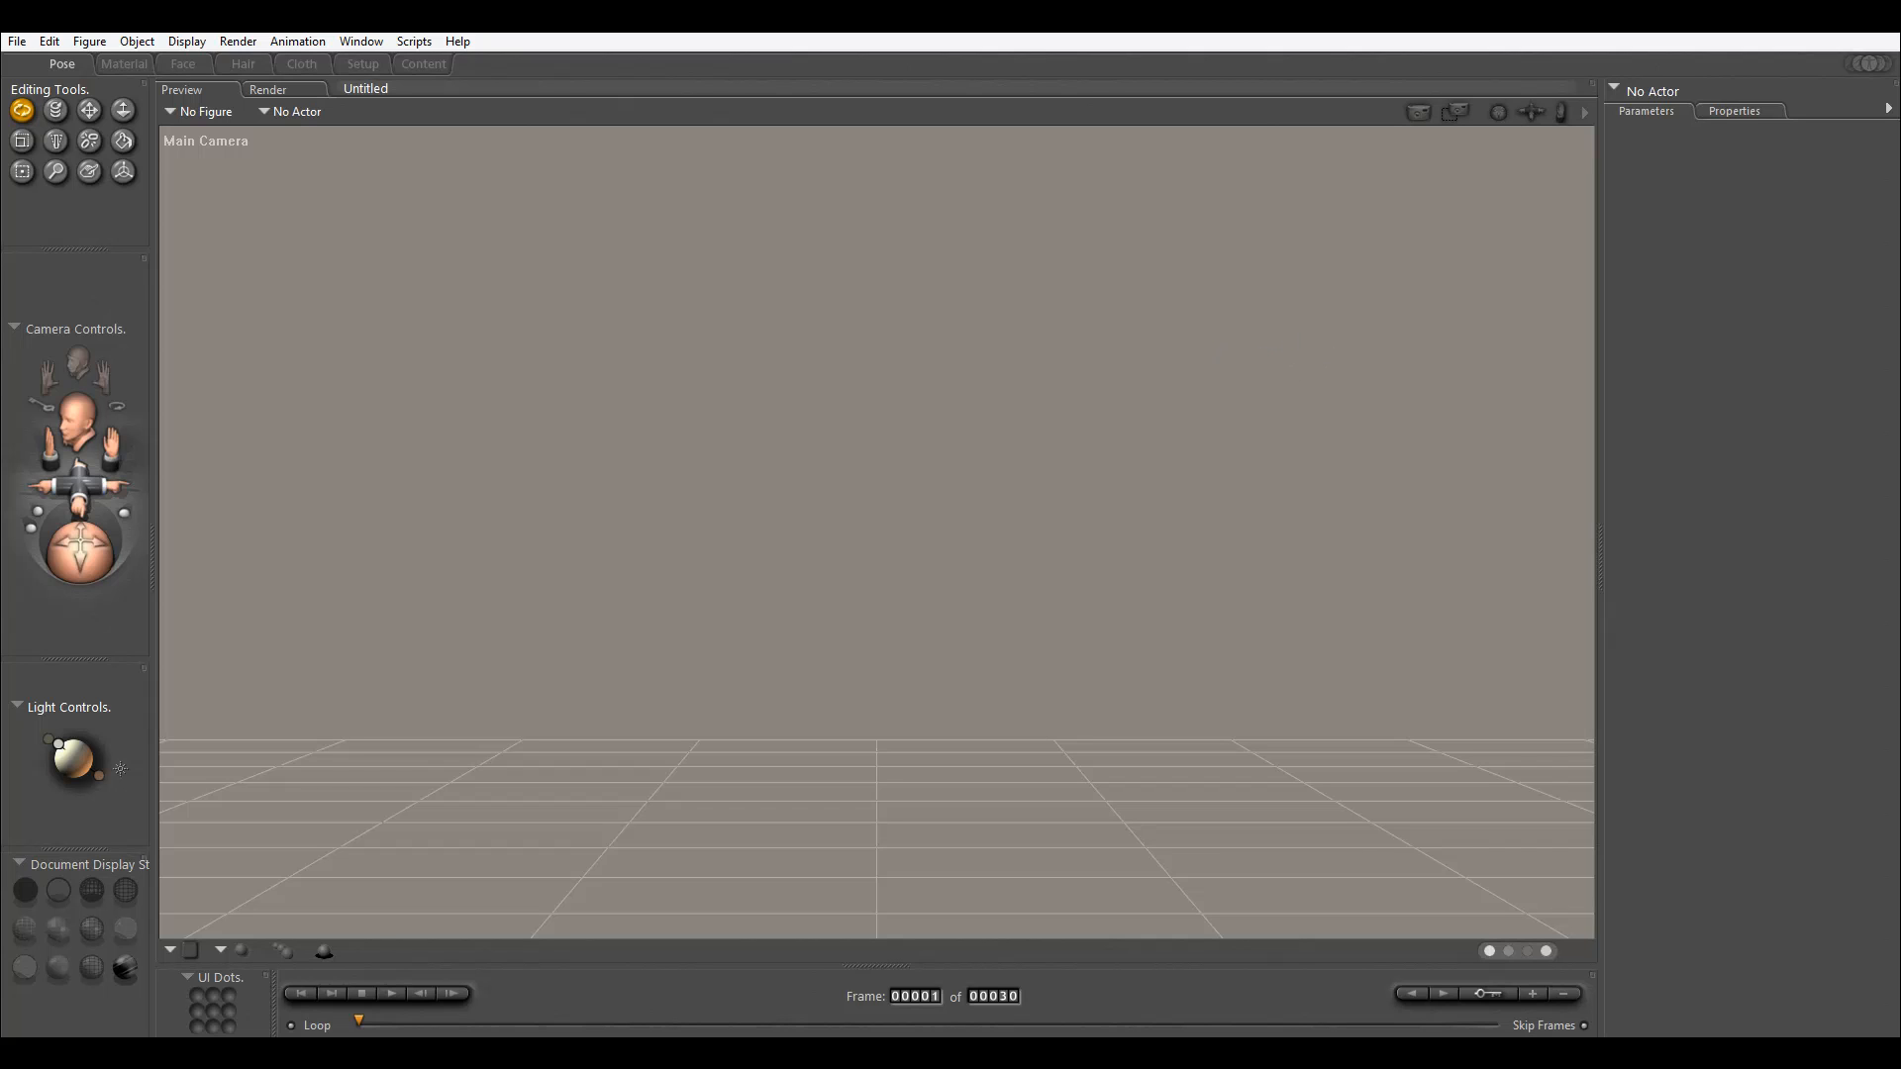
# Bring back the Poser Library and collapse the GIS_Pro and GIS_Sigma folders.
pyautogui.hotkey('alt', 'Tab')
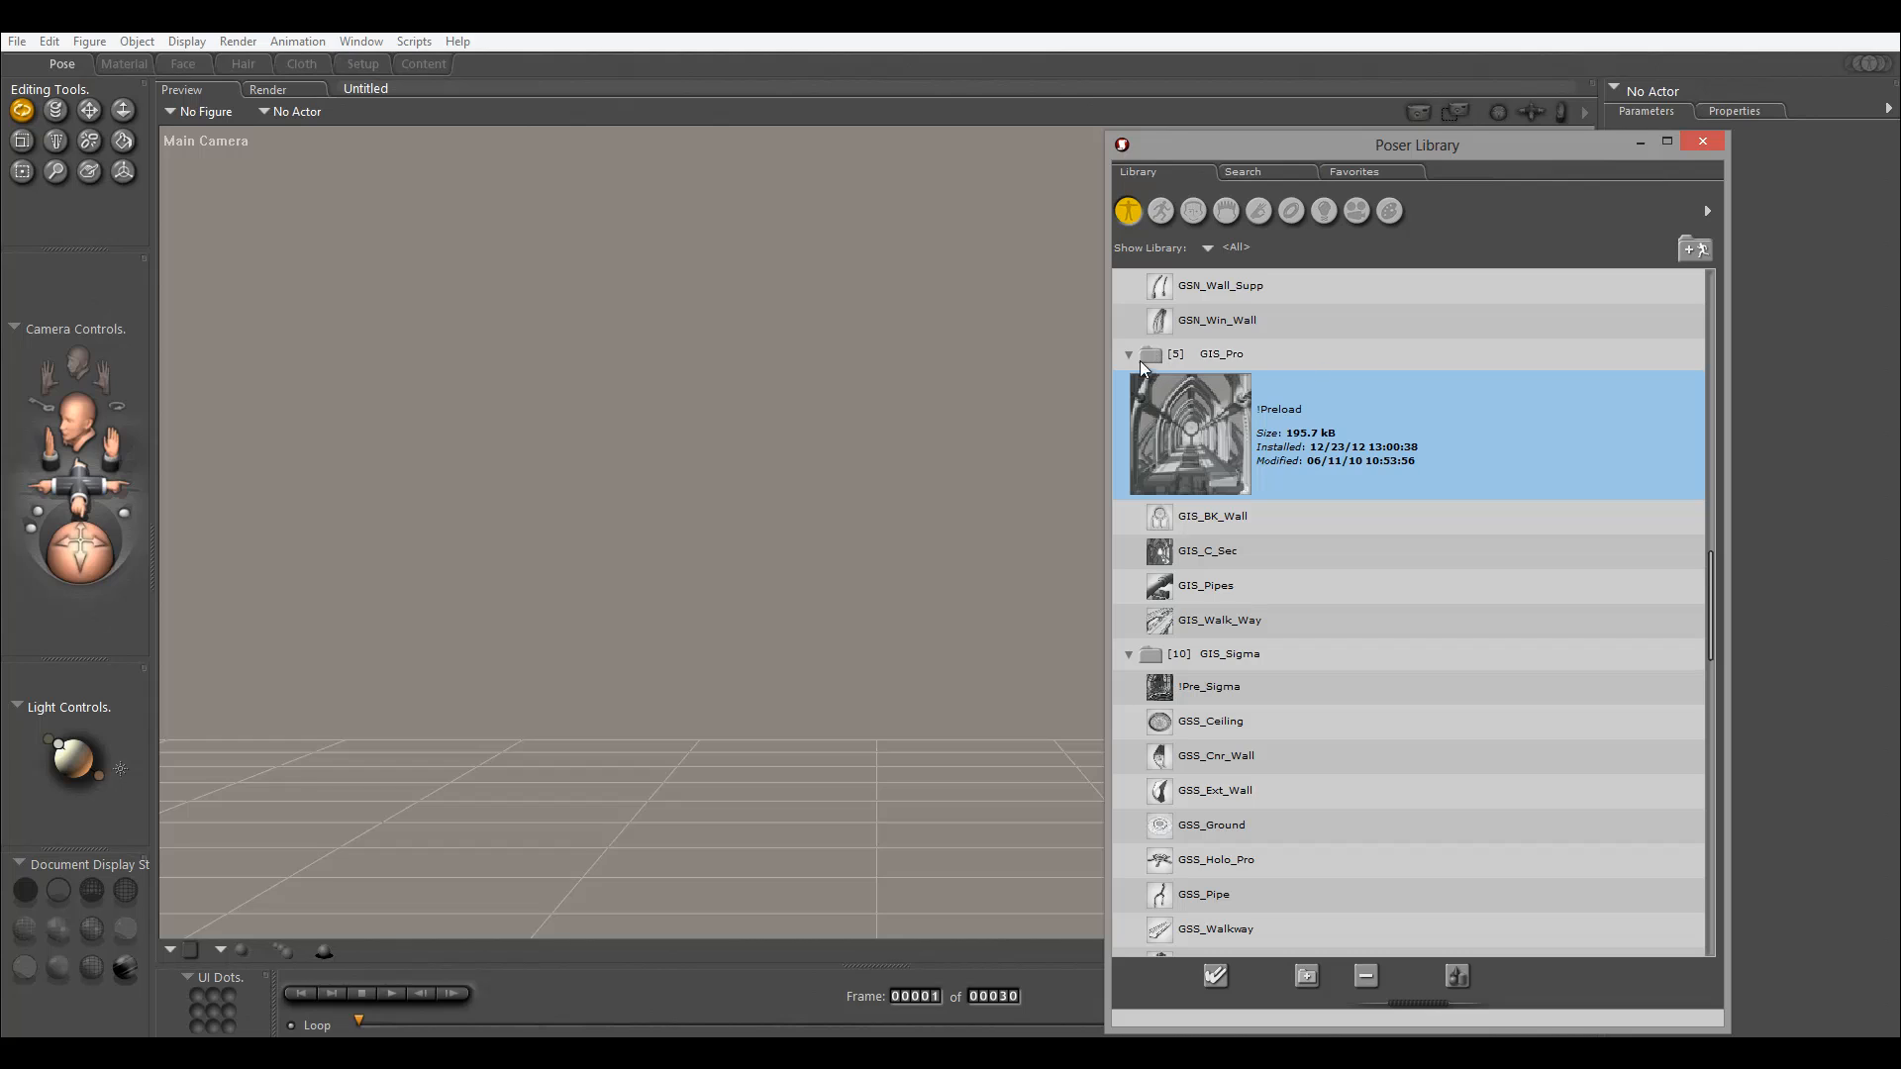
pyautogui.click(1142, 363)
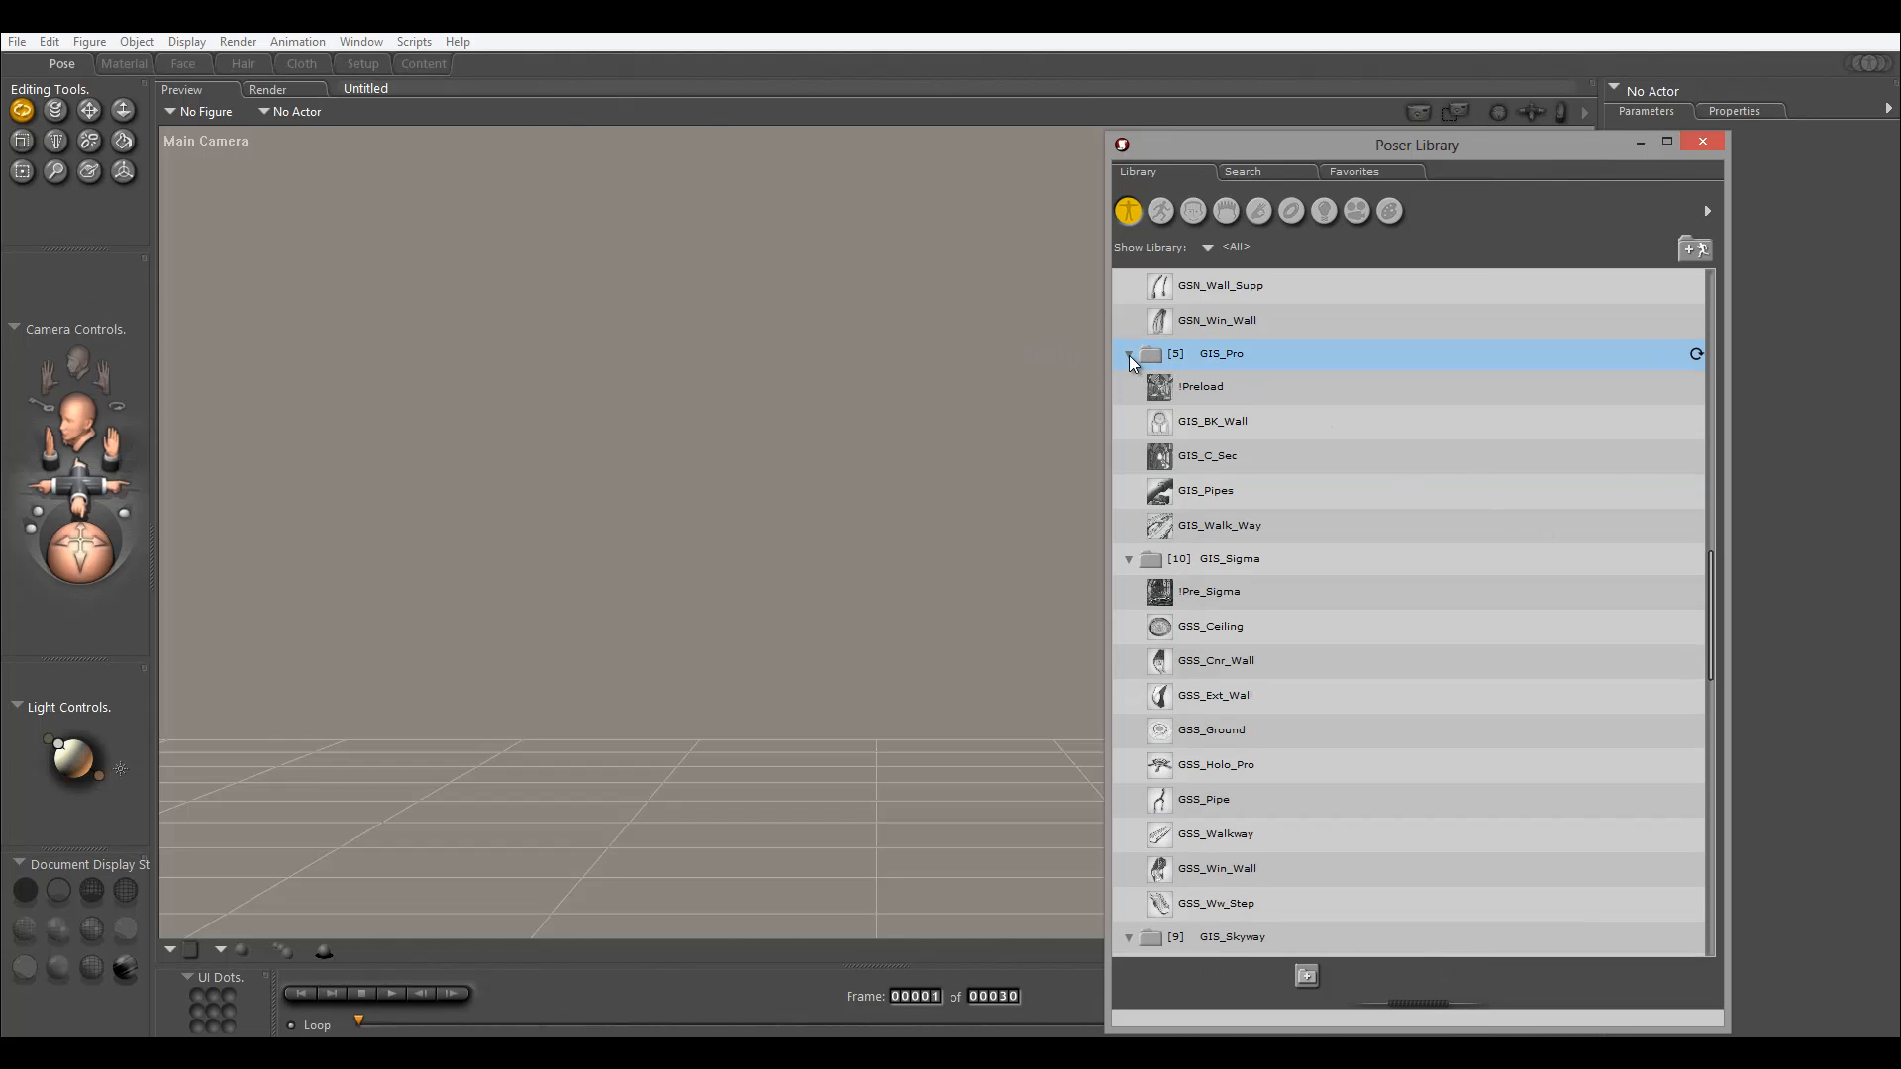
pyautogui.click(1130, 355)
pyautogui.click(1188, 388)
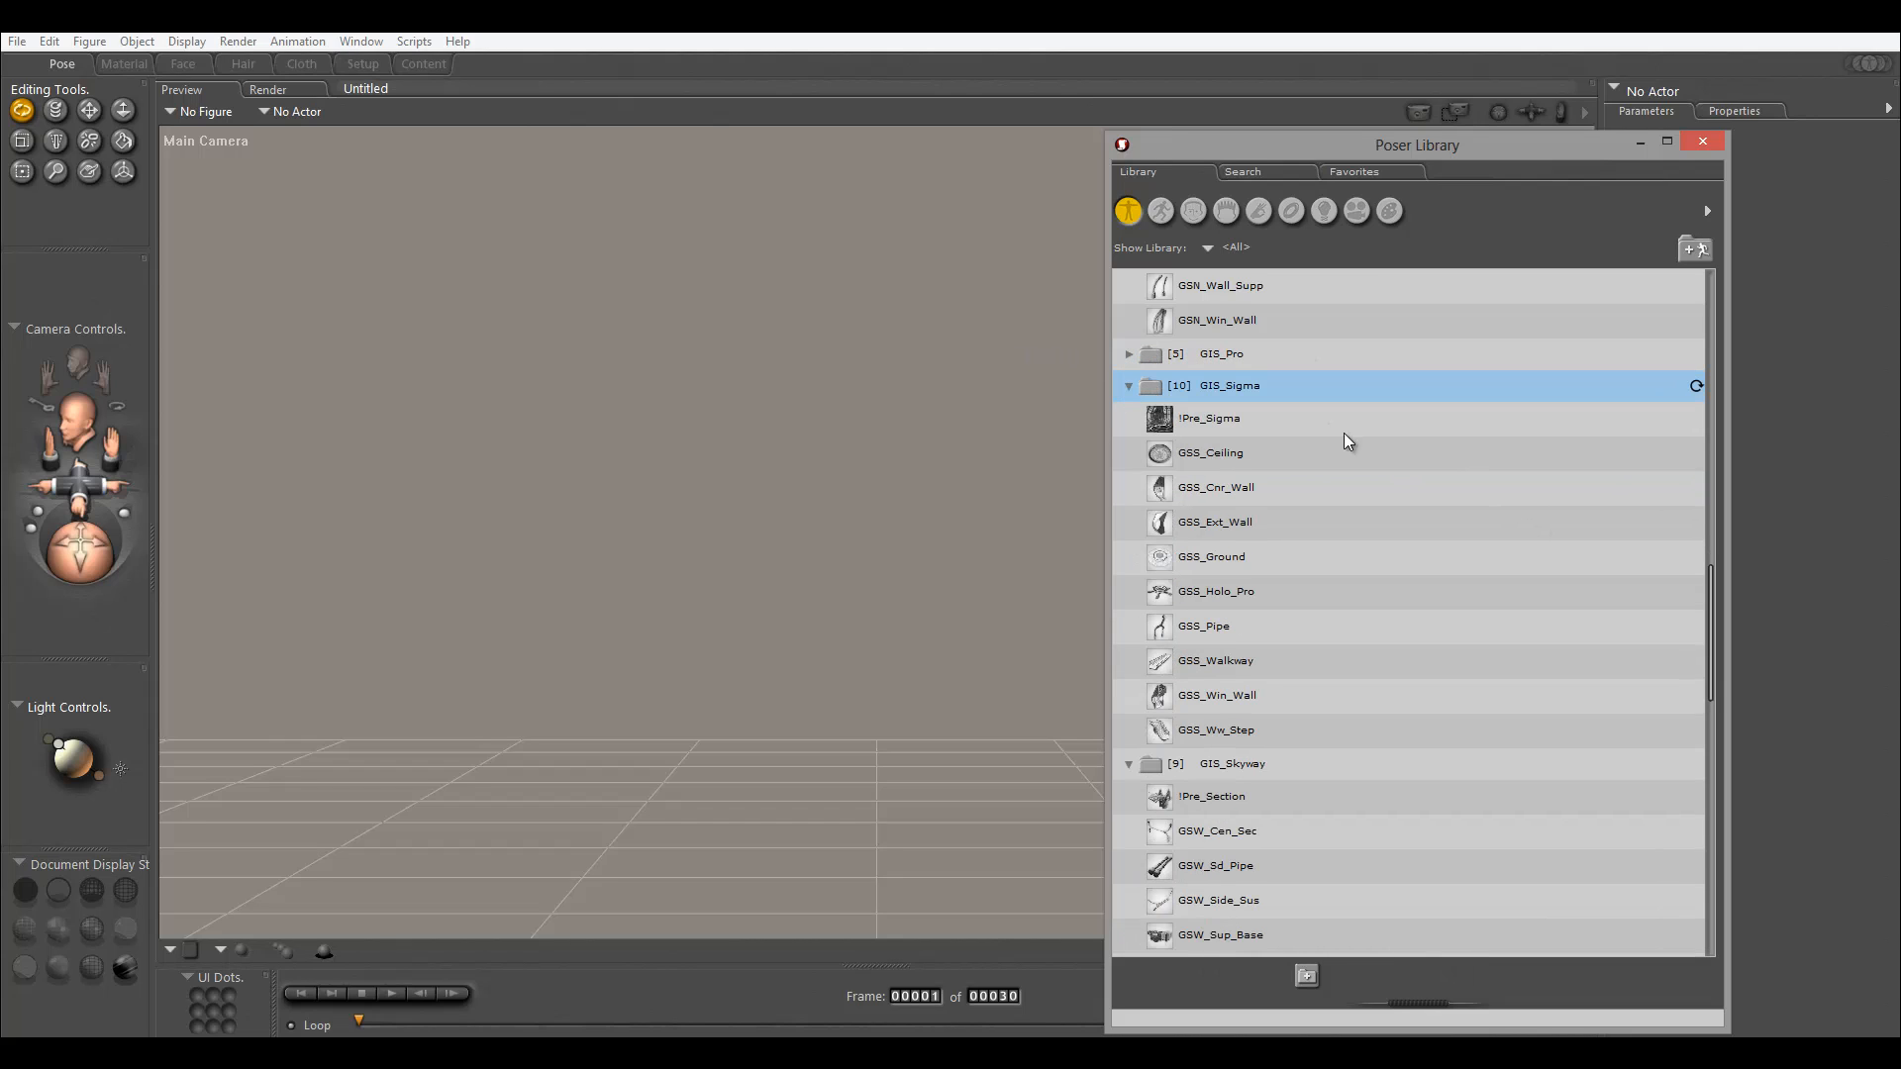
pyautogui.click(1128, 388)
# Expand the GIS_Link folder and look through its items and the folders above it.
pyautogui.scroll(5, 1422, 424)
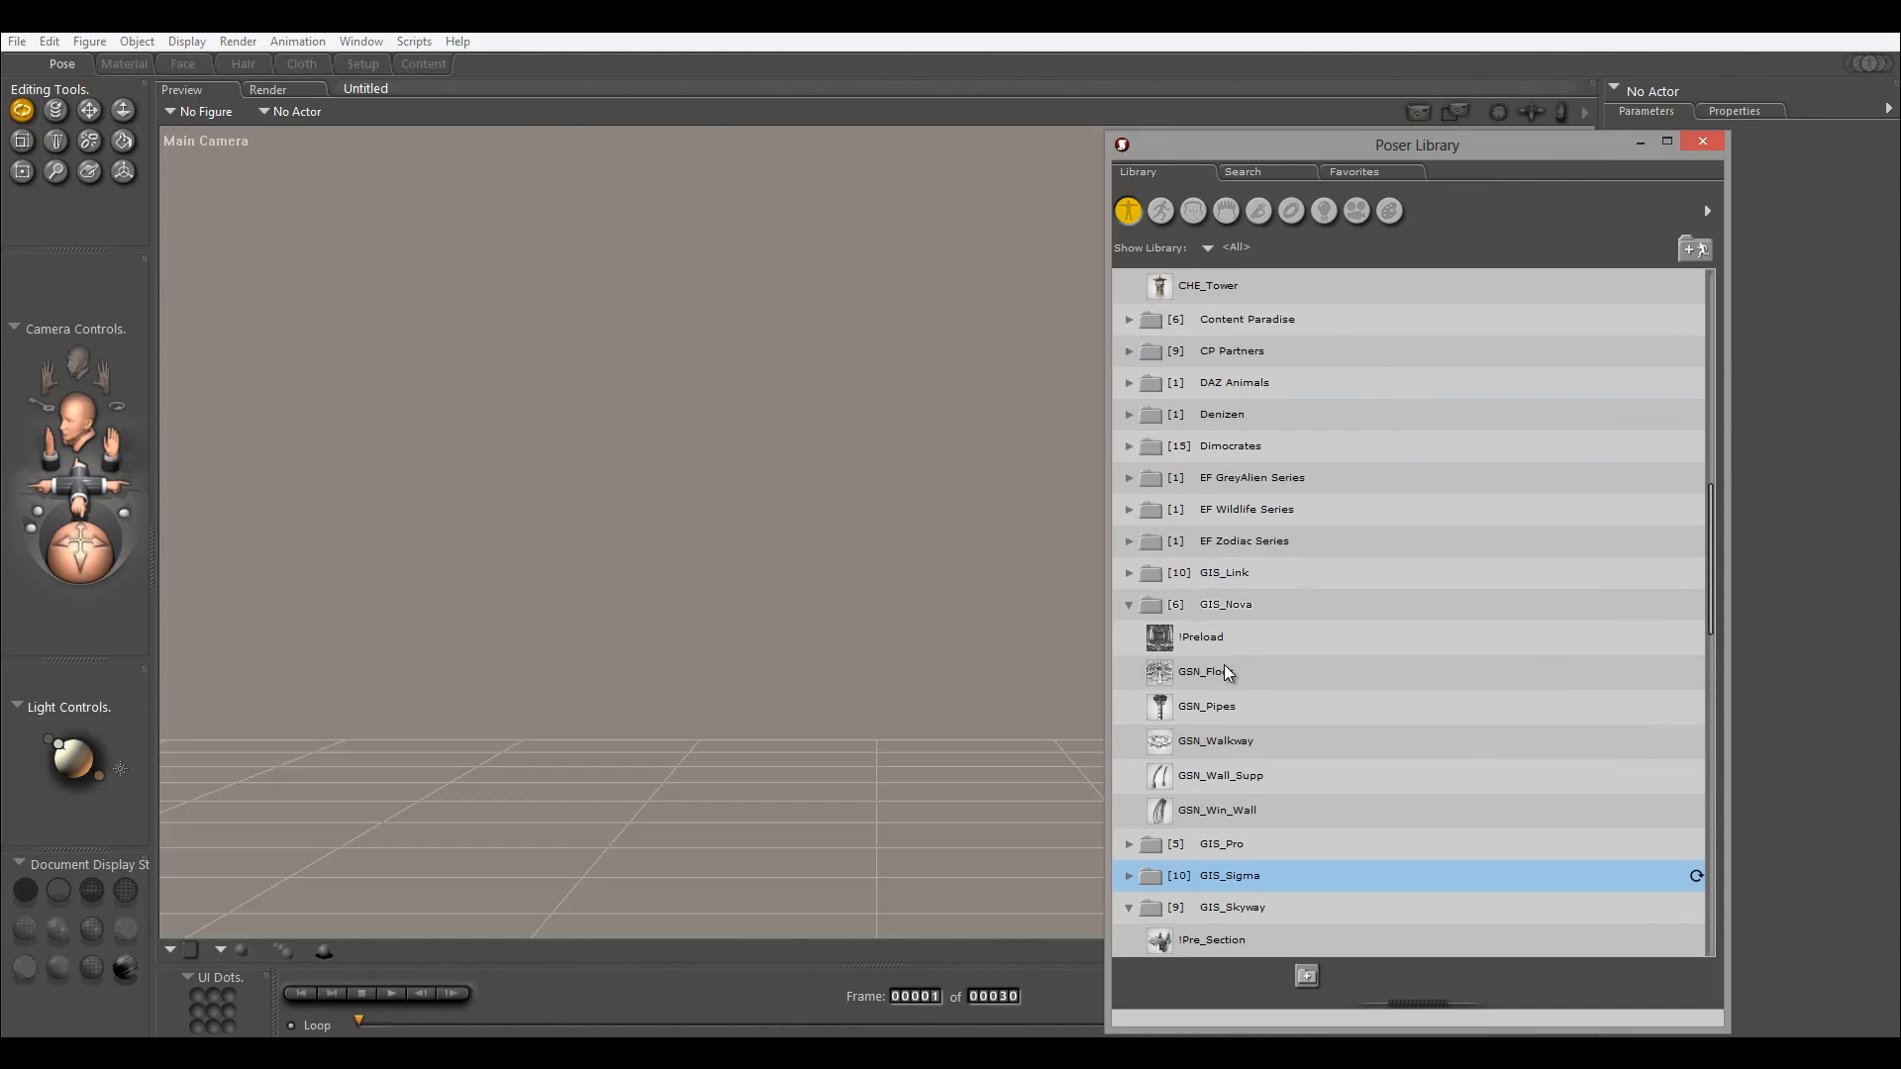
pyautogui.click(1132, 578)
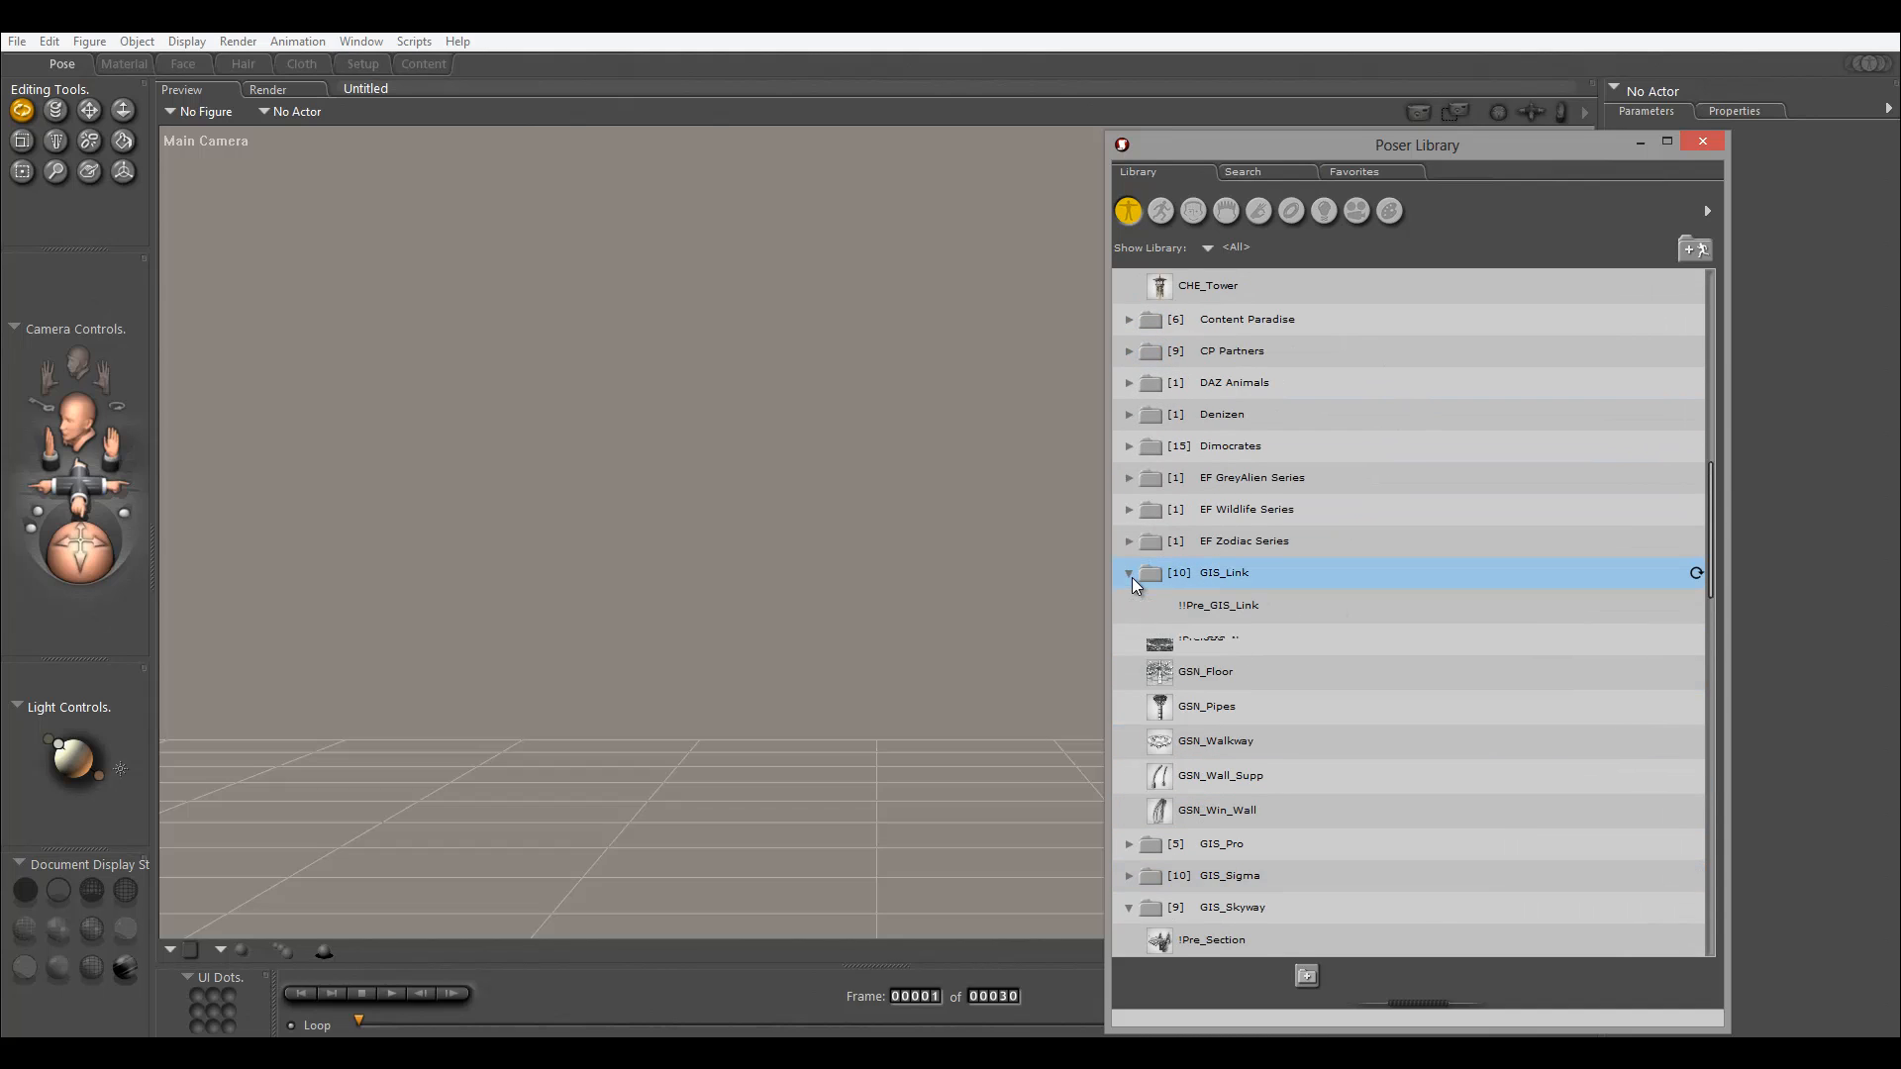
pyautogui.click(1220, 607)
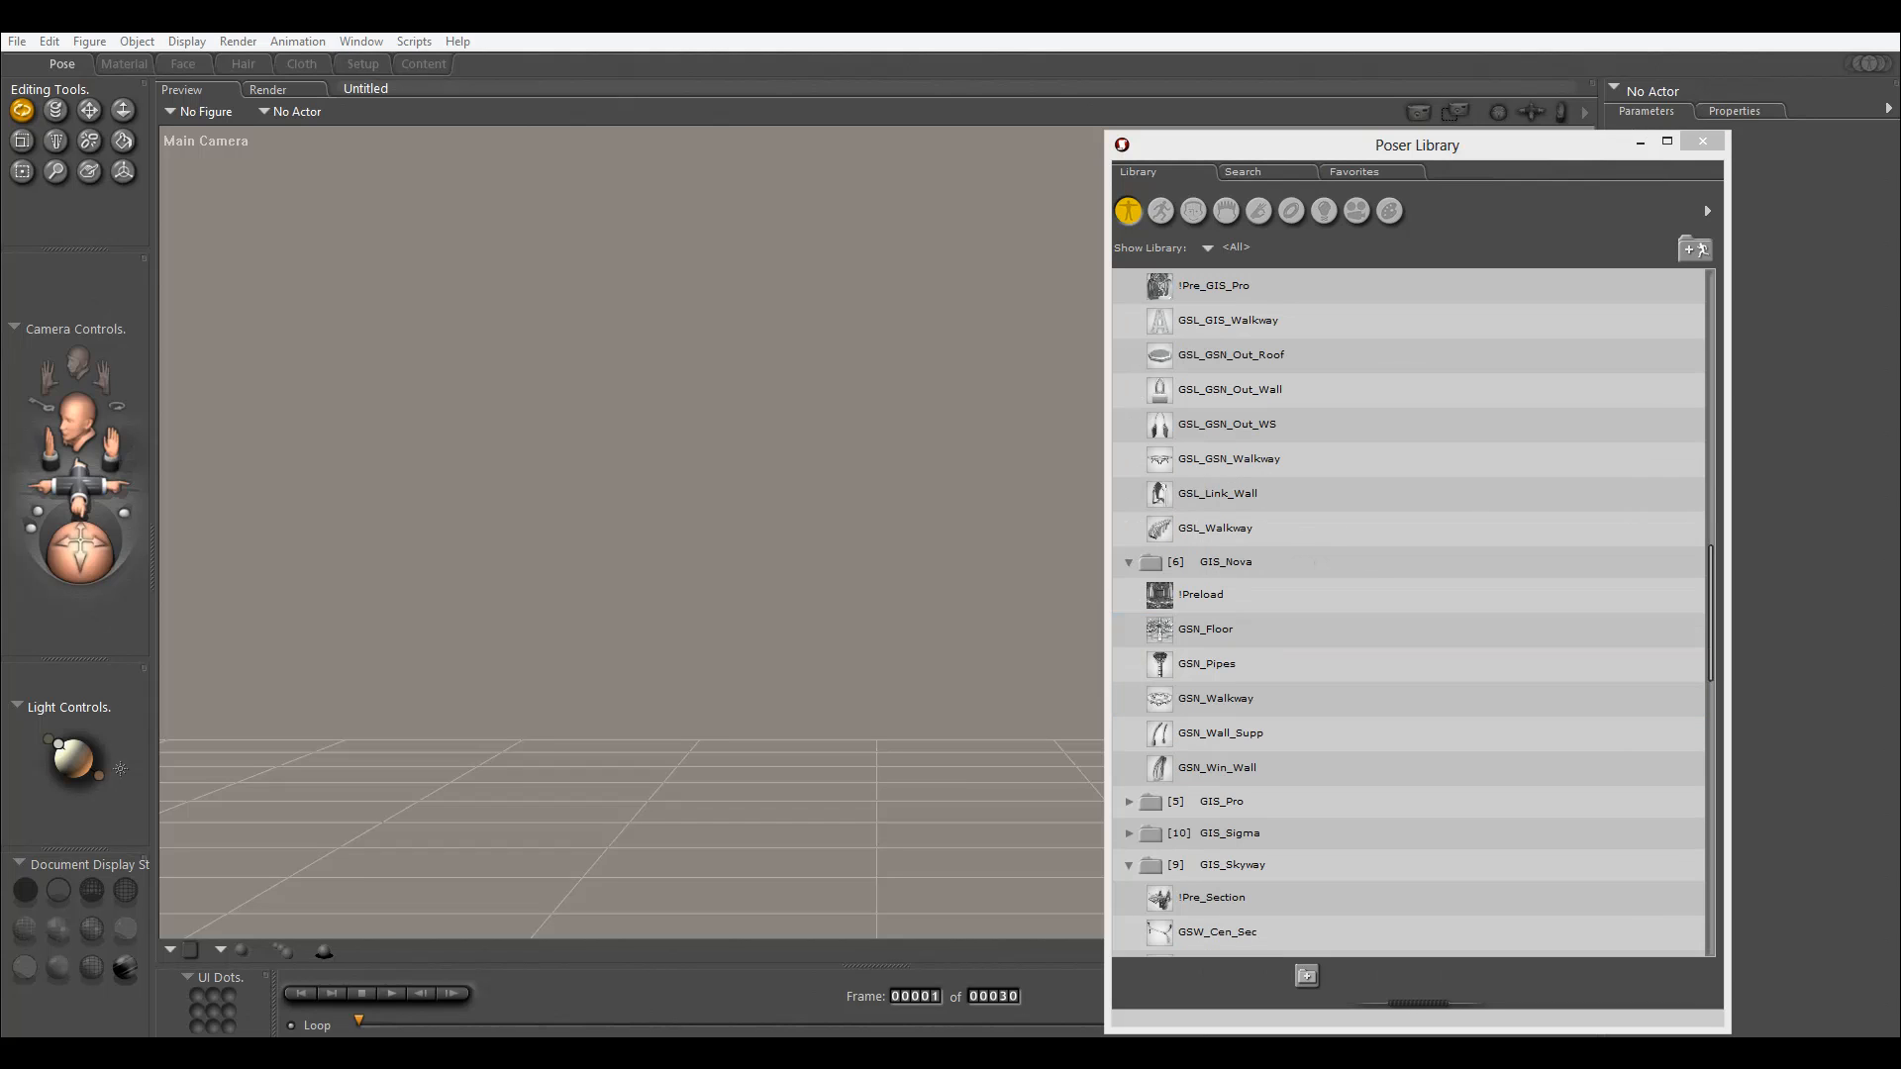
pyautogui.click(1422, 458)
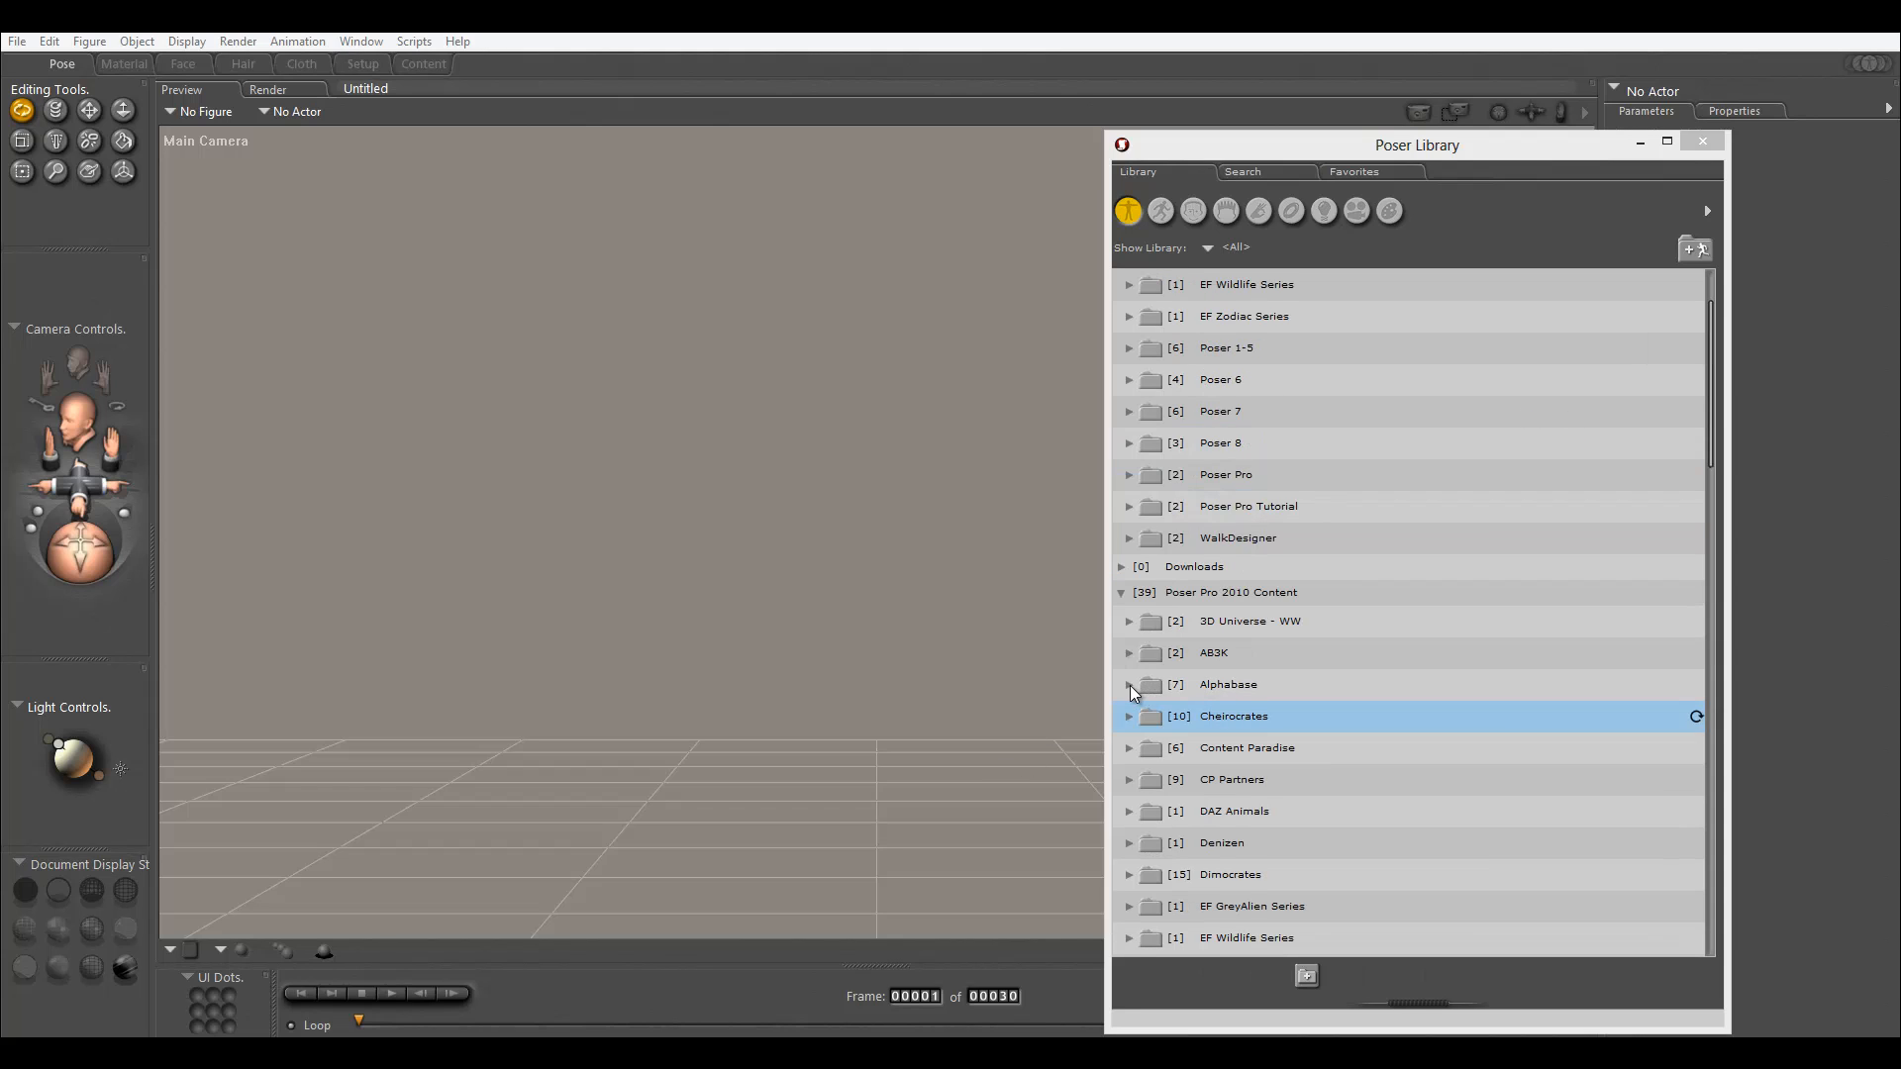
# Expand the Alphabase folder and preview its Alpha LeftWall 1 and Alpha RightWall 2 figures.
pyautogui.click(1205, 684)
pyautogui.click(1239, 762)
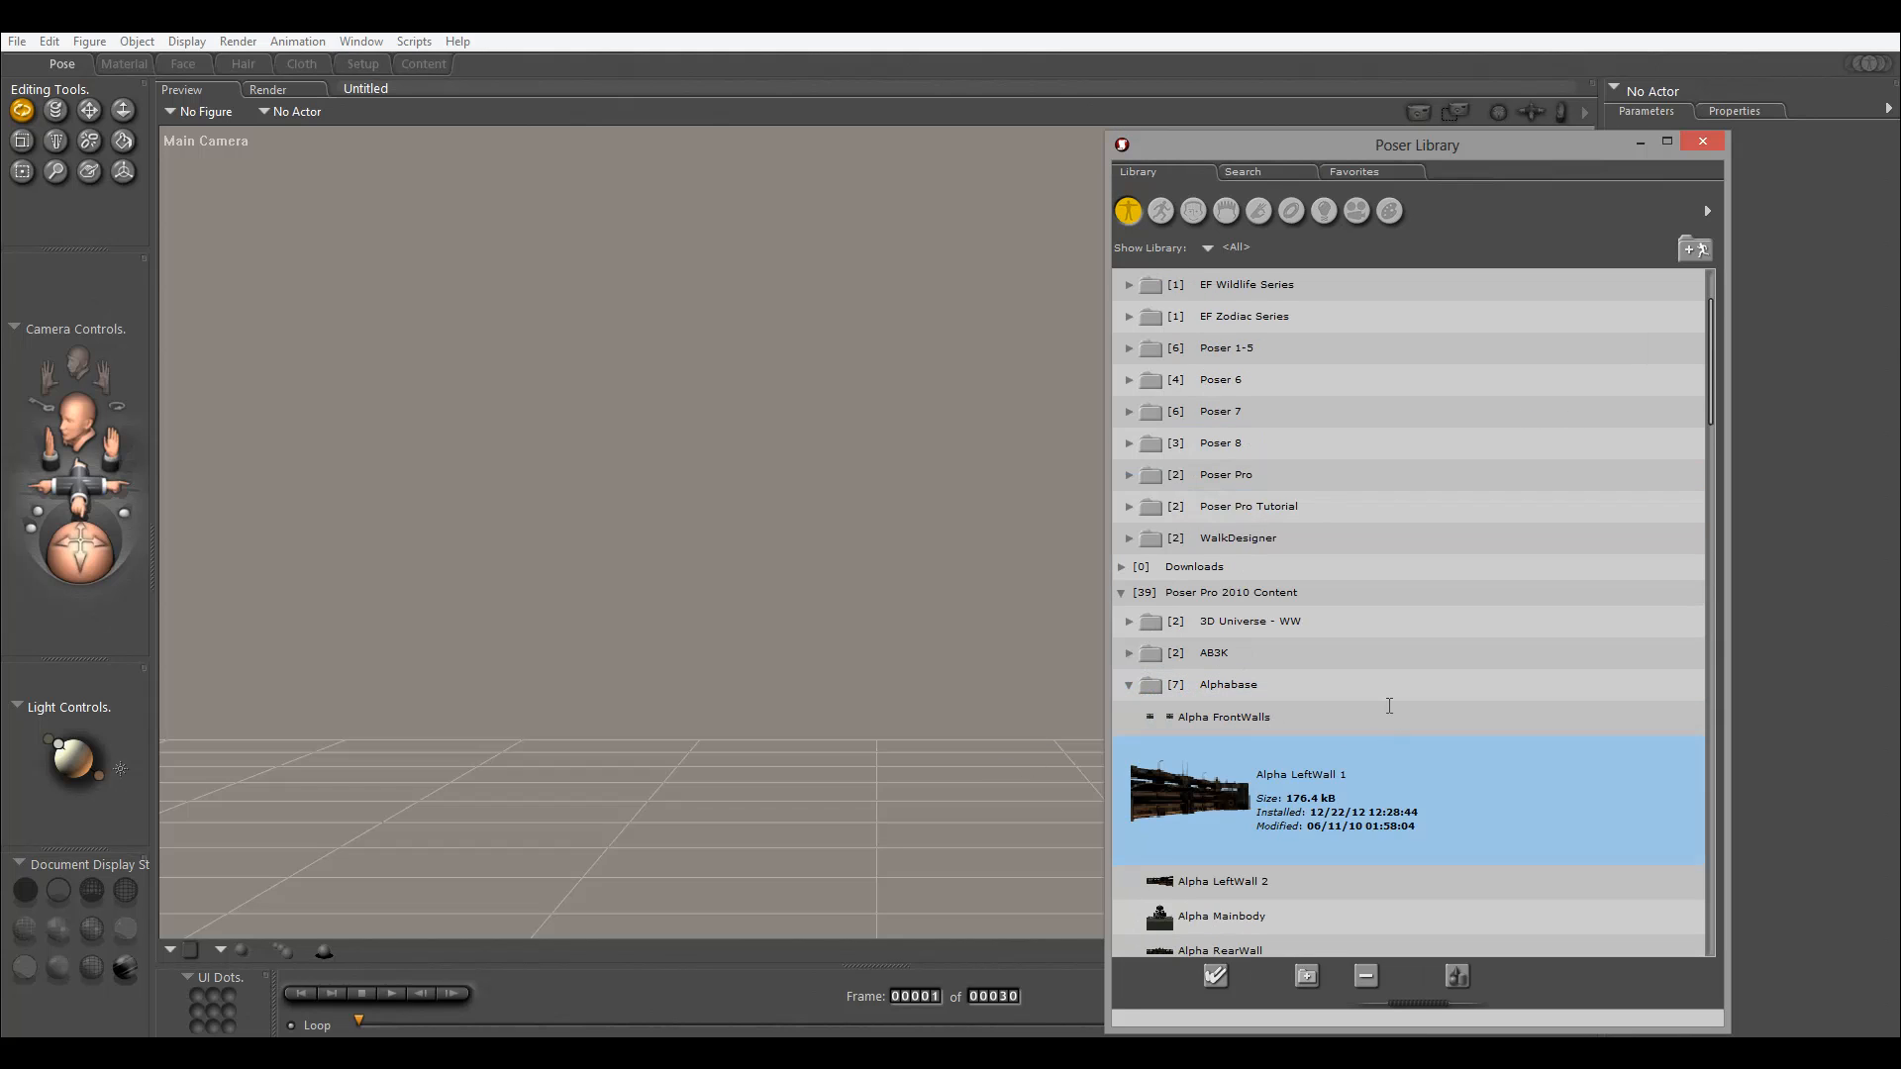
pyautogui.scroll(-3, 1389, 705)
pyautogui.scroll(1, 1376, 703)
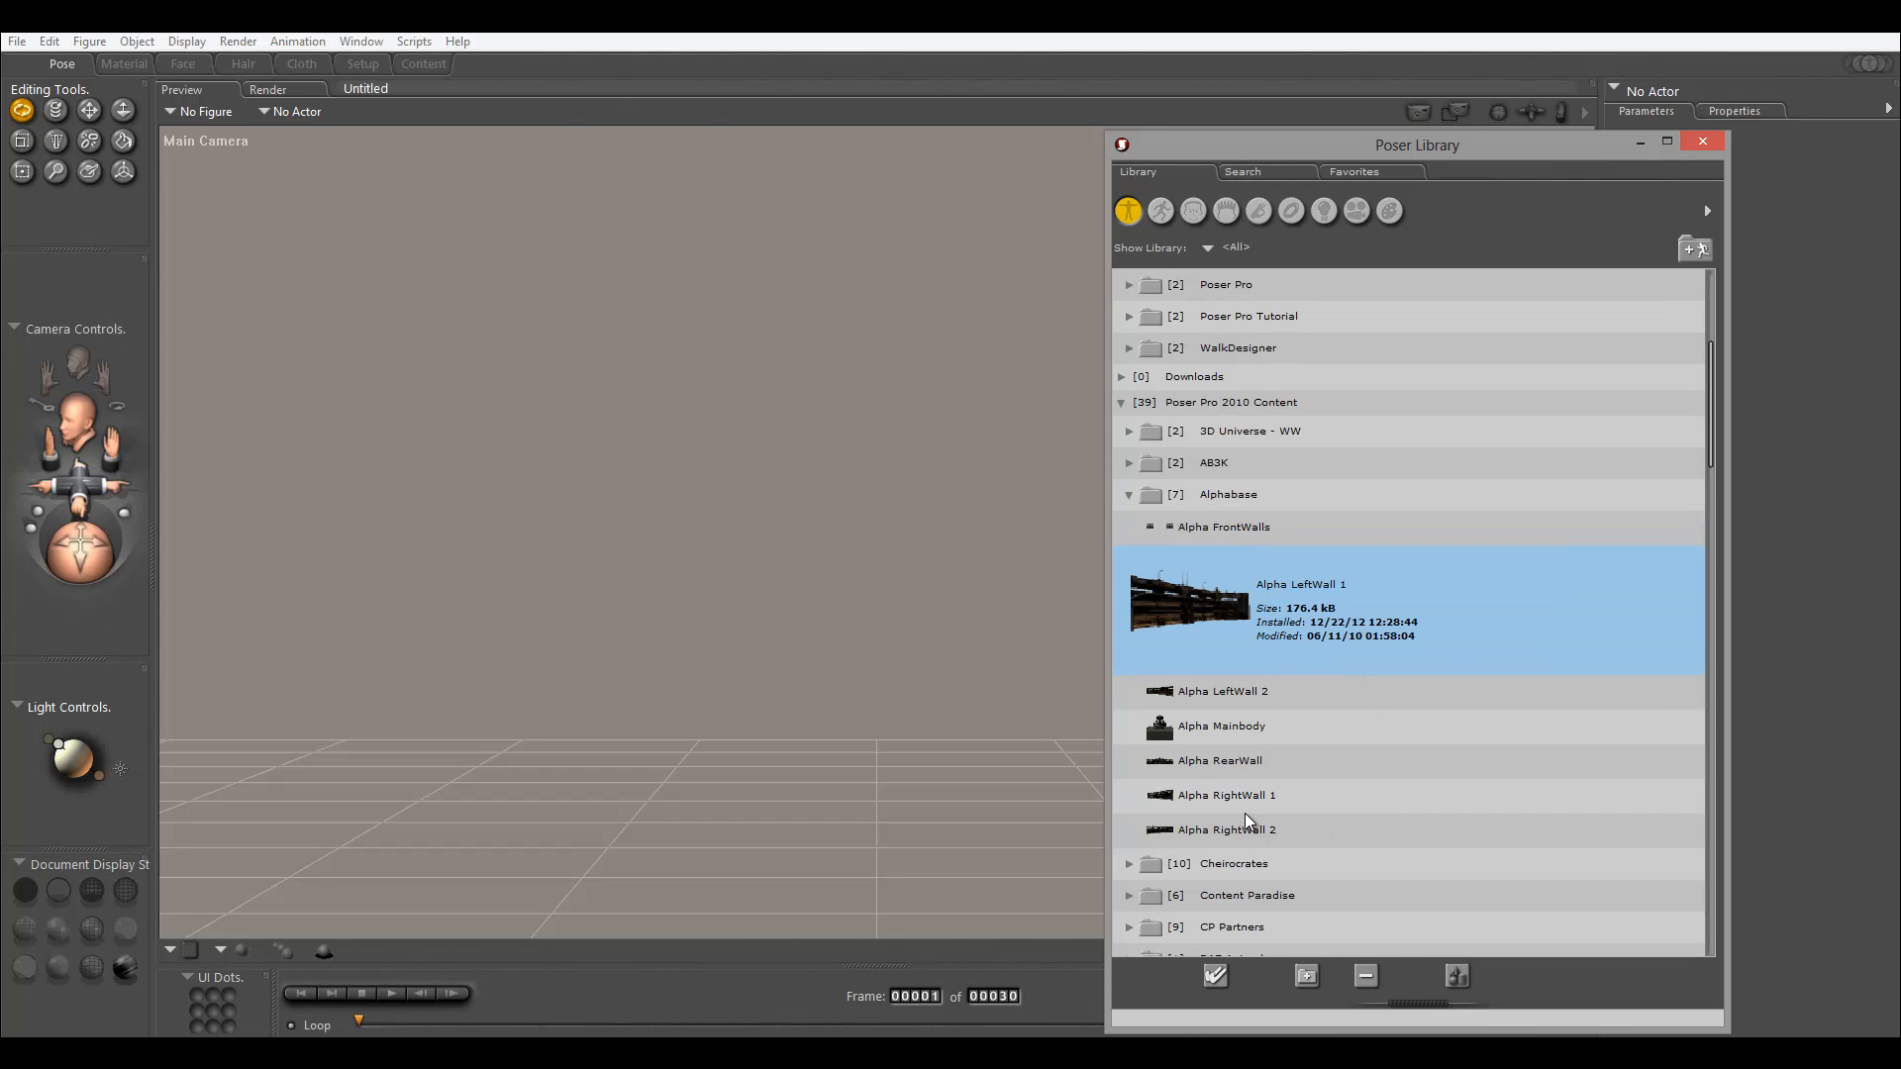
pyautogui.click(1242, 842)
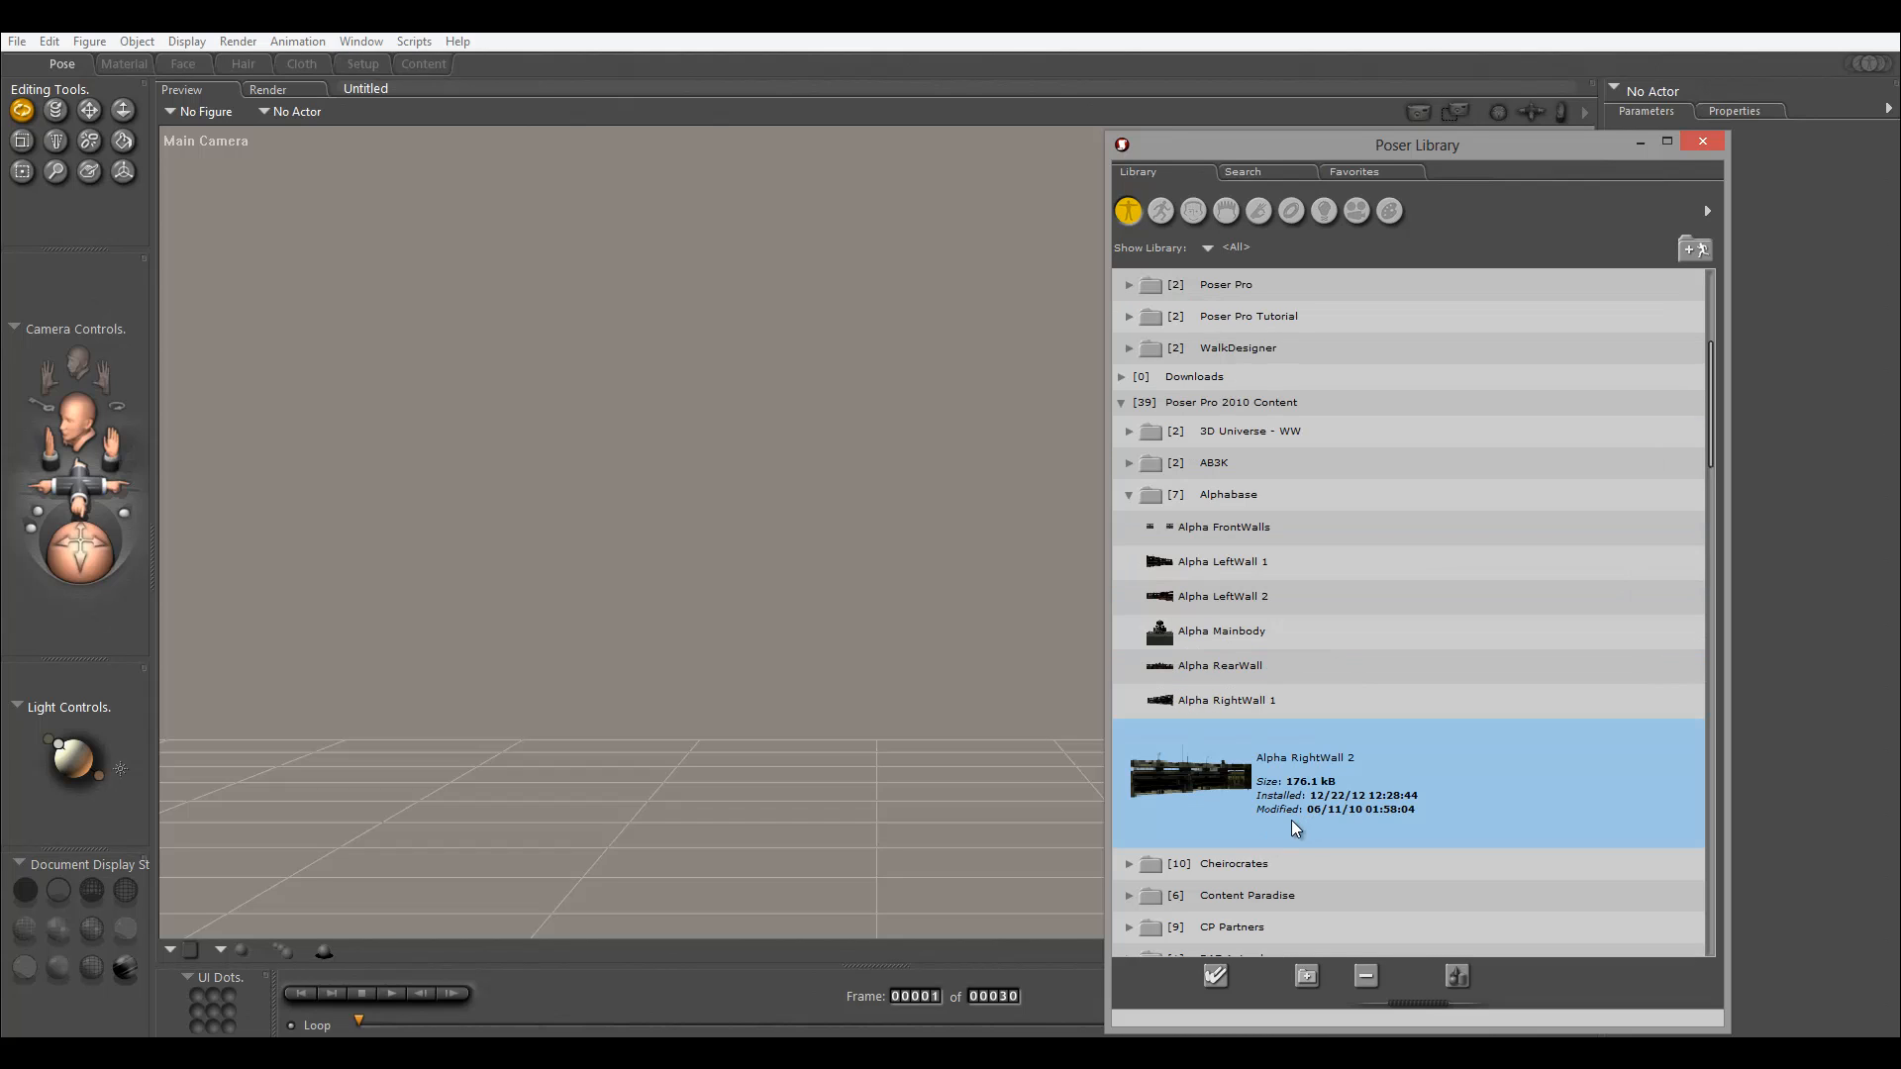
# Load all seven Alphabase figures into the scene, from Alpha FrontWalls through Alpha RightWall 2.
pyautogui.doubleClick(1240, 543)
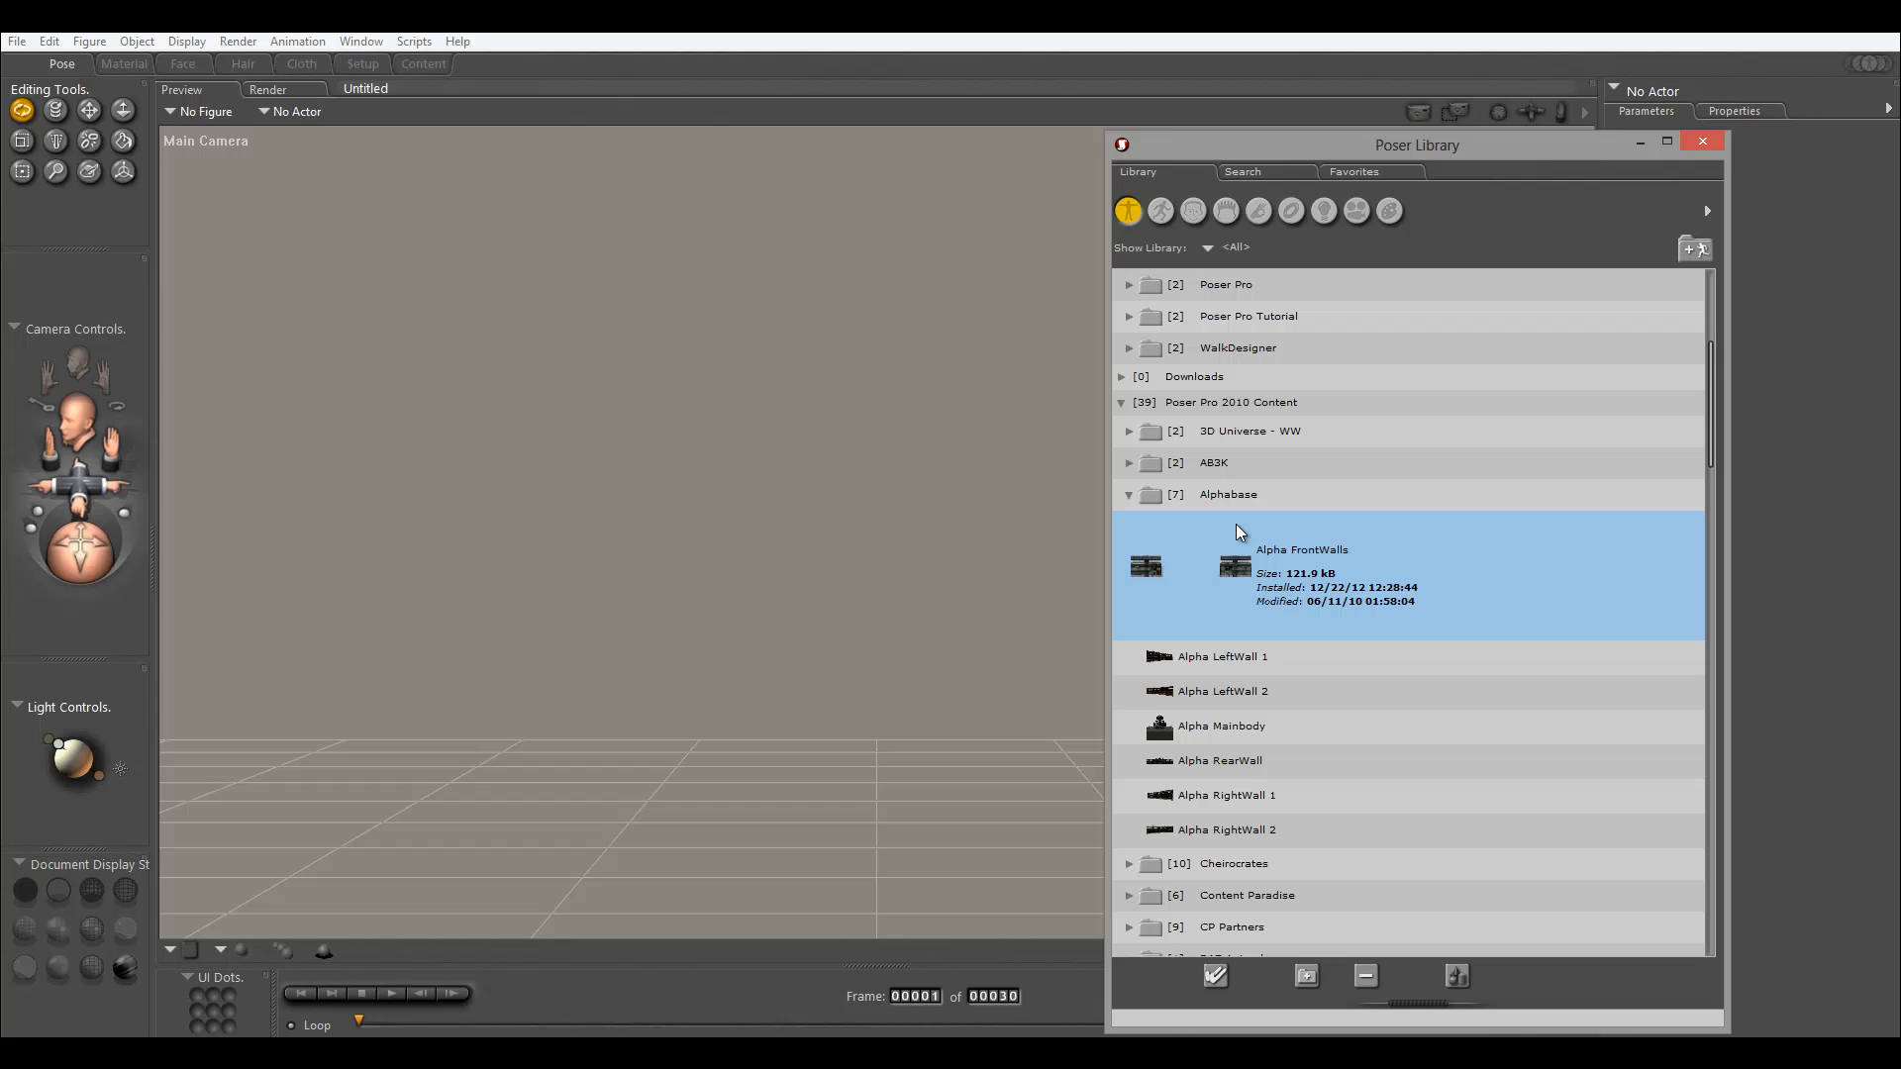
pyautogui.doubleClick(1202, 667)
pyautogui.click(1246, 698)
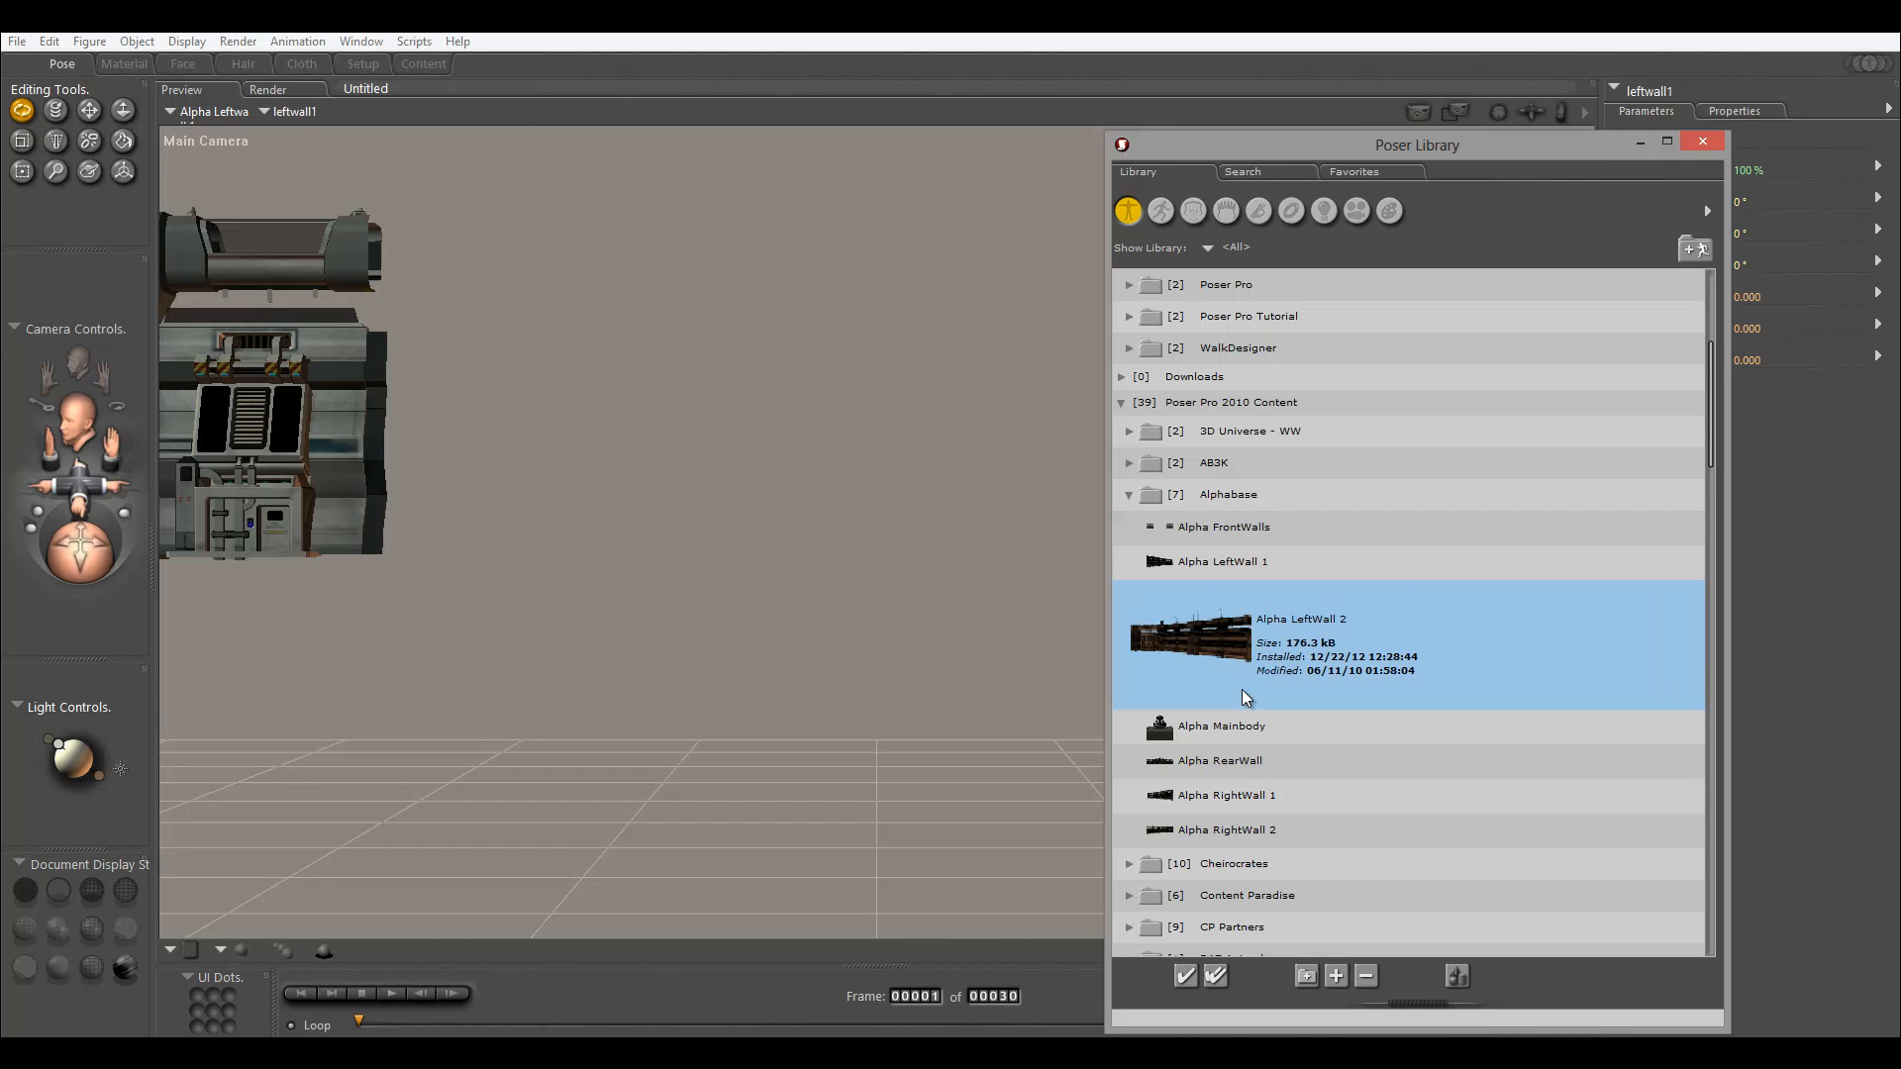
pyautogui.doubleClick(1242, 731)
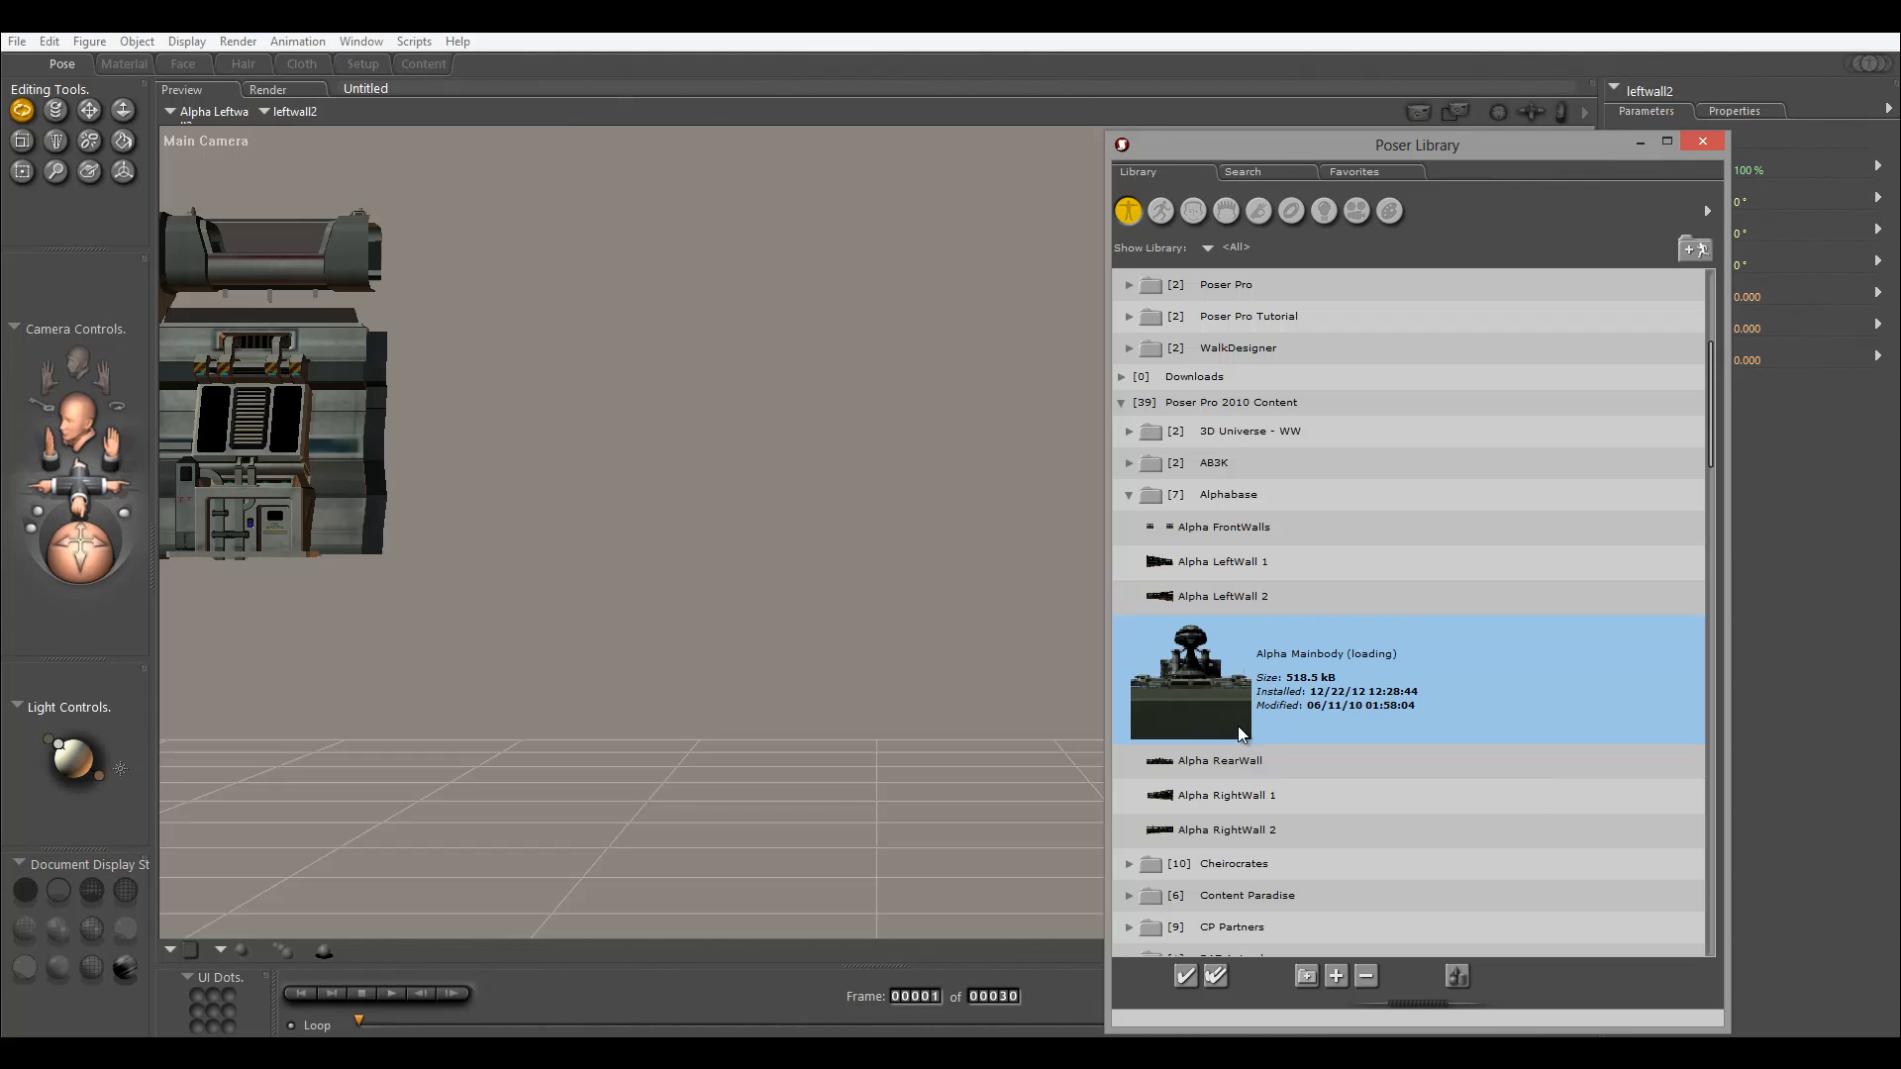
pyautogui.doubleClick(1223, 762)
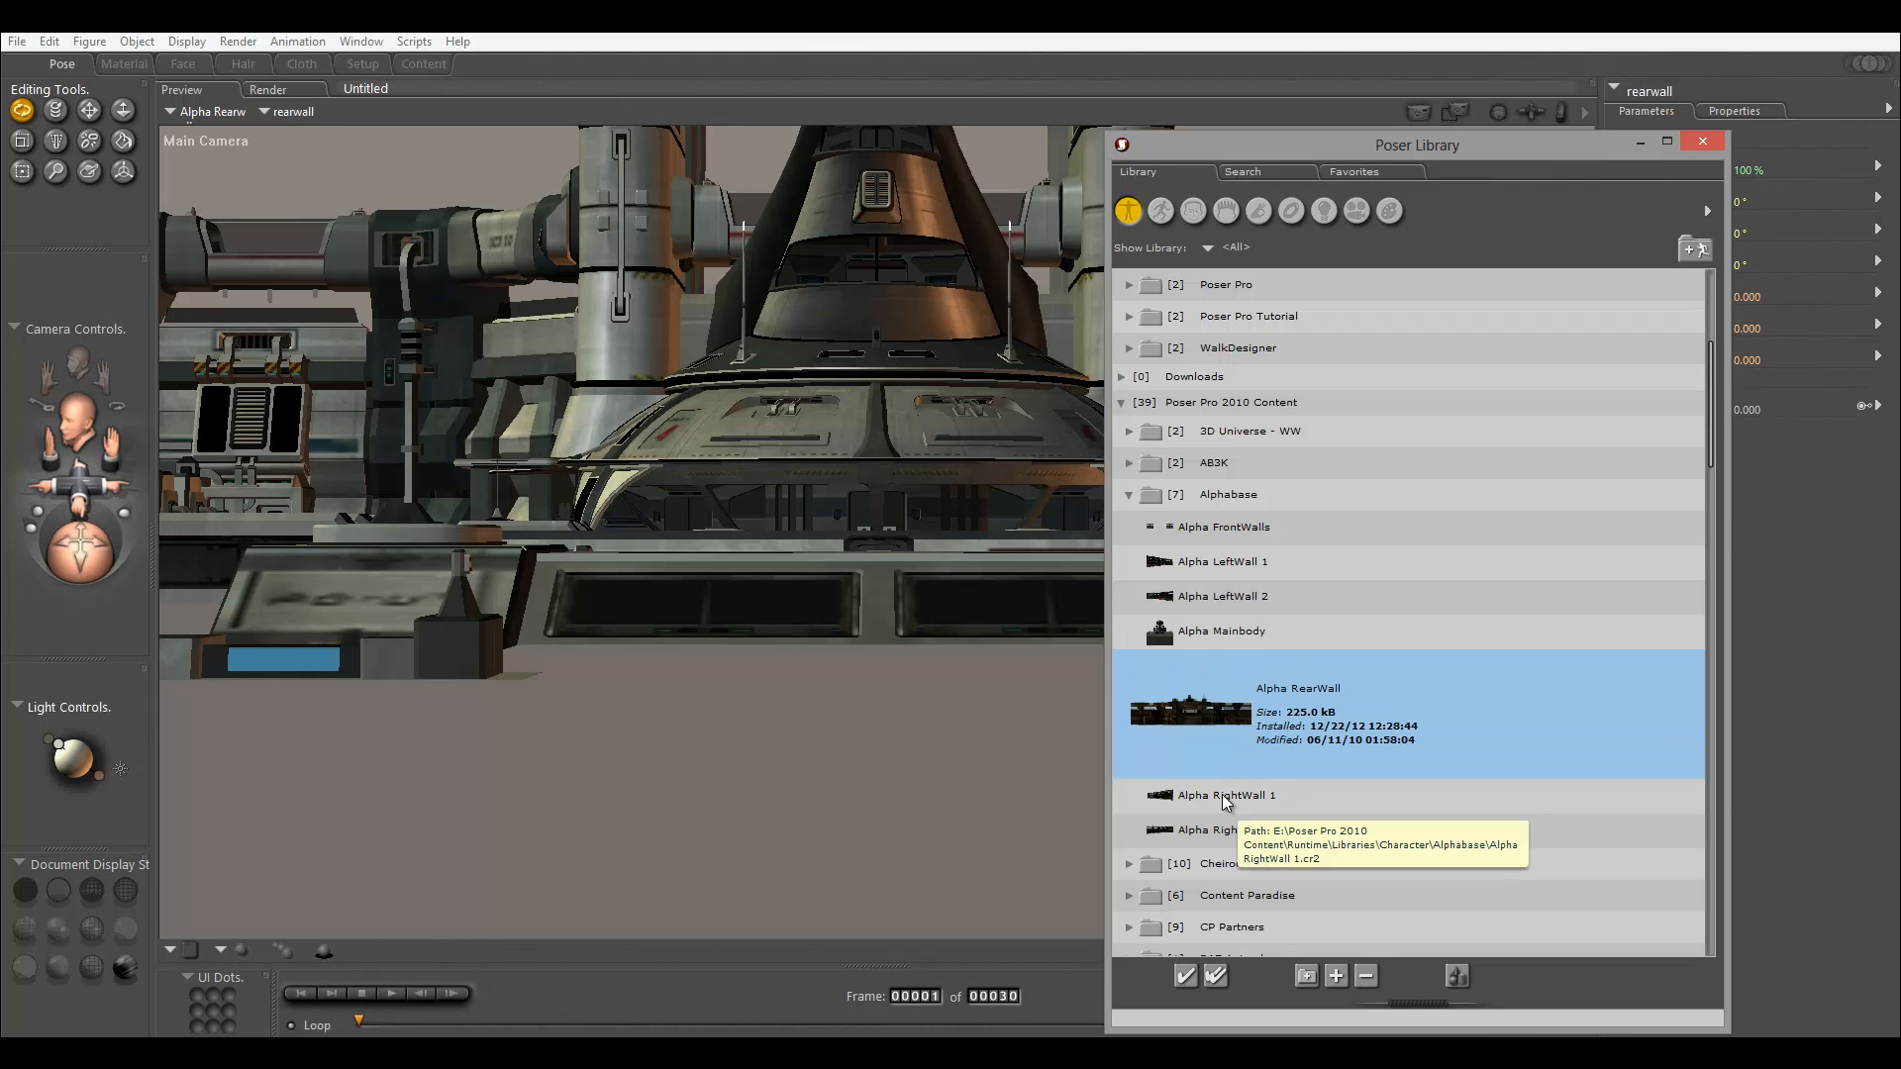
pyautogui.doubleClick(1222, 794)
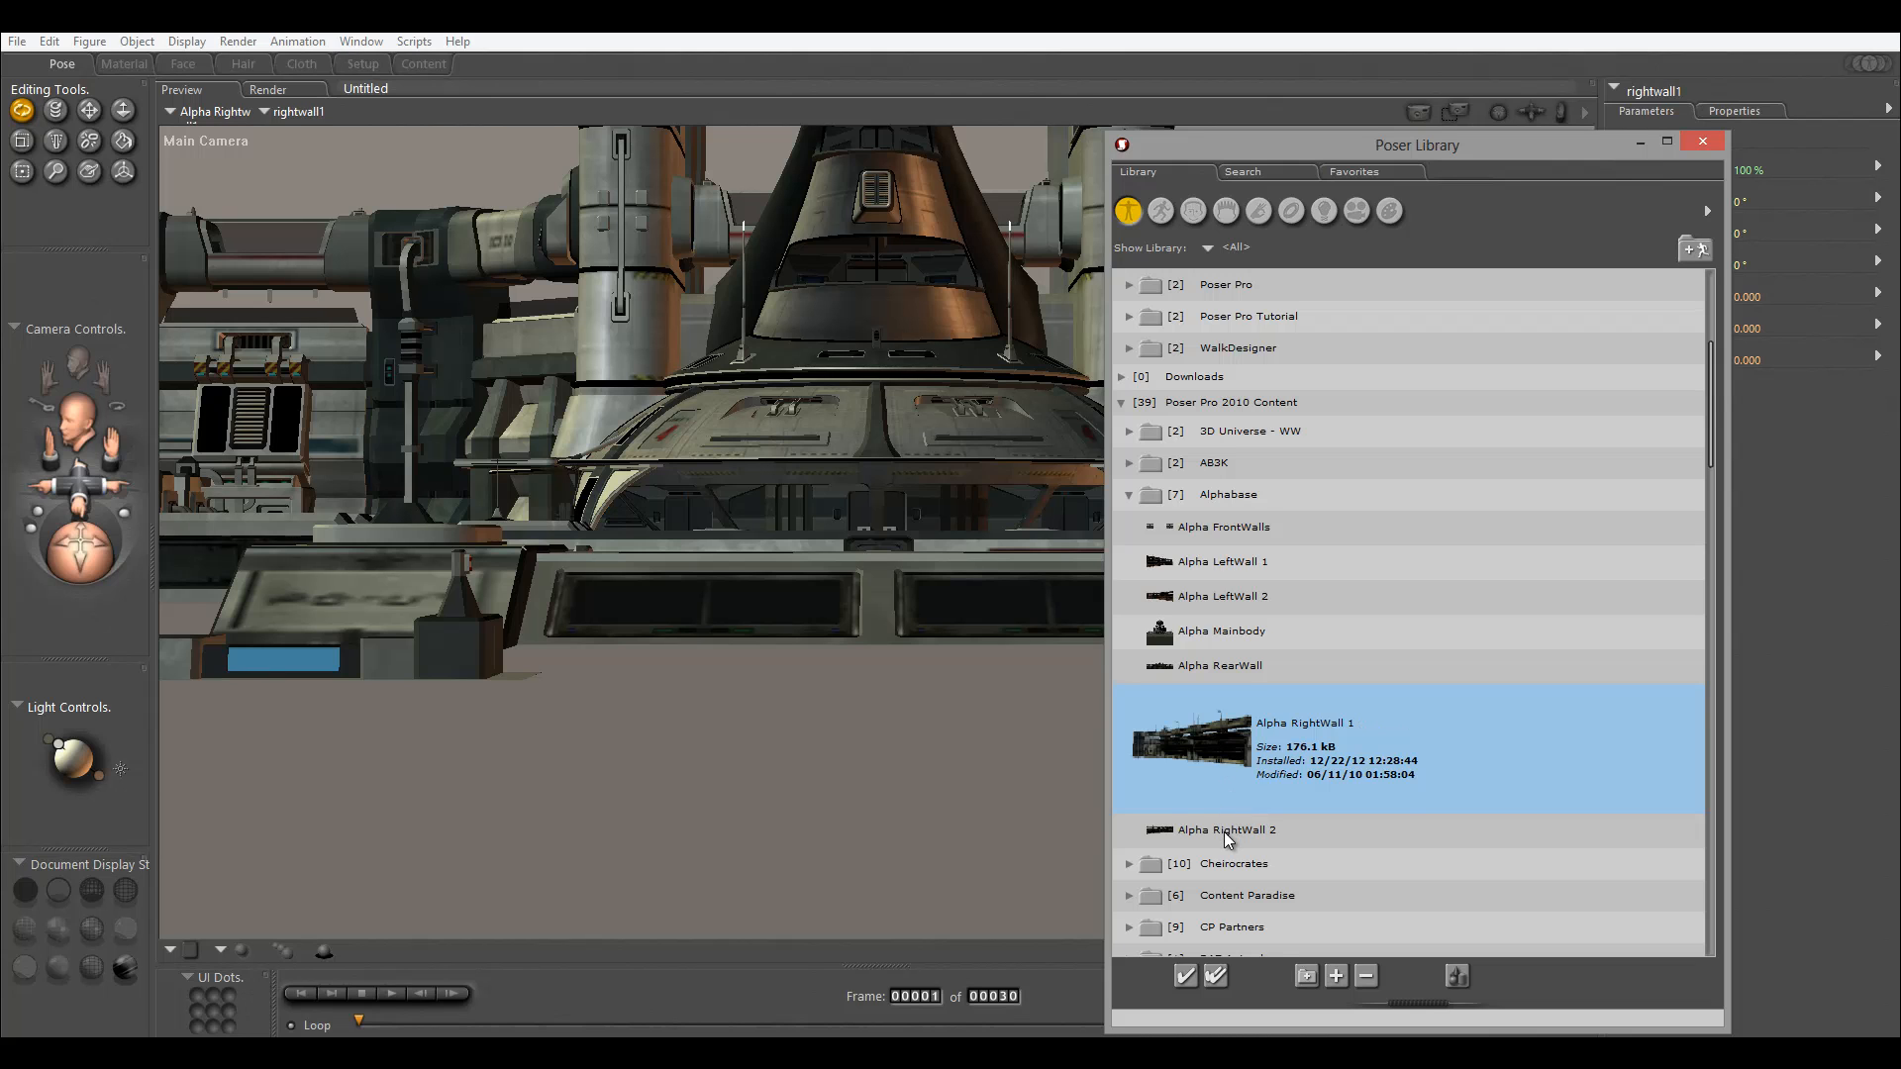
pyautogui.doubleClick(1224, 832)
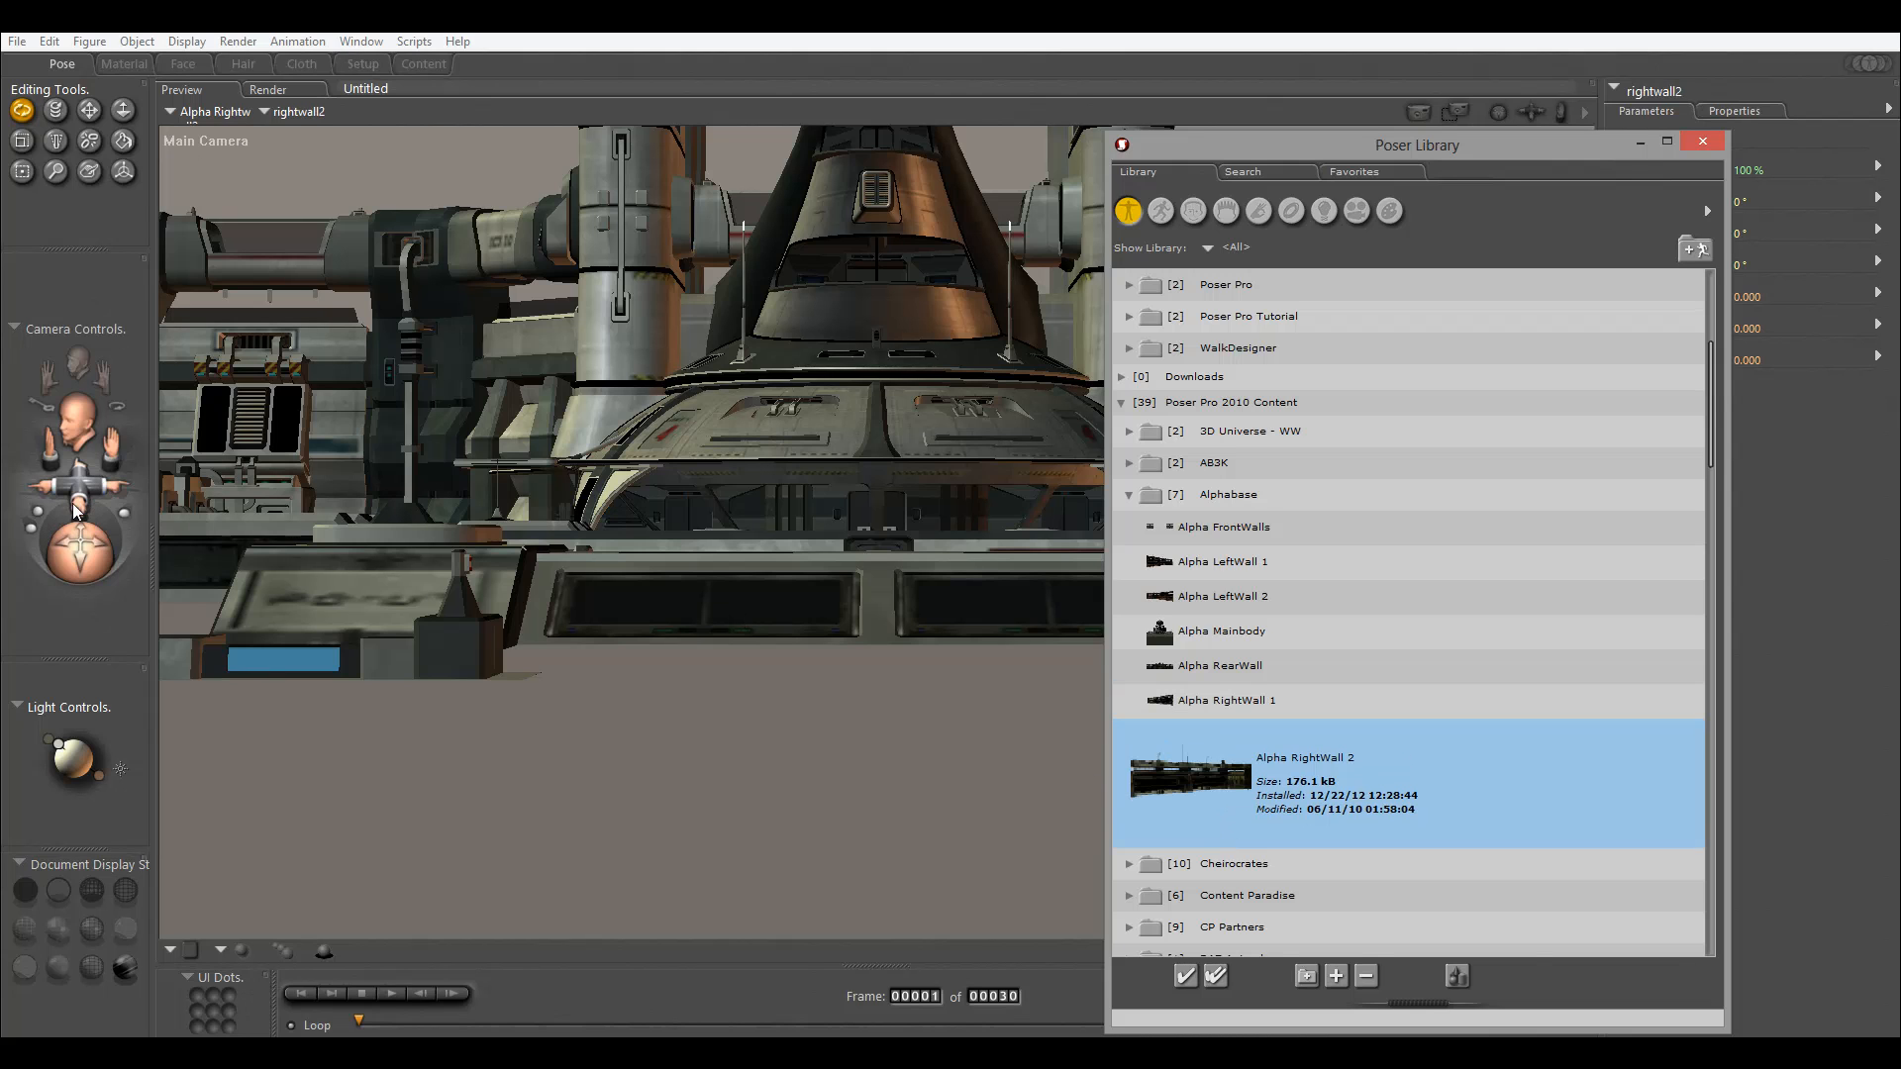
# Move the main camera back and up to view the assembled base from above.
pyautogui.moveTo(75, 506); pyautogui.dragTo(194, 803)
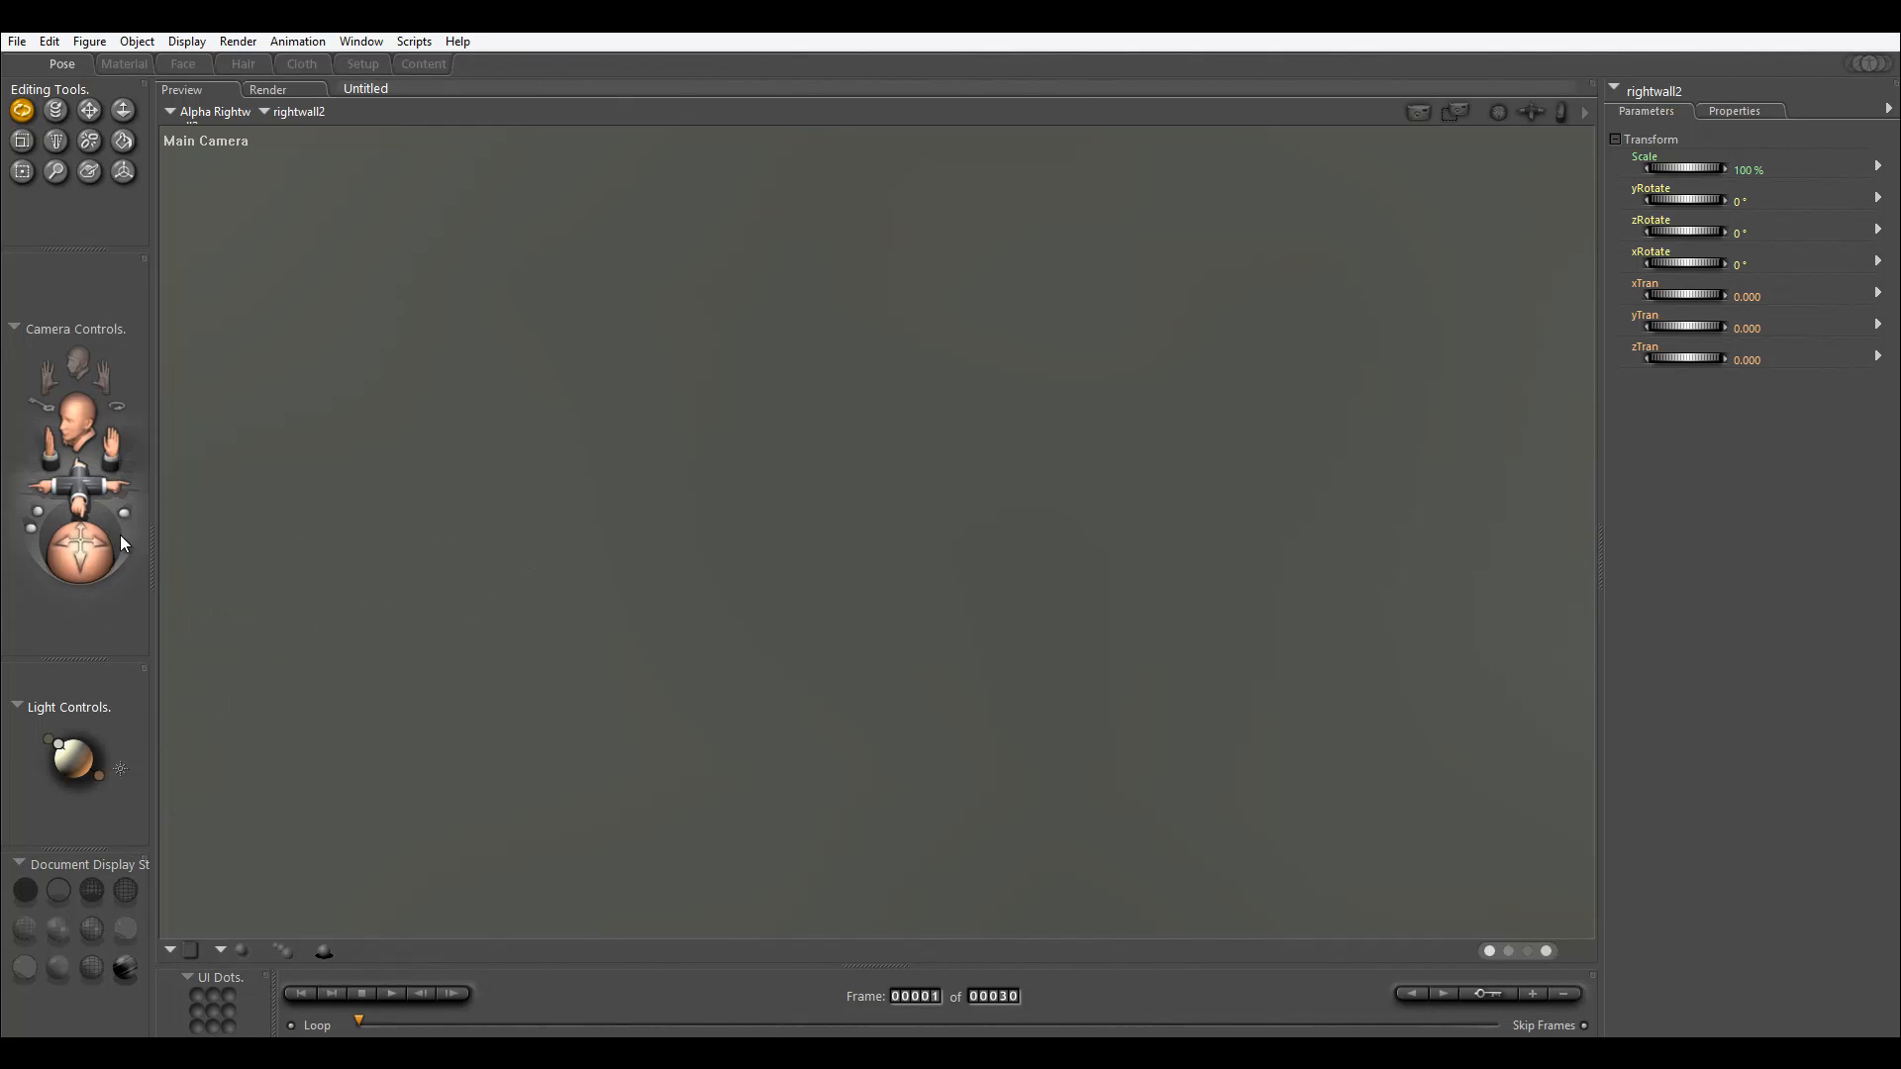
pyautogui.moveTo(79, 509)
pyautogui.mouseDown()
pyautogui.moveTo(75, 482)
pyautogui.moveTo(111, 562)
pyautogui.moveTo(125, 716)
pyautogui.mouseUp()
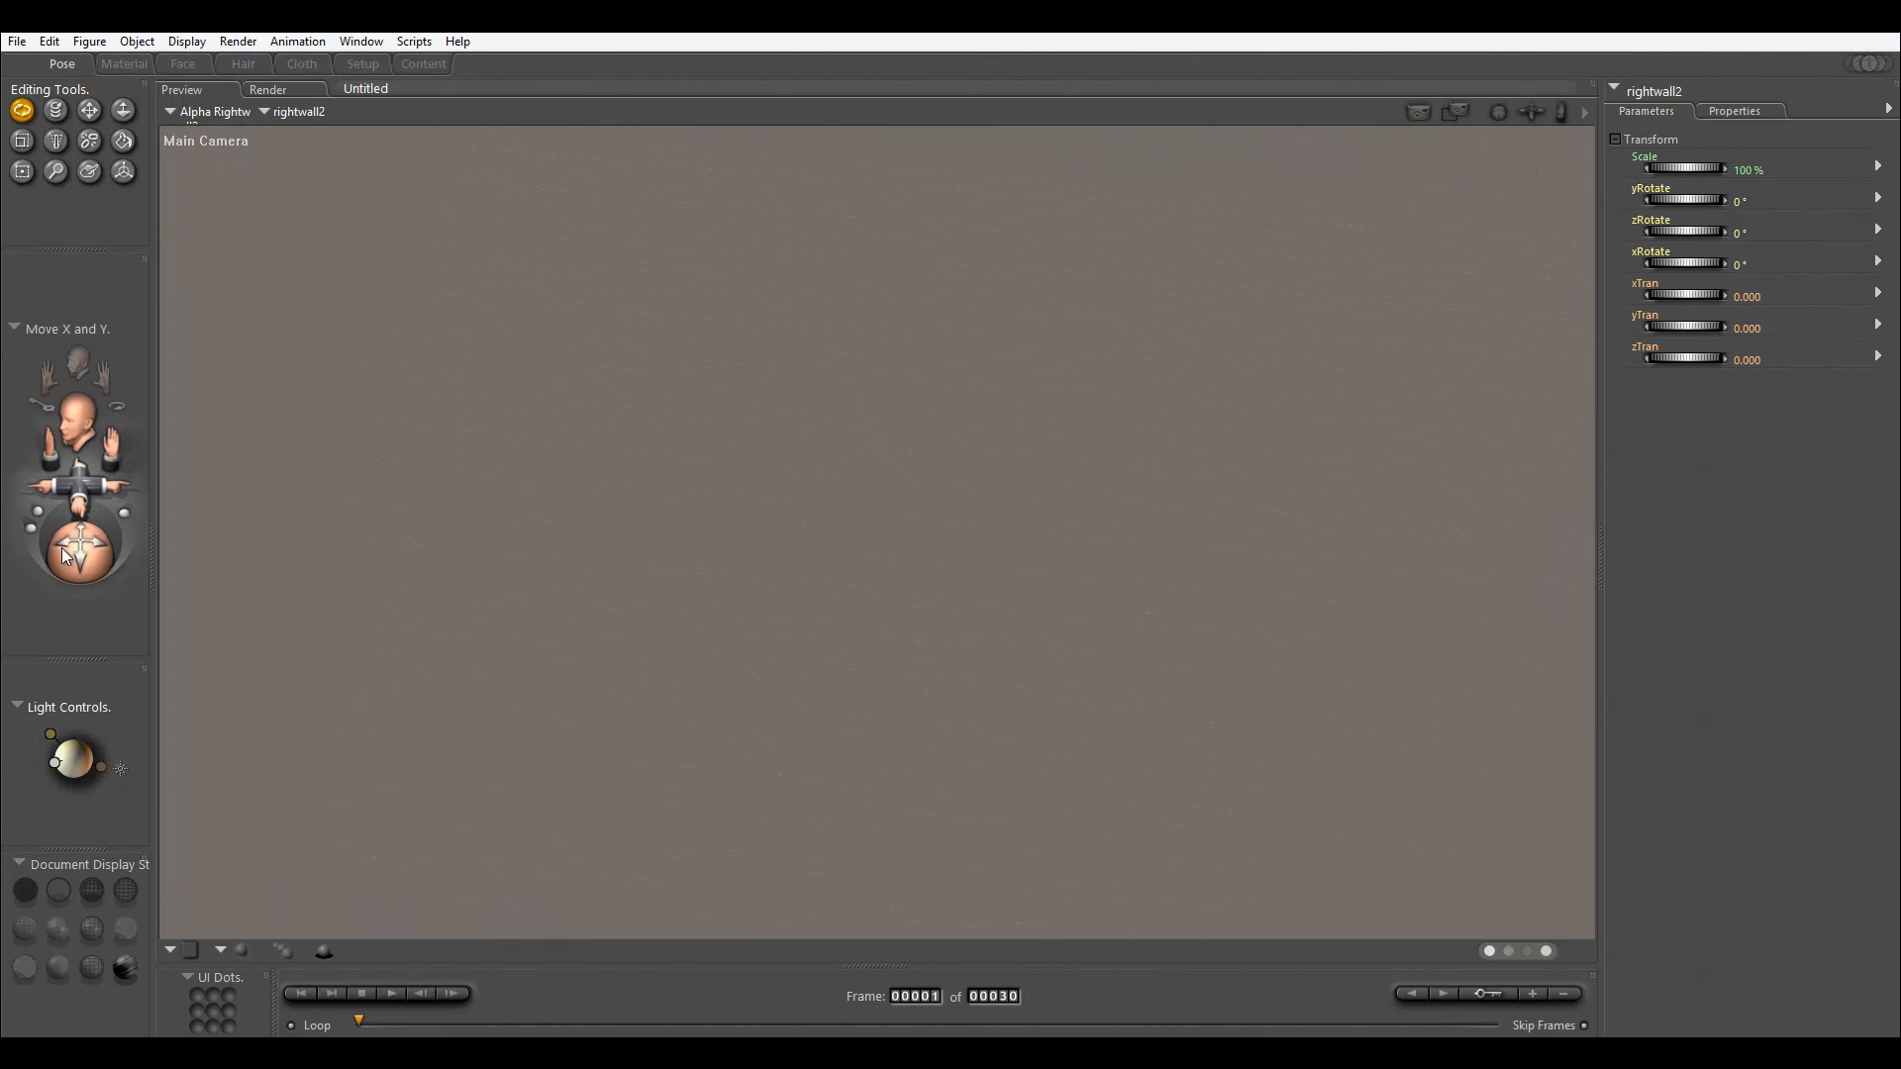
pyautogui.moveTo(75, 519)
pyautogui.mouseDown()
pyautogui.moveTo(68, 560)
pyautogui.moveTo(79, 481)
pyautogui.mouseUp()
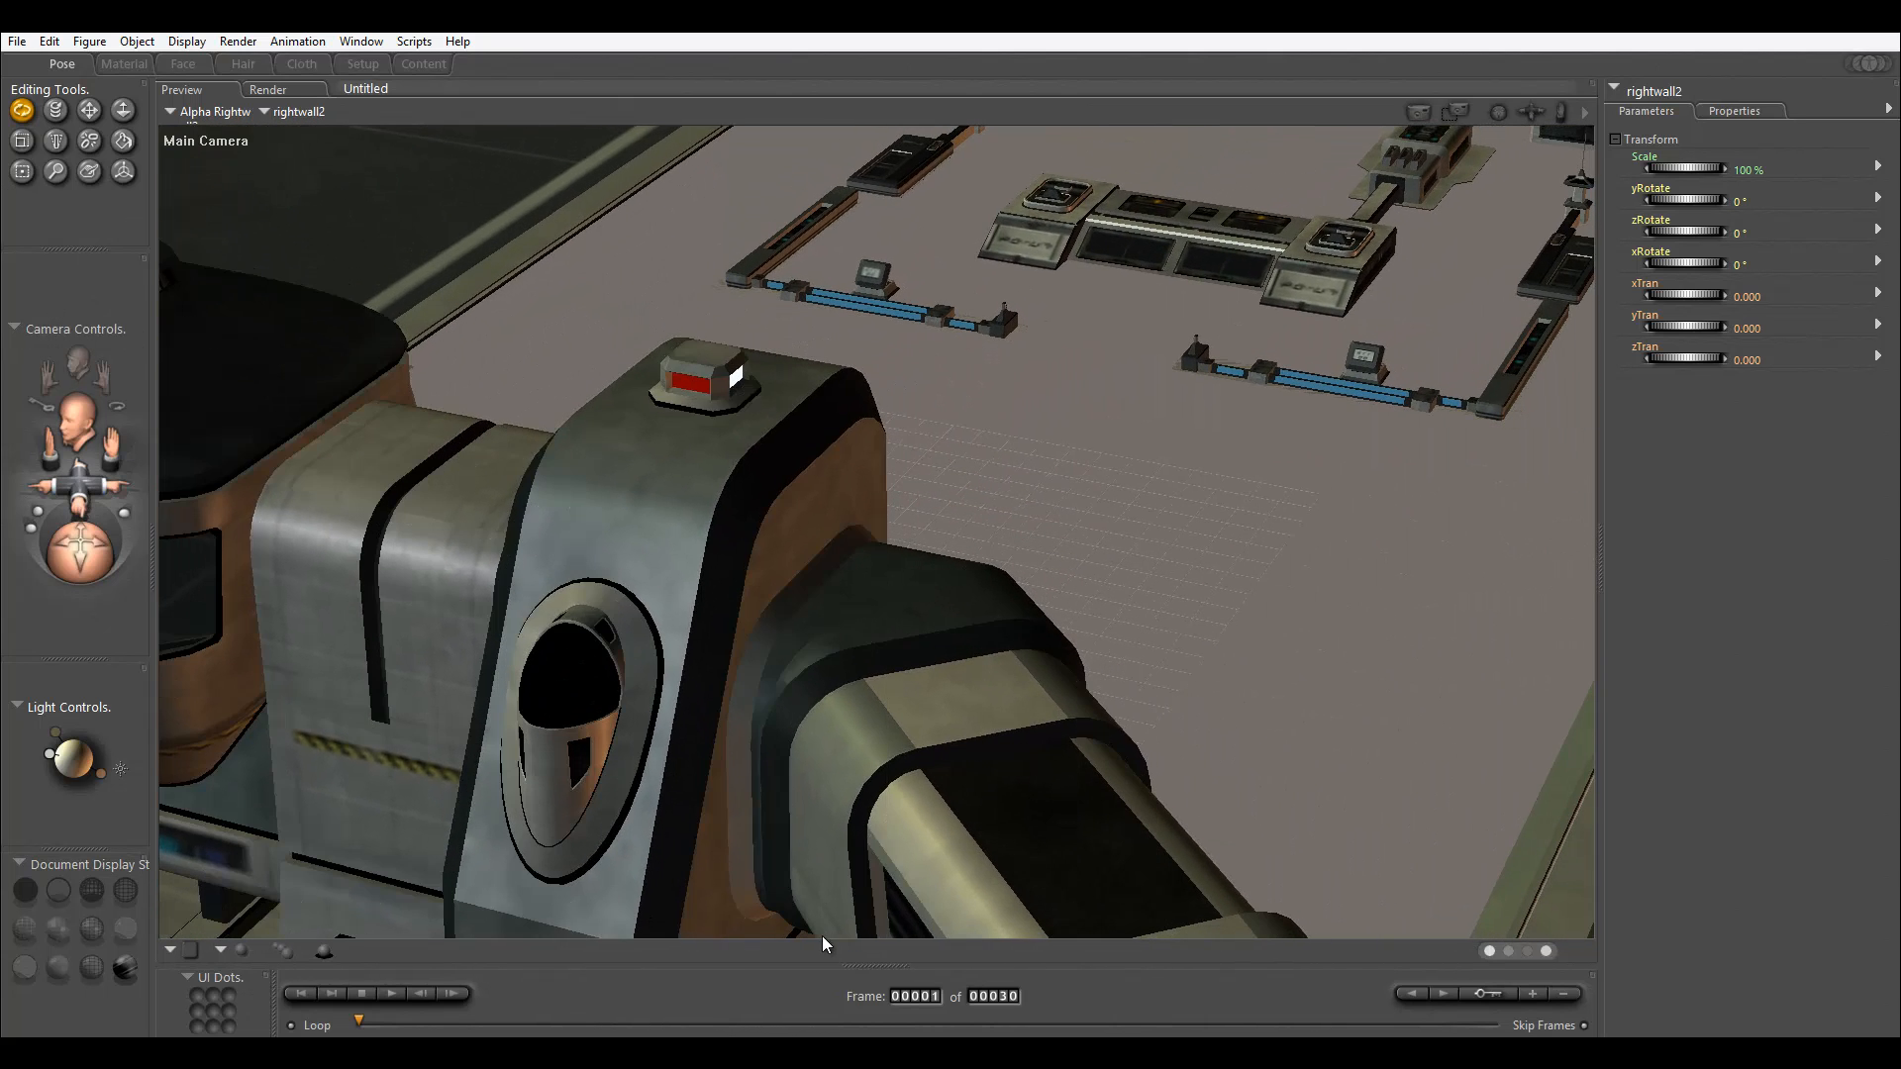
# Bring back the Poser Library, go through the seven Alphabase figures one by one, and clear the library from view.
pyautogui.click(753, 1051)
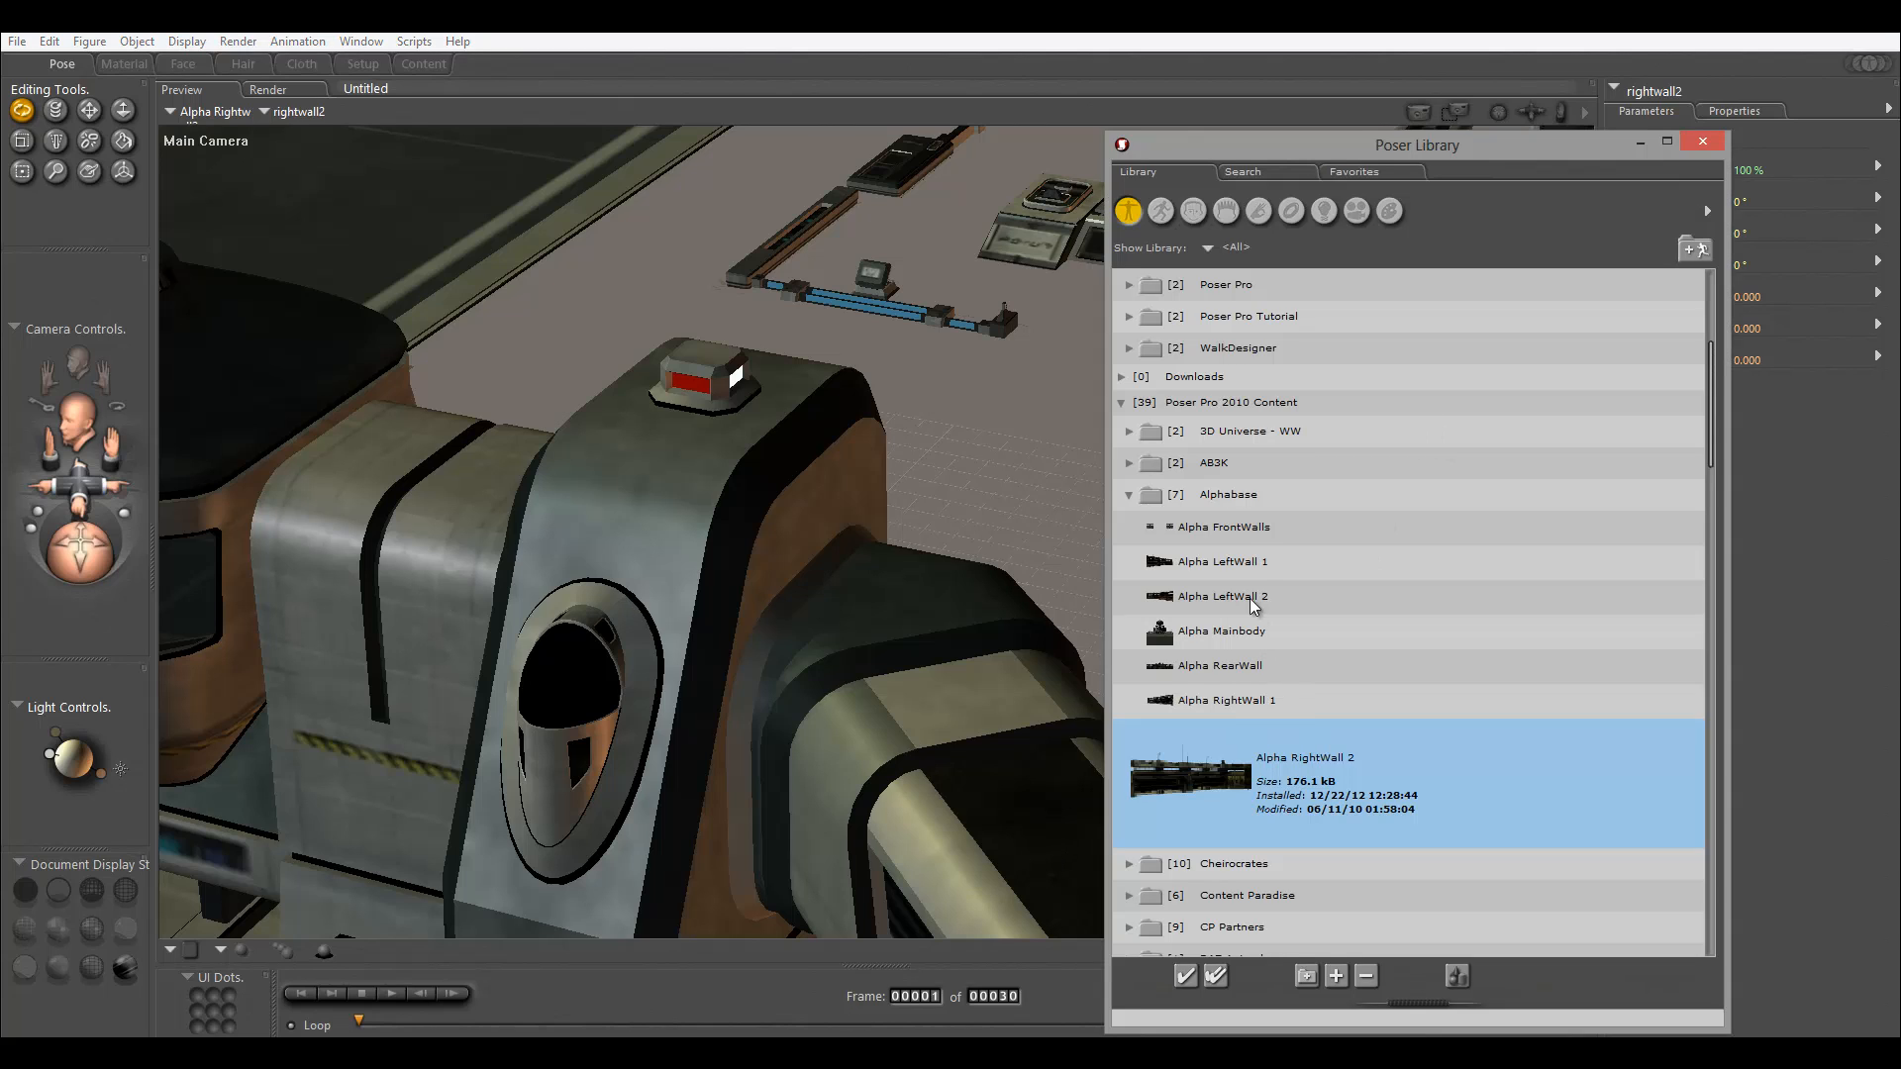
pyautogui.click(1233, 532)
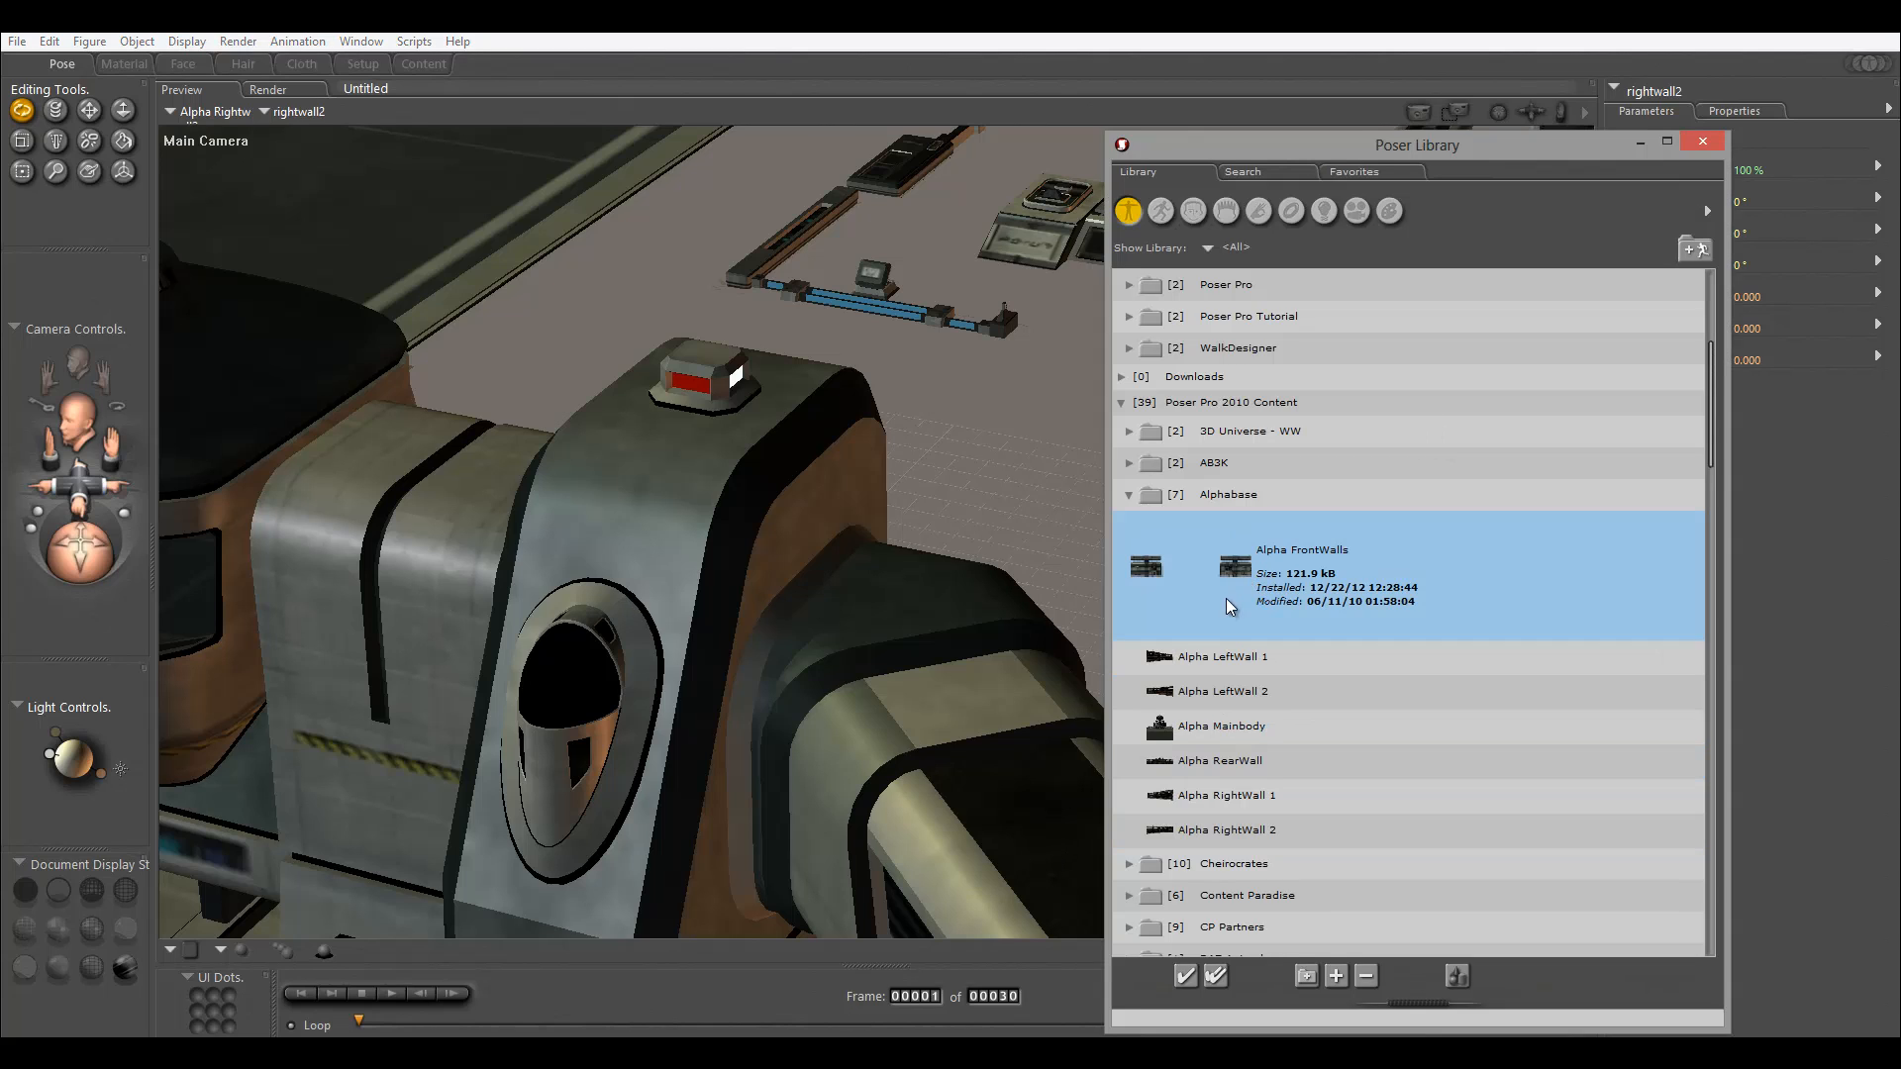
pyautogui.click(1228, 665)
pyautogui.click(1298, 690)
pyautogui.click(1283, 733)
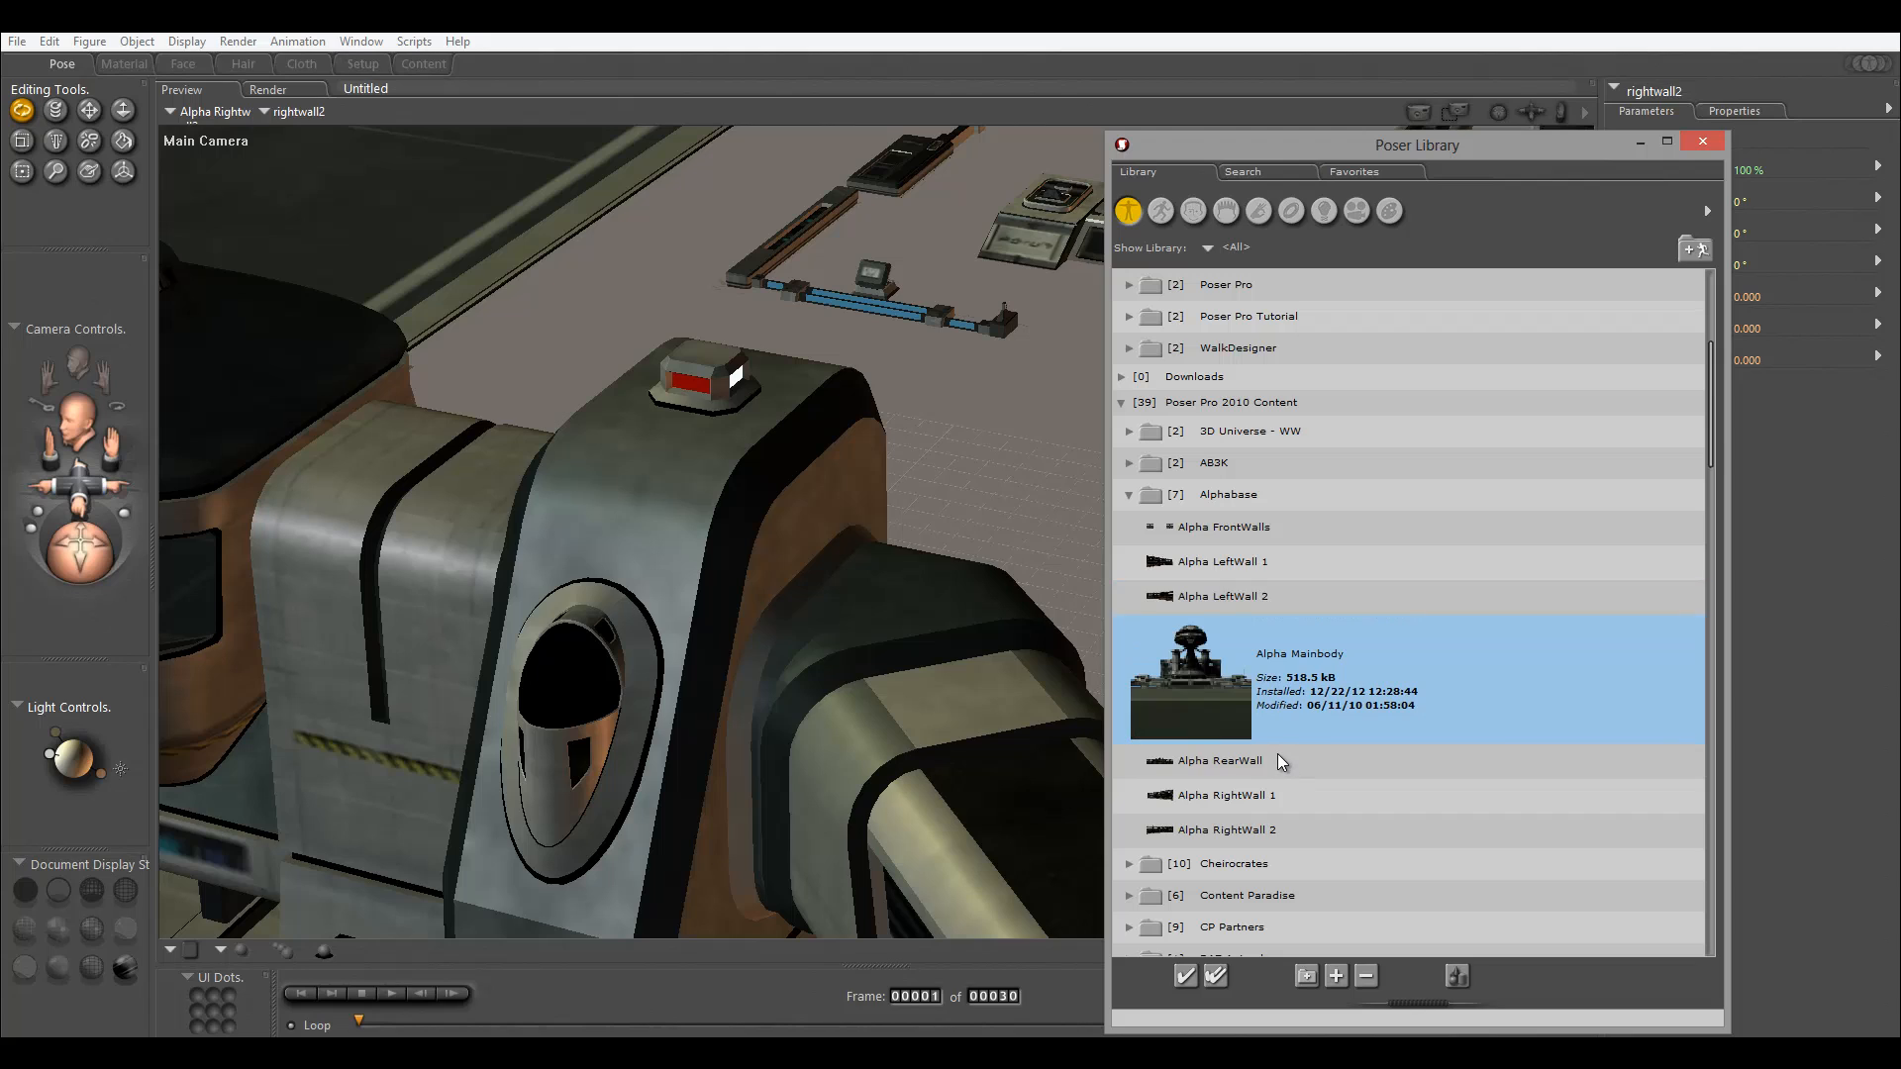
pyautogui.click(1270, 762)
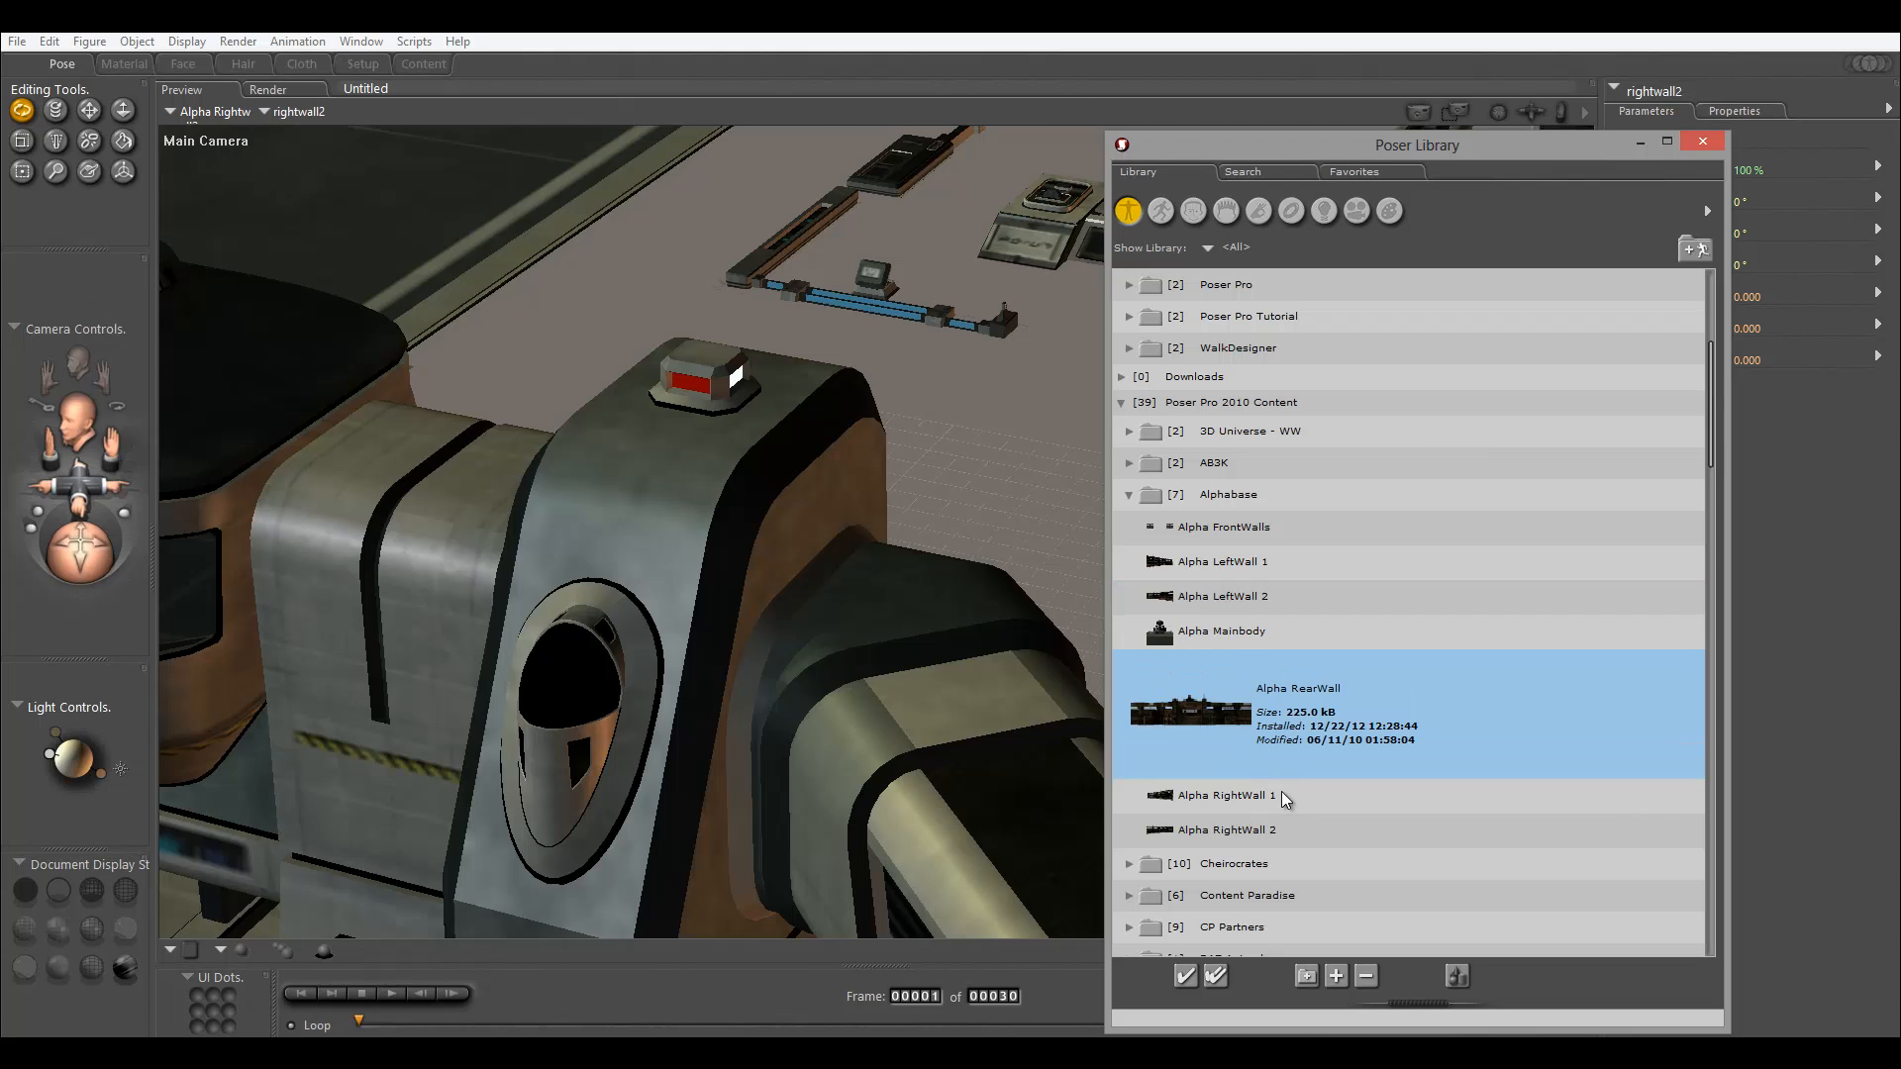
pyautogui.click(1285, 793)
pyautogui.click(1275, 824)
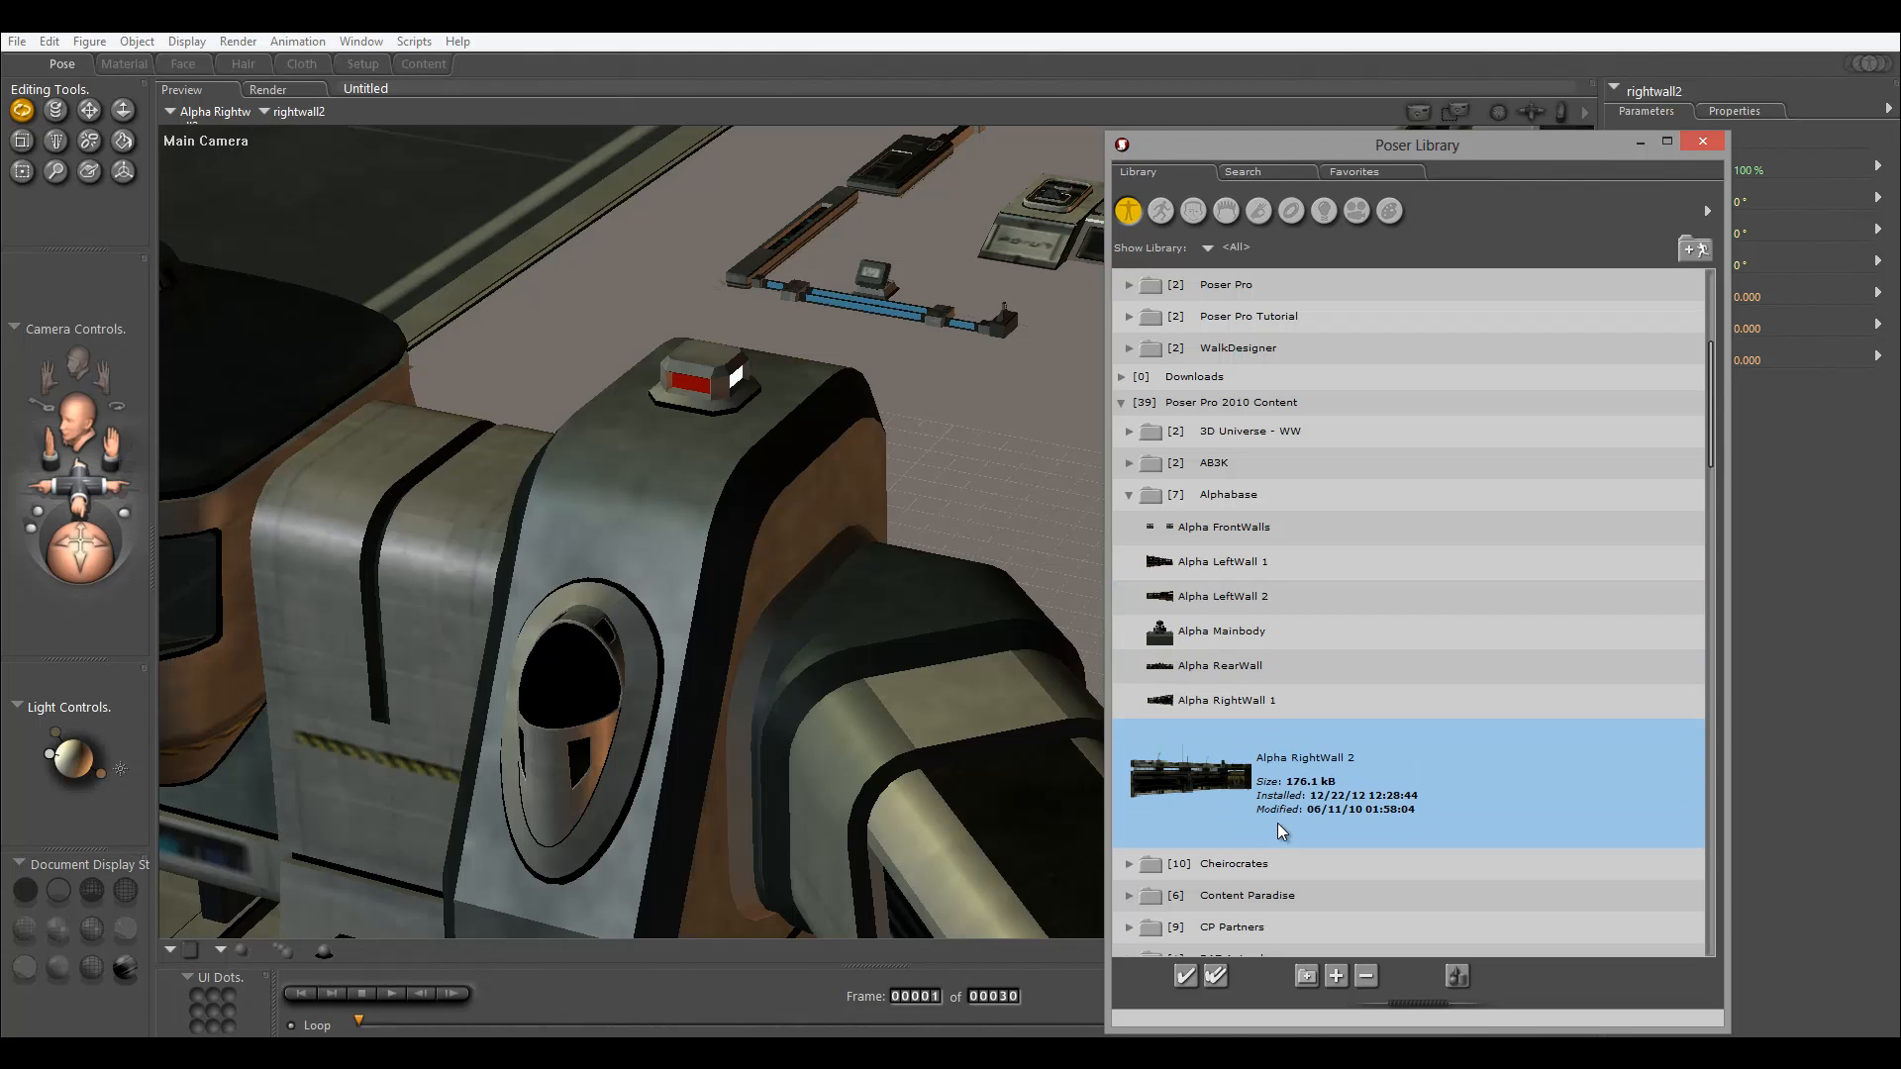
pyautogui.moveTo(1506, 151); pyautogui.dragTo(1900, 153)
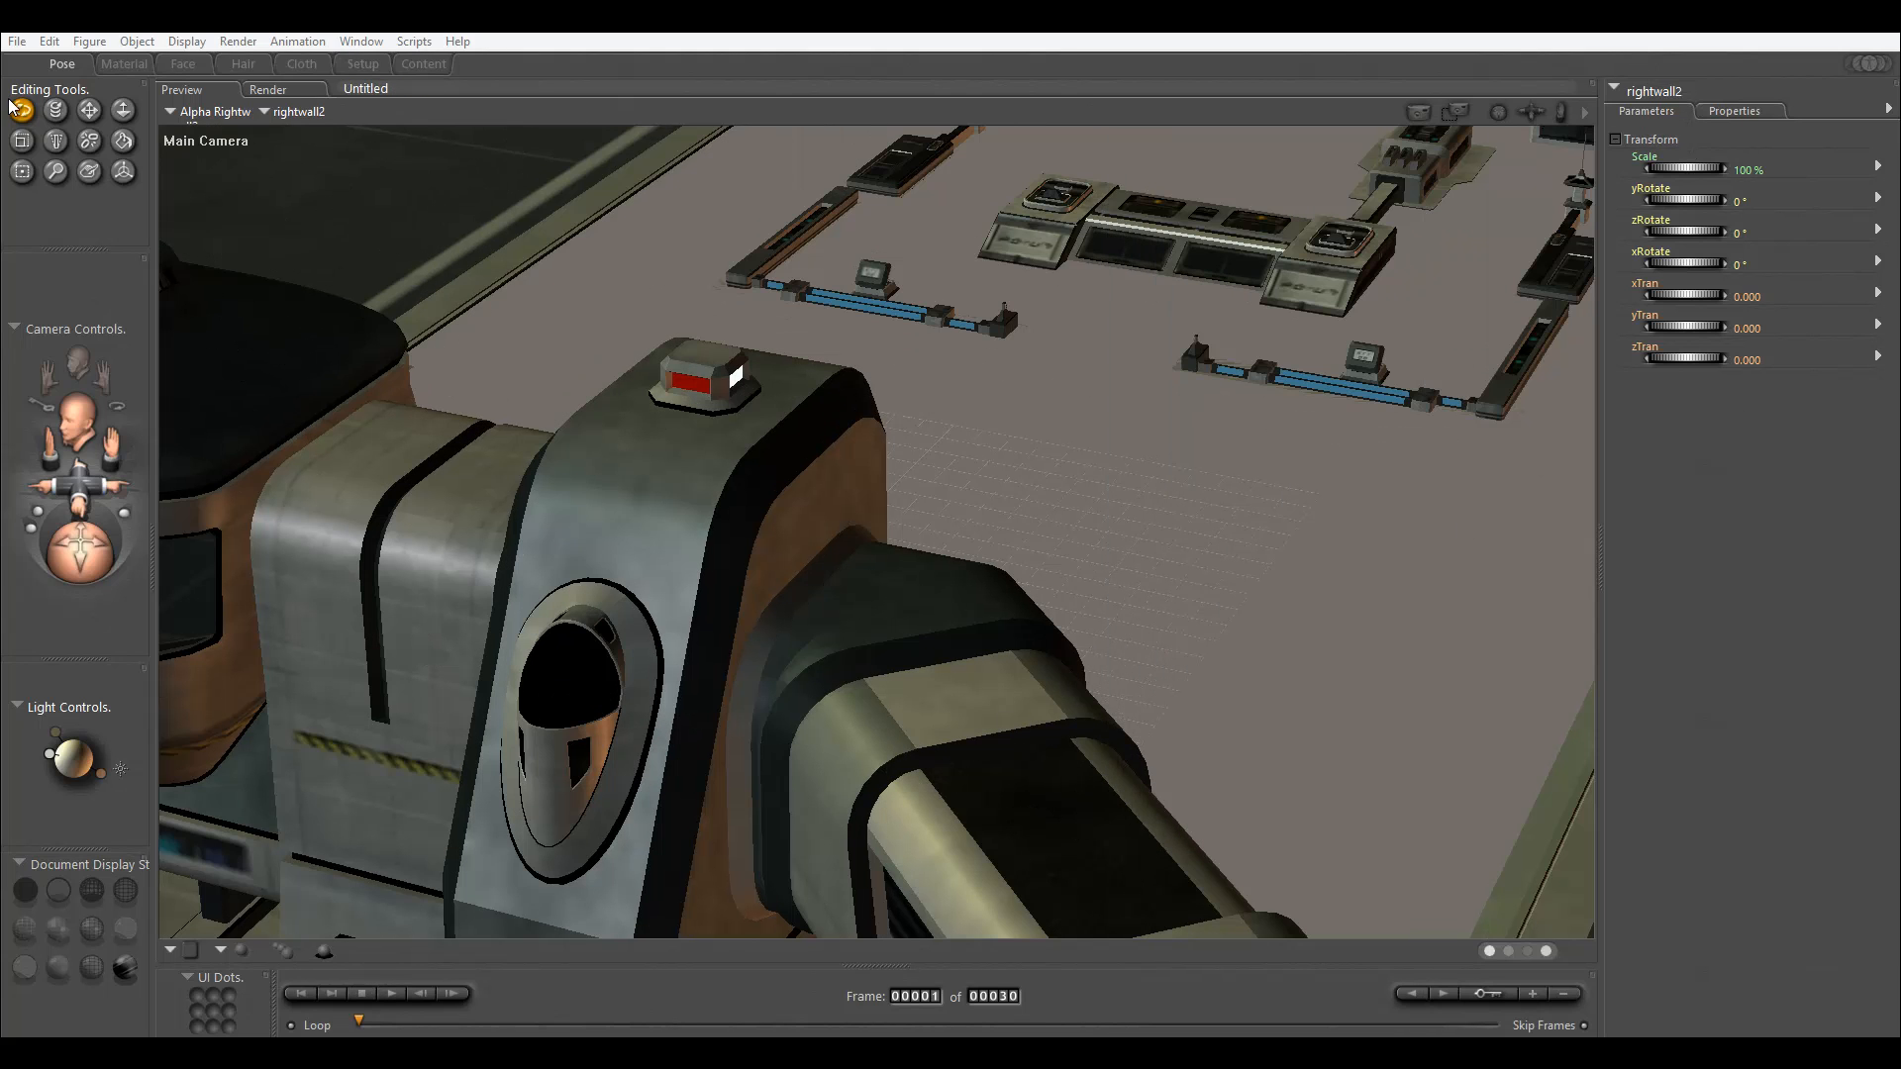
# Save the scene in the Tutorial folder as a Poser scene file named AlphaBase.
pyautogui.click(16, 41)
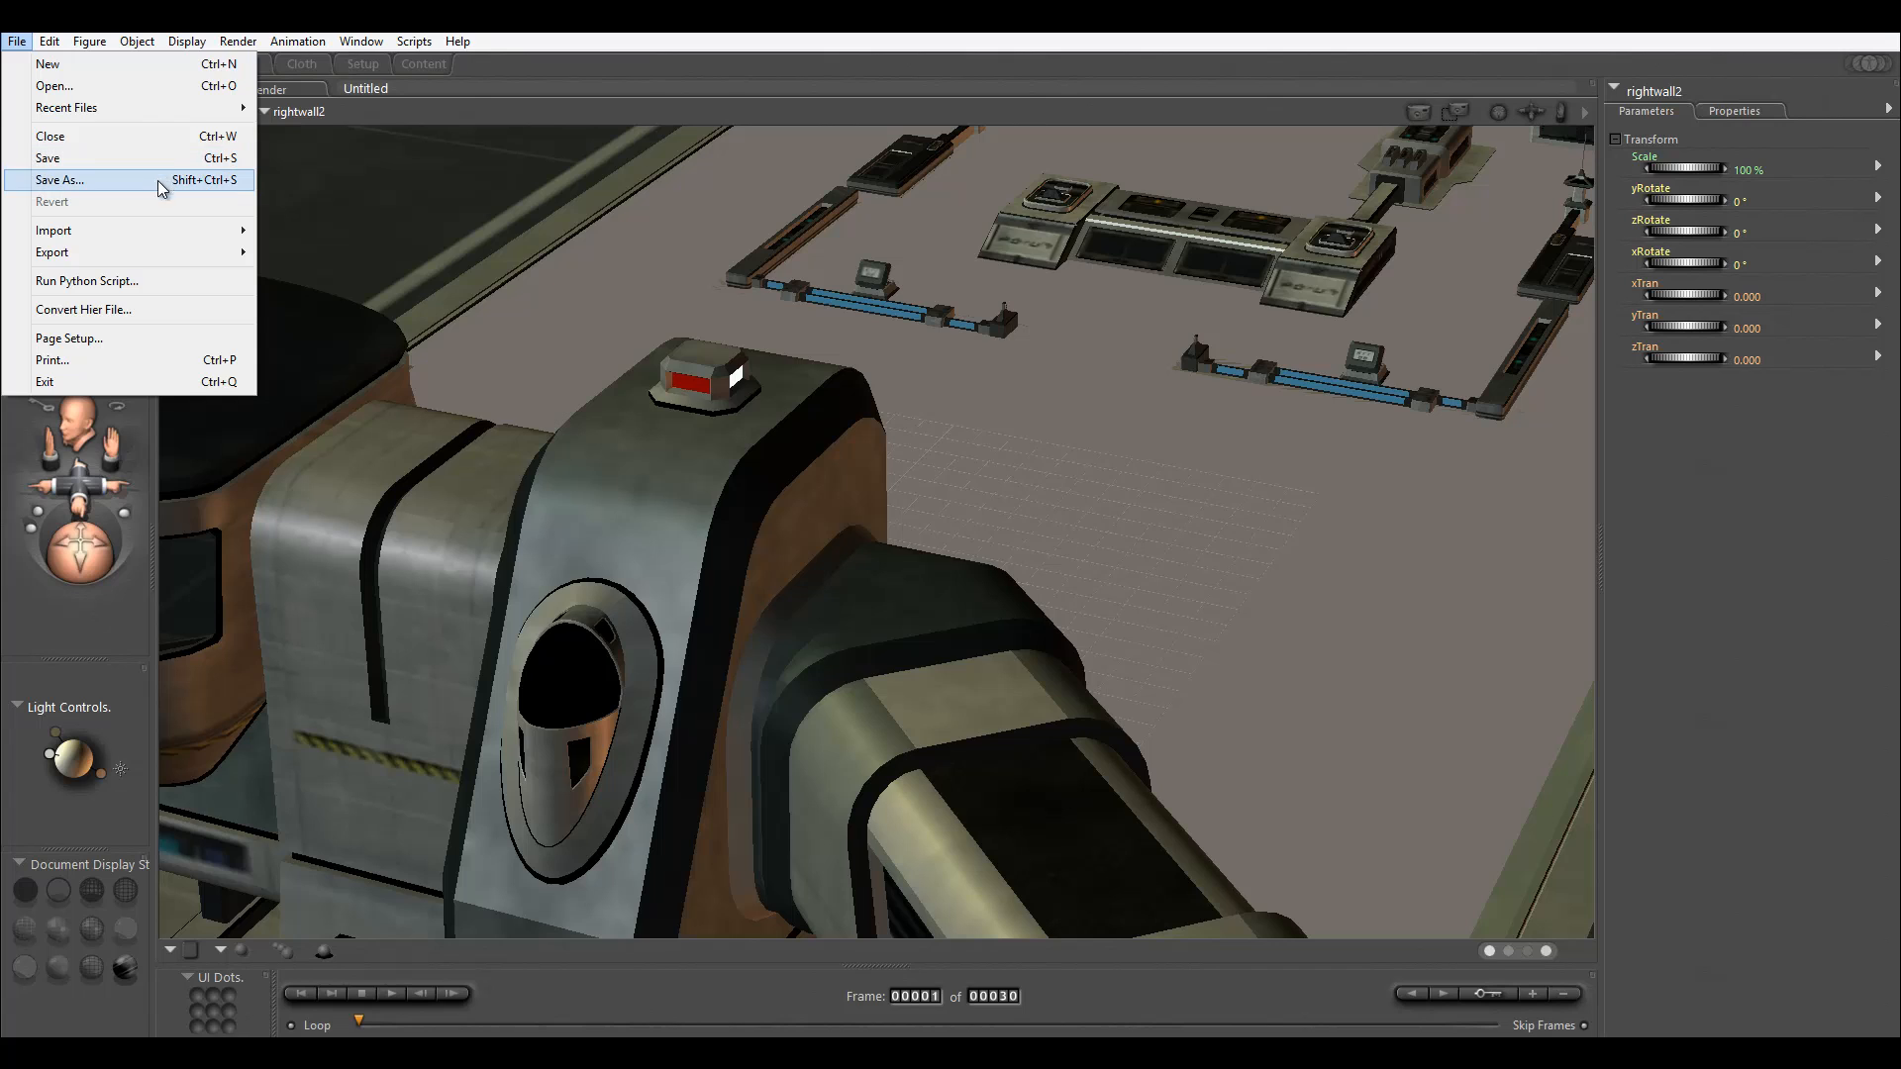
pyautogui.click(159, 180)
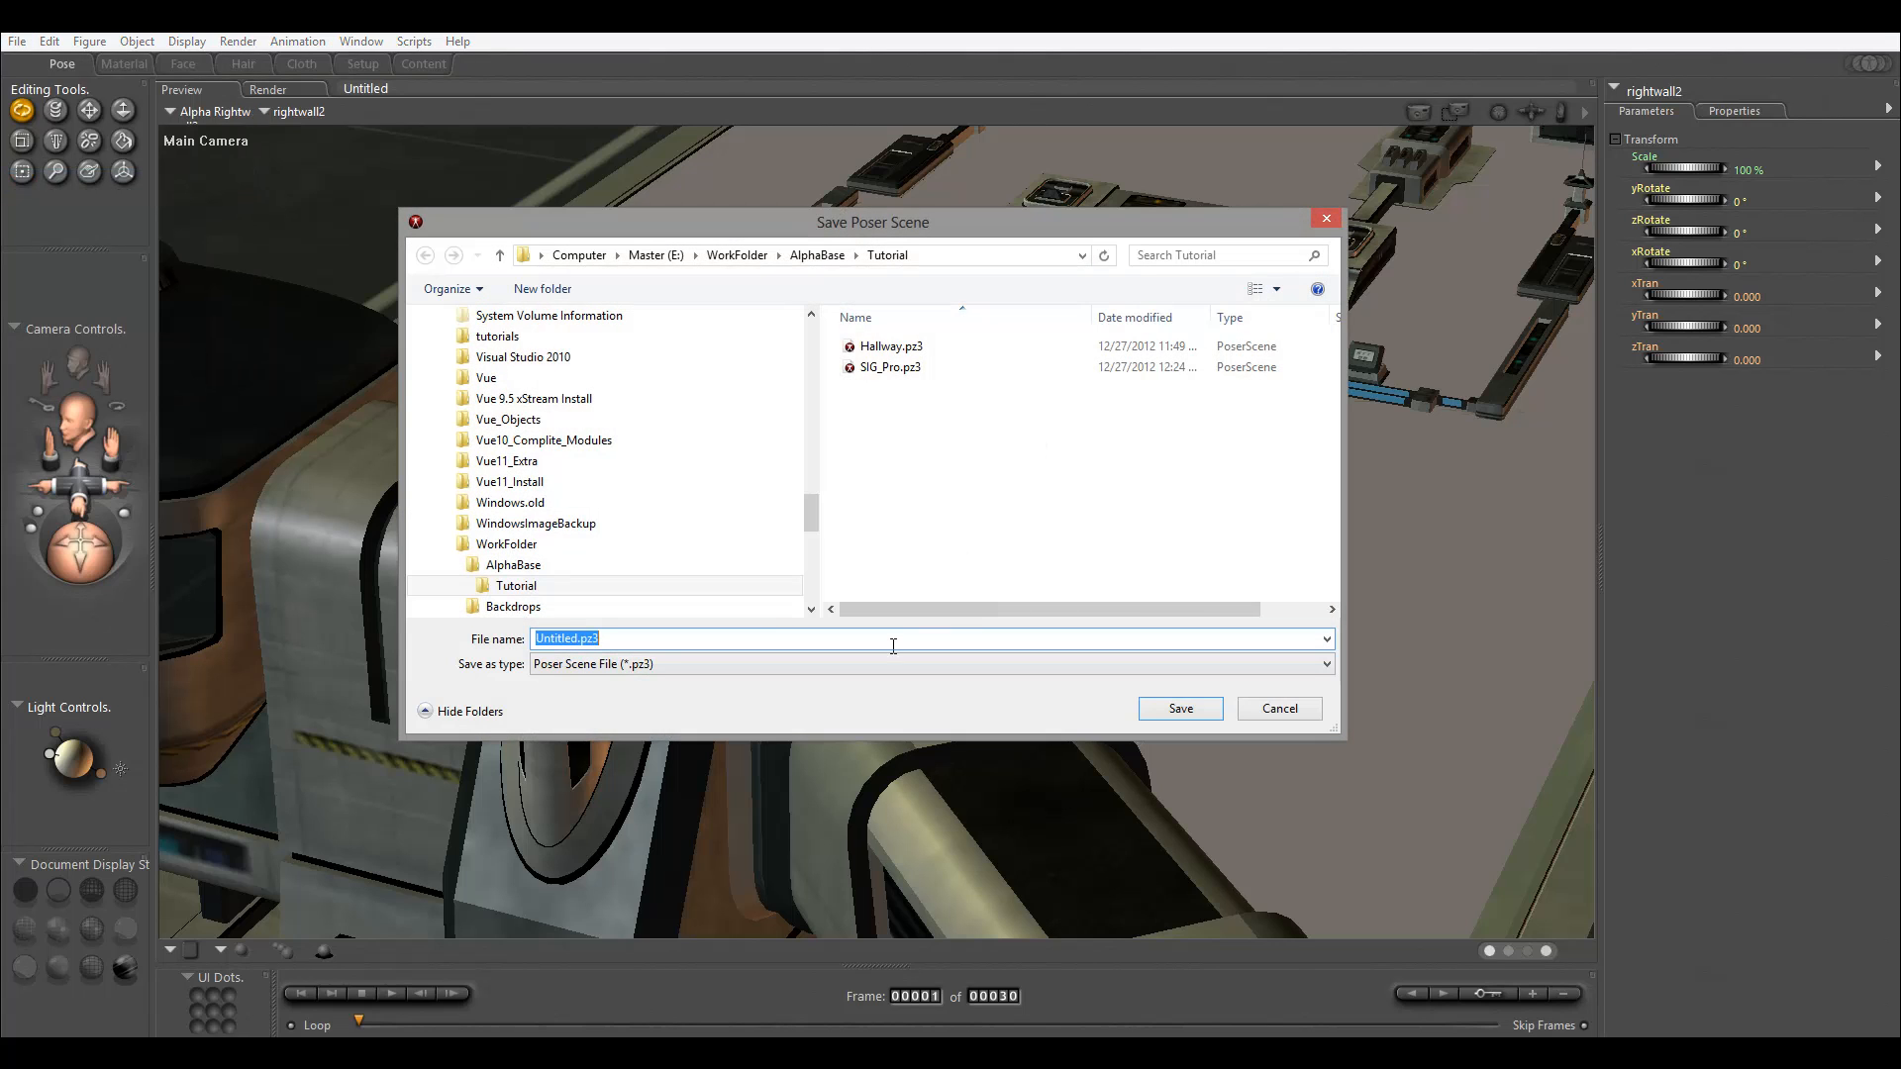
pyautogui.write('AlphaBase')
pyautogui.press('Return')
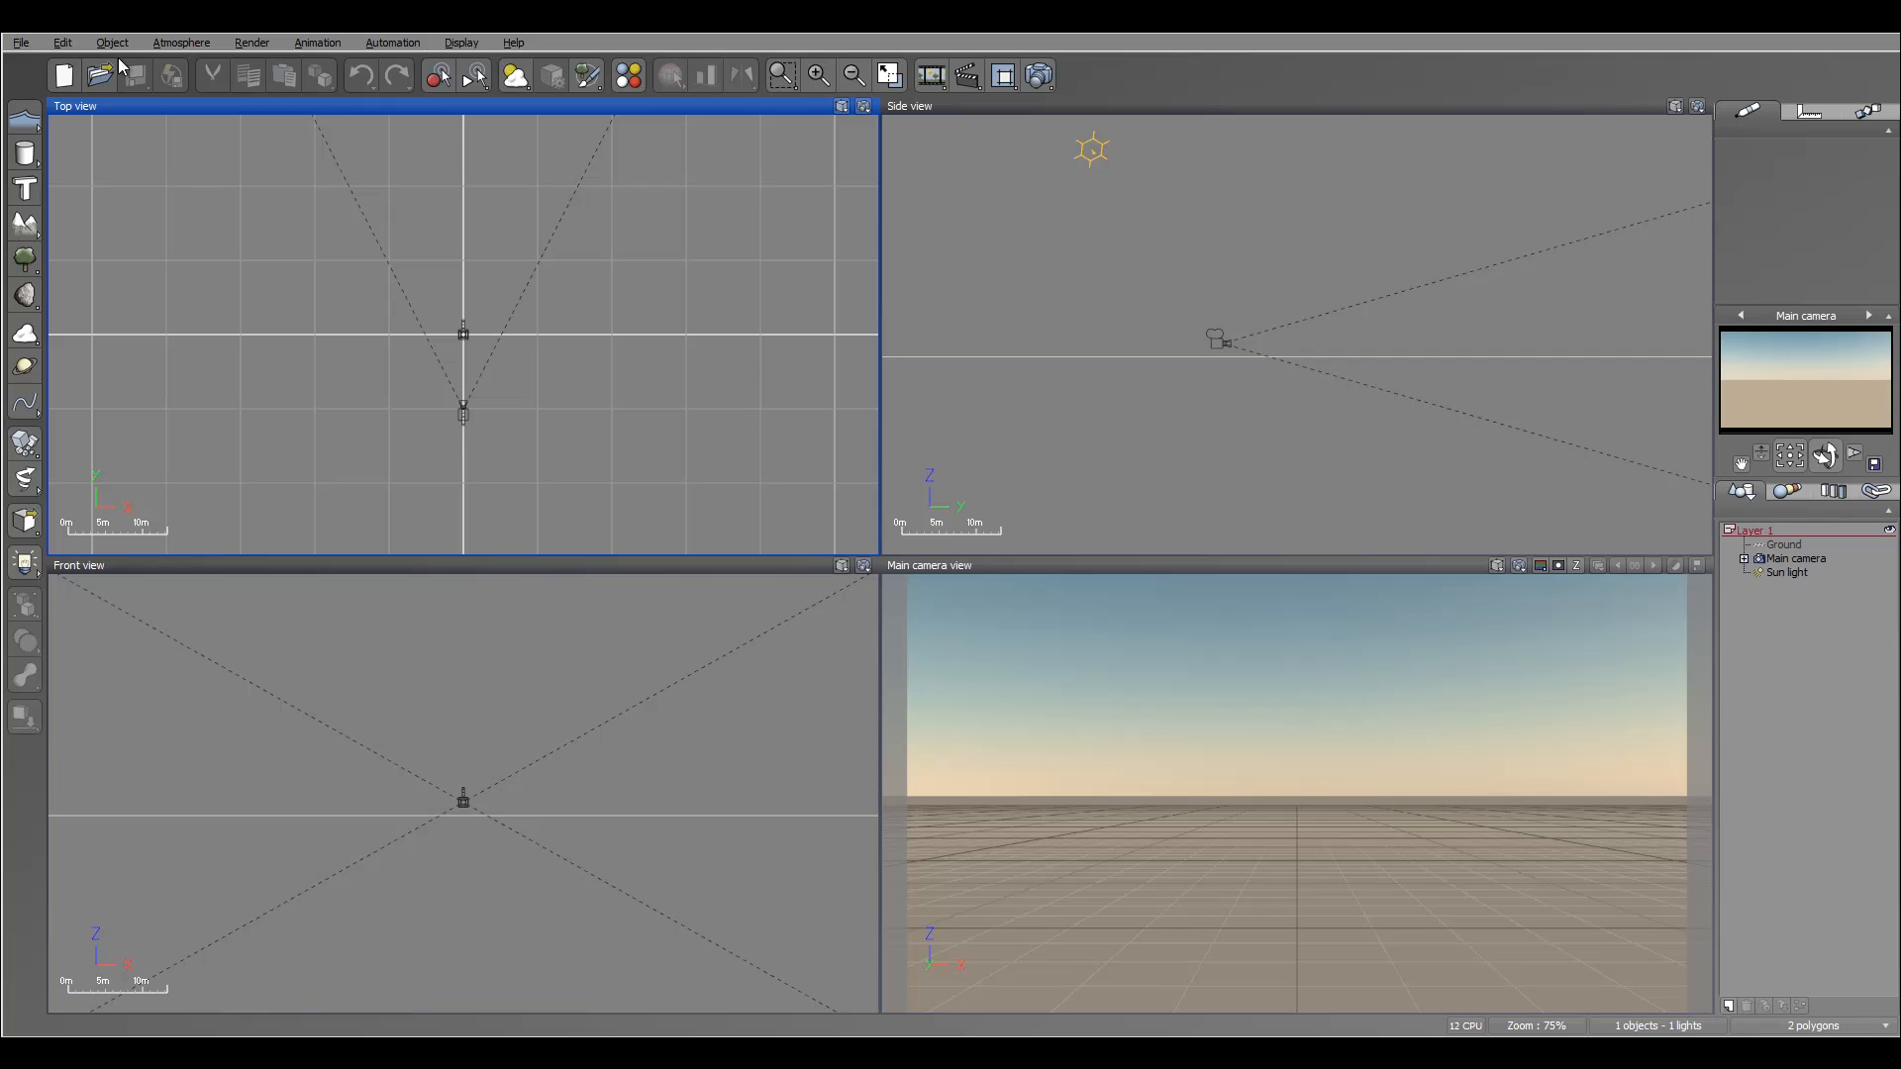
# Switch to Vue and import AlphaBase.pz3 from the Tutorial folder, accepting the offered Poser import options.
pyautogui.click(20, 42)
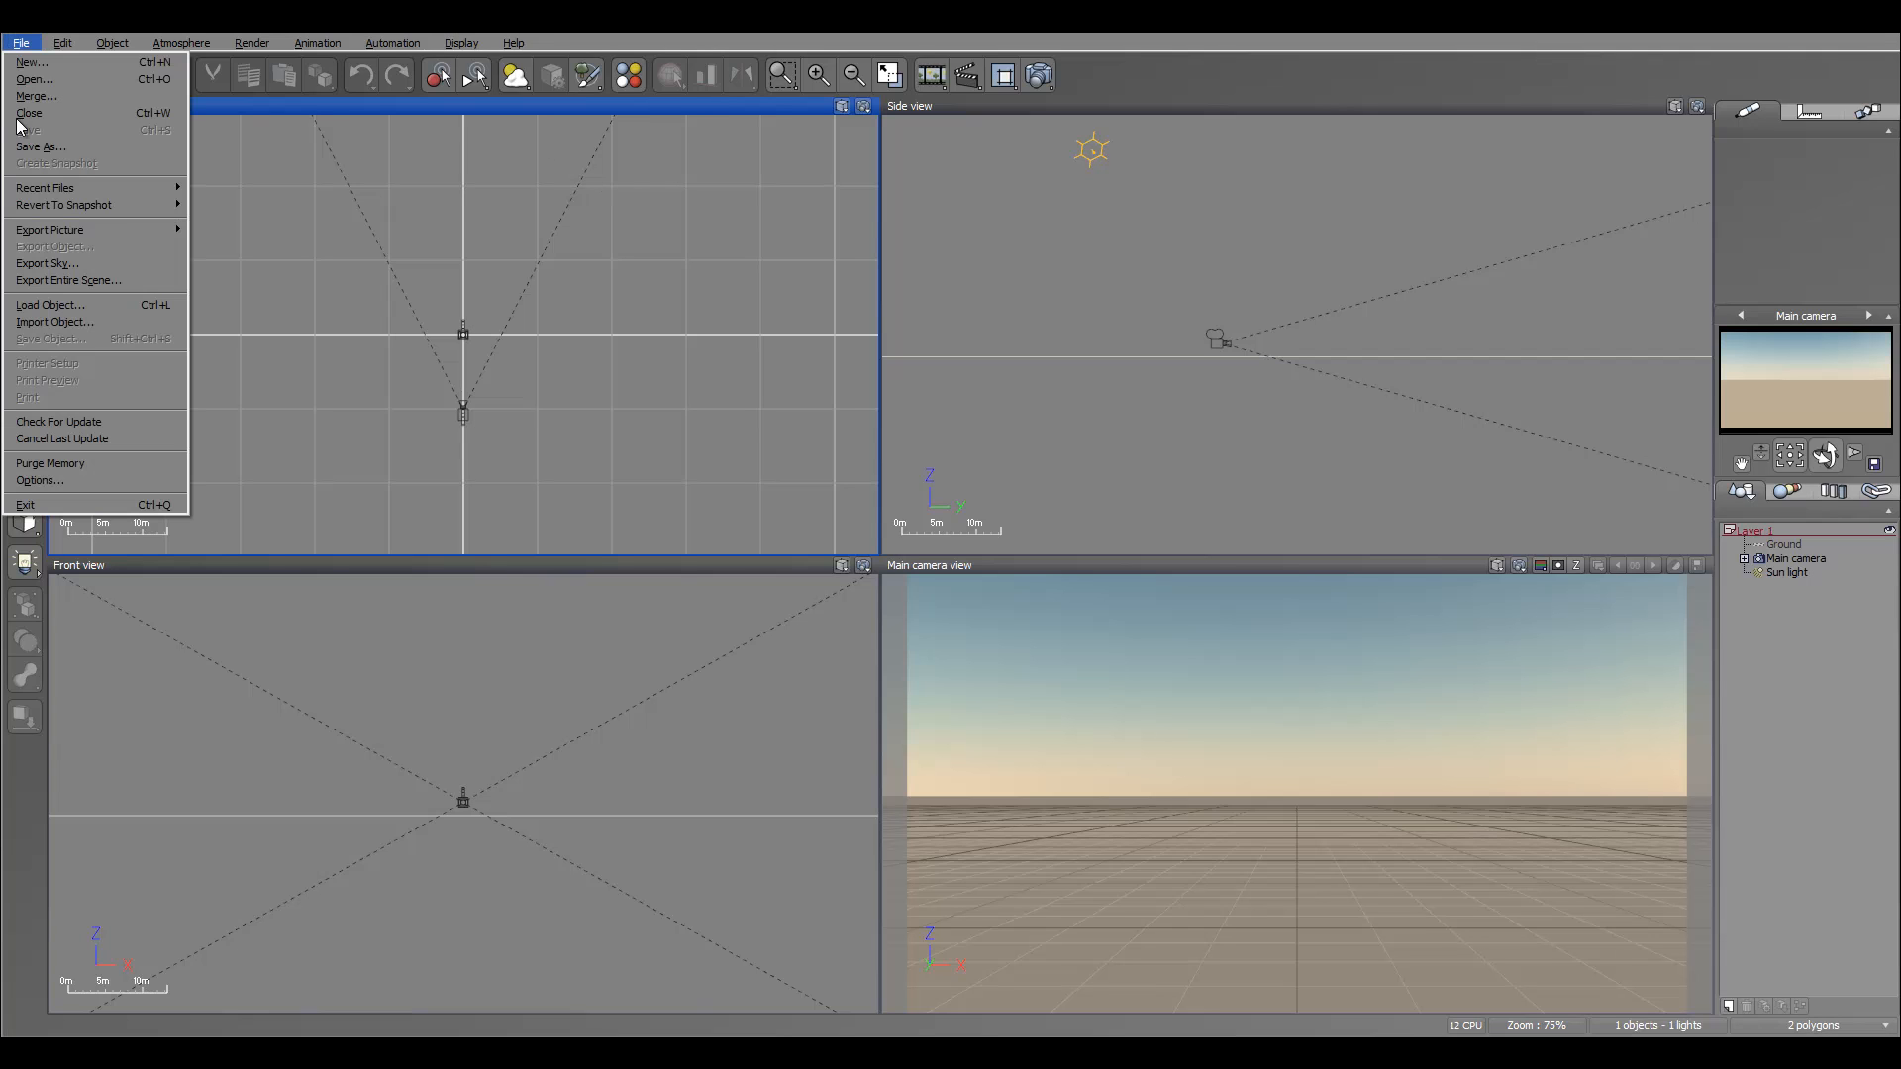
pyautogui.click(55, 322)
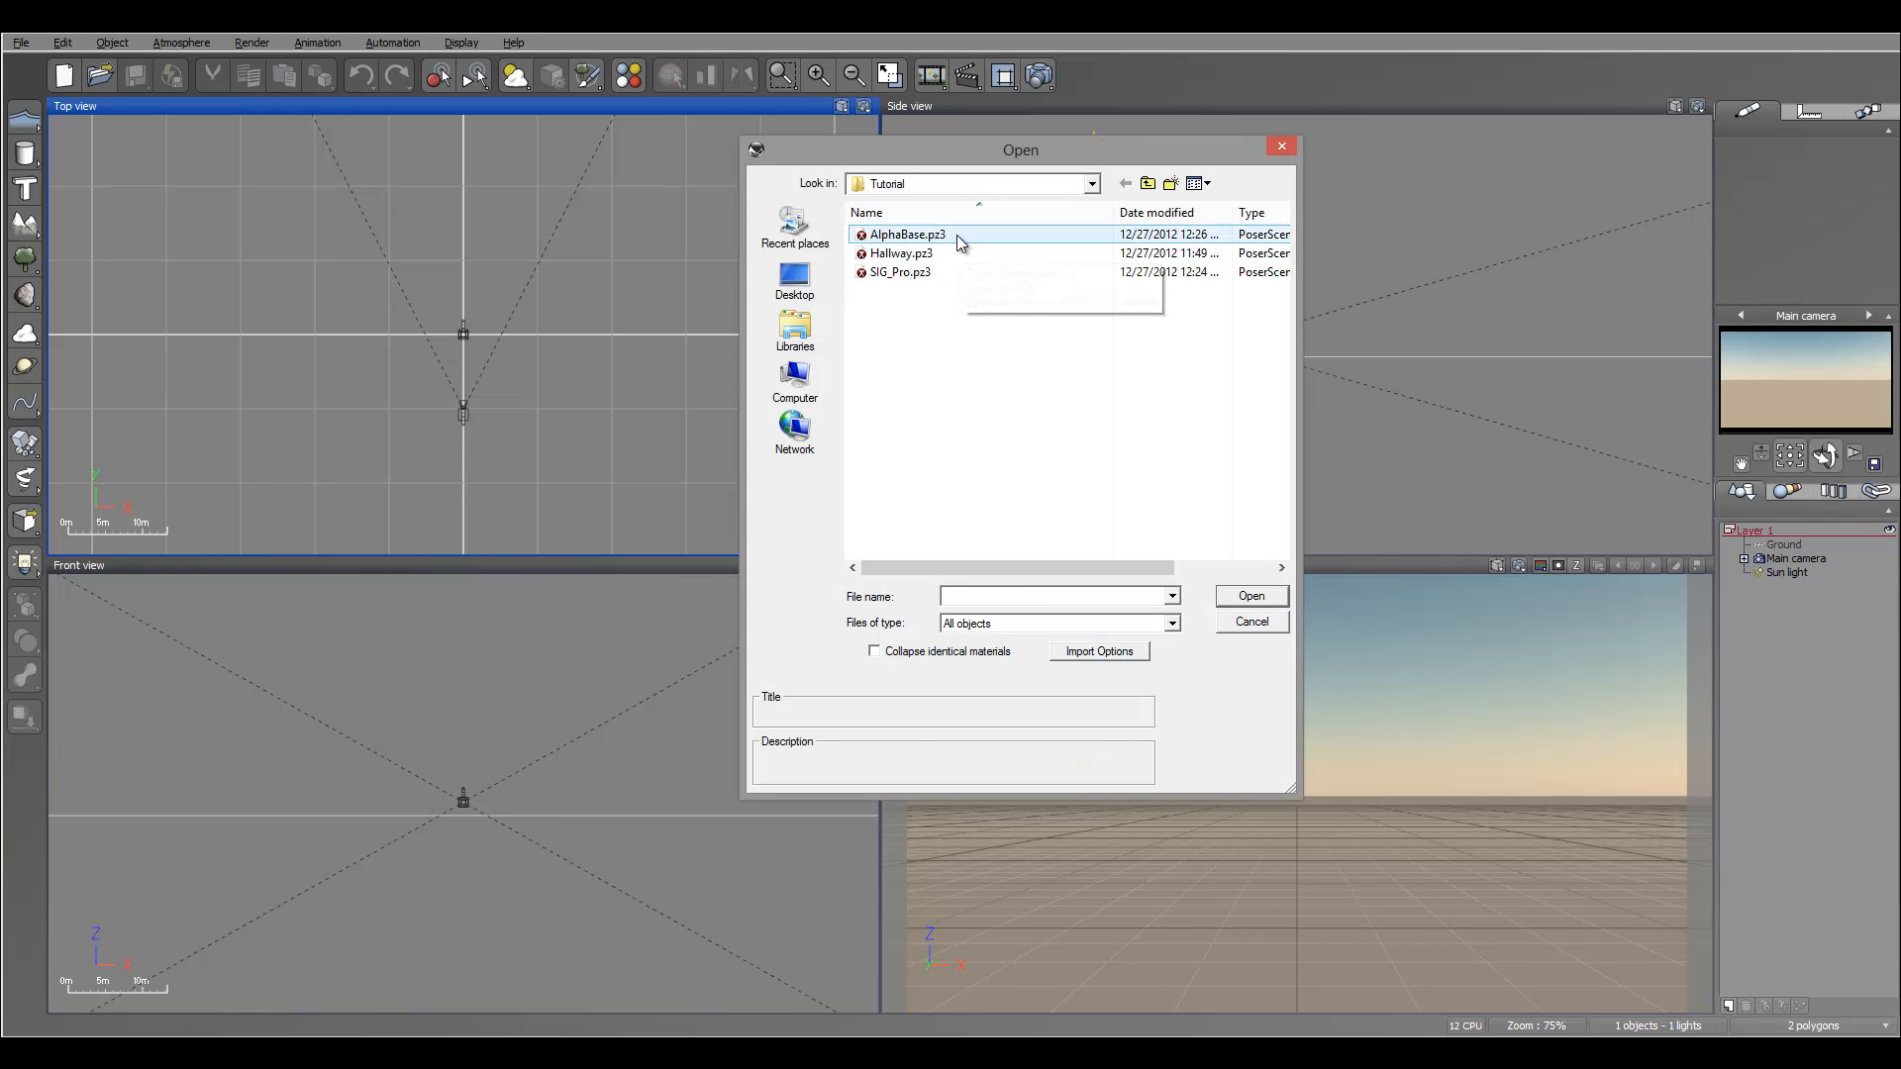
pyautogui.click(957, 235)
pyautogui.click(1273, 603)
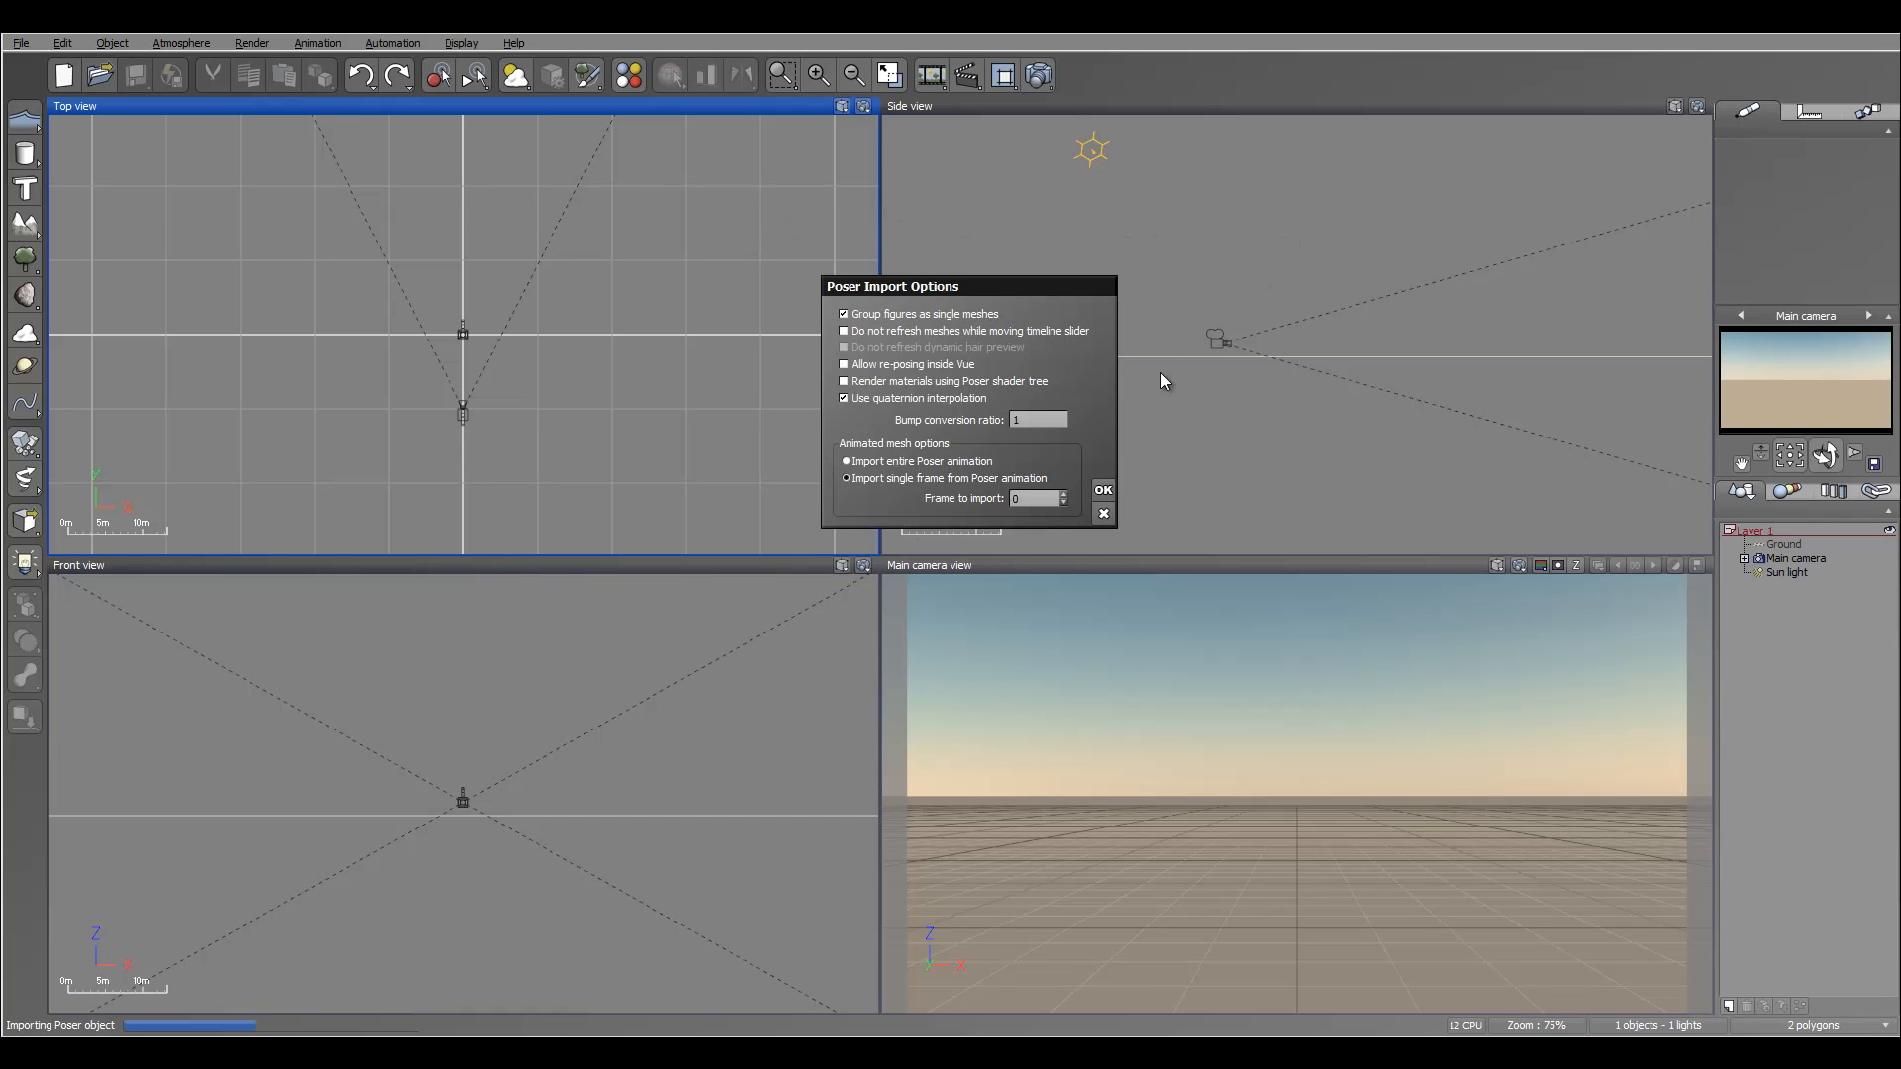
pyautogui.click(1103, 491)
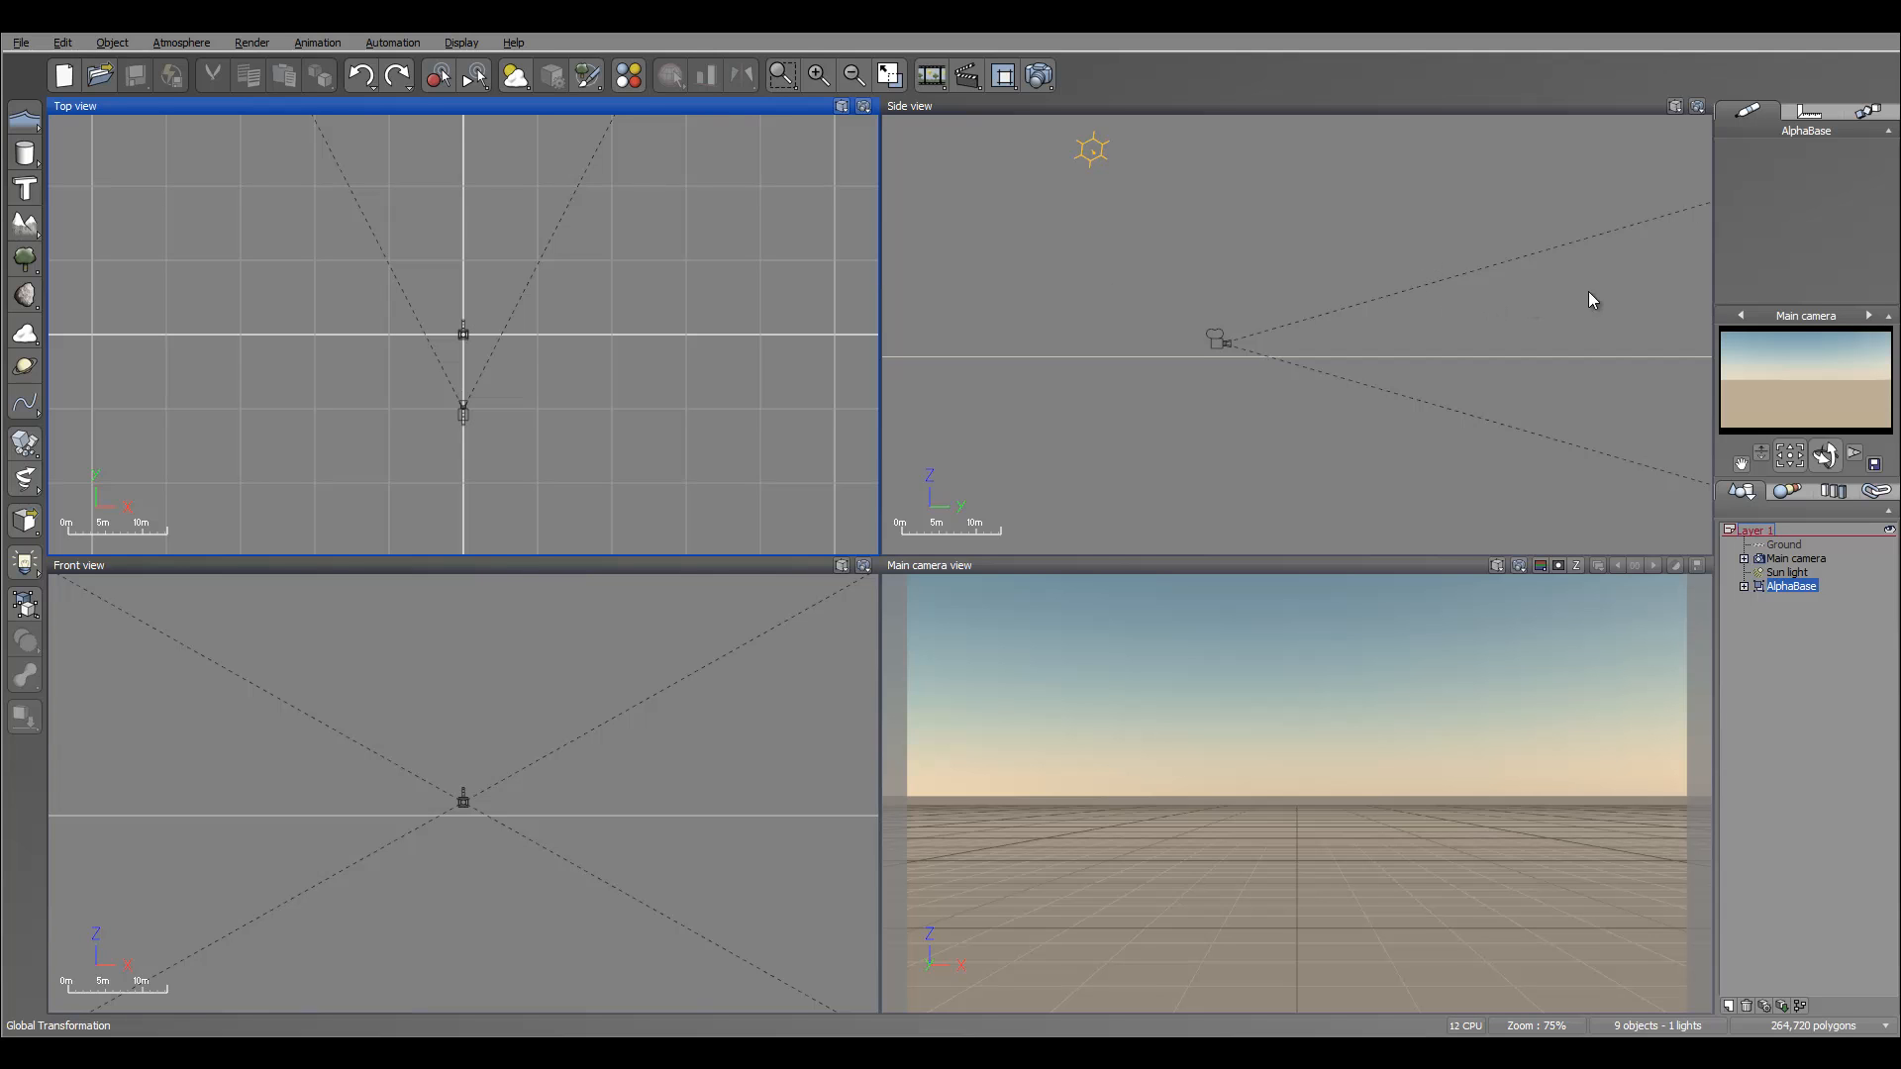
# Move the imported AlphaBase away in front of the camera, raise it above the ground, and drop it onto the ground.
pyautogui.scroll(-5, 732, 414)
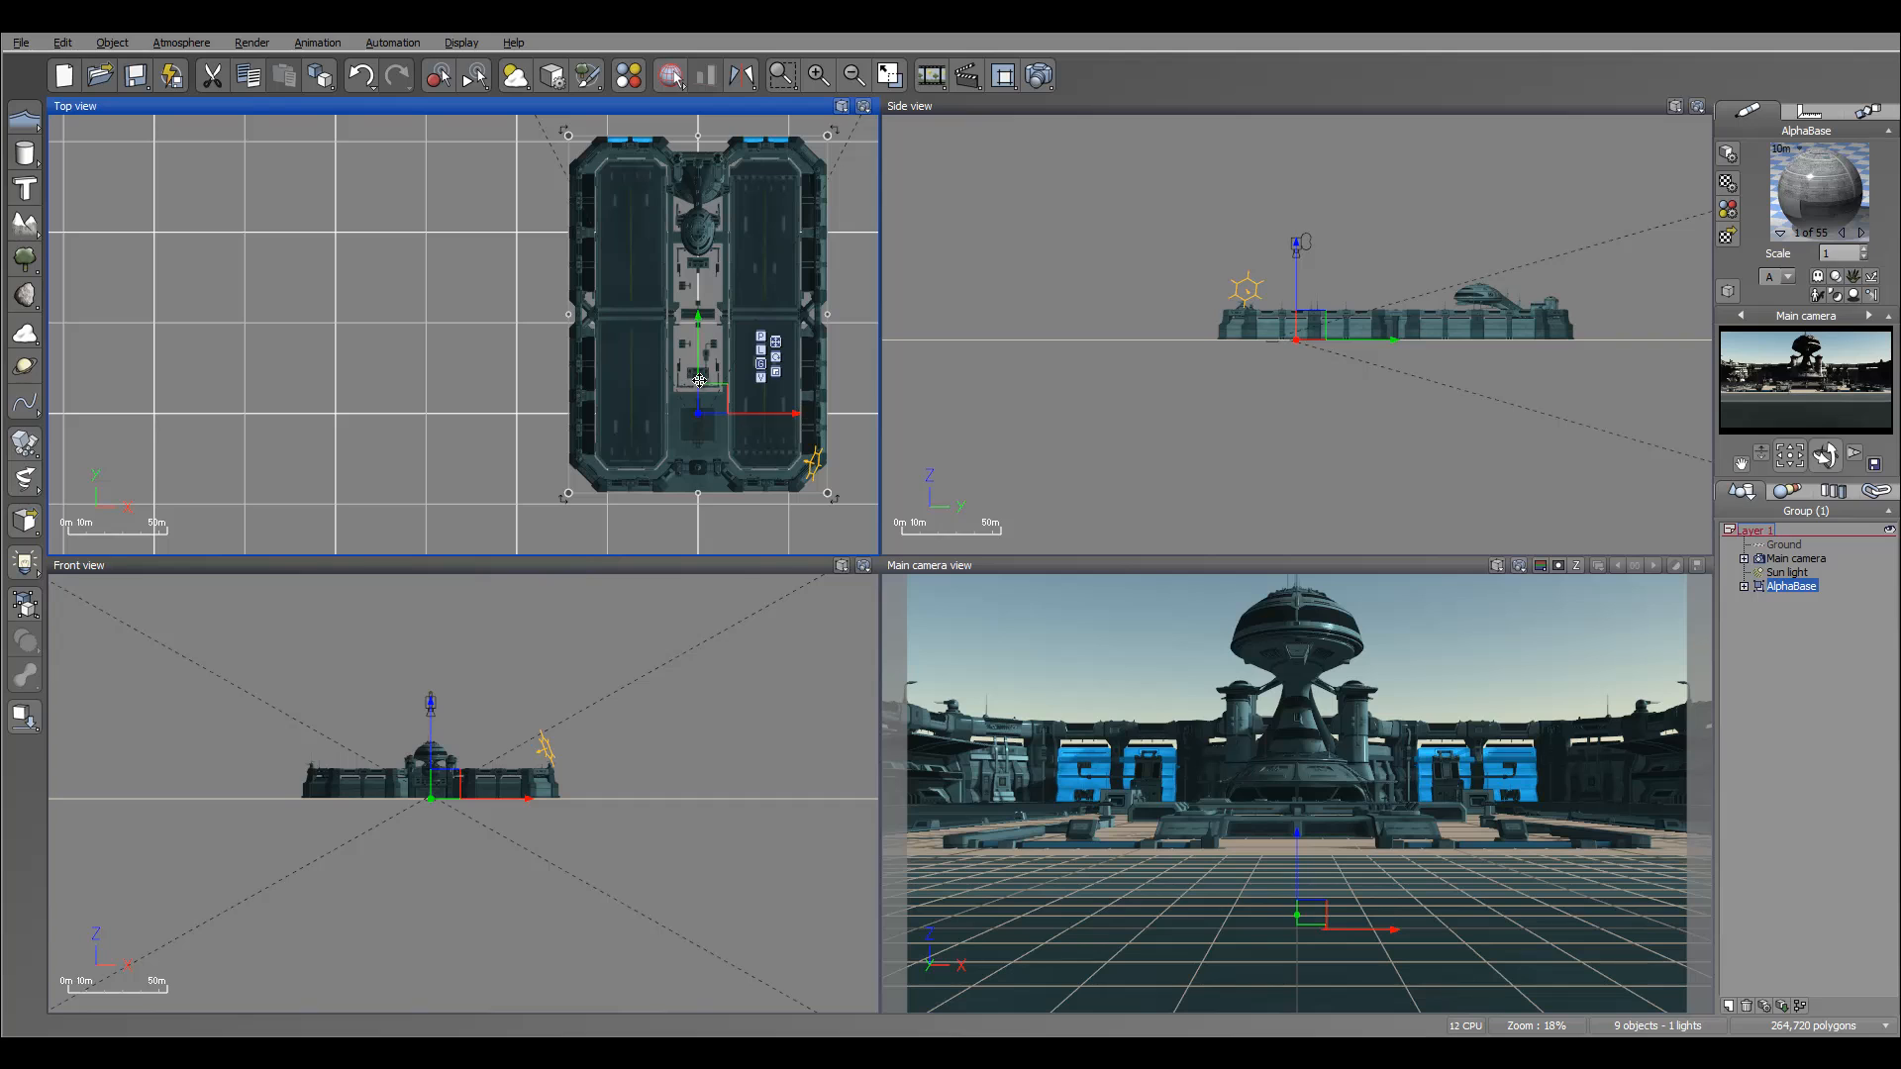
pyautogui.moveTo(714, 408); pyautogui.dragTo(702, 304)
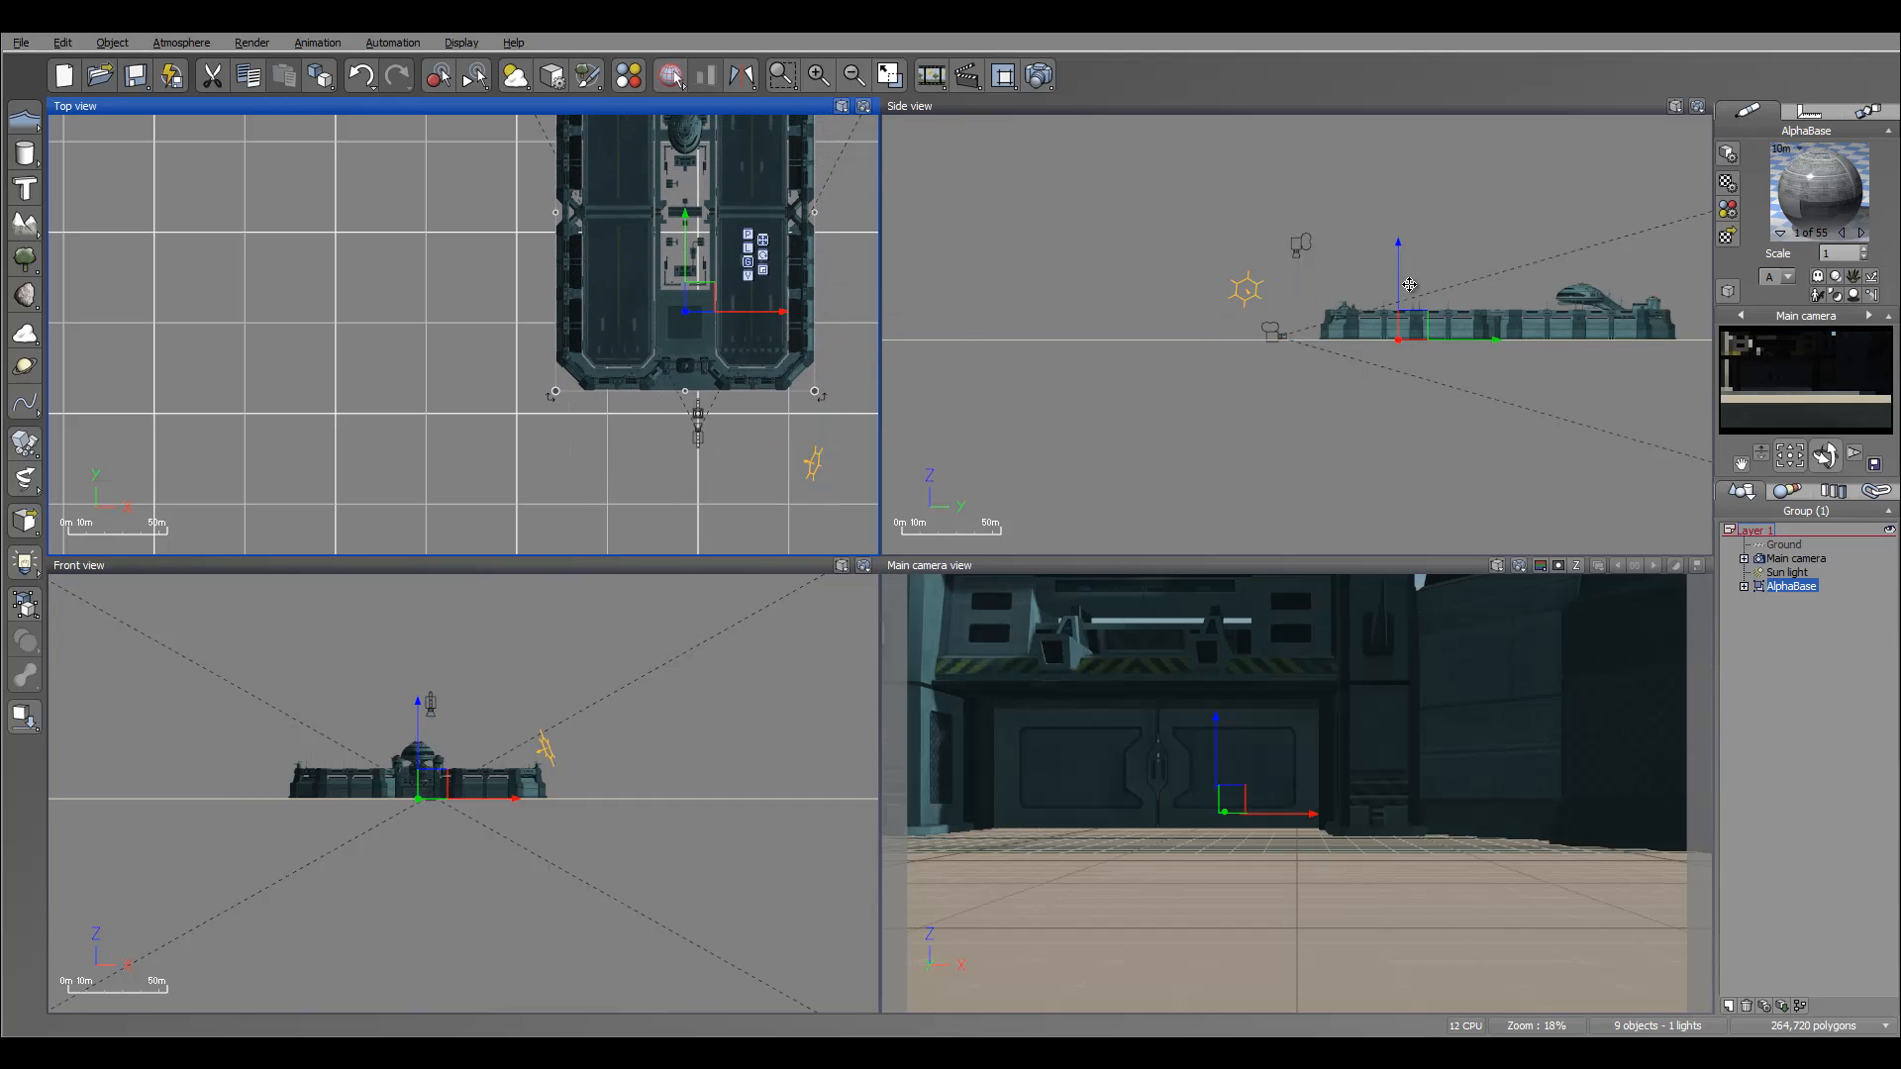
pyautogui.moveTo(1406, 285); pyautogui.dragTo(1403, 228)
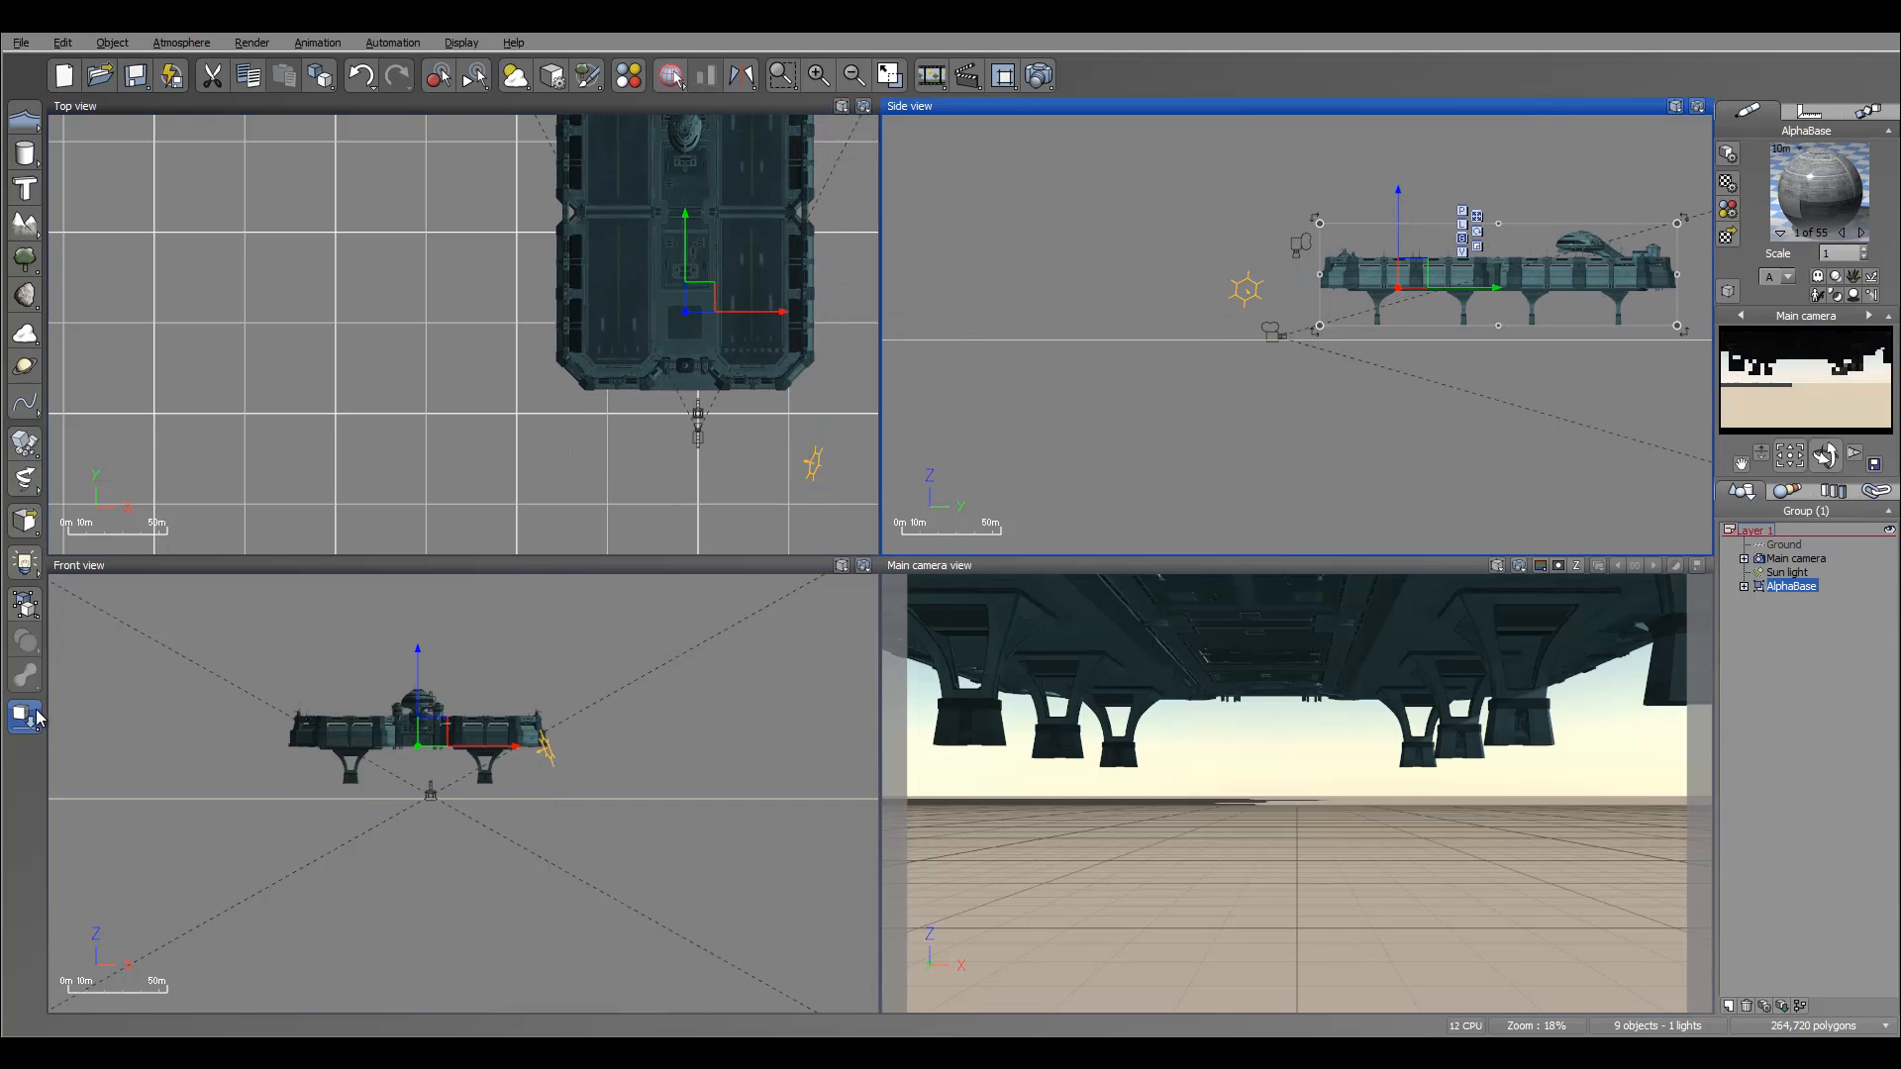
pyautogui.click(23, 718)
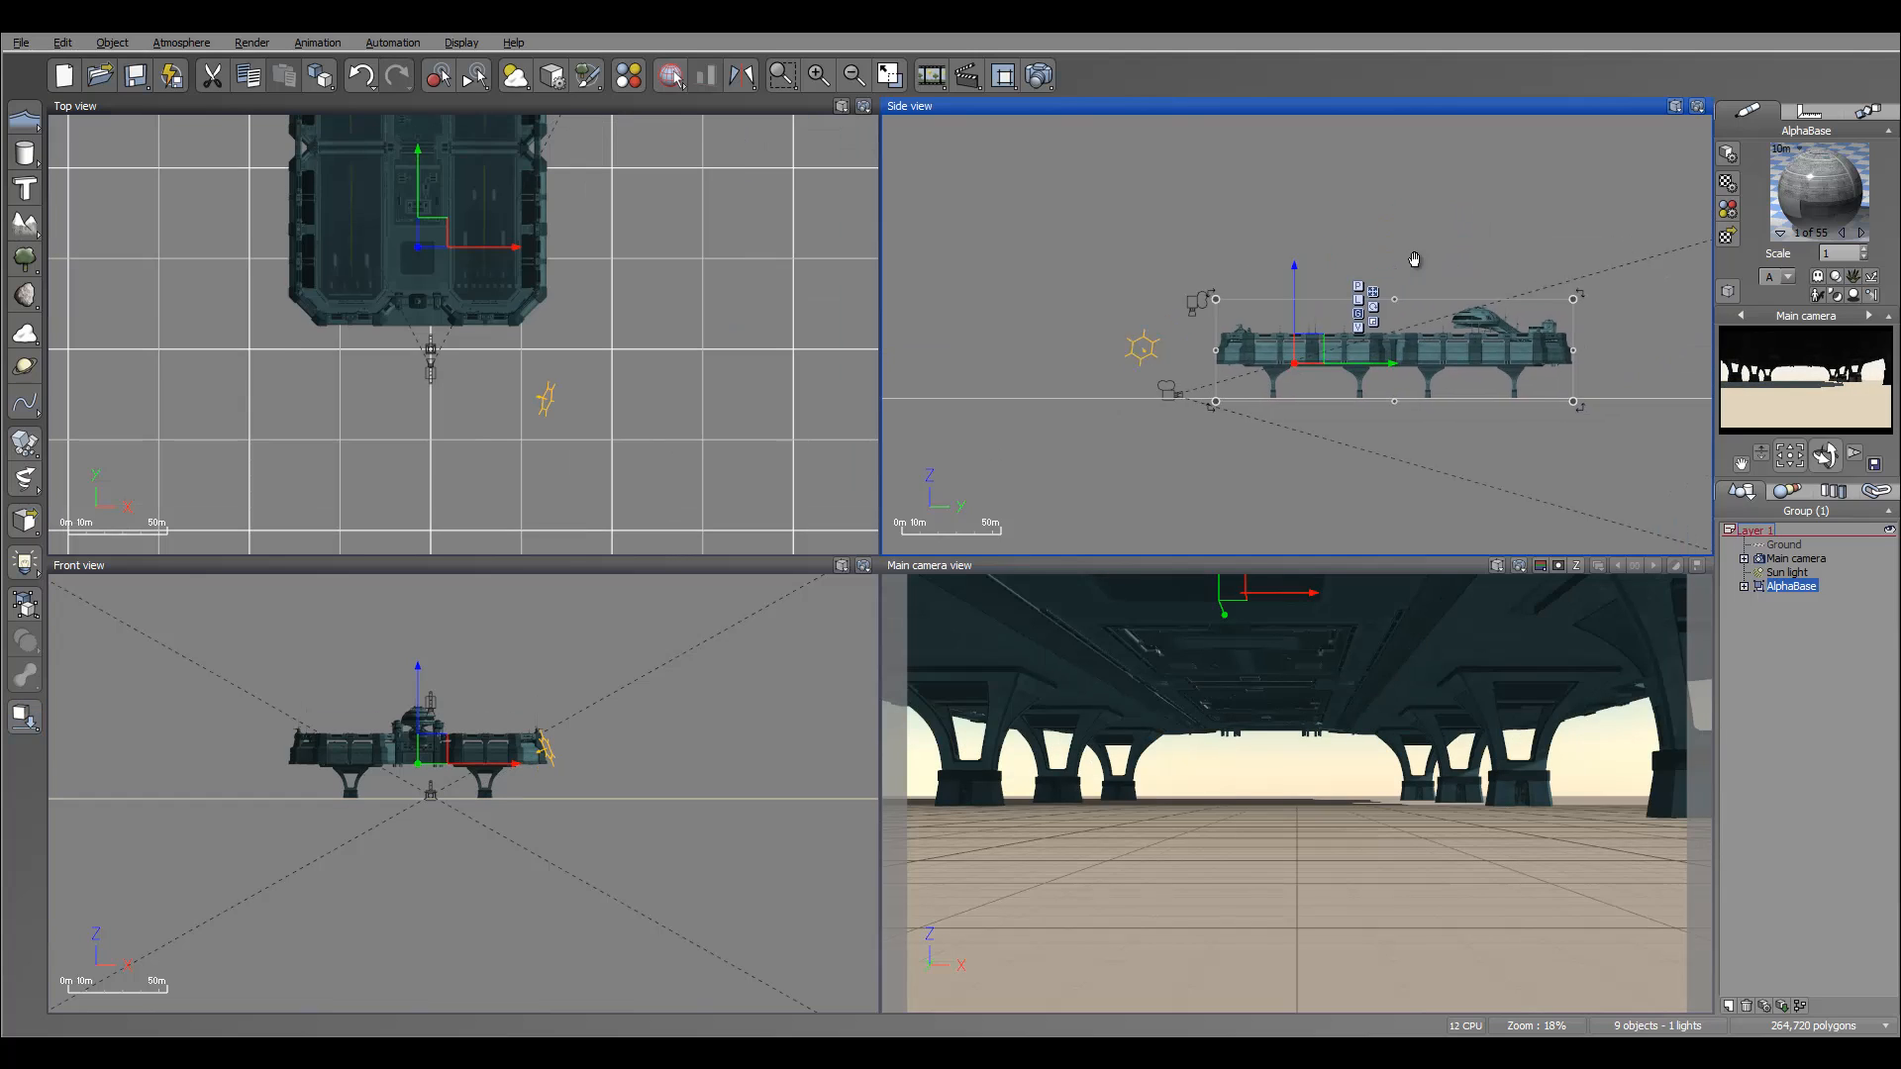
# Open the advanced material settings of AlphaBase's frontwalls material and set its bump depth to 0.01.
pyautogui.doubleClick(1790, 181)
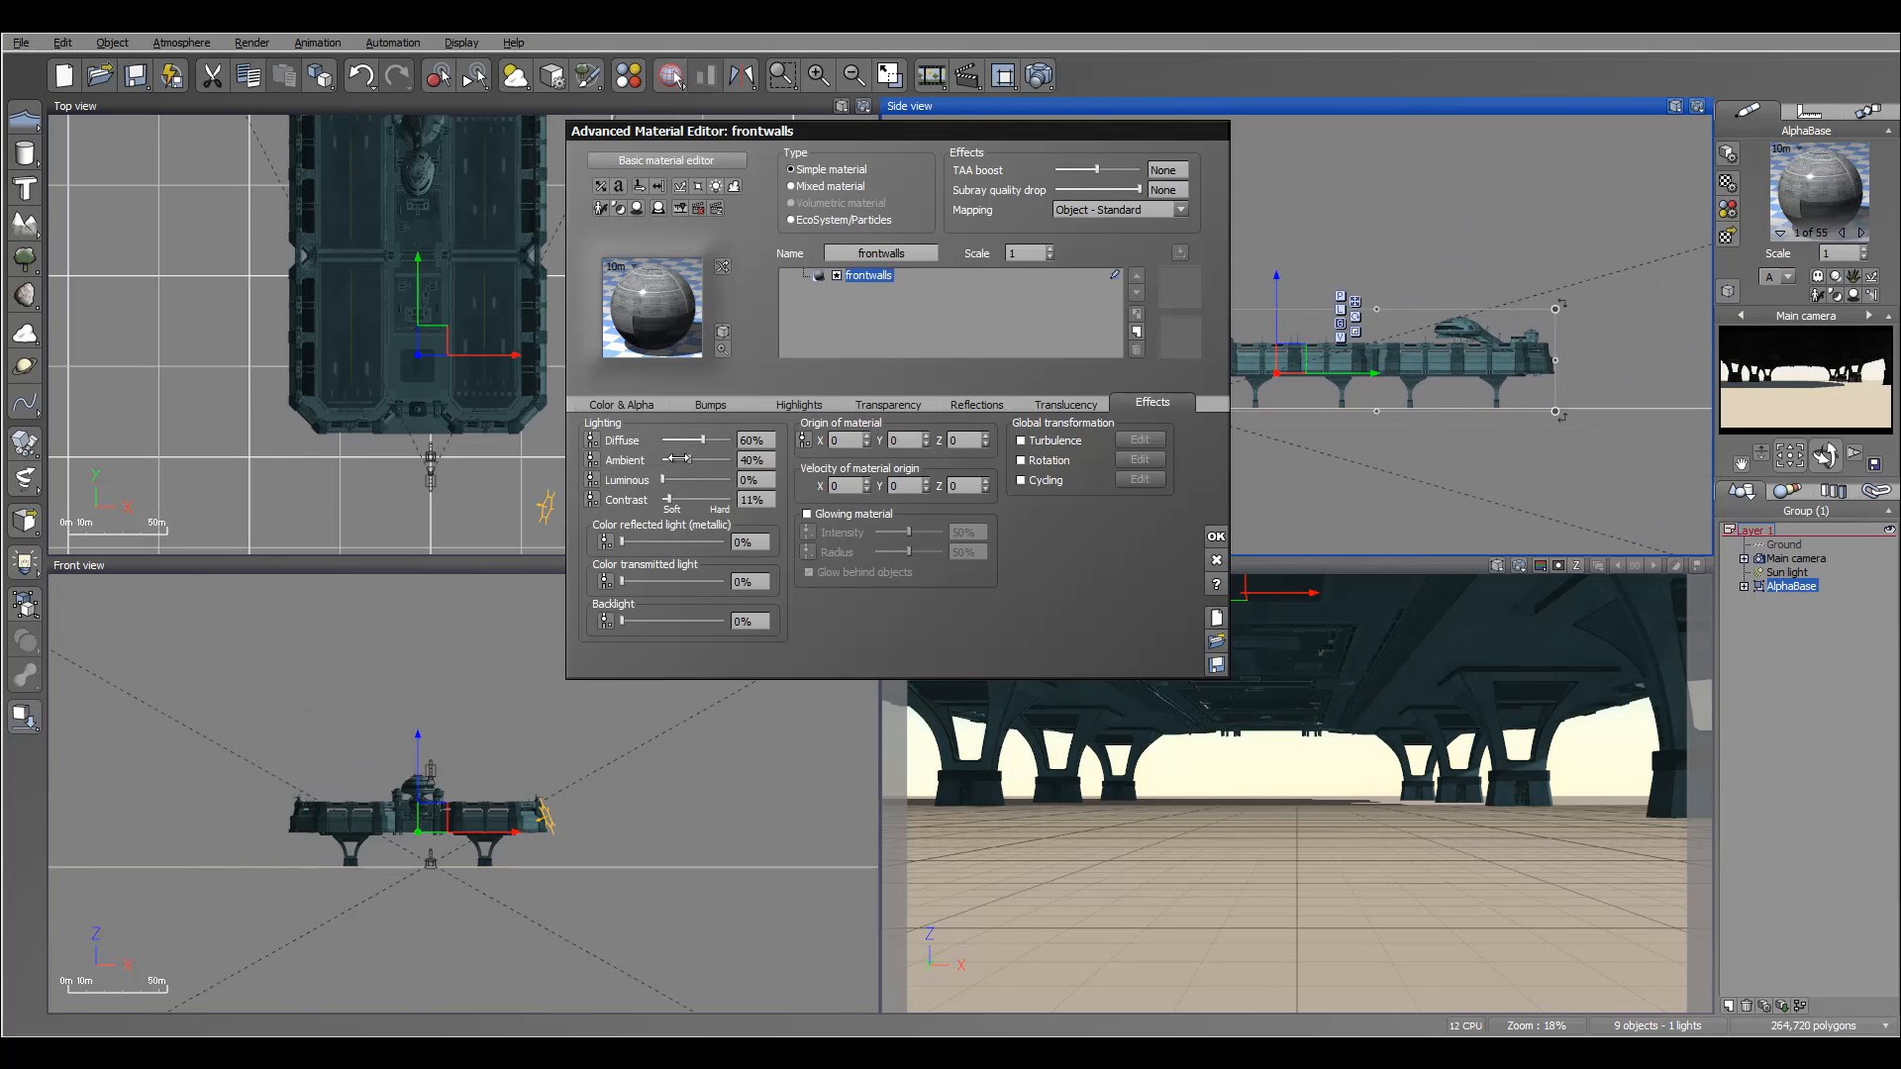
pyautogui.click(708, 402)
pyautogui.click(782, 528)
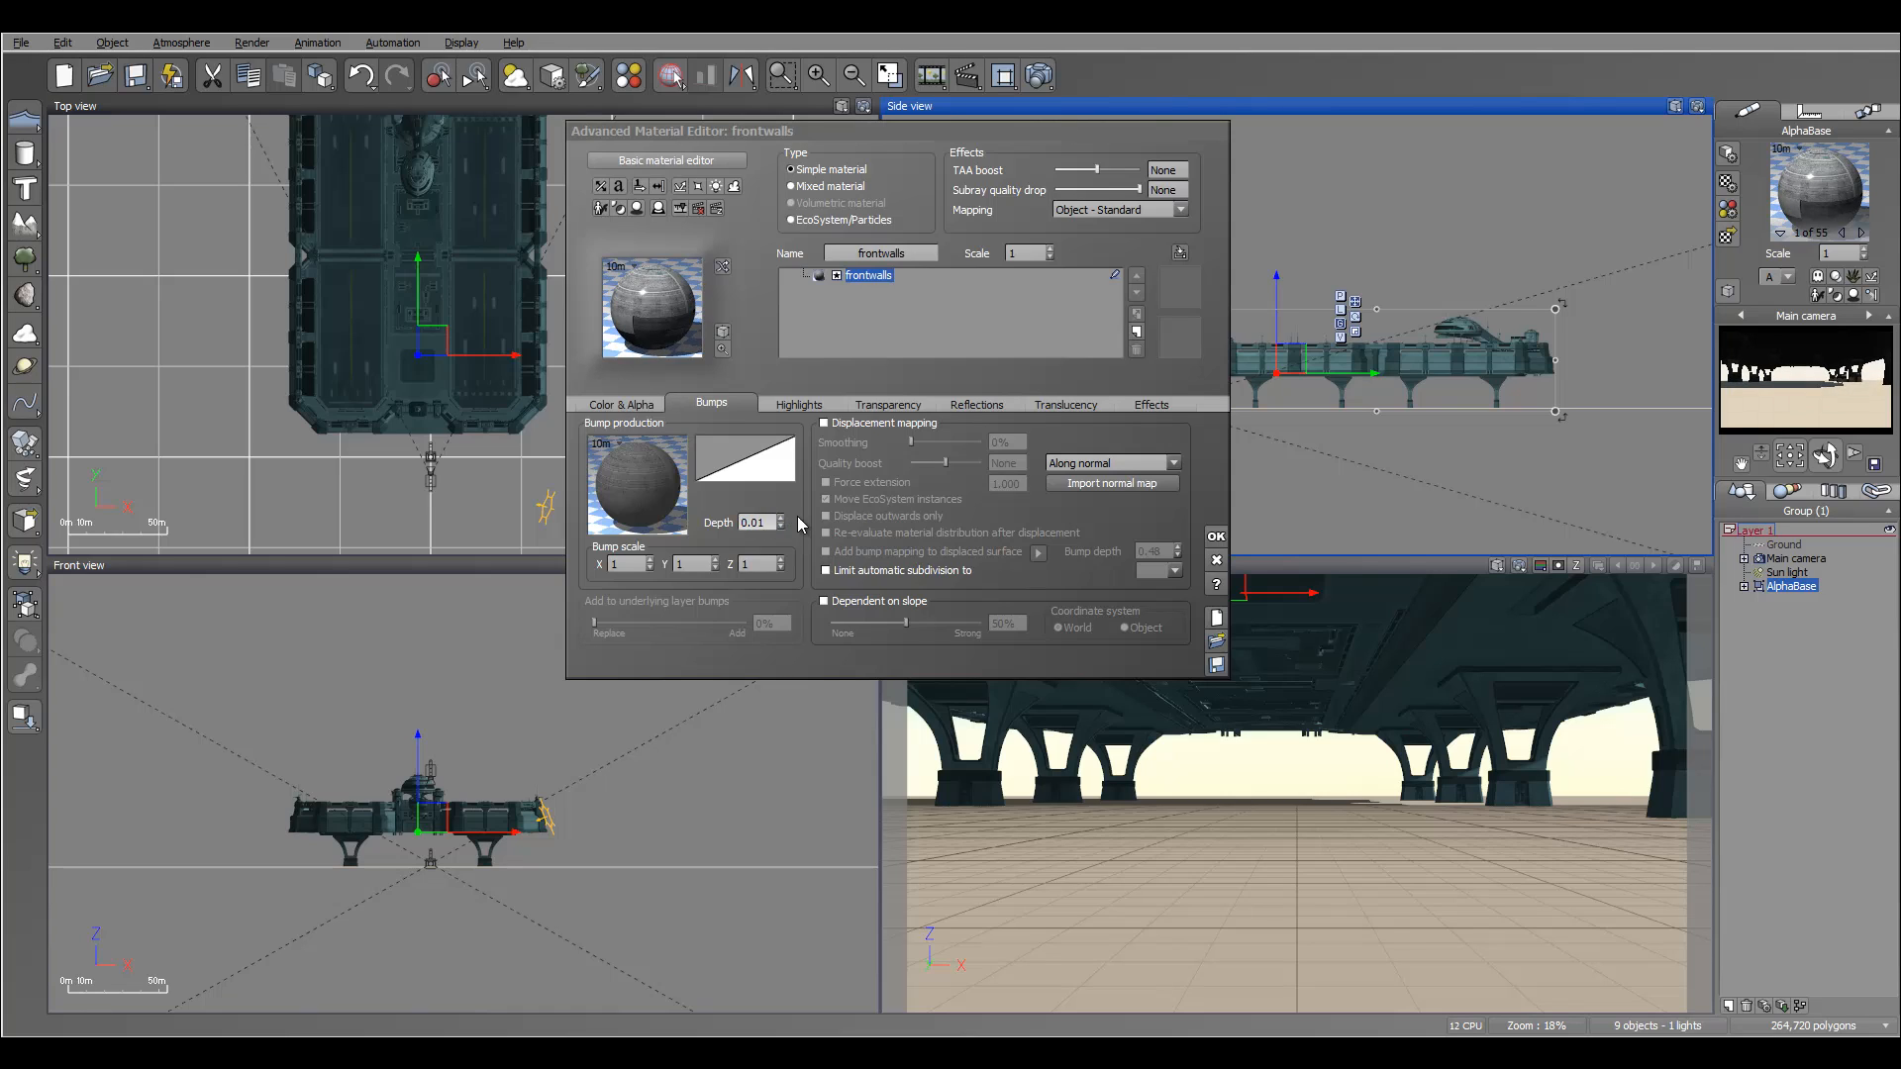
pyautogui.click(774, 523)
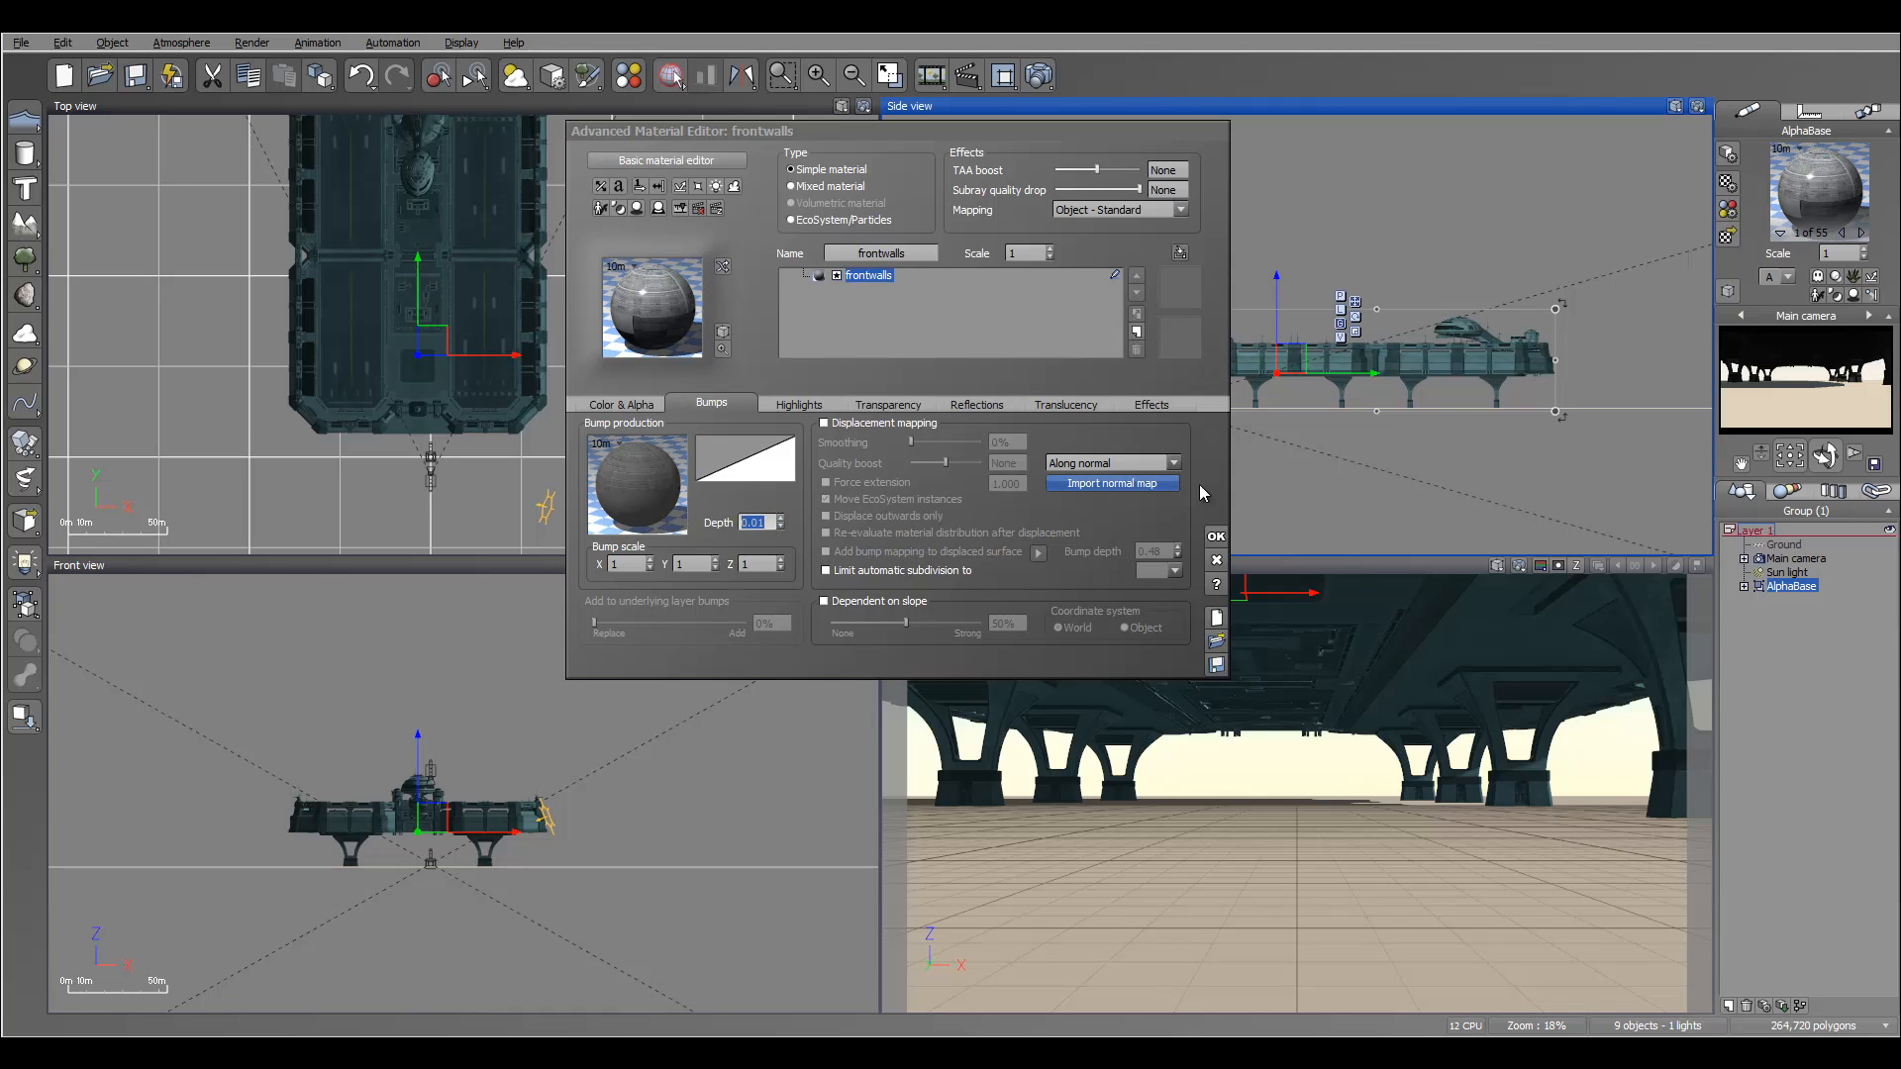
# Set the bump depth of the frontpylons and accsfrontrear materials to 0.01.
pyautogui.click(1860, 232)
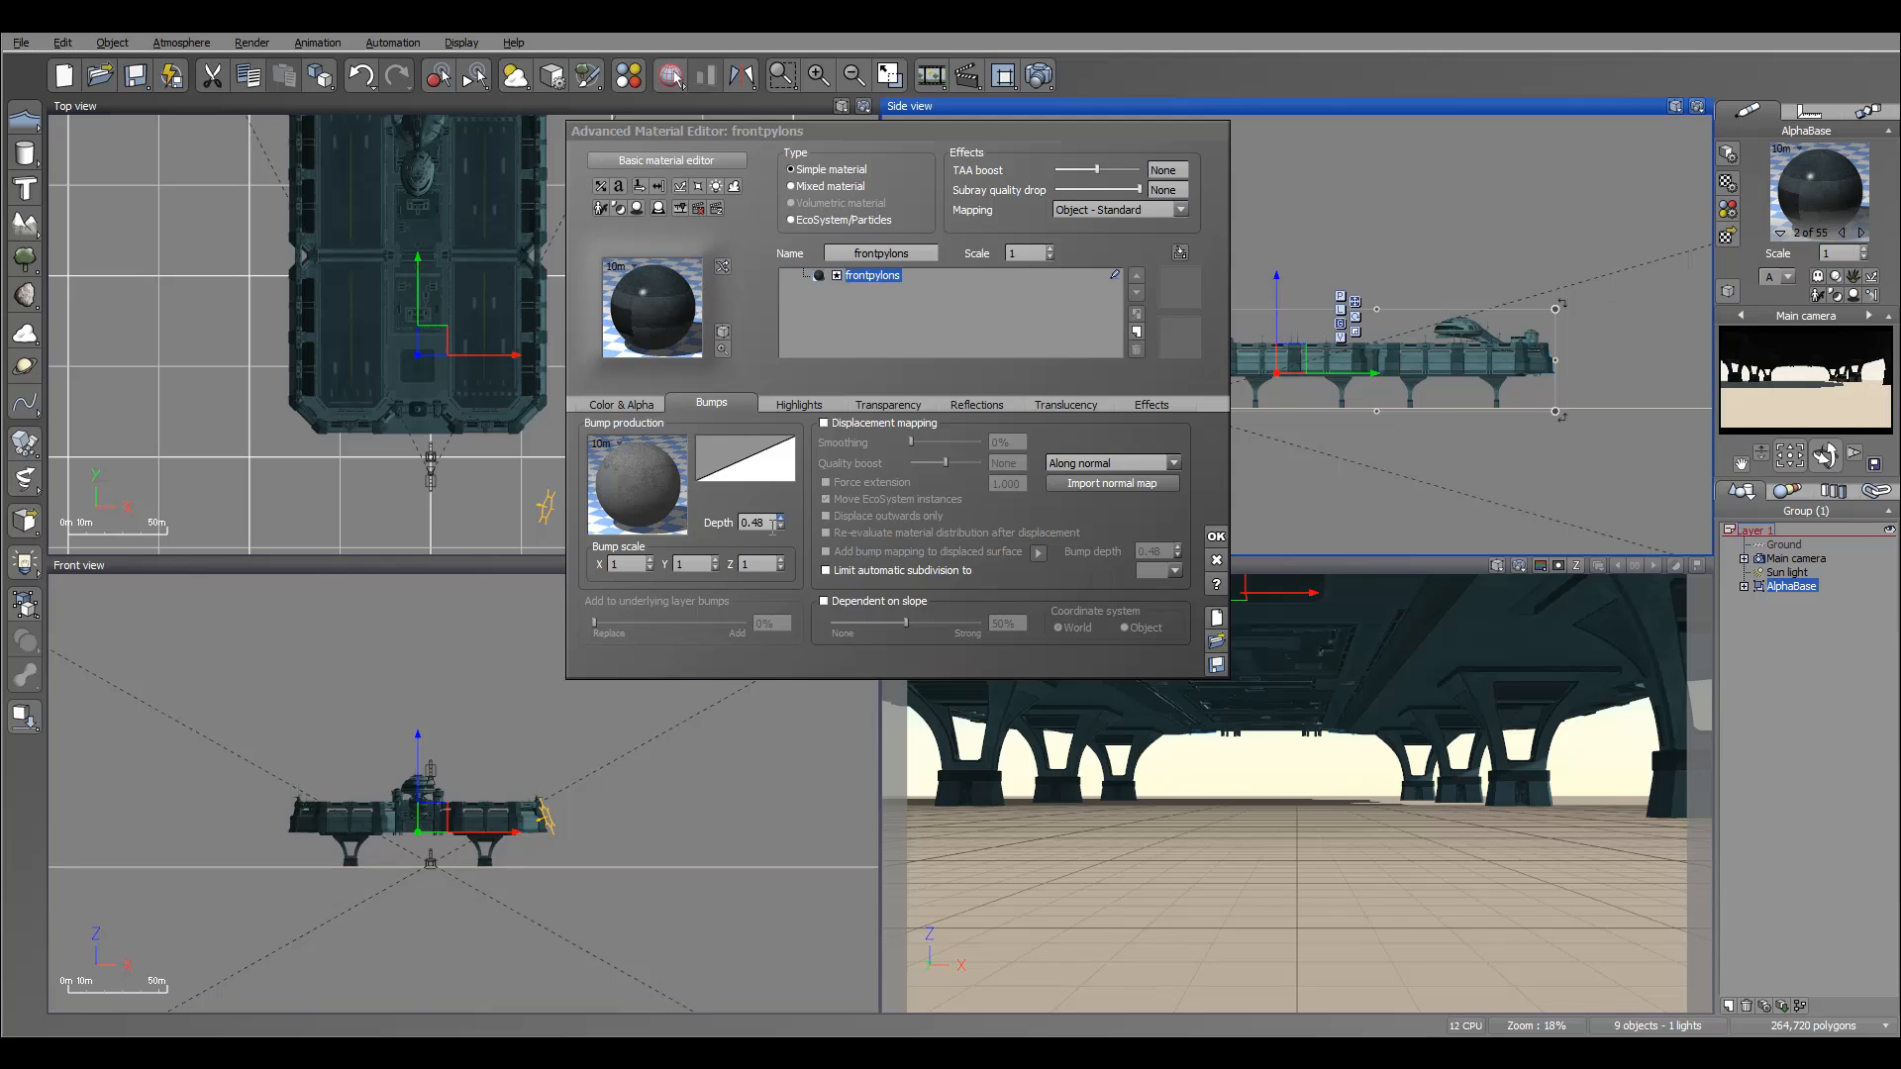
pyautogui.click(771, 524)
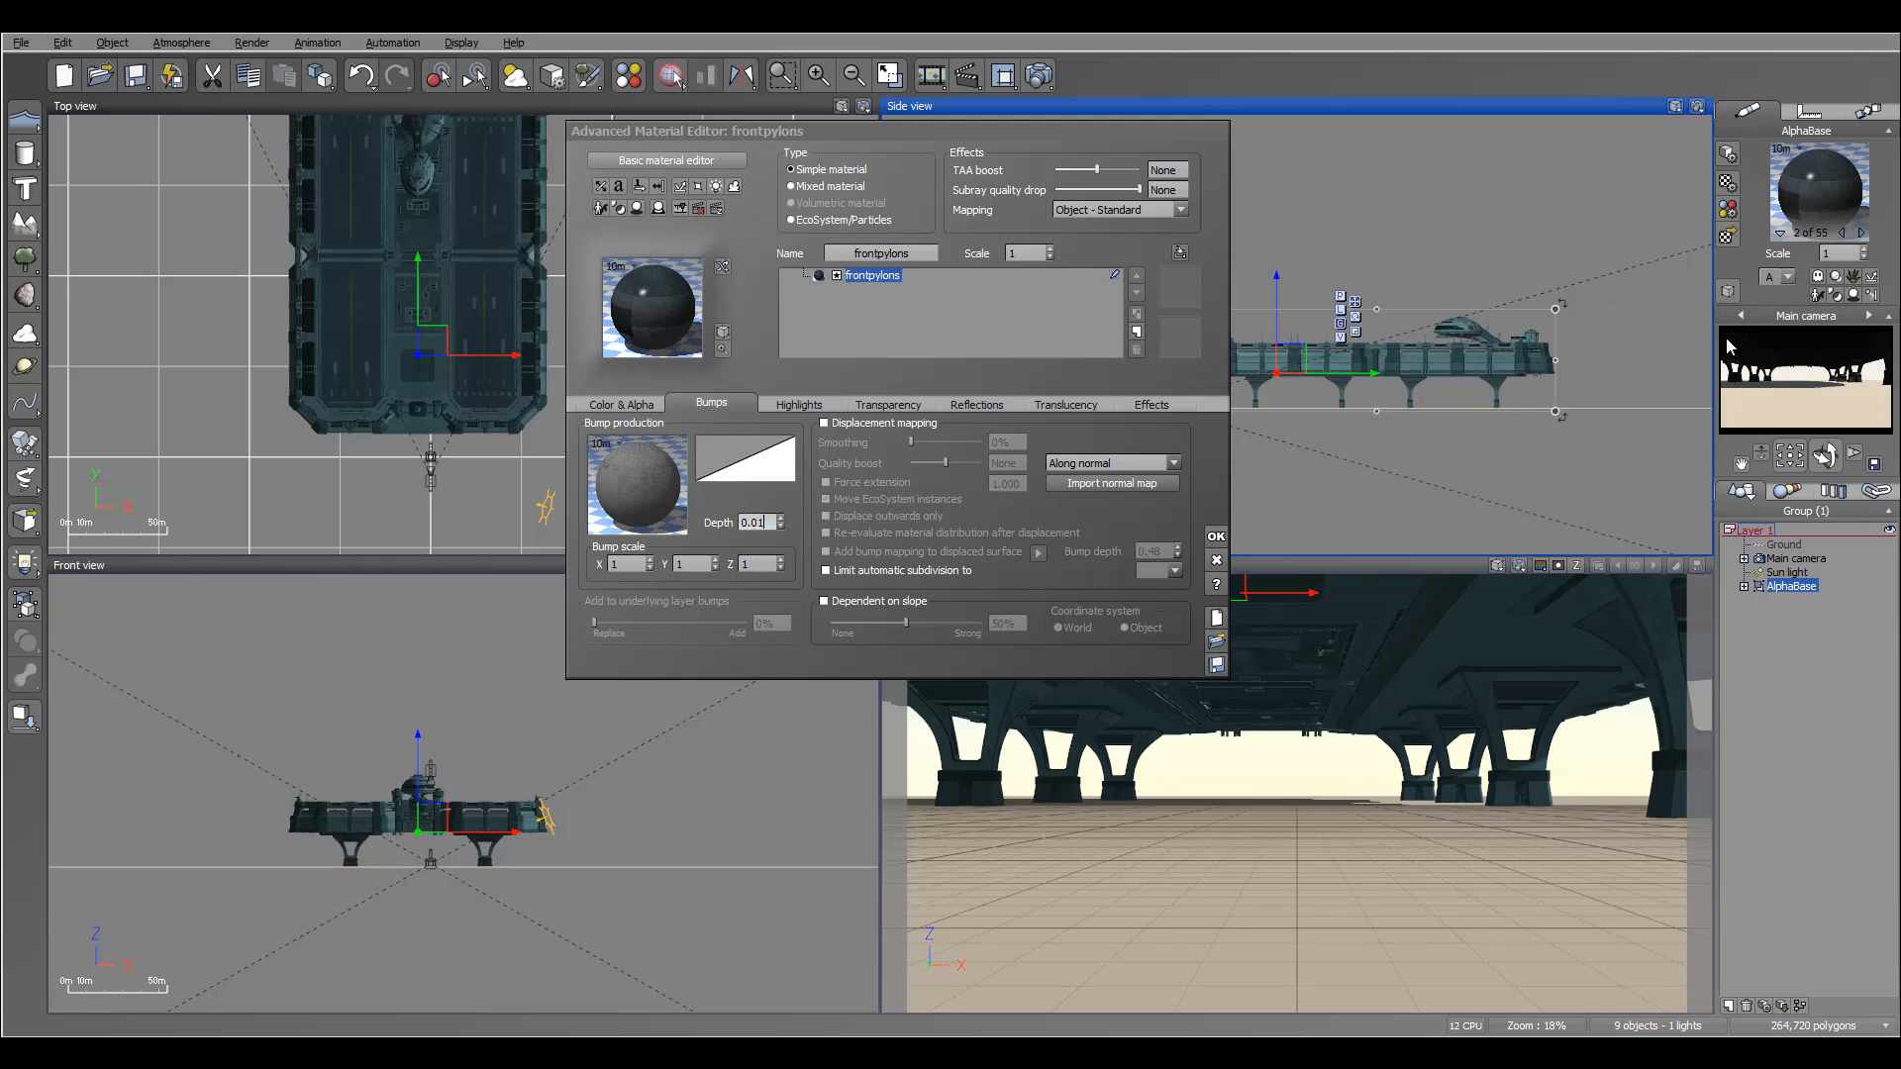
pyautogui.click(1860, 235)
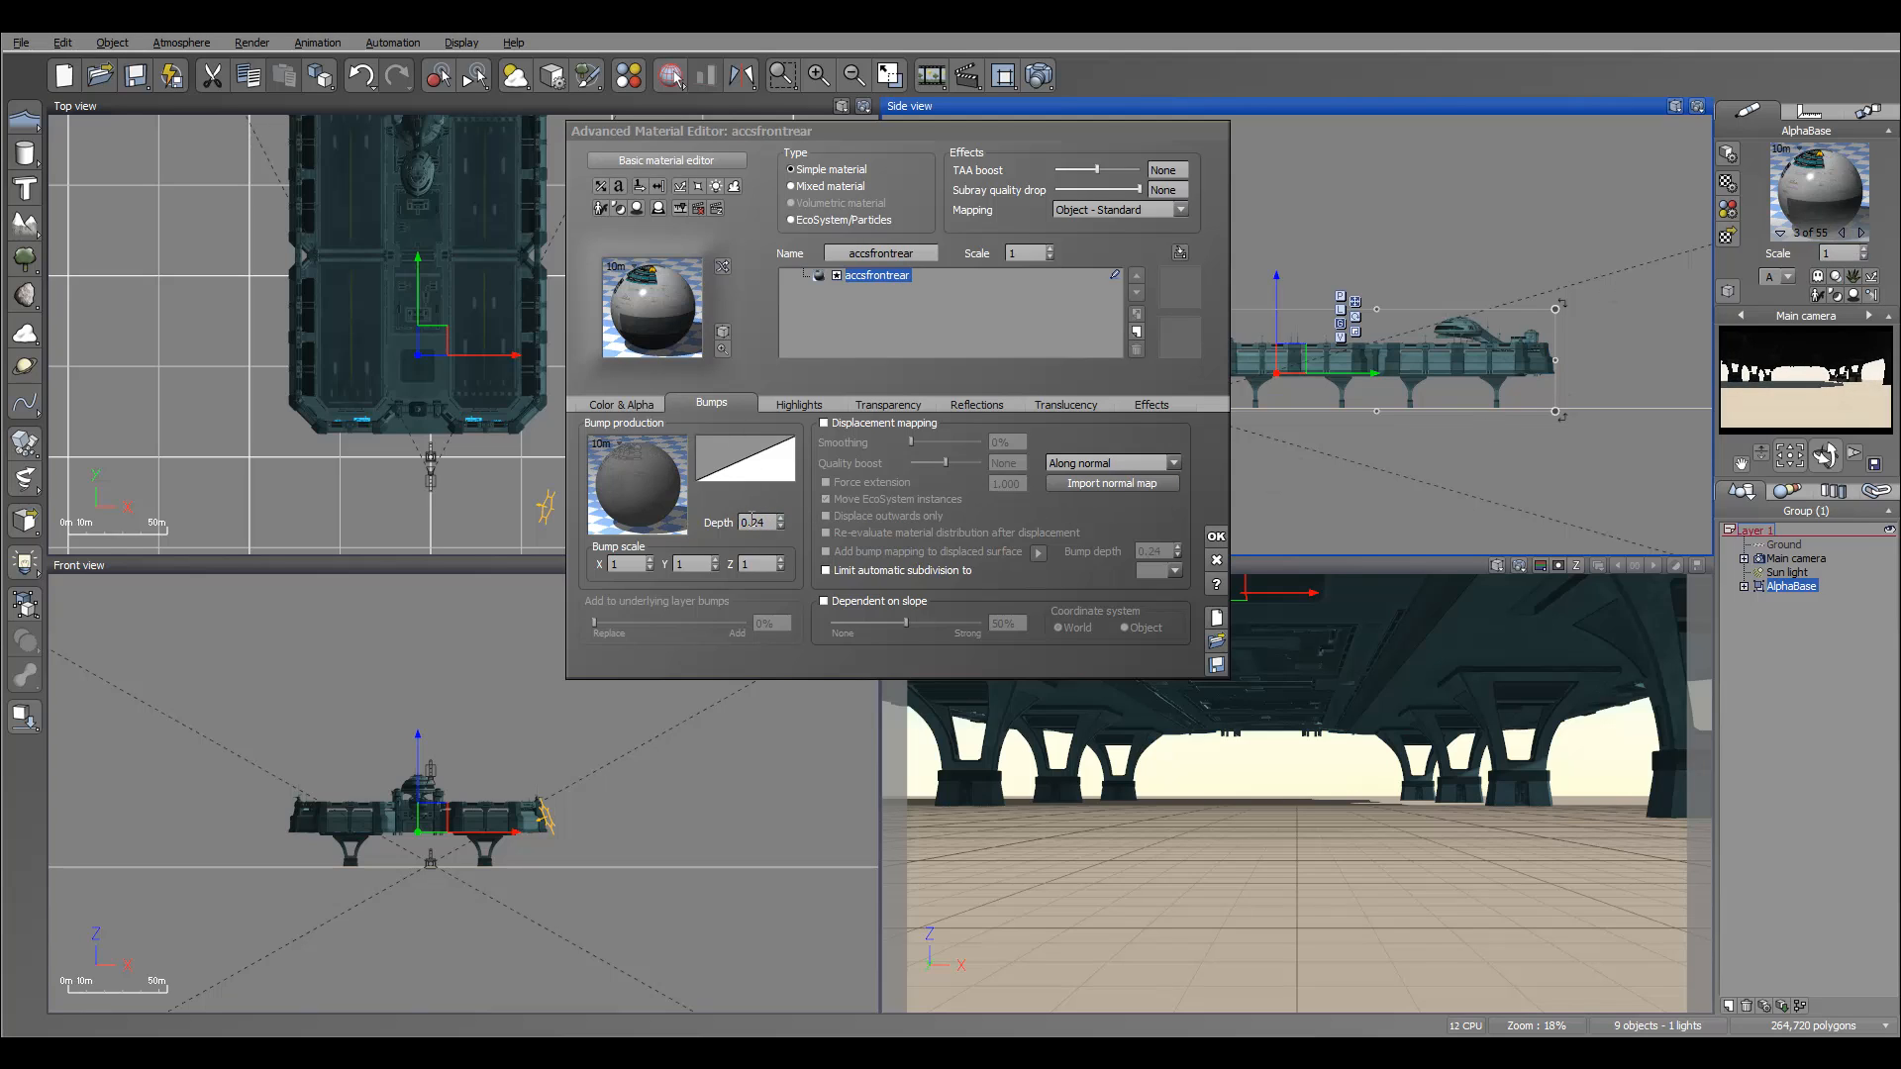
pyautogui.doubleClick(766, 522)
pyautogui.write('0.01')
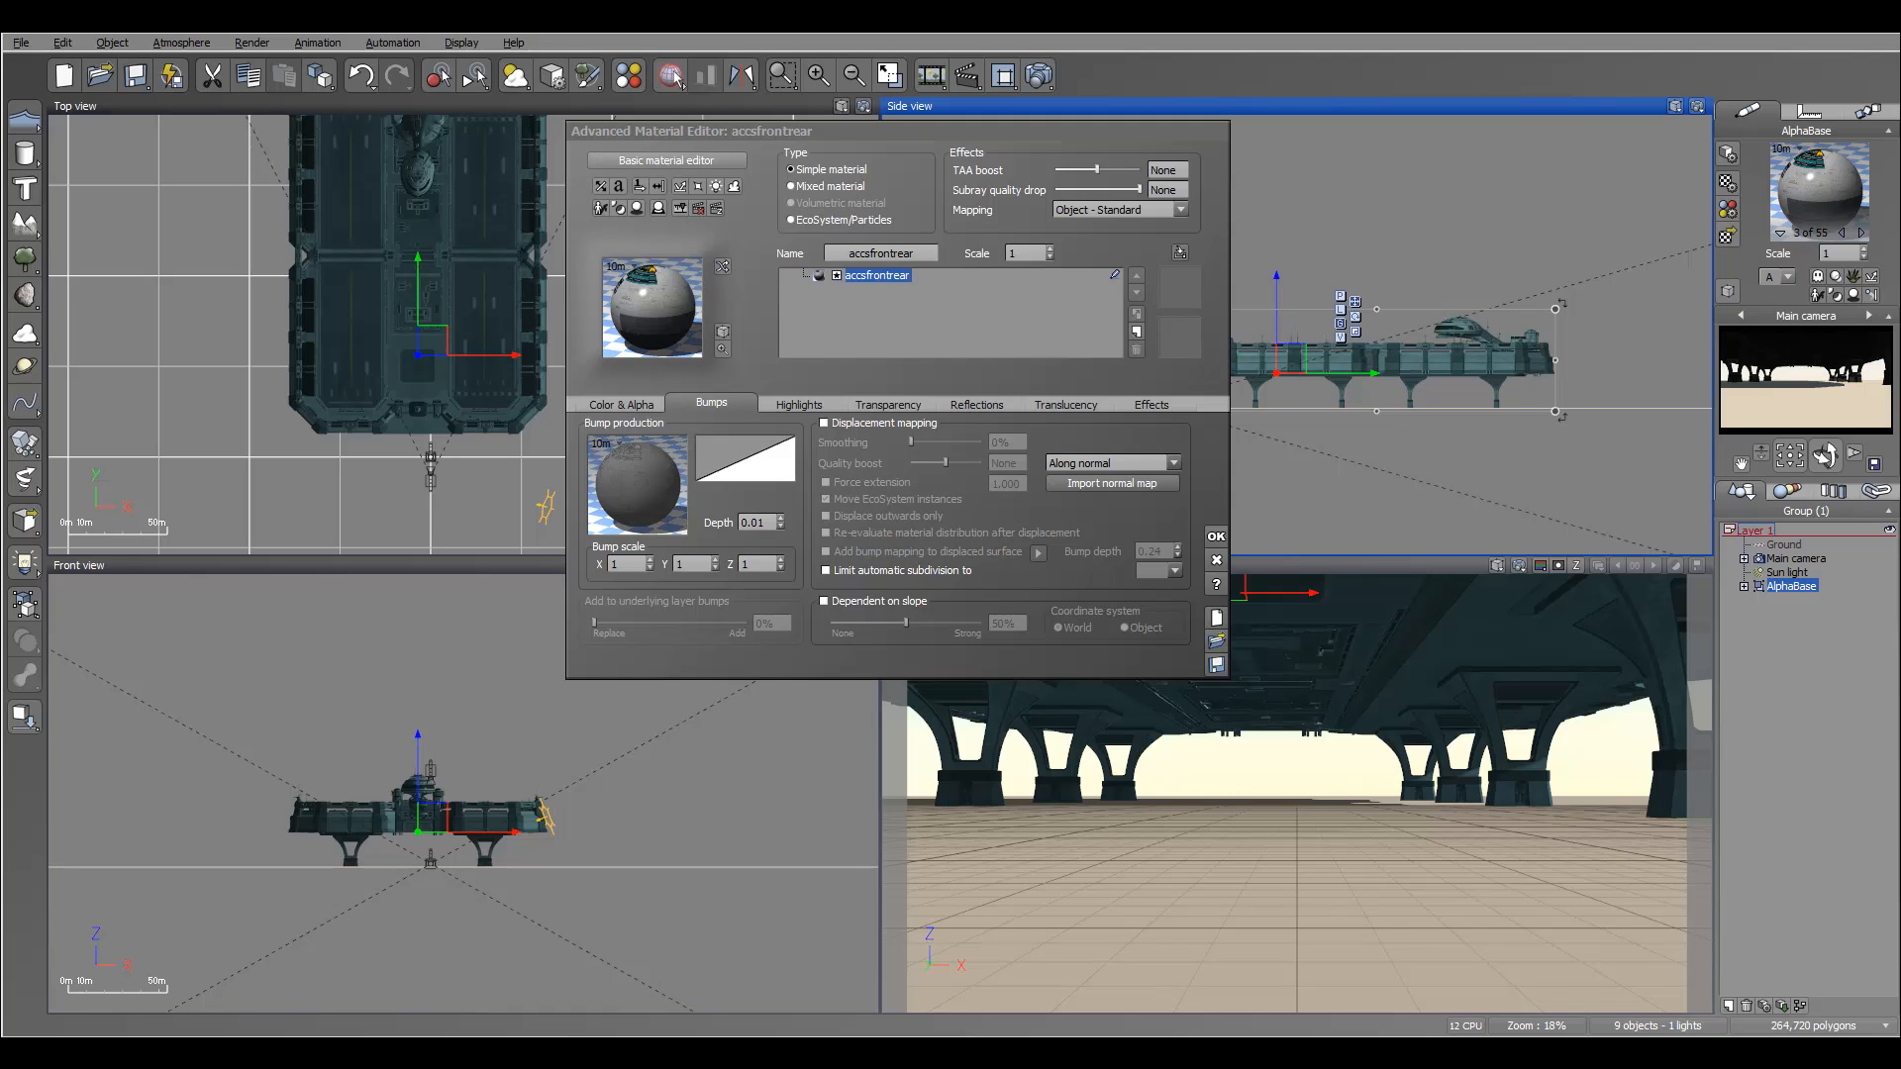
# Set the highlight global size of AlphaBase's frontwalls material to 18% and accept the material.
pyautogui.doubleClick(1841, 233)
pyautogui.moveTo(818, 131); pyautogui.dragTo(846, 143)
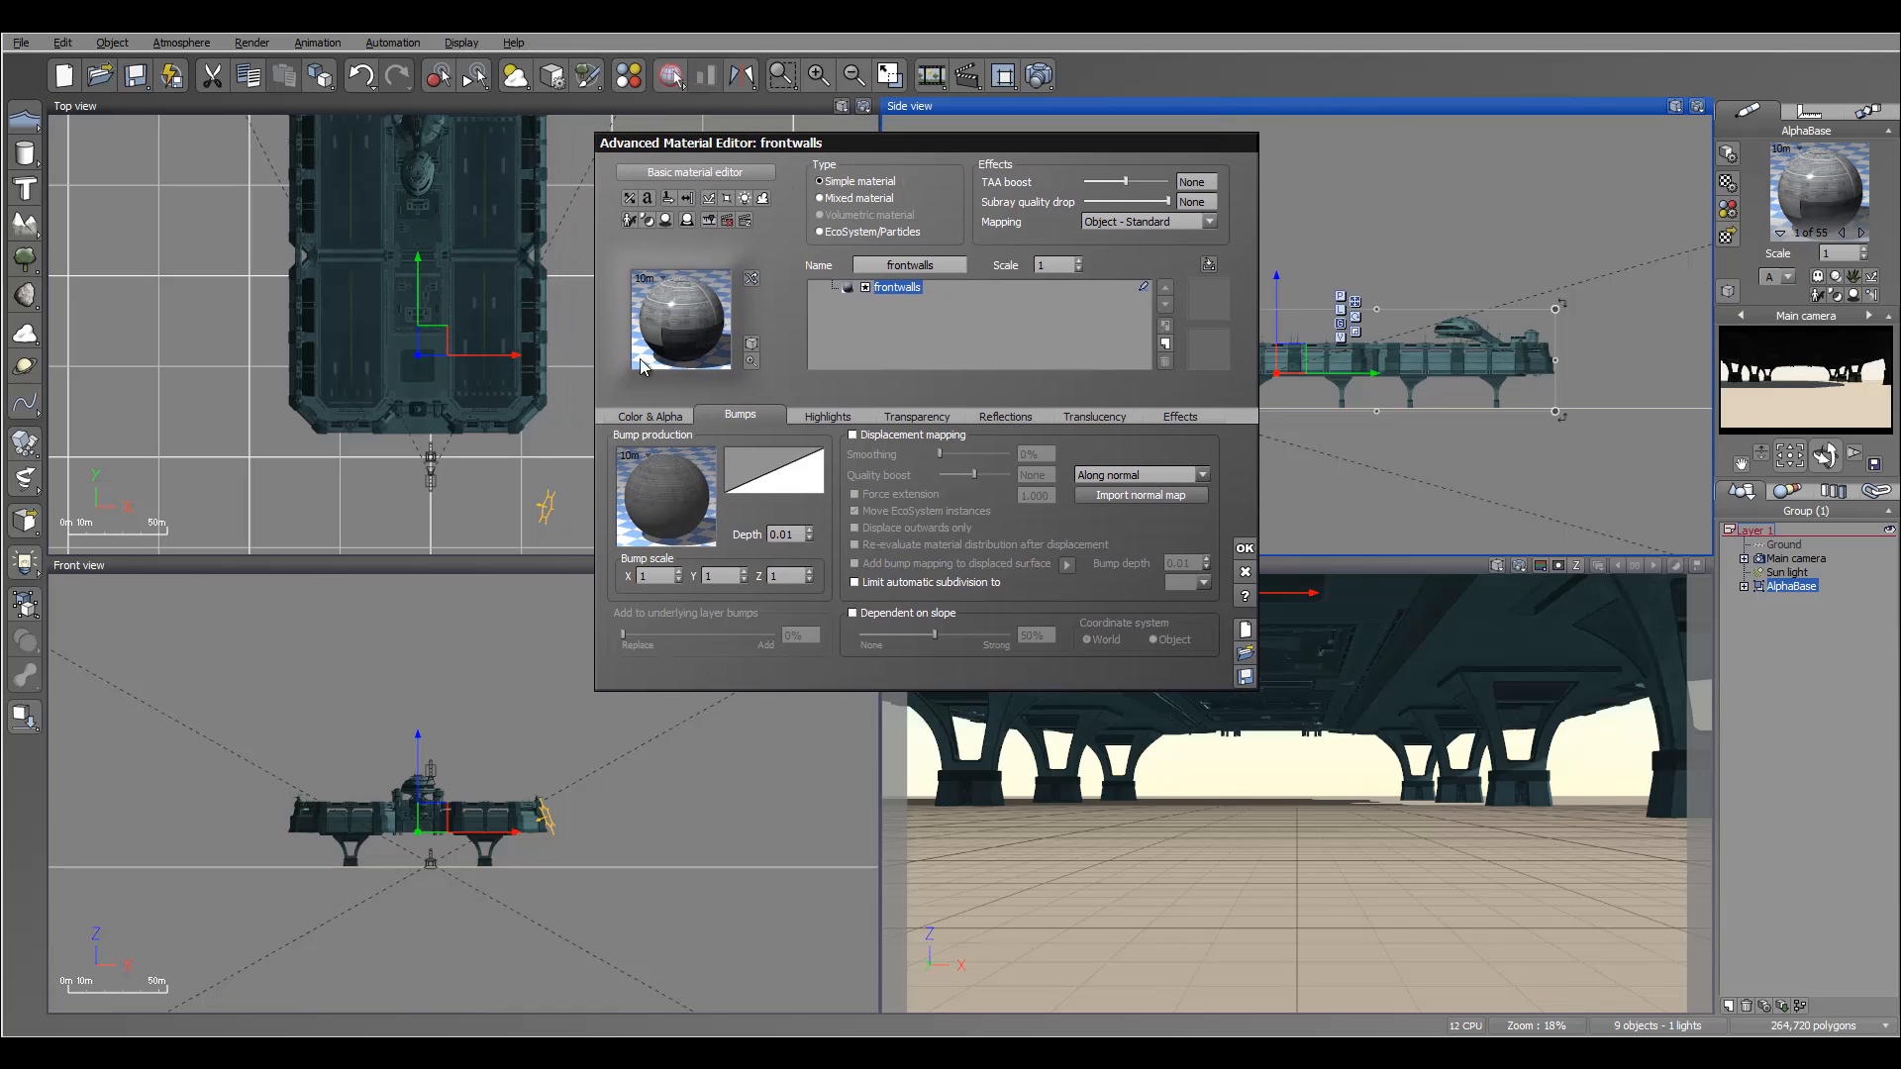
pyautogui.click(825, 415)
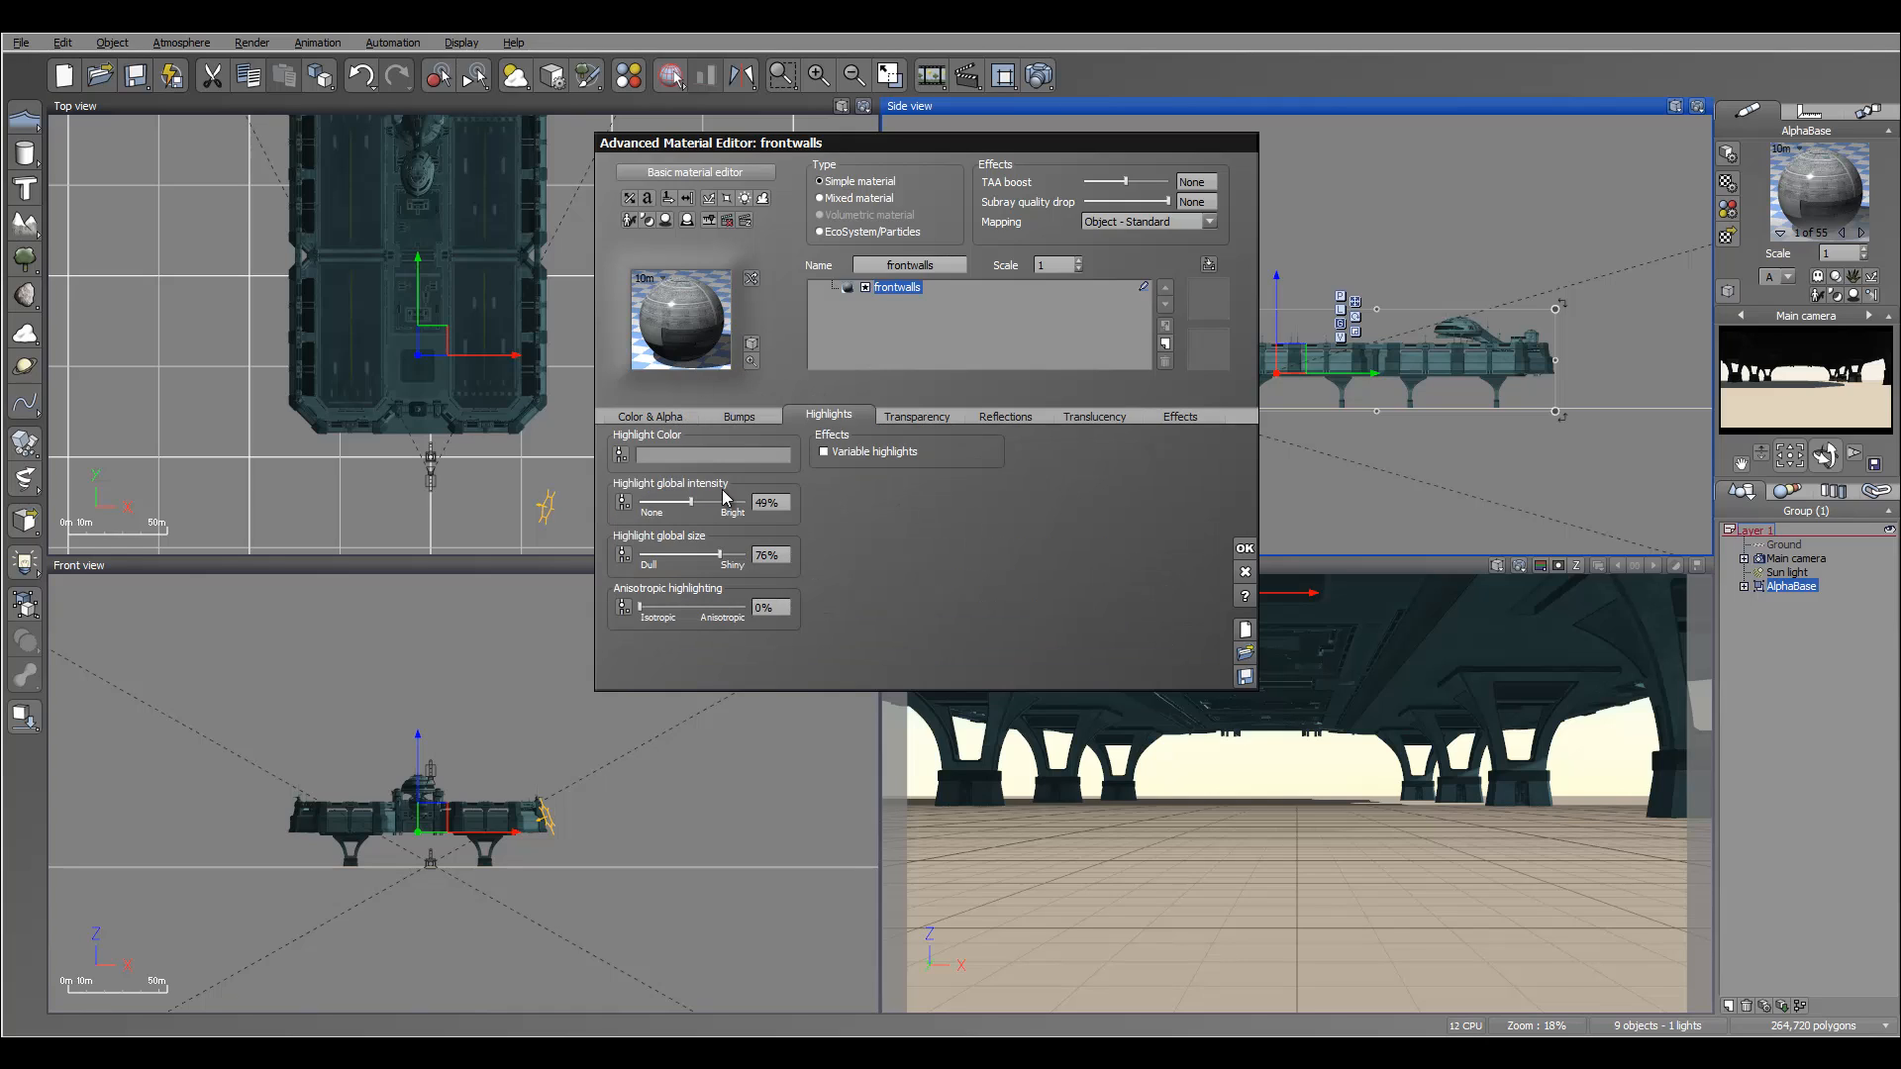
pyautogui.moveTo(706, 556); pyautogui.dragTo(671, 556)
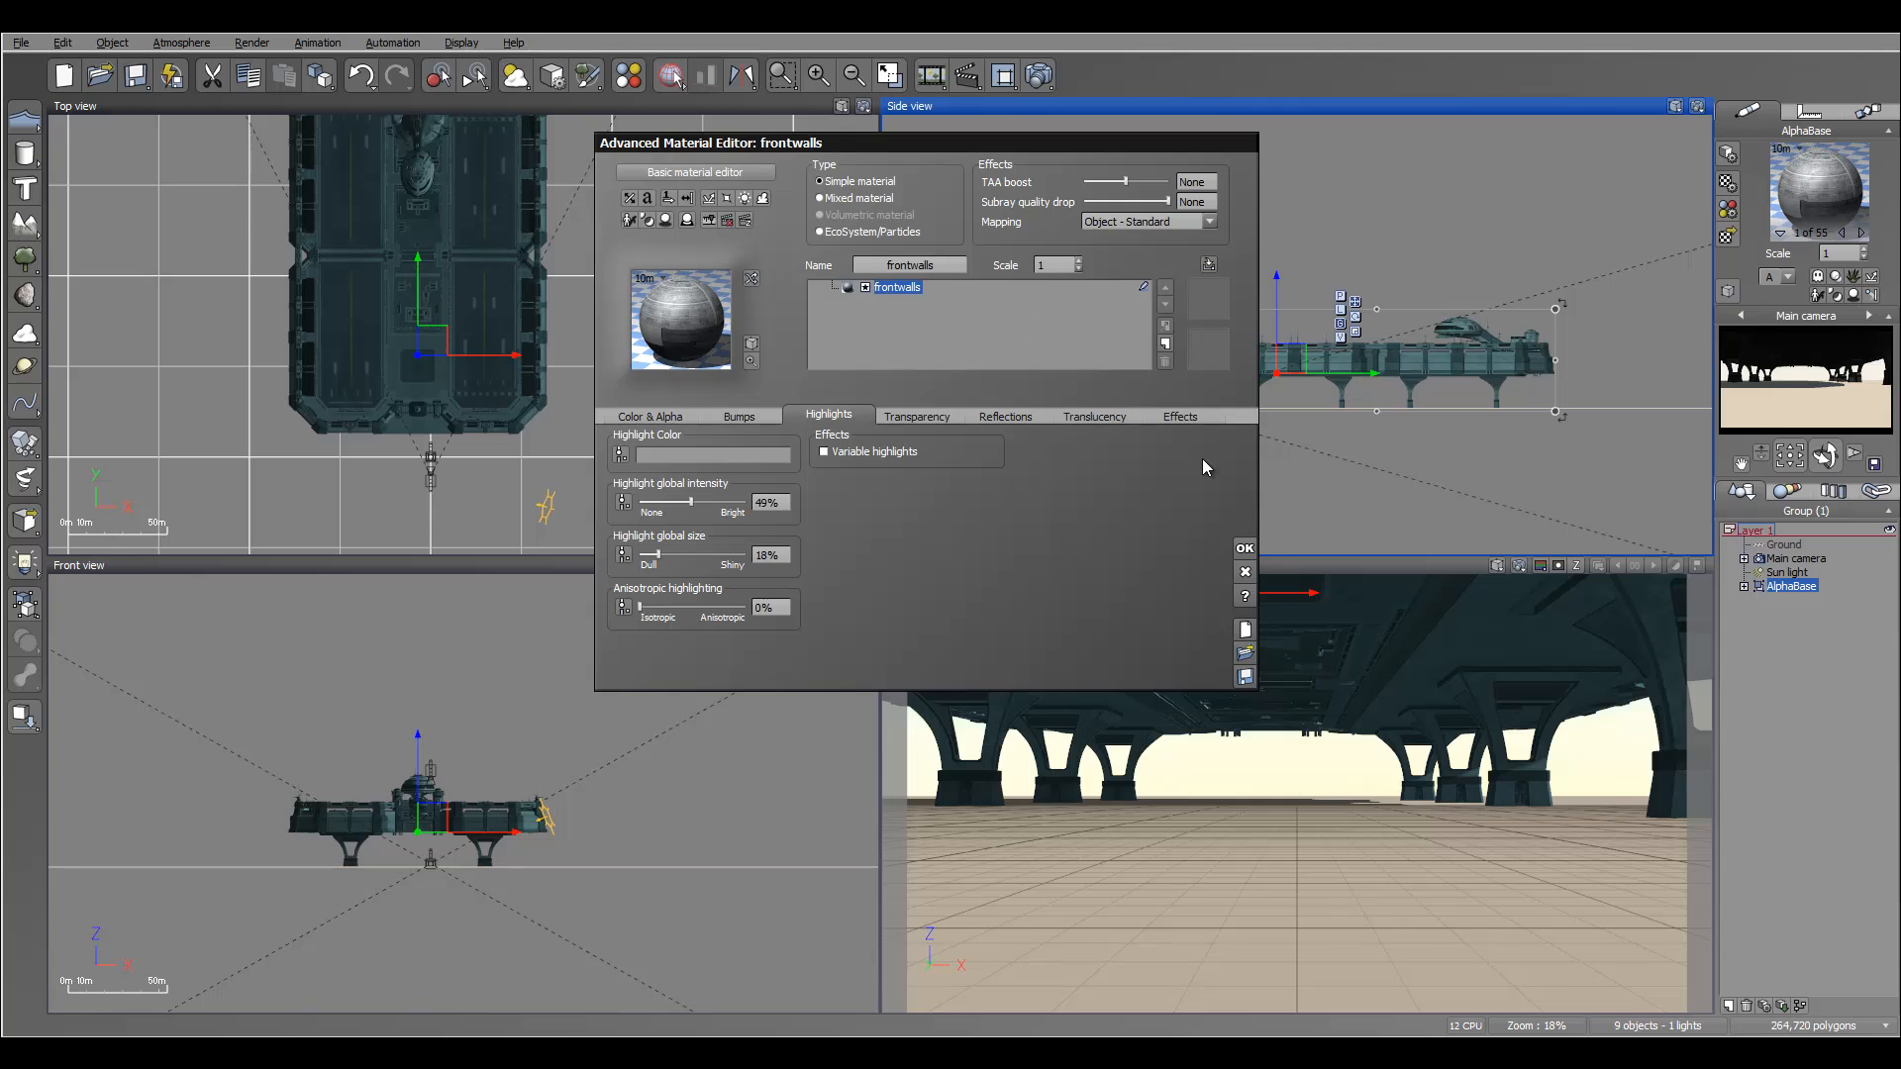
pyautogui.click(1244, 548)
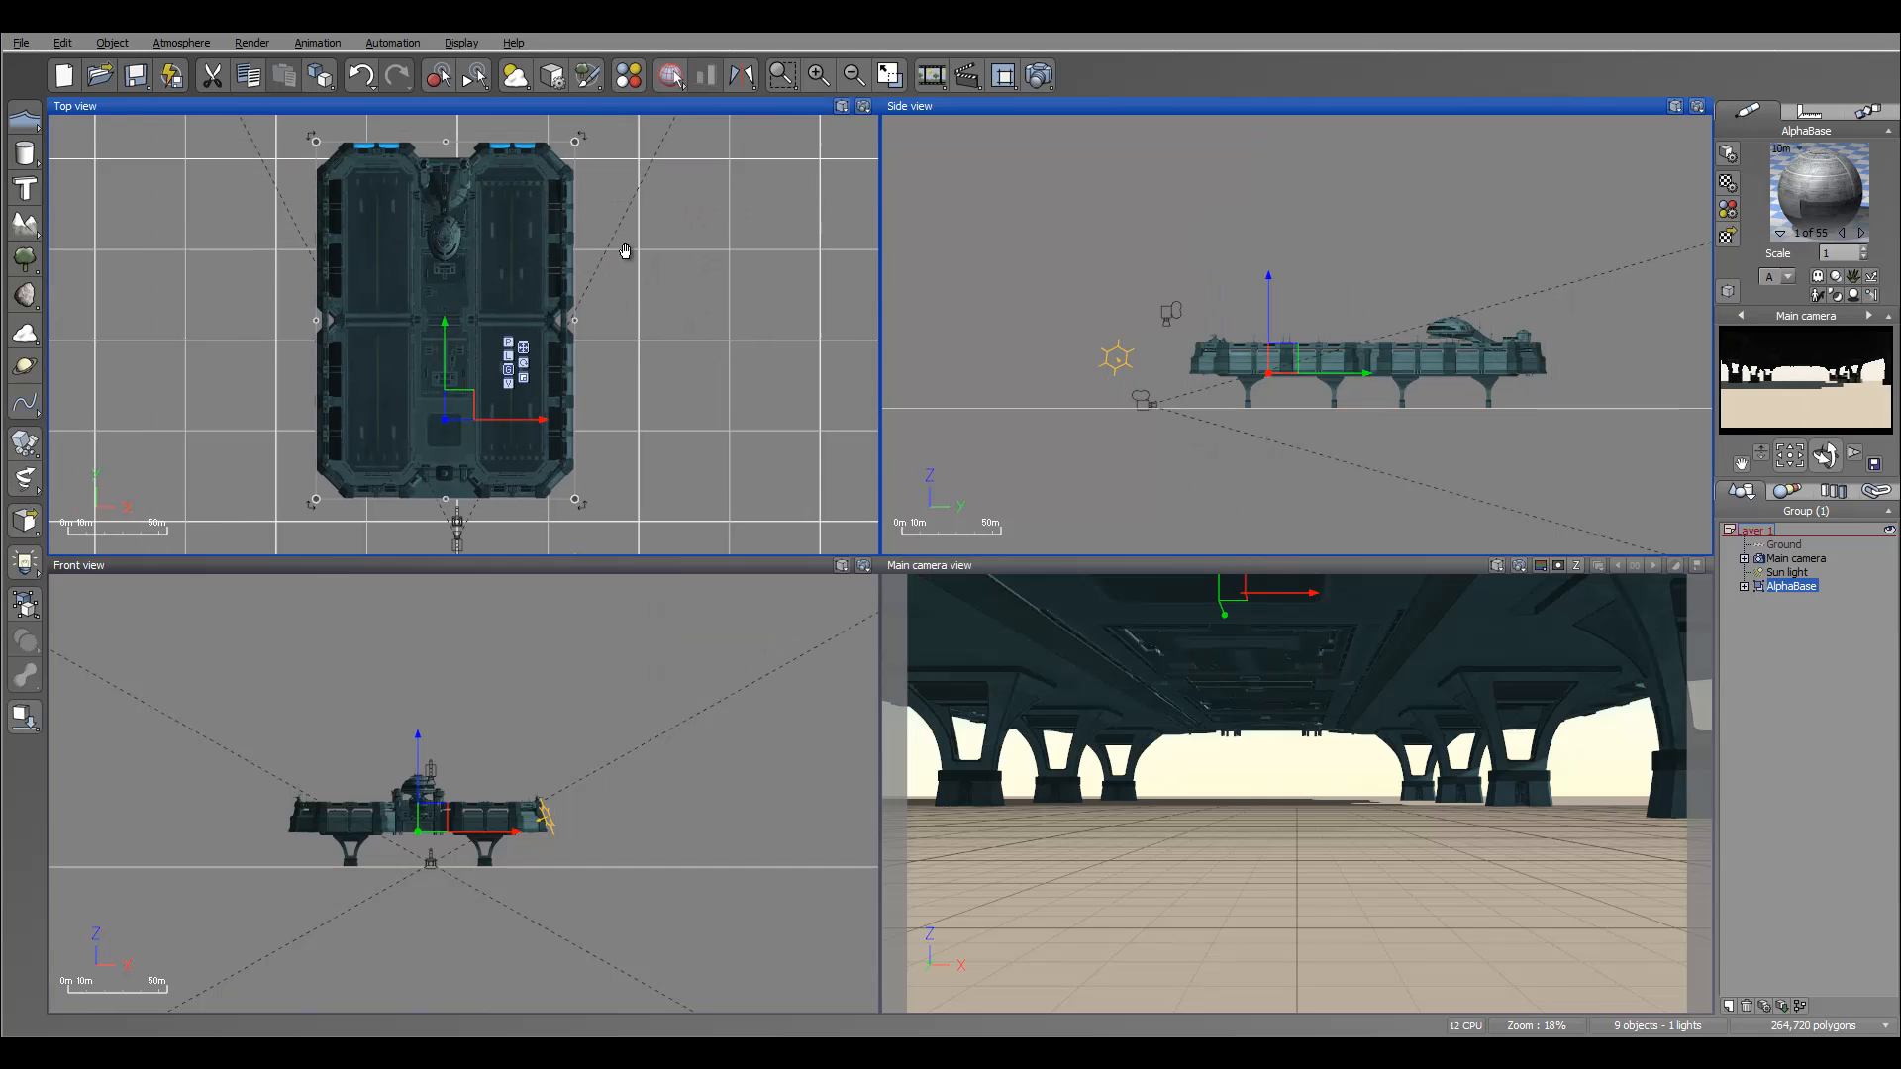
# Raise the main camera above the AlphaBase deck and move it over the runway beside the central strip.
pyautogui.click(1803, 559)
pyautogui.moveTo(1299, 338); pyautogui.dragTo(1409, 284)
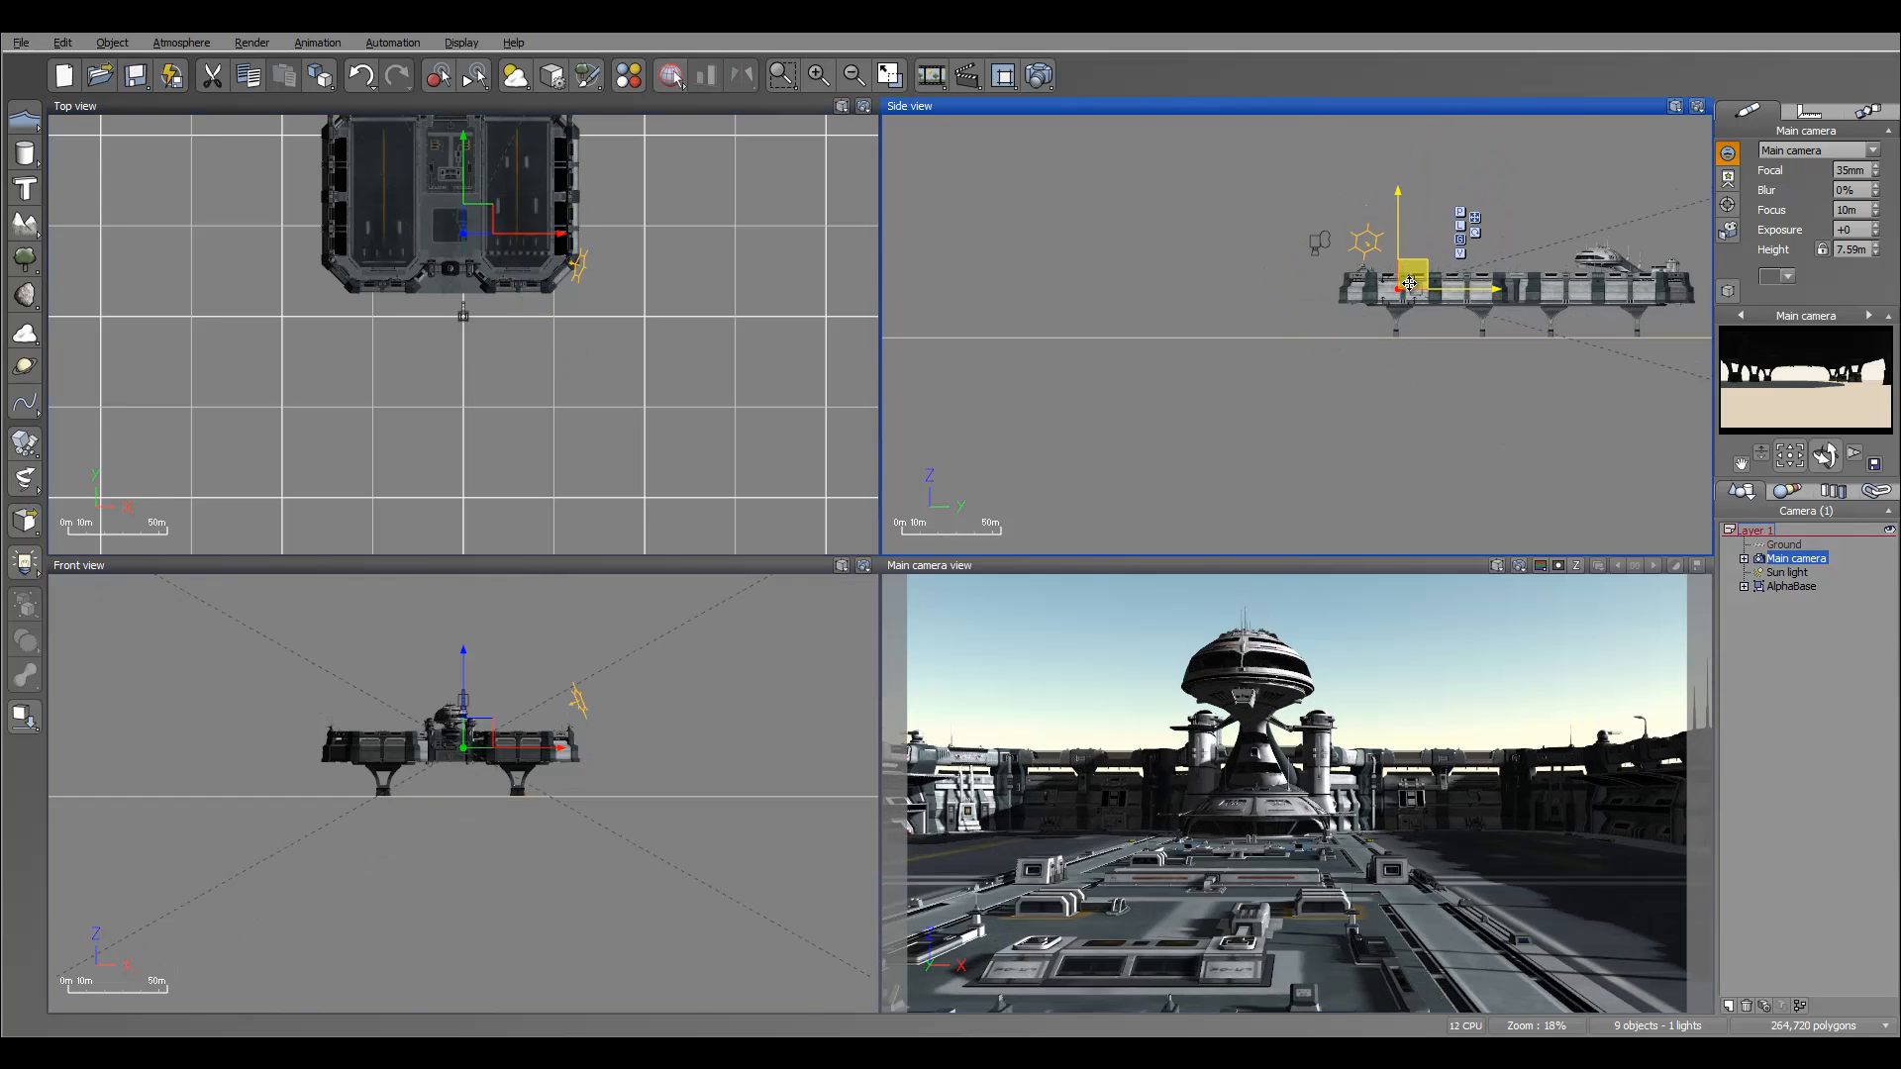
pyautogui.moveTo(572, 342); pyautogui.dragTo(582, 503, button='right')
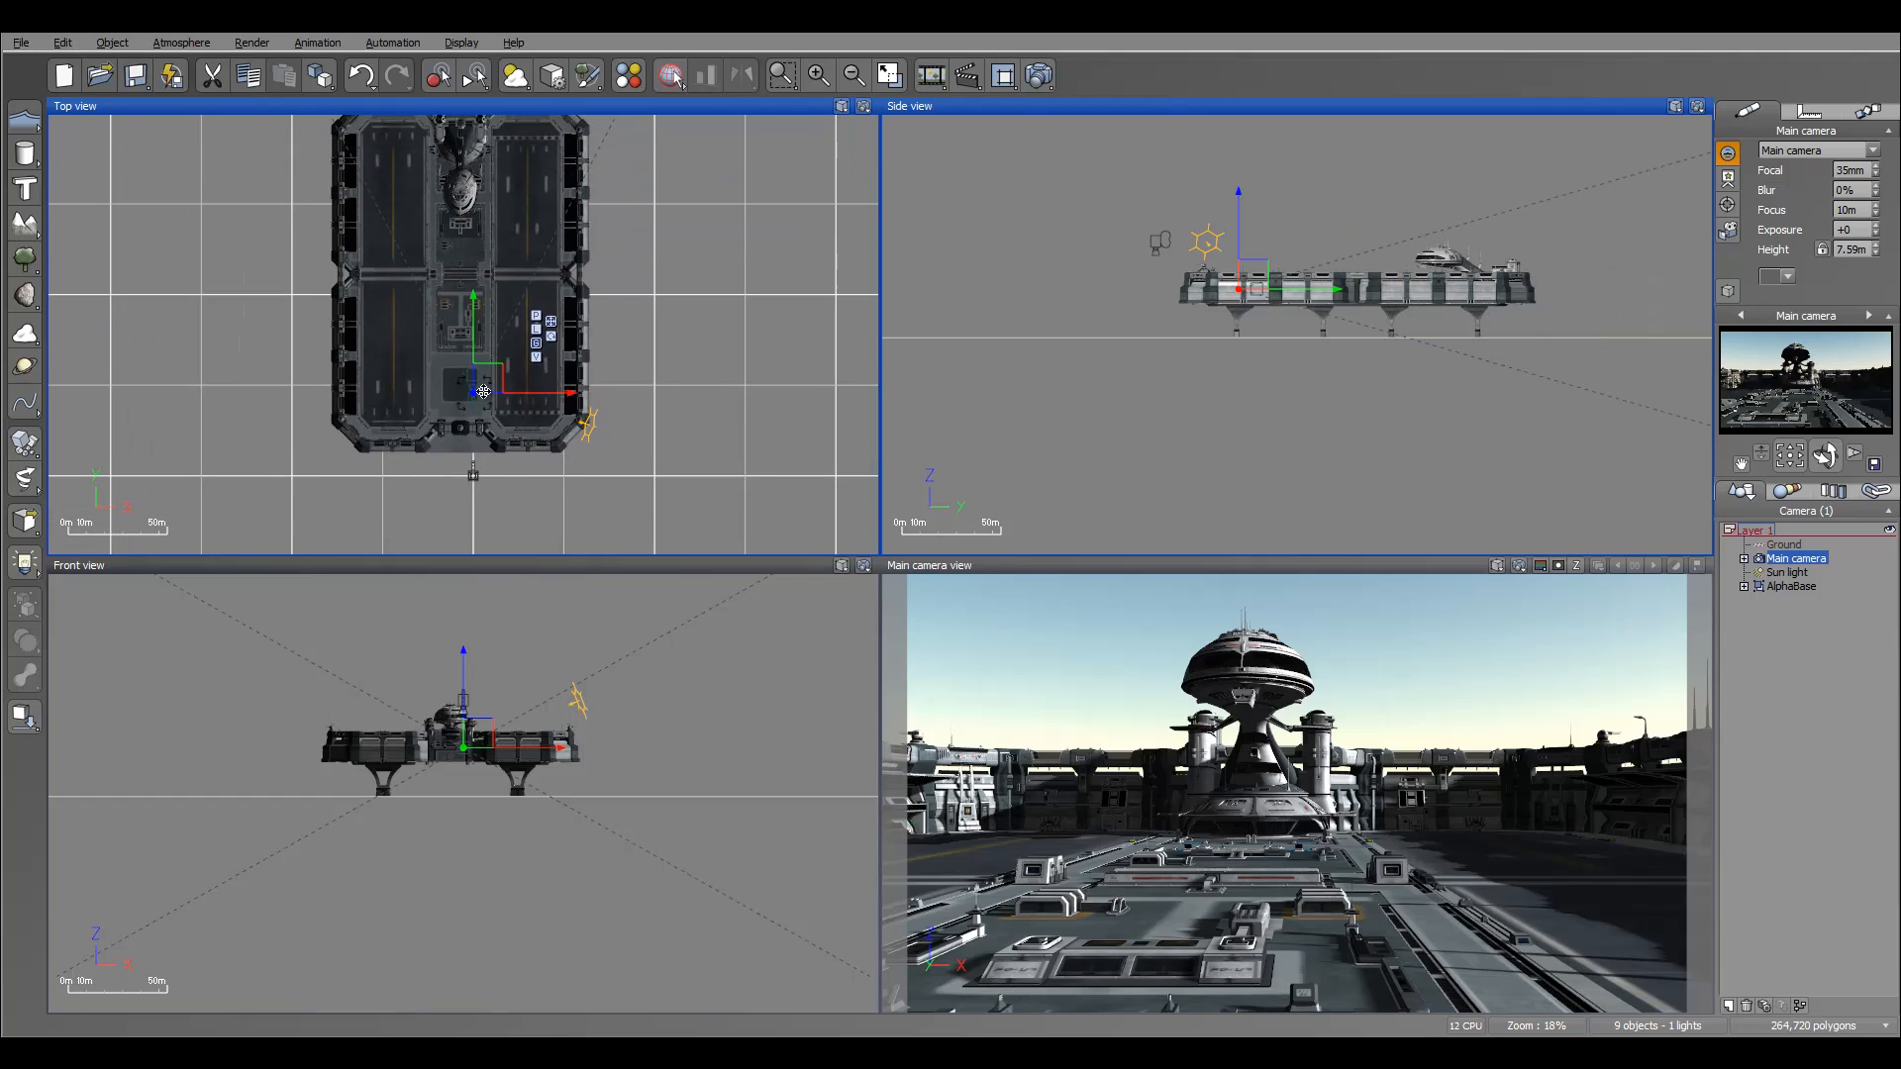
pyautogui.moveTo(483, 392); pyautogui.dragTo(545, 315)
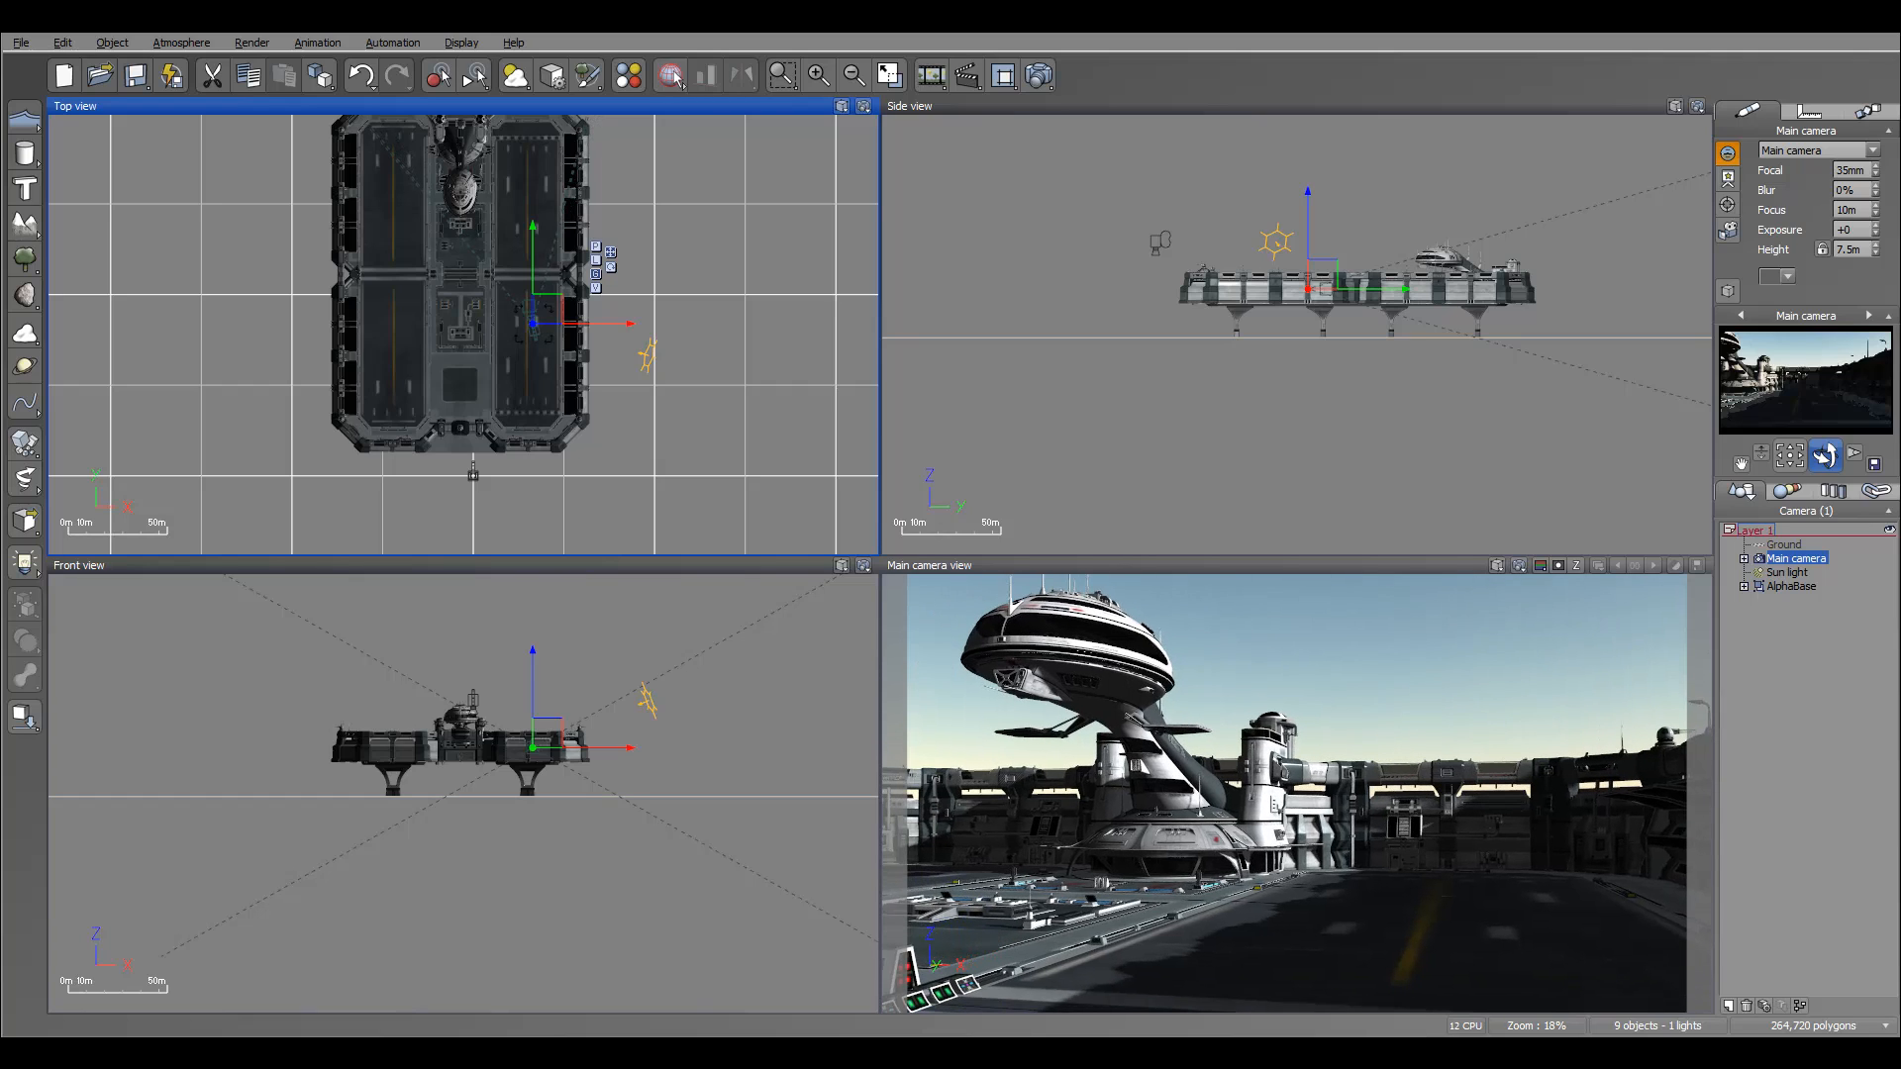
# Turn the main camera toward the tower, move it slightly back, and tilt it up to show more sky.
pyautogui.moveTo(1824, 455); pyautogui.dragTo(1817, 449)
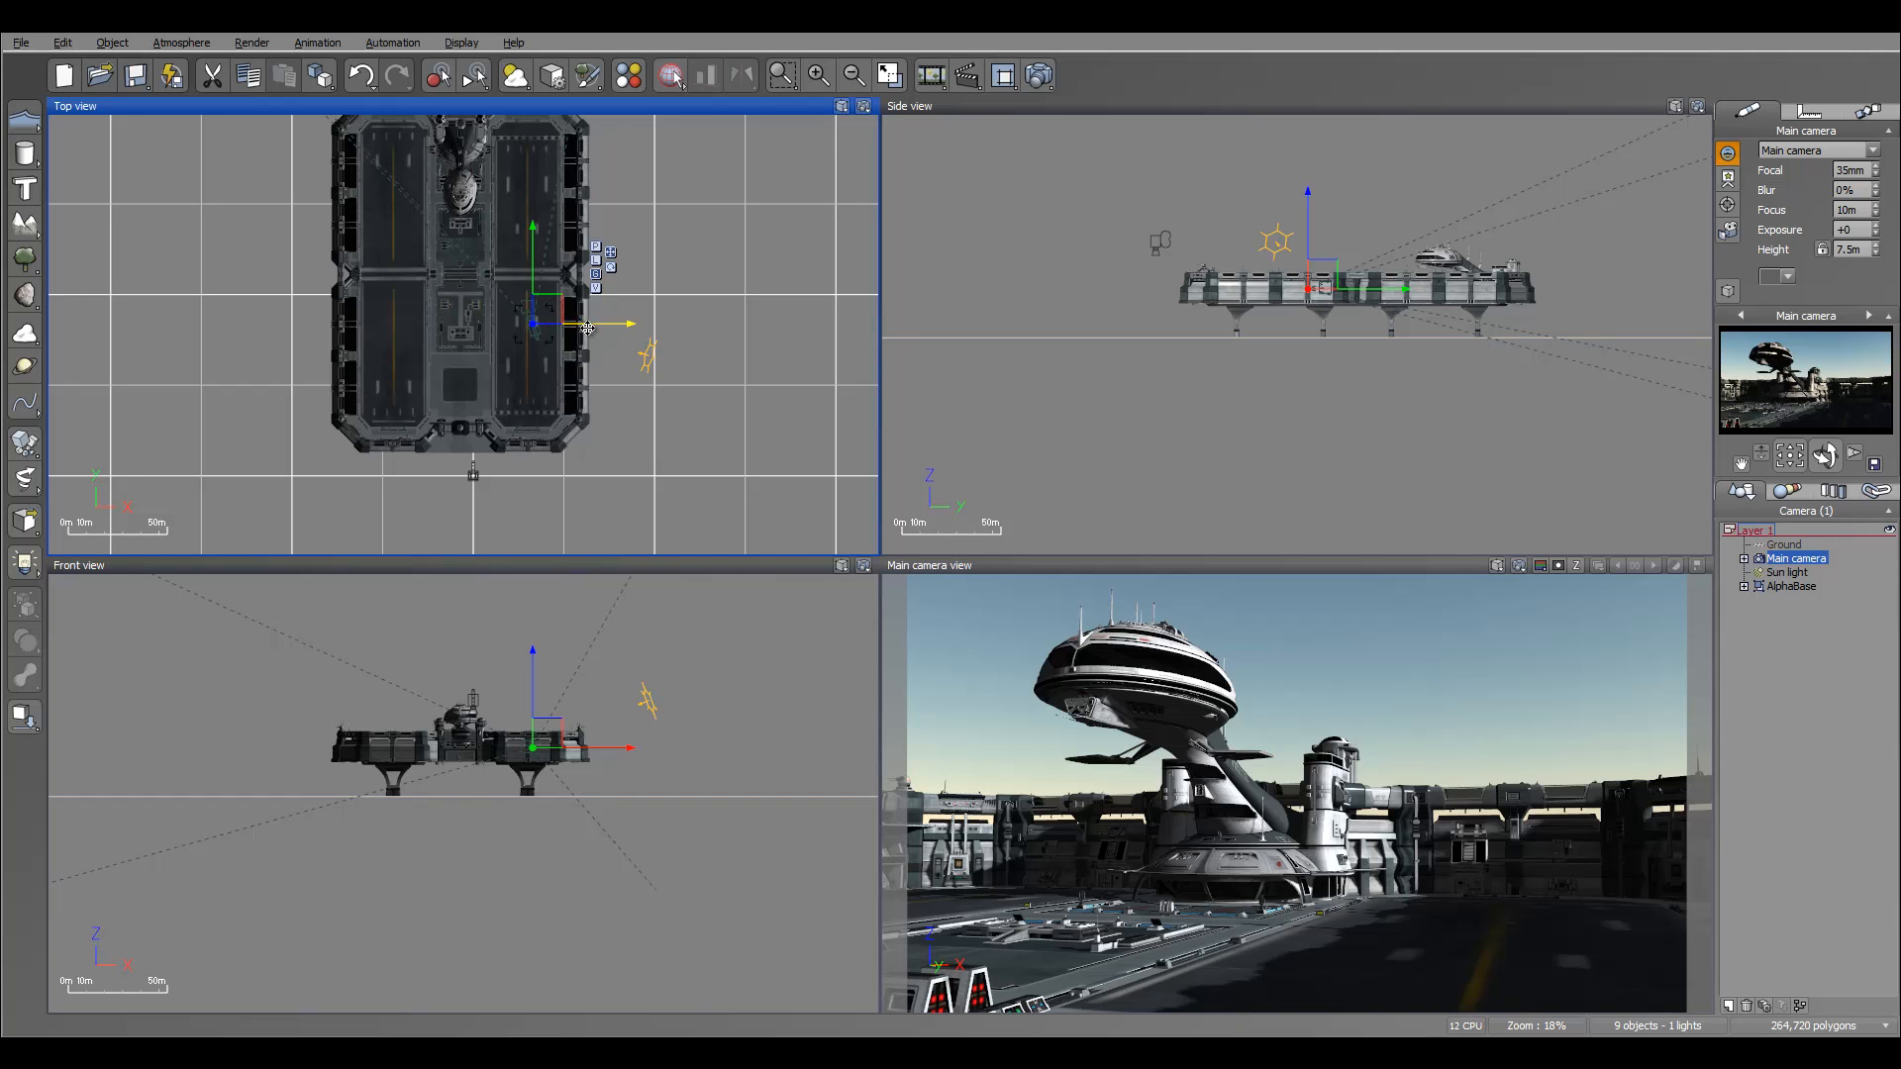
pyautogui.moveTo(553, 326)
pyautogui.mouseDown()
pyautogui.moveTo(549, 362)
pyautogui.moveTo(553, 346)
pyautogui.mouseUp()
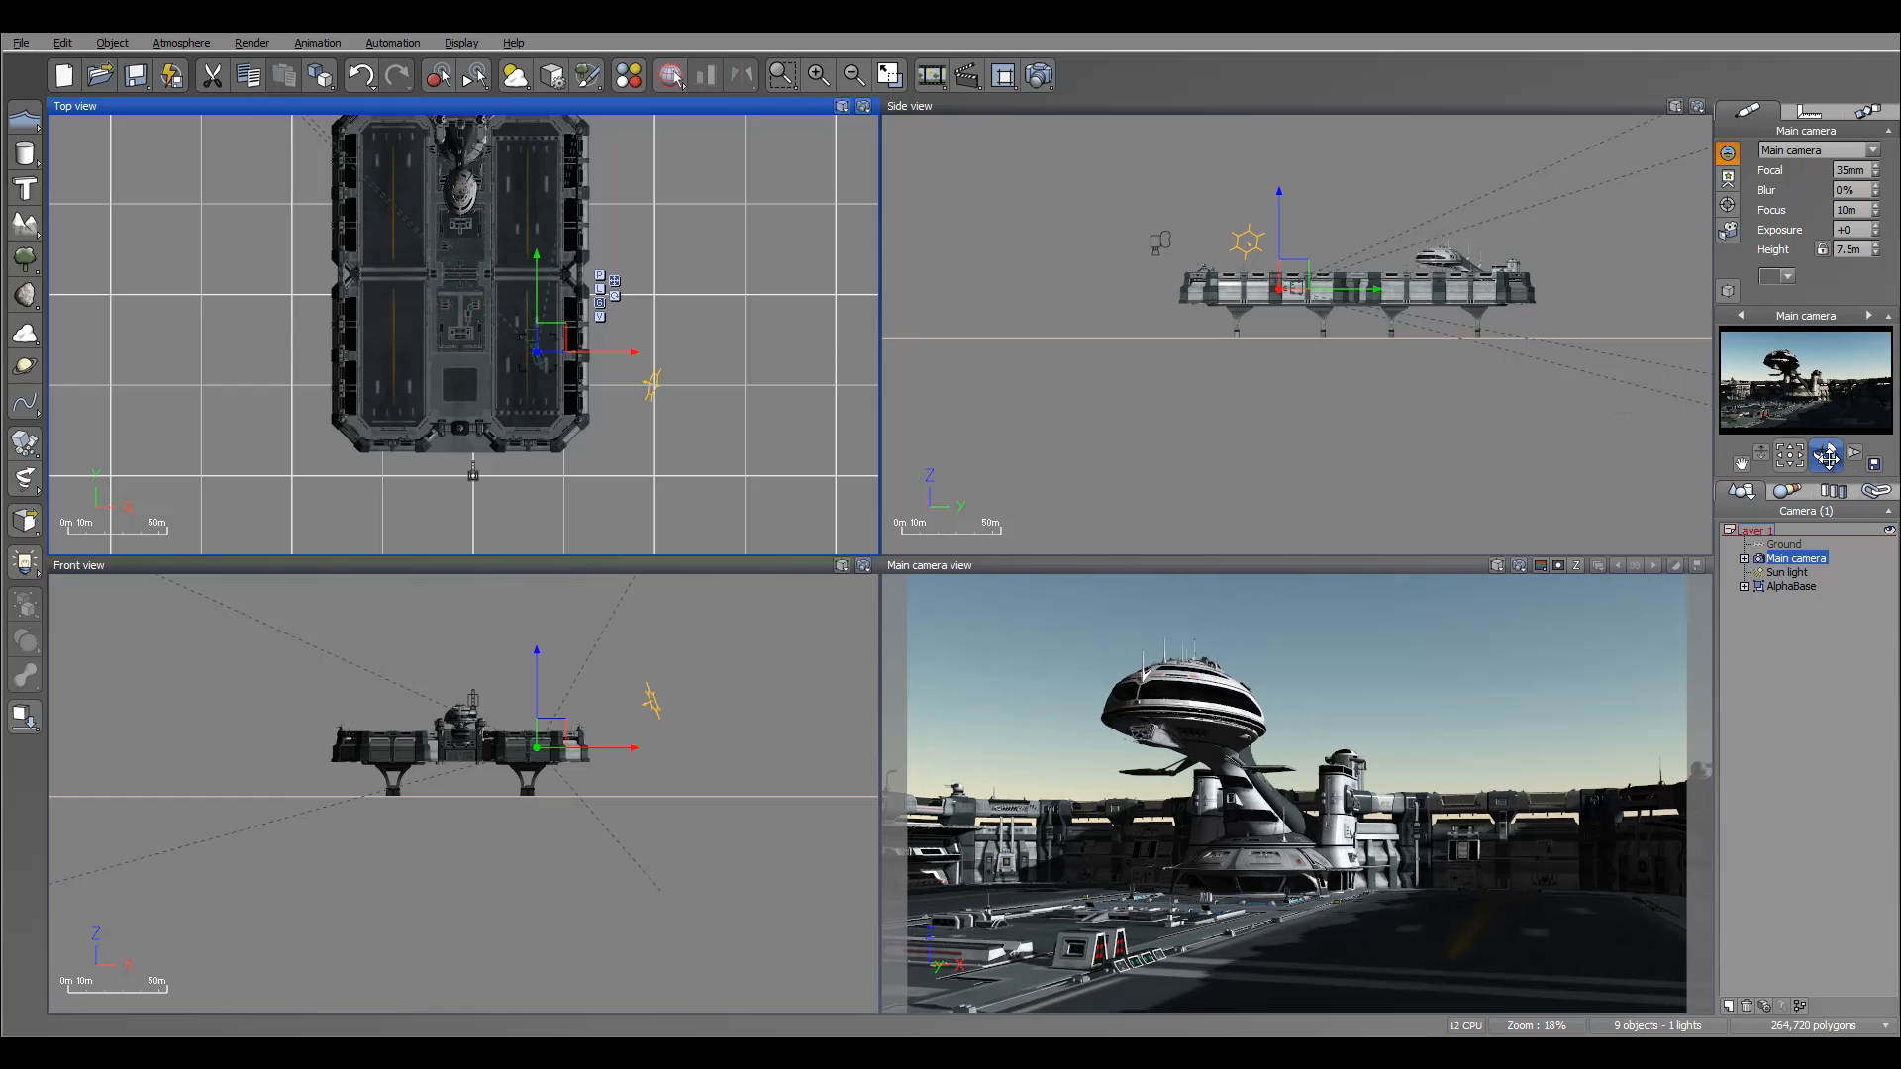
pyautogui.moveTo(1828, 456); pyautogui.dragTo(1837, 438)
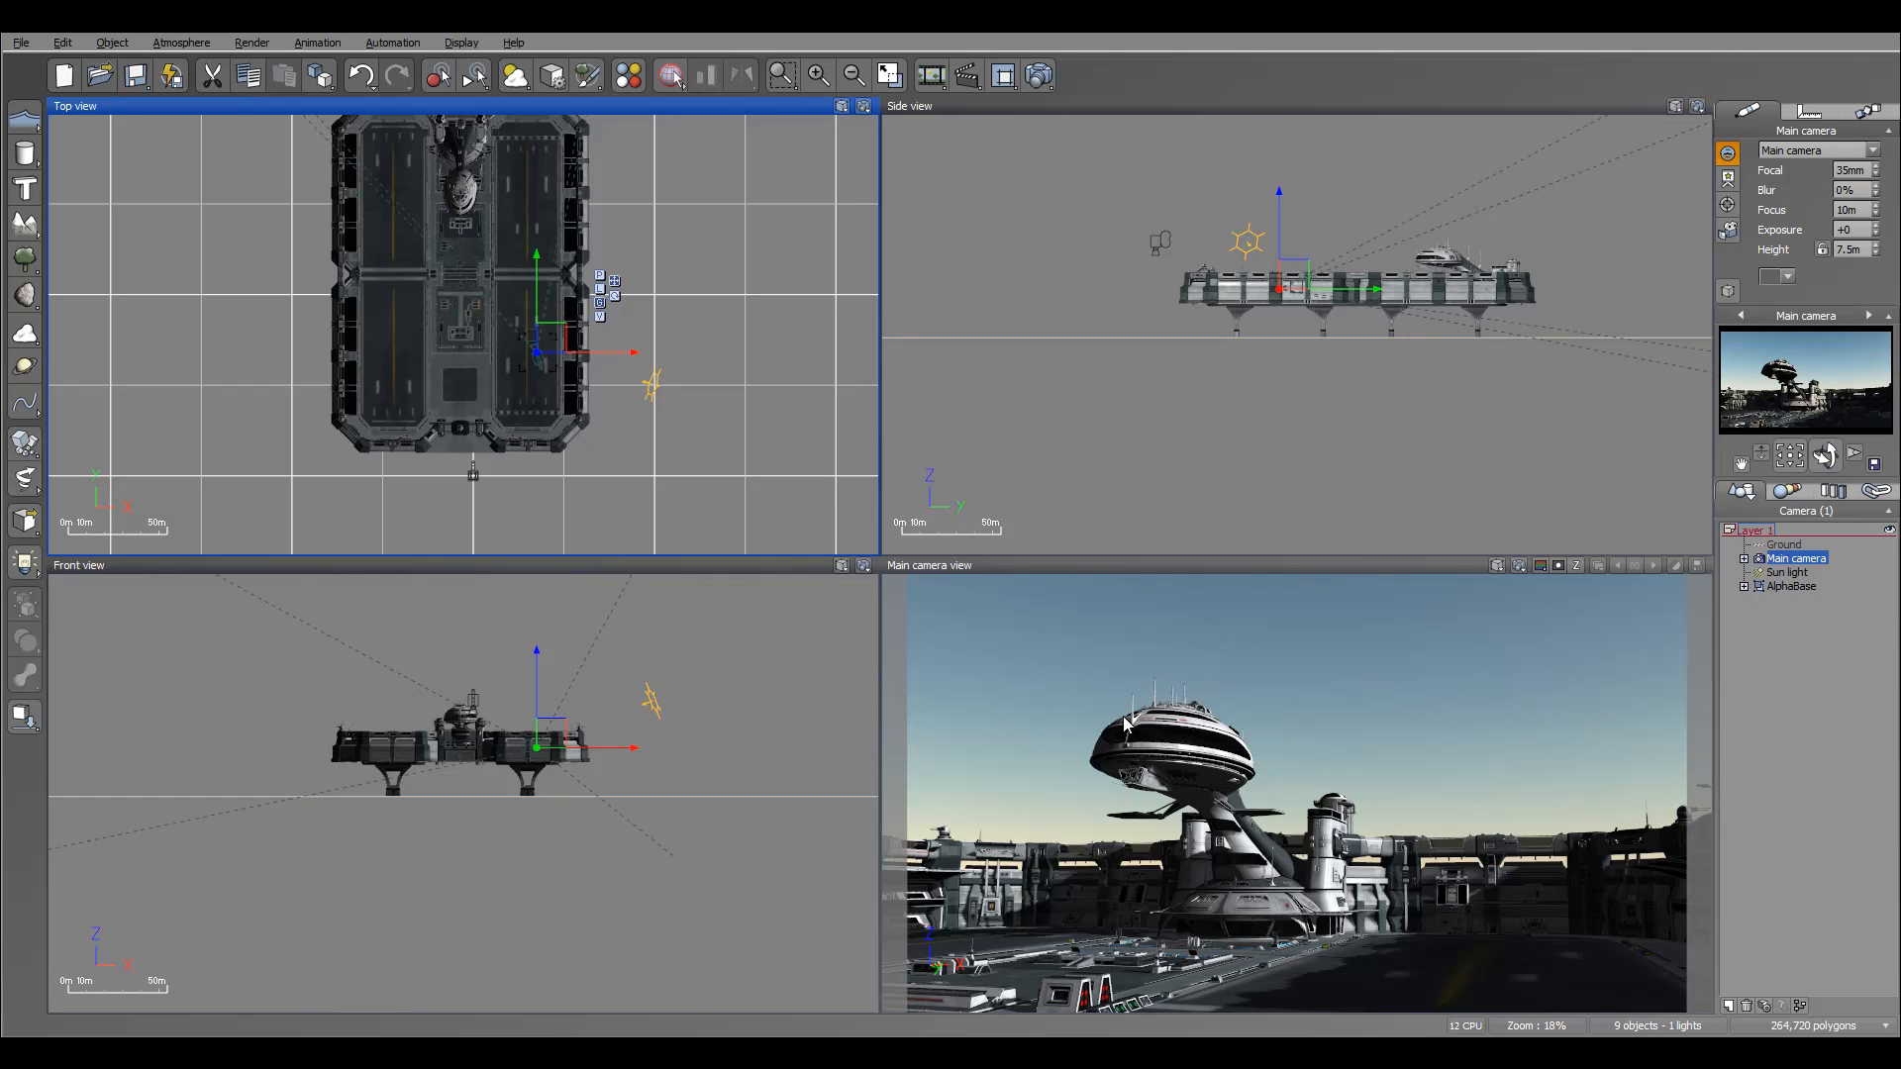
# Move the sun light behind the far end of the base and raise it so it backlights the tower.
pyautogui.moveTo(729, 267); pyautogui.dragTo(752, 391, button='right')
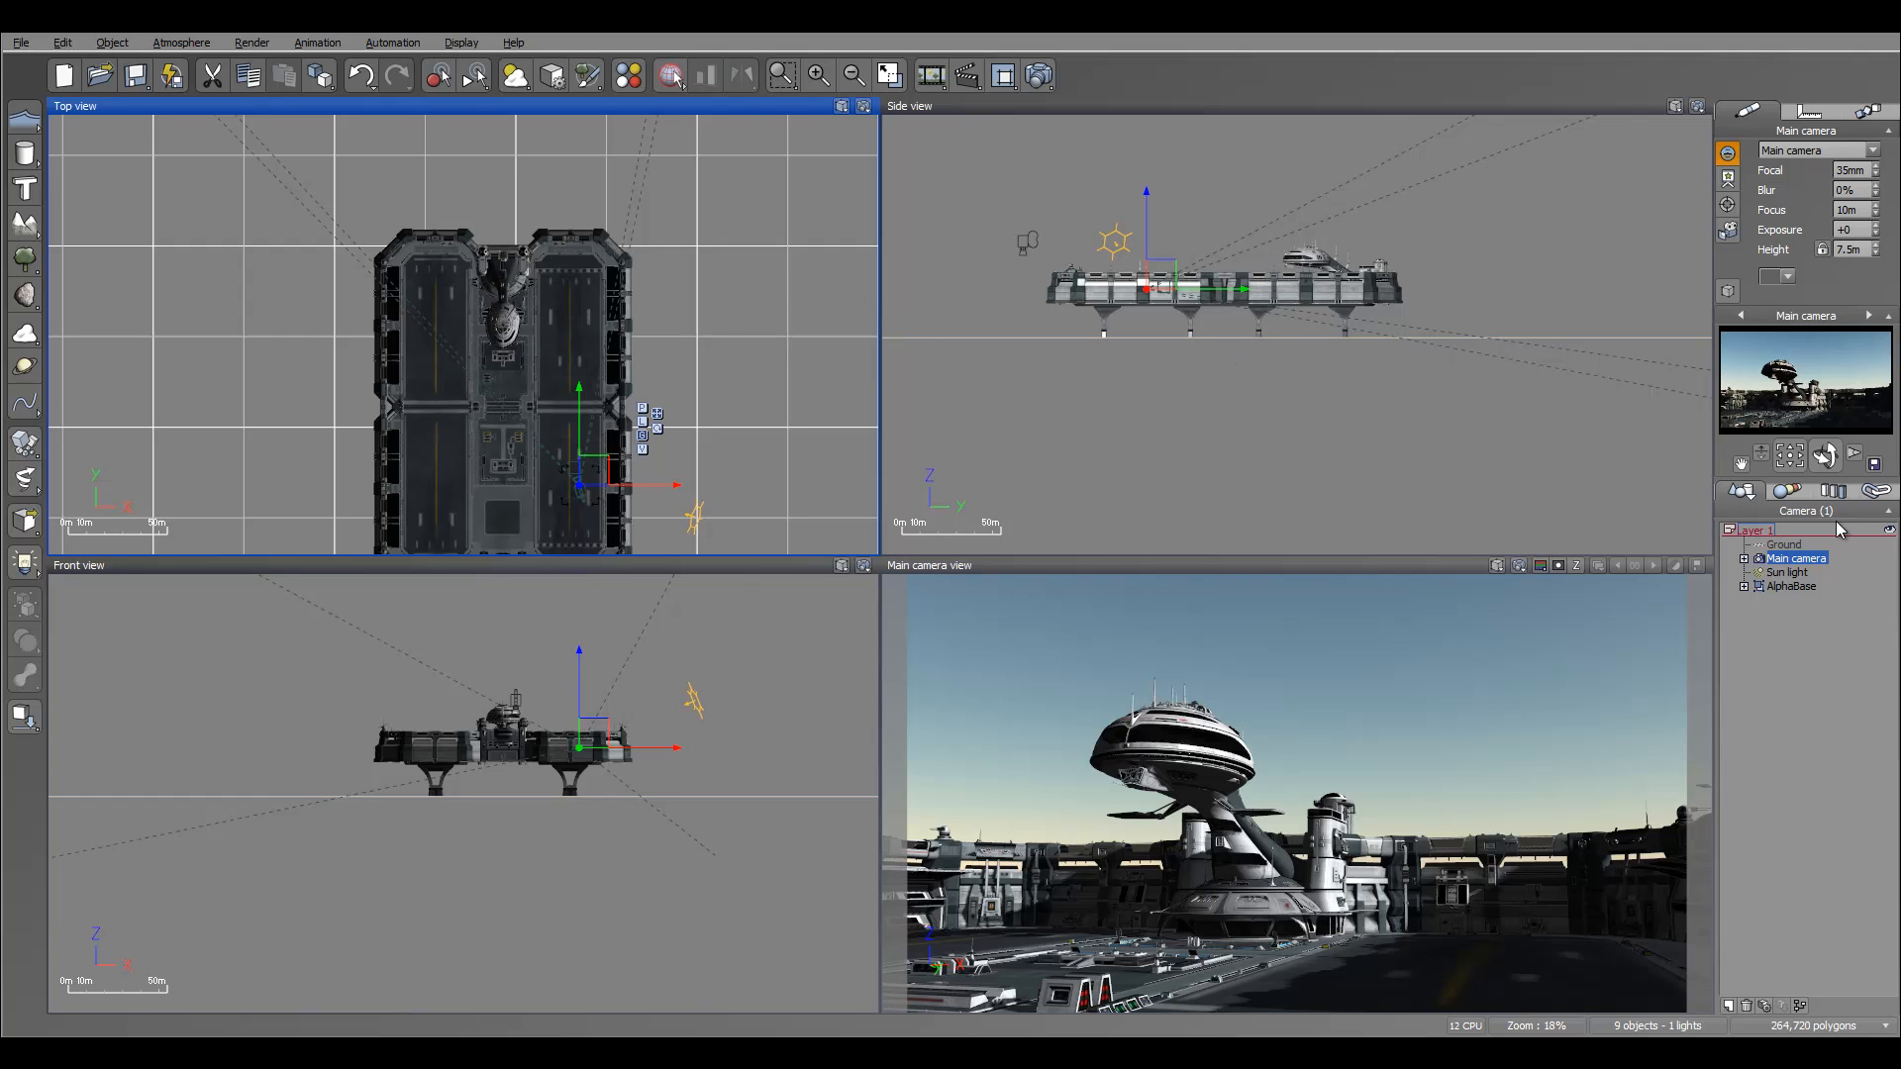
pyautogui.doubleClick(1794, 574)
pyautogui.moveTo(487, 416); pyautogui.dragTo(553, 576, button='right')
pyautogui.moveTo(548, 473); pyautogui.dragTo(407, 155)
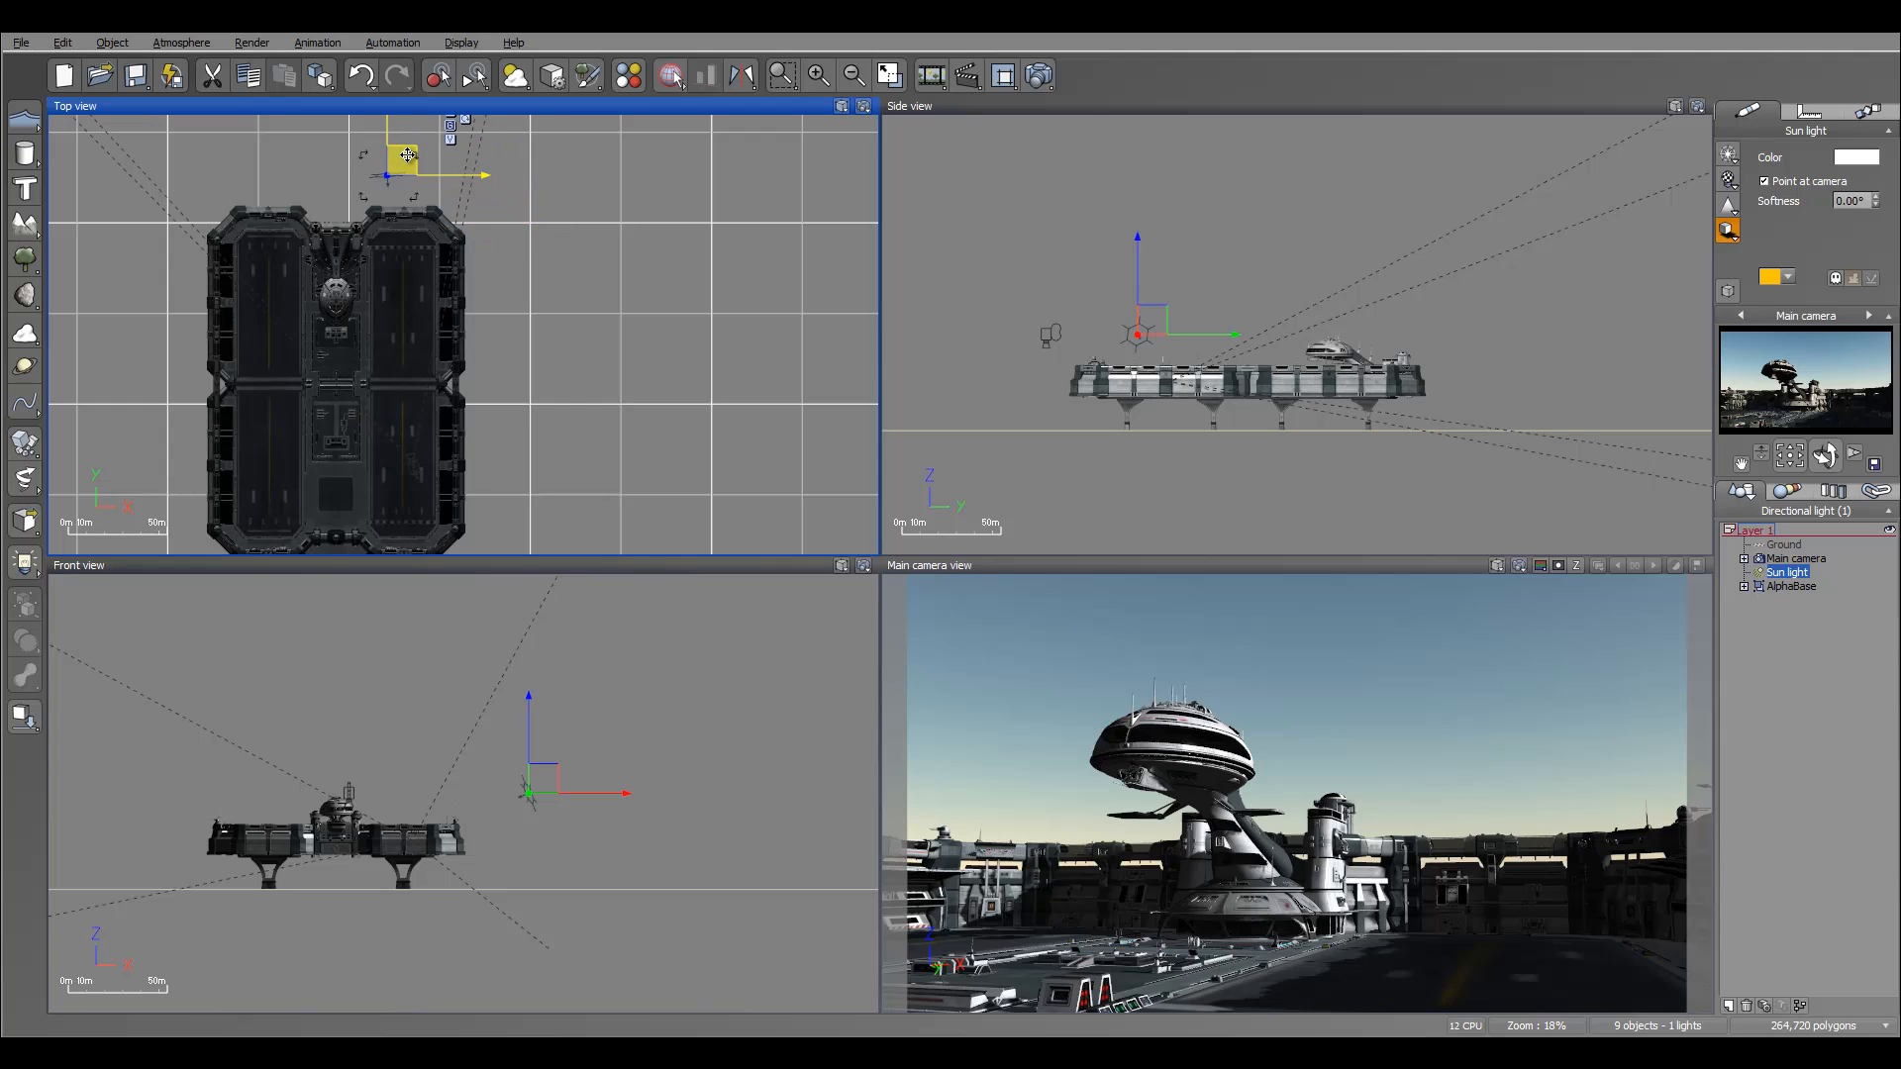
pyautogui.click(1479, 299)
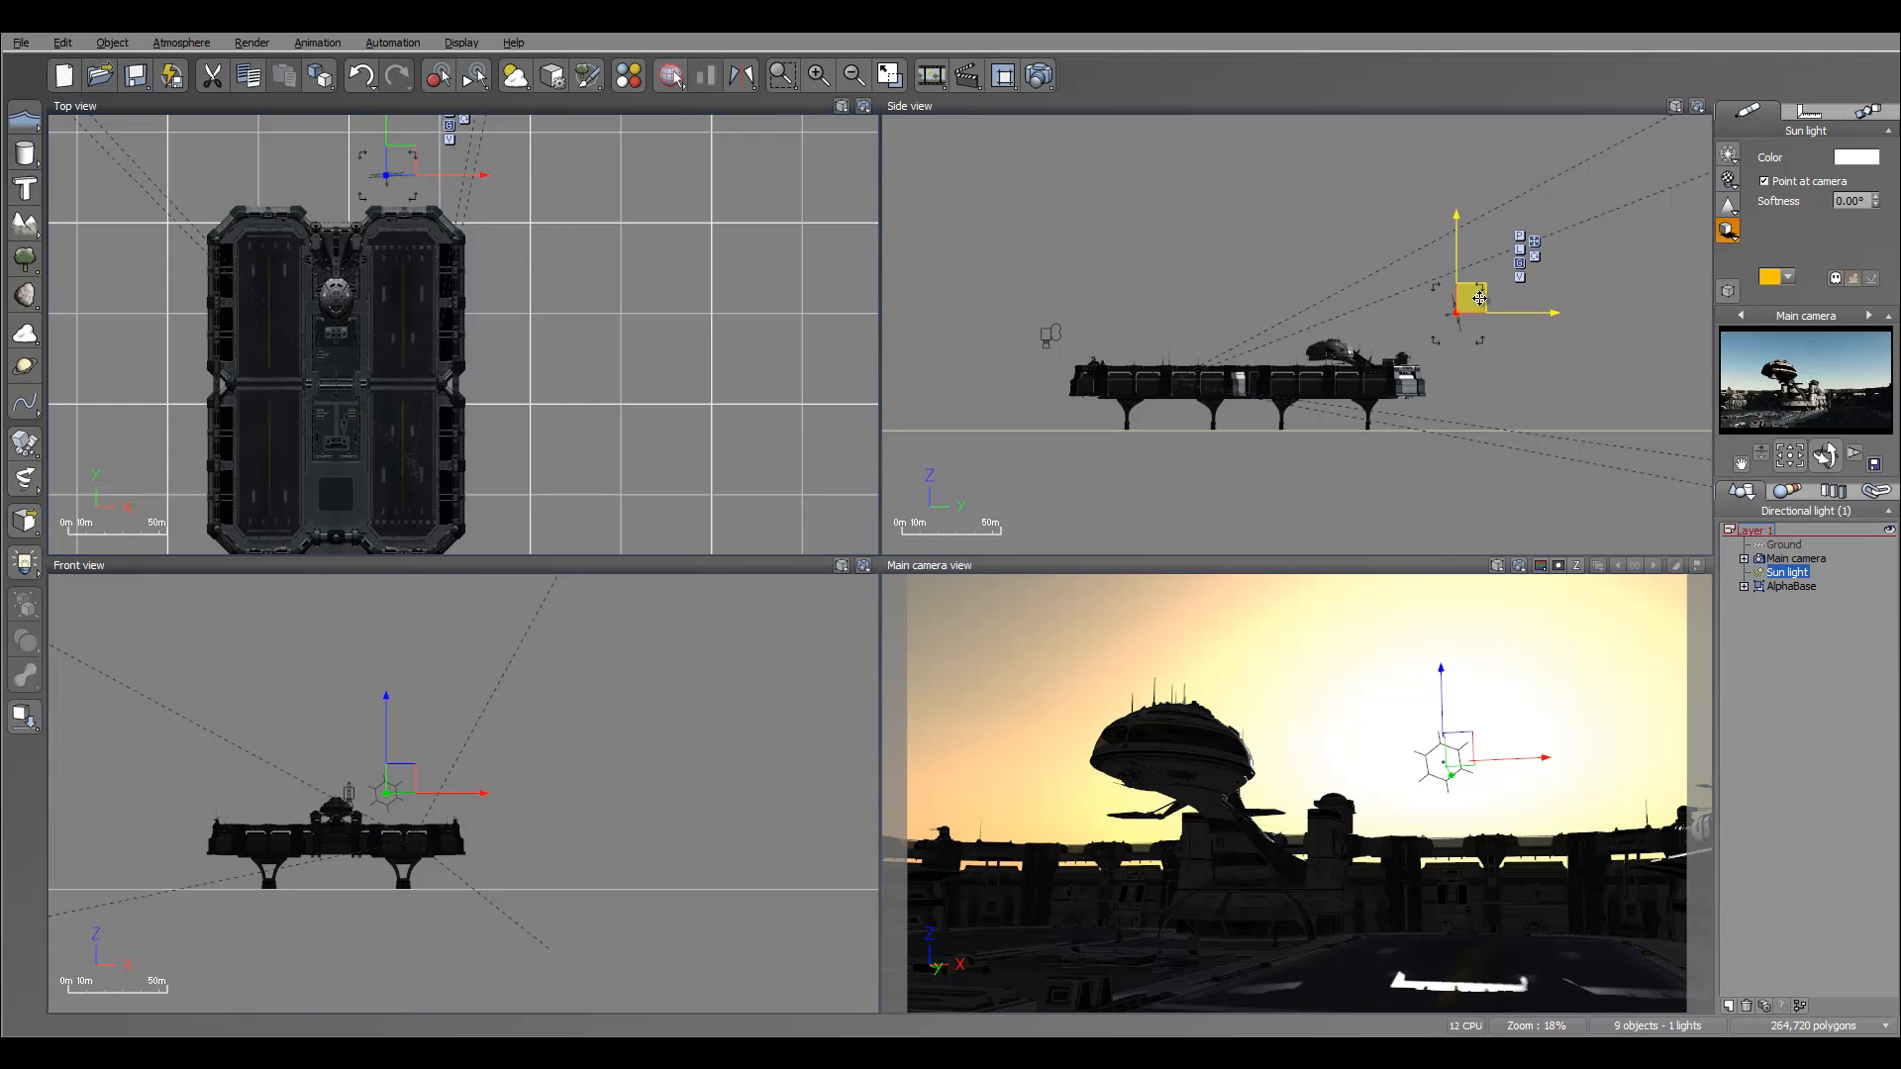
pyautogui.moveTo(1479, 299); pyautogui.dragTo(1477, 280)
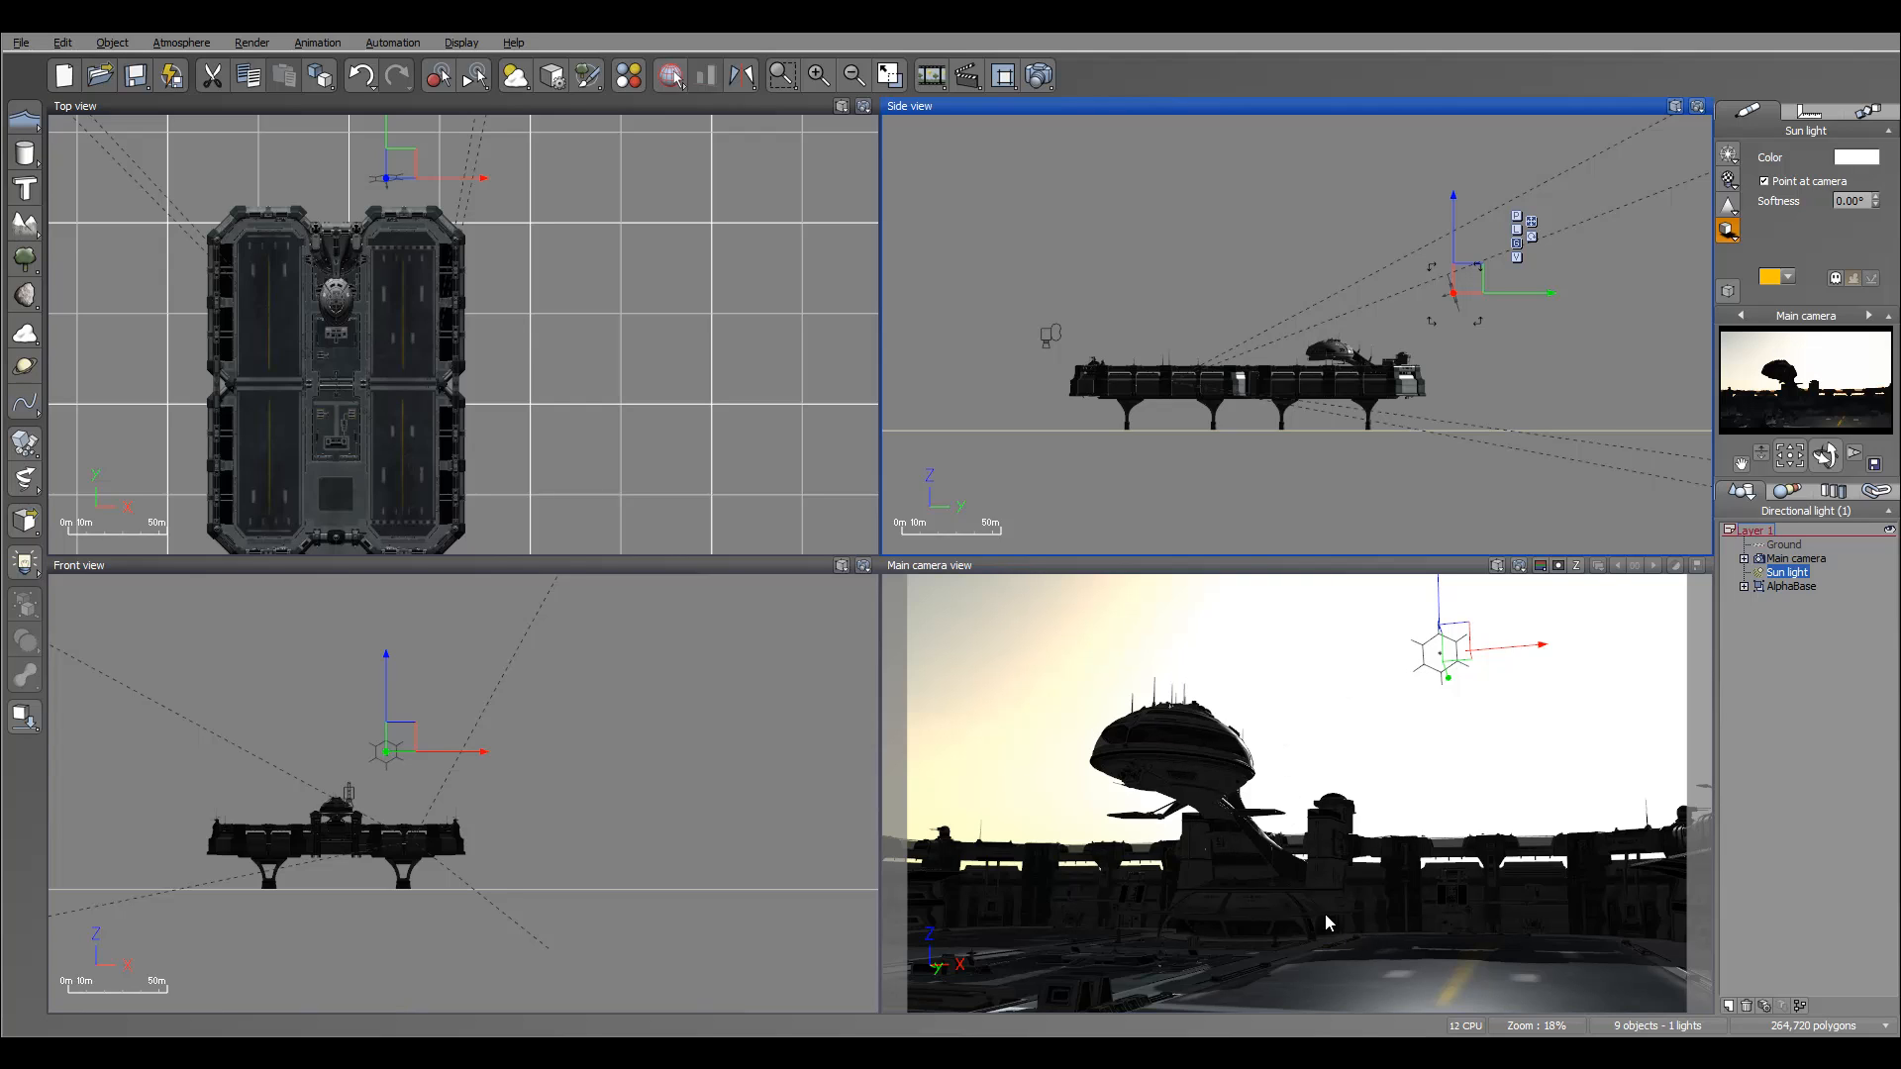
# Add a quadratic light and place it near the tower, low above the base's deck.
pyautogui.moveTo(354, 325); pyautogui.dragTo(453, 393, button='right')
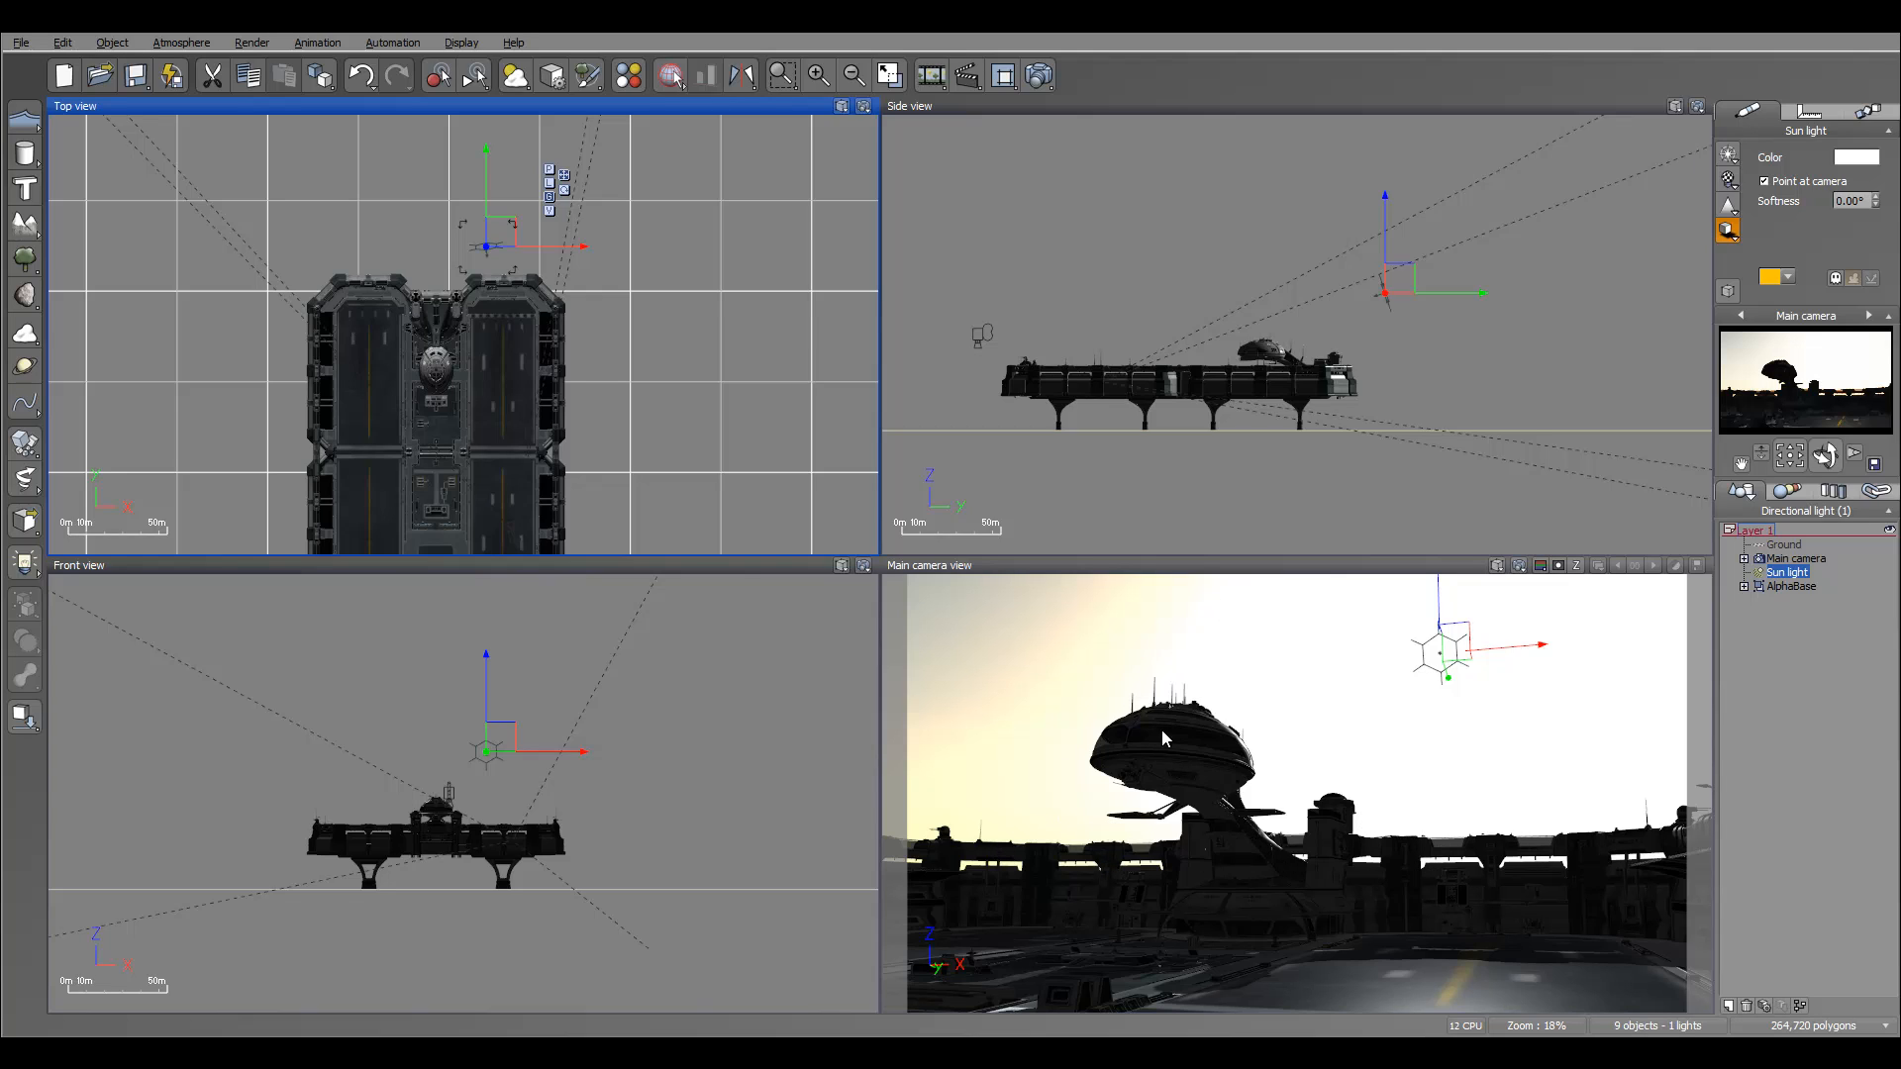
pyautogui.moveTo(472, 440); pyautogui.dragTo(613, 393, button='right')
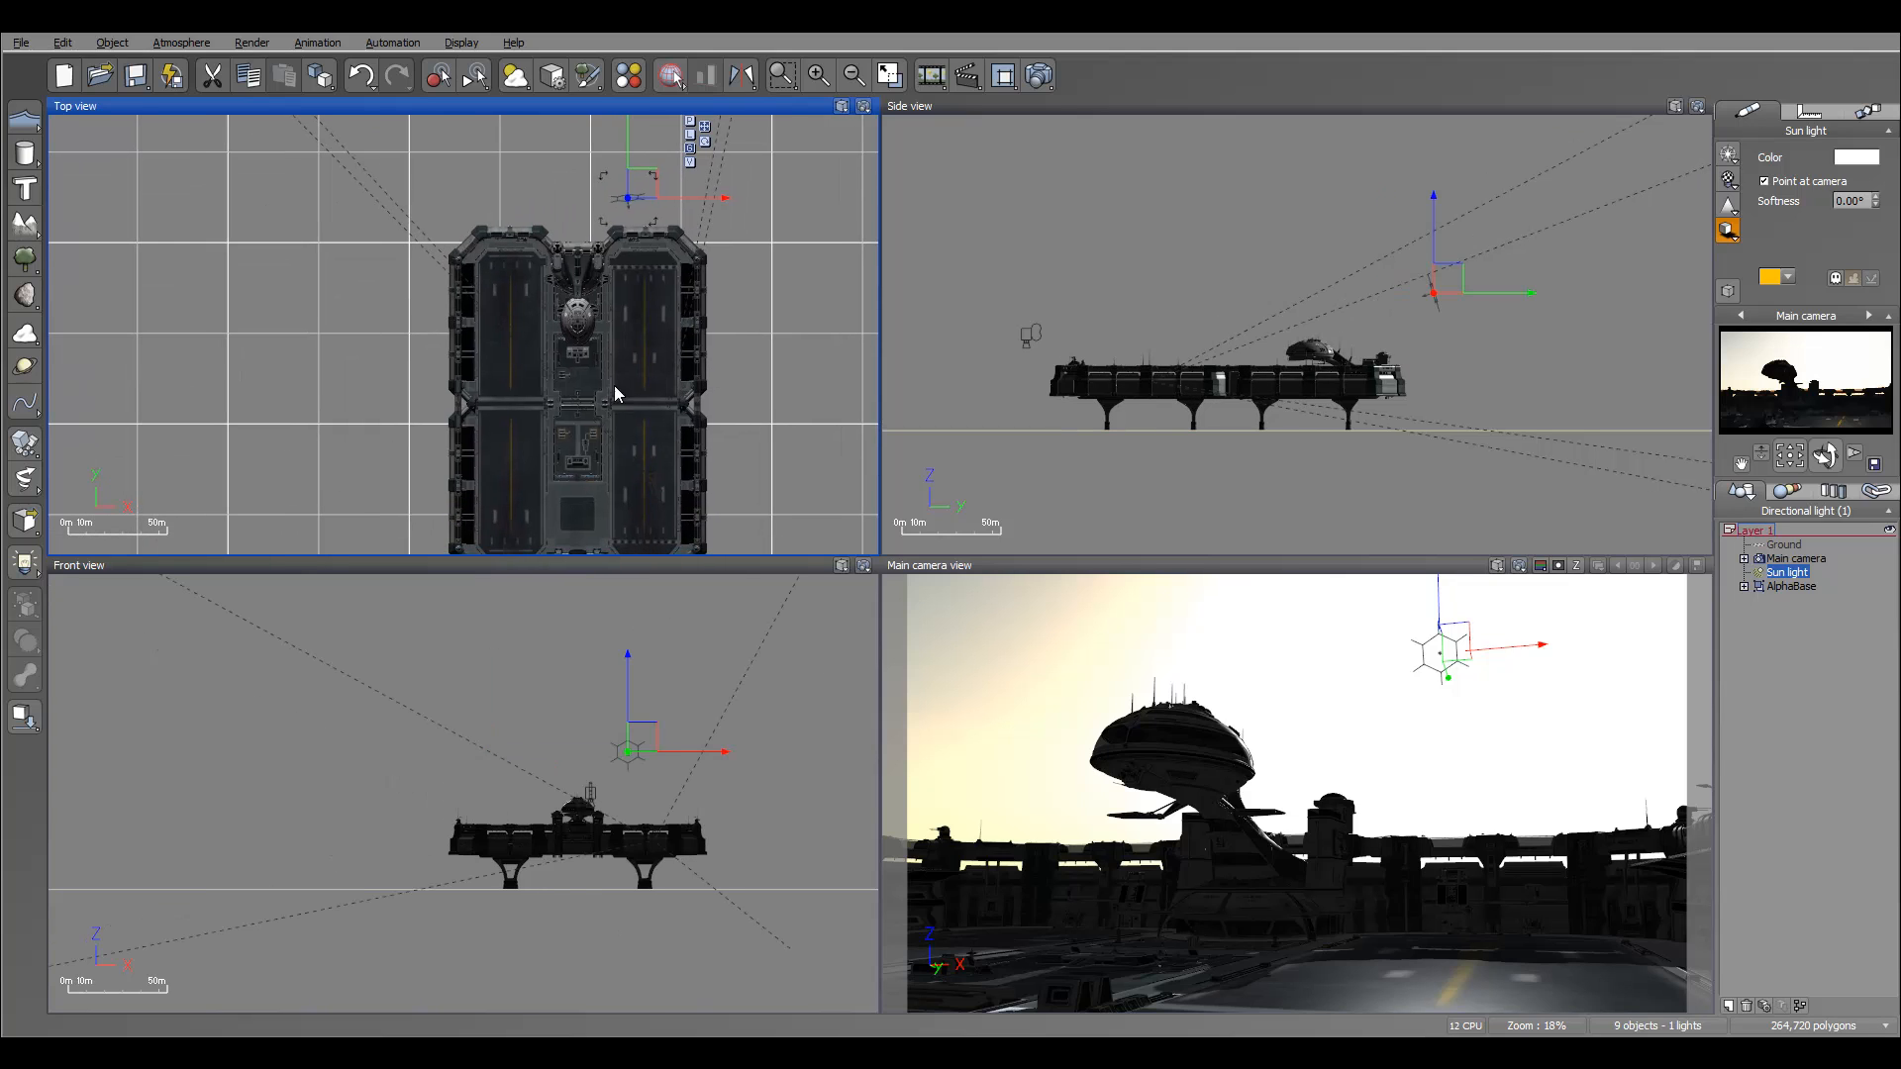
pyautogui.click(25, 561)
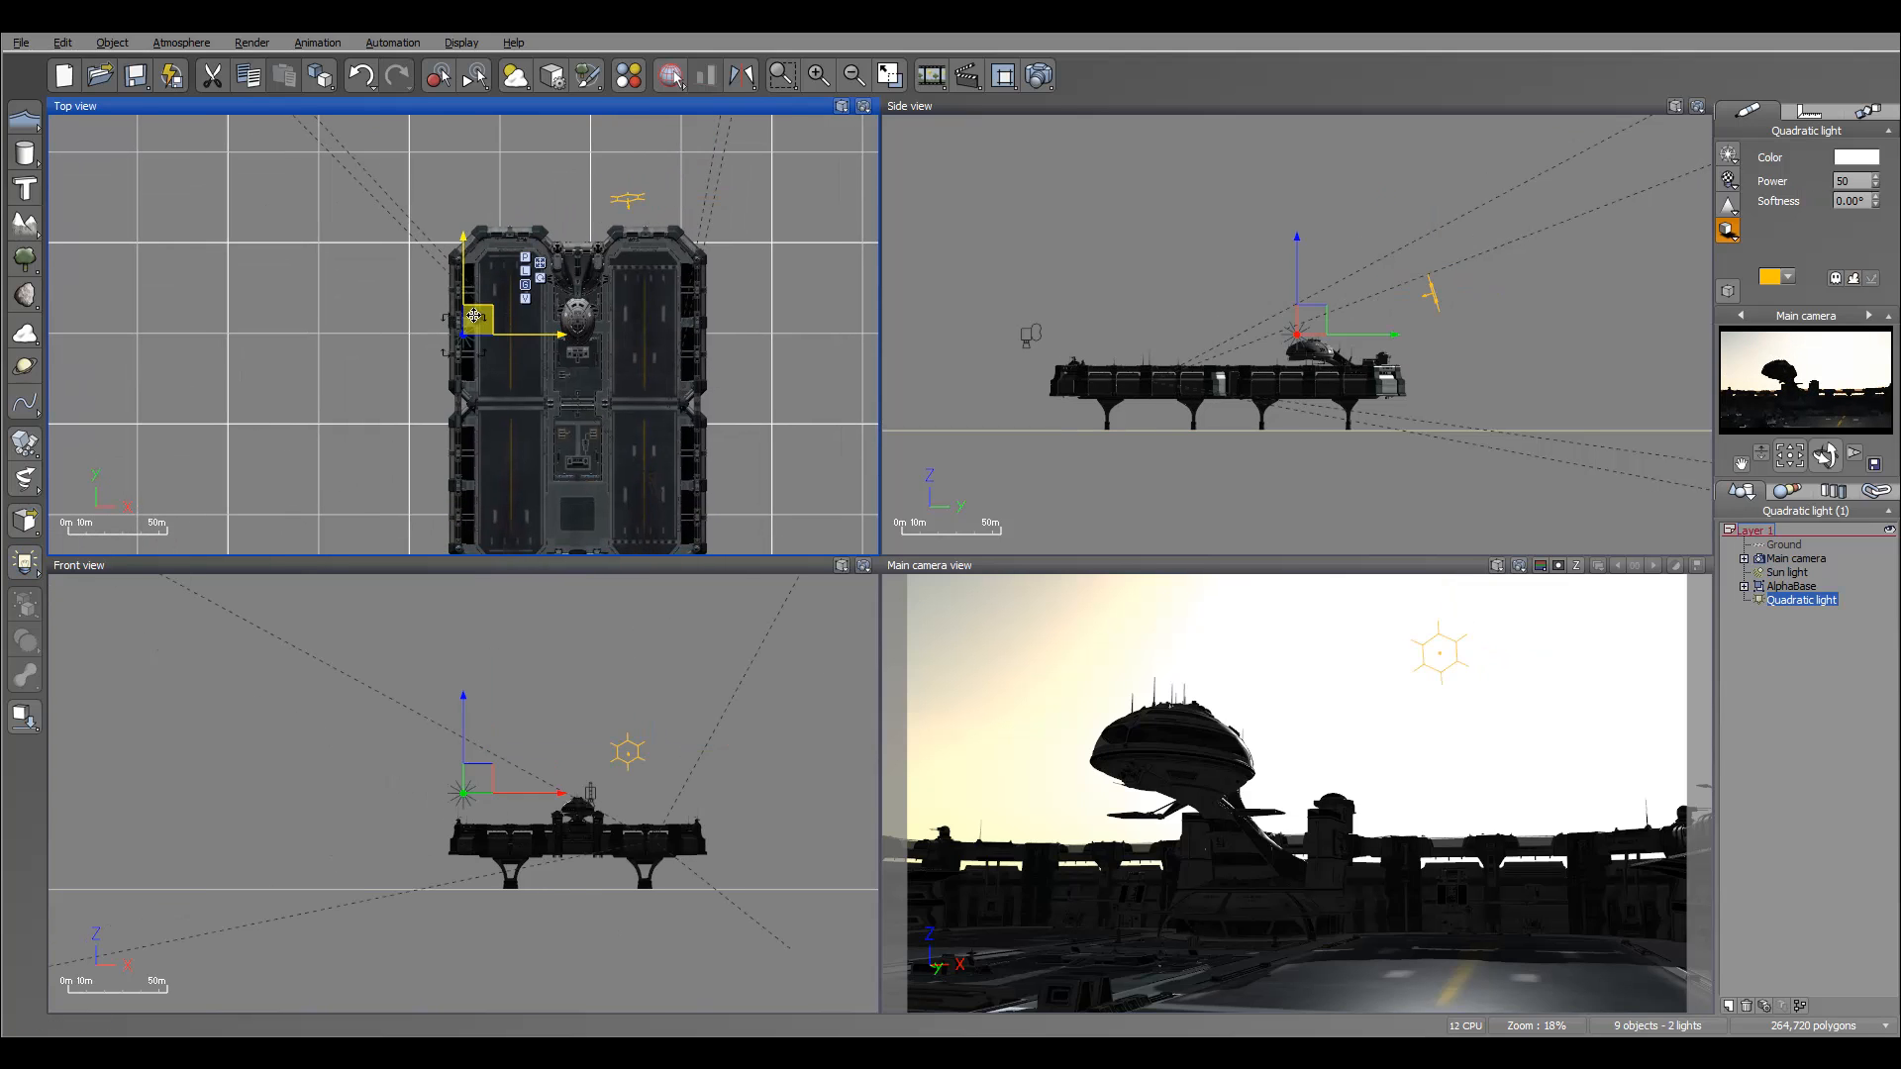
pyautogui.moveTo(550, 329); pyautogui.dragTo(551, 329)
pyautogui.moveTo(1303, 327); pyautogui.dragTo(1303, 354)
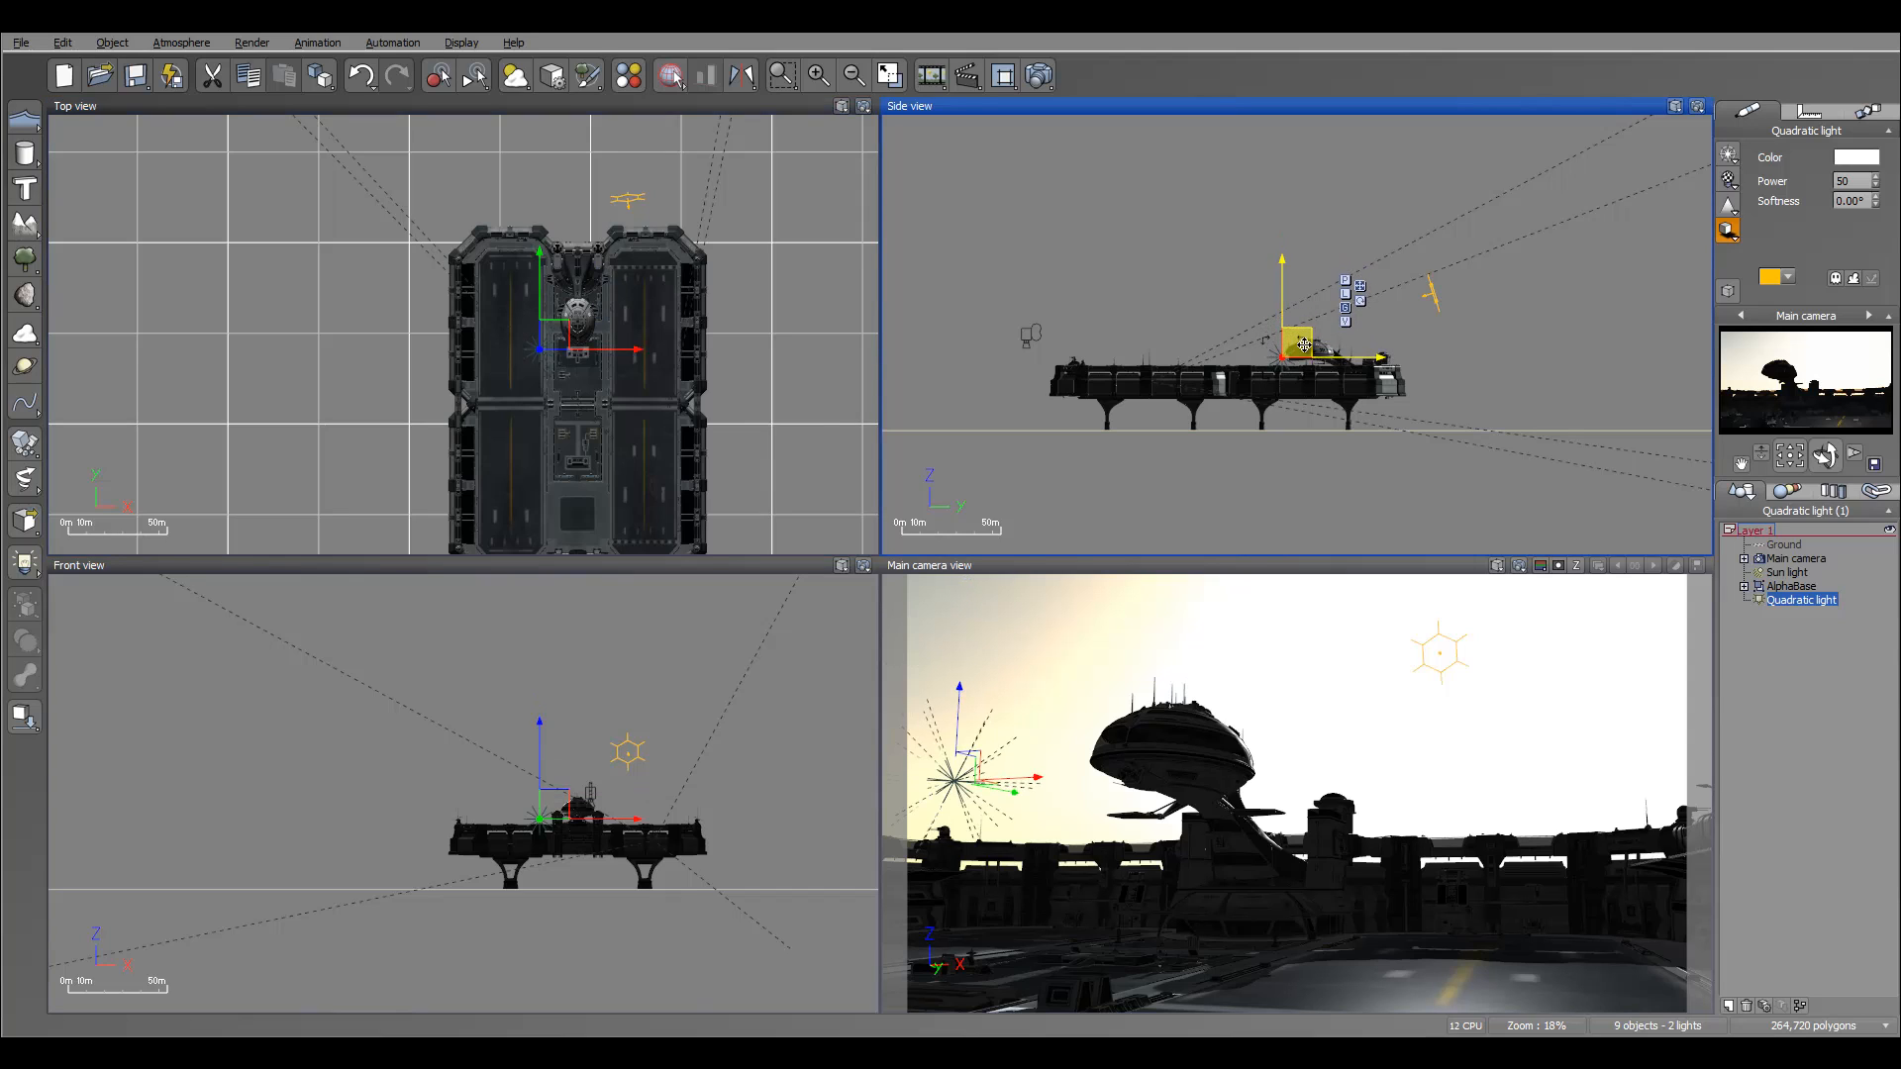
# Set the quadratic light's power to 230 and fine-tune its position beside the tower.
pyautogui.click(550, 342)
pyautogui.moveTo(550, 342); pyautogui.dragTo(535, 344)
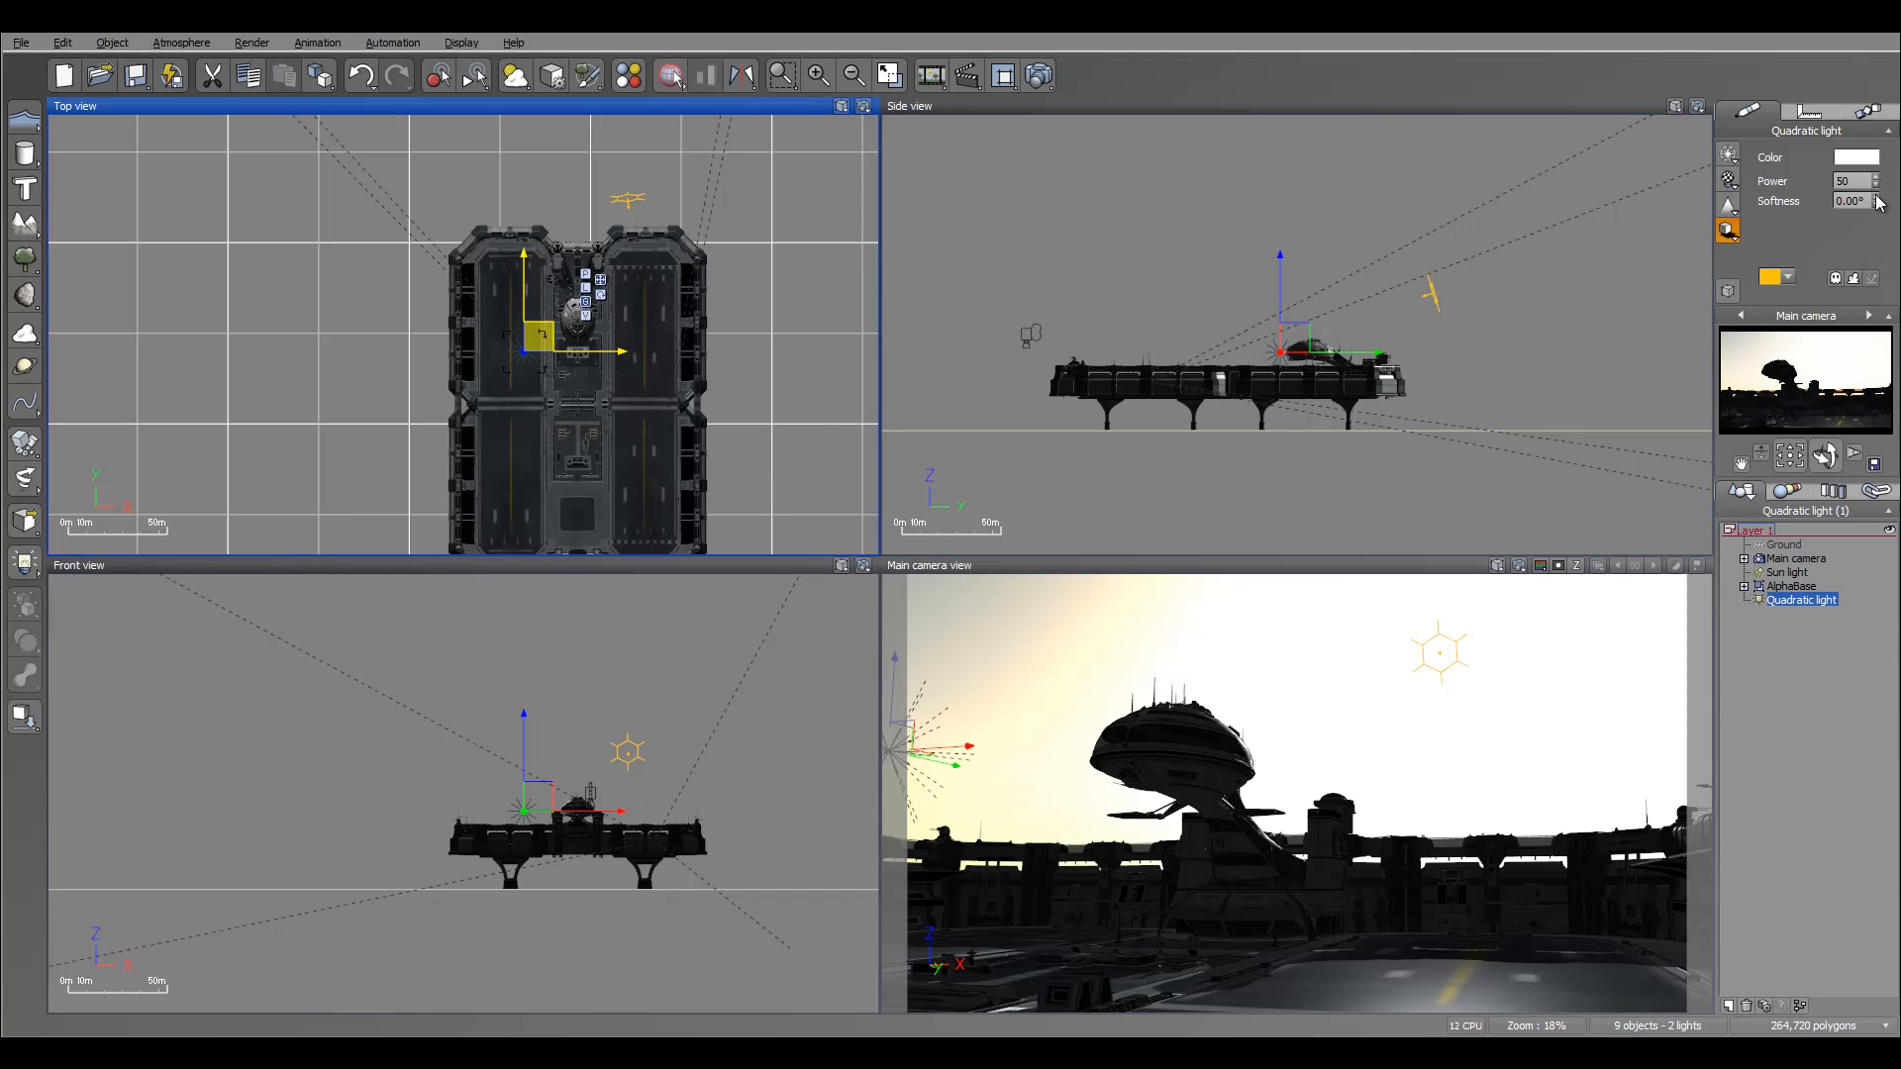
pyautogui.moveTo(1875, 184); pyautogui.dragTo(1875, 114)
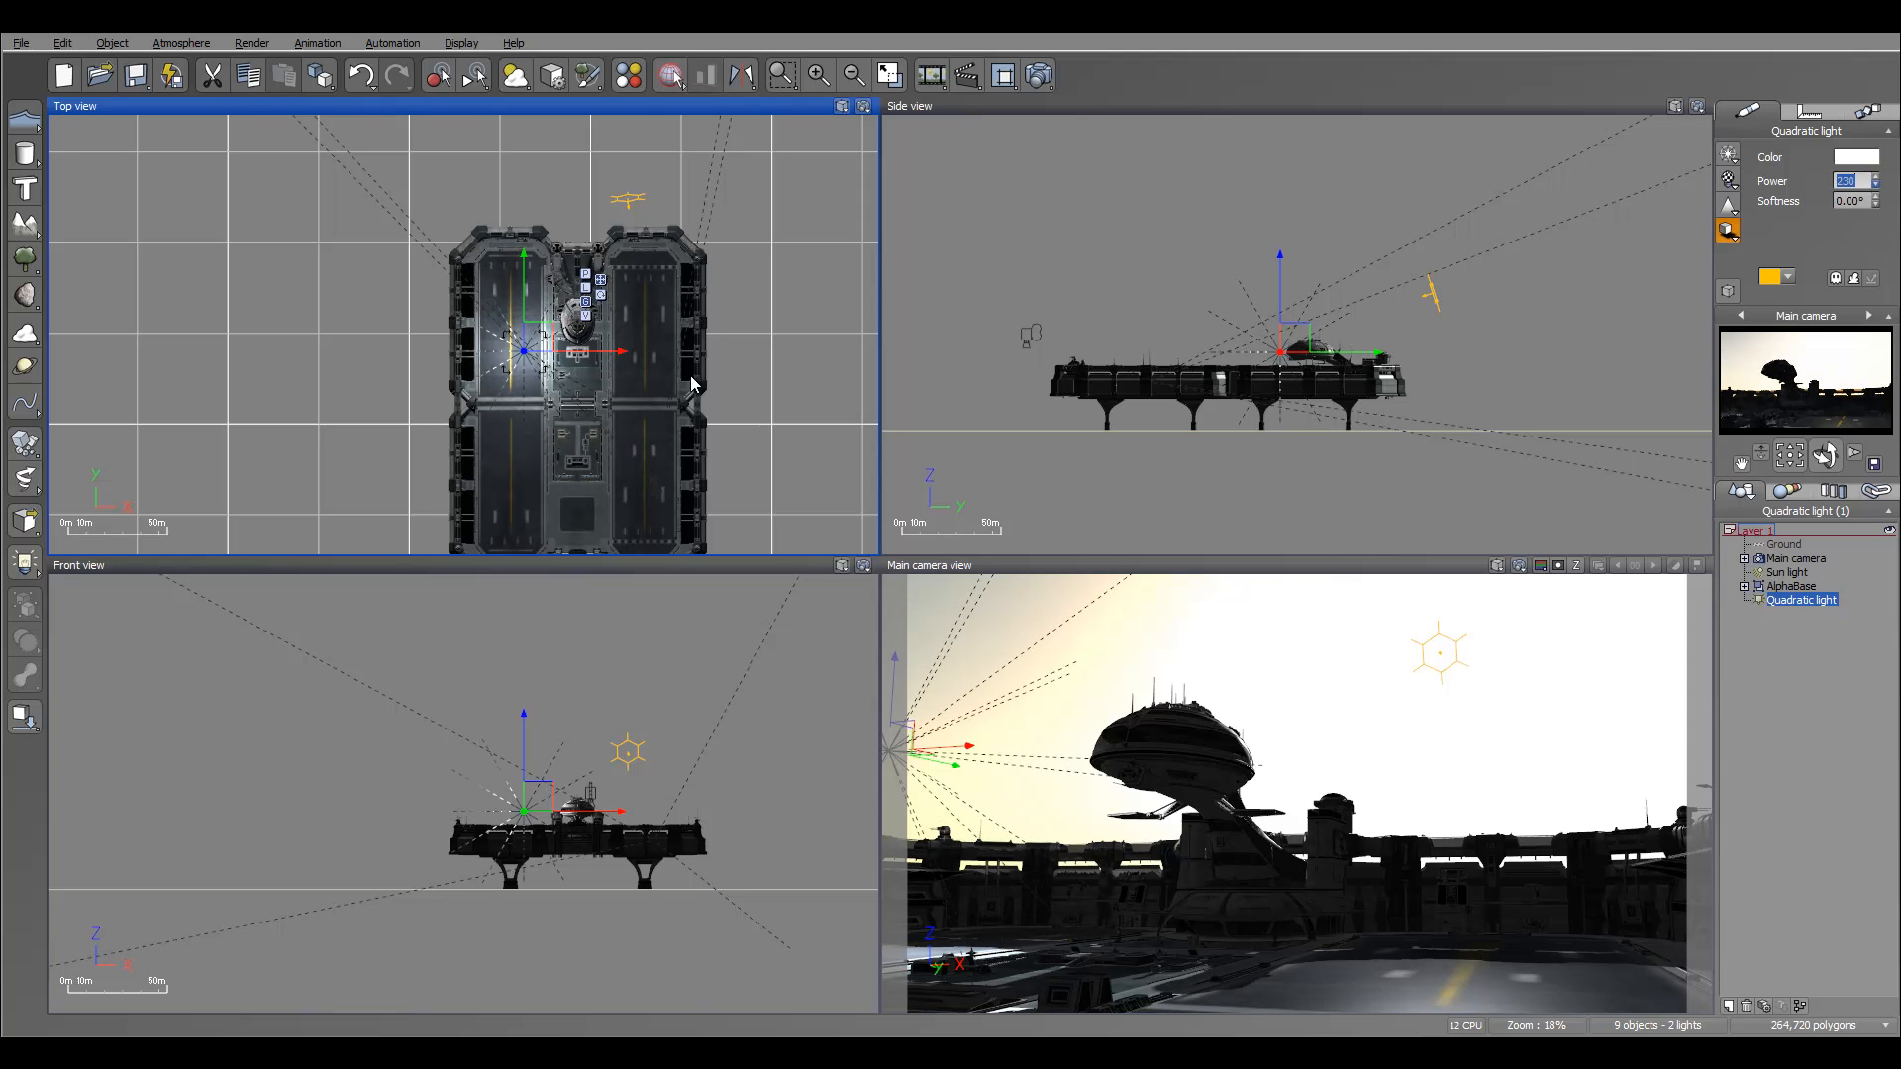
pyautogui.moveTo(527, 342); pyautogui.dragTo(545, 344)
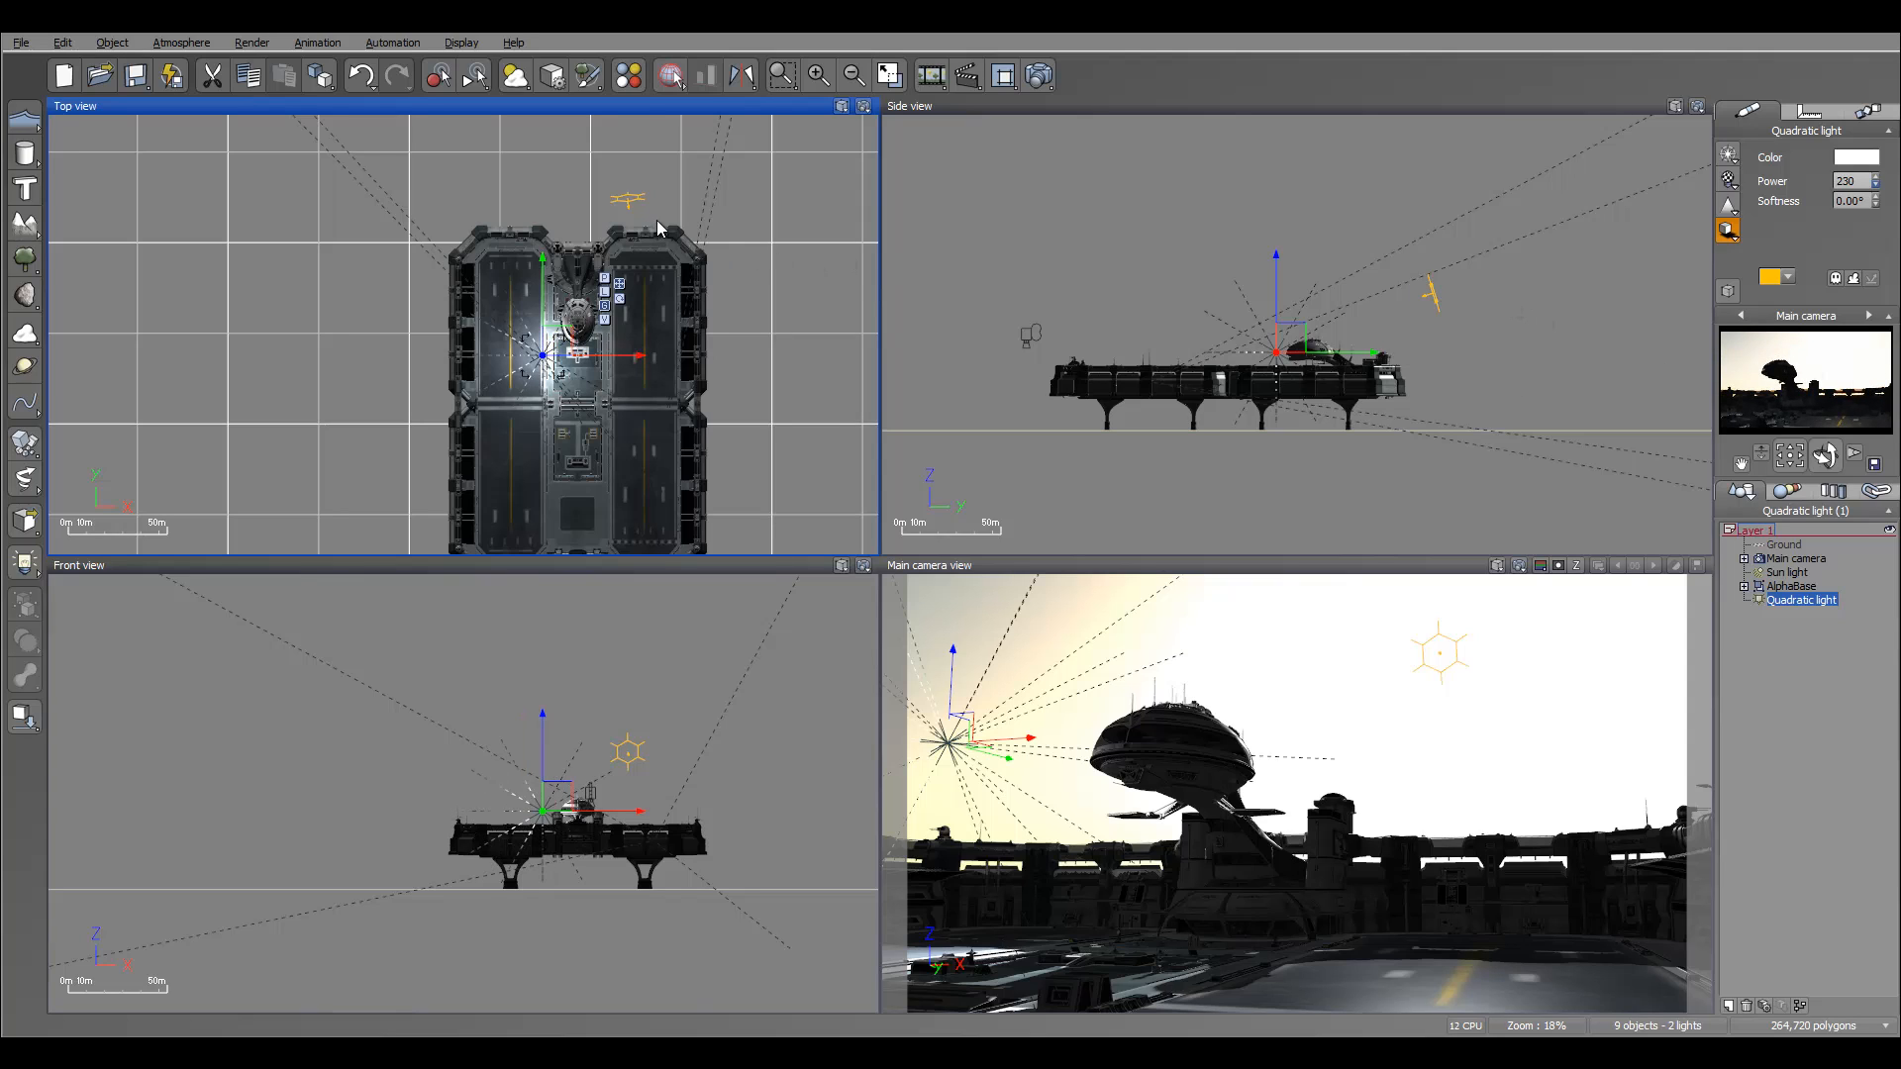
# Add a planet and position it in the sky behind the tower in the camera view.
pyautogui.moveTo(659, 228); pyautogui.dragTo(674, 301, button='right')
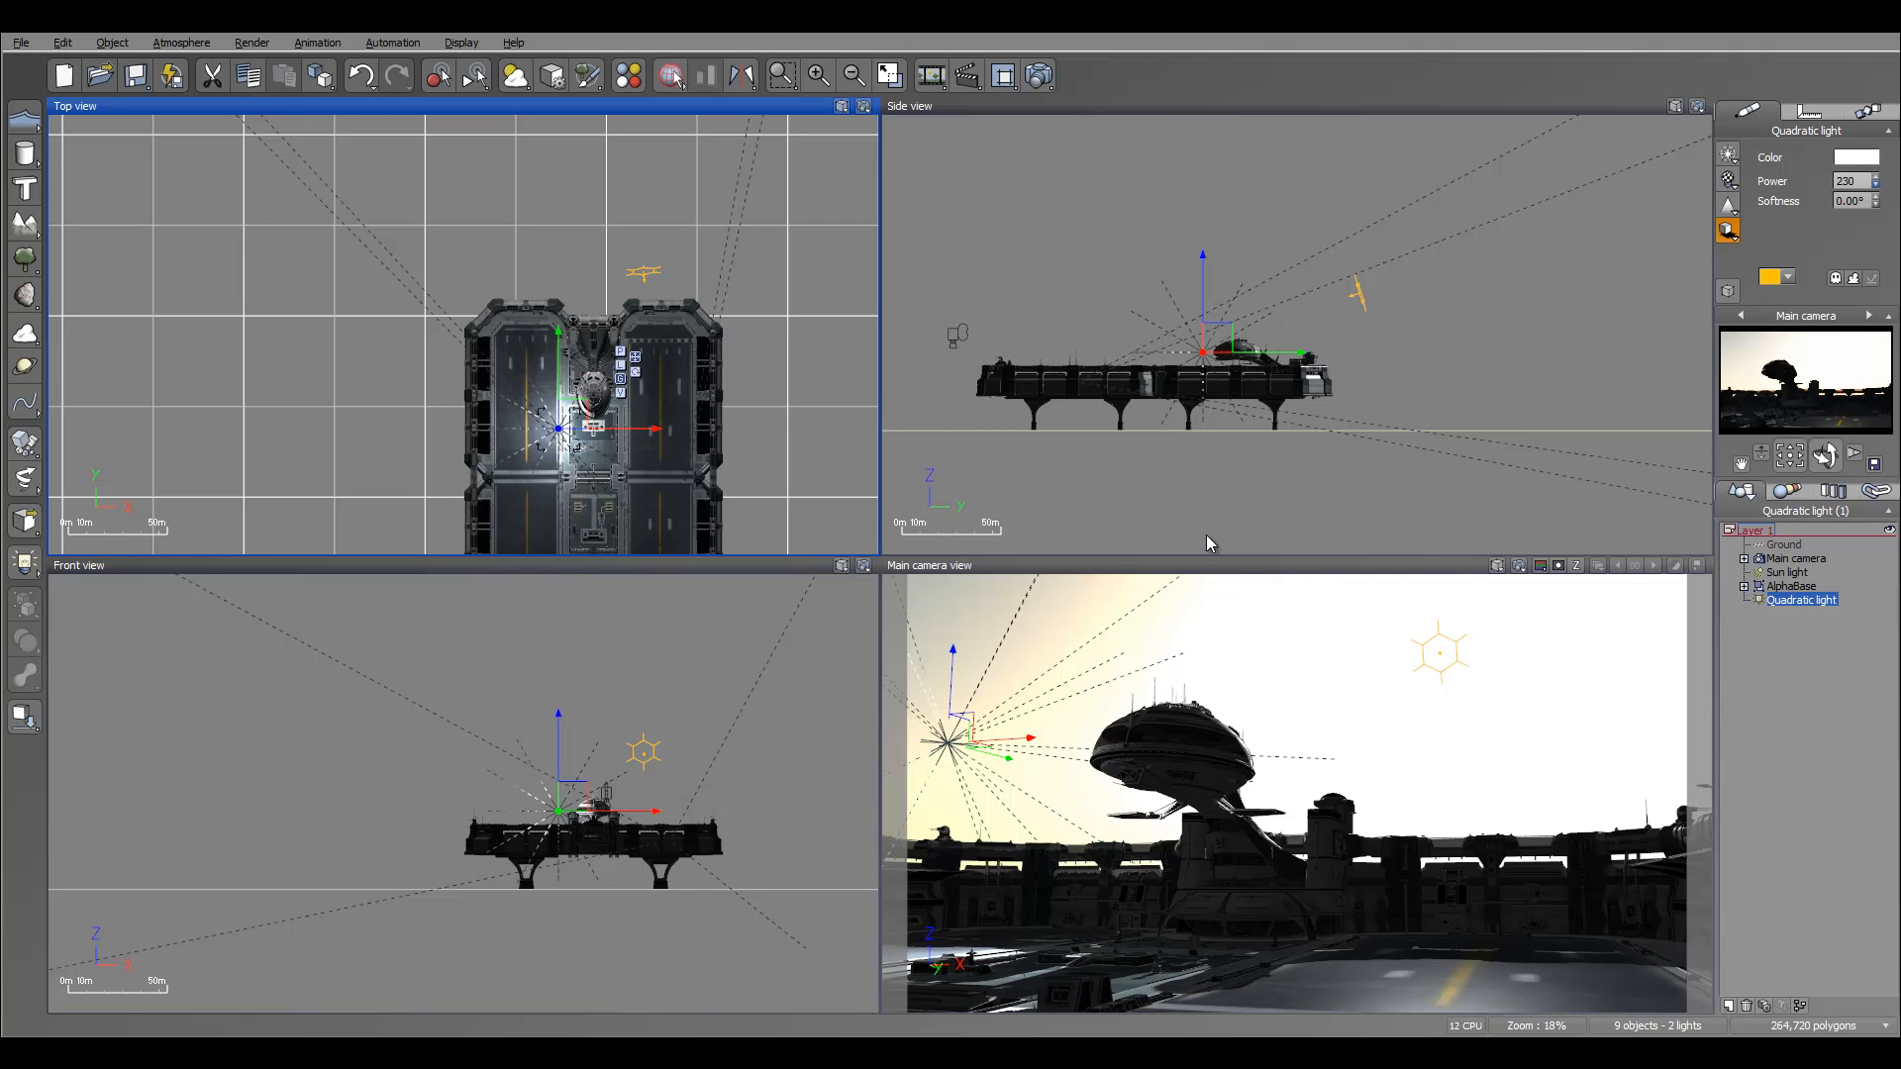
pyautogui.click(24, 367)
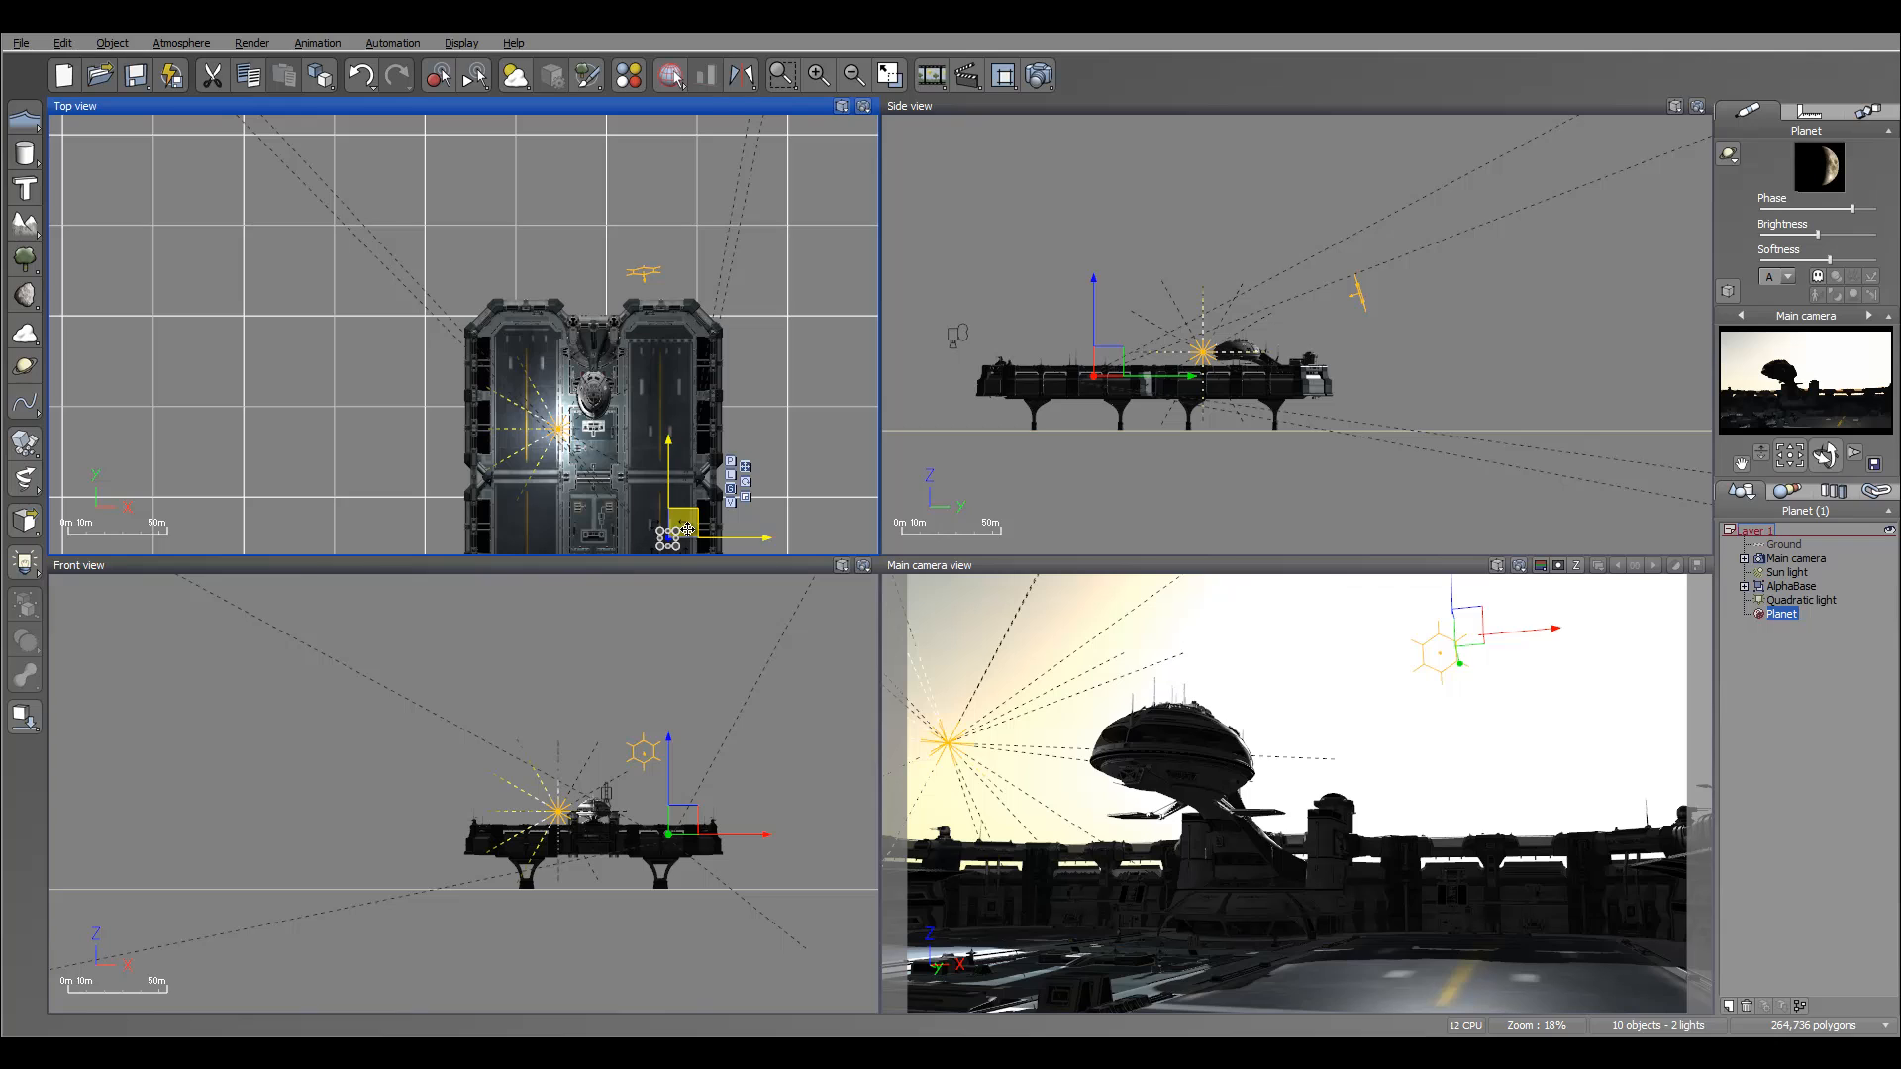
pyautogui.moveTo(690, 536); pyautogui.dragTo(606, 427)
pyautogui.moveTo(1203, 361); pyautogui.dragTo(1207, 335)
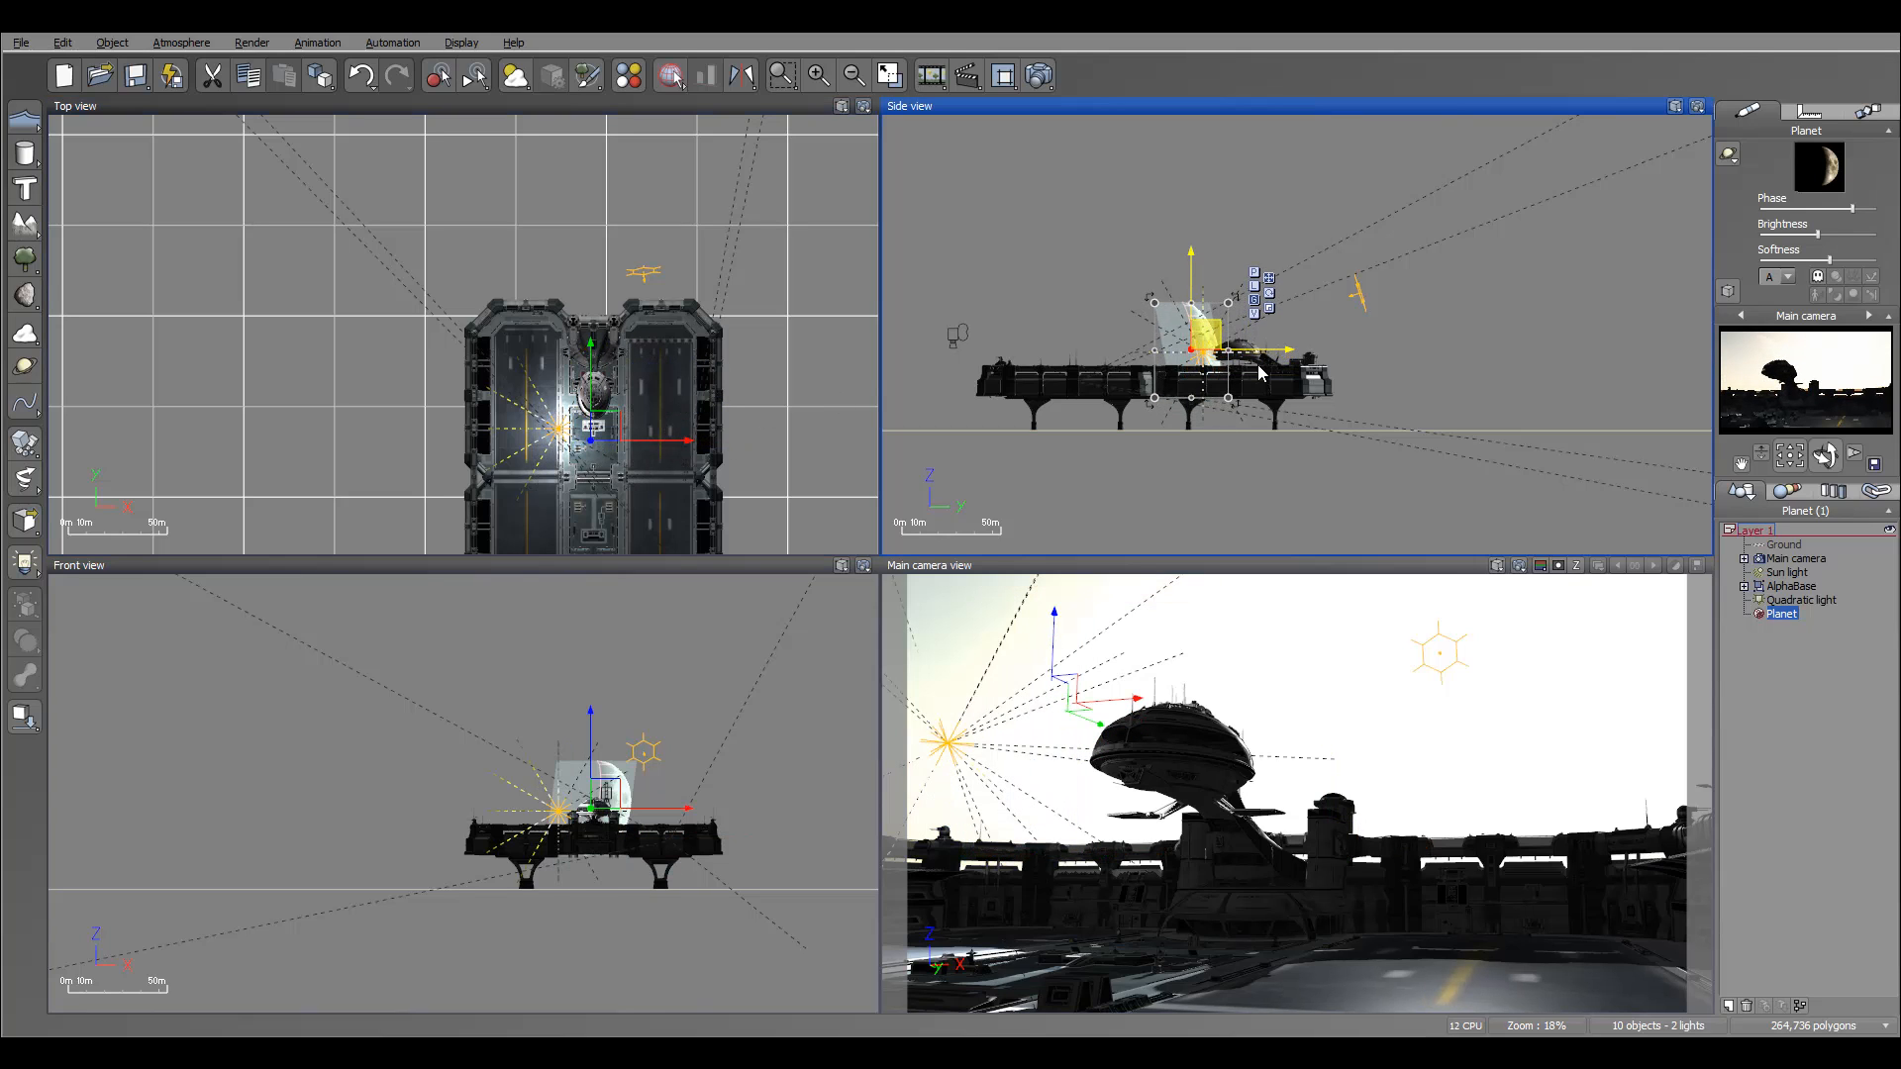
# Open the atmosphere settings and switch the lighting model to Global radiosity.
pyautogui.click(181, 43)
pyautogui.click(238, 170)
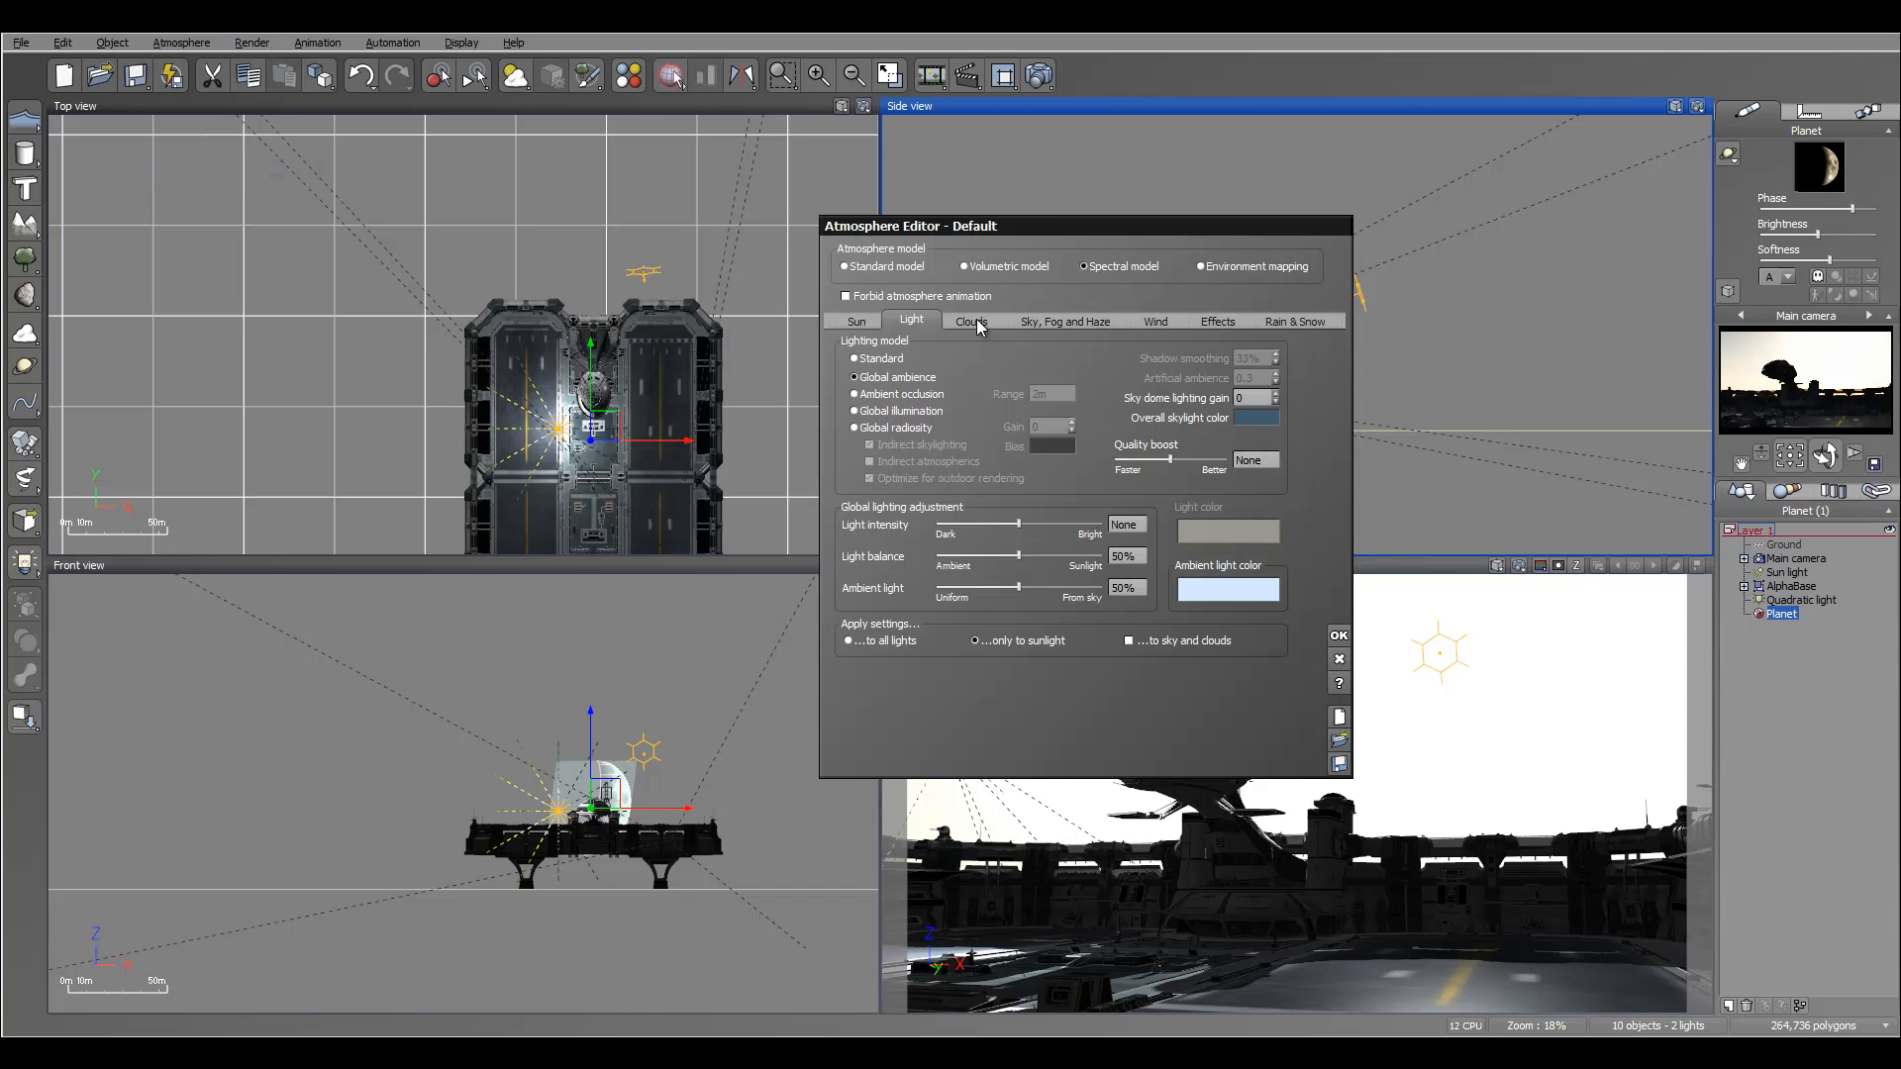
pyautogui.click(910, 430)
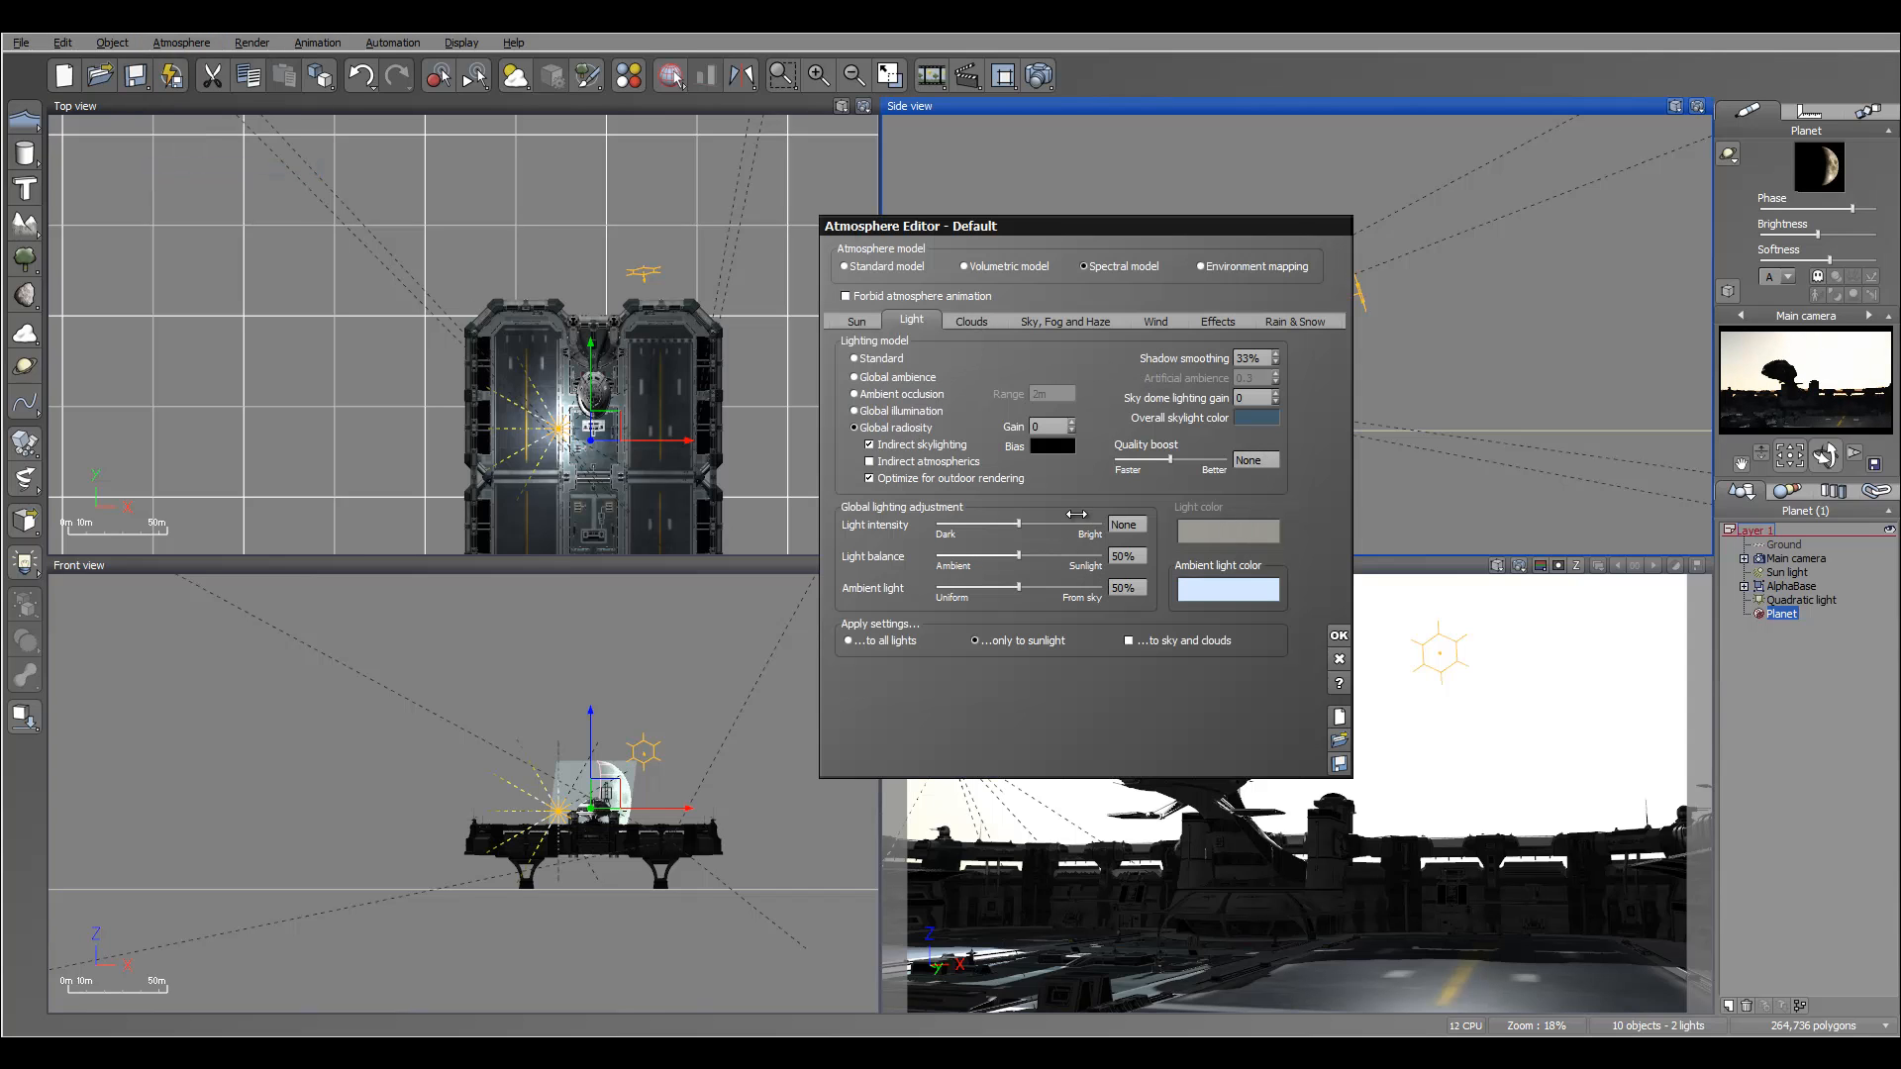
# Set haze and fog ground density to 0%, both mean altitudes to 0 m, glow intensity to 0% and scattering anisotropy to 1.
pyautogui.click(1065, 321)
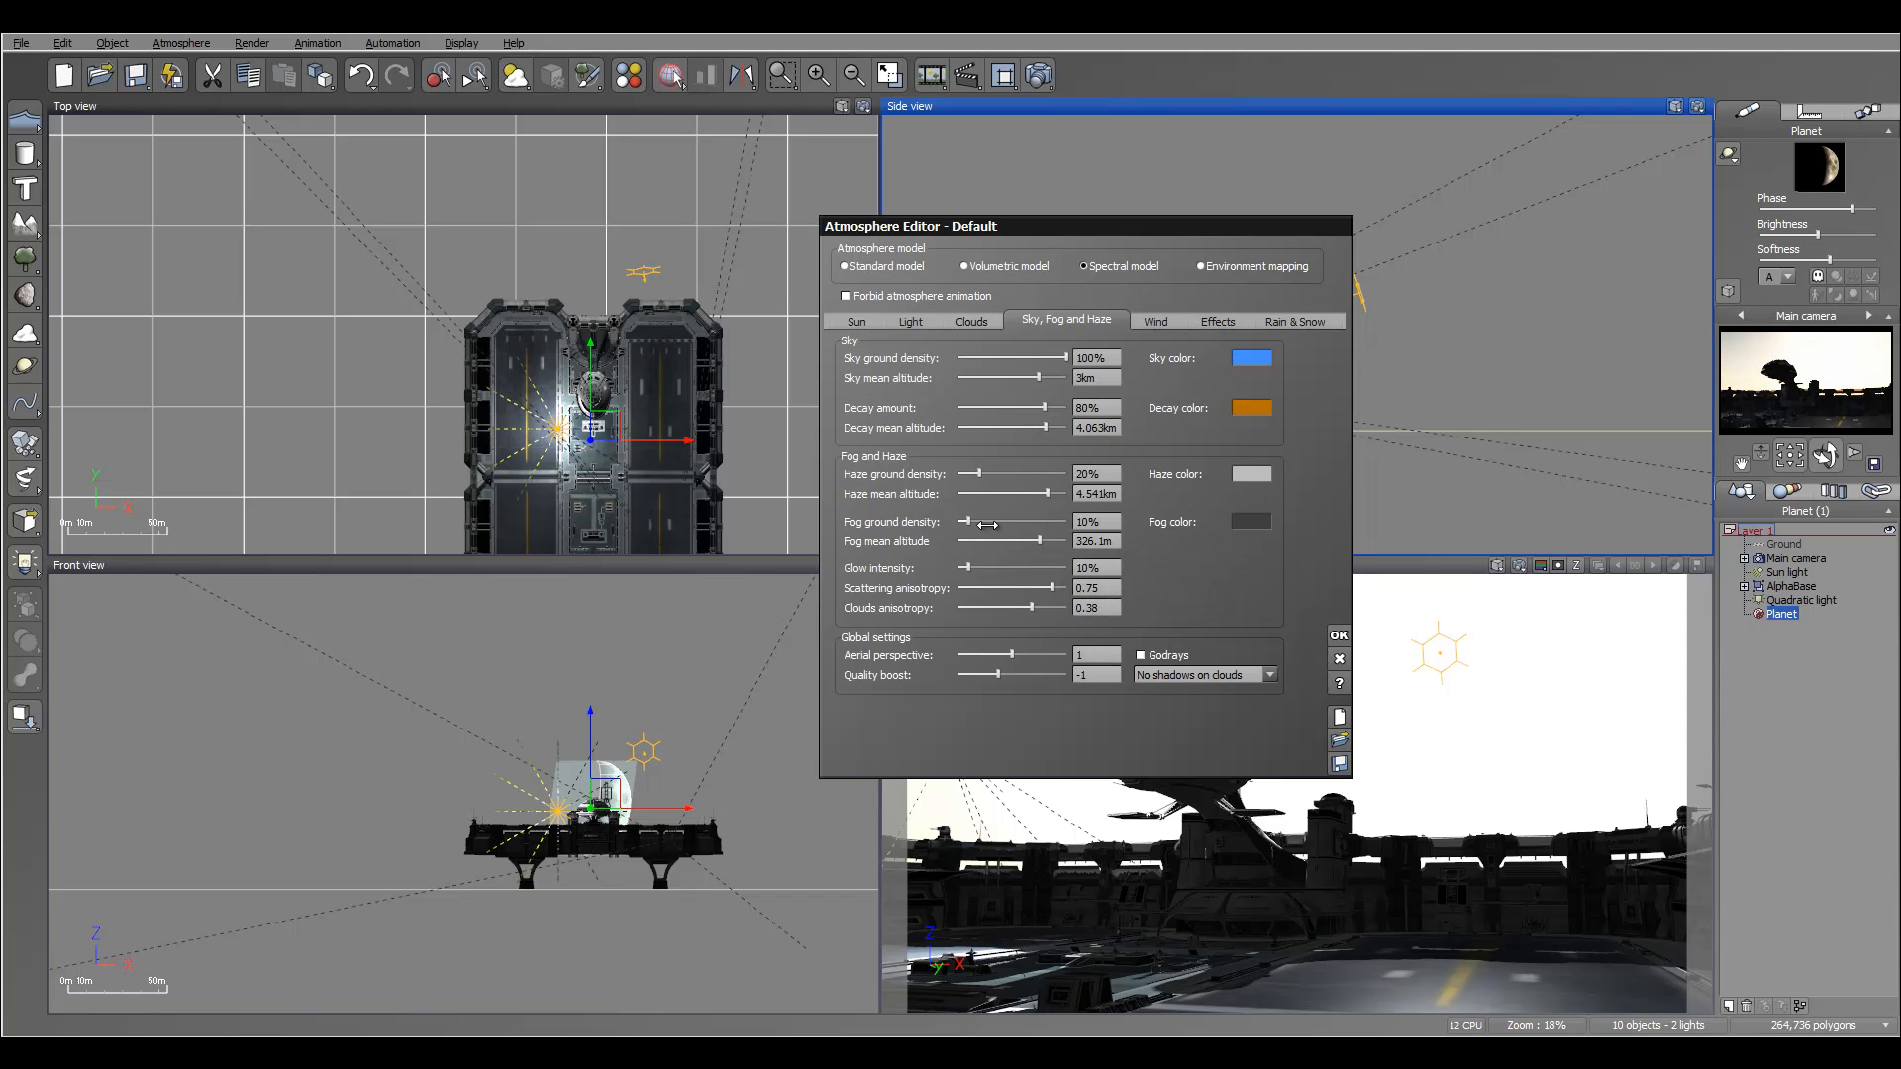
pyautogui.moveTo(987, 522); pyautogui.dragTo(935, 517)
pyautogui.moveTo(1042, 541); pyautogui.dragTo(949, 541)
pyautogui.moveTo(978, 473); pyautogui.dragTo(929, 473)
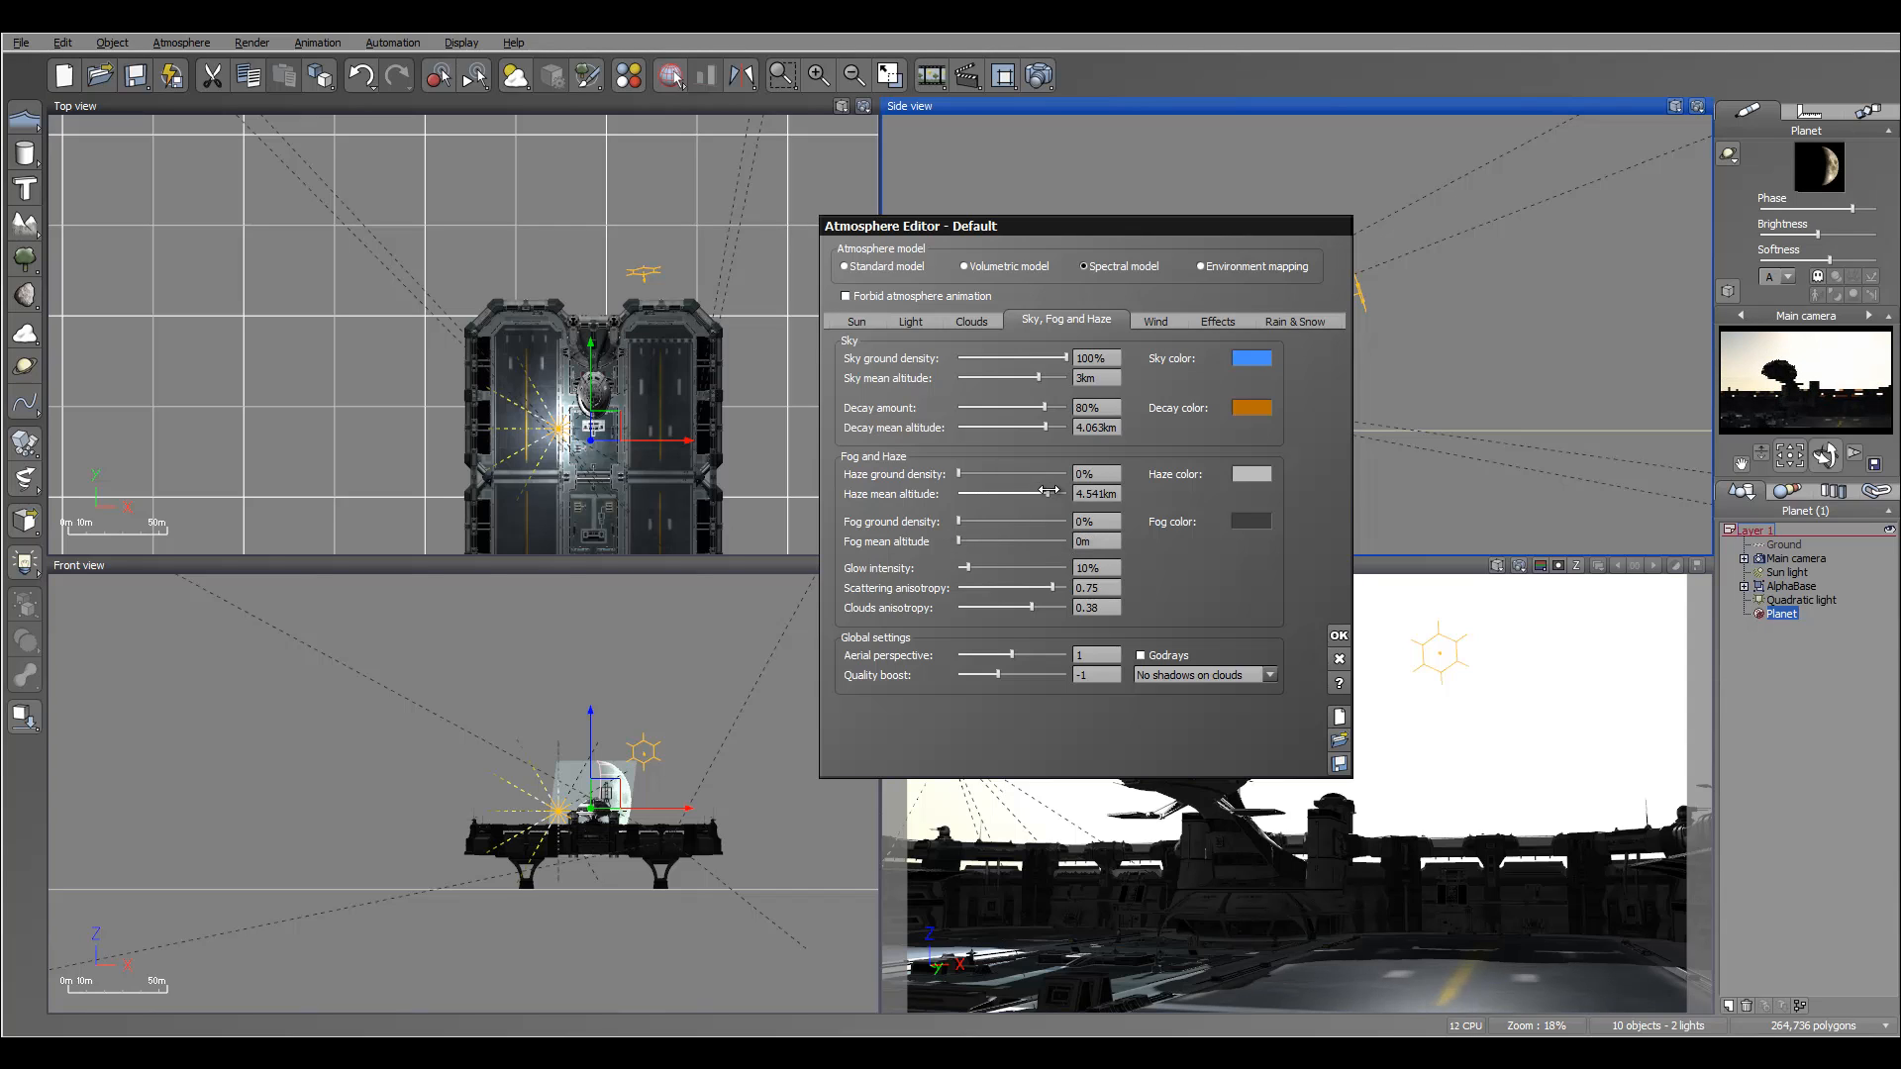
pyautogui.moveTo(1049, 490); pyautogui.dragTo(952, 492)
pyautogui.moveTo(965, 567); pyautogui.dragTo(953, 568)
pyautogui.moveTo(1051, 587); pyautogui.dragTo(1161, 588)
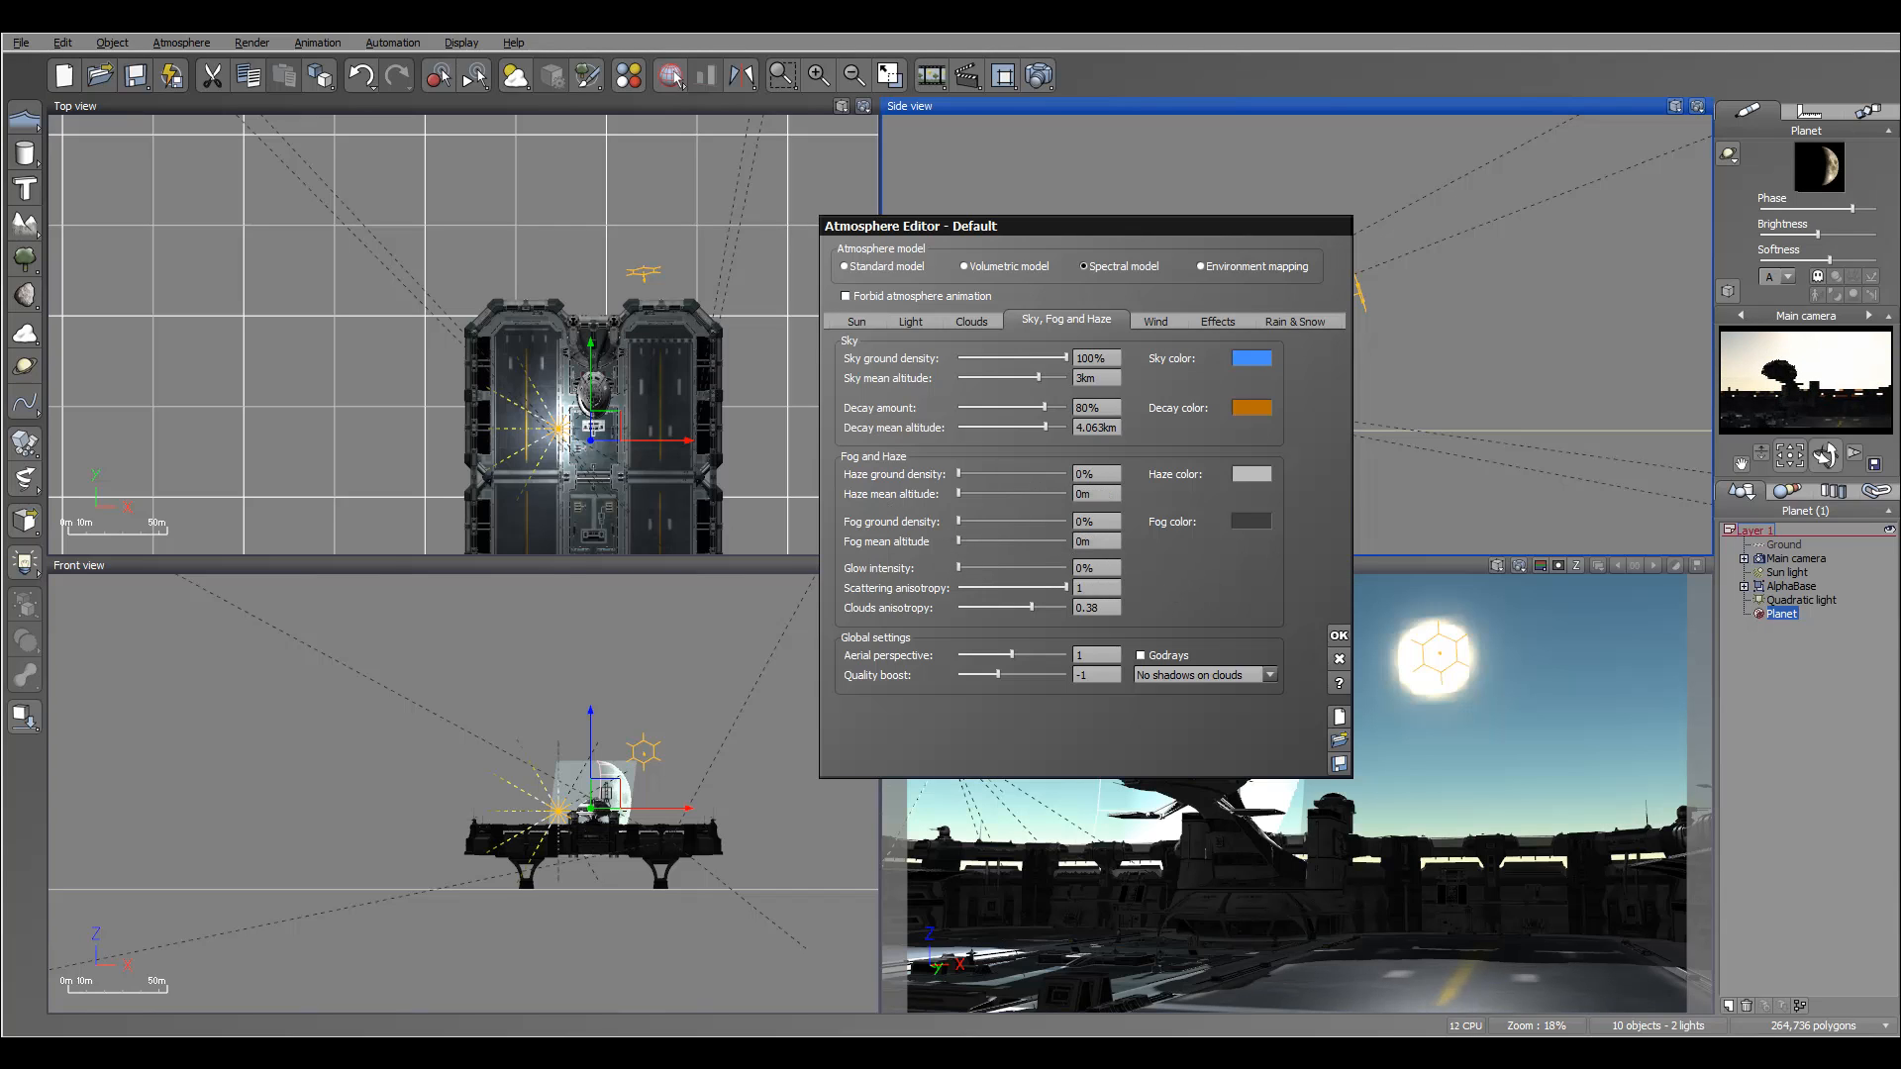
pyautogui.click(1658, 286)
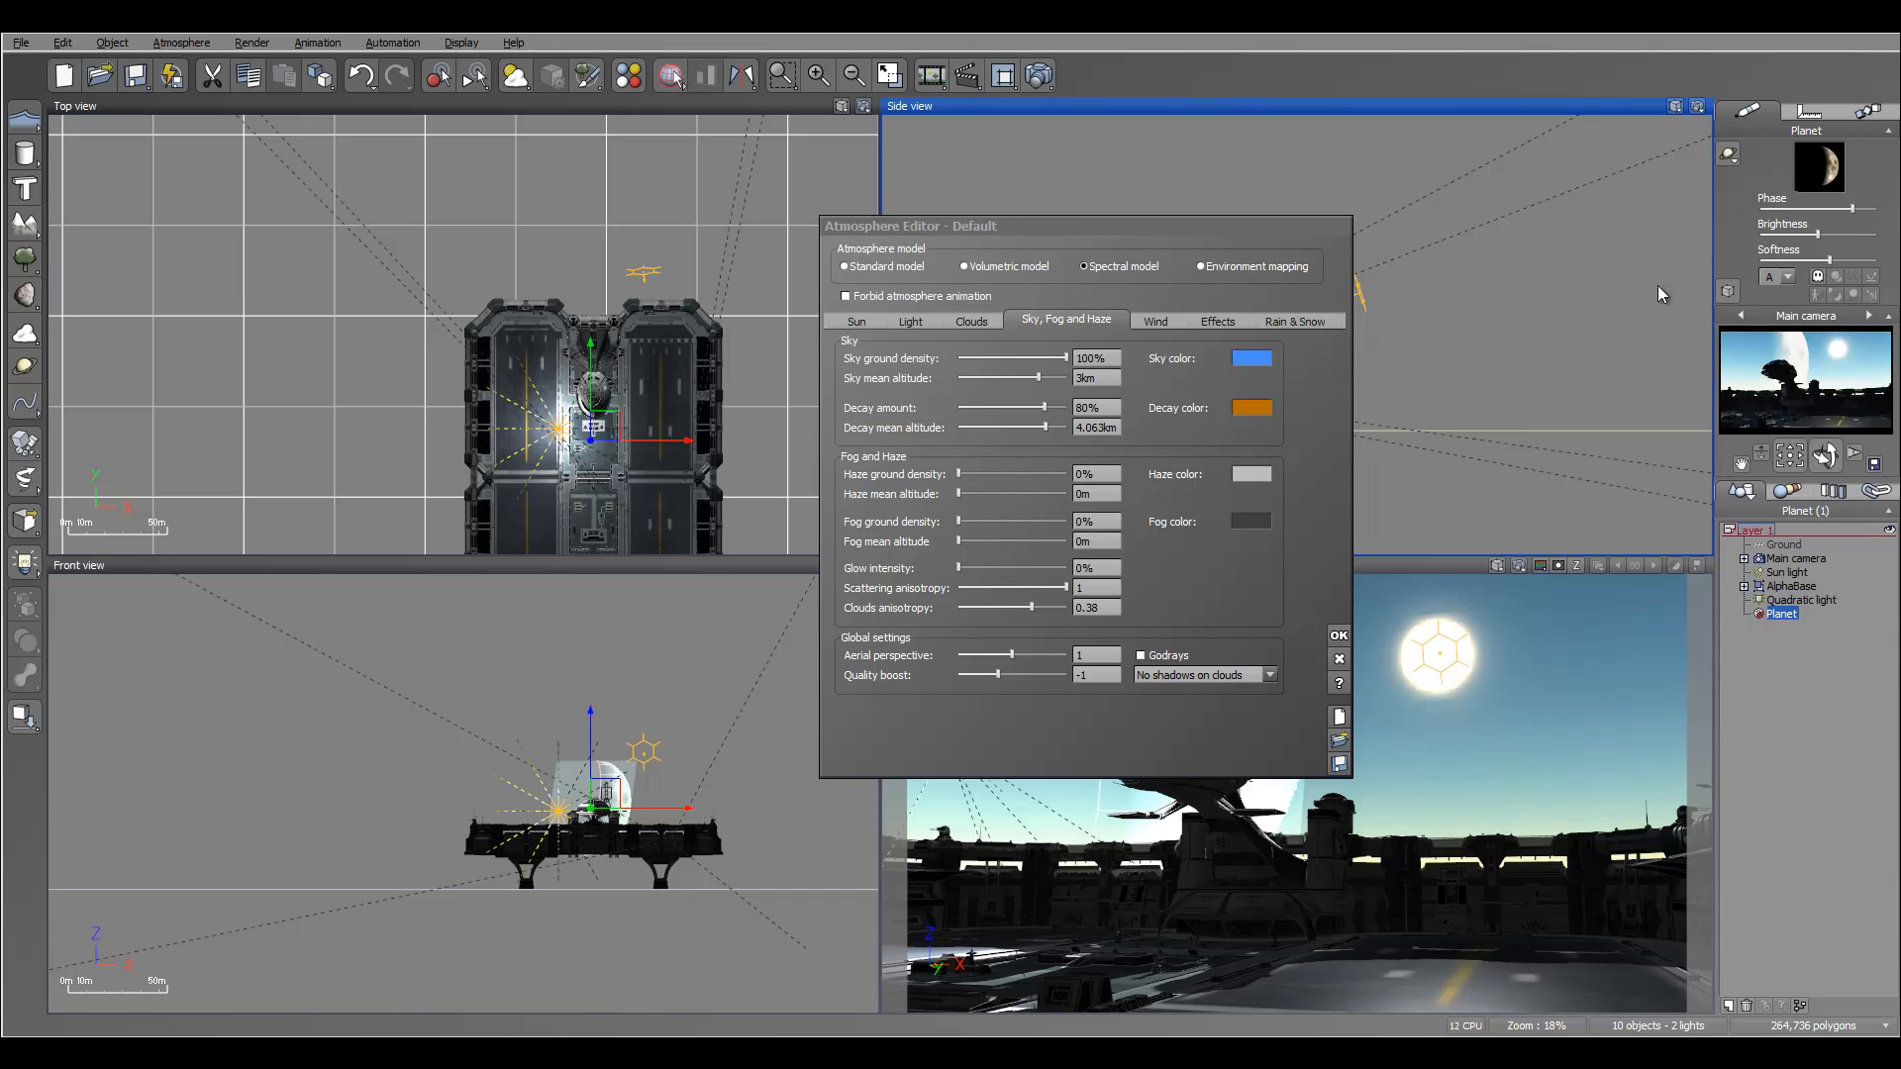
# Set sky color to RGB 2, 49, 112, sky mean altitude to 307.1 m, decay amount to 52%, decay mean altitude to 735.2 m, and accept.
pyautogui.rightClick(1249, 358)
pyautogui.click(1267, 367)
pyautogui.click(1577, 495)
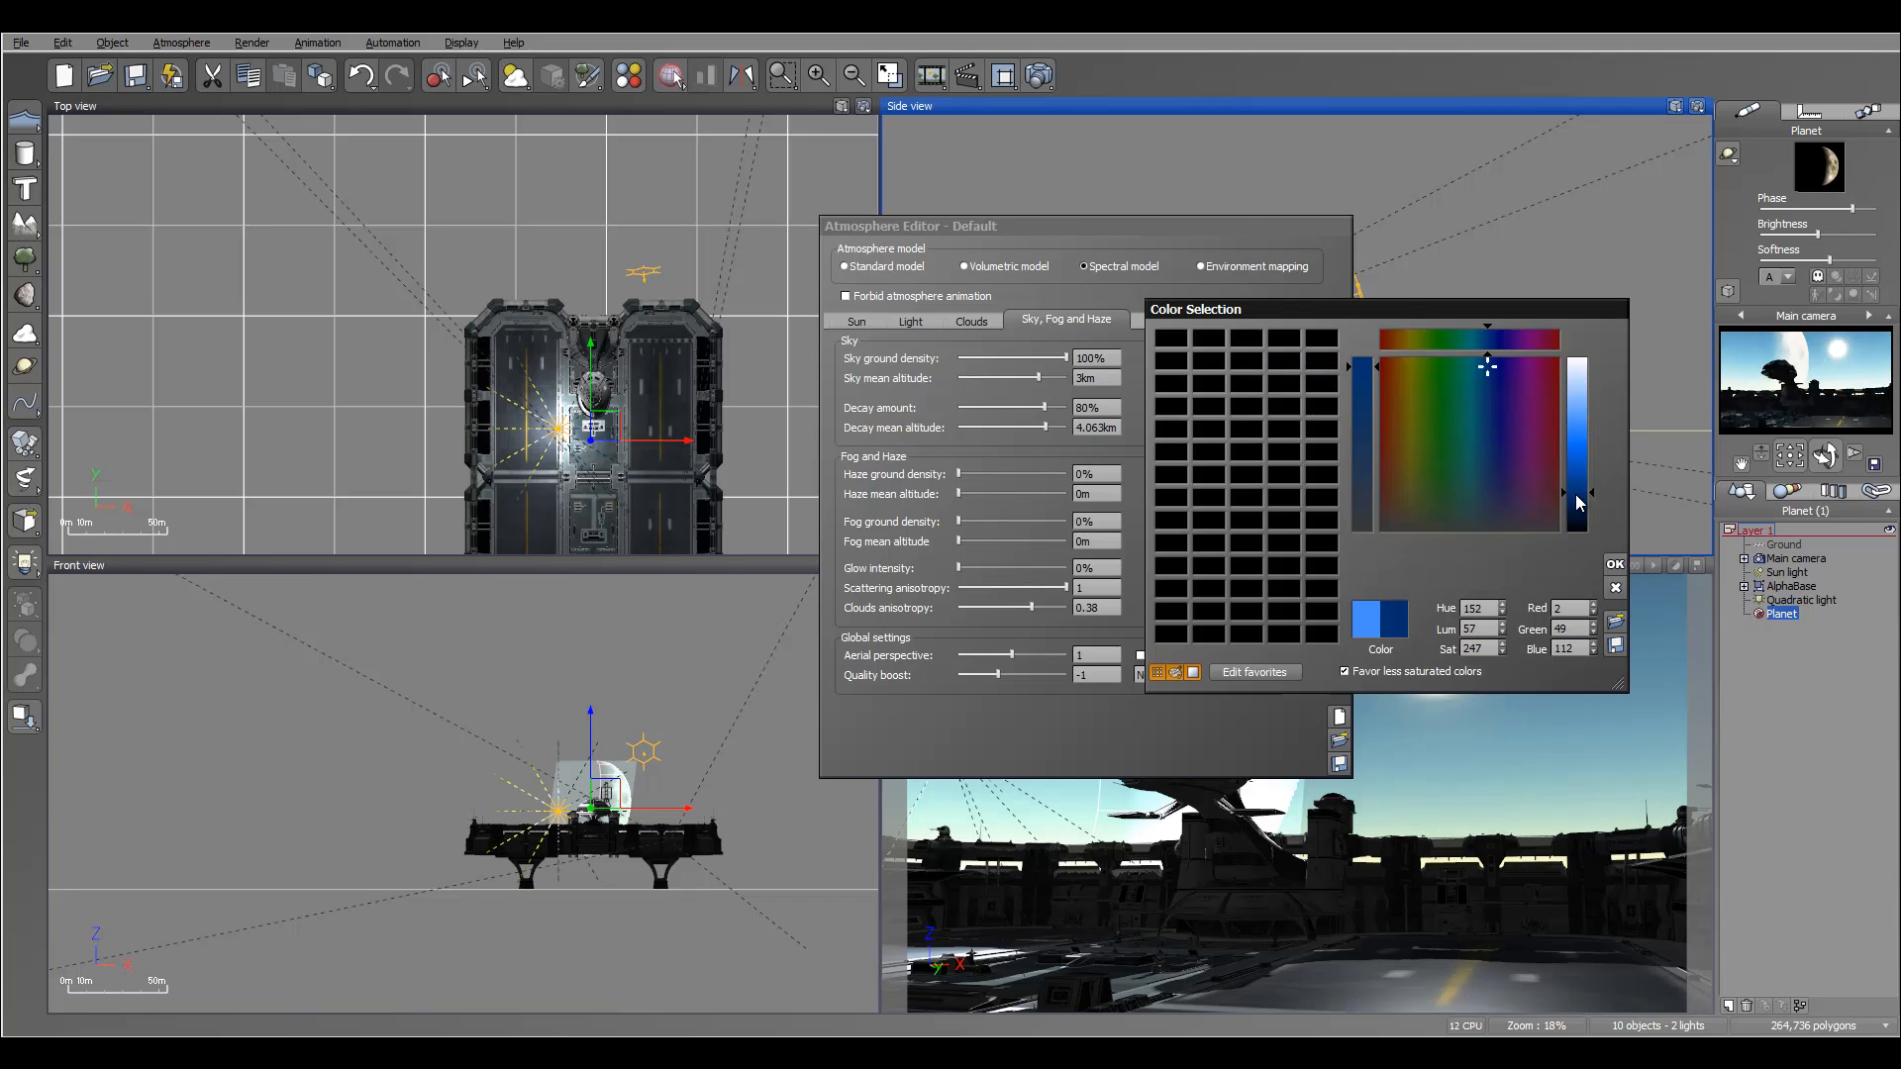
pyautogui.click(1616, 564)
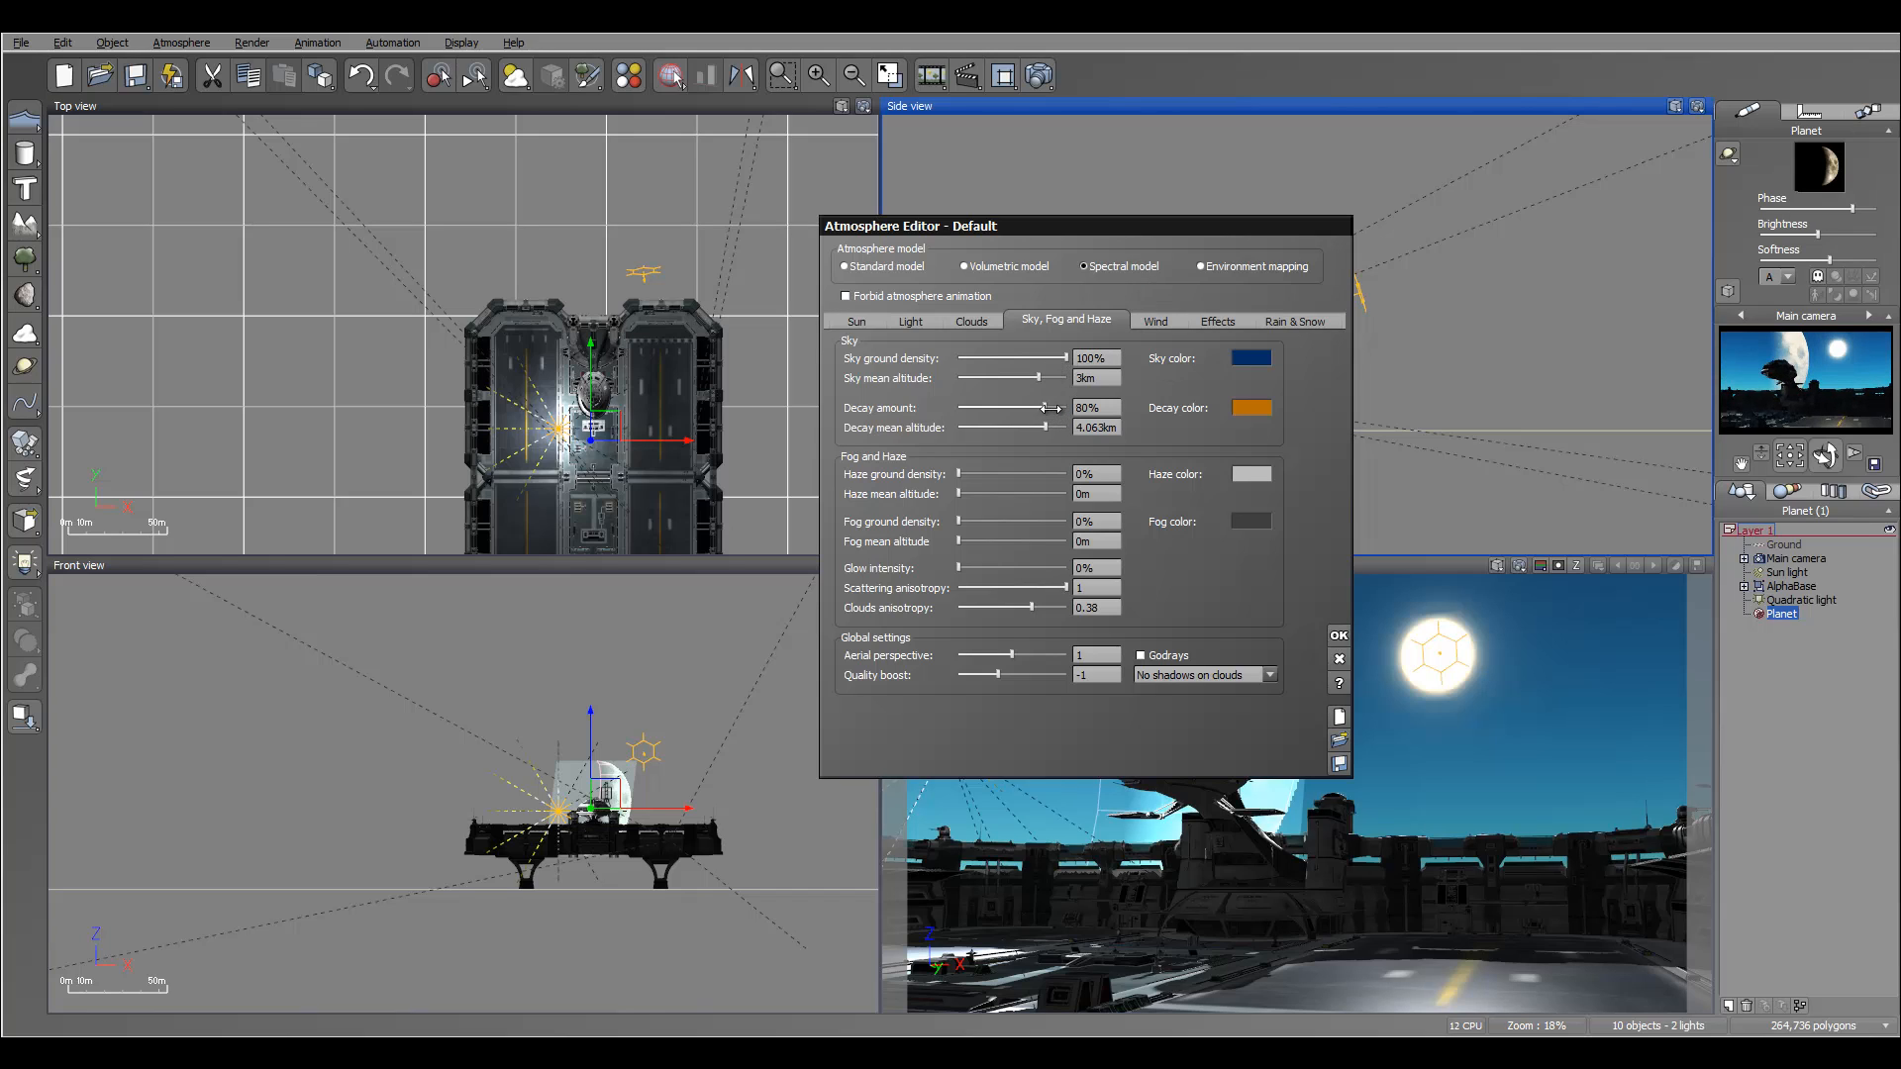
pyautogui.moveTo(1045, 426); pyautogui.dragTo(993, 378)
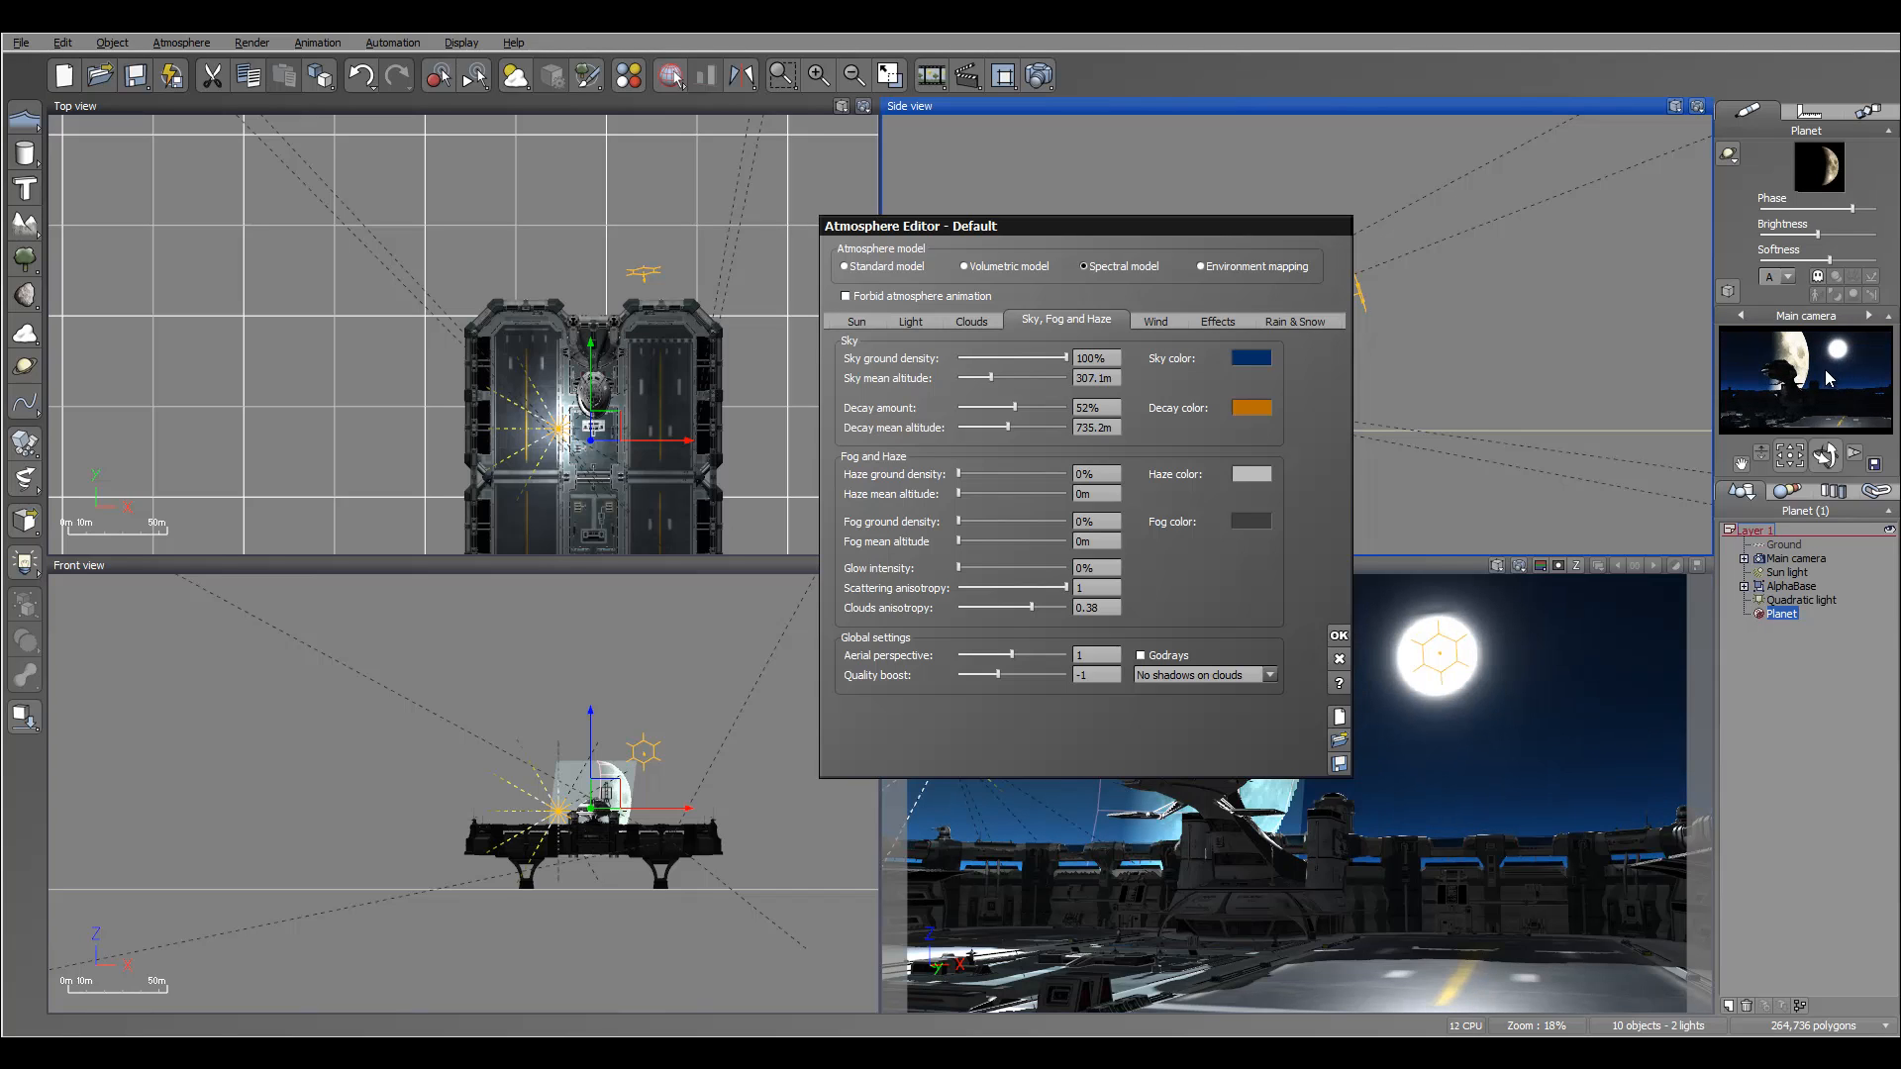
pyautogui.click(1338, 636)
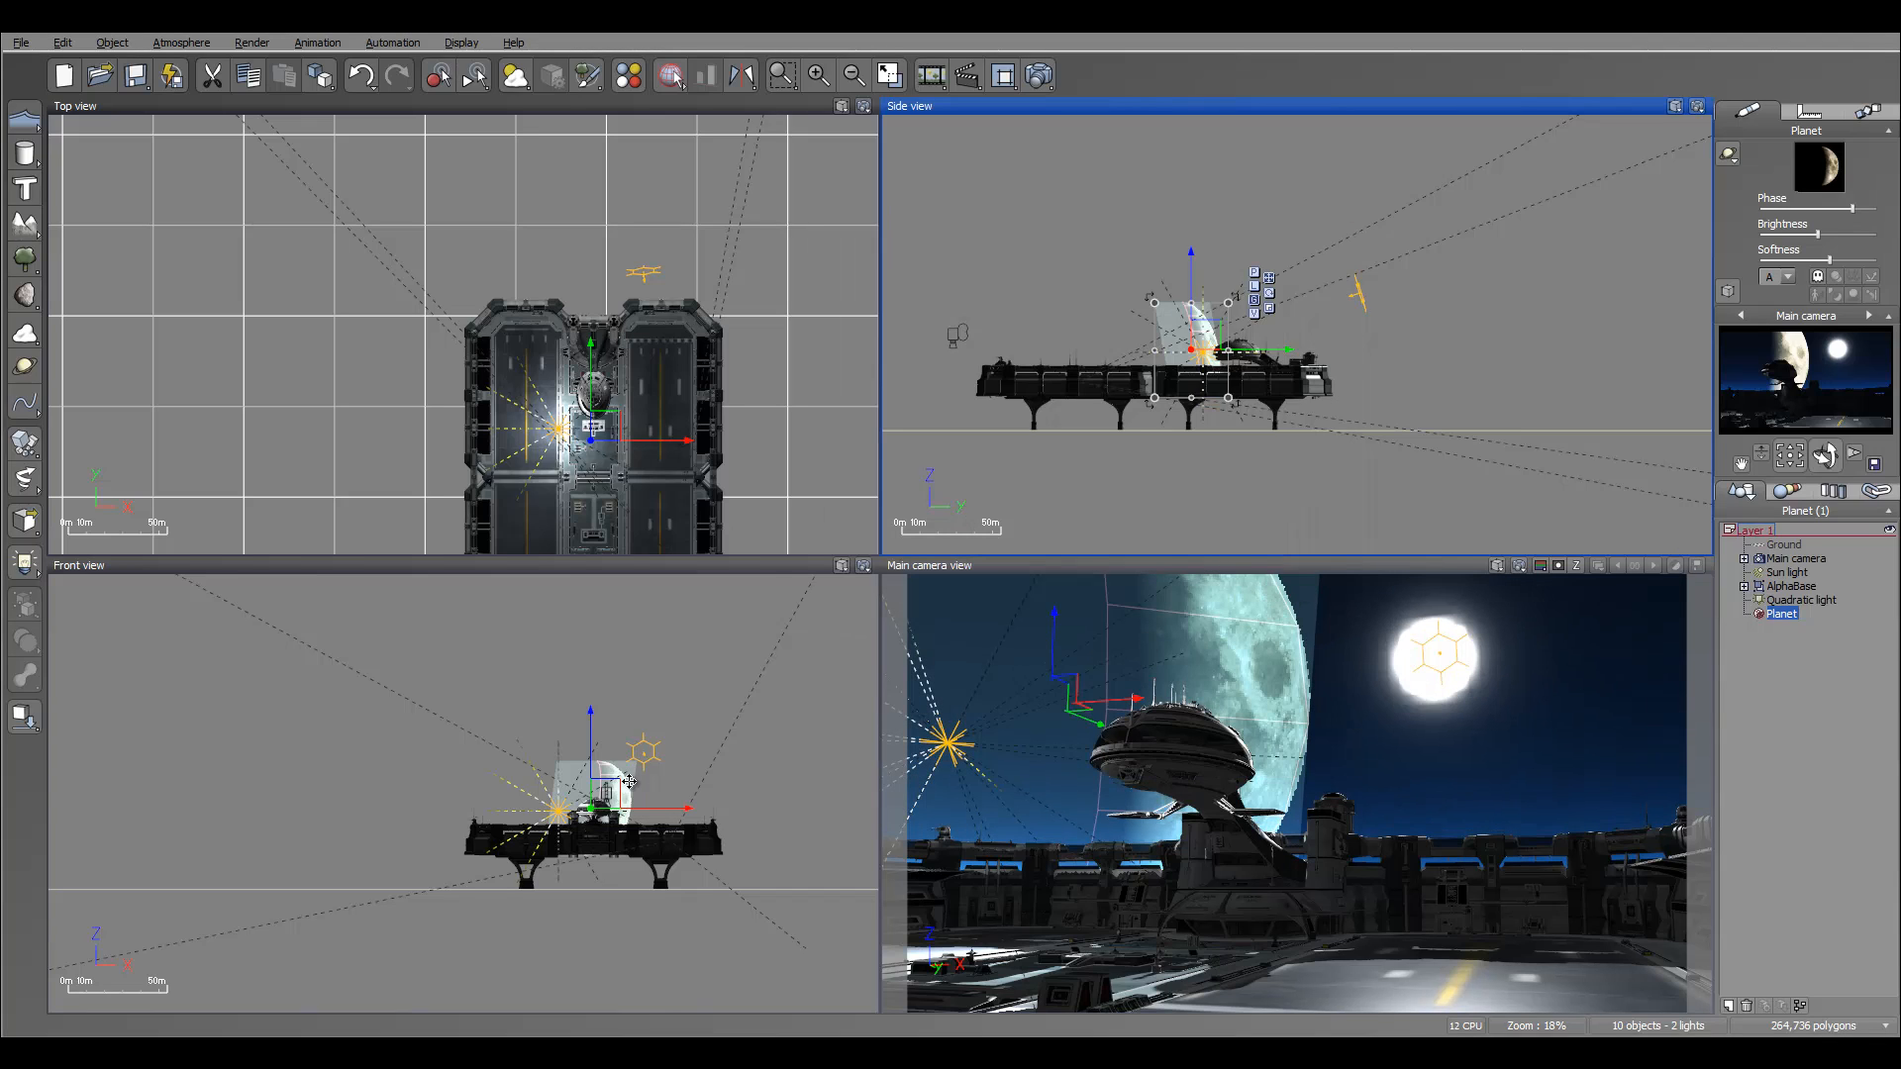
# Raise the planet higher above the tower in the sky.
pyautogui.moveTo(608, 787); pyautogui.dragTo(609, 764)
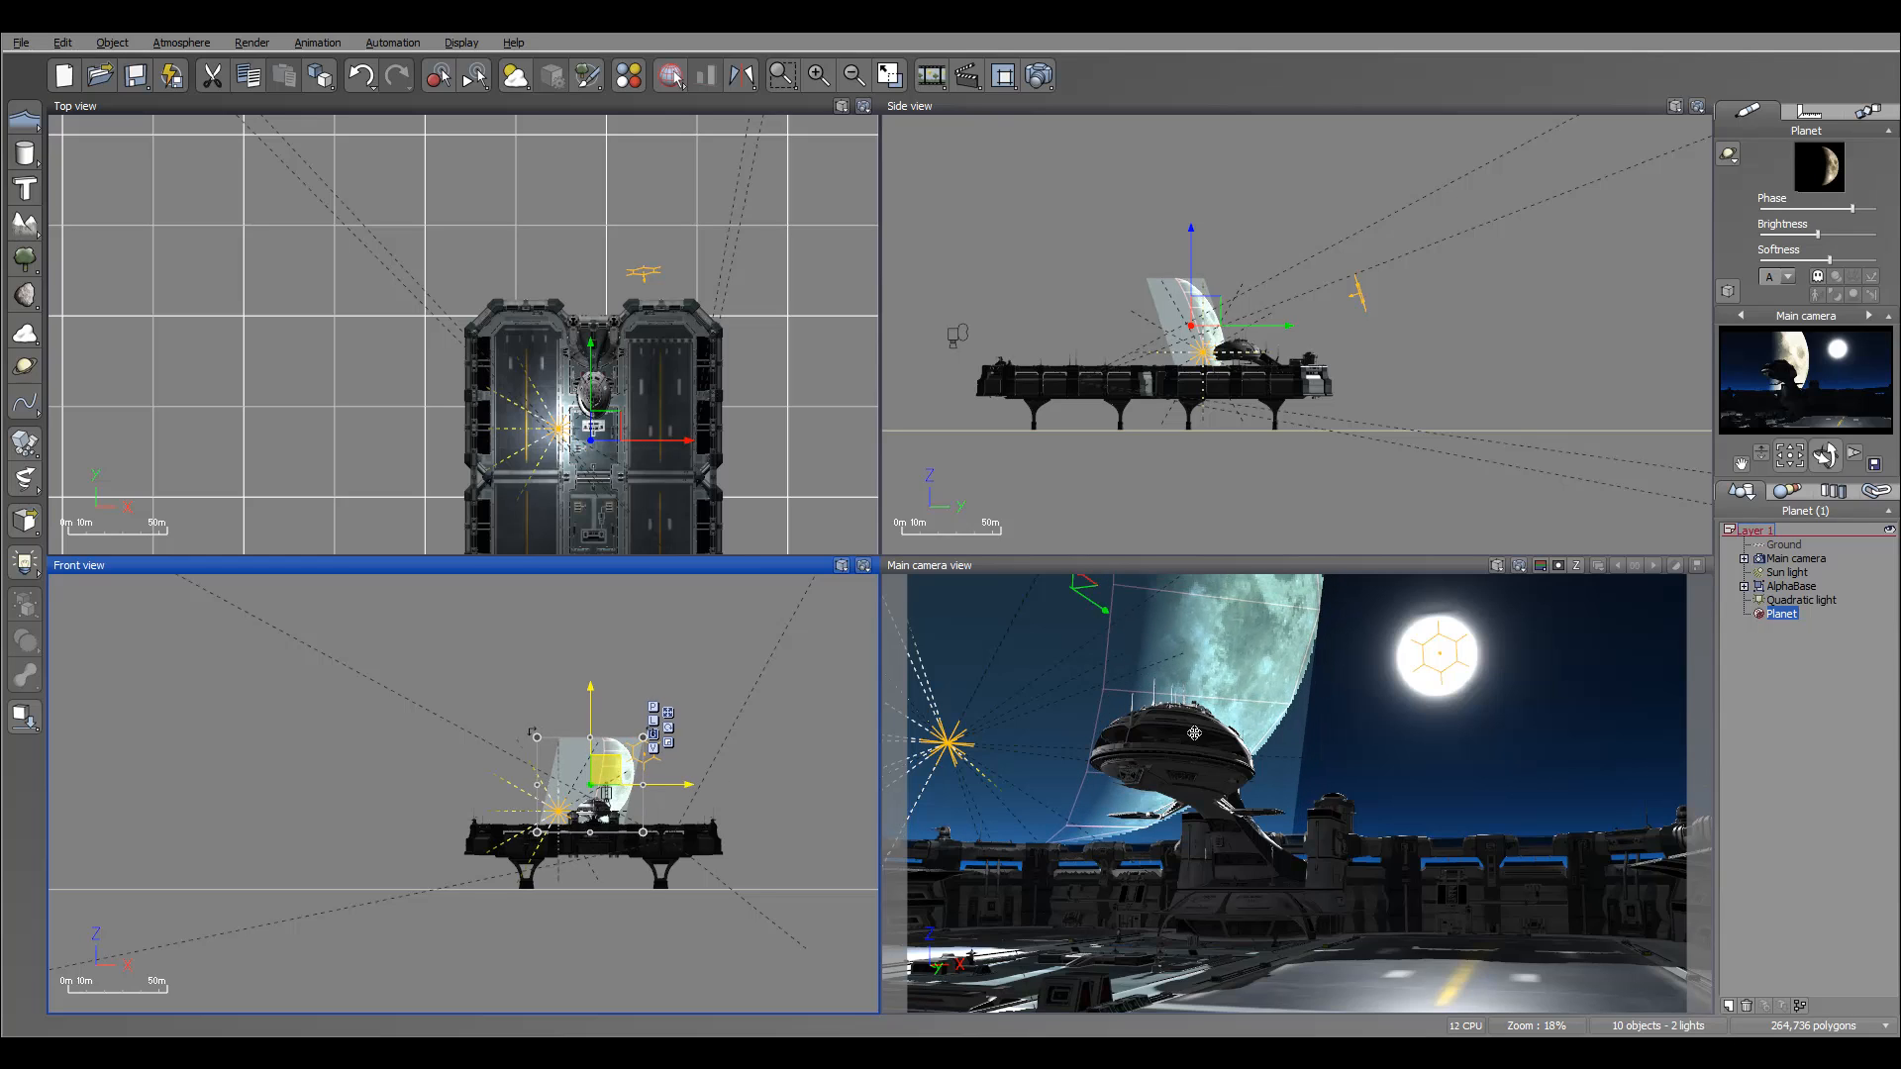
# Switch to the browser and look over the Planets for Vue expansion pack page on Cornucopia3D.
pyautogui.click(1728, 154)
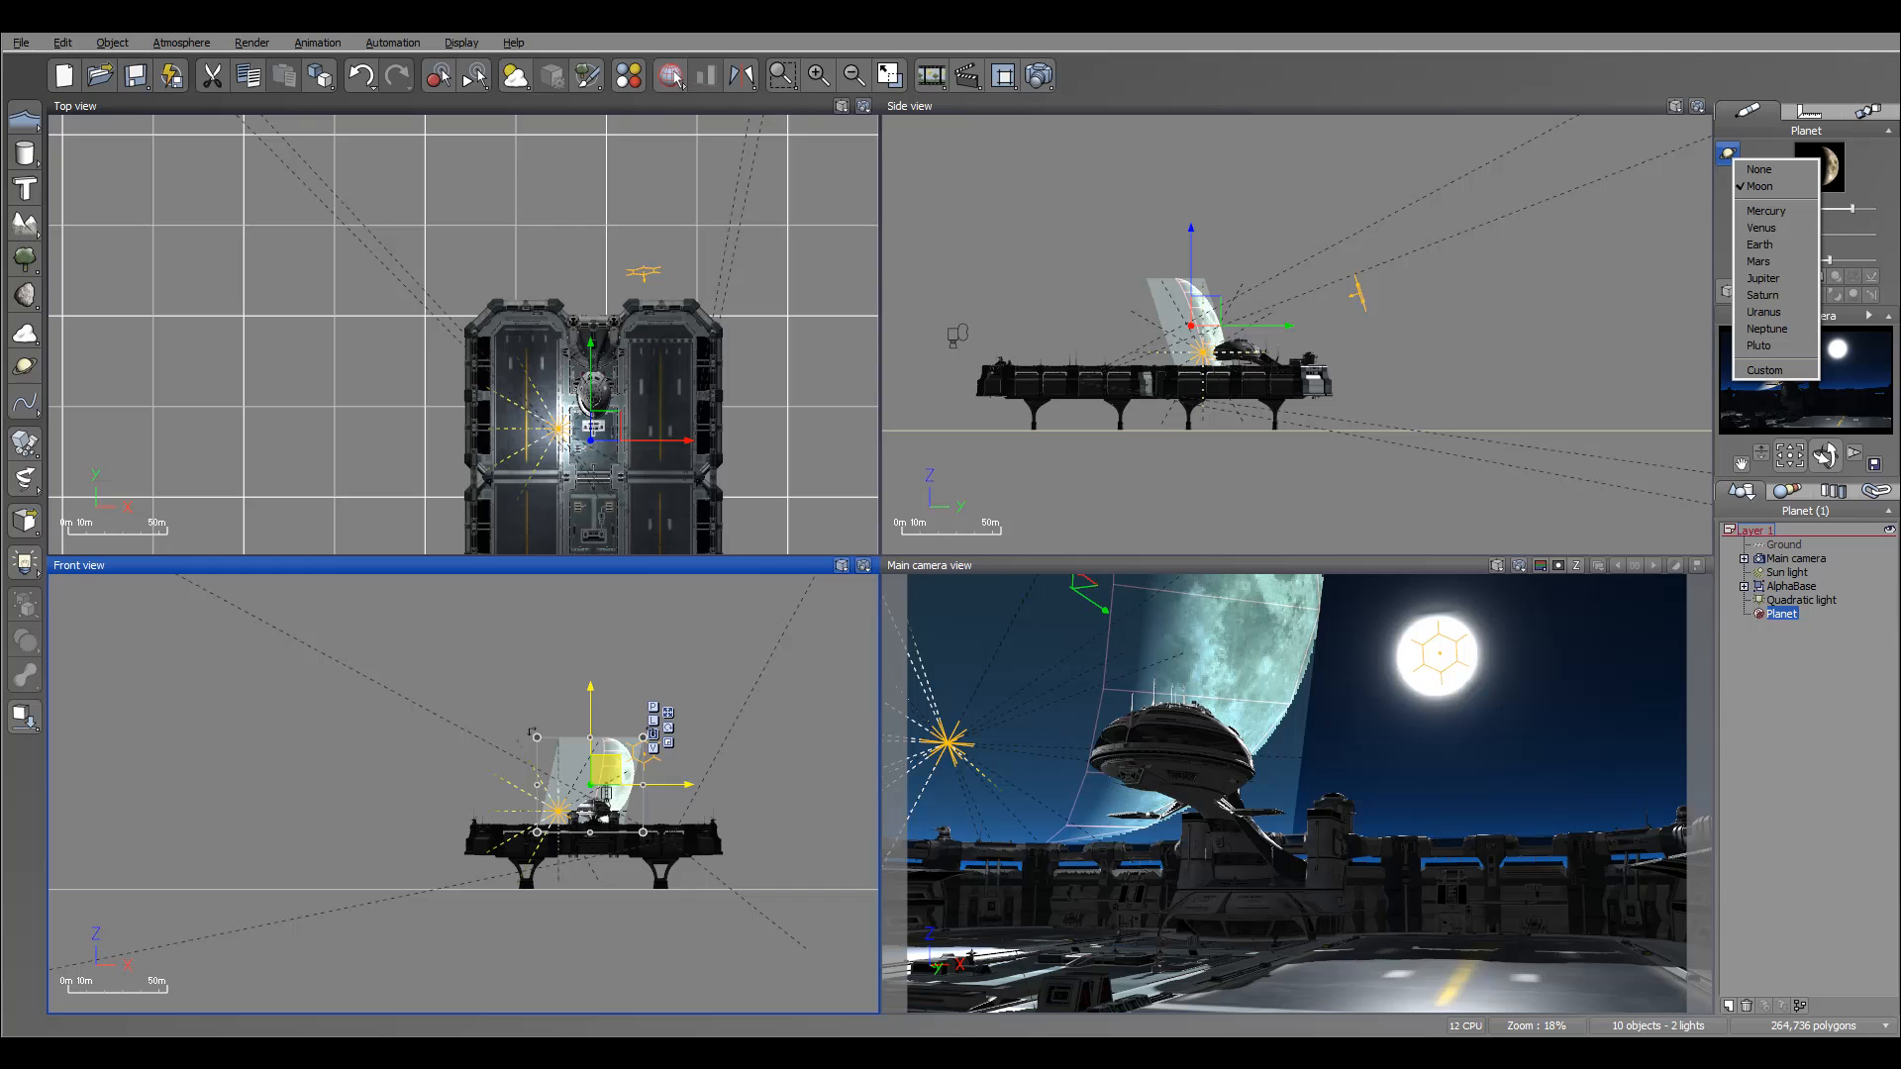
pyautogui.hotkey('alt', 'Tab')
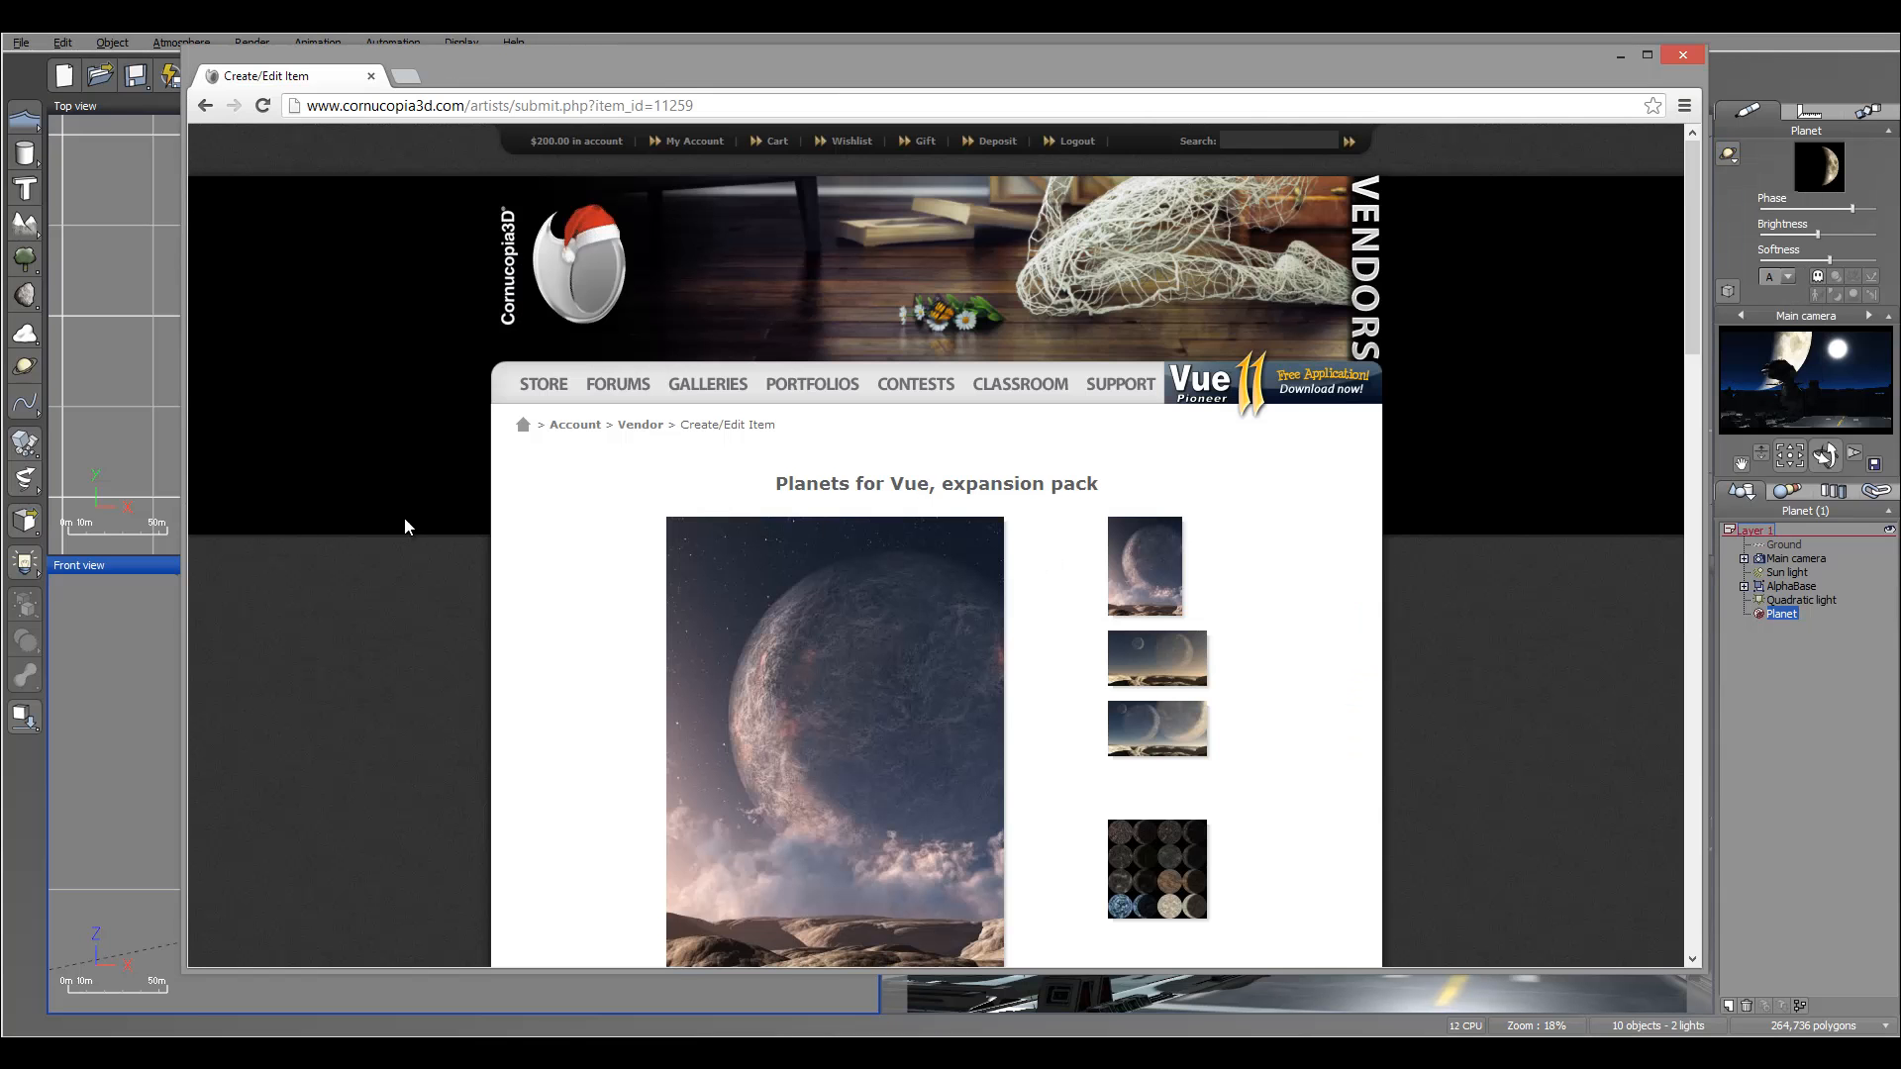
pyautogui.scroll(-3, 372, 545)
pyautogui.scroll(1, 375, 537)
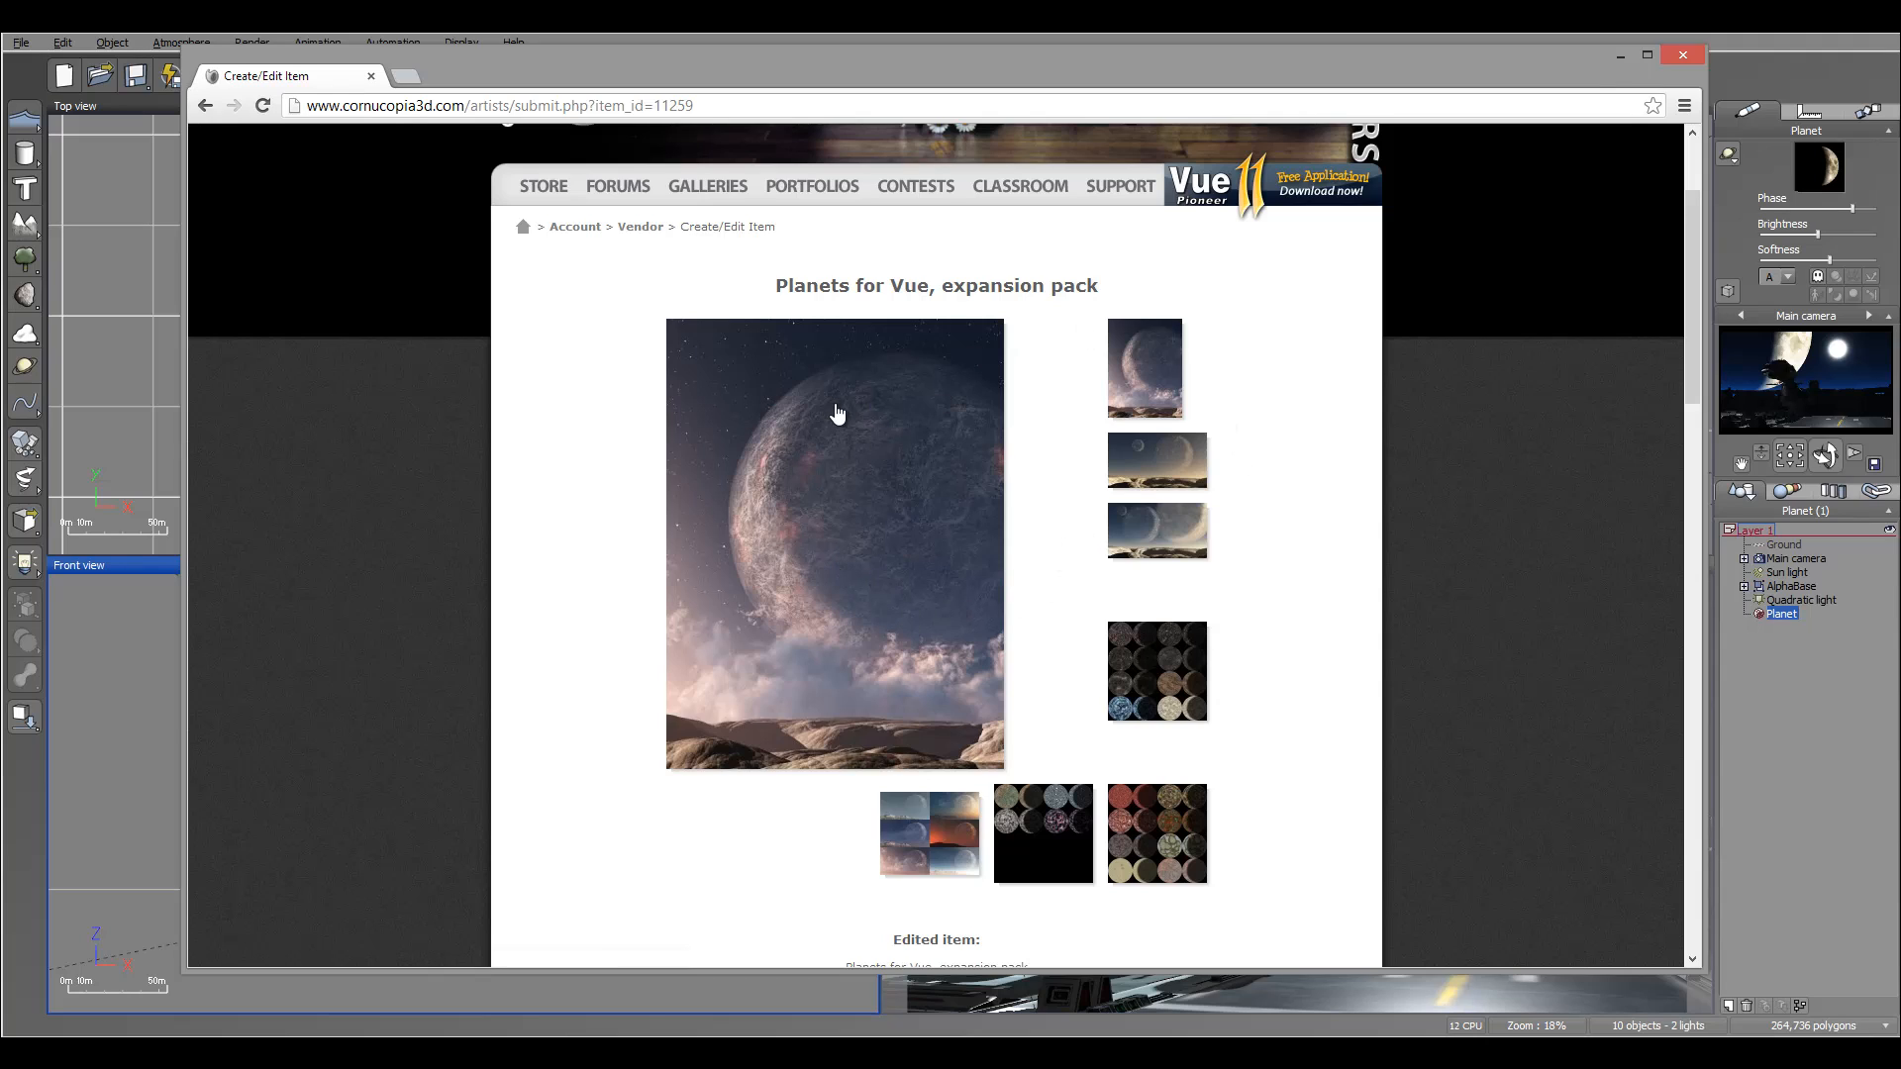
pyautogui.scroll(-1, 1264, 496)
pyautogui.scroll(1, 1263, 496)
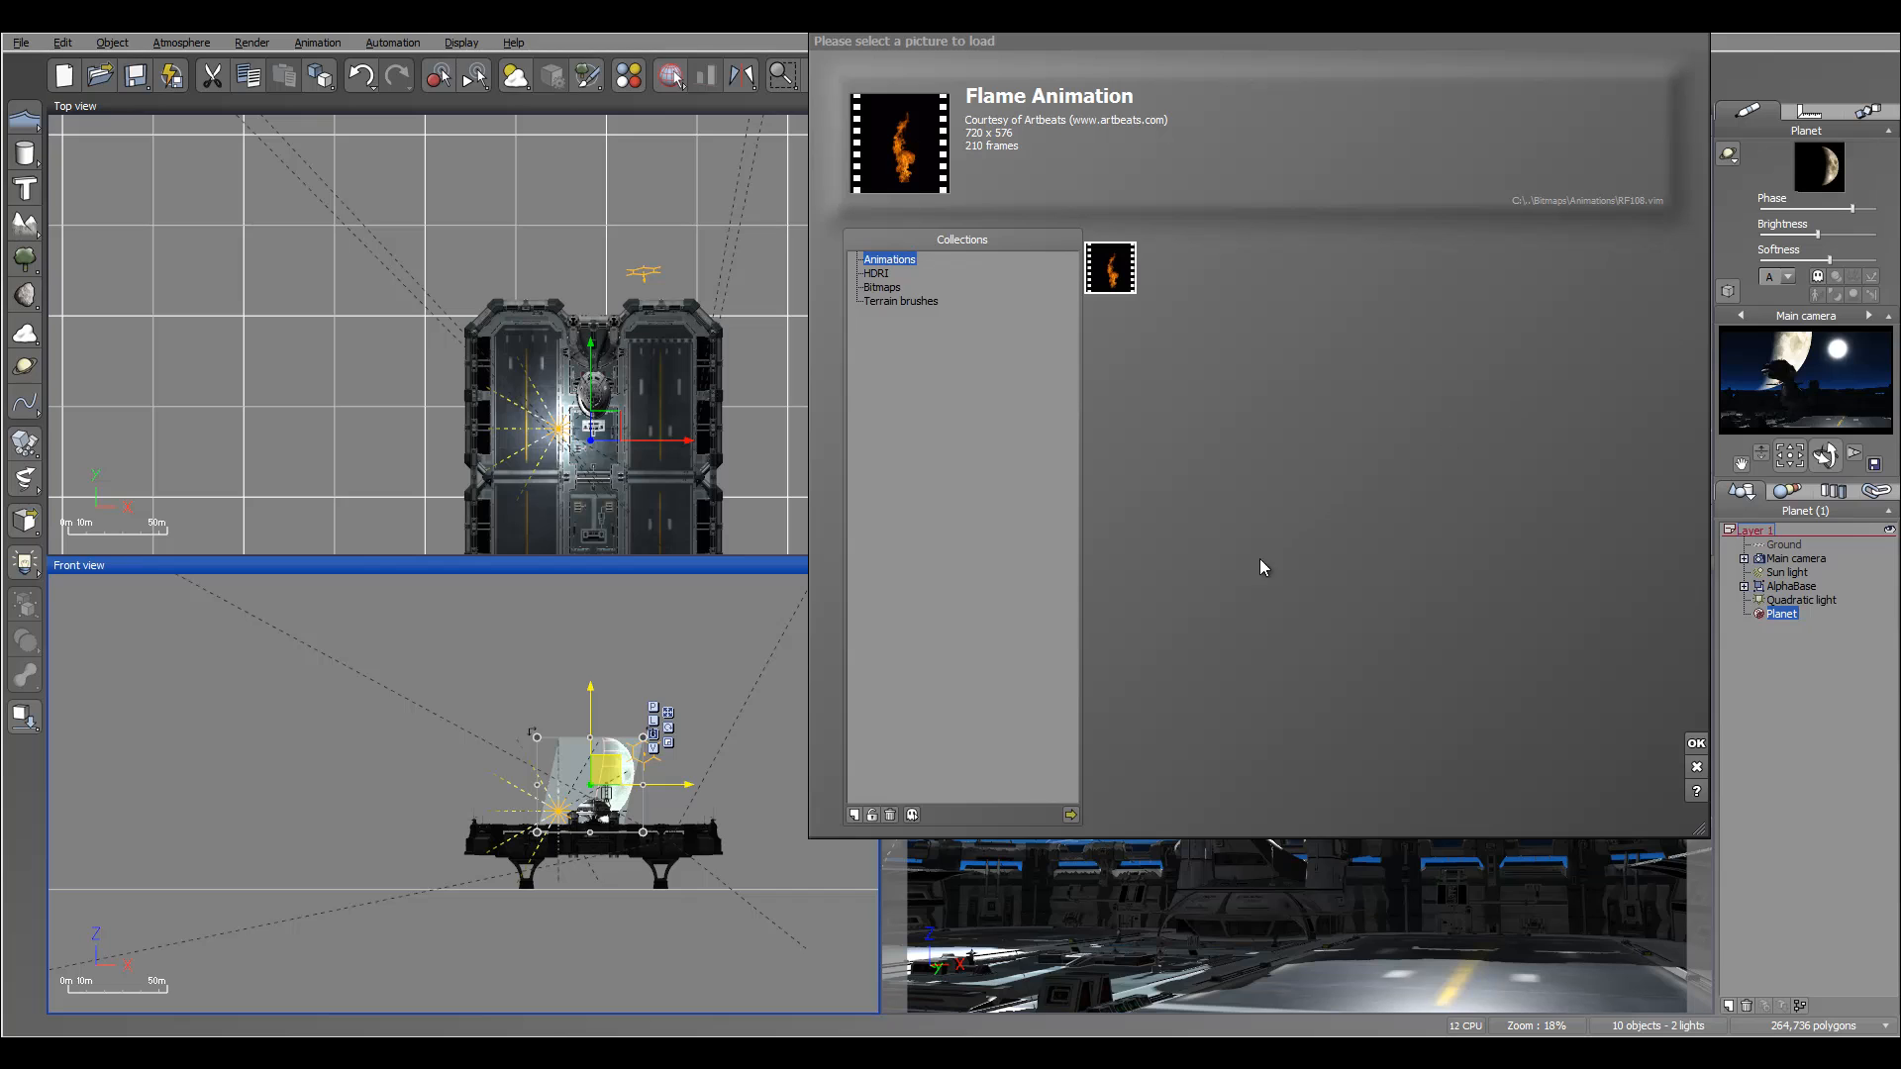
# Load p4s.jpg from the planets folder as the planet's custom picture and set its phase to show the full disc.
pyautogui.click(1070, 815)
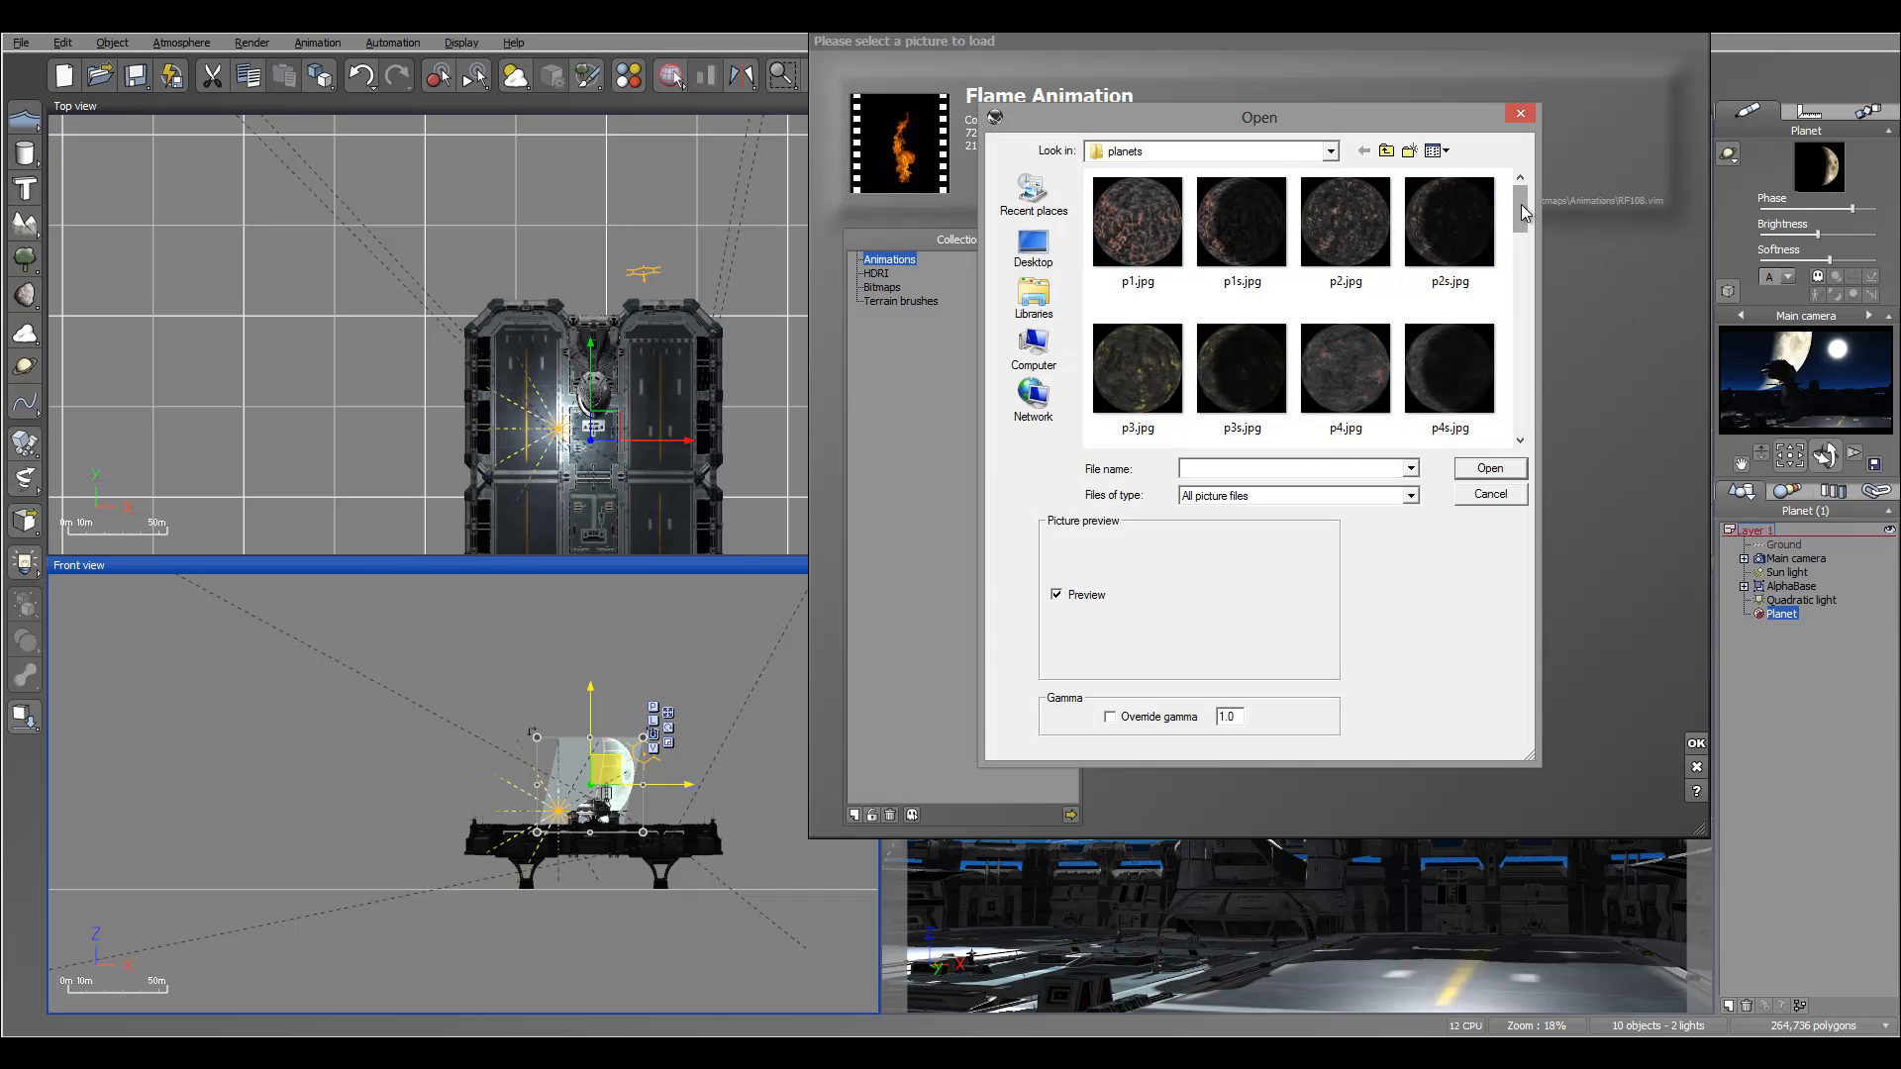
pyautogui.moveTo(1523, 213)
pyautogui.mouseDown()
pyautogui.moveTo(1511, 379)
pyautogui.moveTo(1530, 217)
pyautogui.mouseUp()
pyautogui.click(1344, 220)
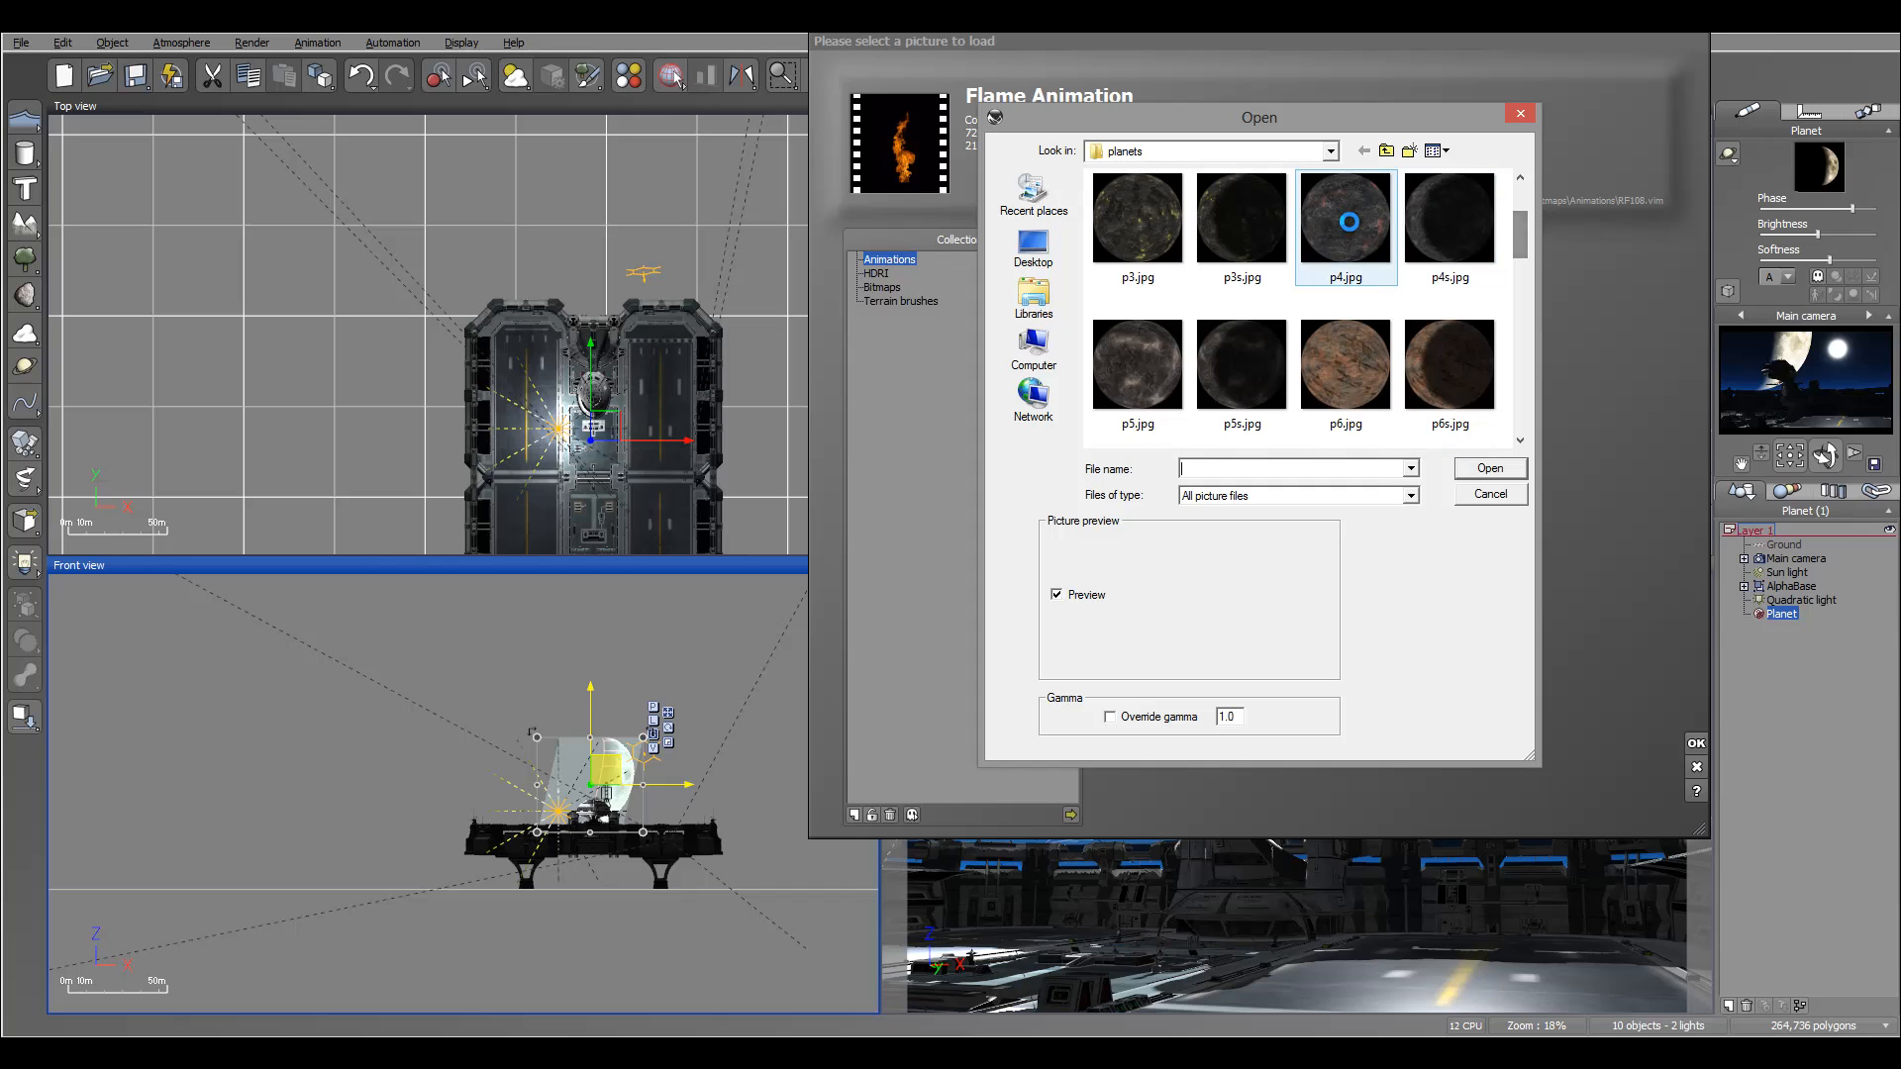
pyautogui.click(1431, 216)
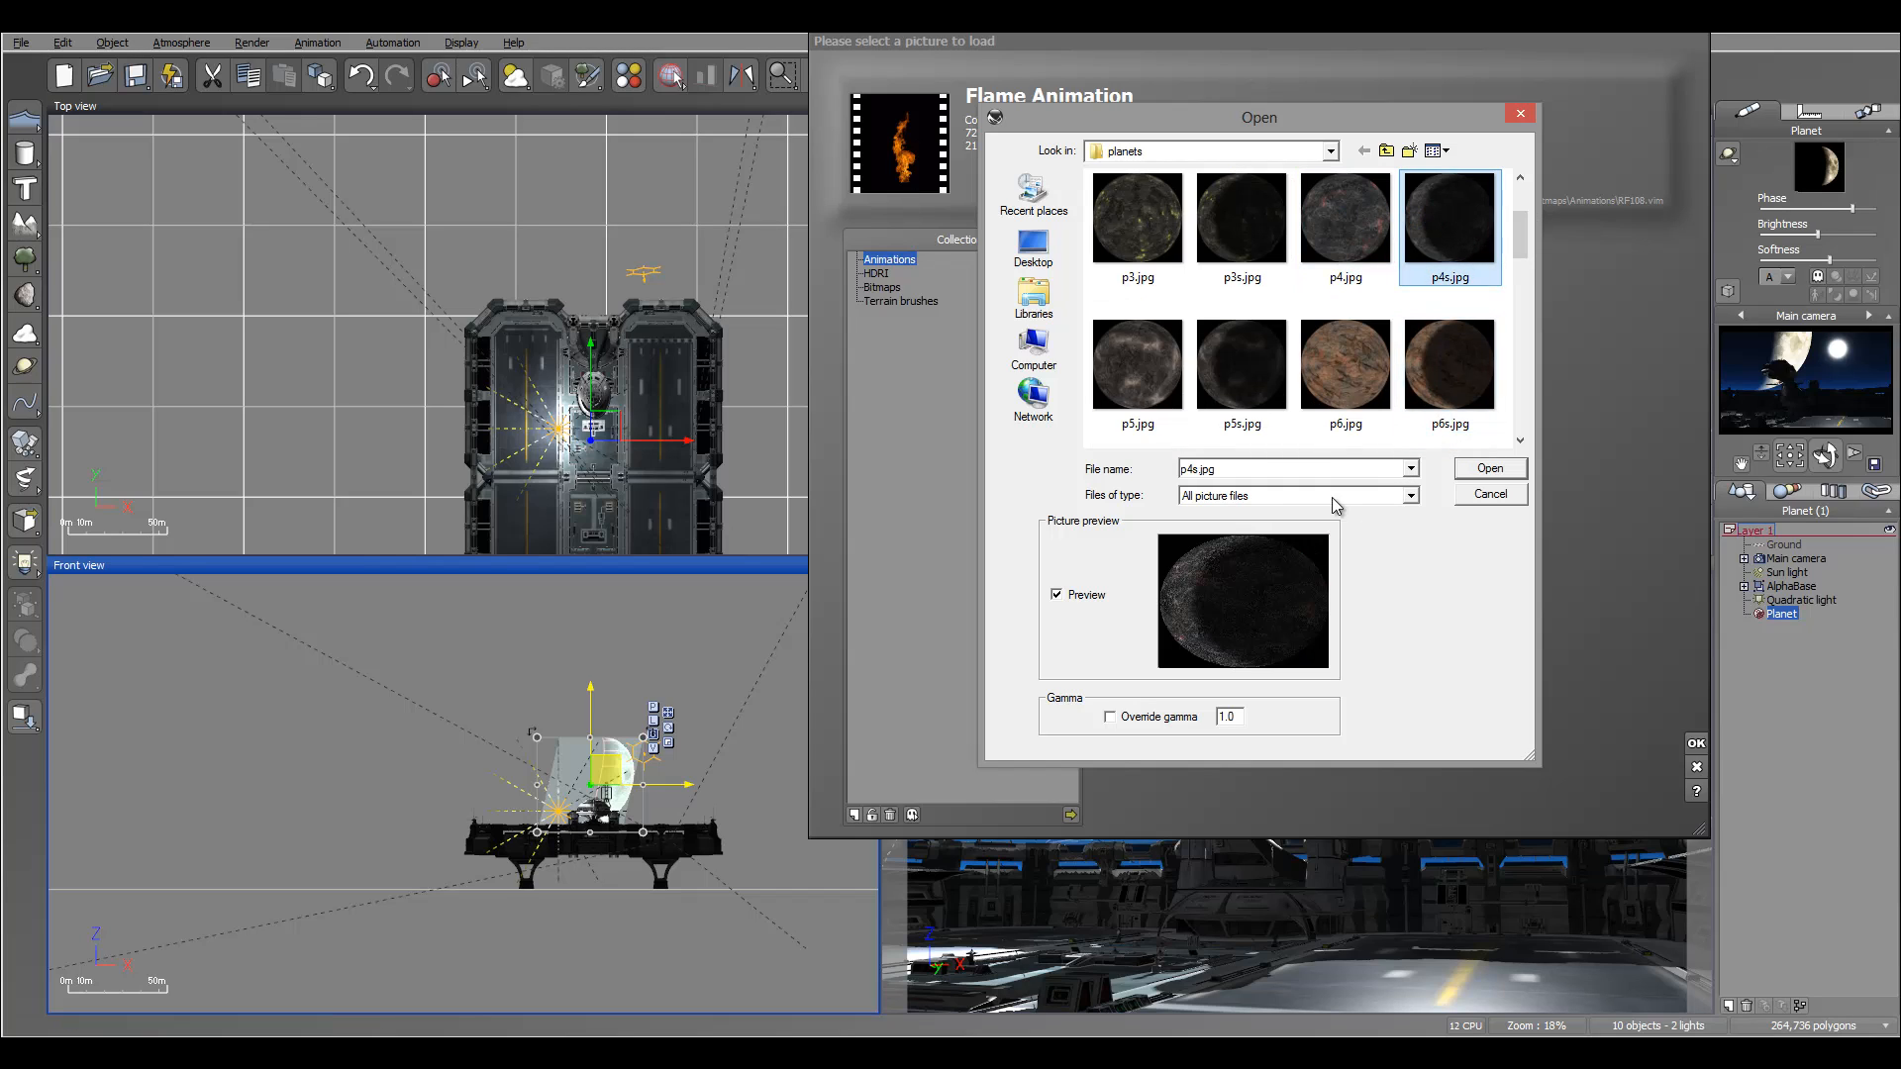
pyautogui.click(1485, 468)
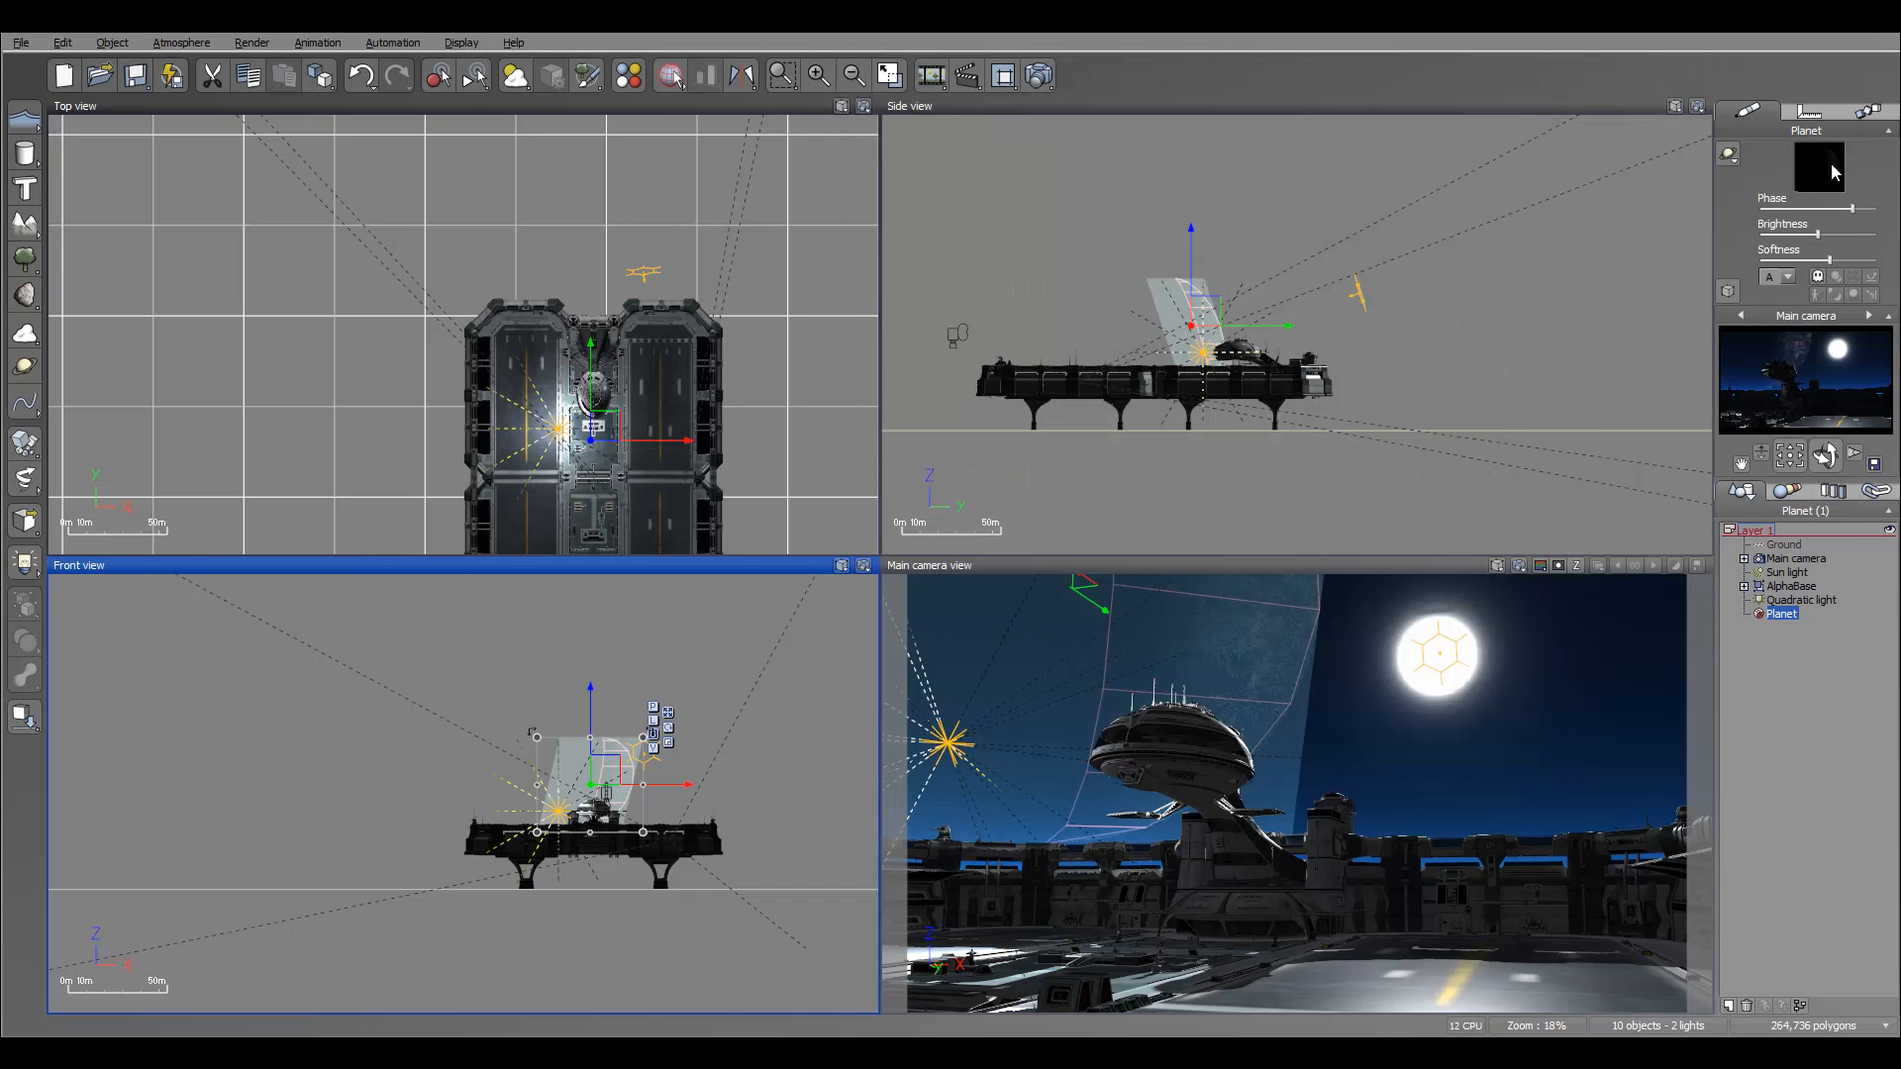
pyautogui.moveTo(1838, 209); pyautogui.dragTo(1829, 208)
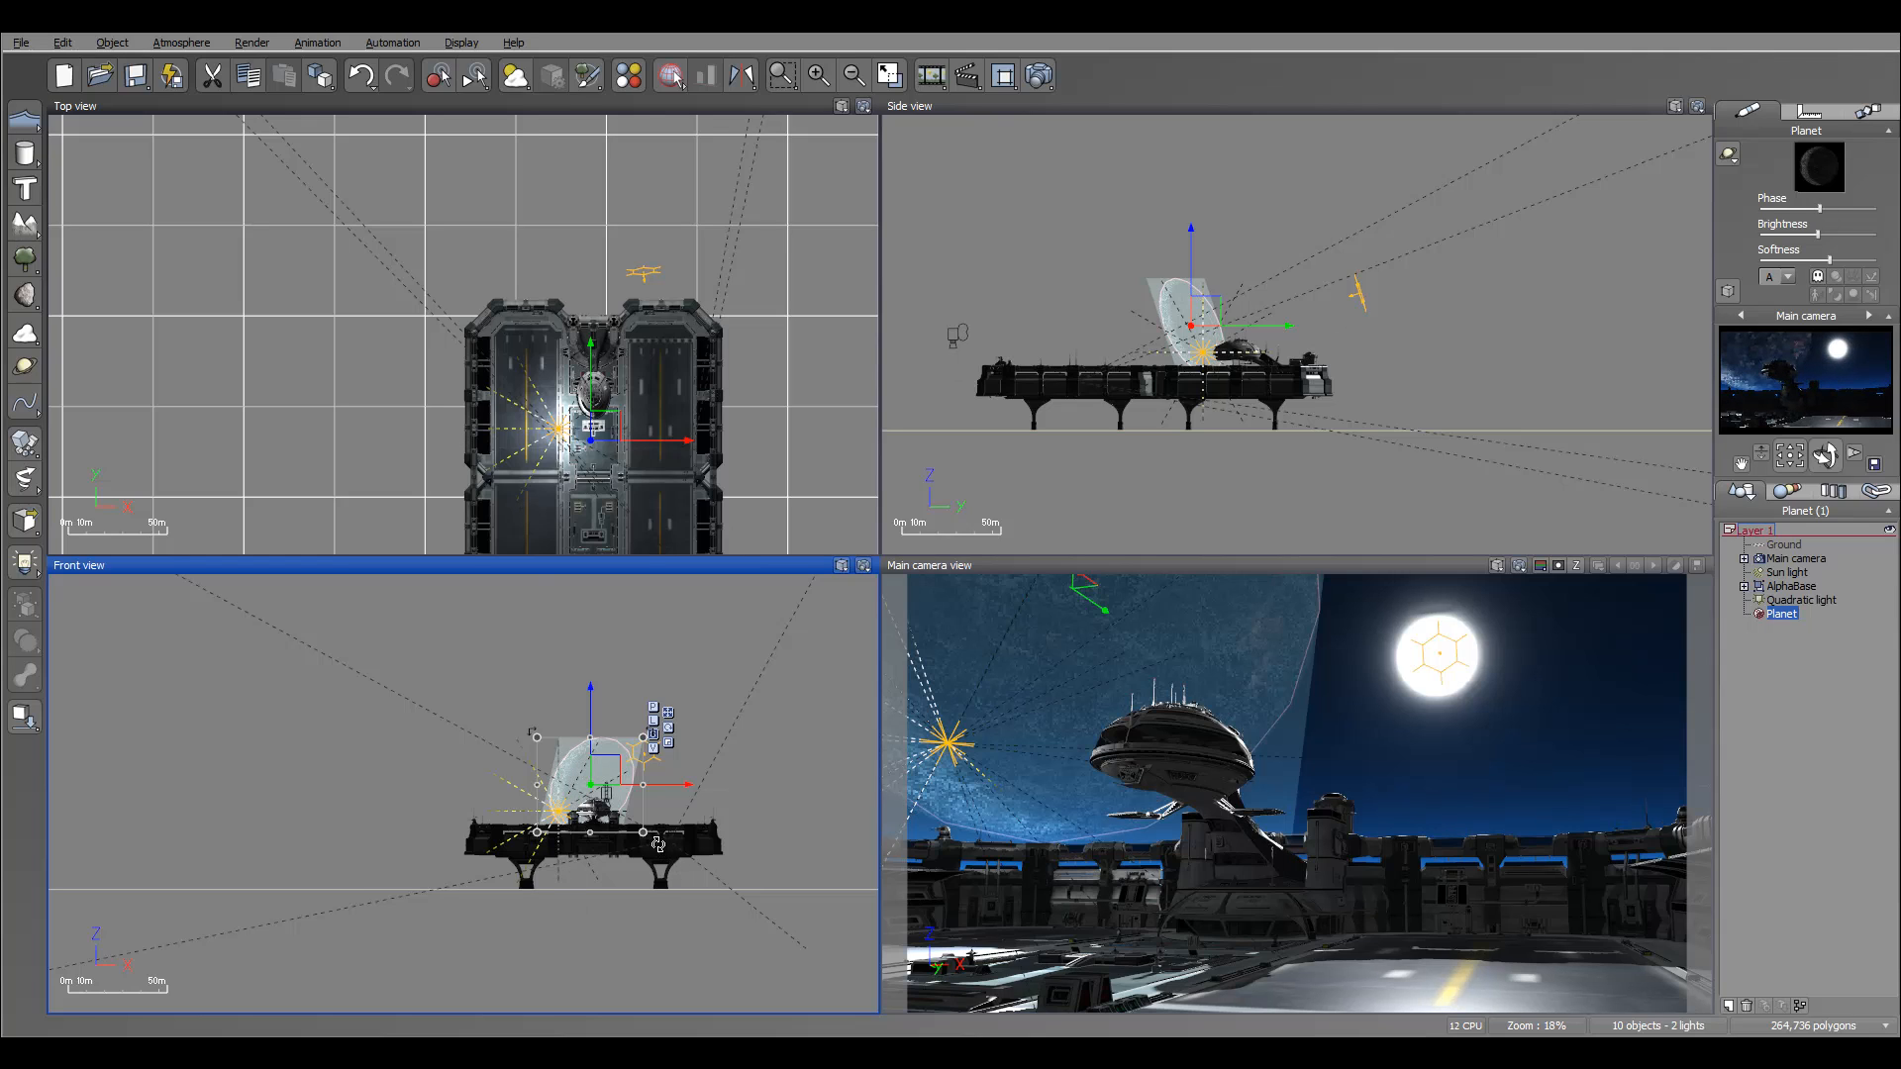
# Rotate the planet, shift it slightly away from the sun behind the tower, and raise its brightness and softness.
pyautogui.moveTo(658, 845); pyautogui.dragTo(685, 729)
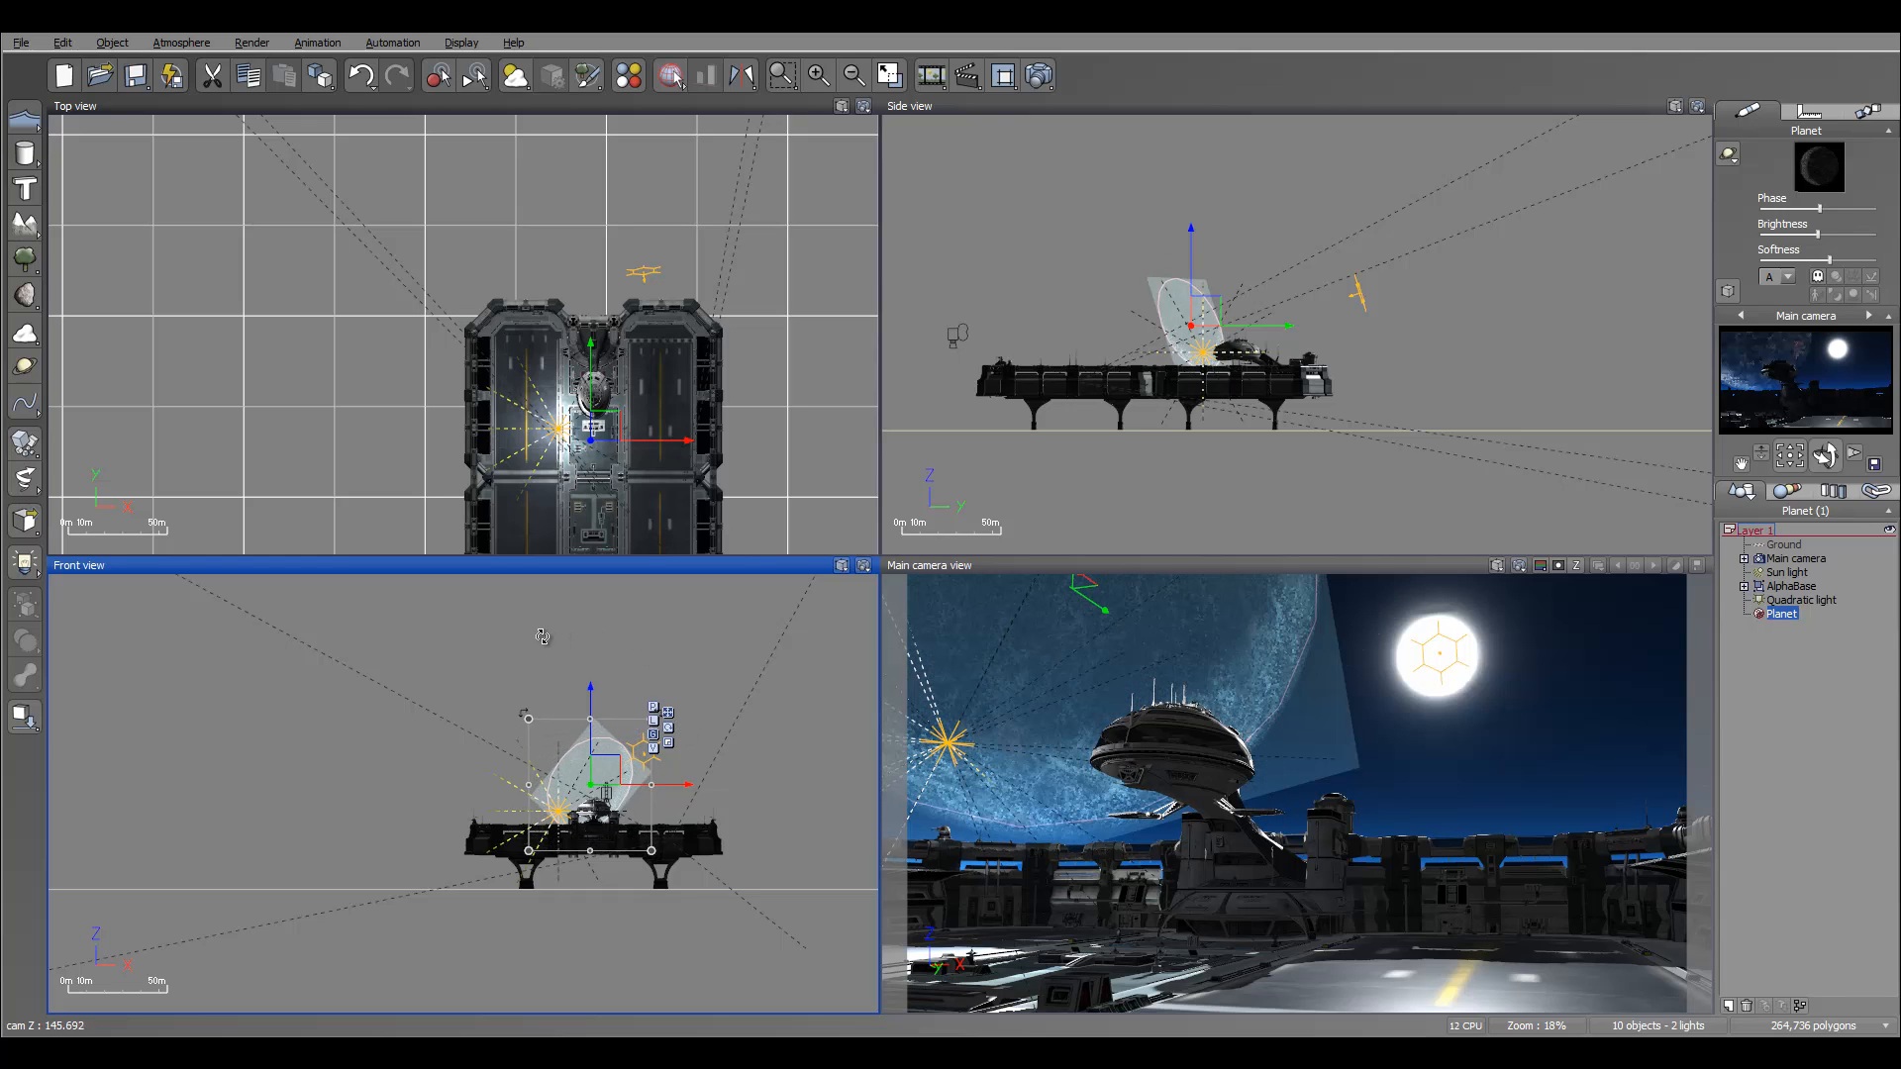
pyautogui.moveTo(542, 636); pyautogui.dragTo(503, 645)
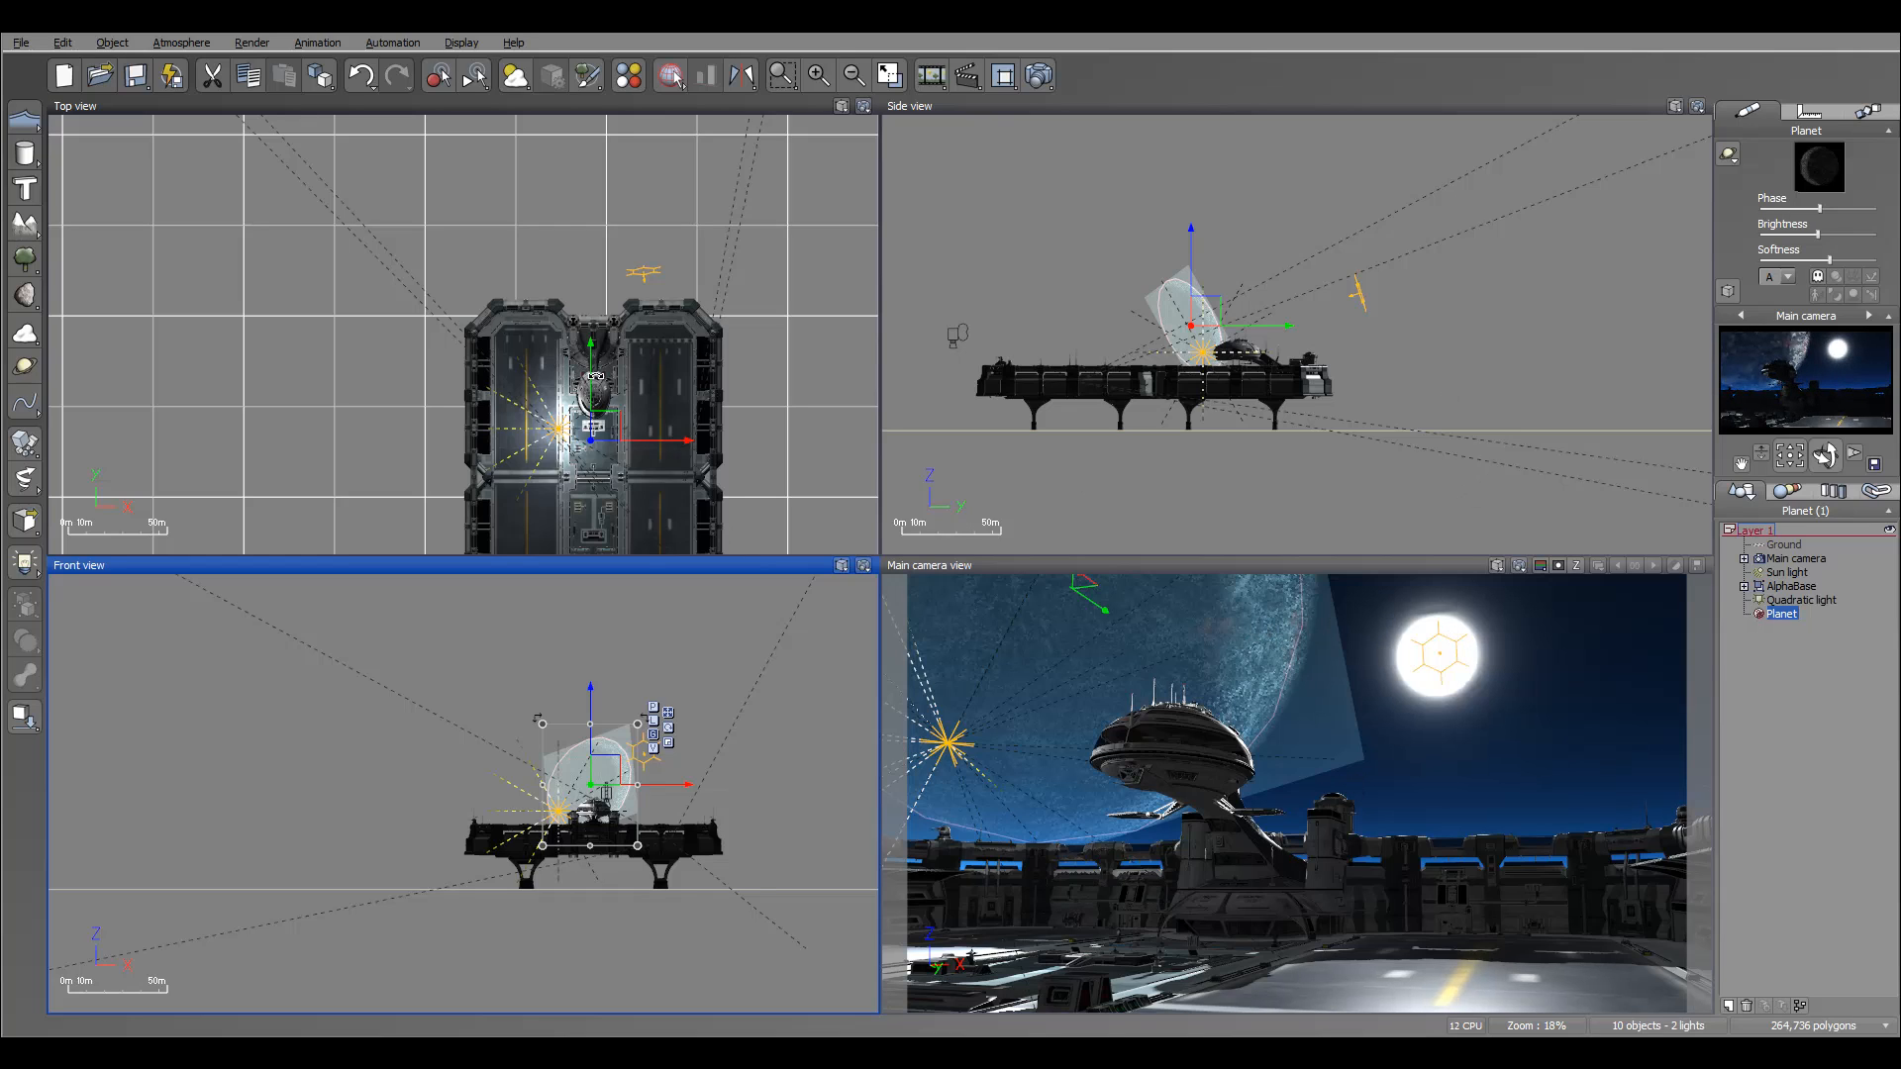
pyautogui.moveTo(597, 421); pyautogui.dragTo(583, 417)
pyautogui.moveTo(647, 858); pyautogui.dragTo(655, 868)
pyautogui.moveTo(592, 769); pyautogui.dragTo(590, 764)
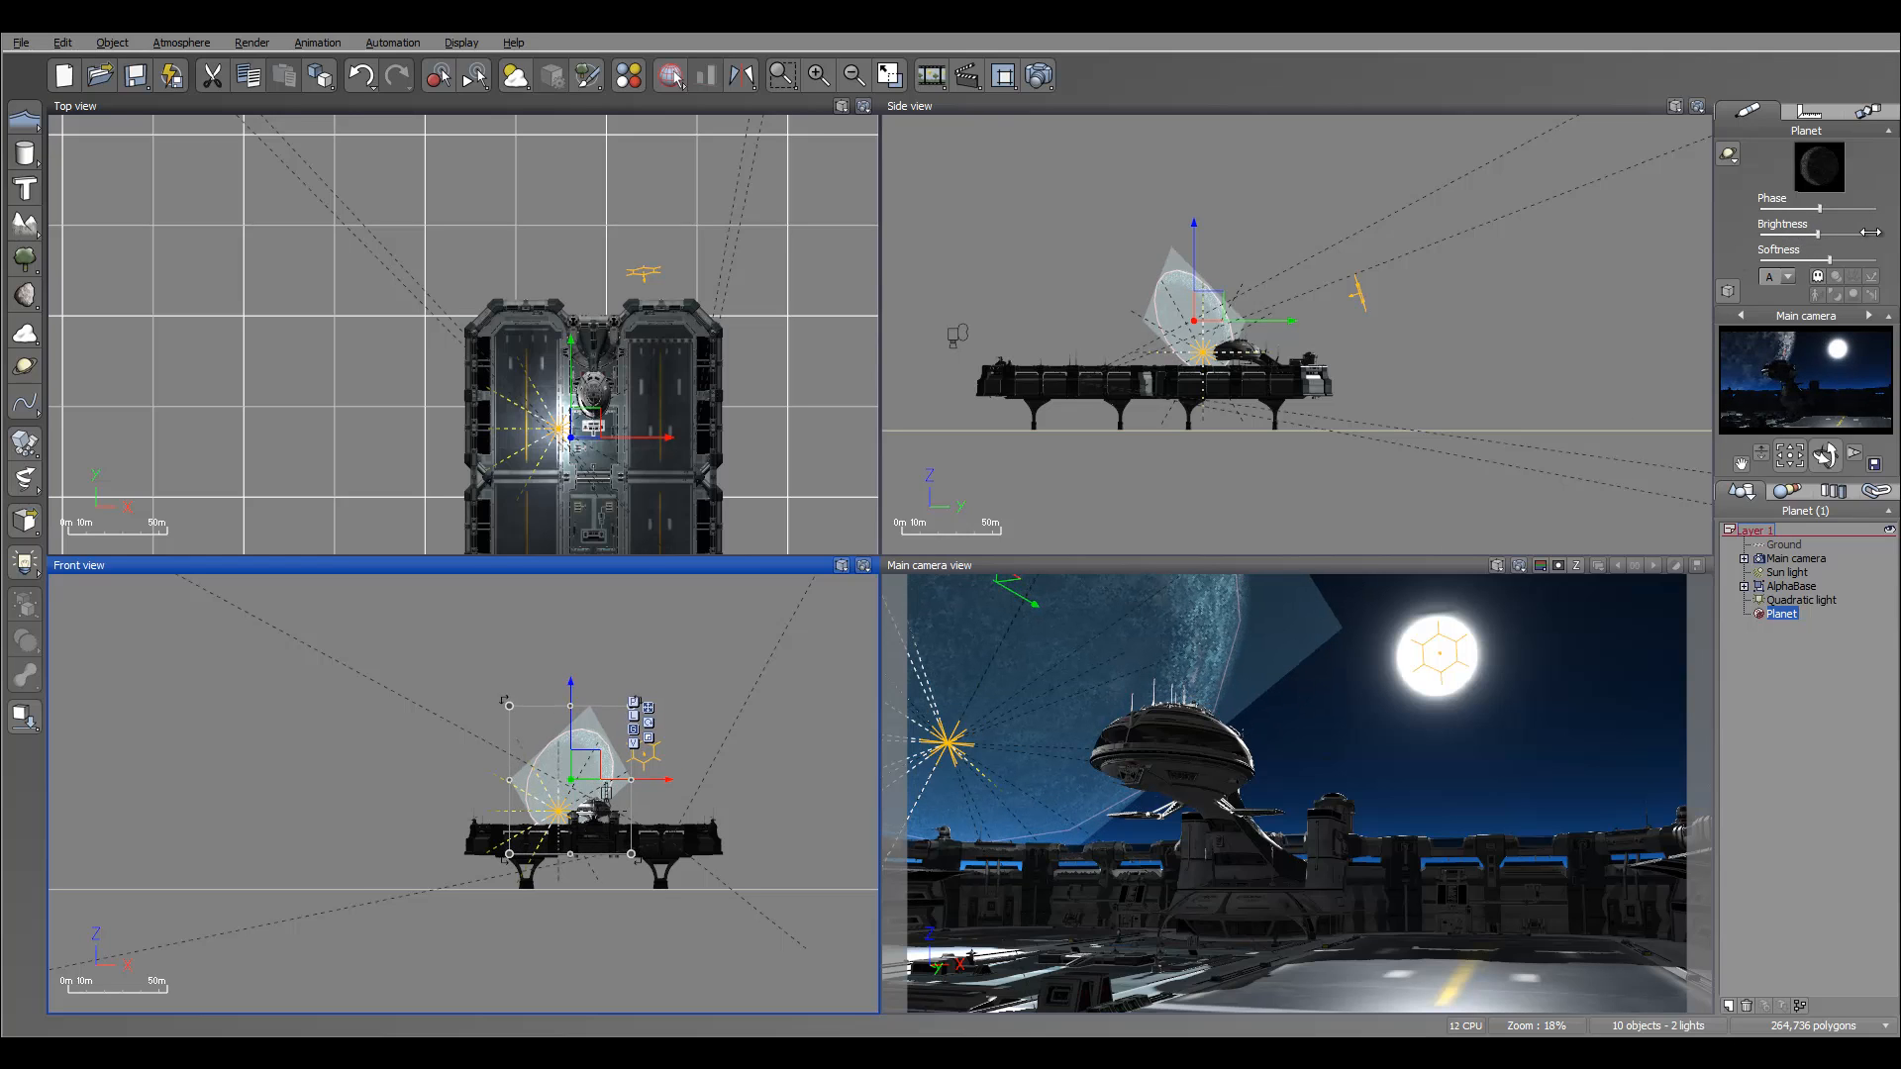
pyautogui.moveTo(1869, 232); pyautogui.dragTo(1850, 262)
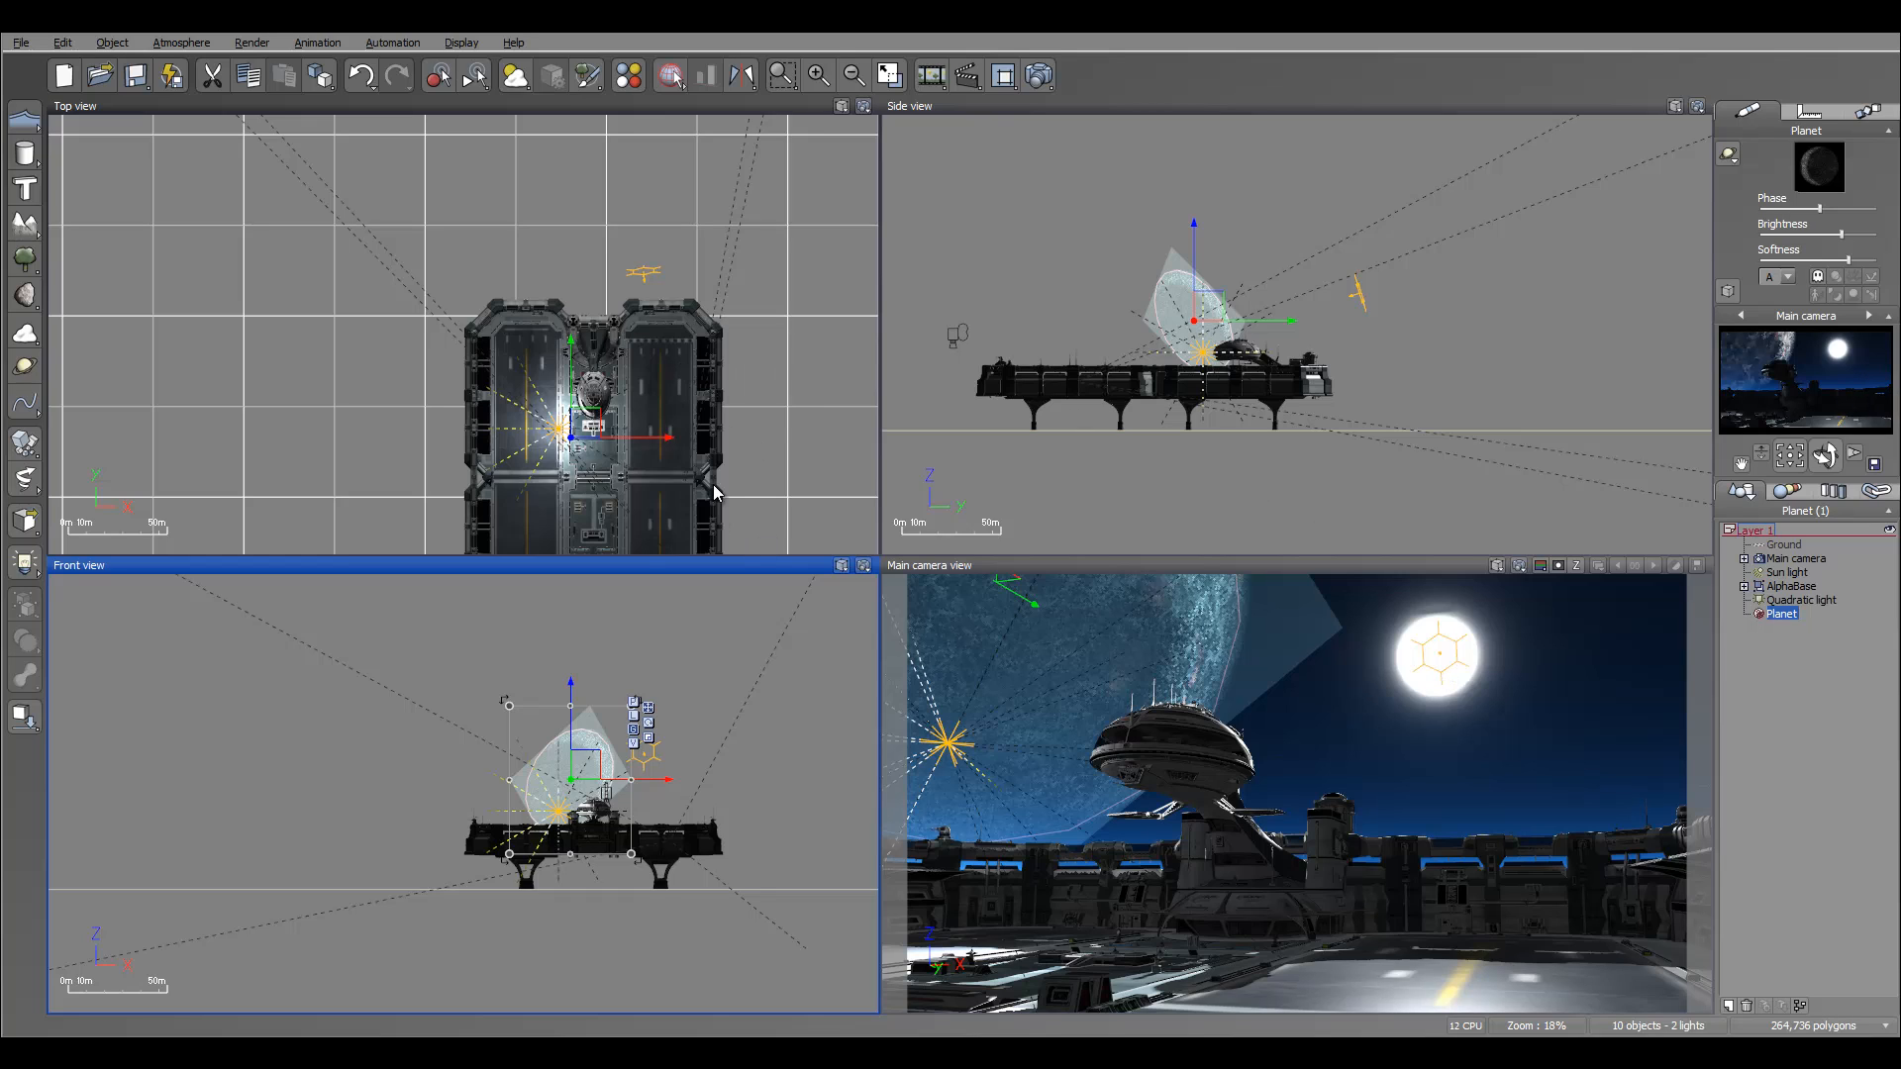
# Add a second planet and enlarge, tilt and position it so it spans the whole sky behind the base.
pyautogui.click(793, 400)
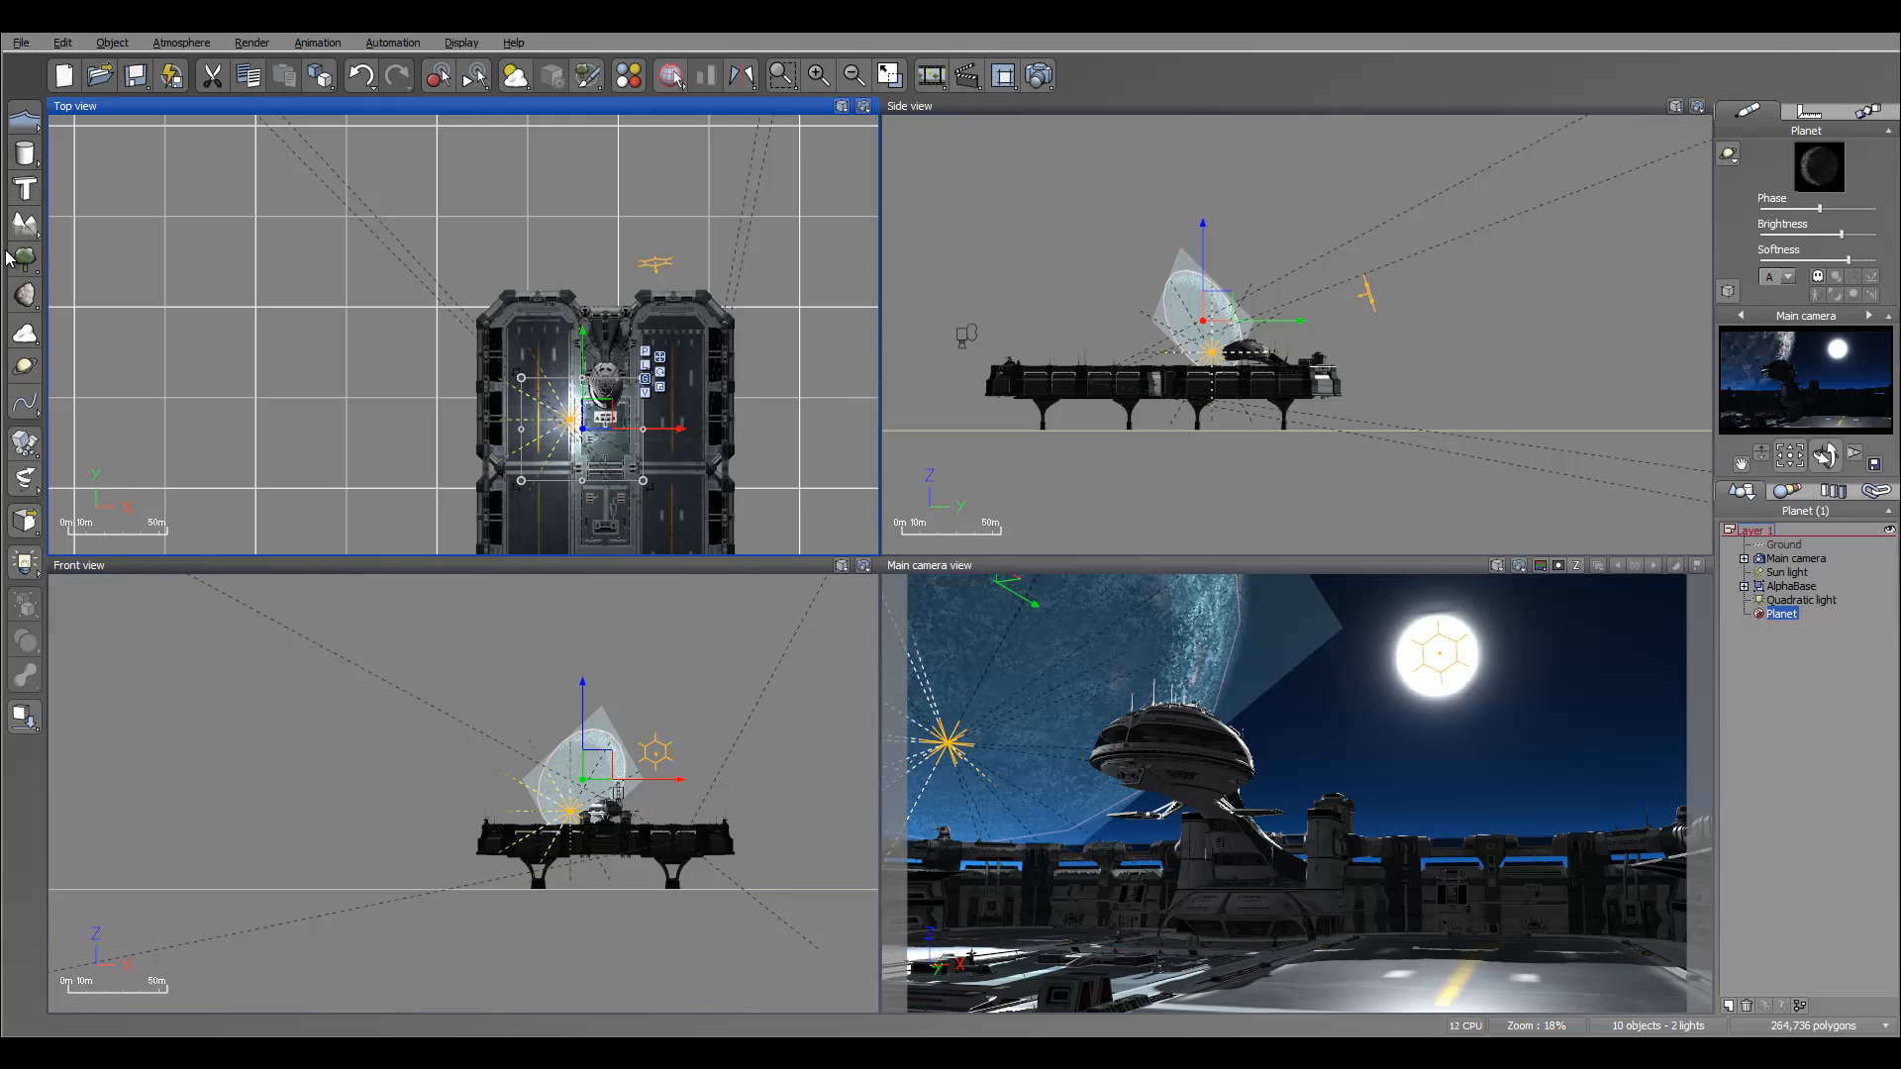
pyautogui.click(25, 367)
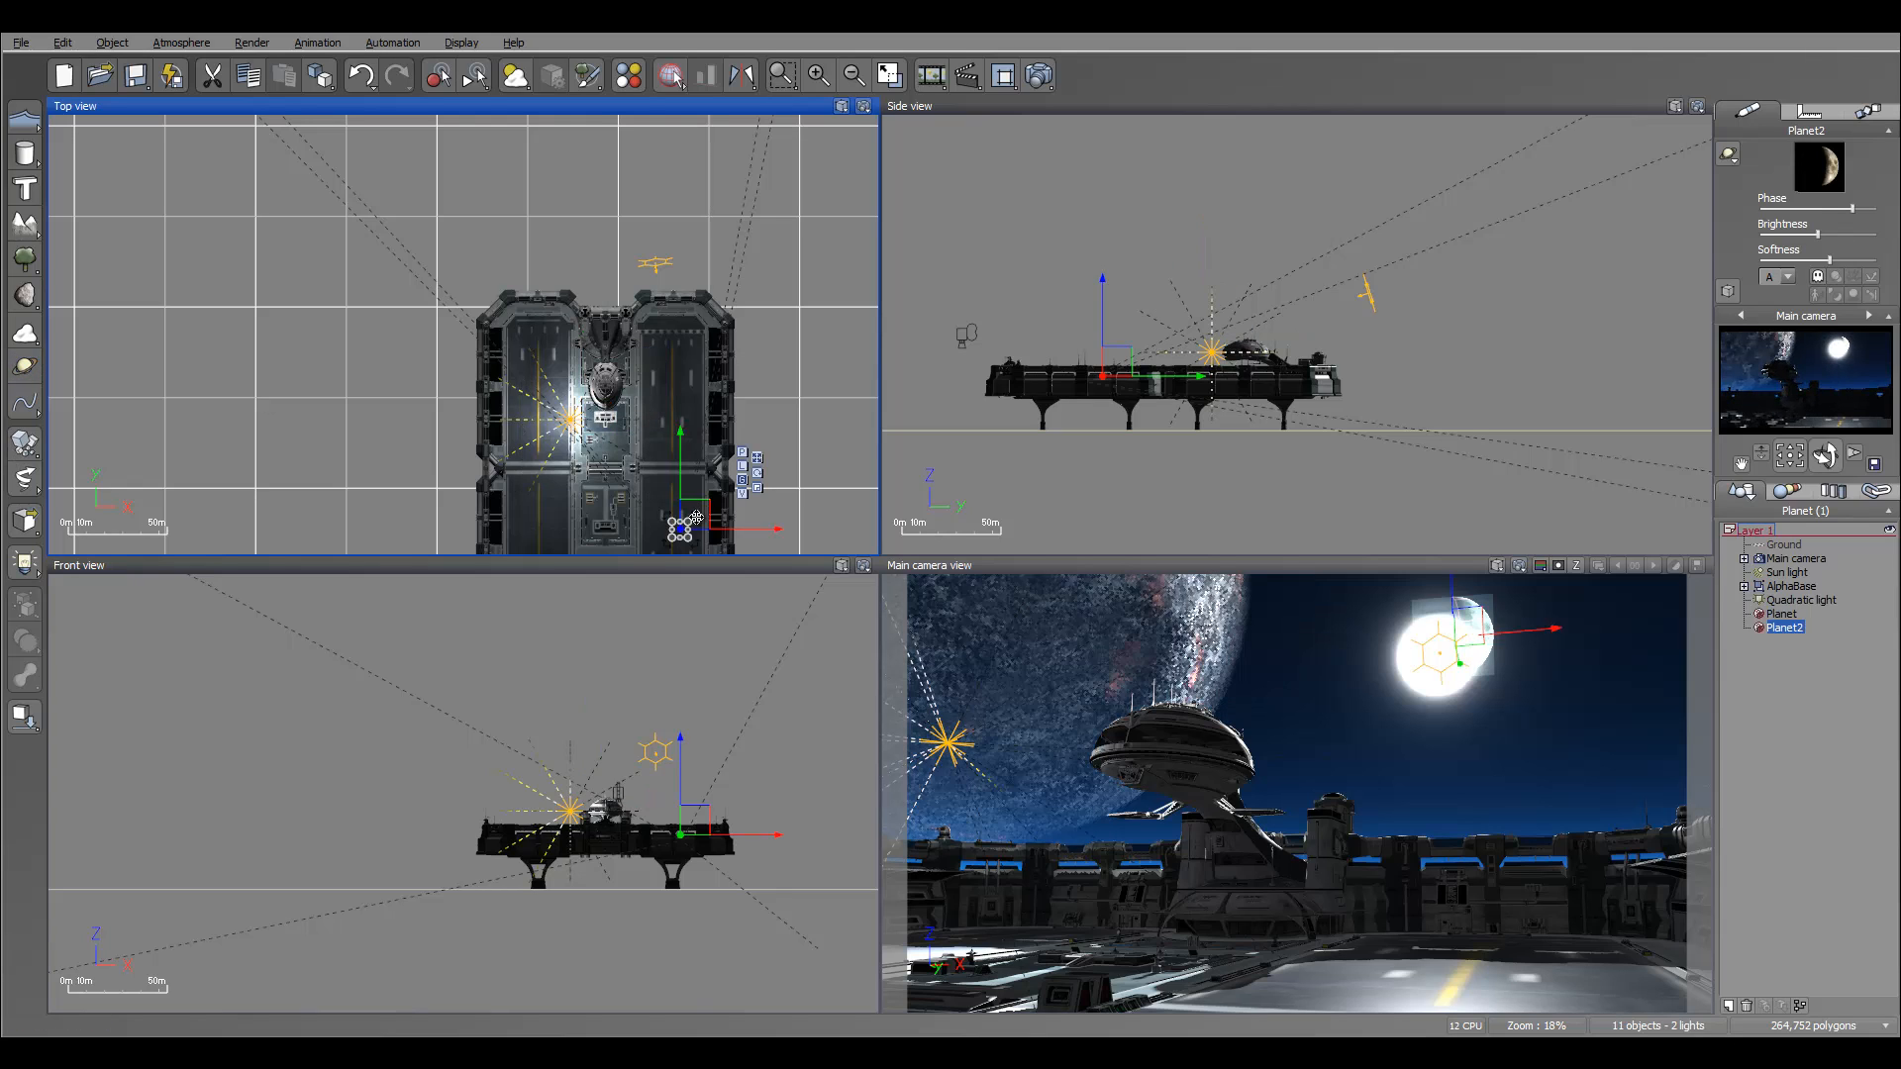
pyautogui.moveTo(687, 522); pyautogui.dragTo(862, 416)
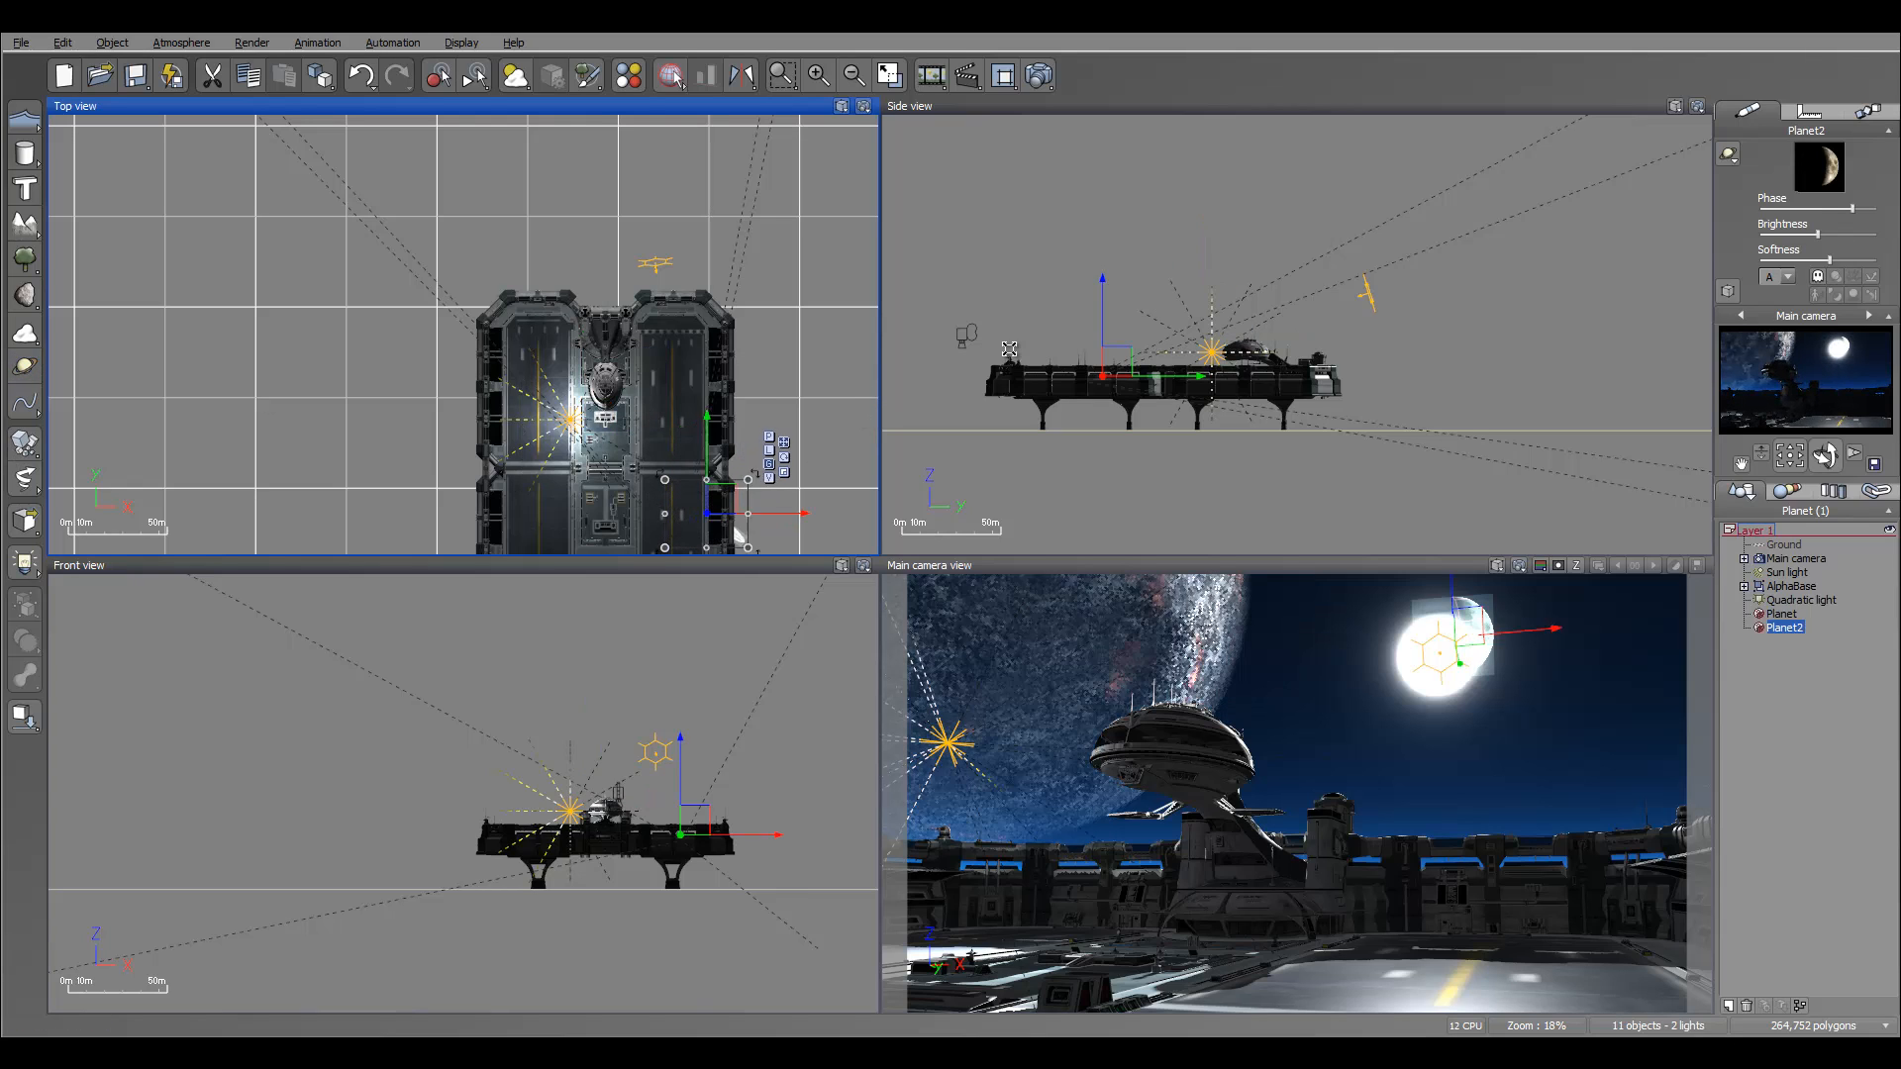
pyautogui.moveTo(738, 490); pyautogui.dragTo(633, 437)
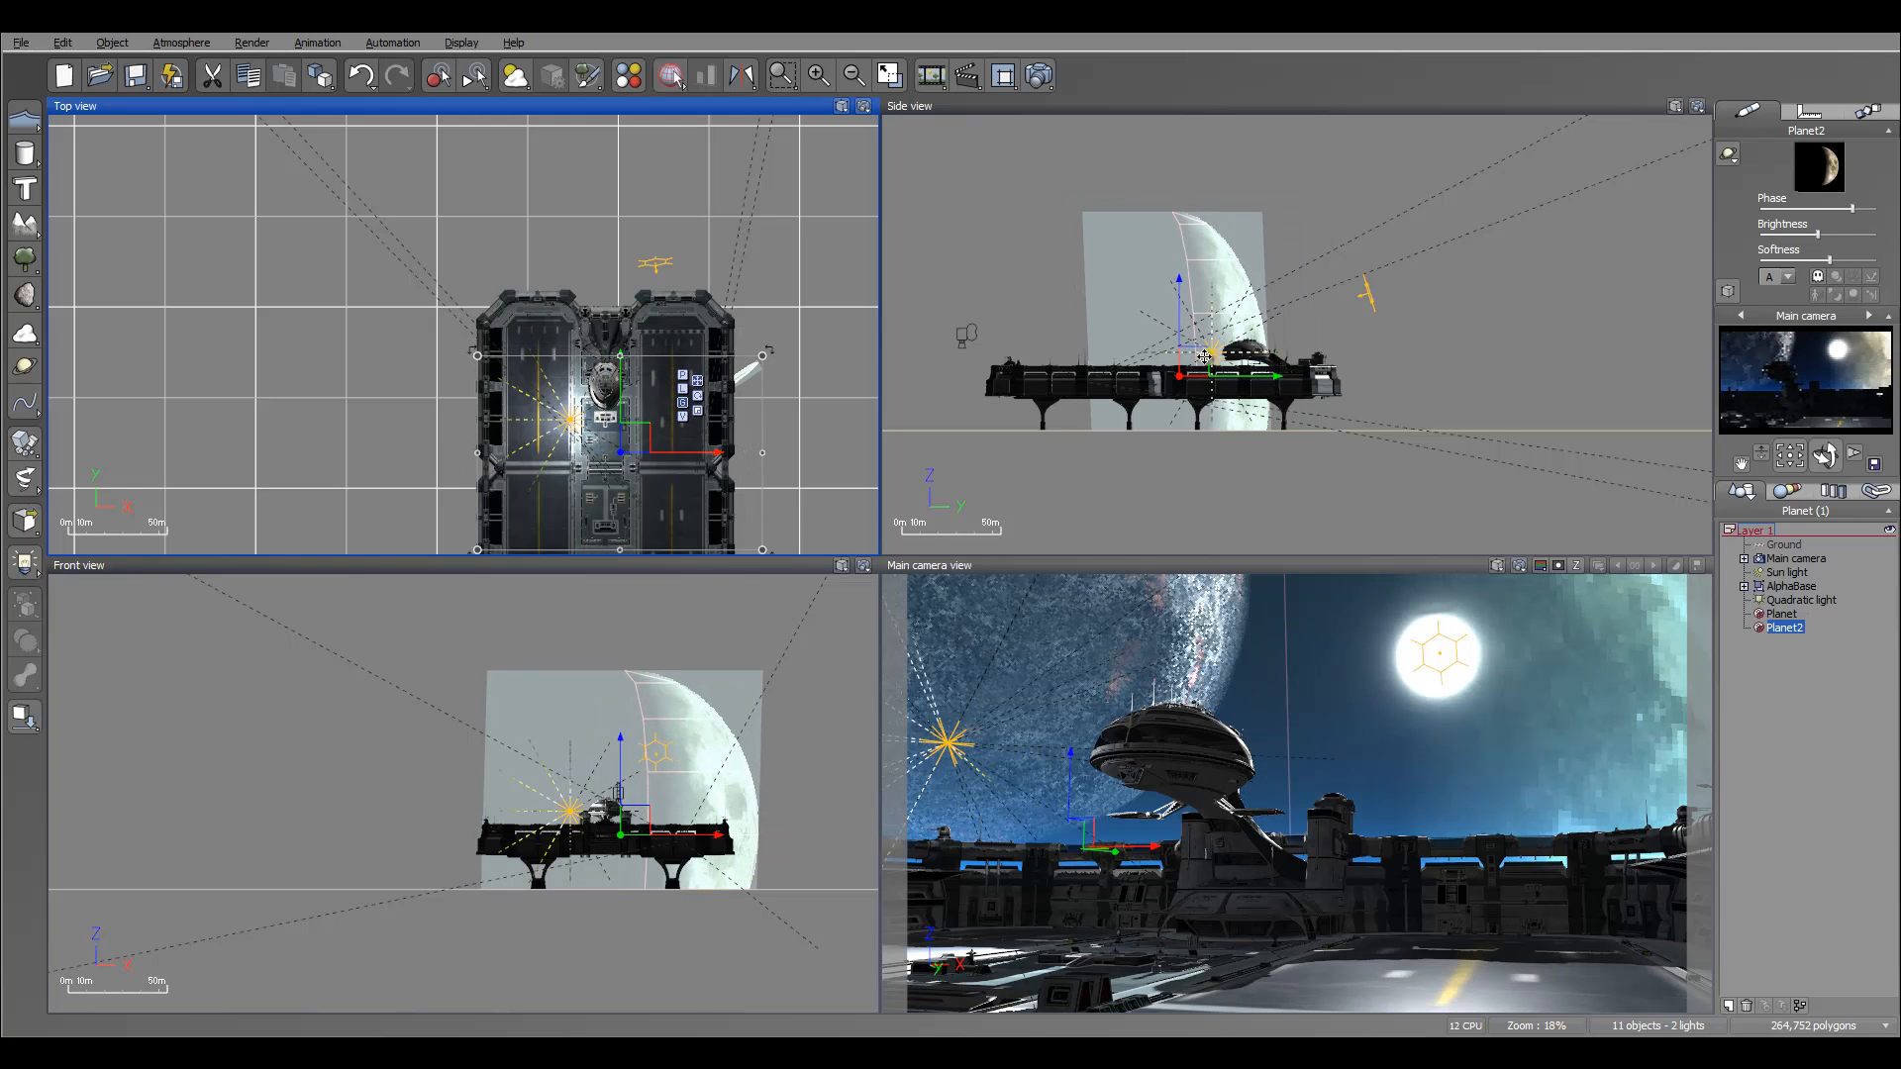
pyautogui.moveTo(1208, 348); pyautogui.dragTo(1220, 318)
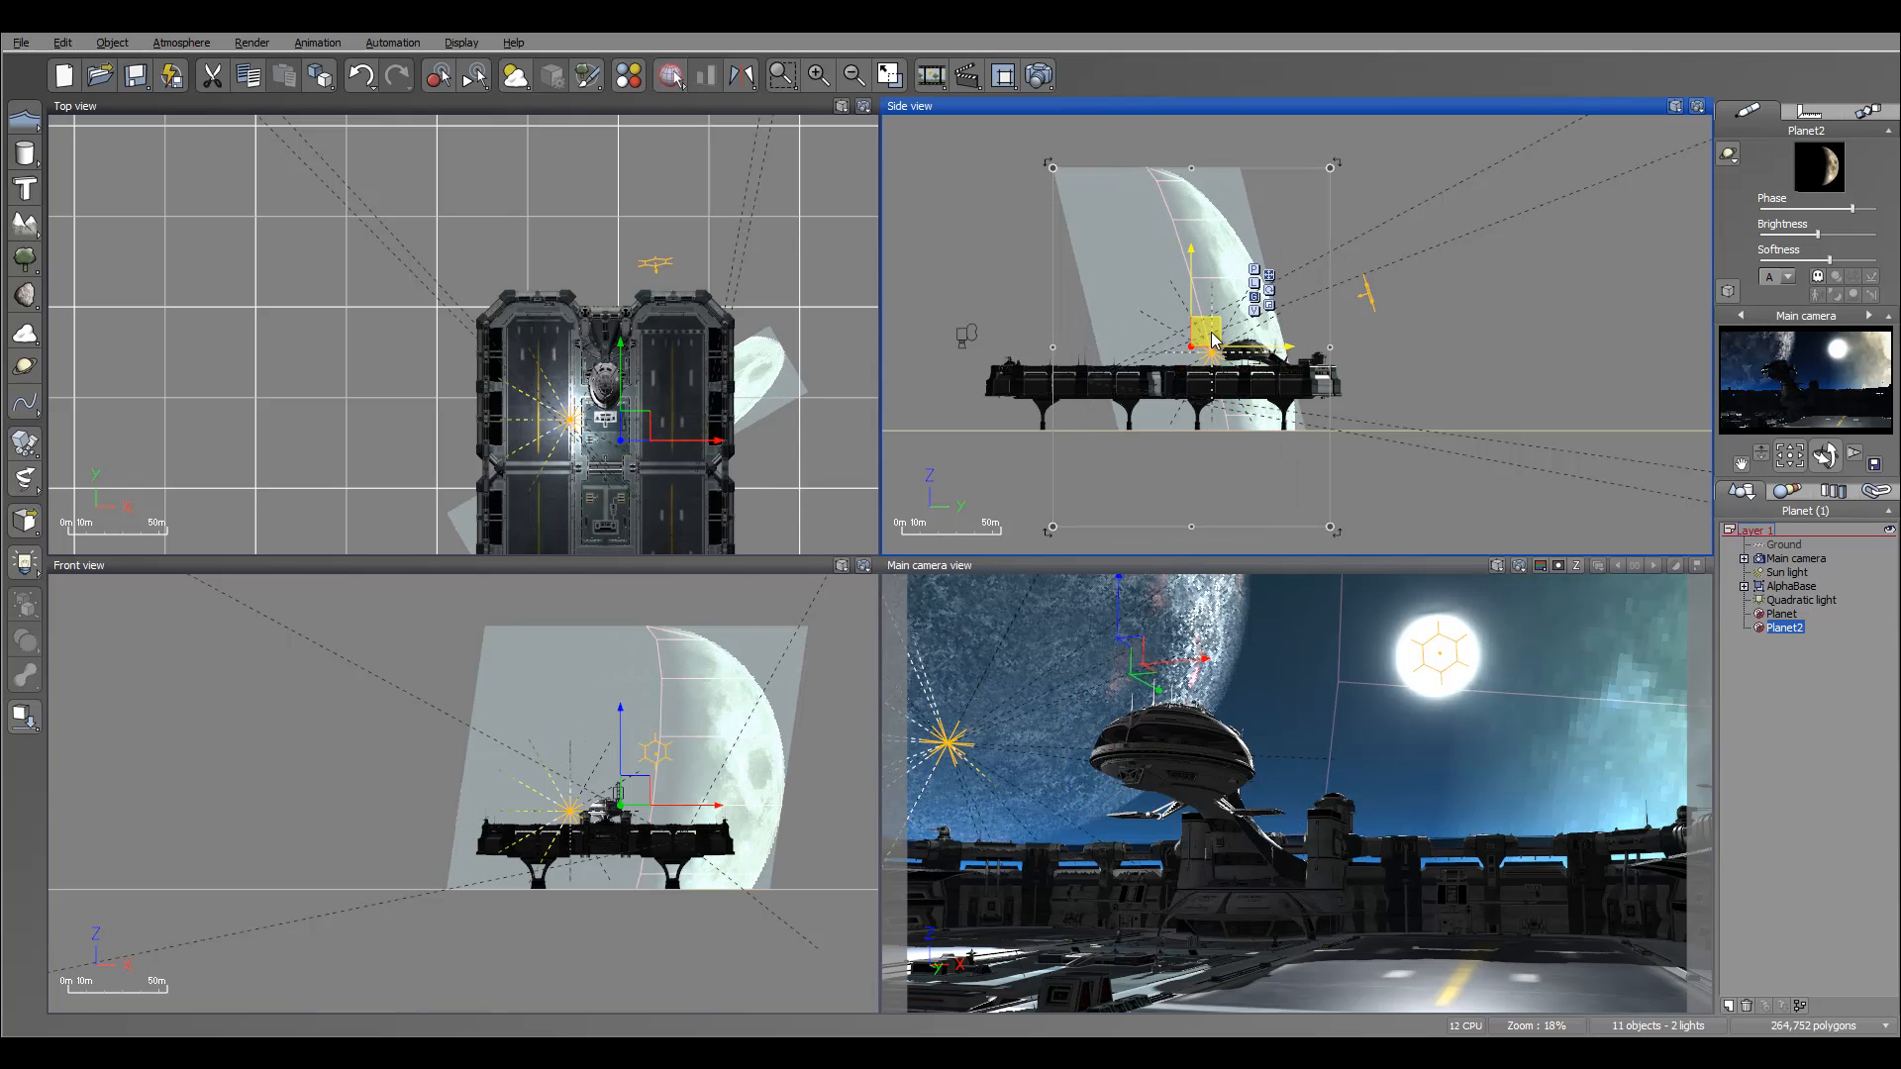
pyautogui.click(772, 616)
pyautogui.moveTo(808, 622); pyautogui.dragTo(738, 632)
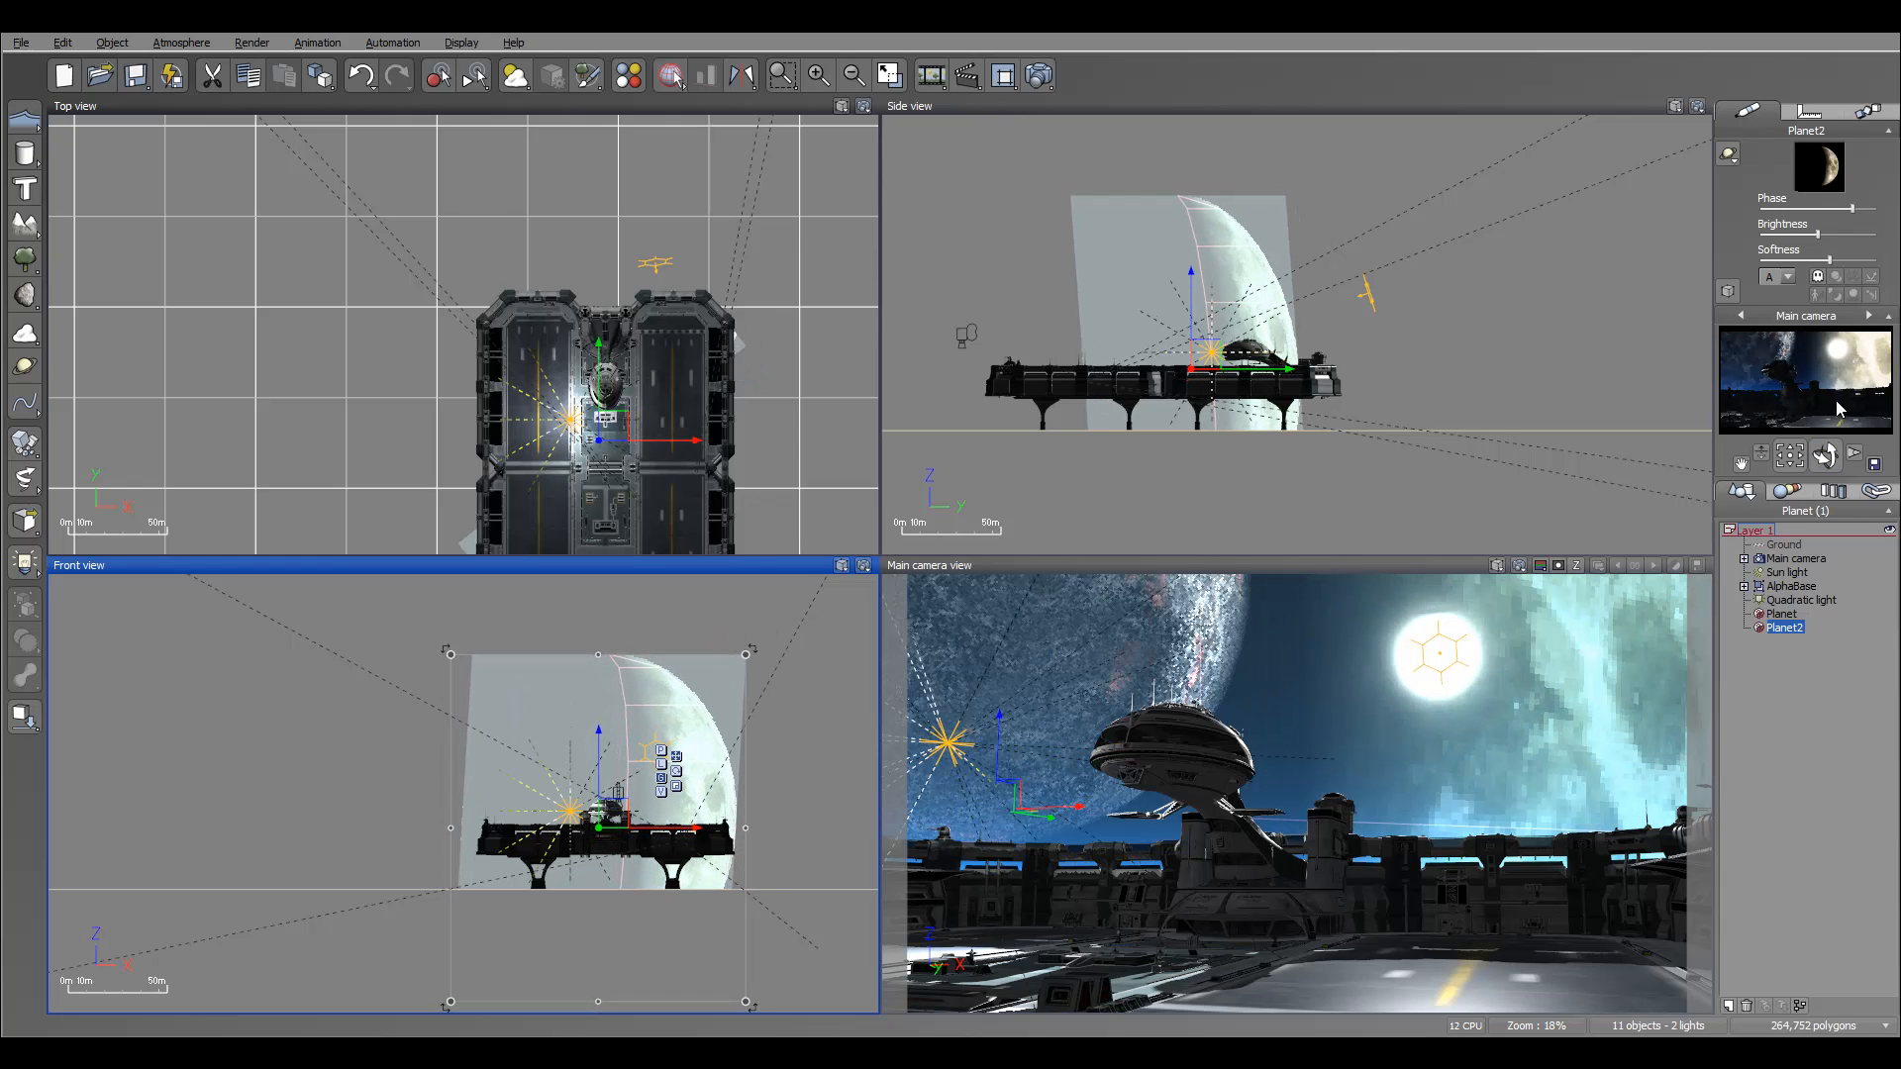
# Turn the second planet into a star backdrop using full phase, the custom picture stars.tif and reduced brightness.
pyautogui.moveTo(1851, 209); pyautogui.dragTo(1820, 211)
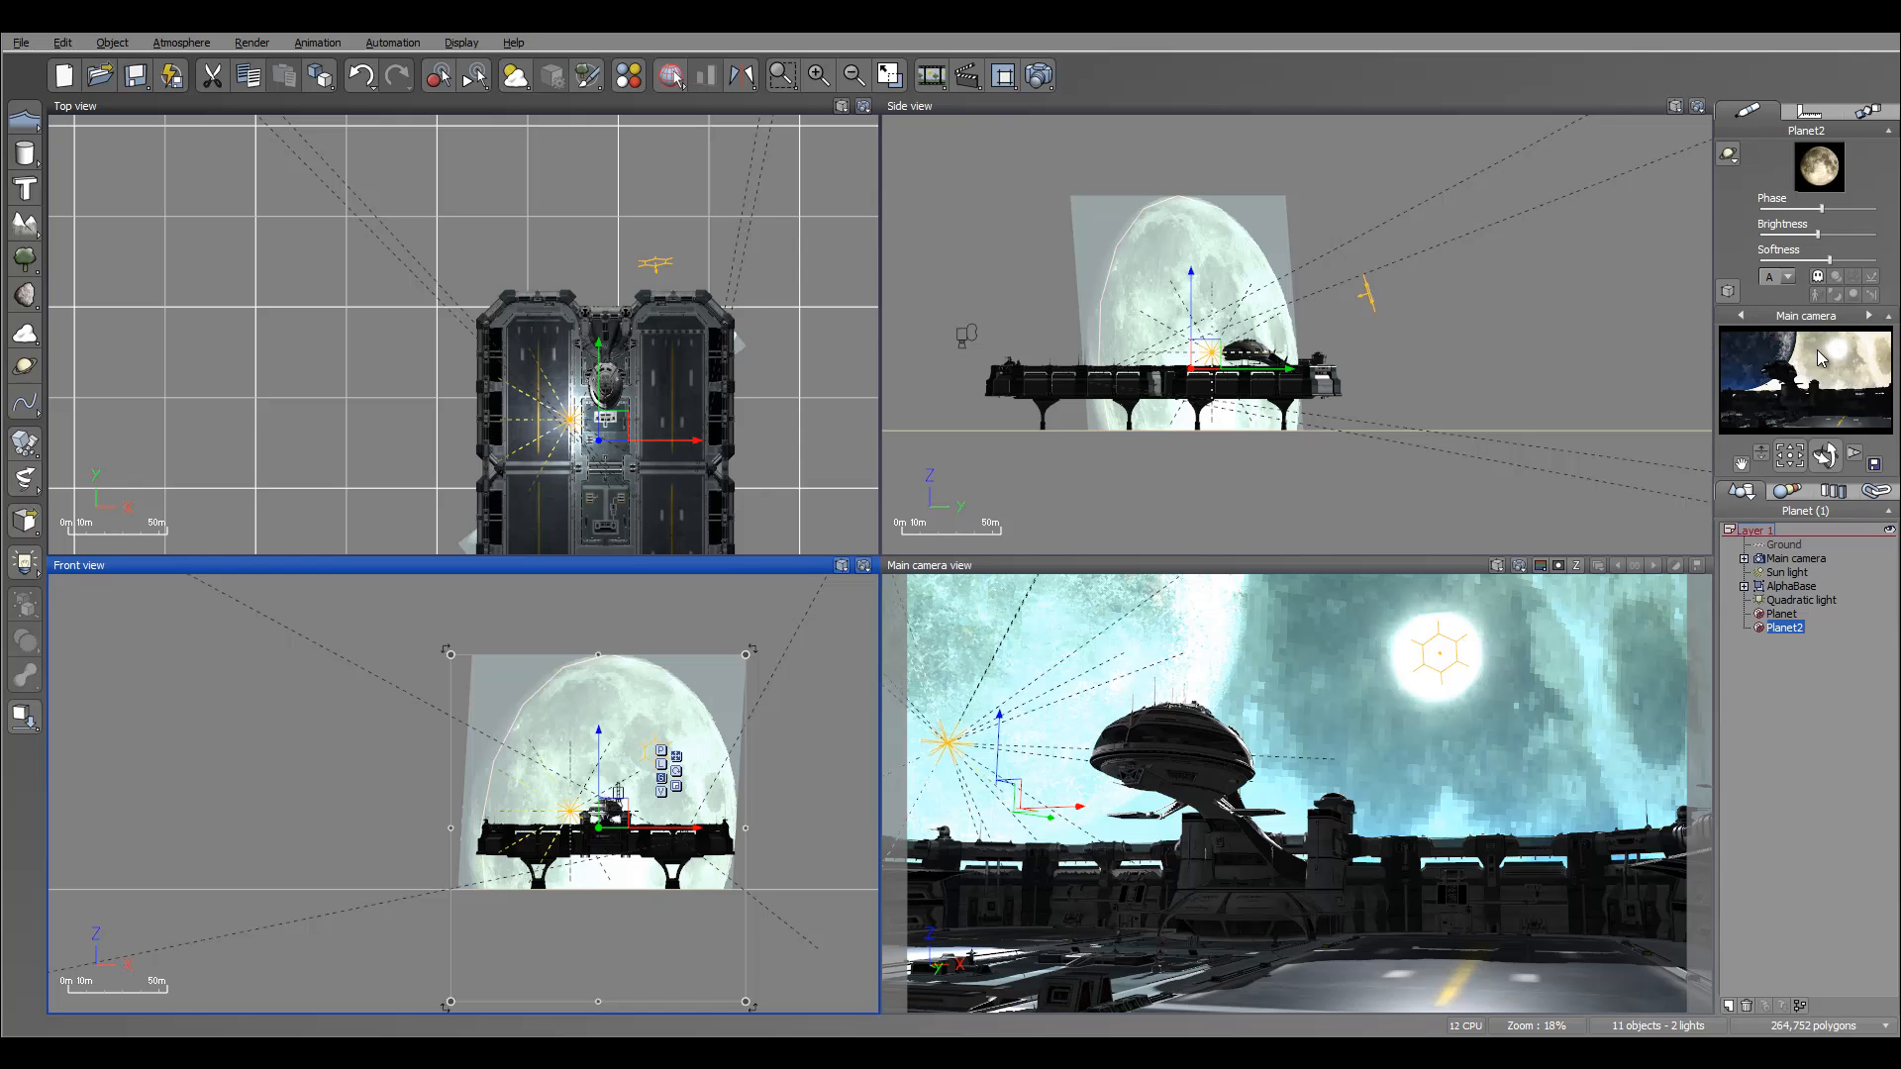
pyautogui.click(1728, 154)
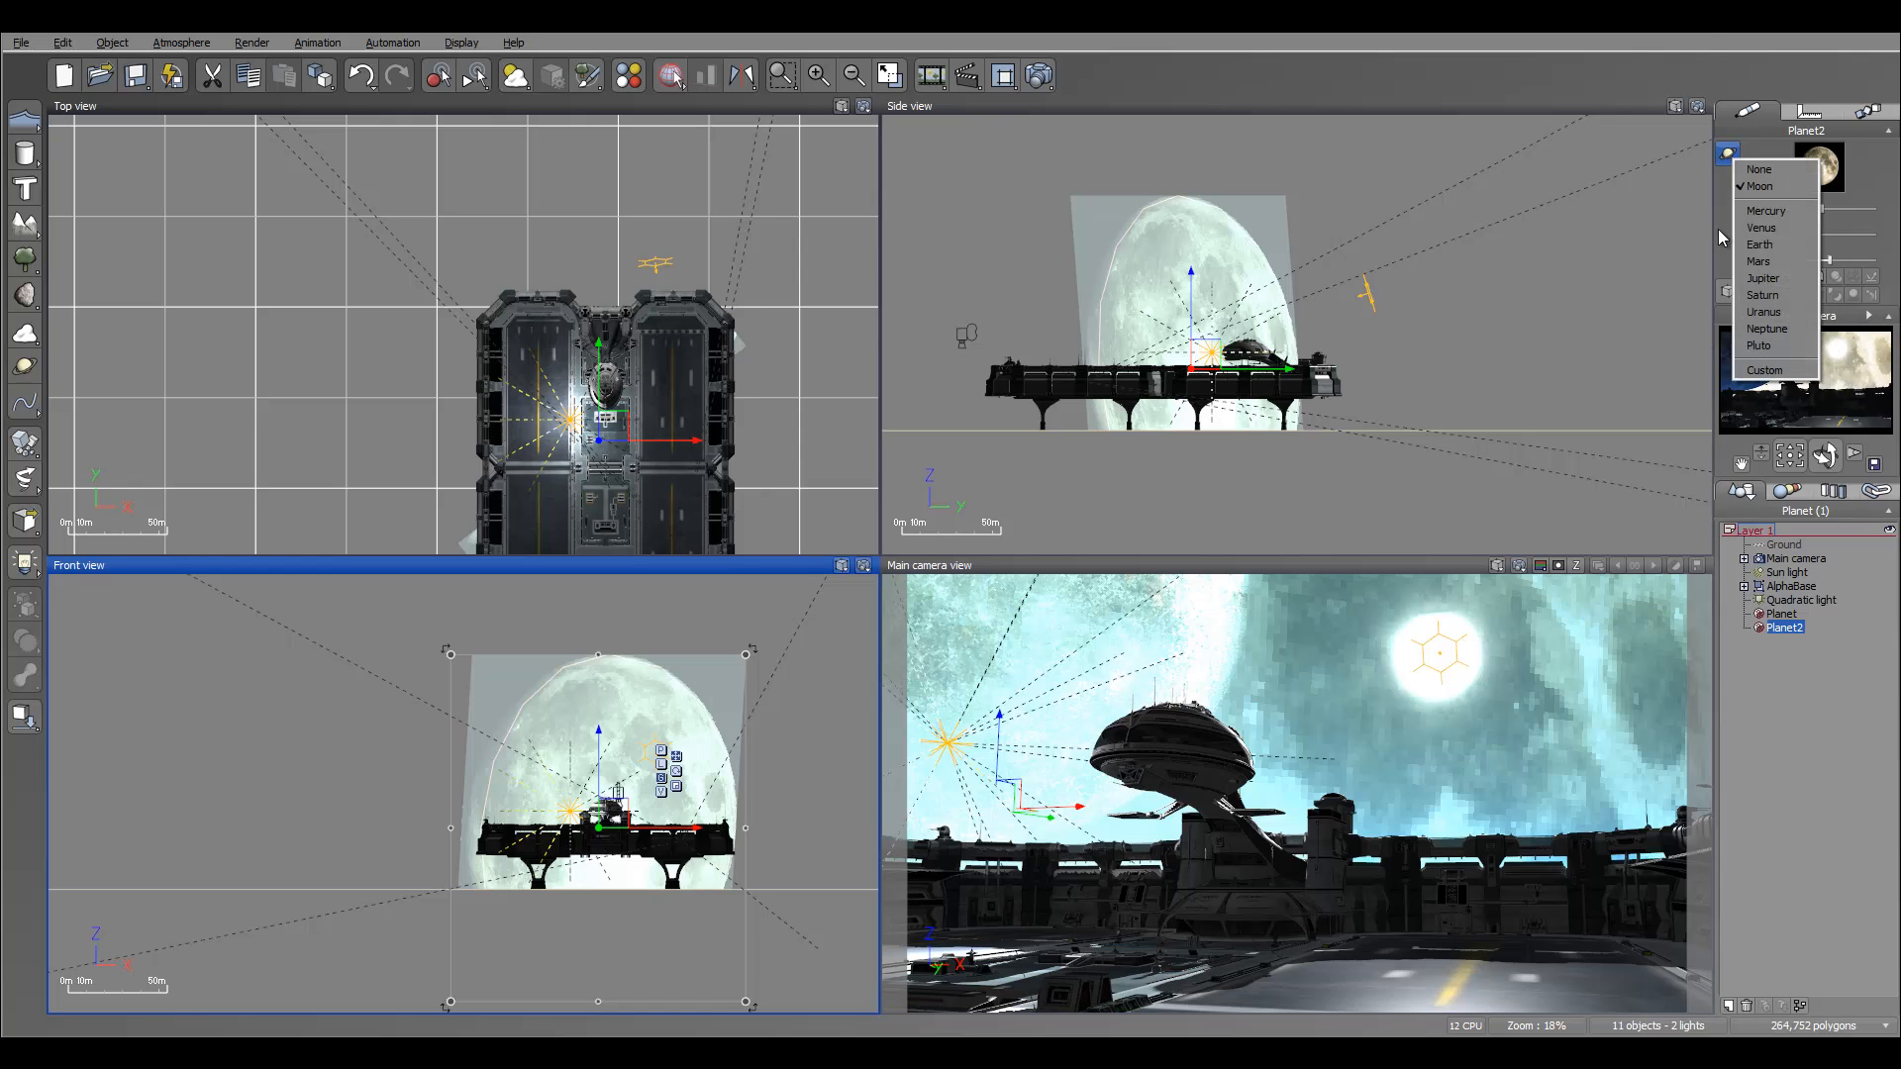
pyautogui.click(1768, 373)
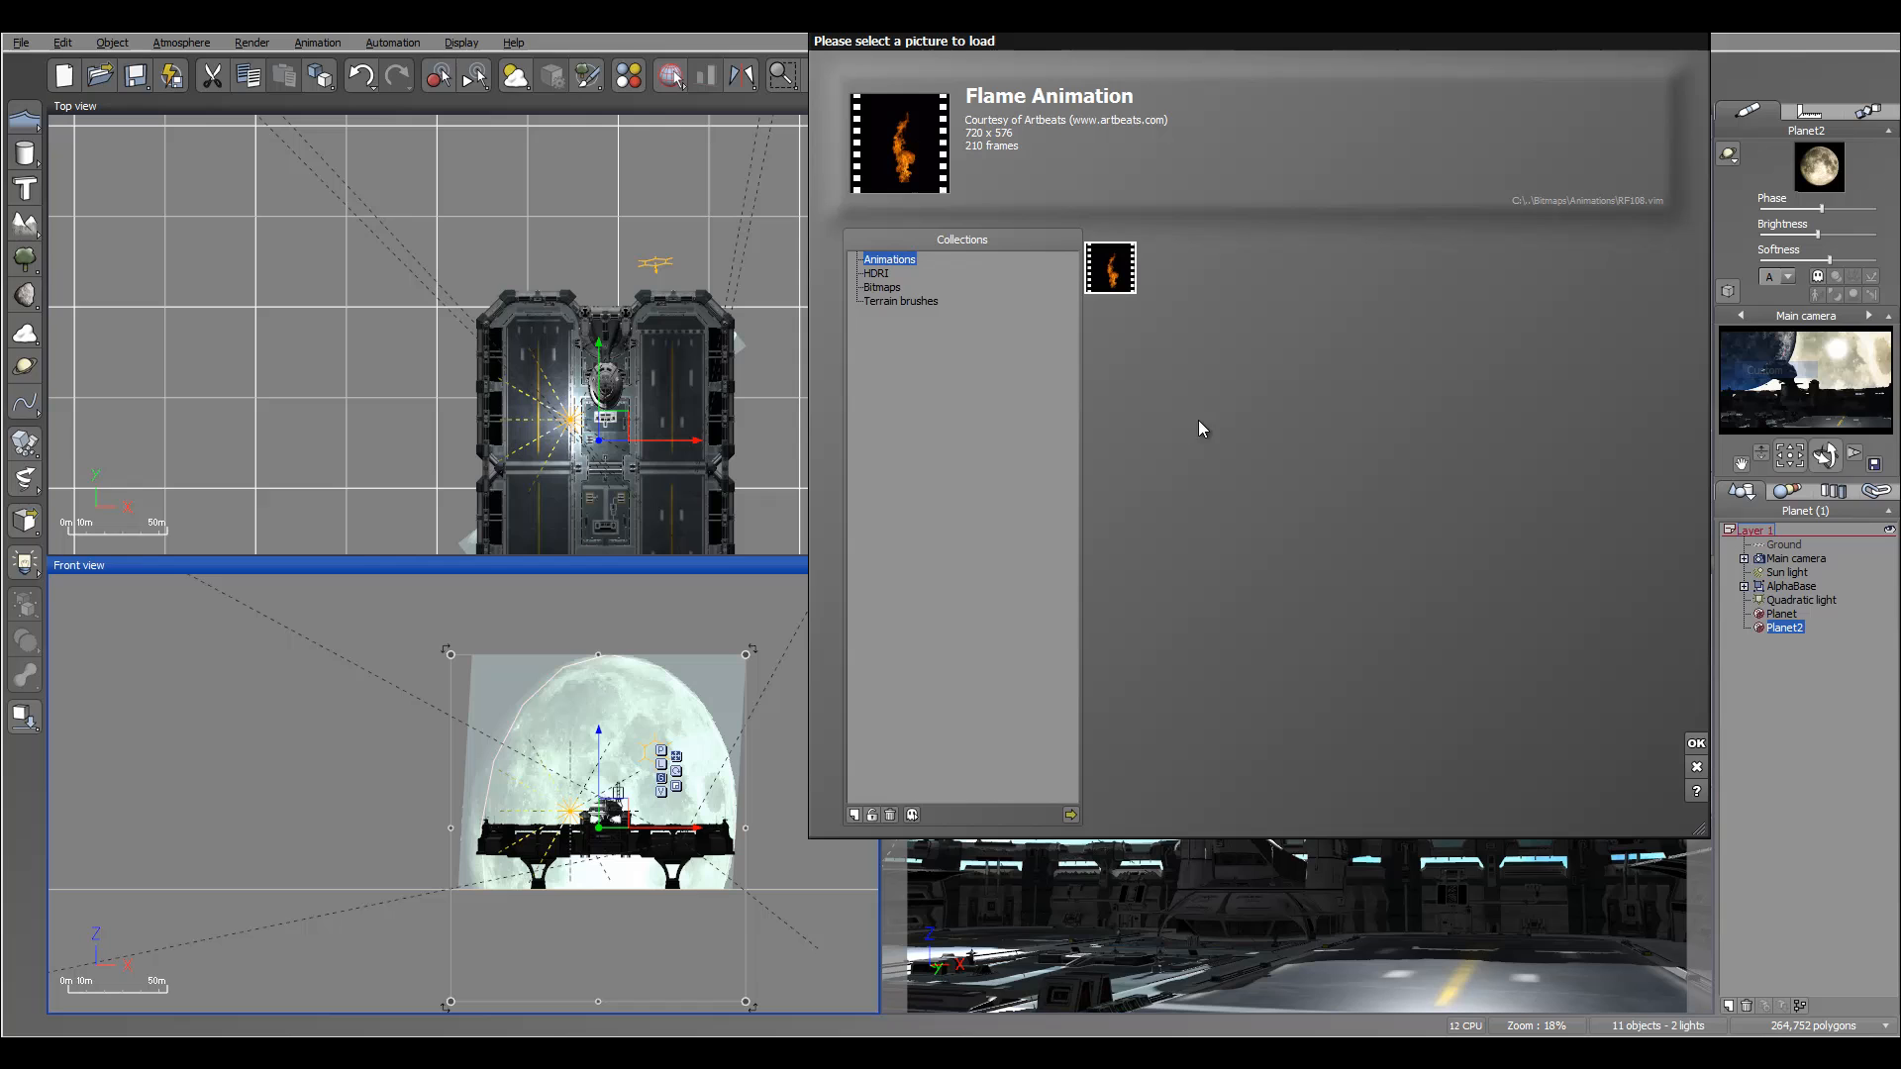
pyautogui.click(1069, 814)
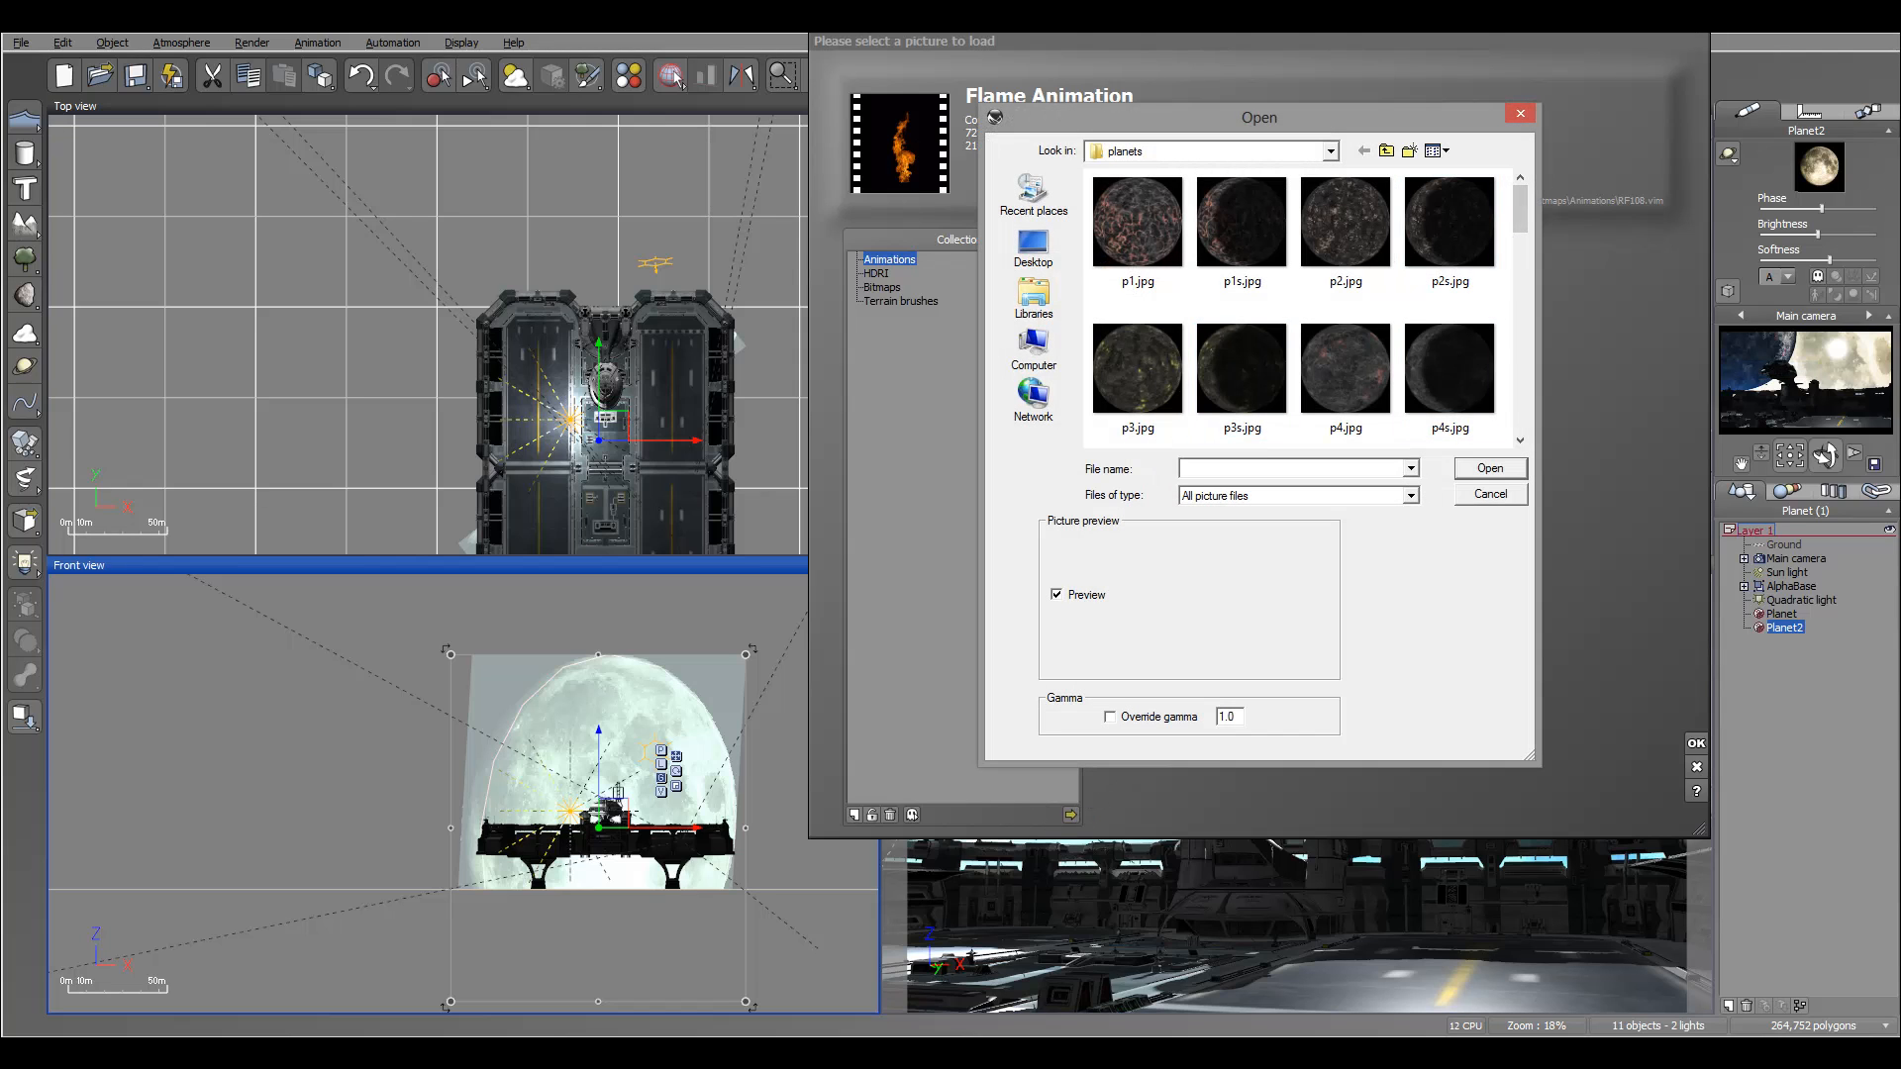
pyautogui.press('Escape')
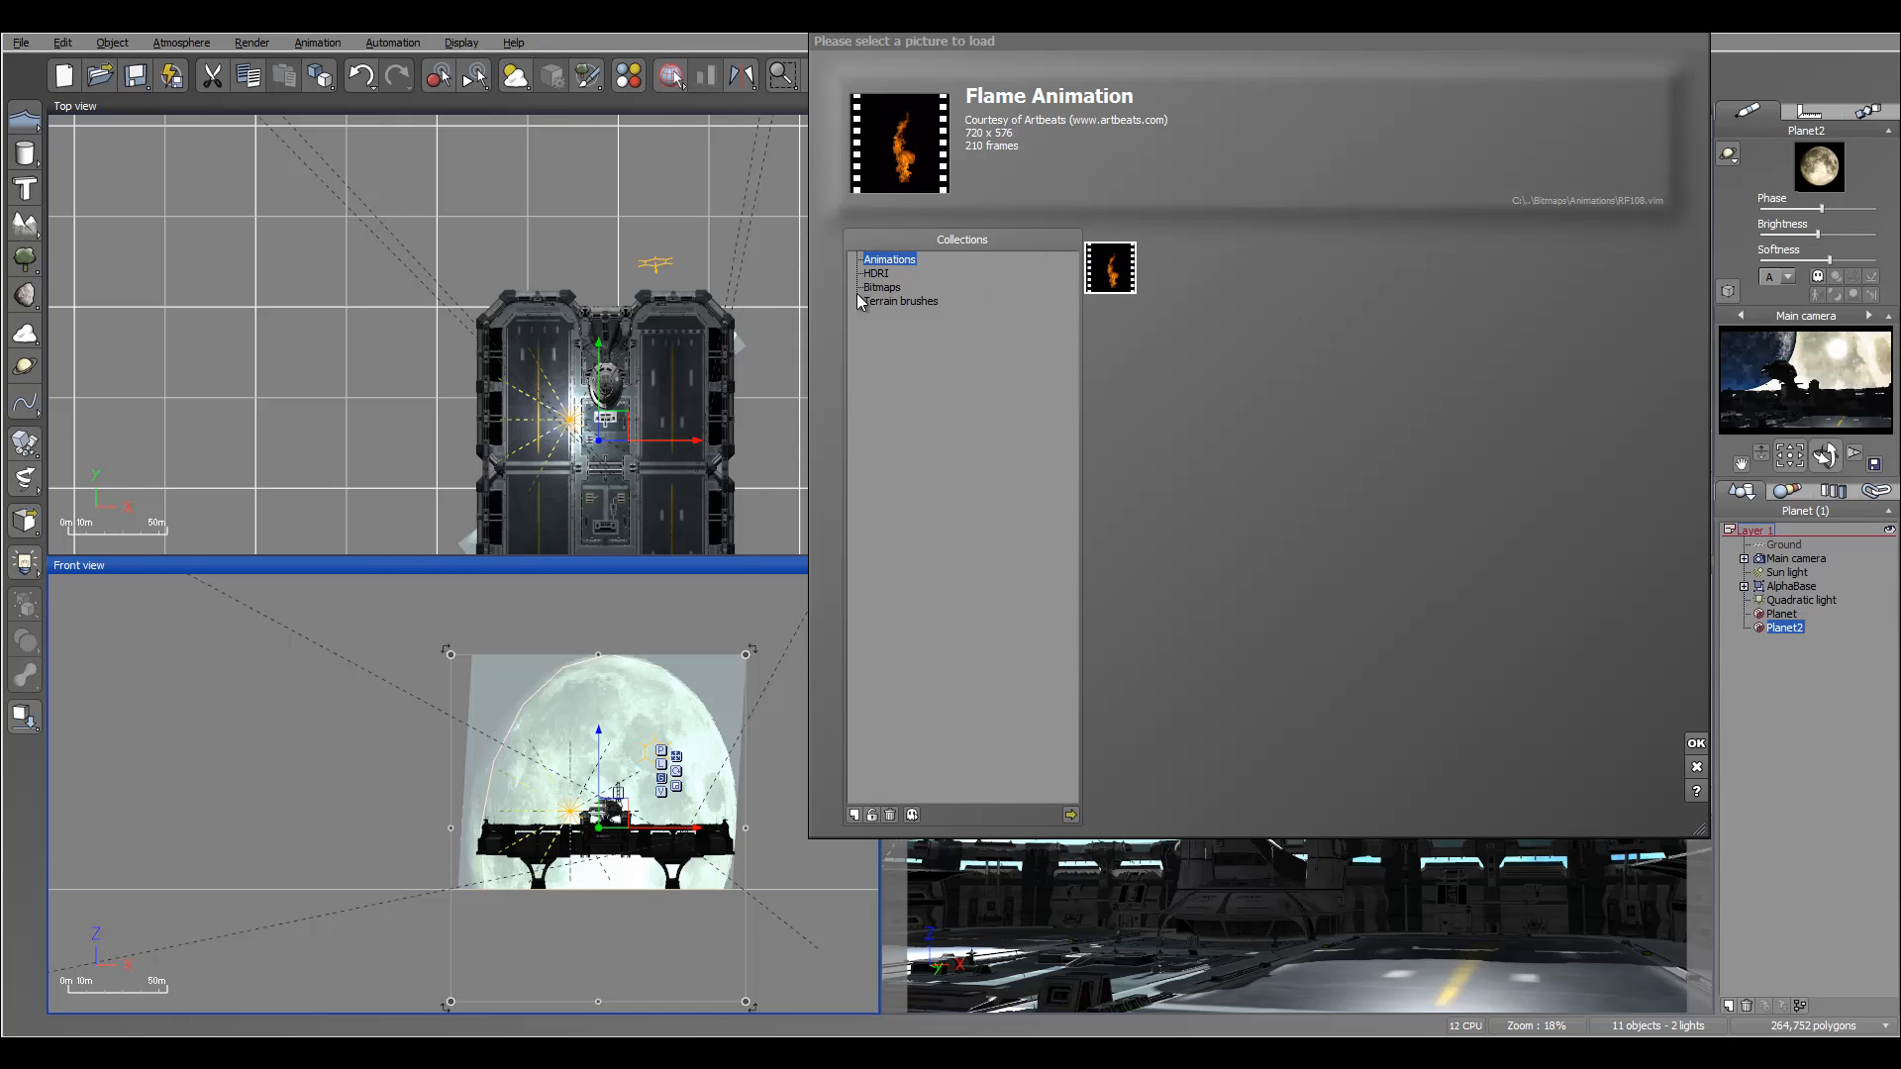
pyautogui.click(1071, 813)
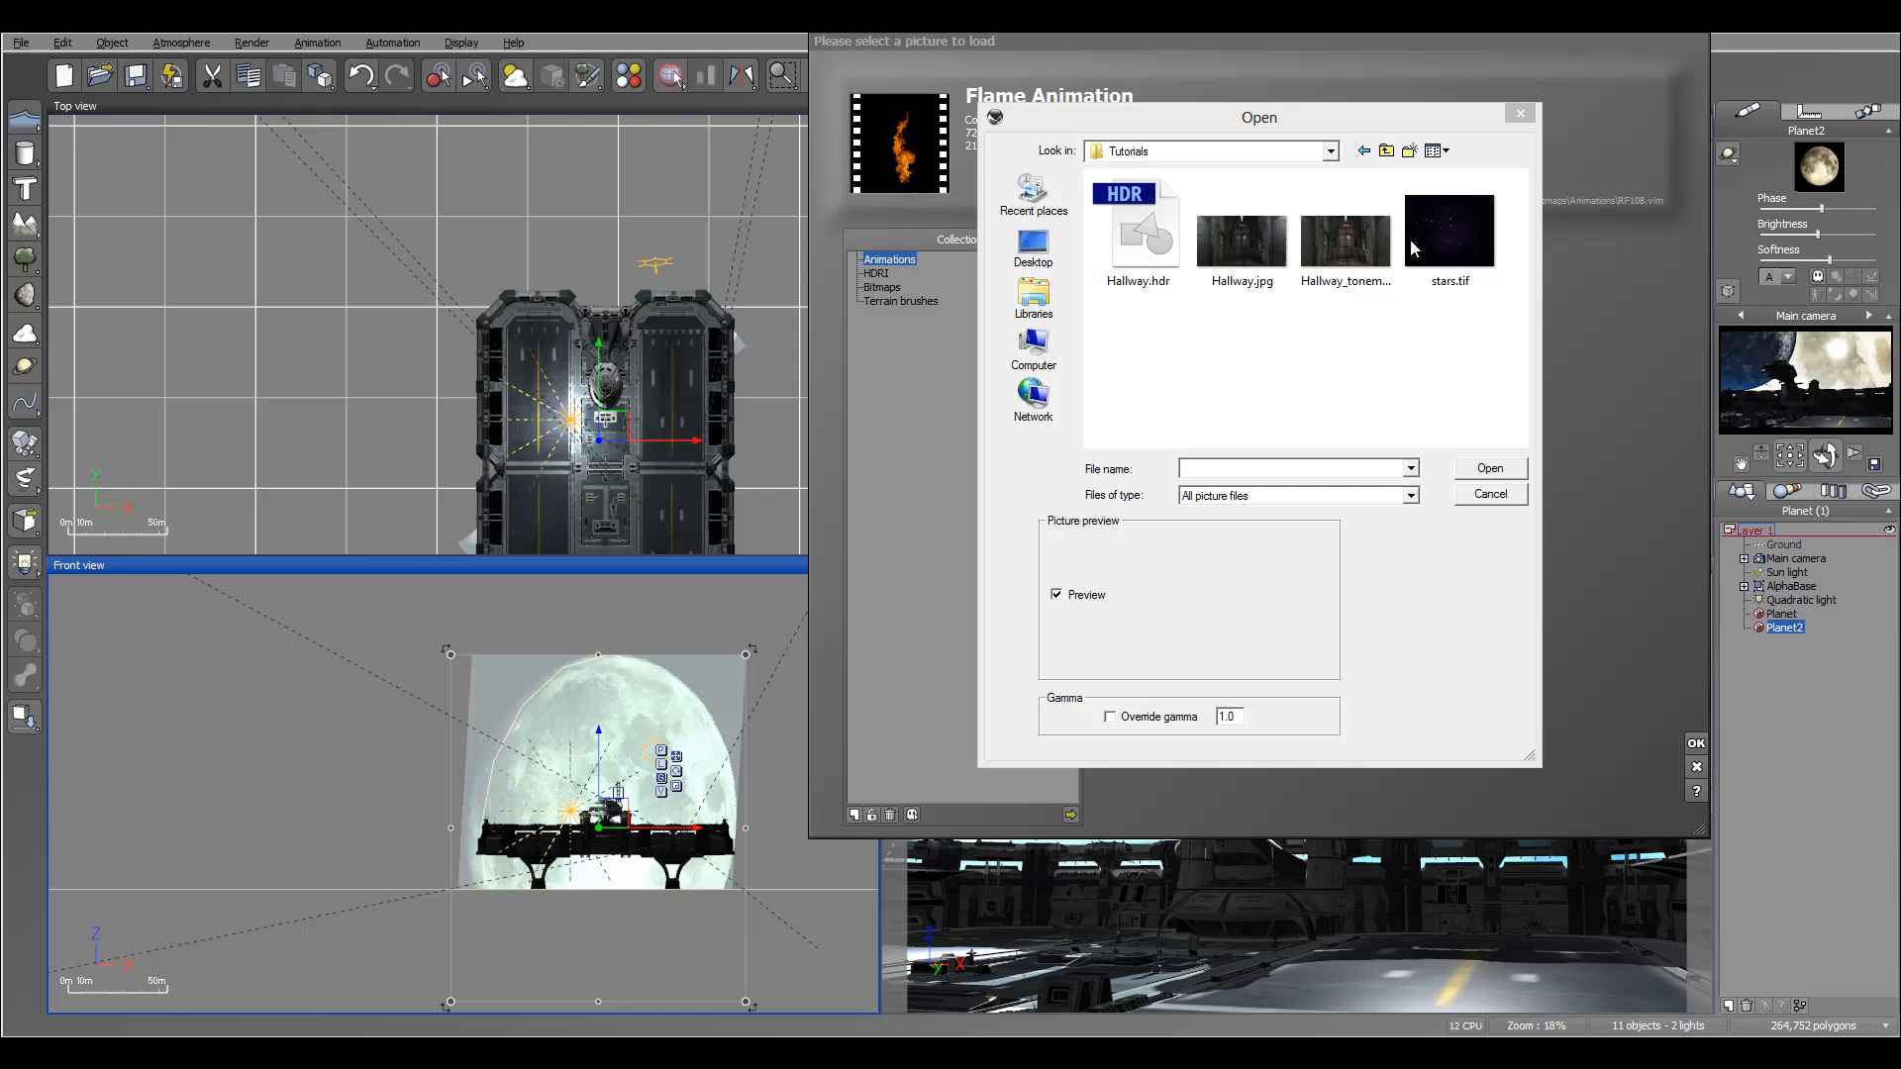
pyautogui.click(1434, 213)
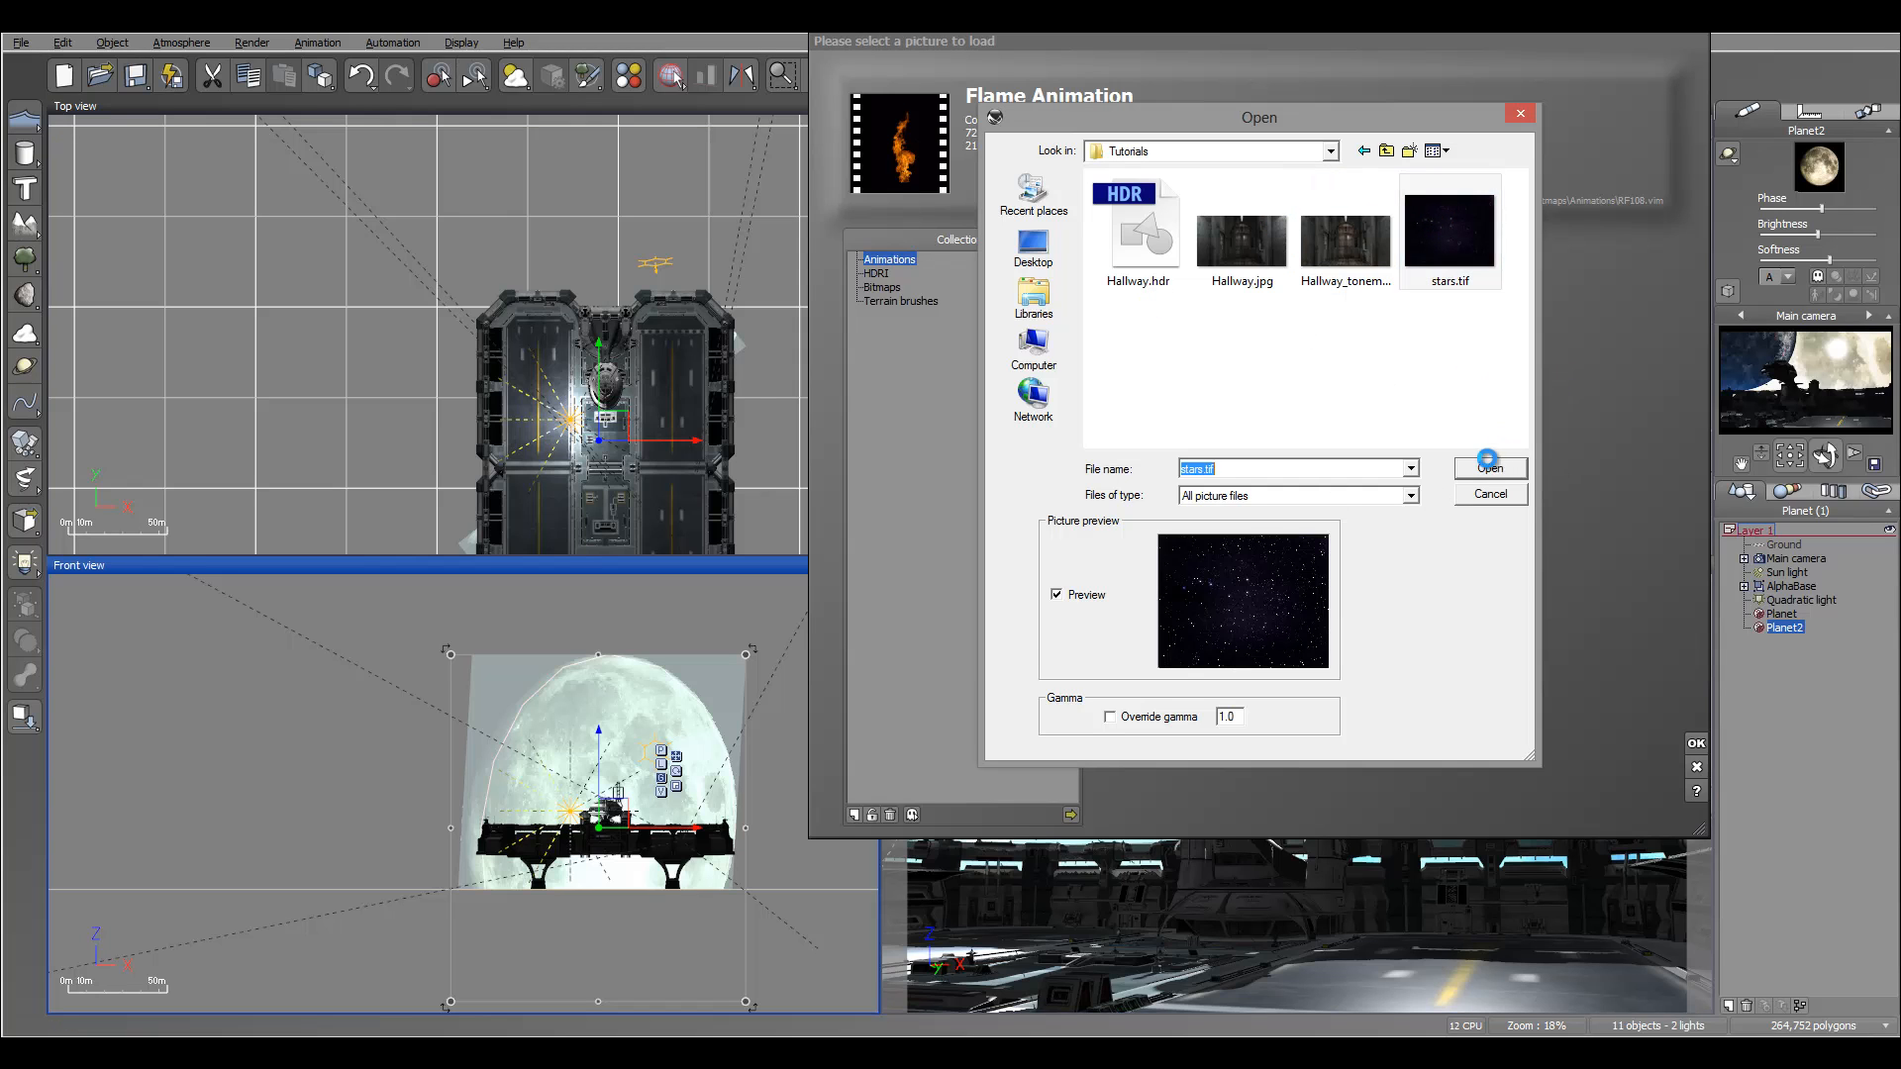
pyautogui.click(1490, 469)
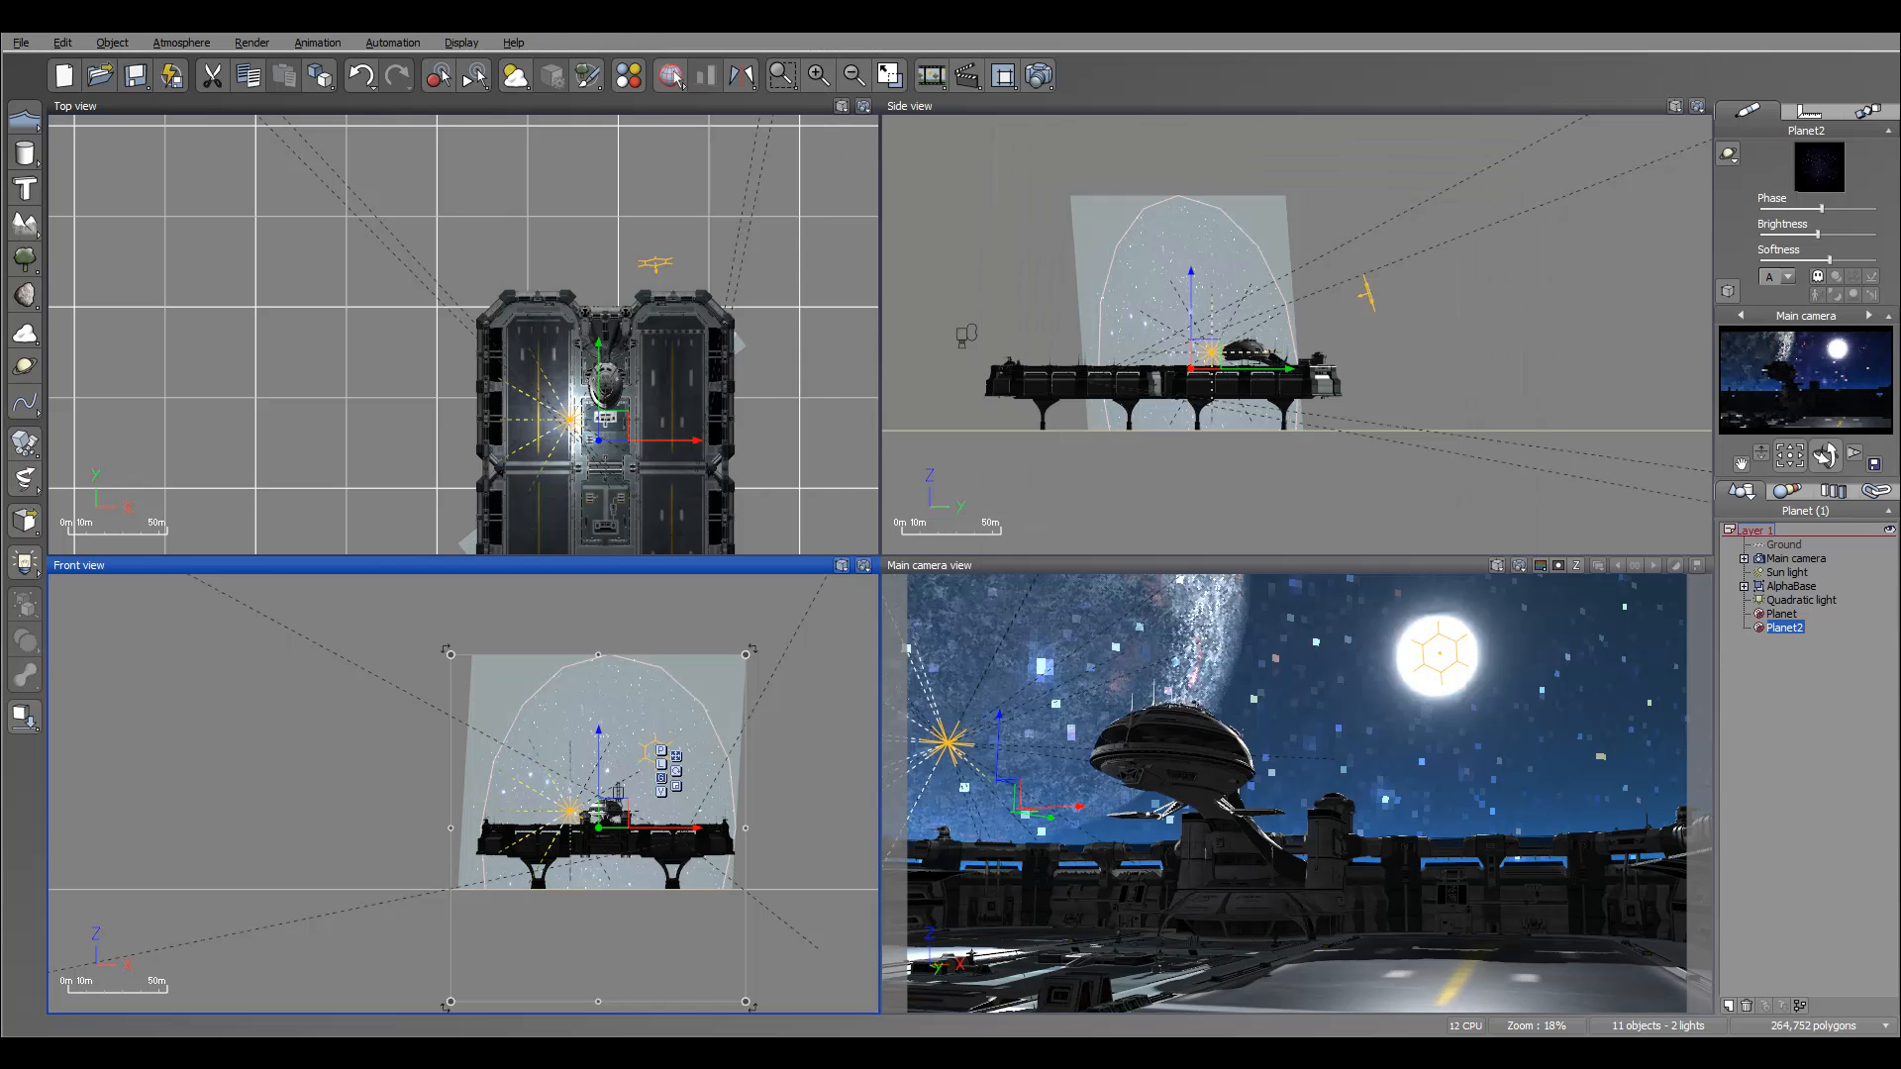
pyautogui.moveTo(1827, 208); pyautogui.dragTo(1839, 208)
pyautogui.moveTo(1817, 230); pyautogui.dragTo(1790, 227)
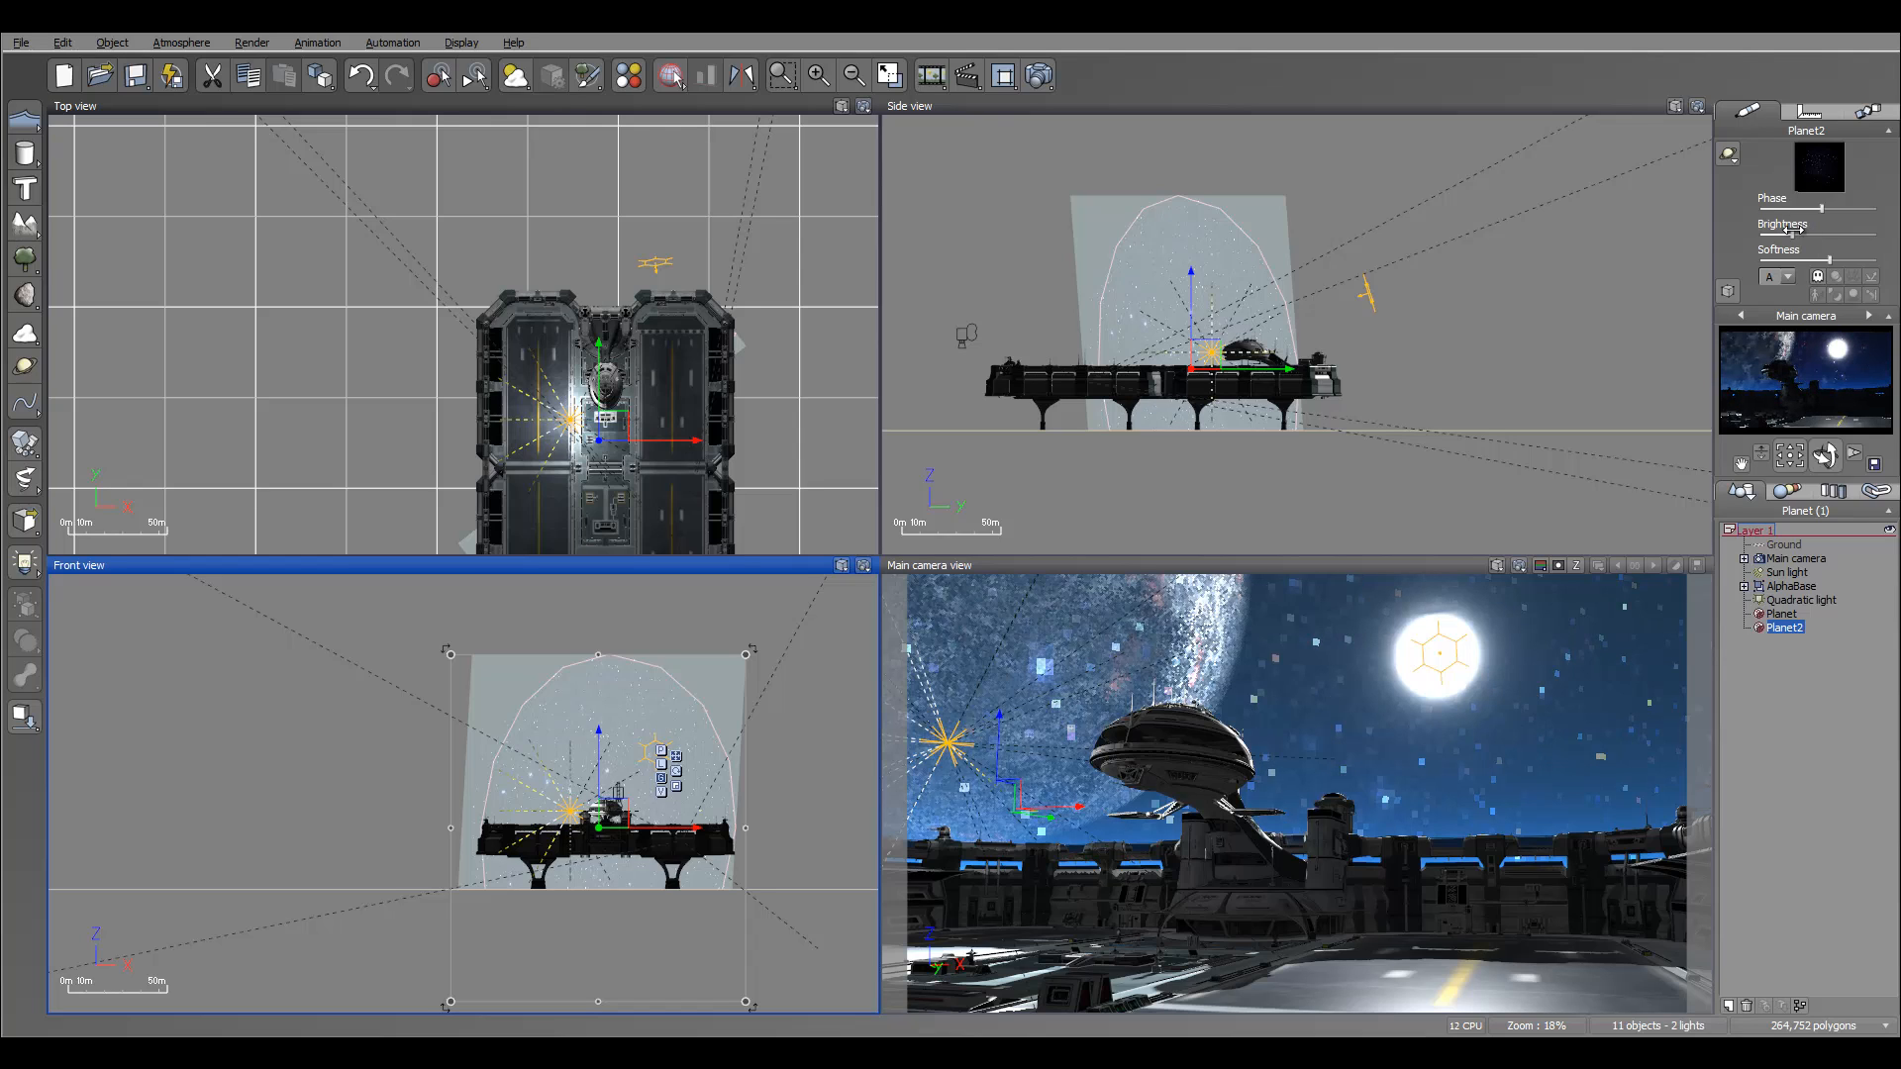
# Render the scene to screen at 800x450 in Preview quality, accept the post-render options and close the render.
pyautogui.click(1040, 78)
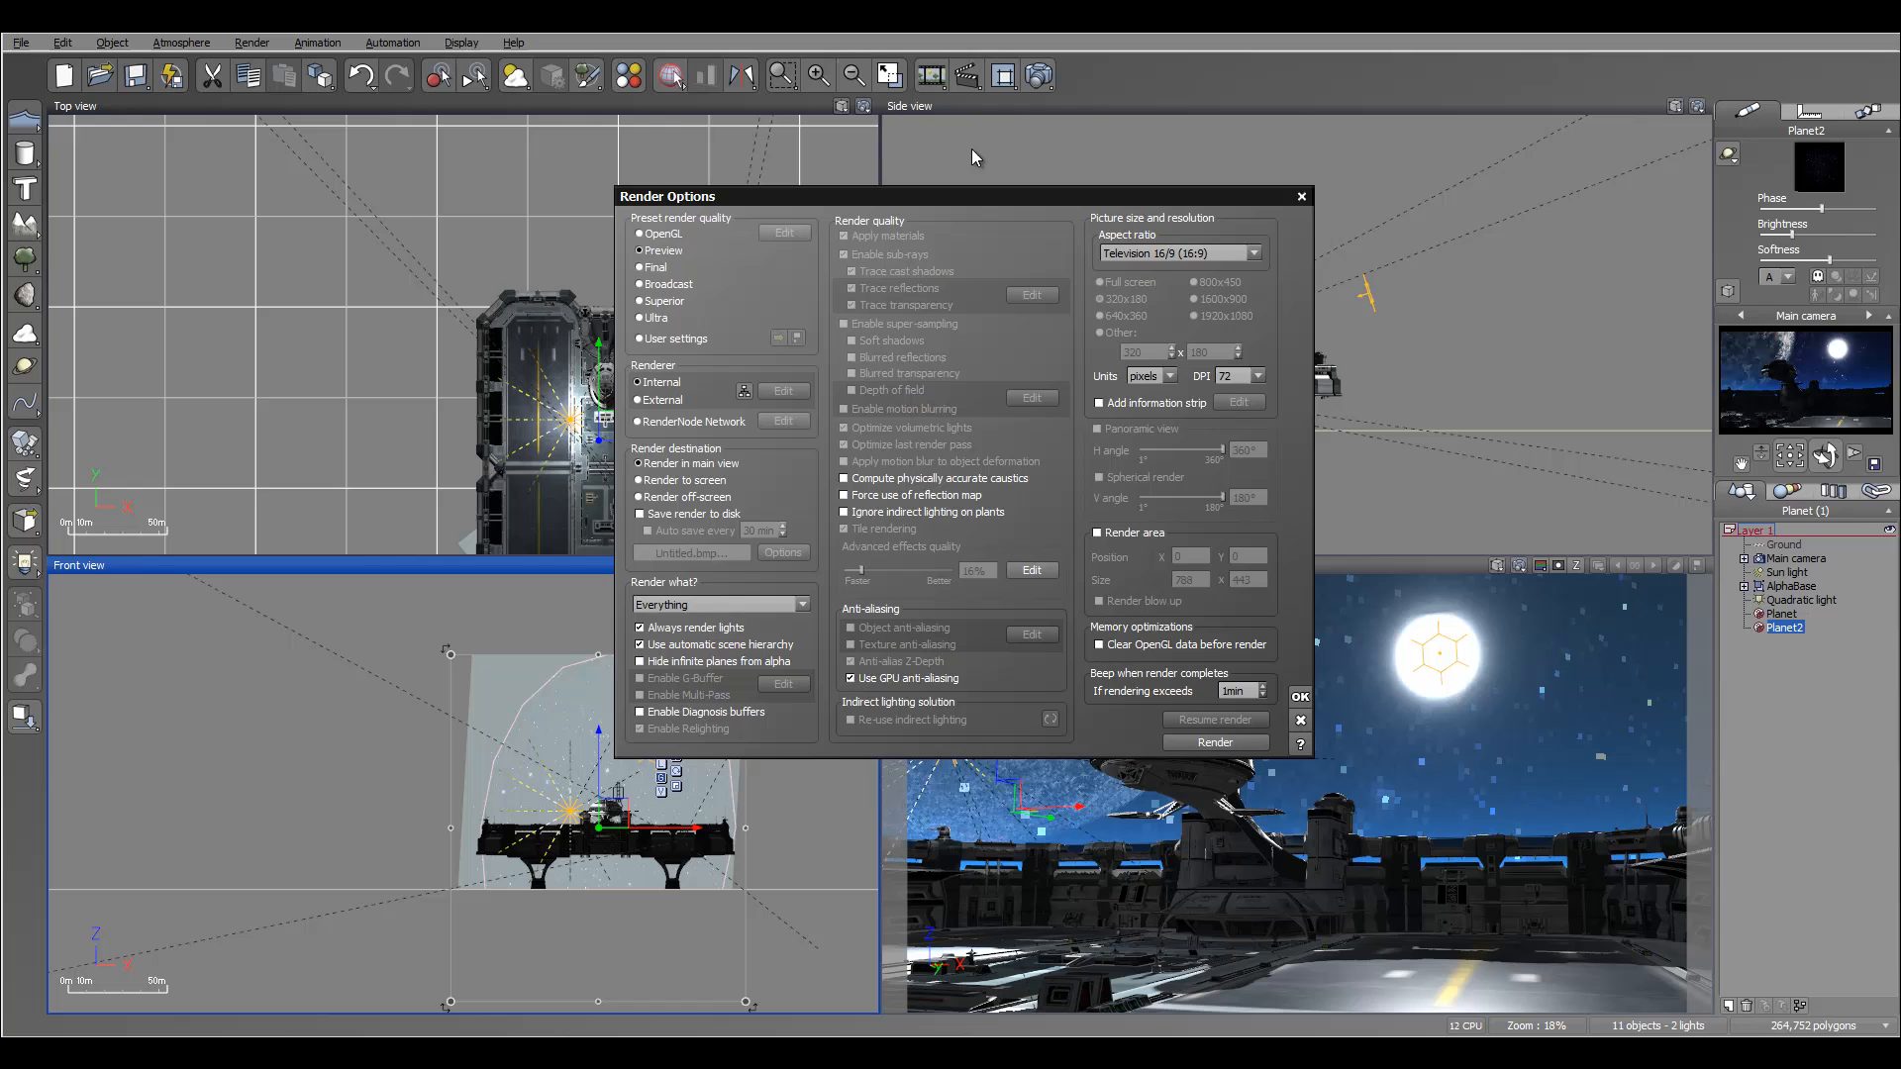
pyautogui.click(685, 483)
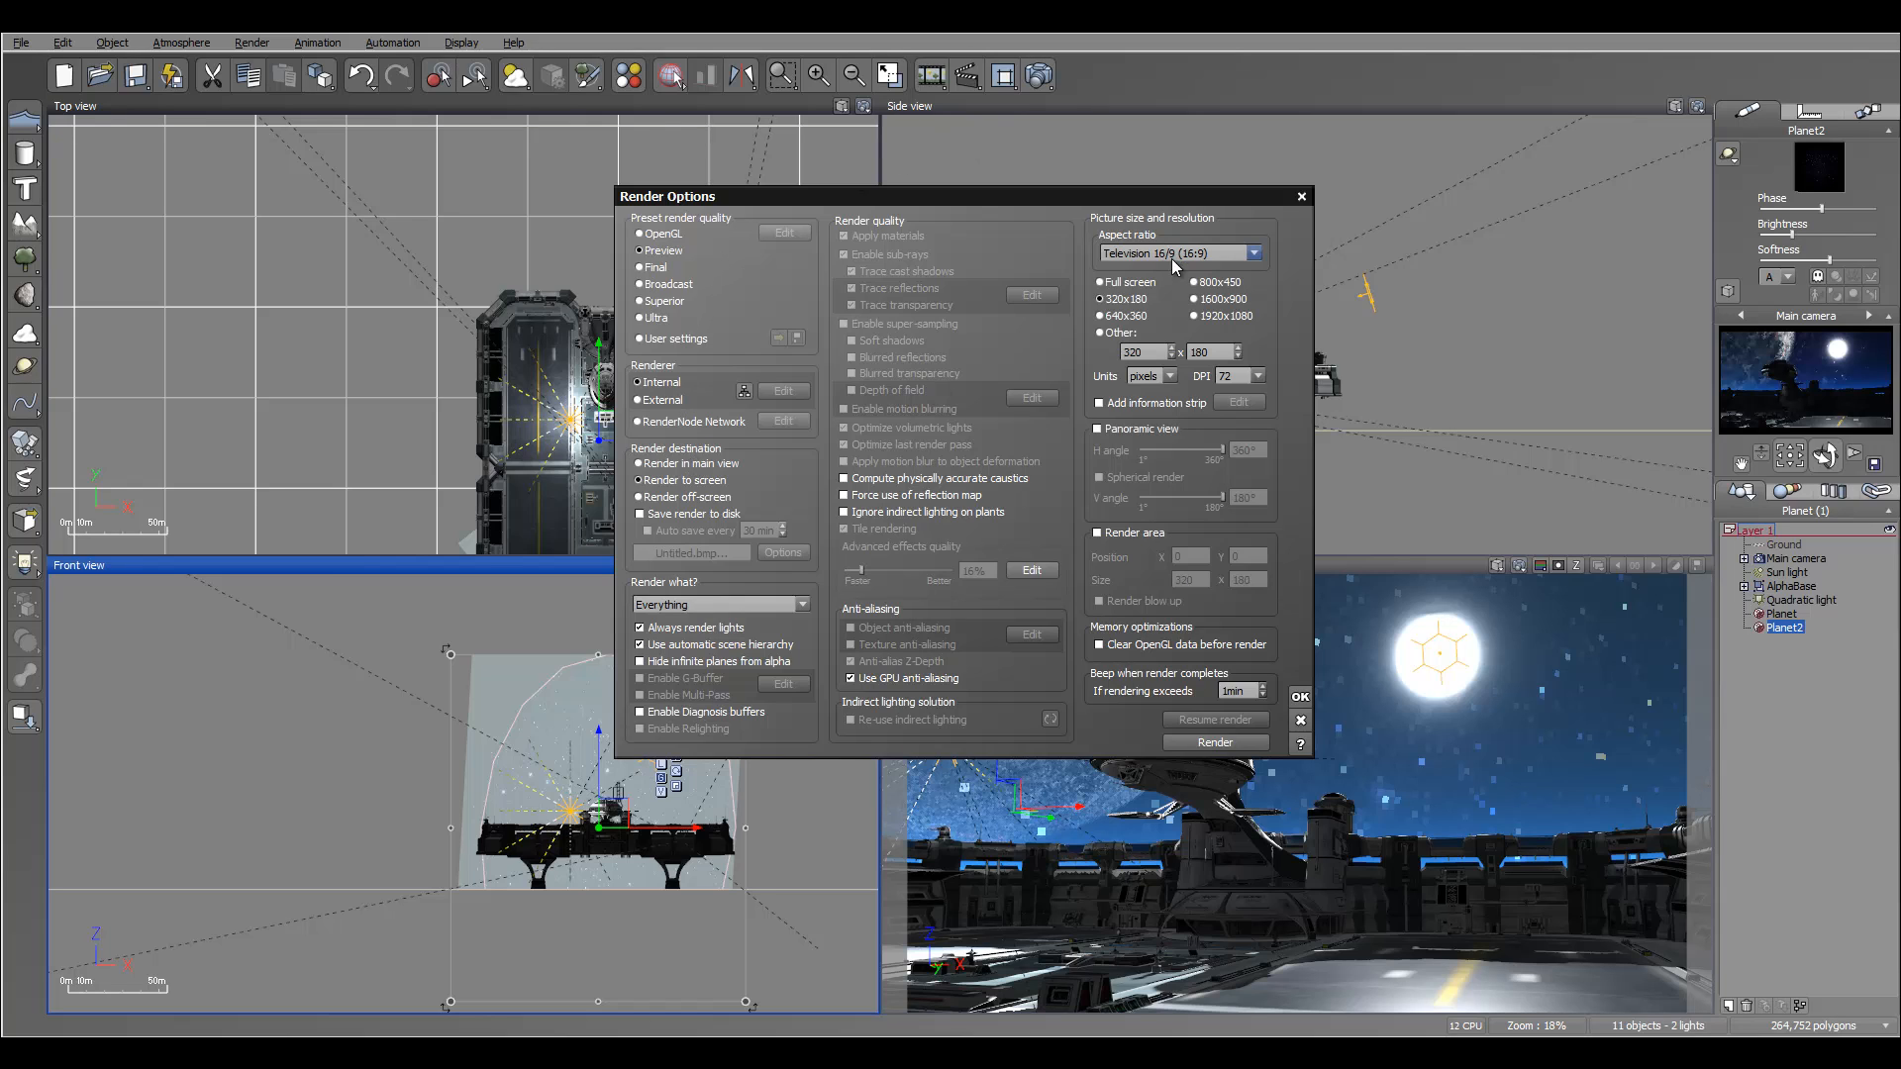
pyautogui.click(1300, 697)
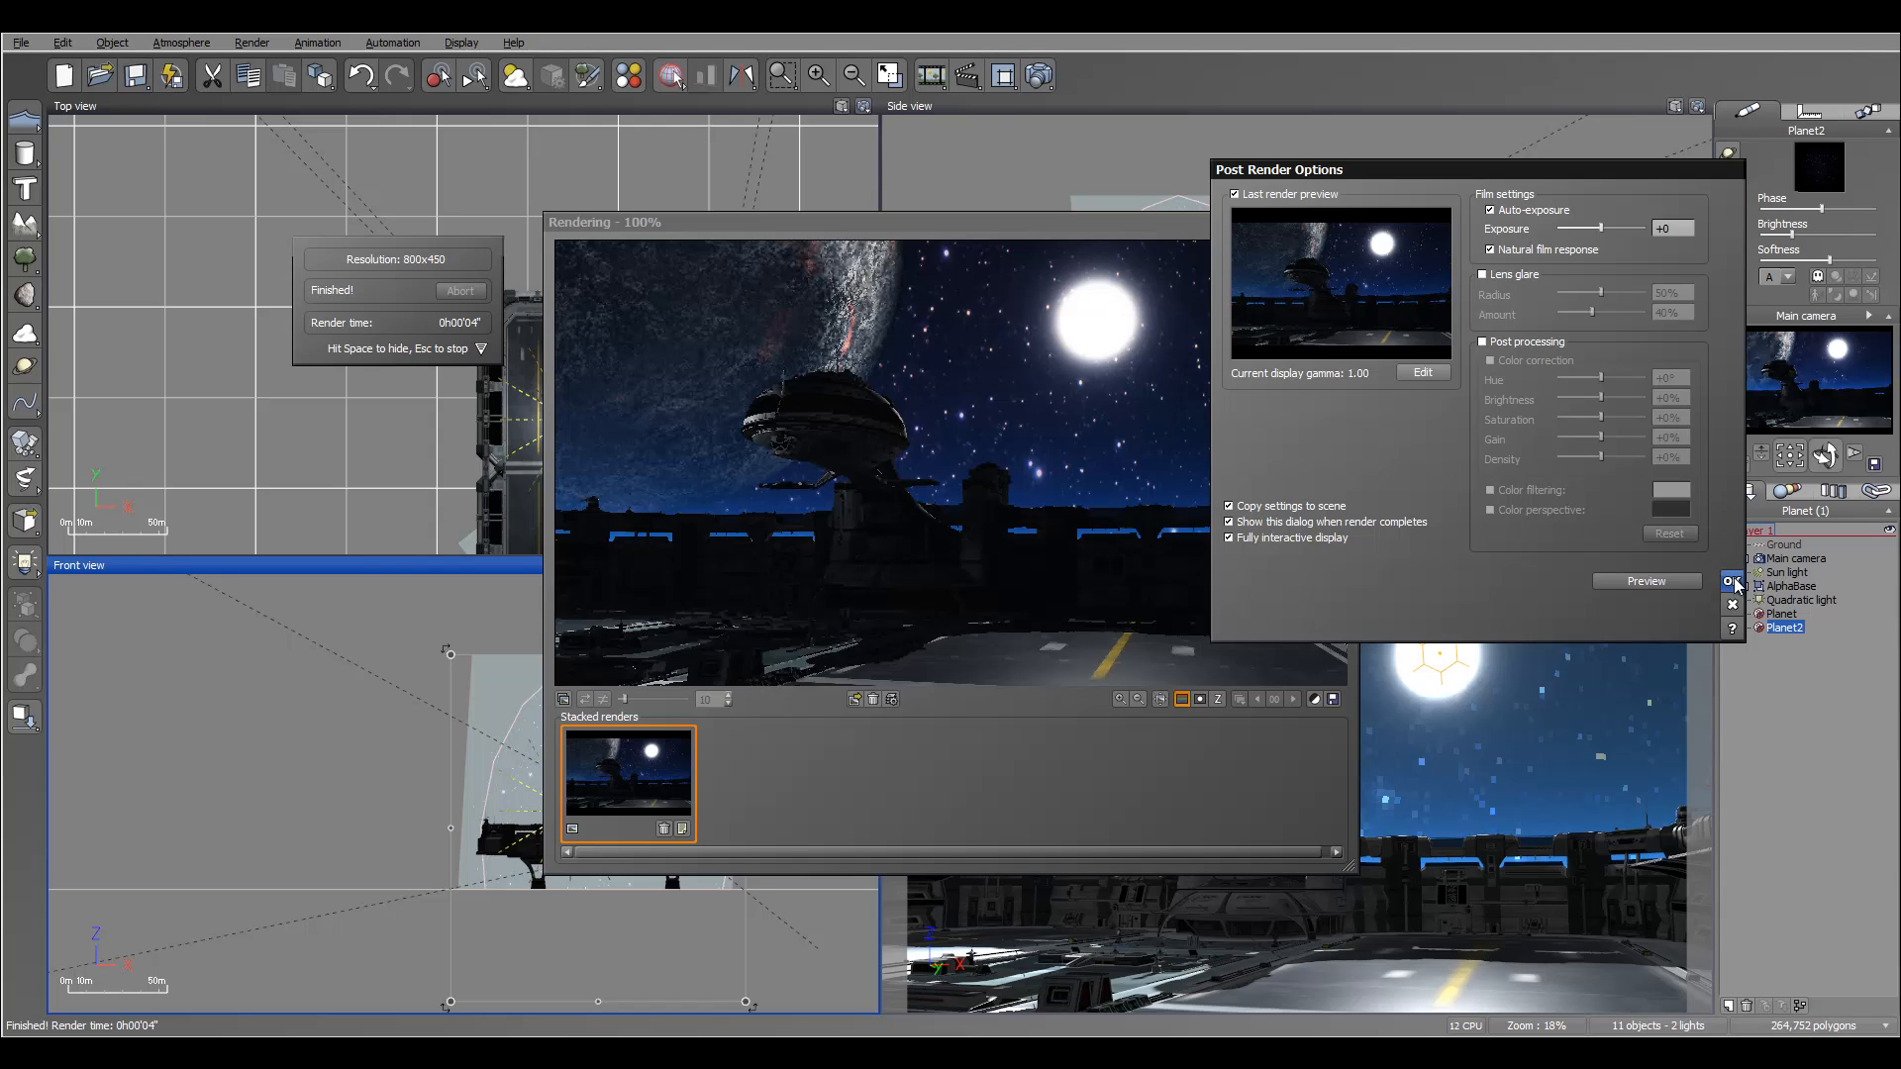
pyautogui.click(1732, 583)
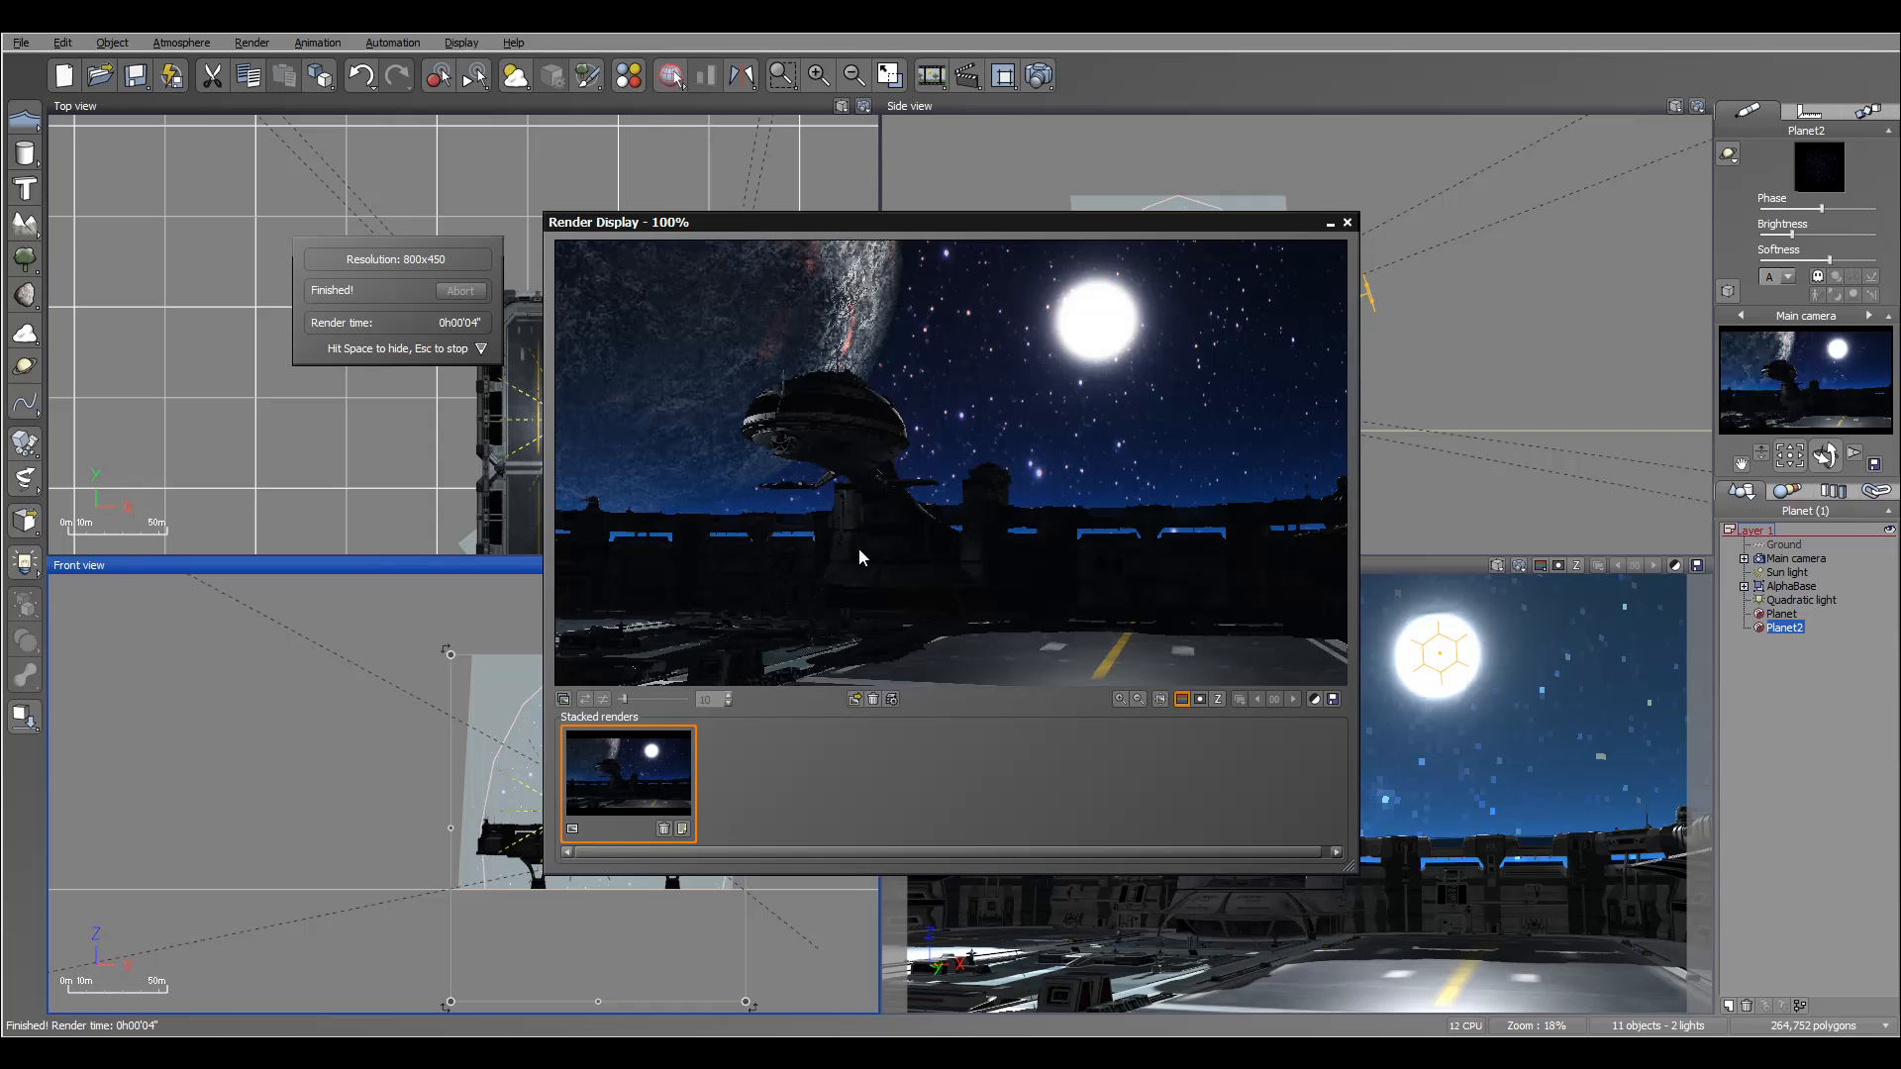
pyautogui.click(1347, 223)
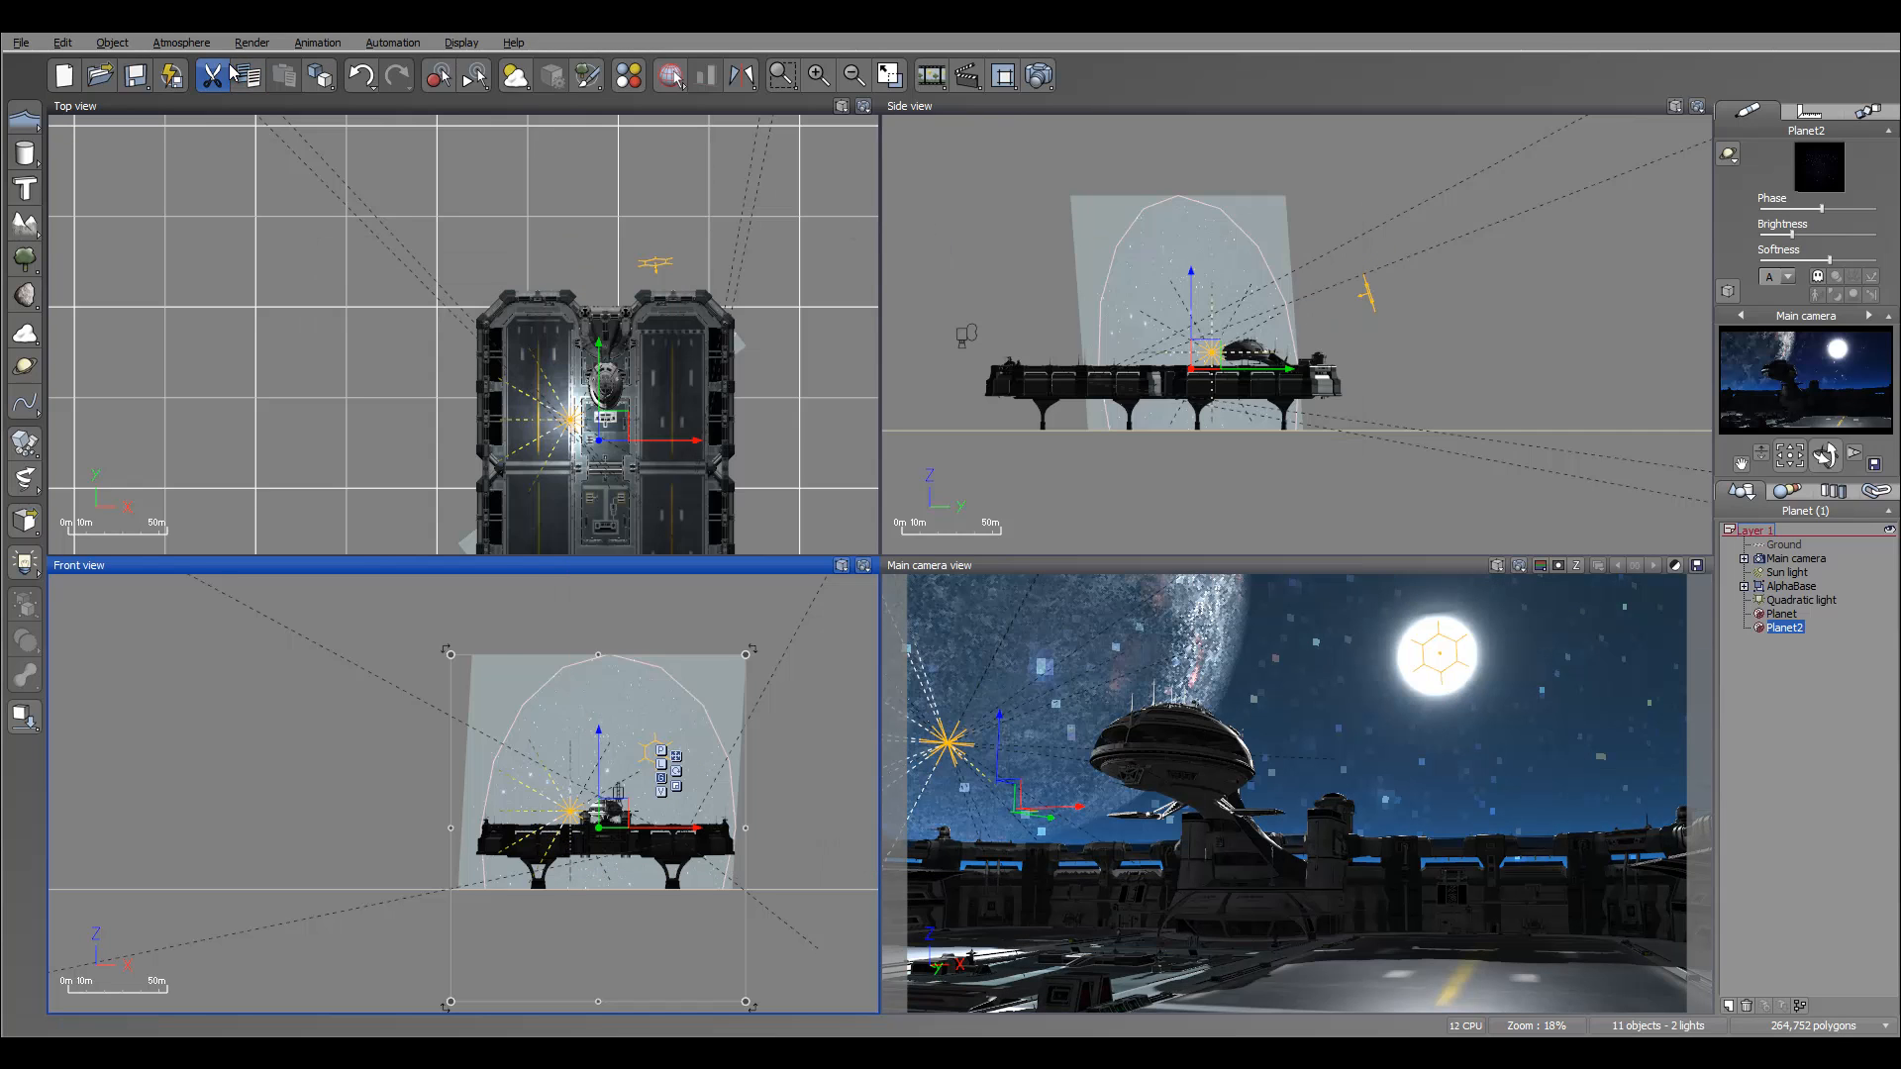
# Set the atmosphere's global light balance to 87%, shifted toward sunlight.
pyautogui.click(170, 39)
pyautogui.click(193, 172)
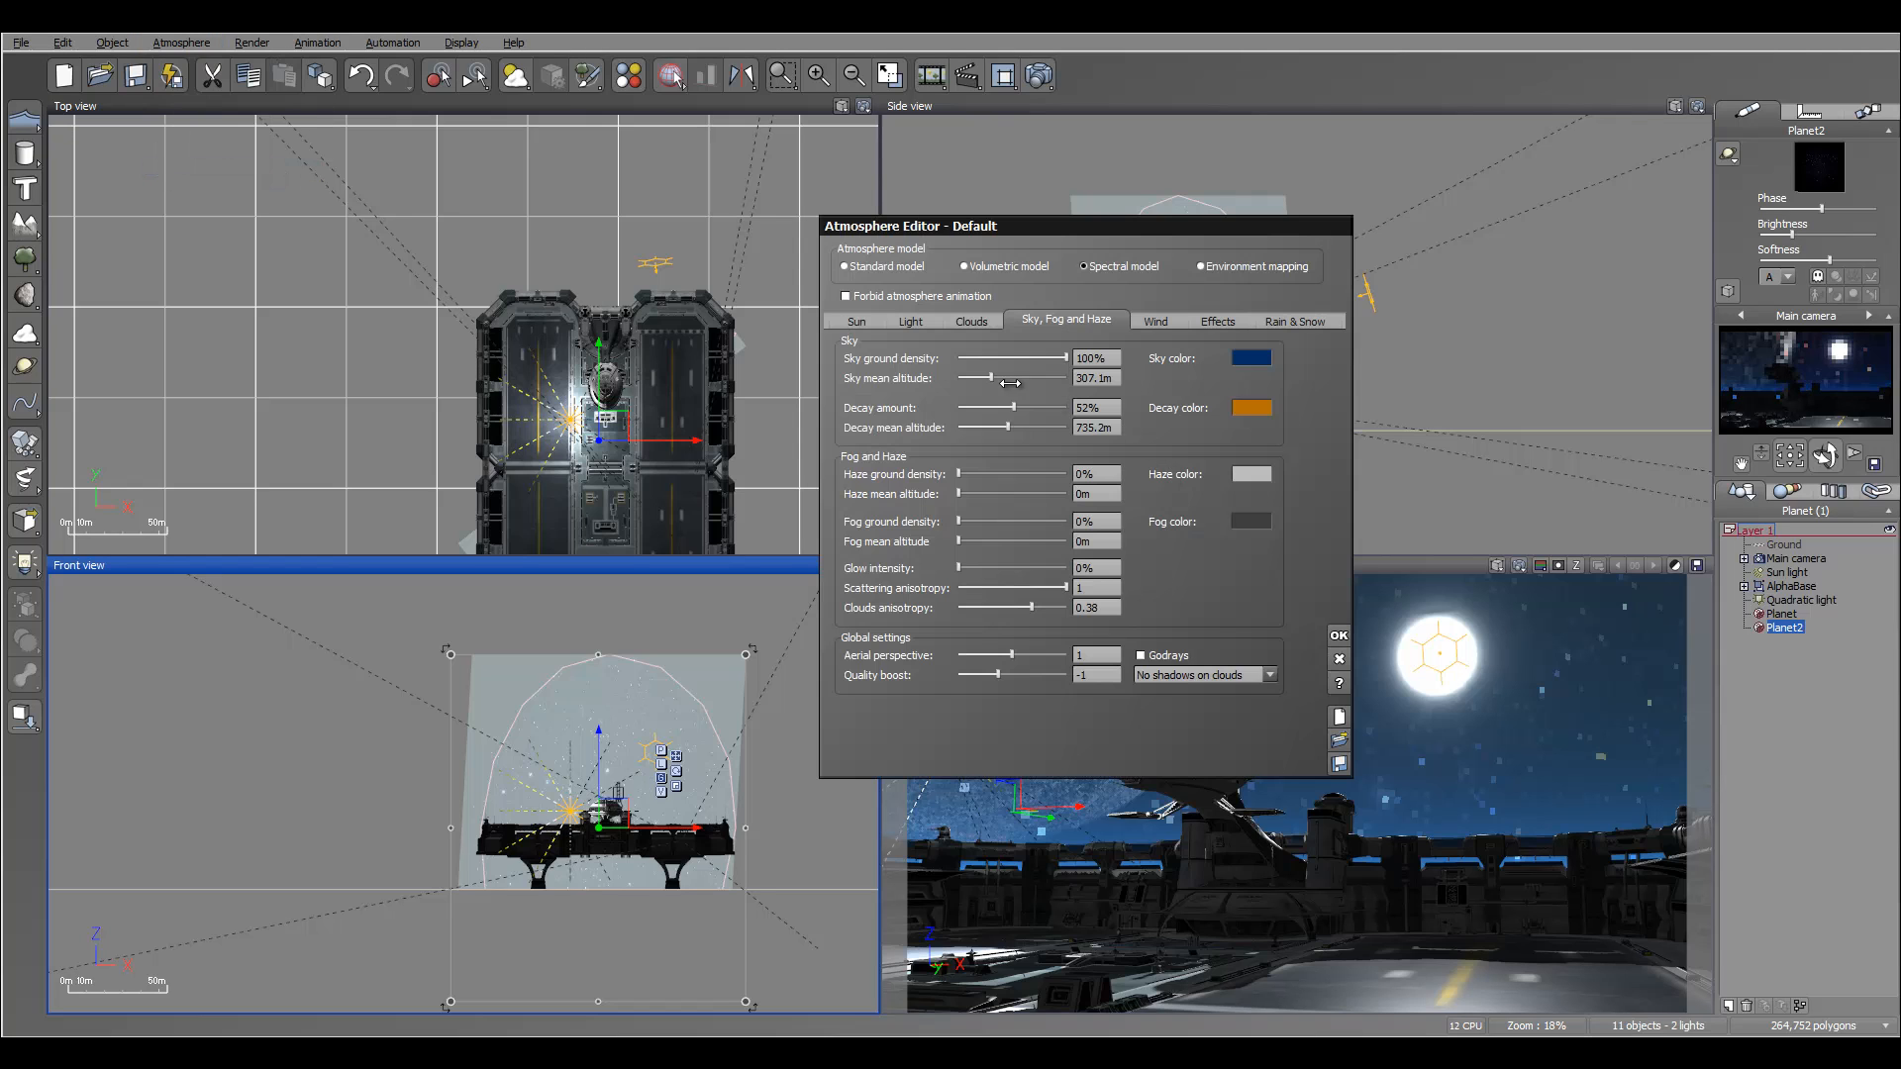
pyautogui.click(908, 321)
pyautogui.moveTo(1018, 225); pyautogui.dragTo(863, 174)
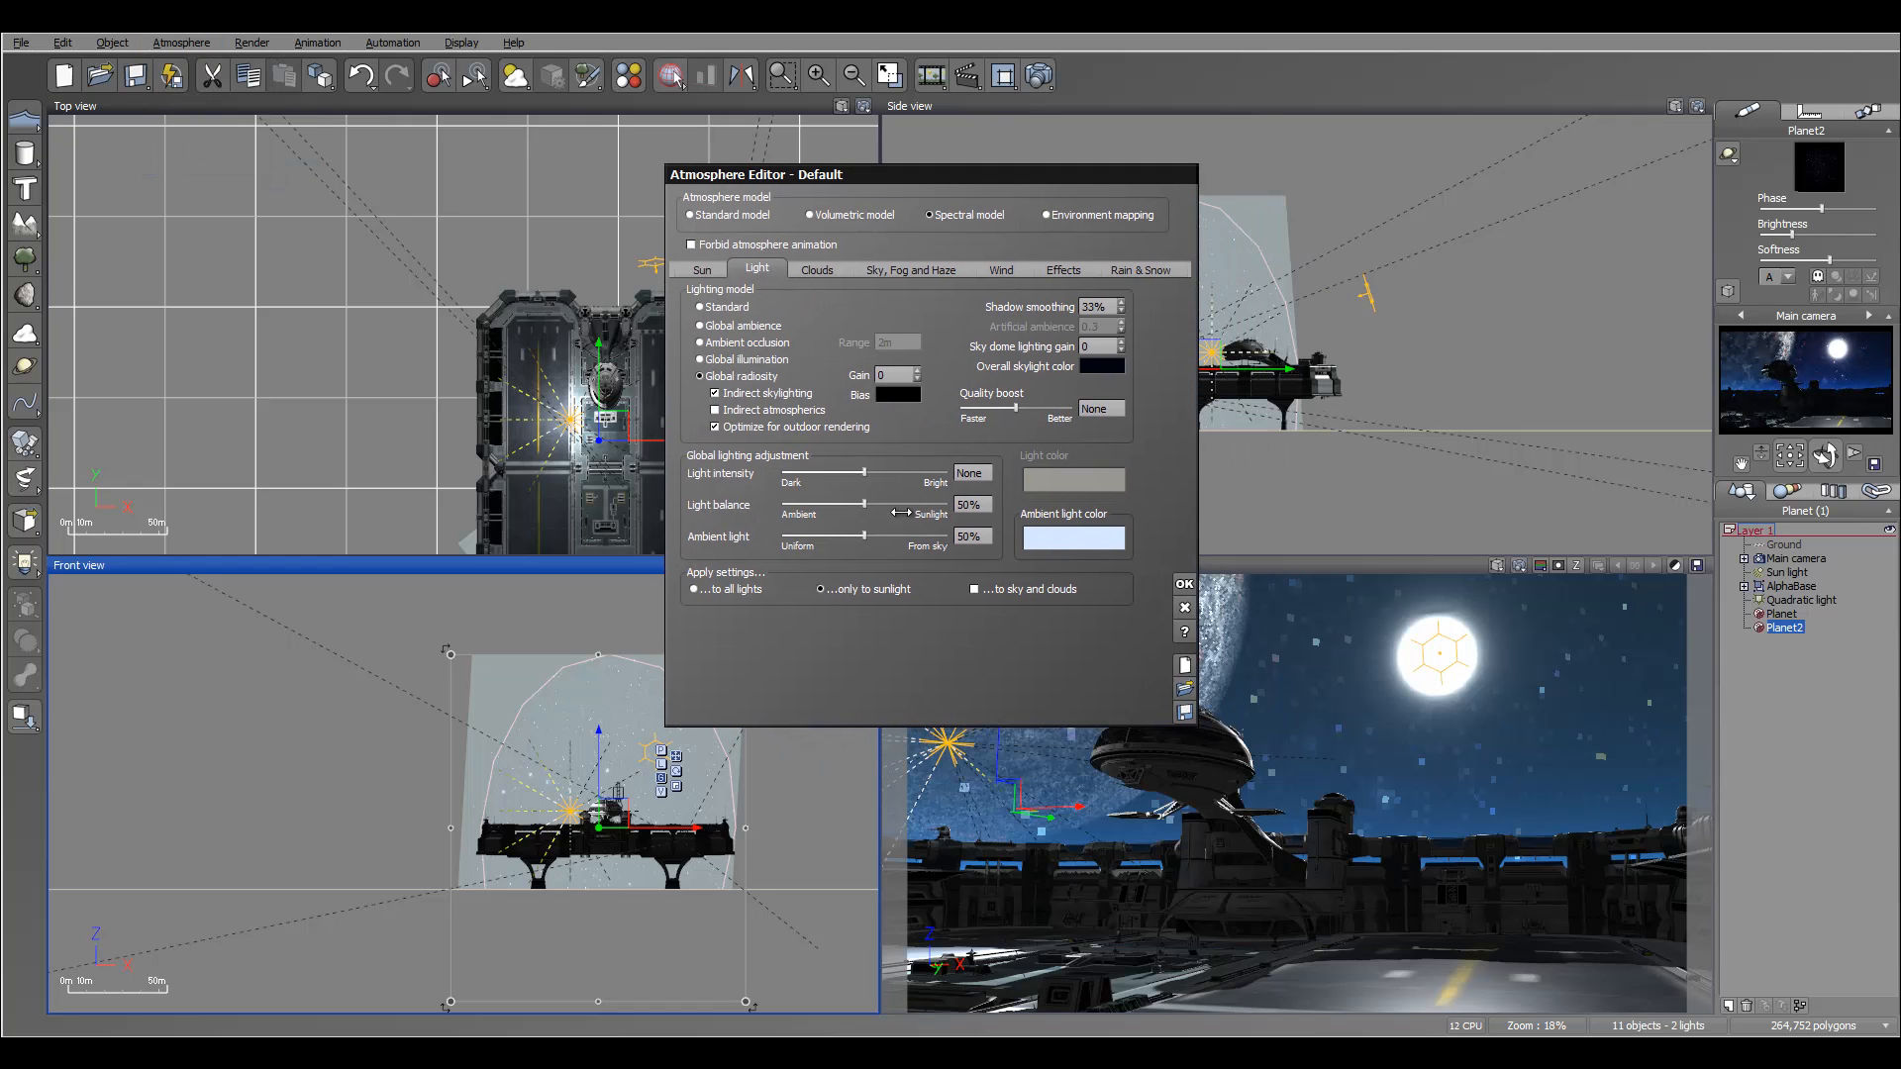
pyautogui.moveTo(865, 502); pyautogui.dragTo(905, 503)
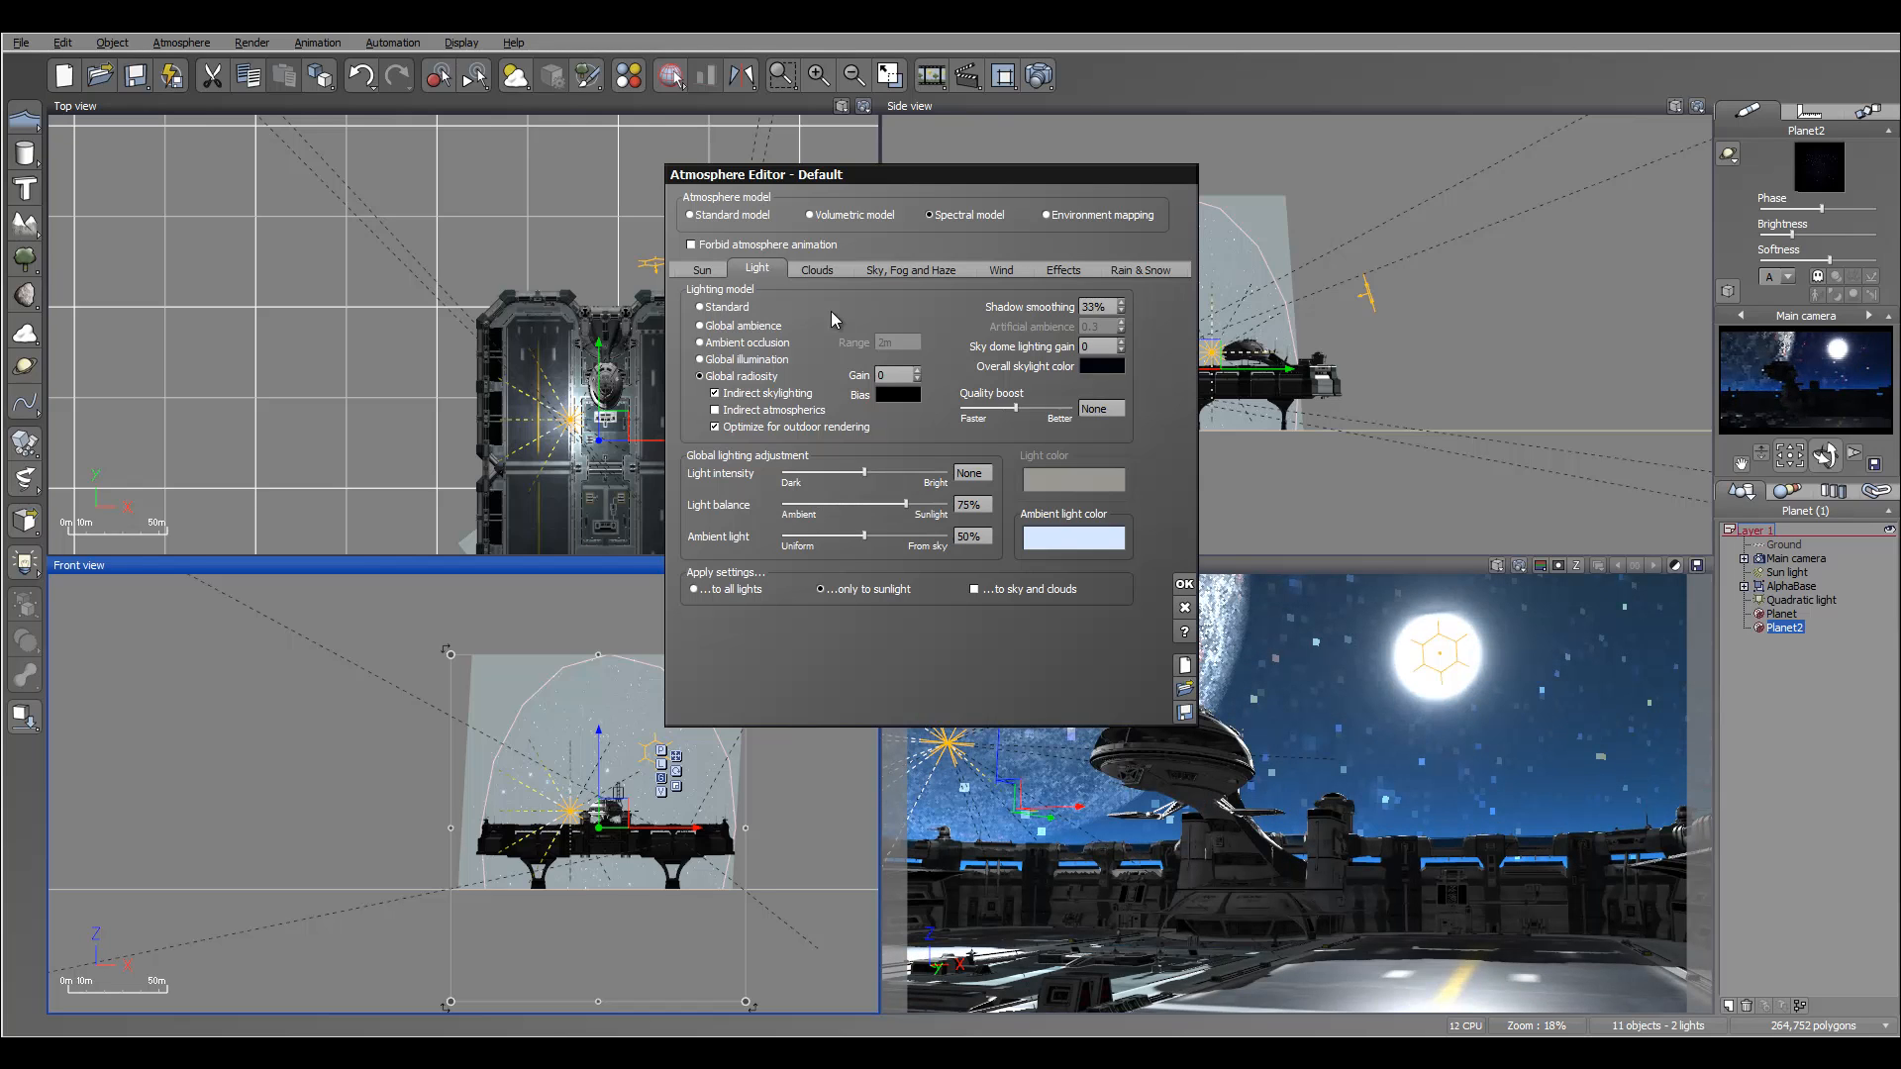
pyautogui.click(818, 270)
pyautogui.click(909, 269)
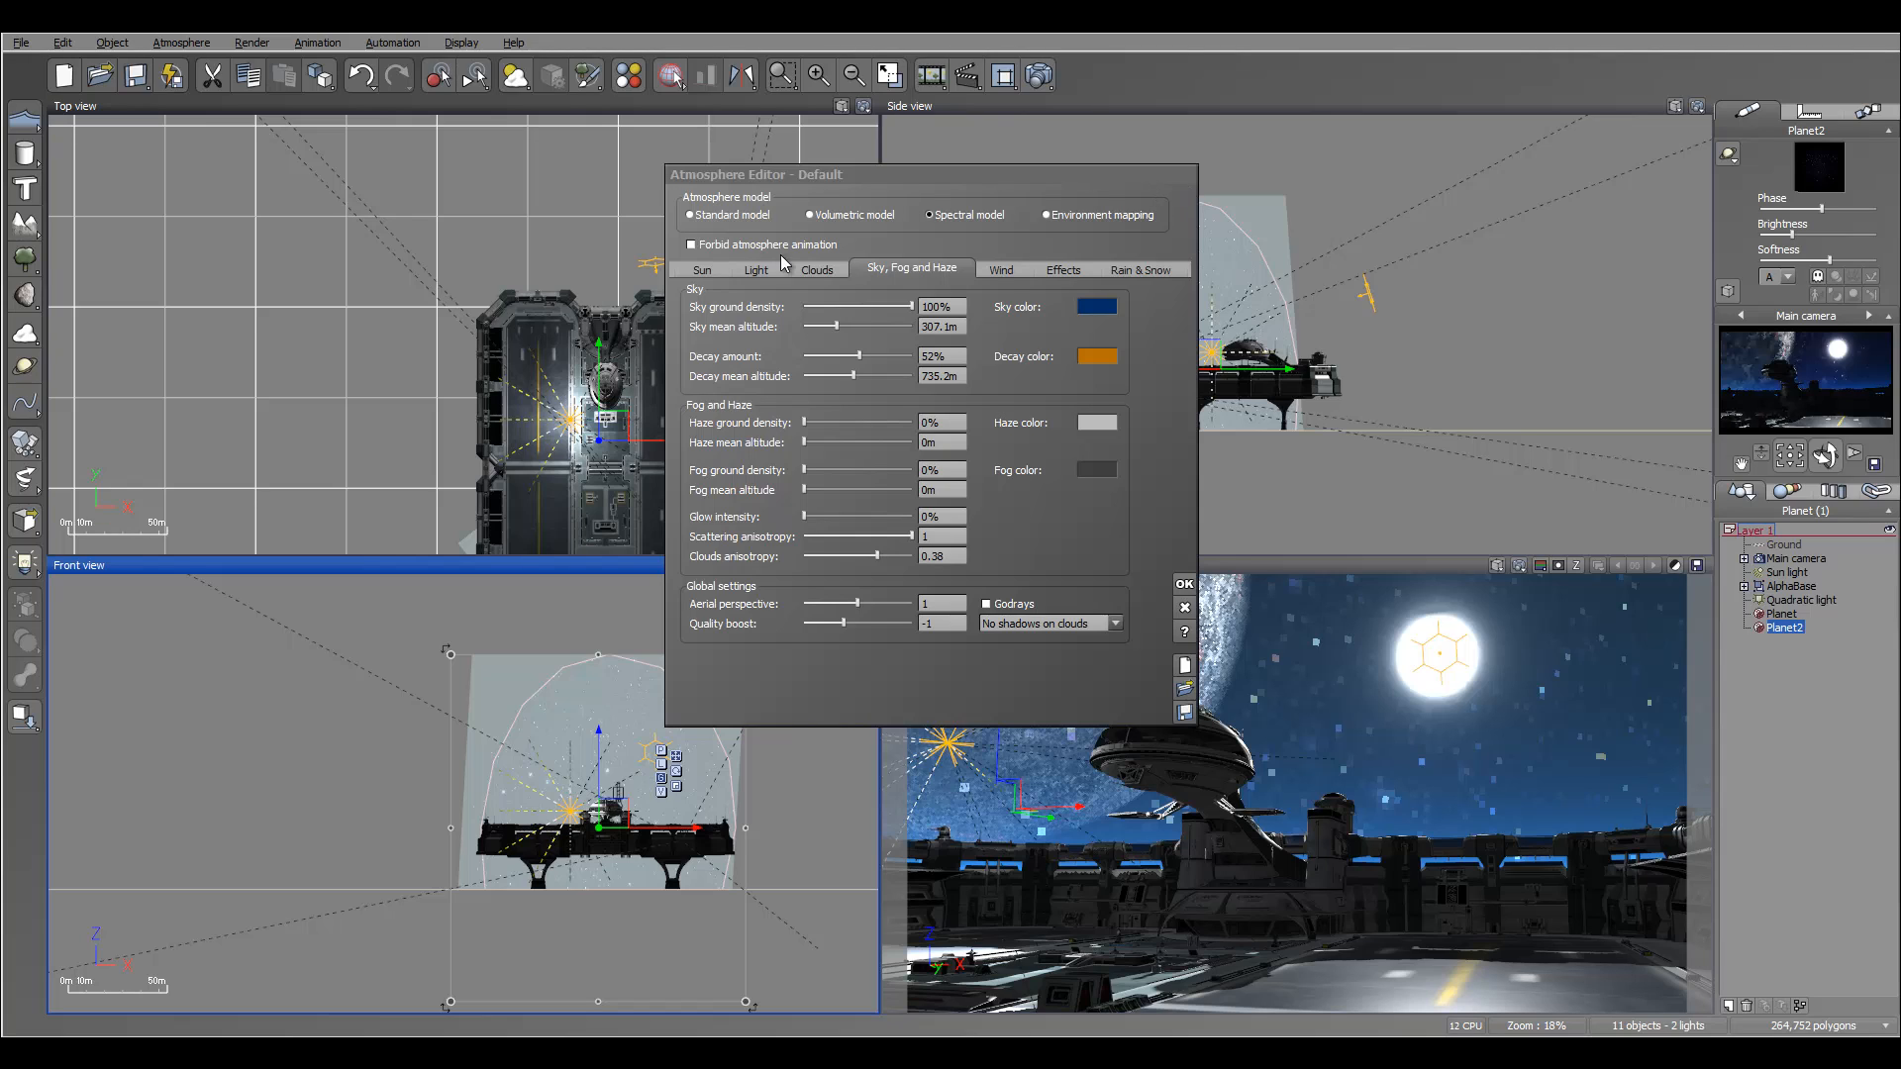
pyautogui.click(757, 273)
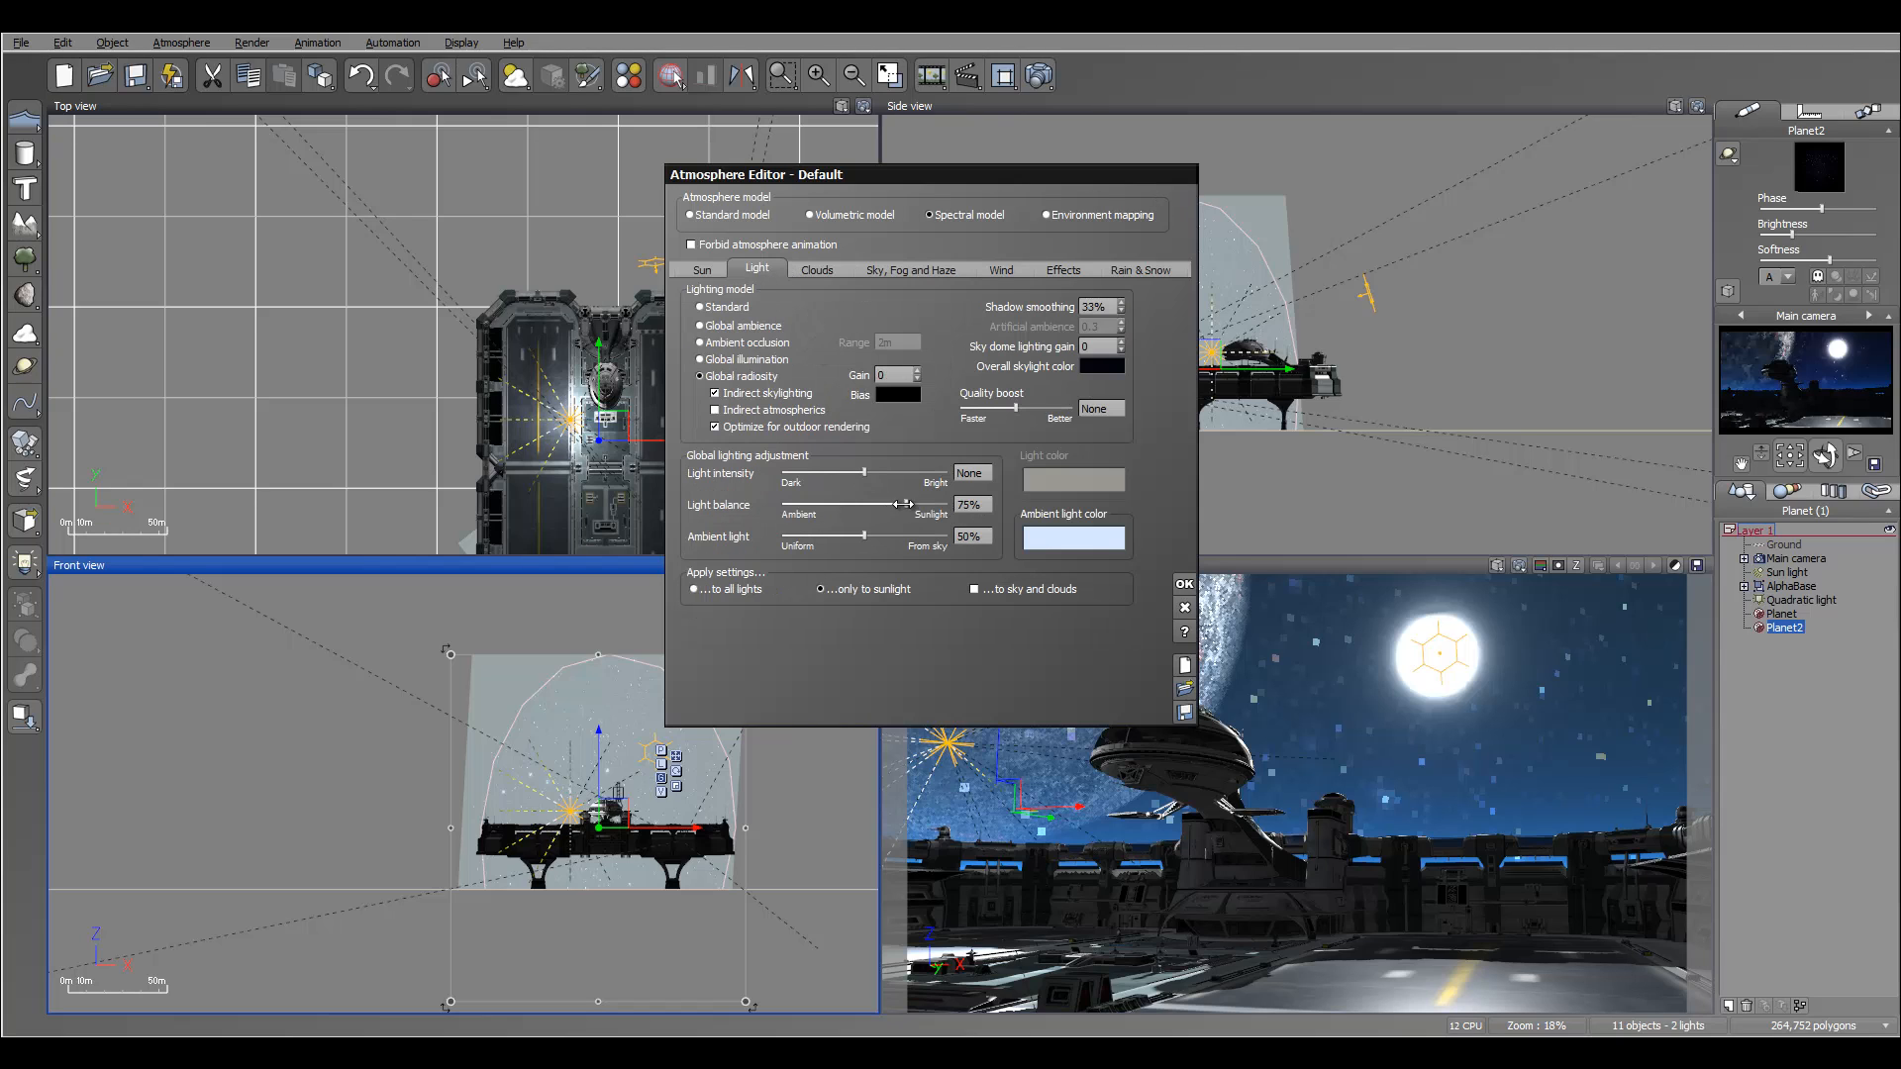
pyautogui.moveTo(923, 505); pyautogui.dragTo(926, 505)
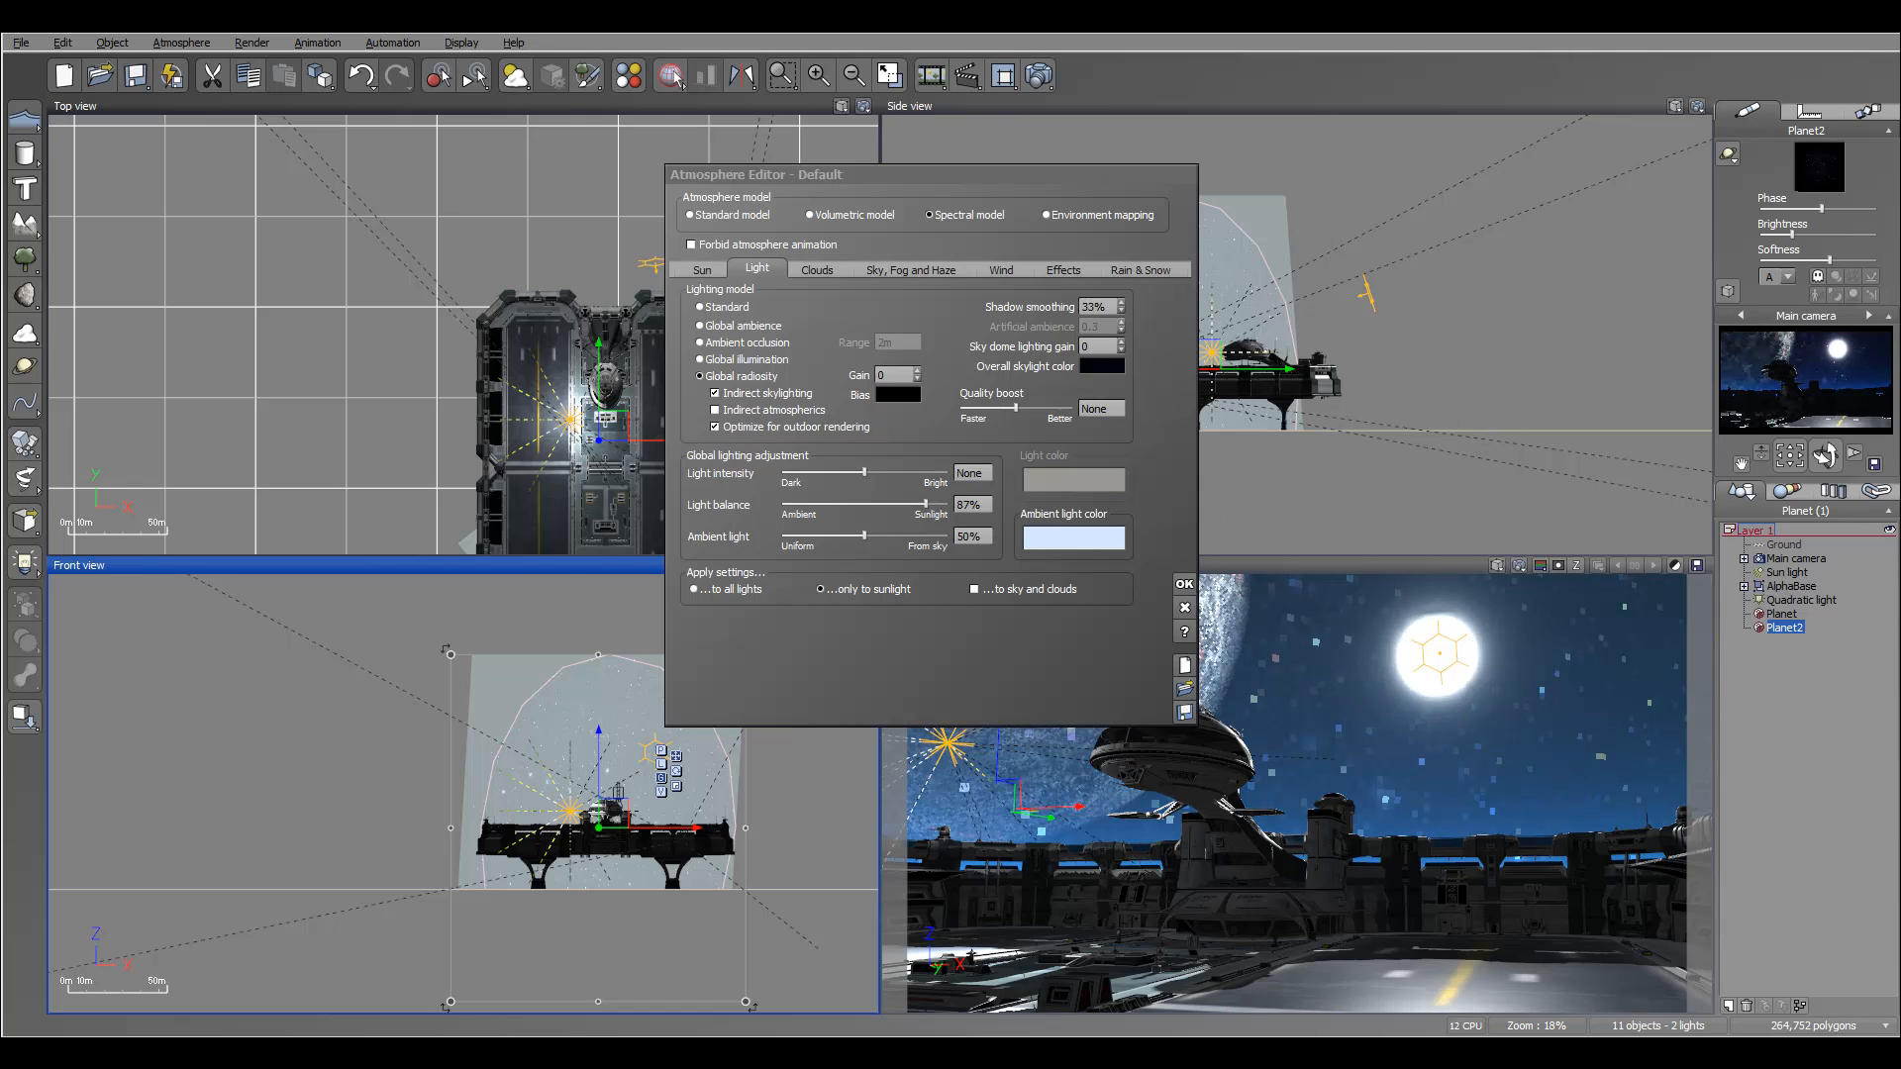
# Change the atmosphere's ambient light color to a dark blue with red 0, green 52 and blue 107.
pyautogui.click(1079, 538)
pyautogui.click(1108, 549)
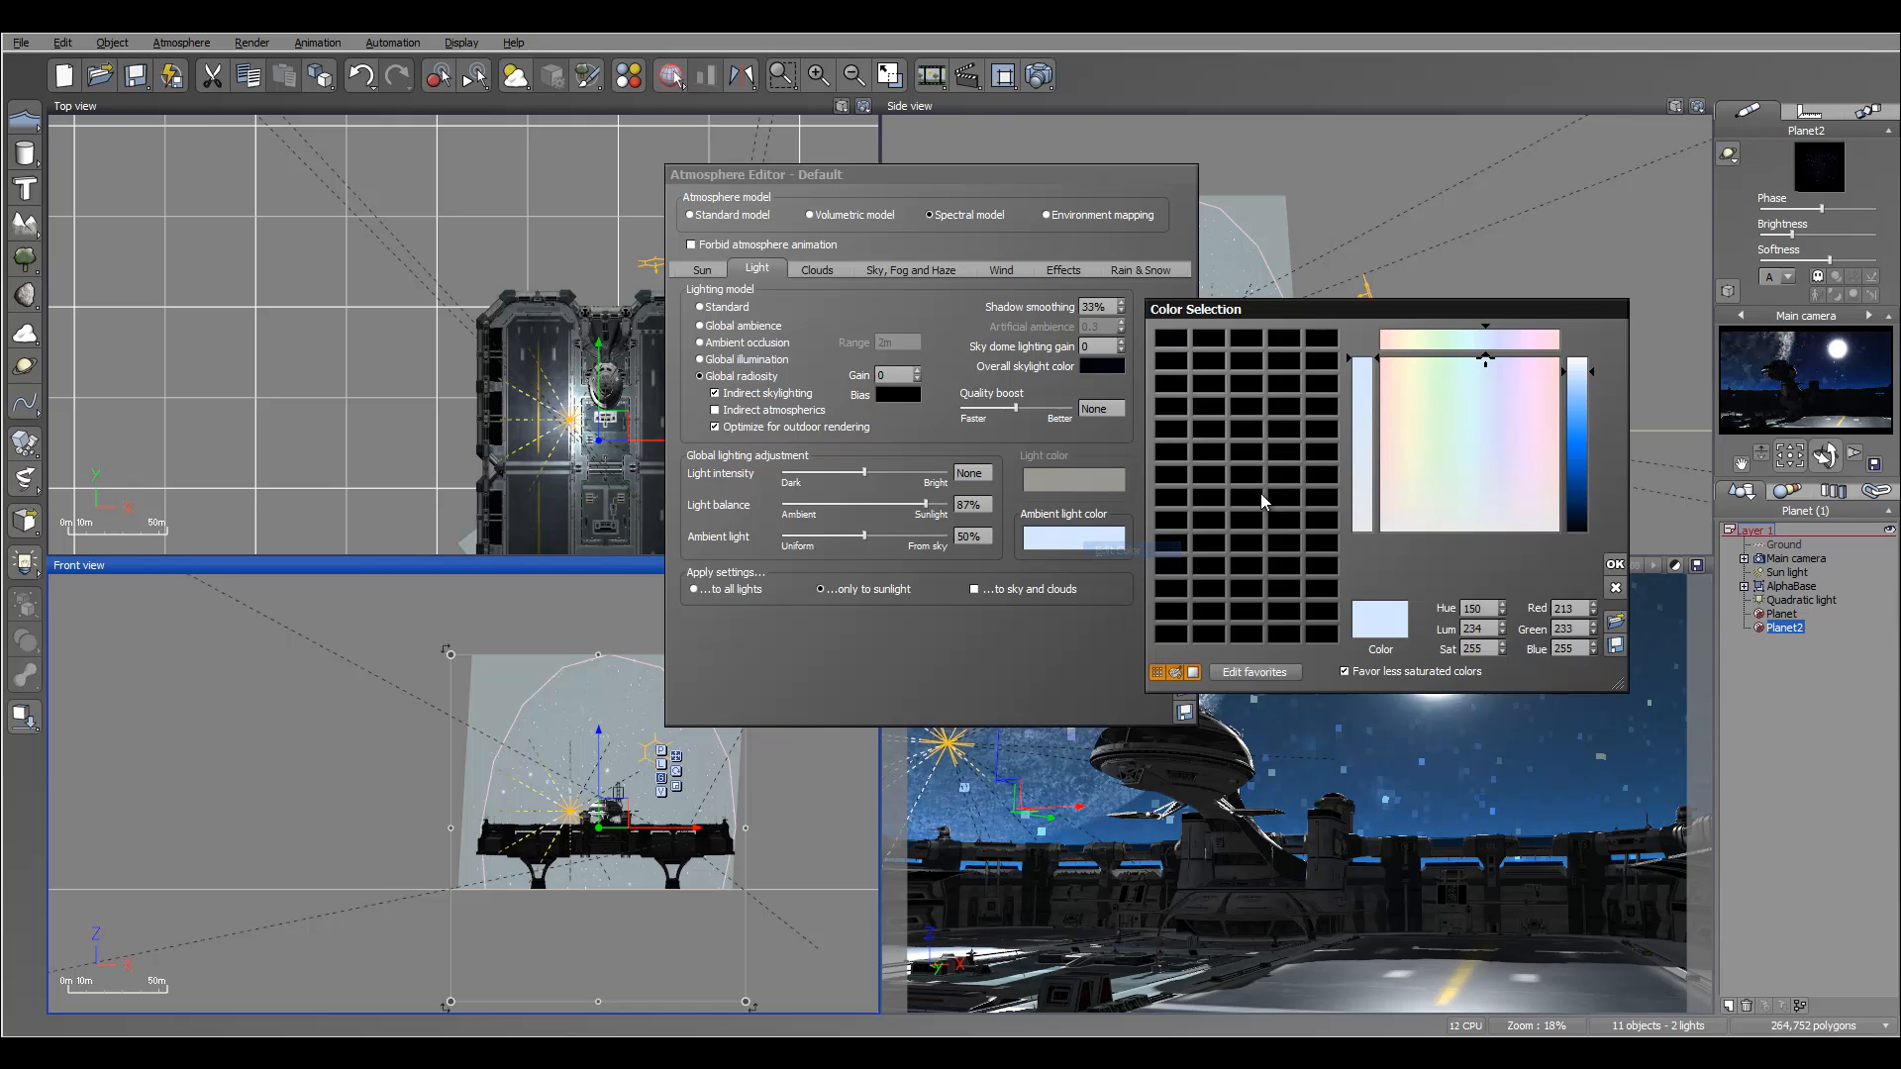
pyautogui.moveTo(1577, 455); pyautogui.dragTo(1581, 504)
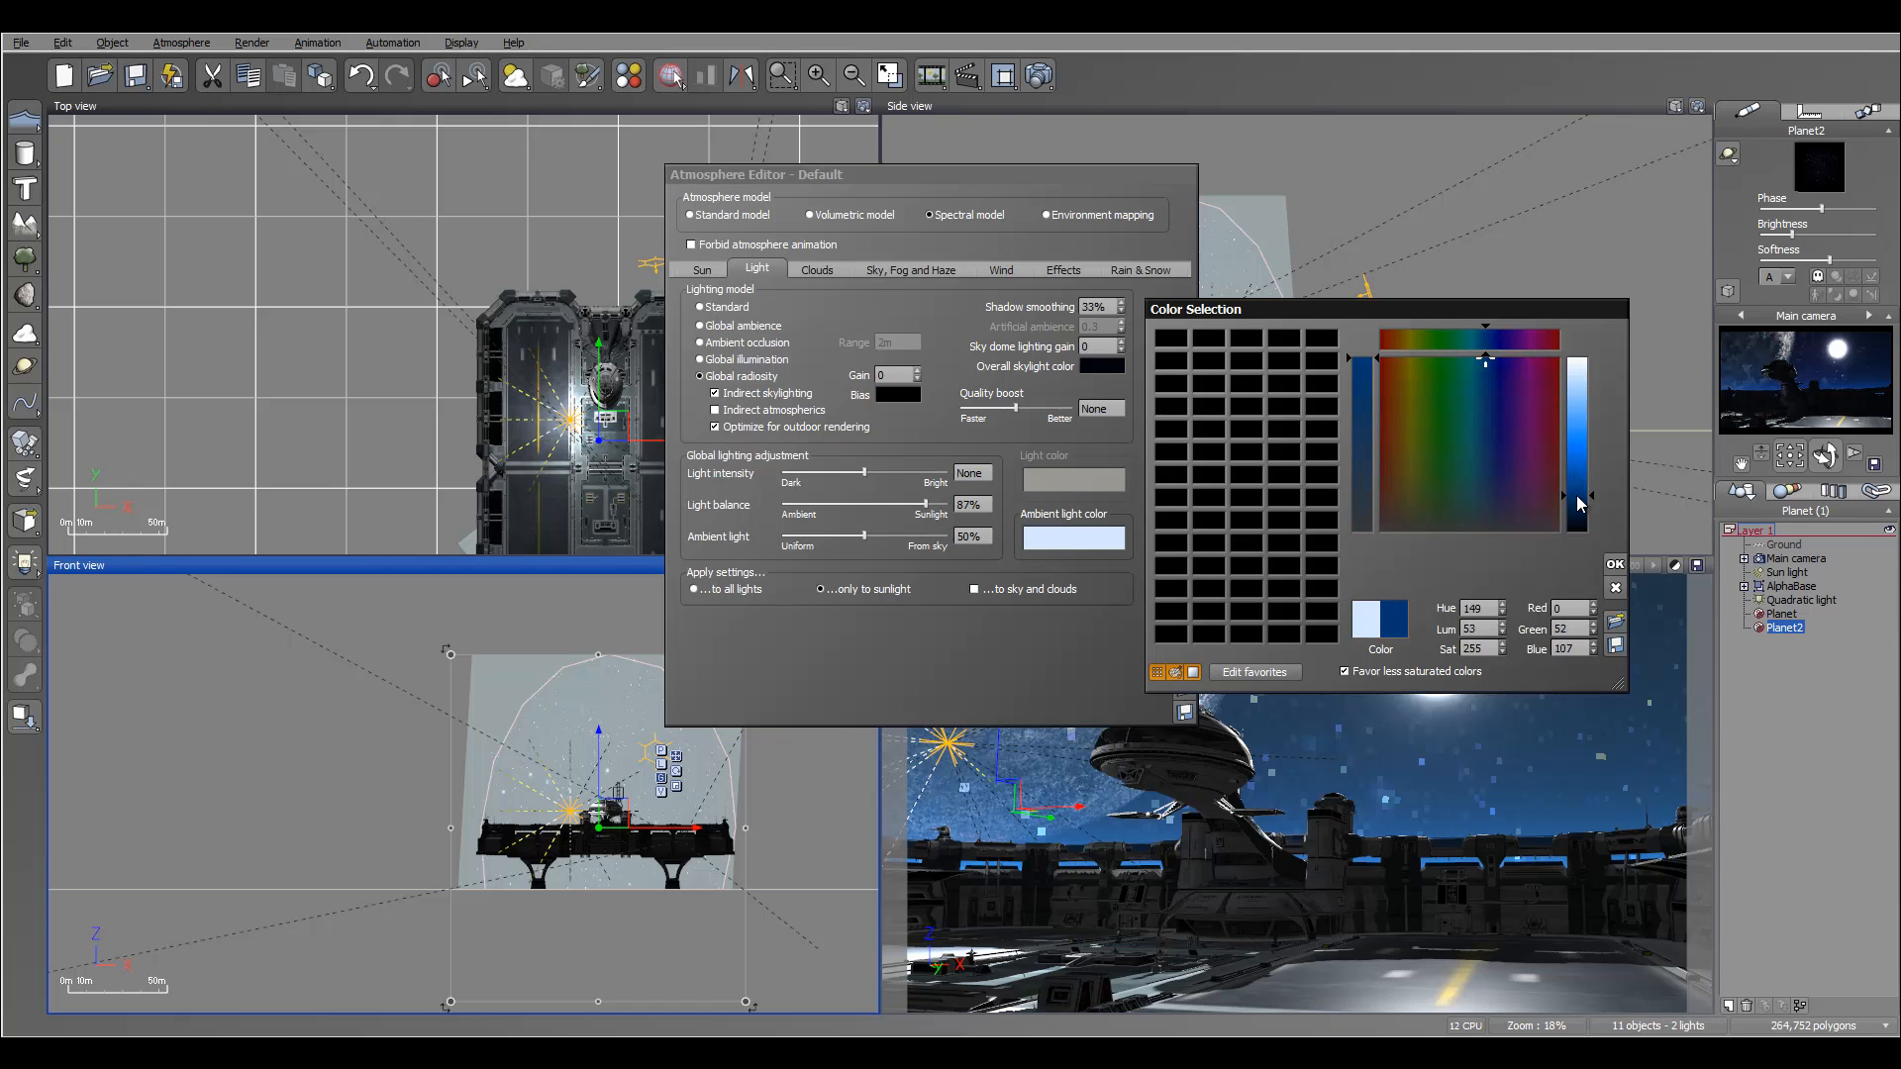
pyautogui.click(1614, 562)
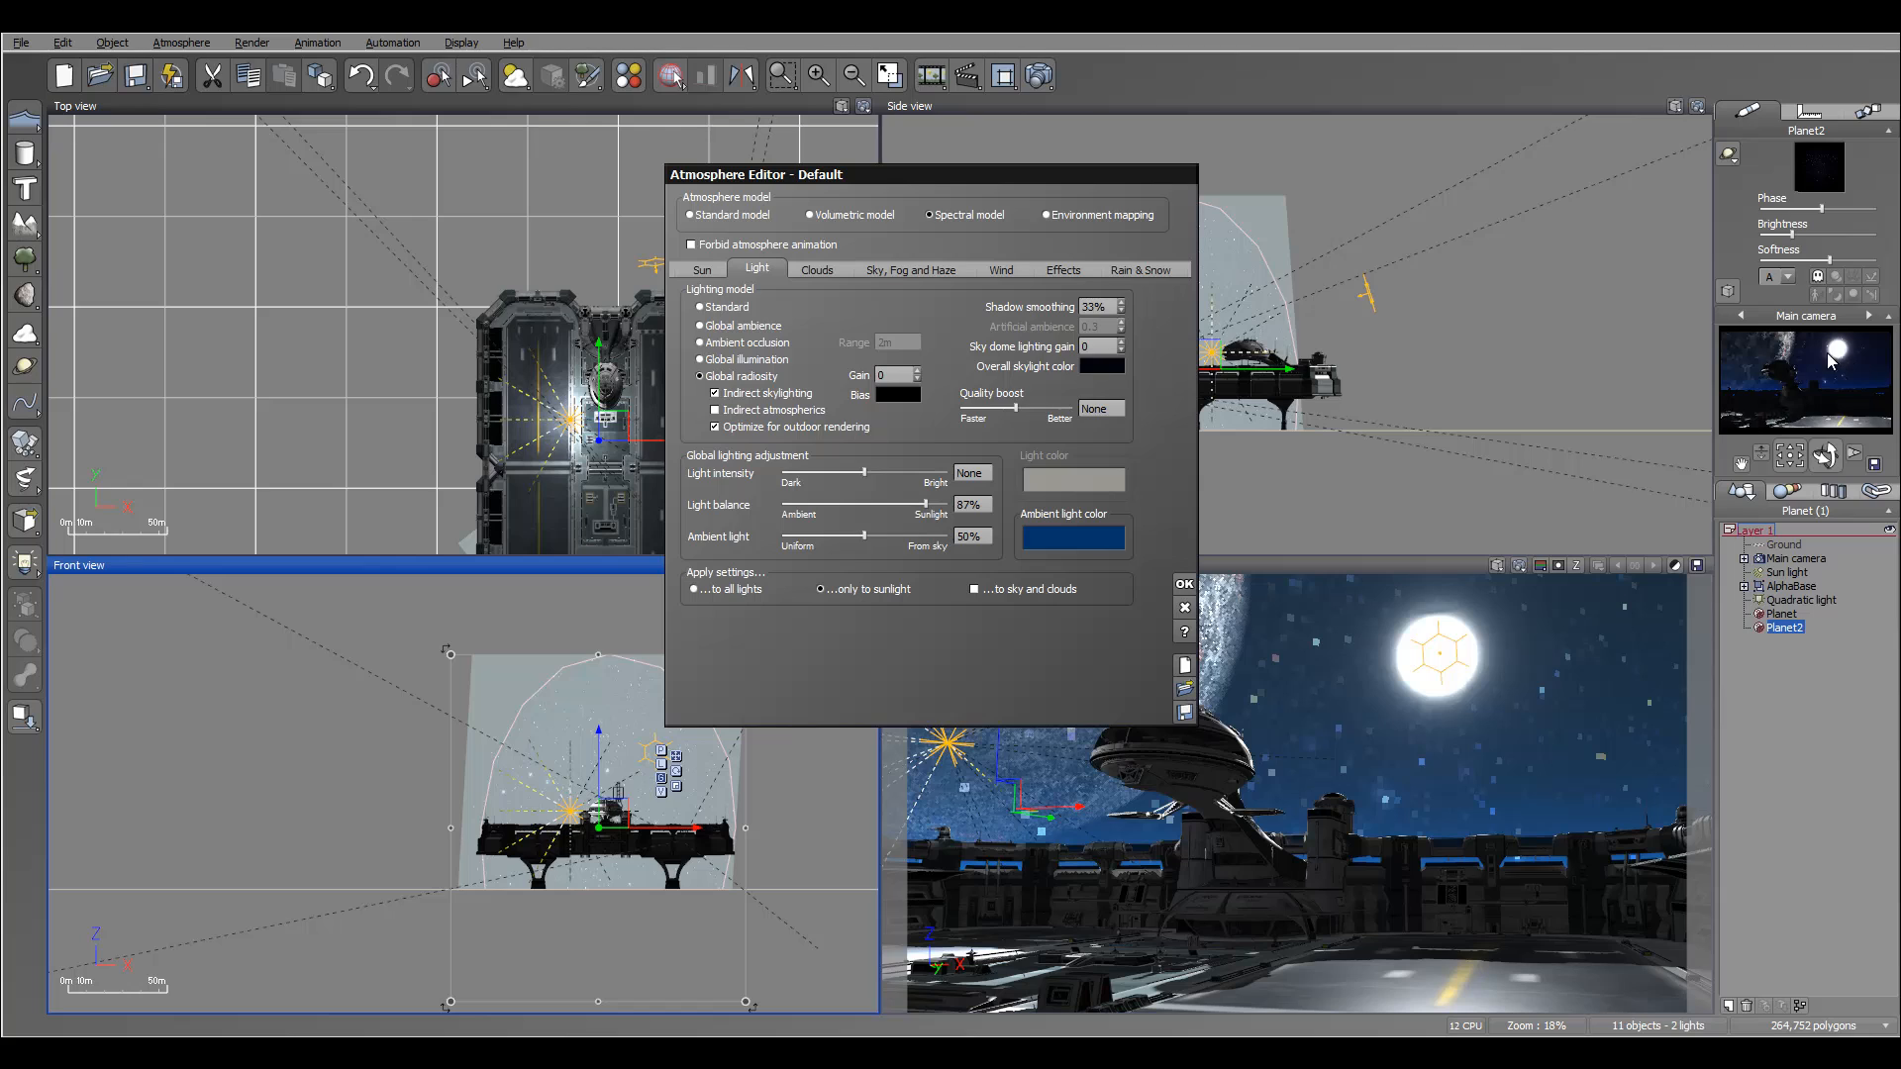
# Set the sky mean altitude to 1.024 km, the decay amount to 94% and the decay mean altitude to 2.017 km.
pyautogui.click(891, 269)
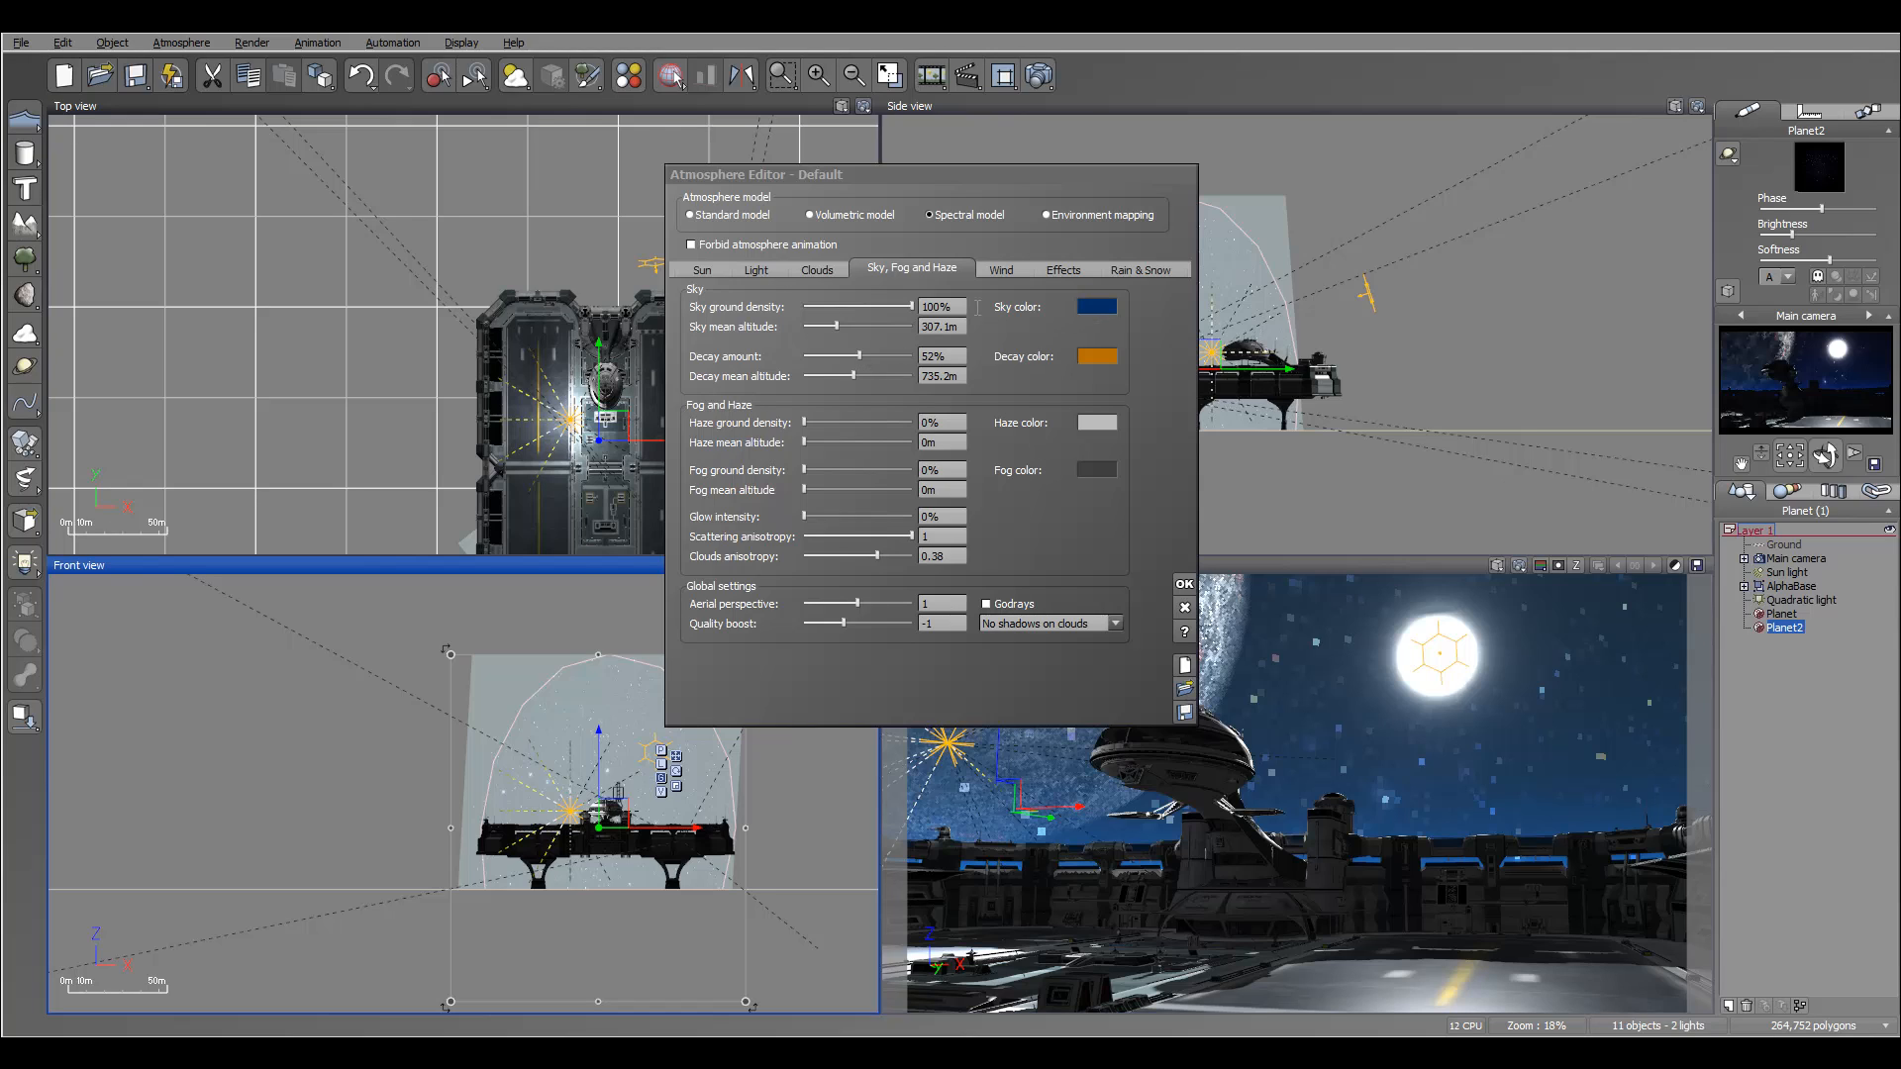
pyautogui.moveTo(842, 327); pyautogui.dragTo(866, 328)
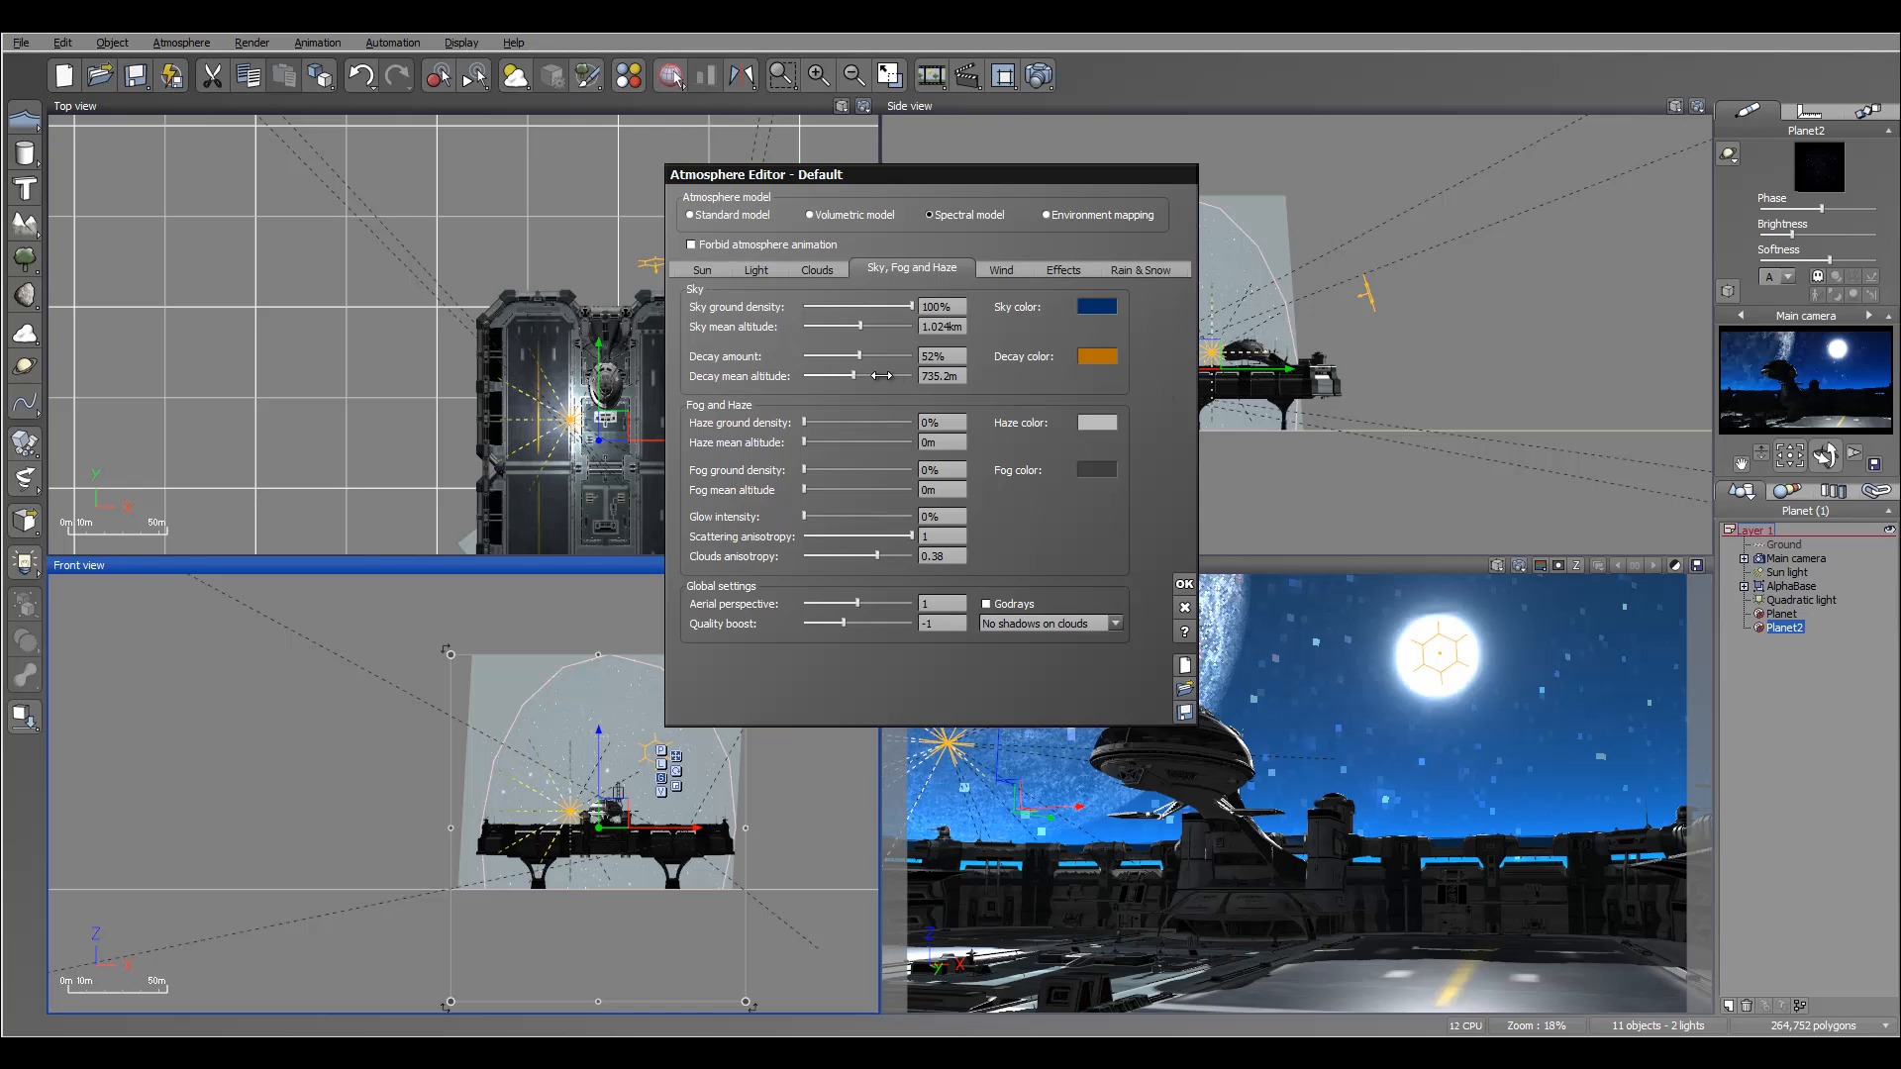
pyautogui.moveTo(892, 376); pyautogui.dragTo(940, 356)
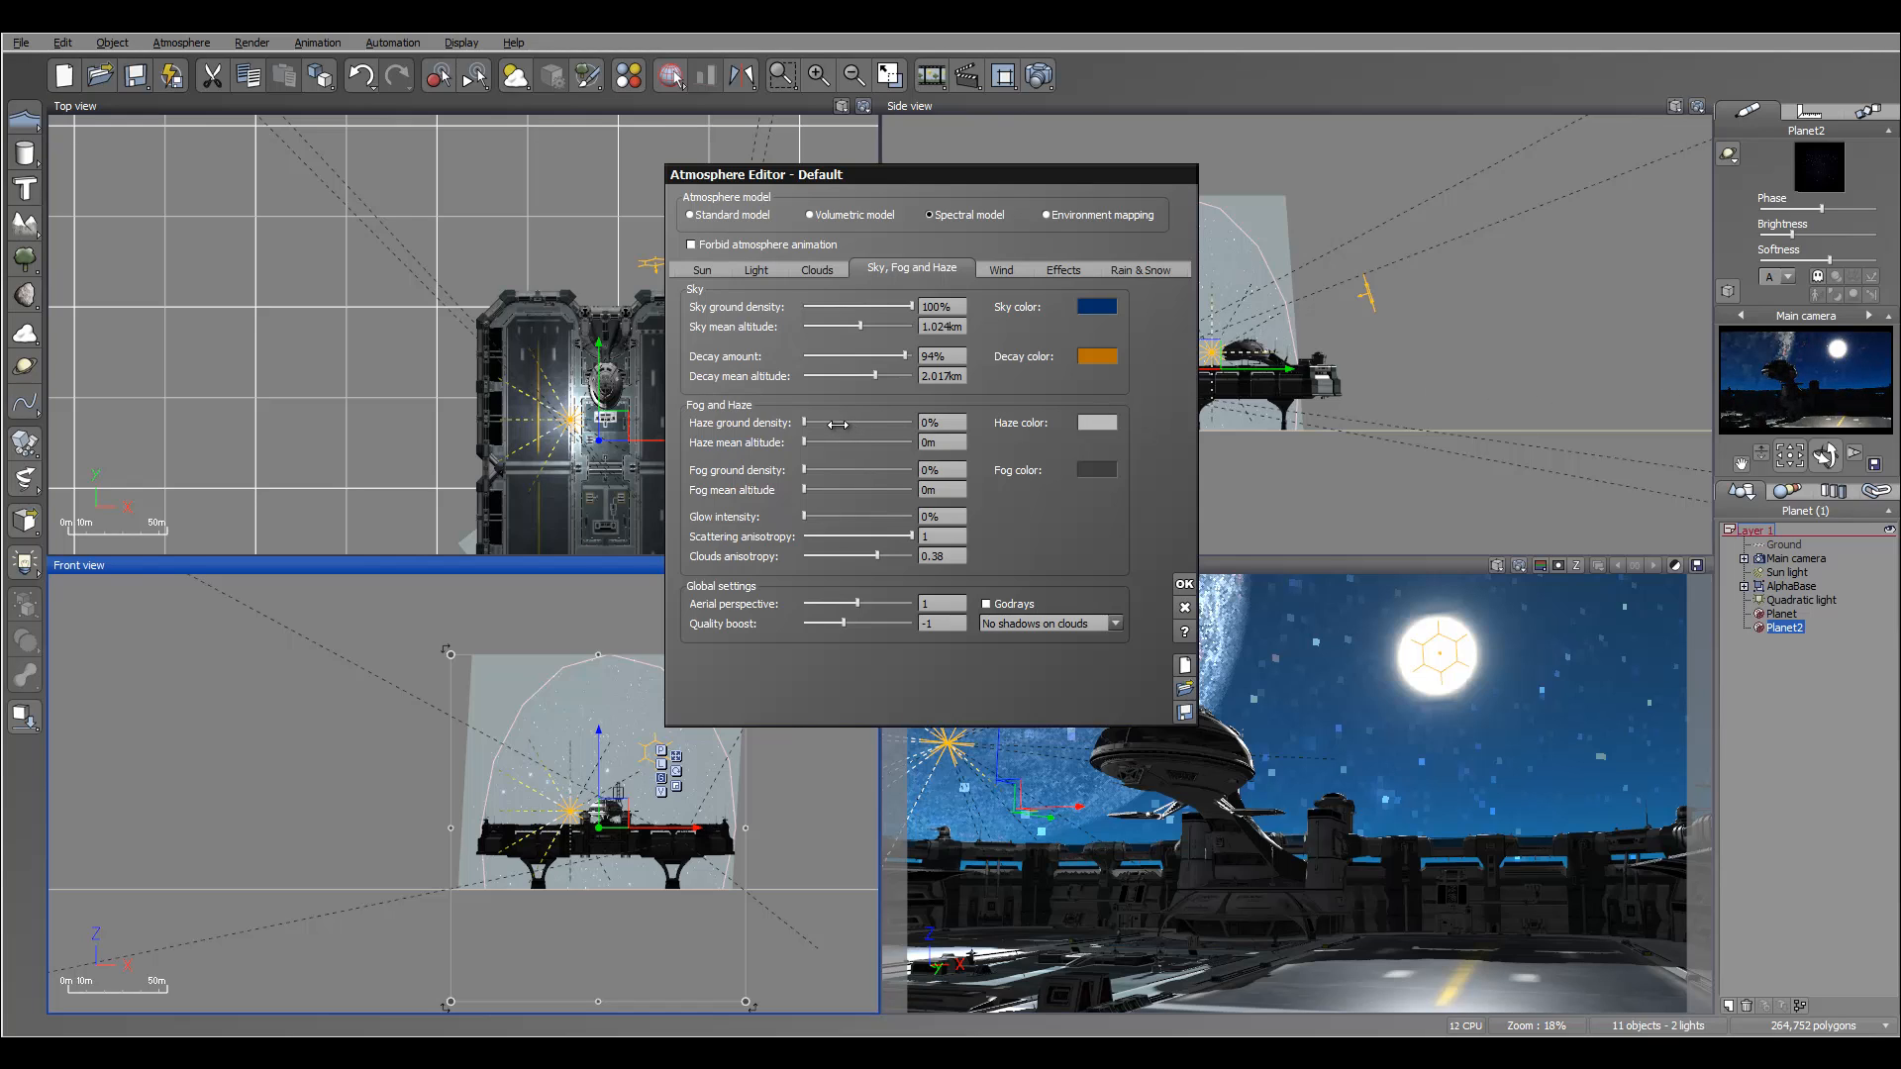
# Set haze to 3% density at 1.346 km, fog to 66% at 84.71 m, glow intensity to 17% and scattering anisotropy to 0.78.
pyautogui.moveTo(842, 424); pyautogui.dragTo(841, 424)
pyautogui.moveTo(829, 440); pyautogui.dragTo(878, 445)
pyautogui.moveTo(805, 472); pyautogui.dragTo(877, 494)
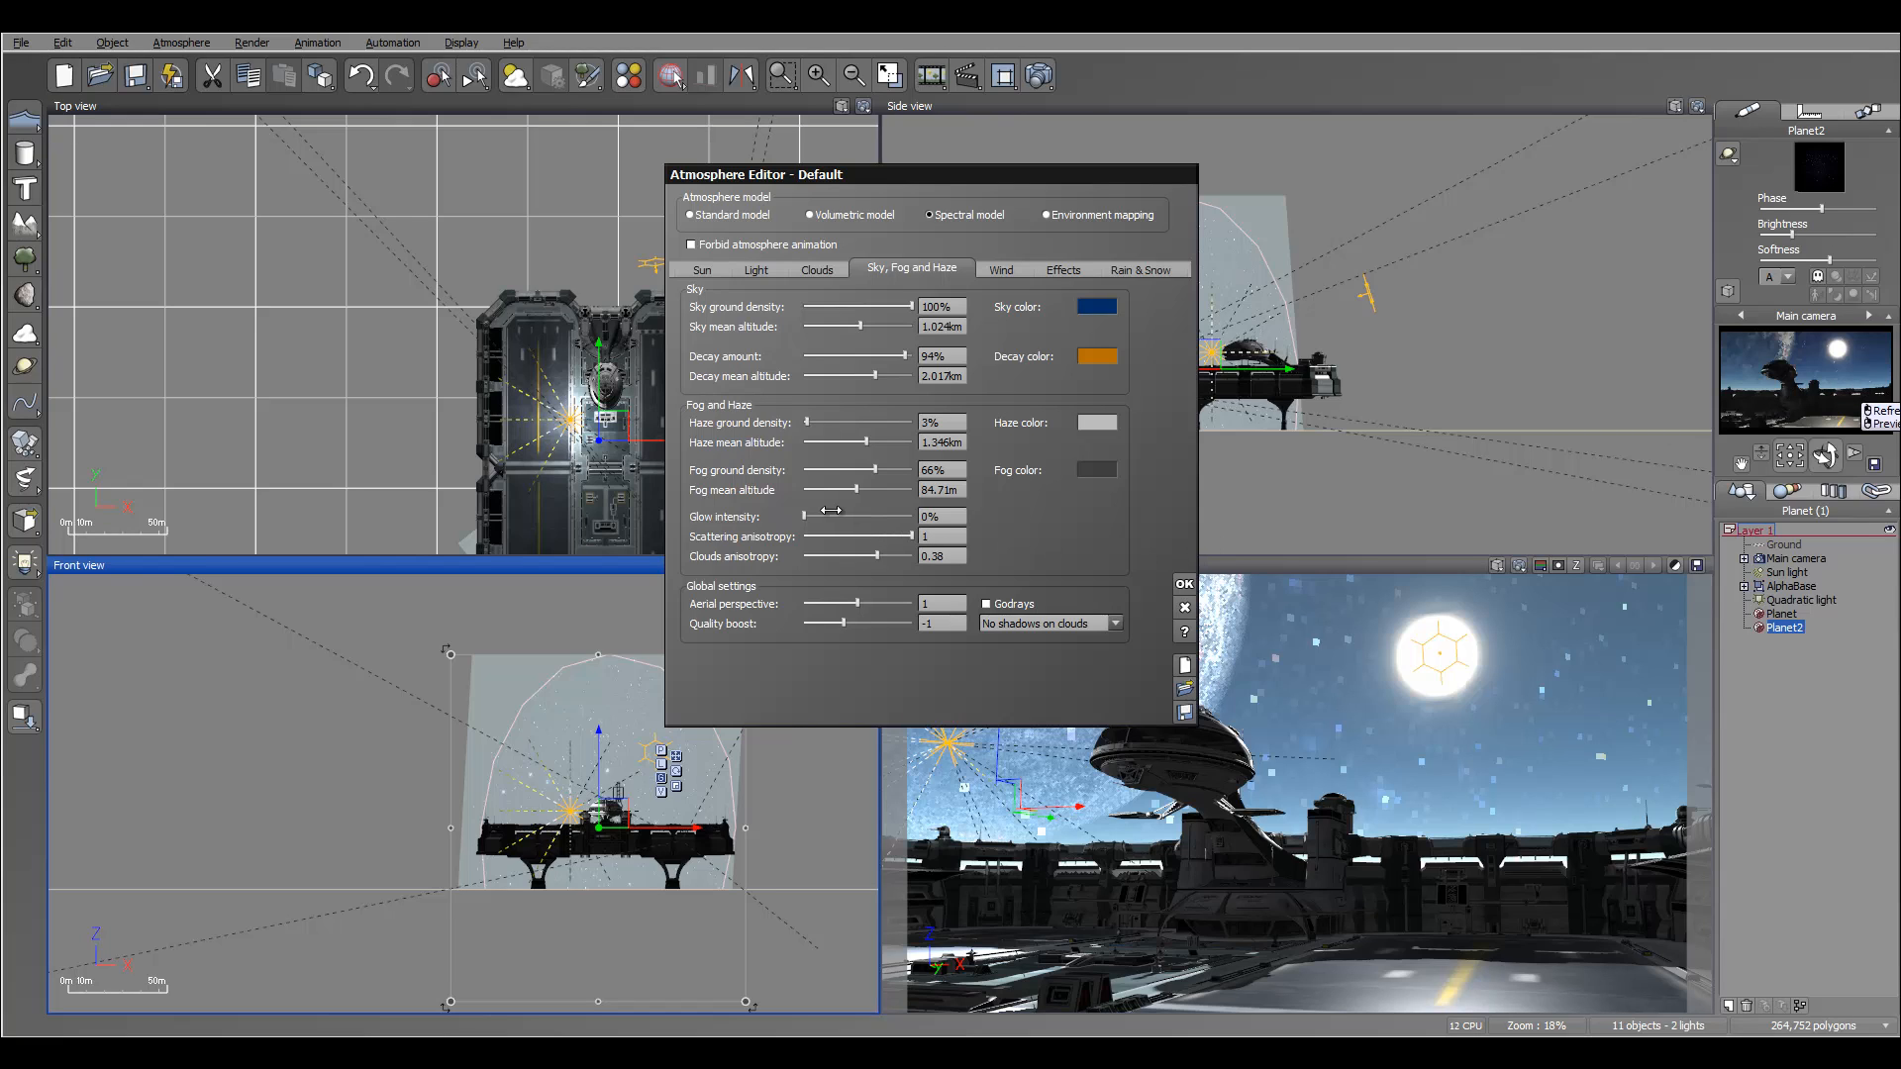
pyautogui.moveTo(827, 514); pyautogui.dragTo(842, 515)
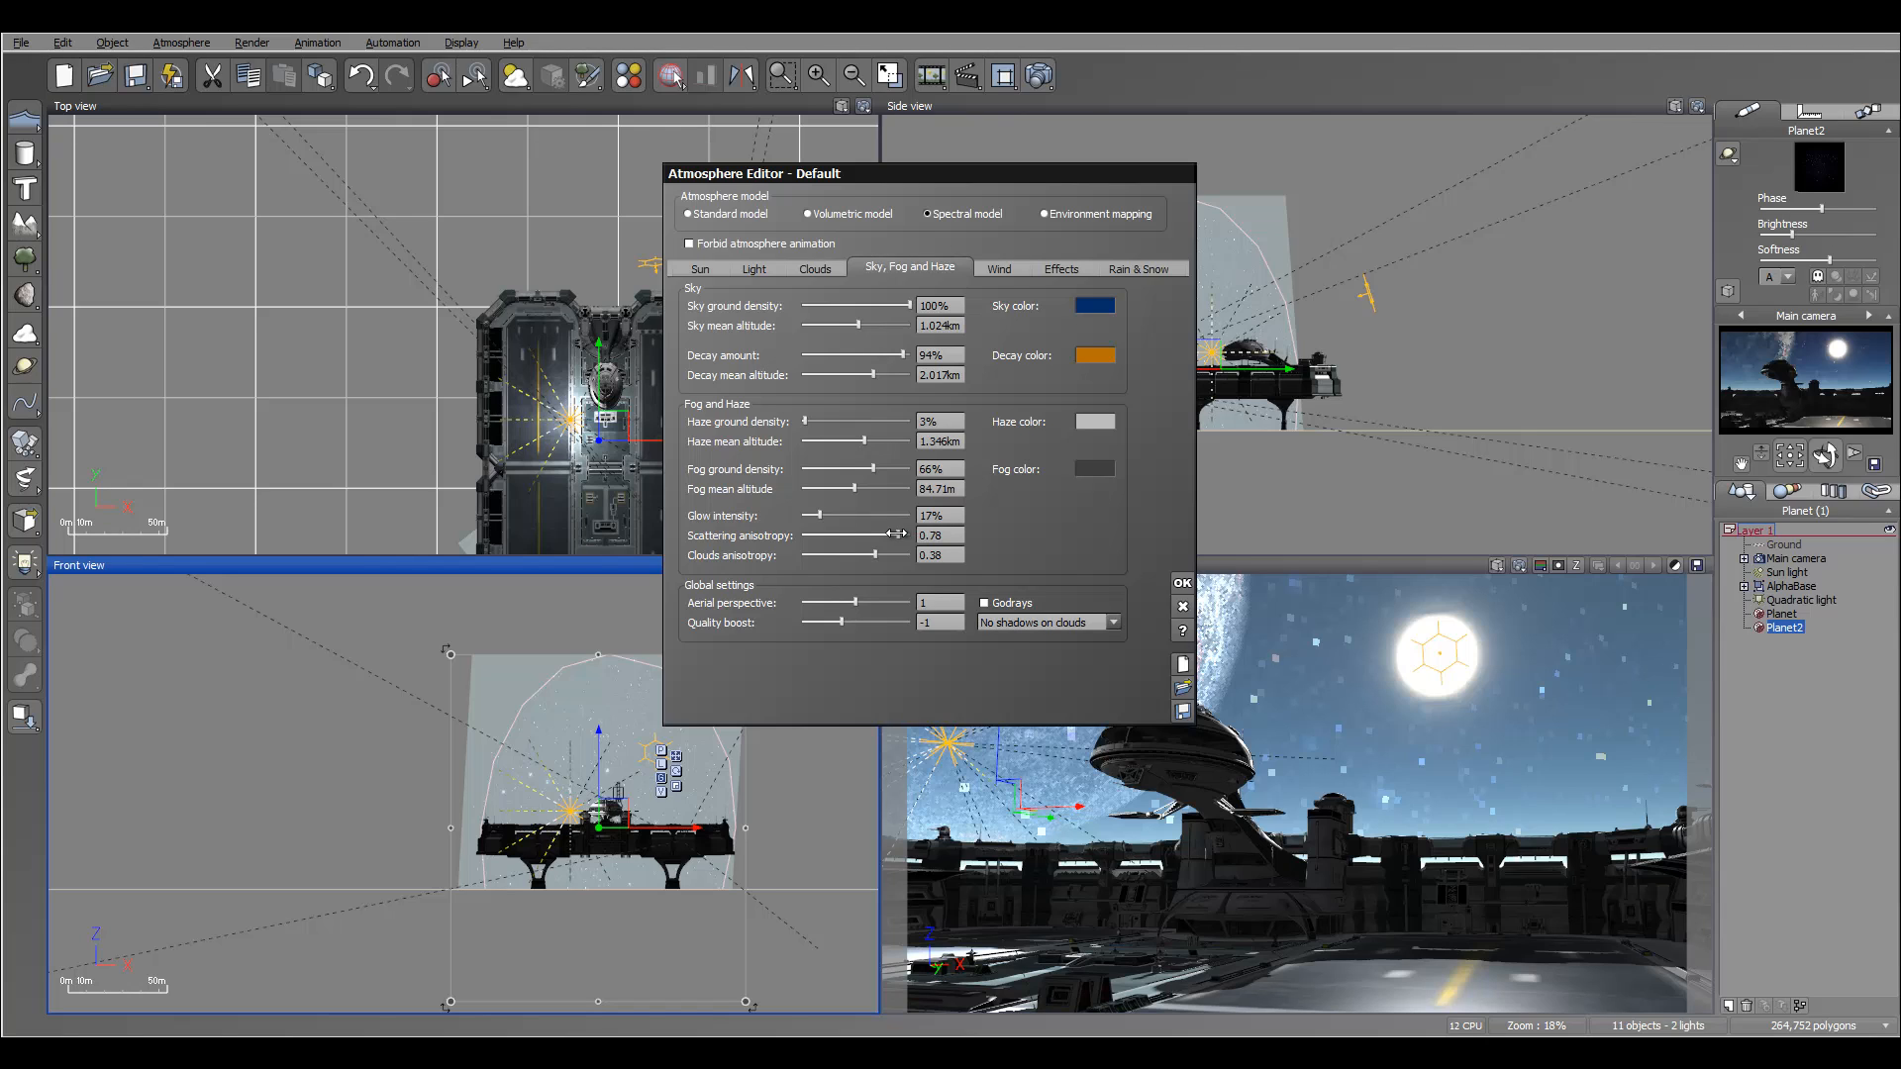
# Set the aerial perspective to 25 and accept the atmosphere settings.
pyautogui.doubleClick(931, 602)
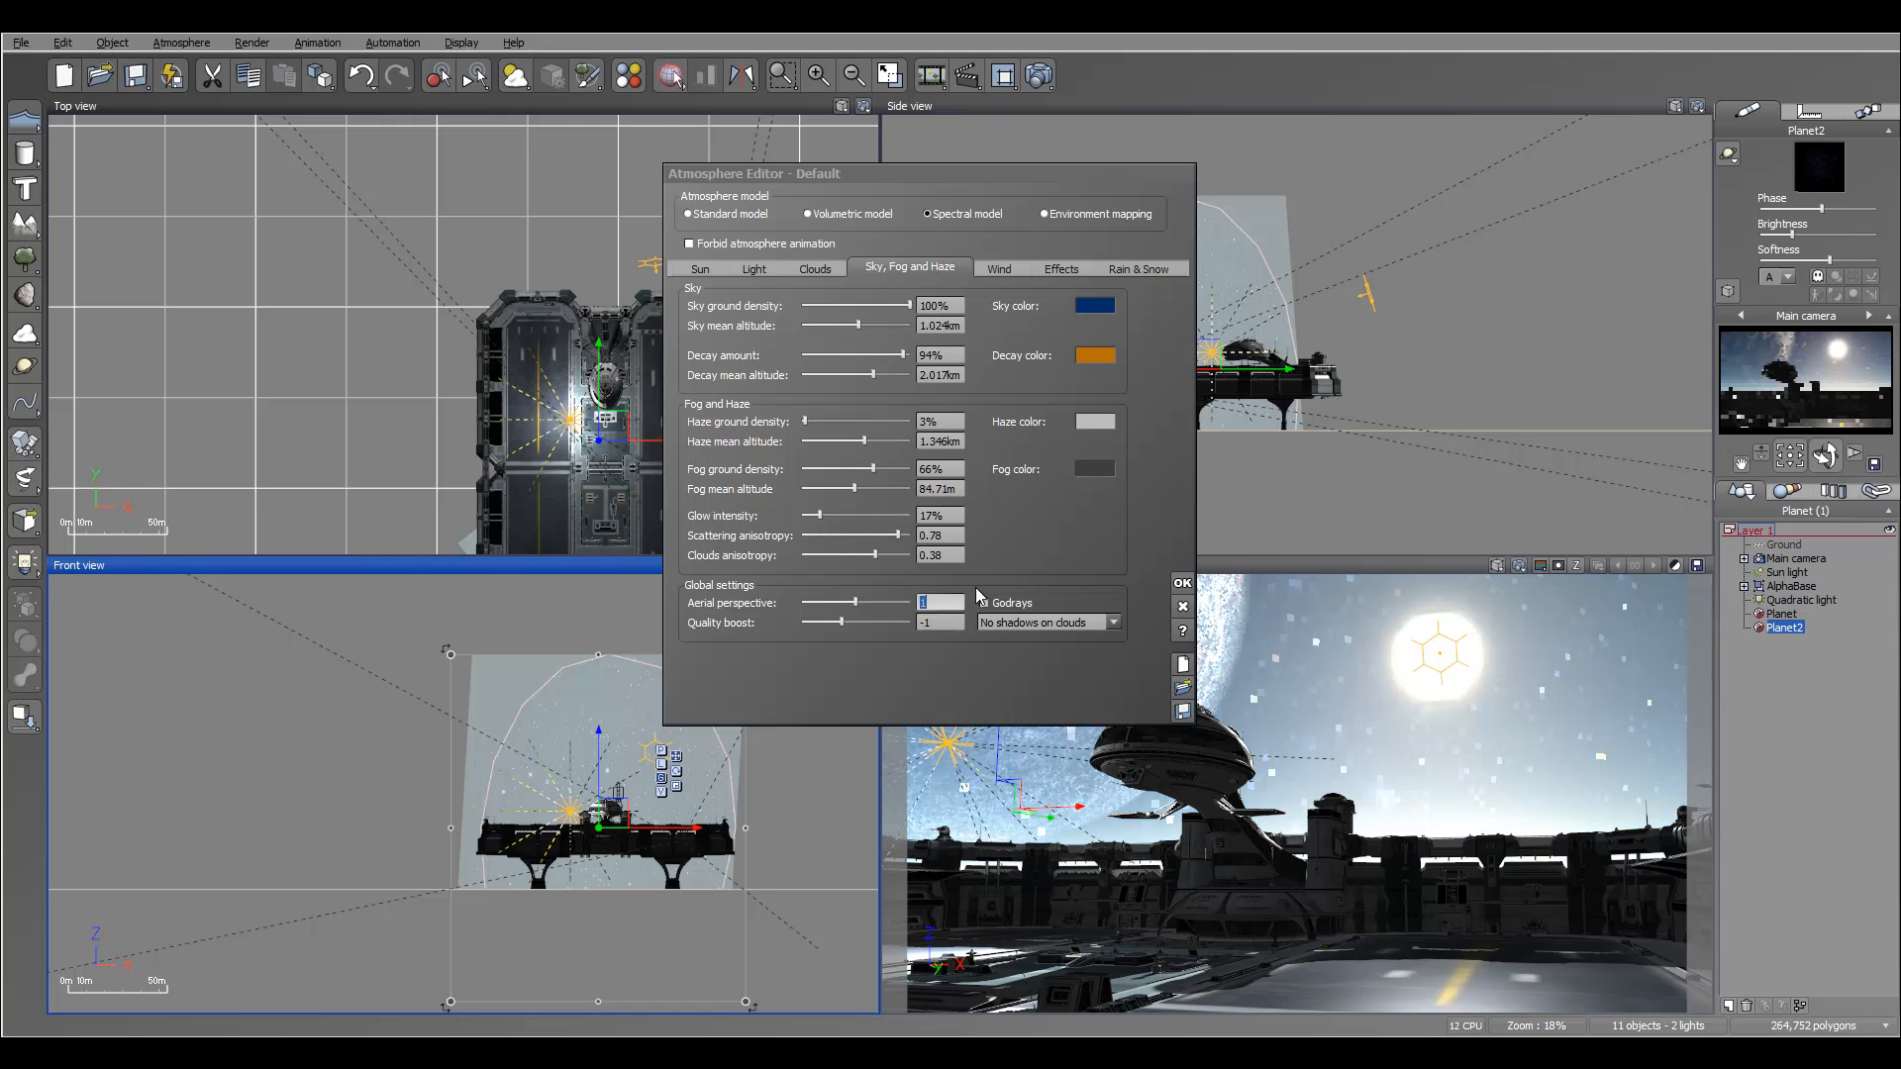
pyautogui.write('25')
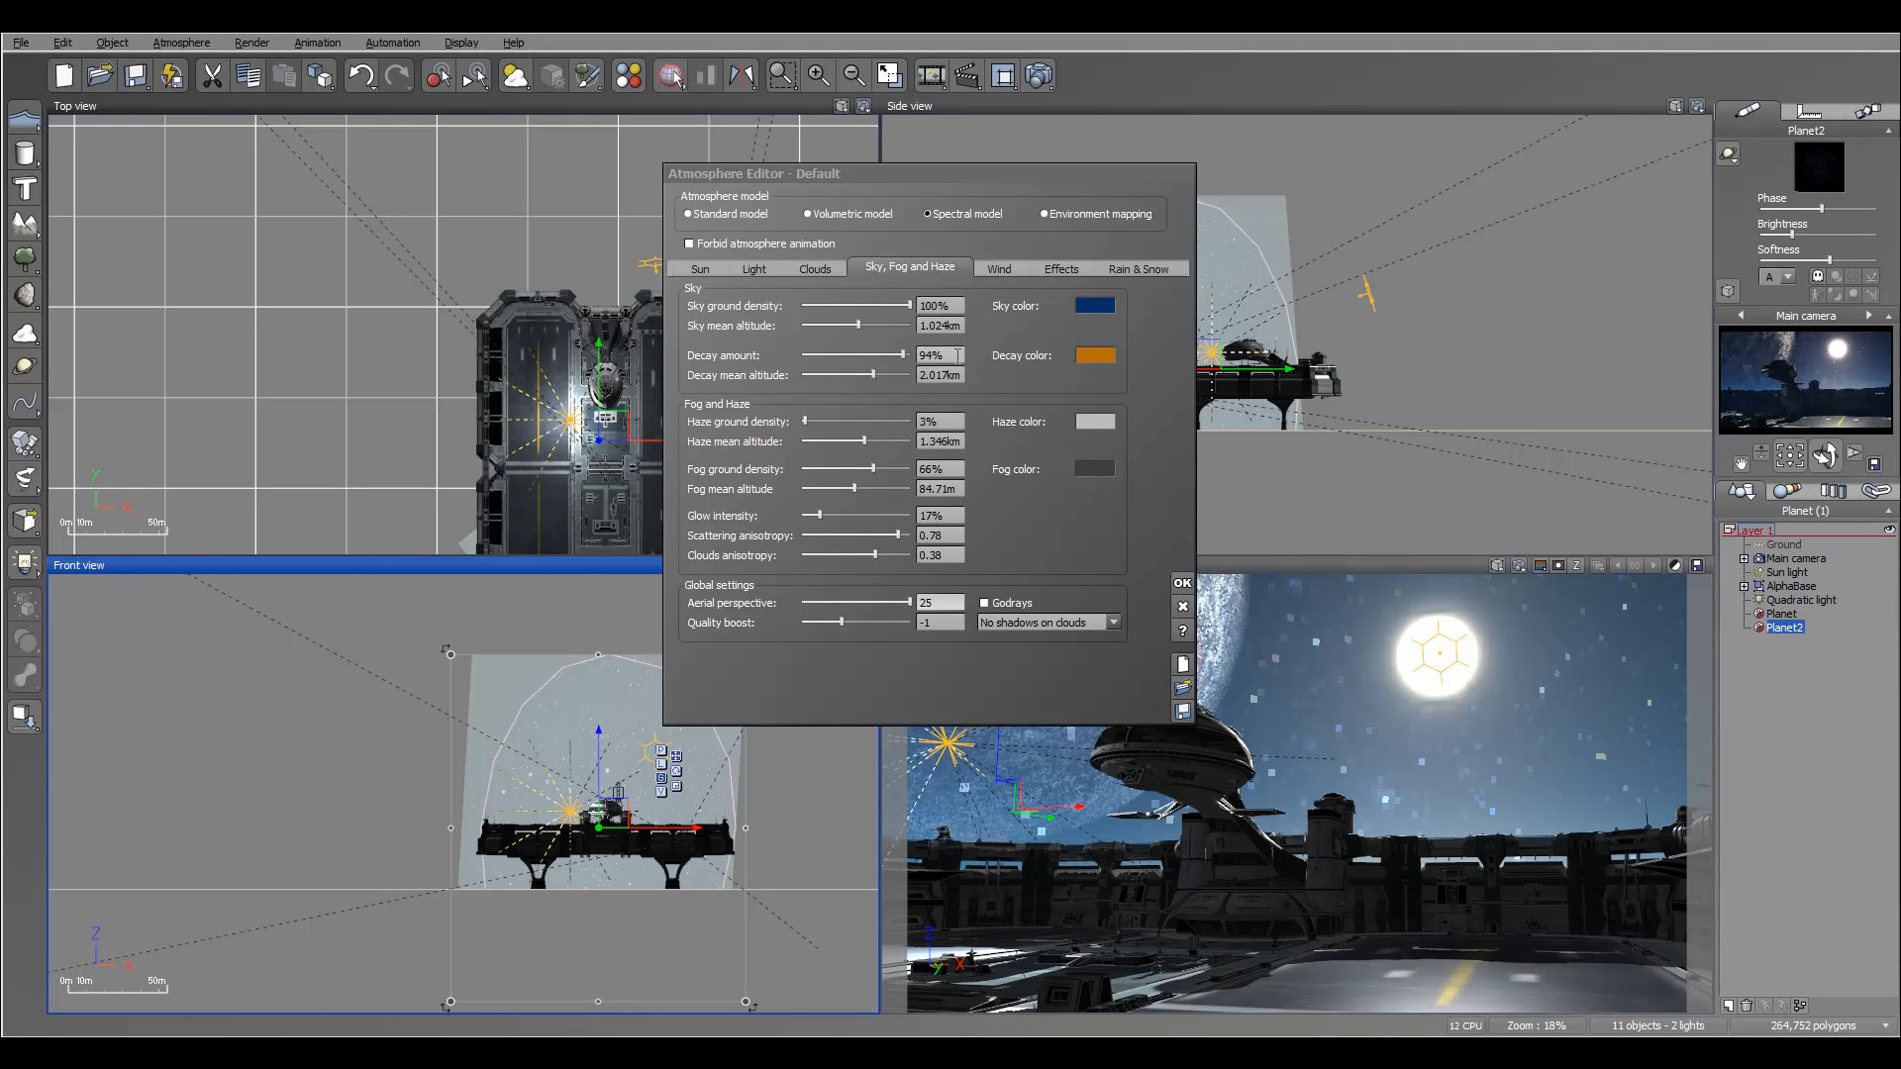
pyautogui.click(1183, 583)
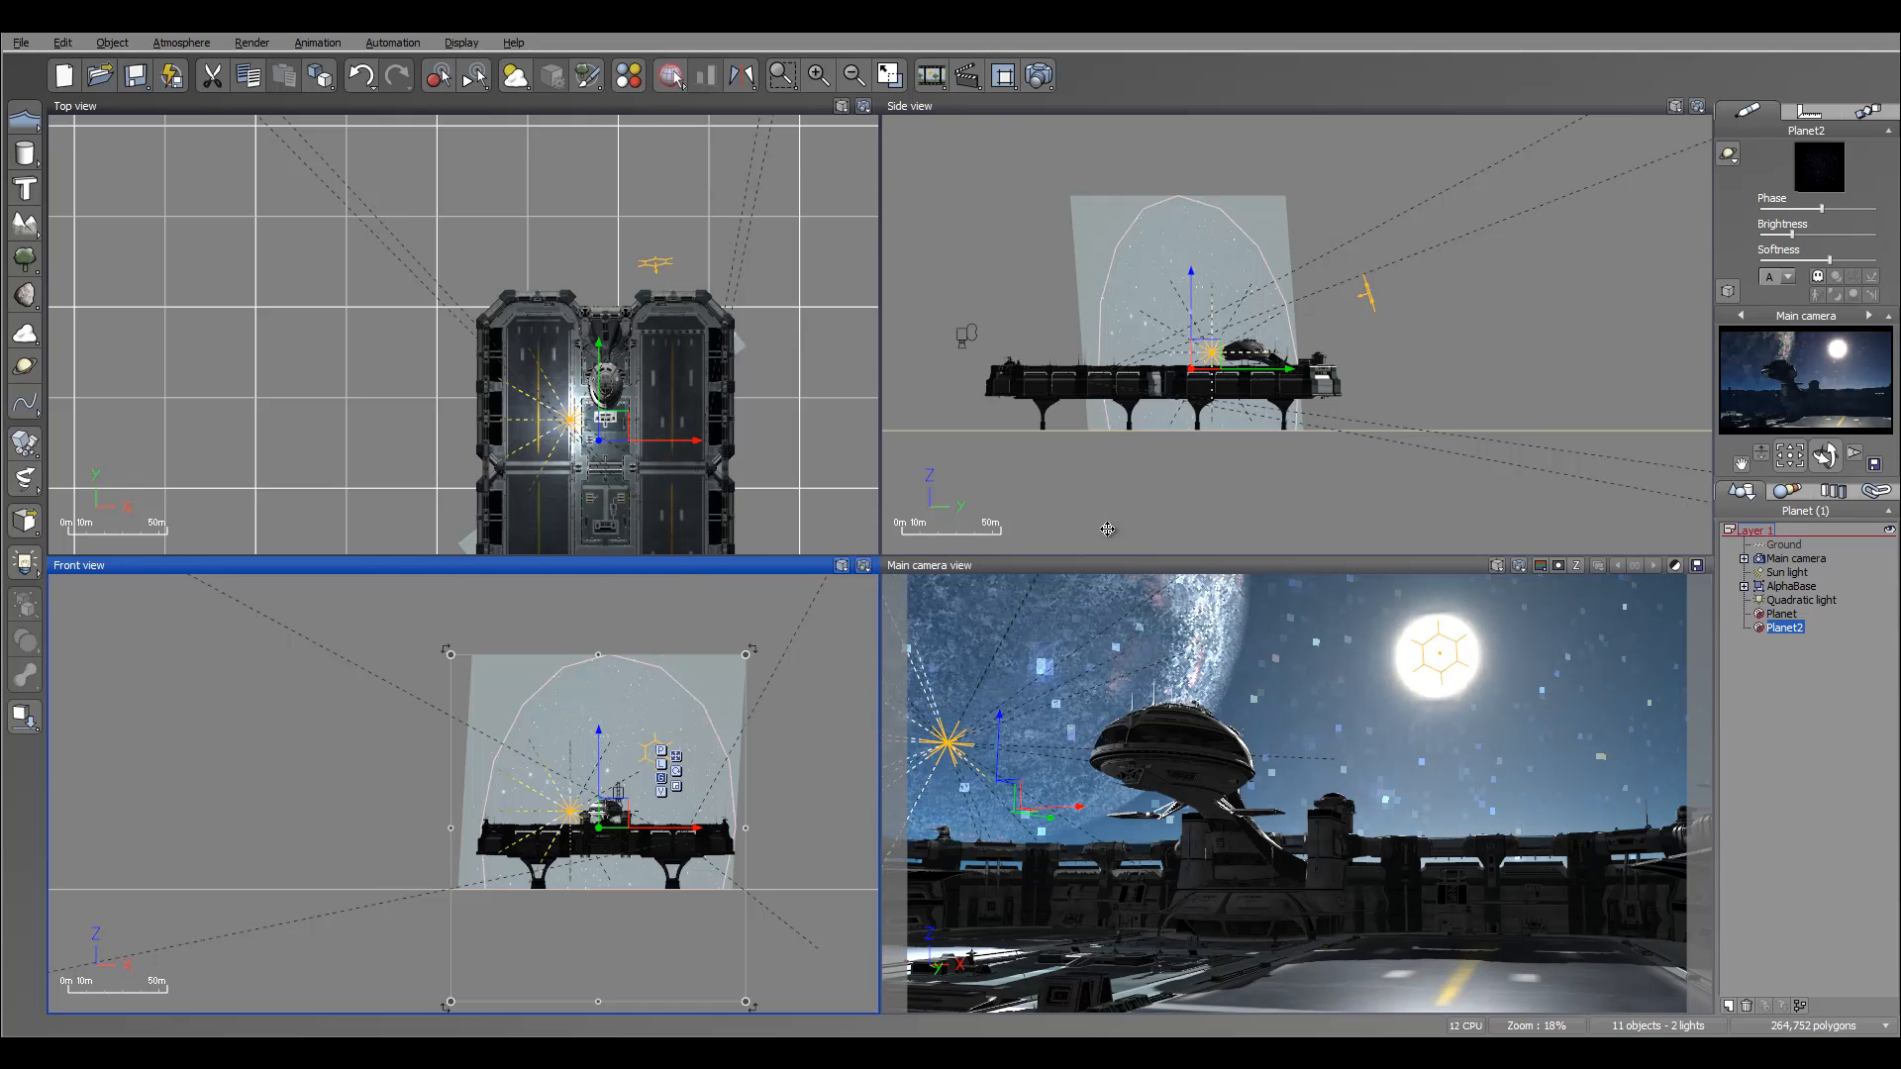
# Turn the main camera slightly to the right so the tower and sun shift left in the frame.
pyautogui.click(1787, 560)
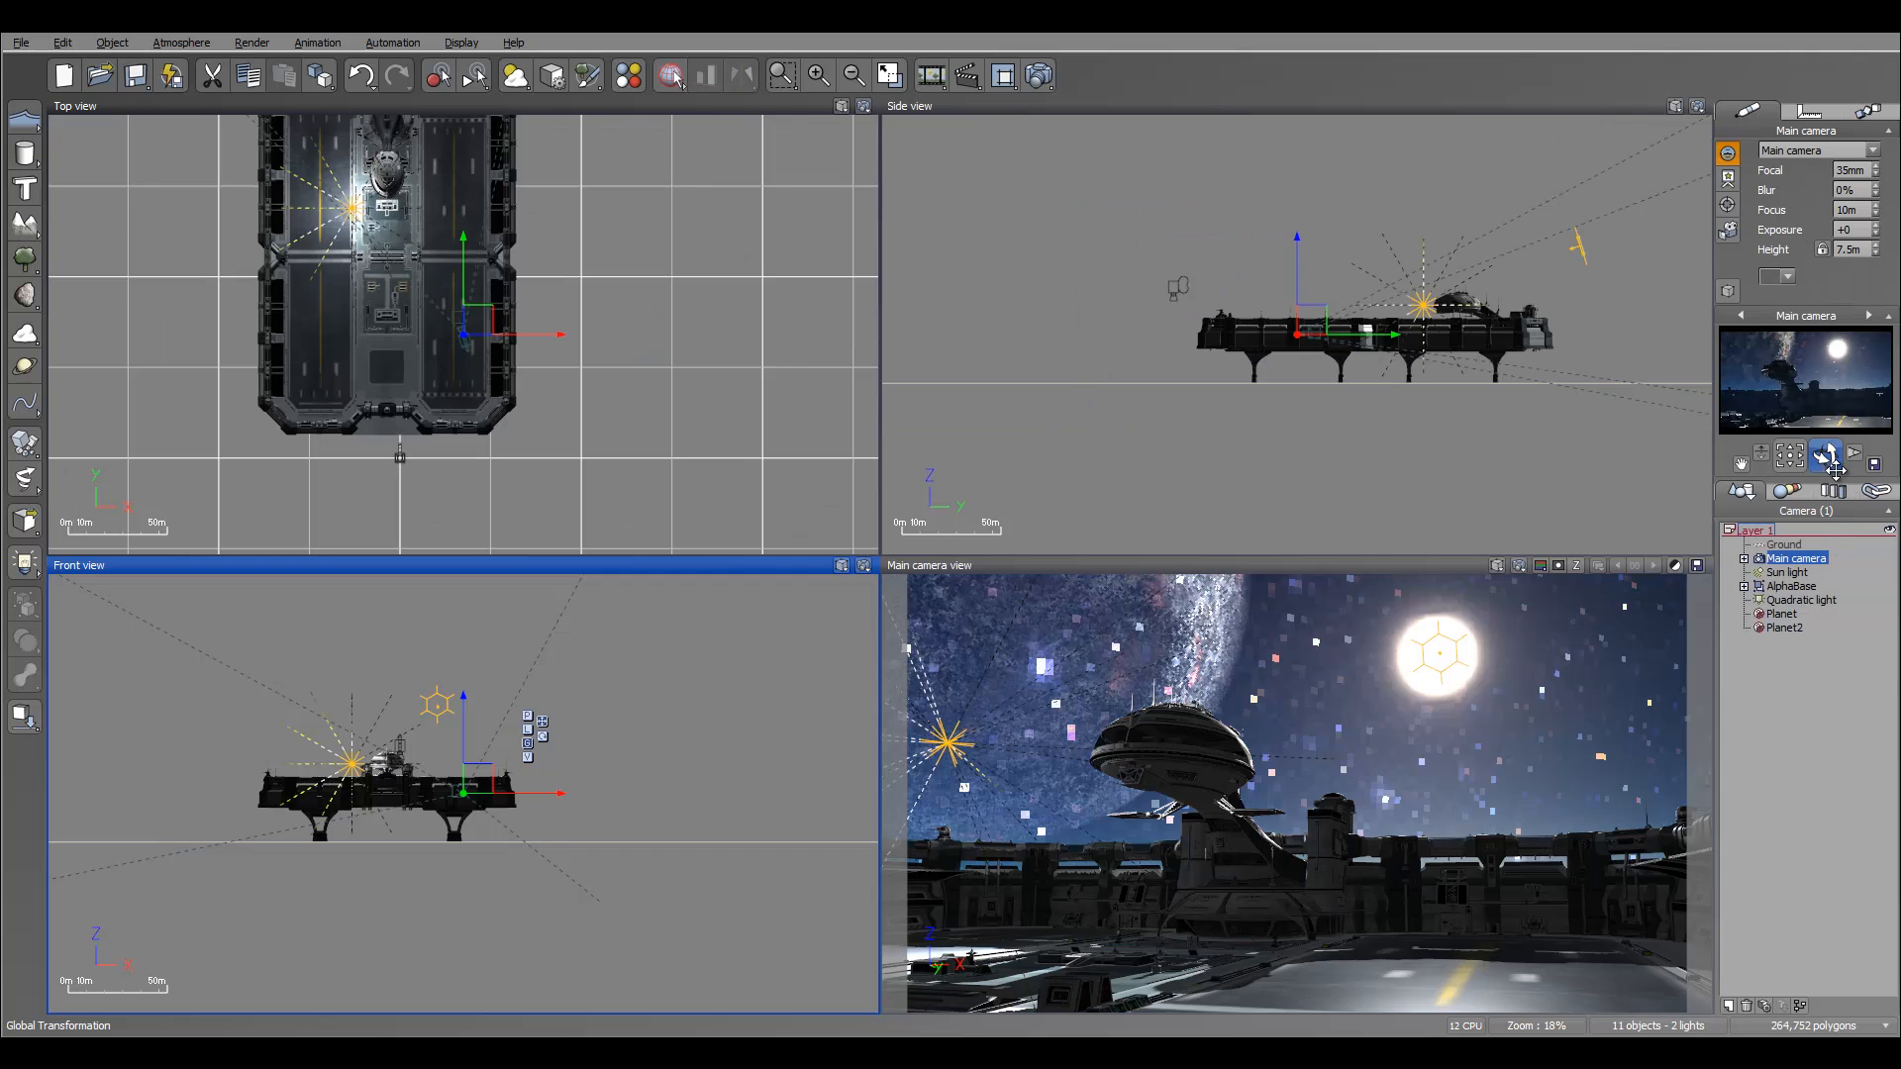
pyautogui.moveTo(1824, 456); pyautogui.dragTo(1850, 455)
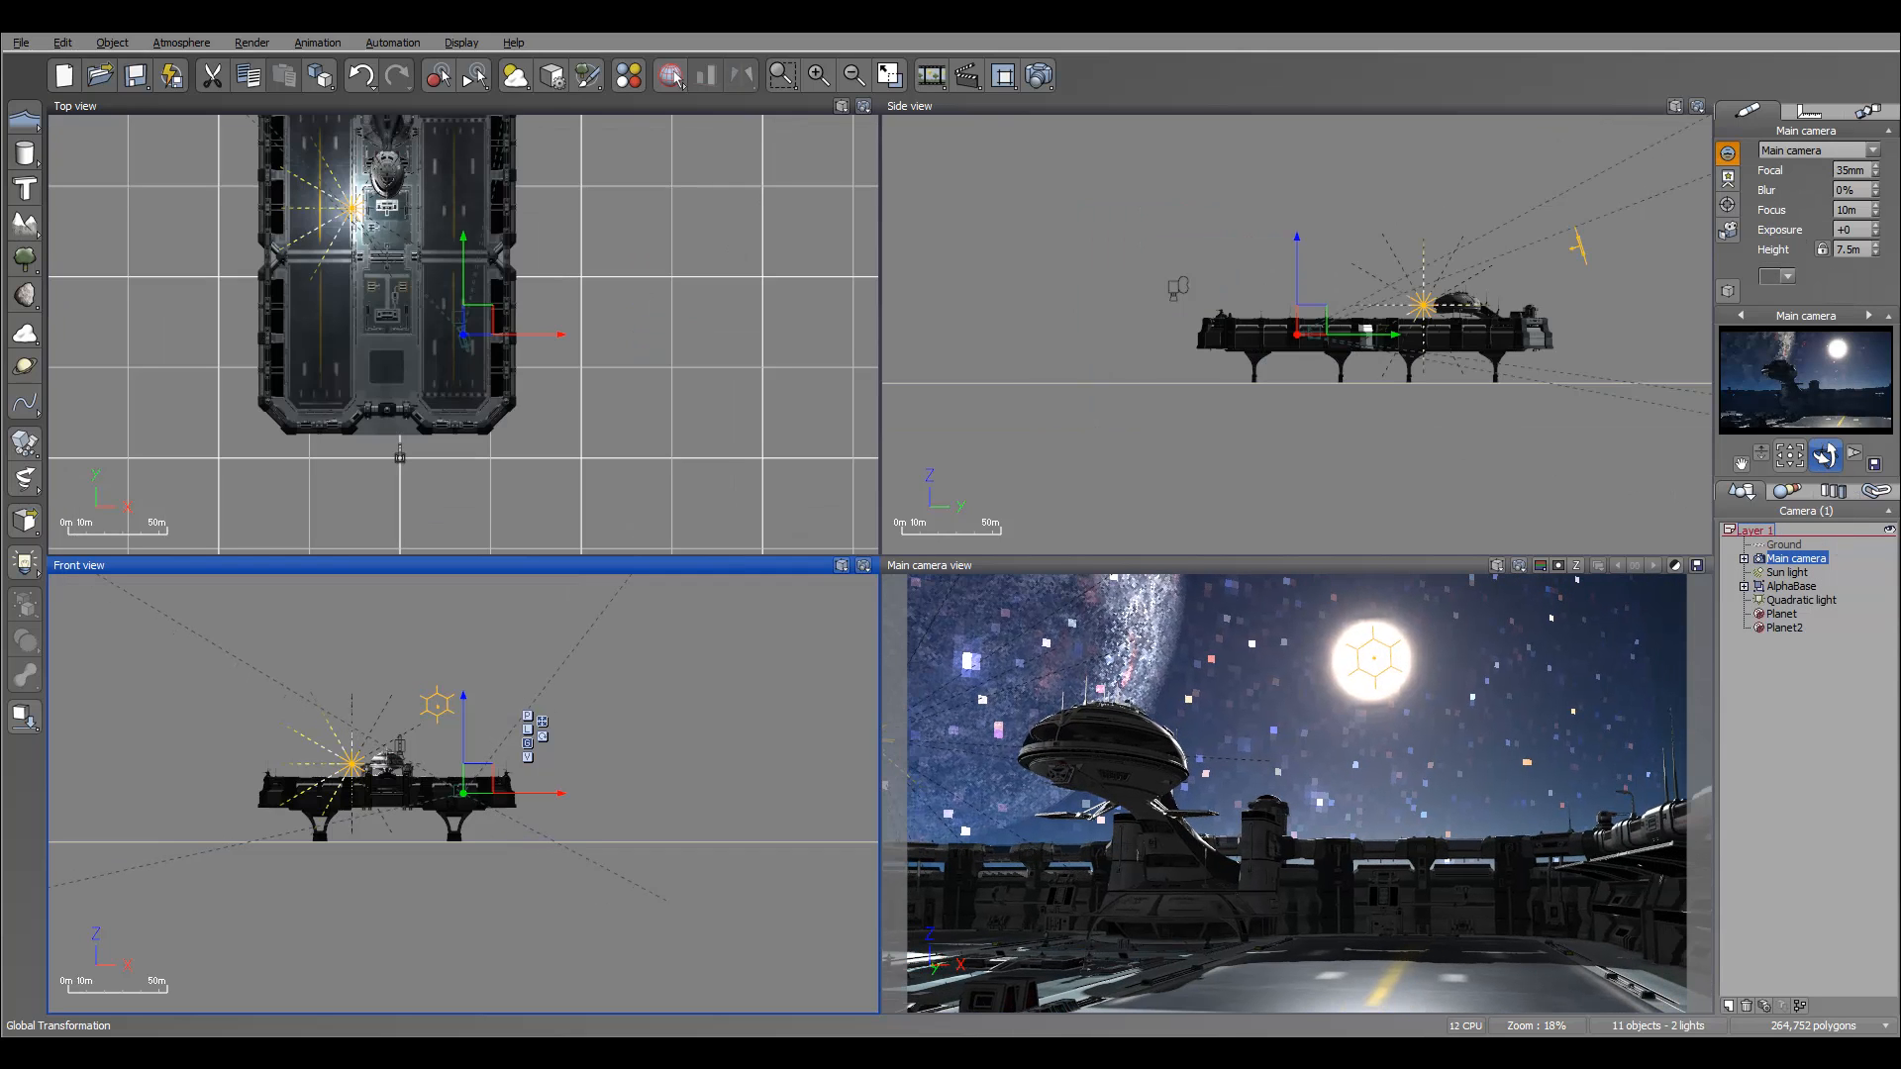
pyautogui.moveTo(1530, 525); pyautogui.dragTo(1515, 532)
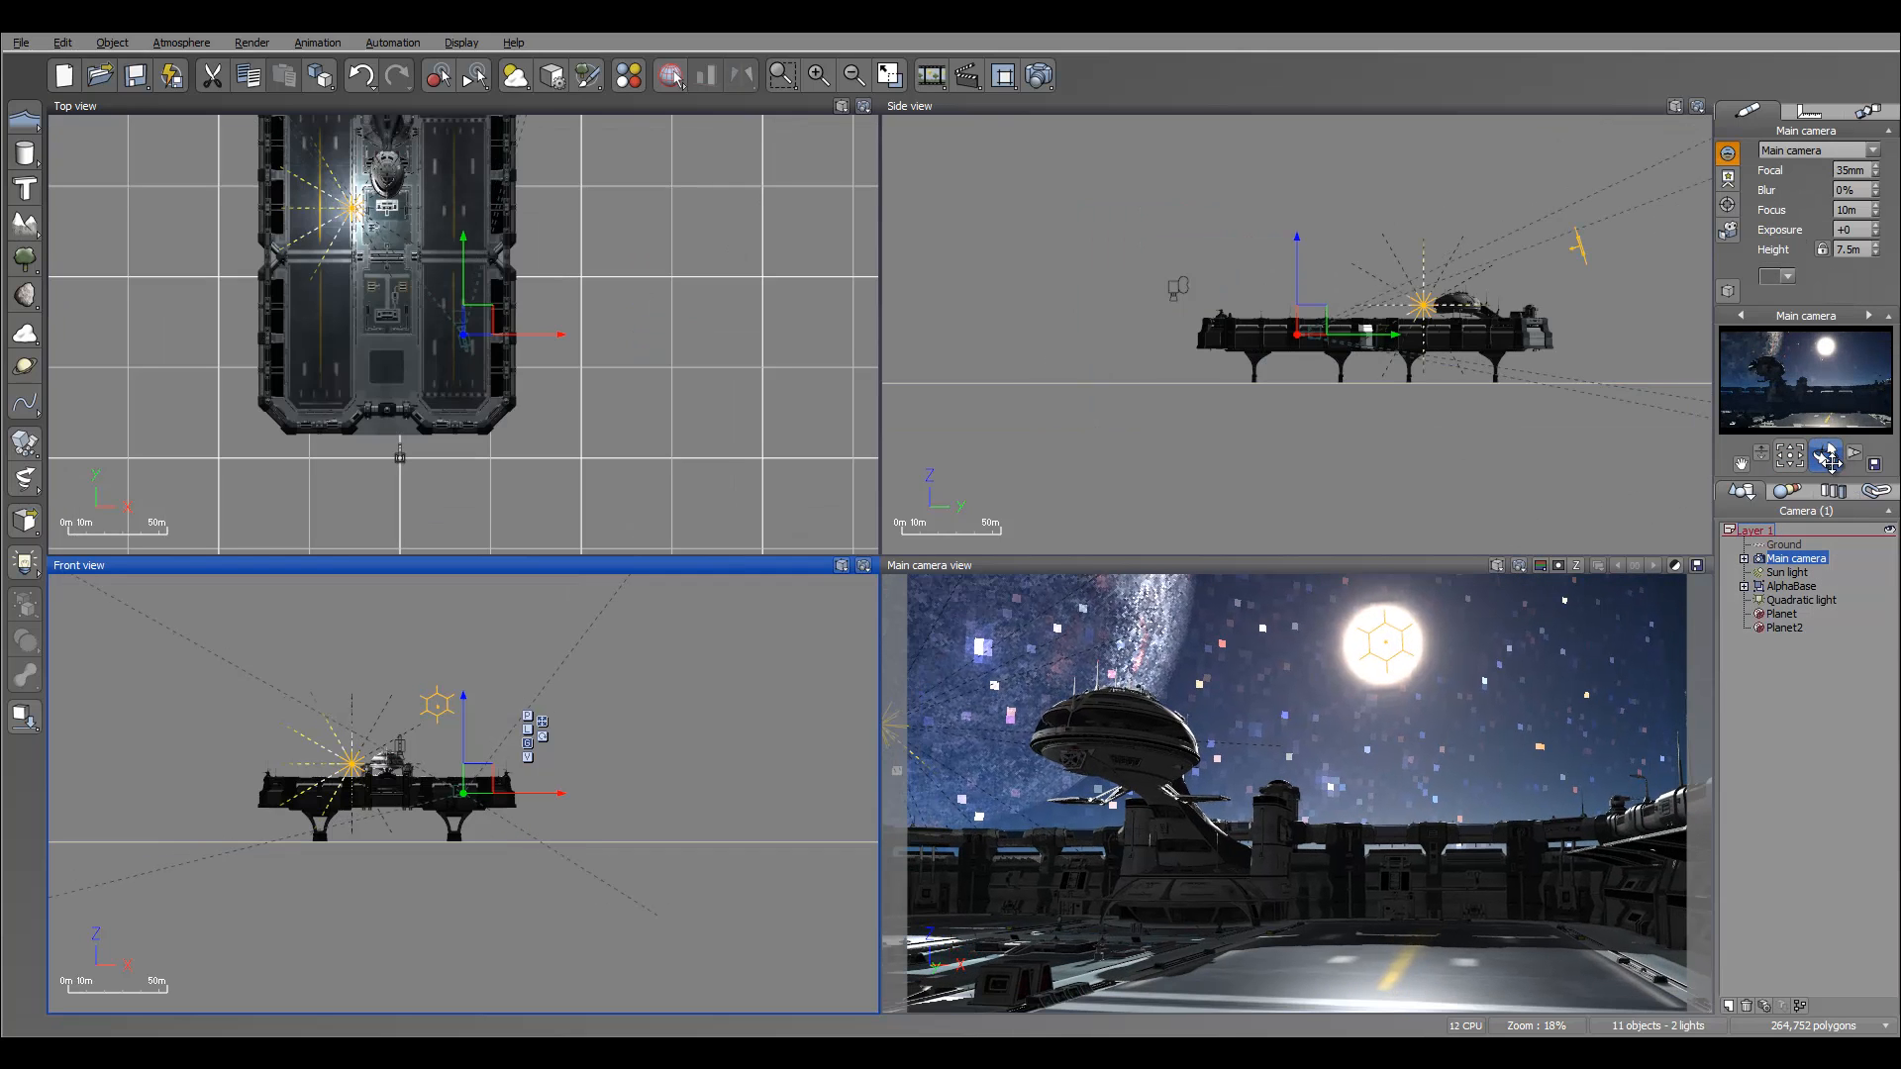
pyautogui.moveTo(1826, 458); pyautogui.dragTo(1828, 457)
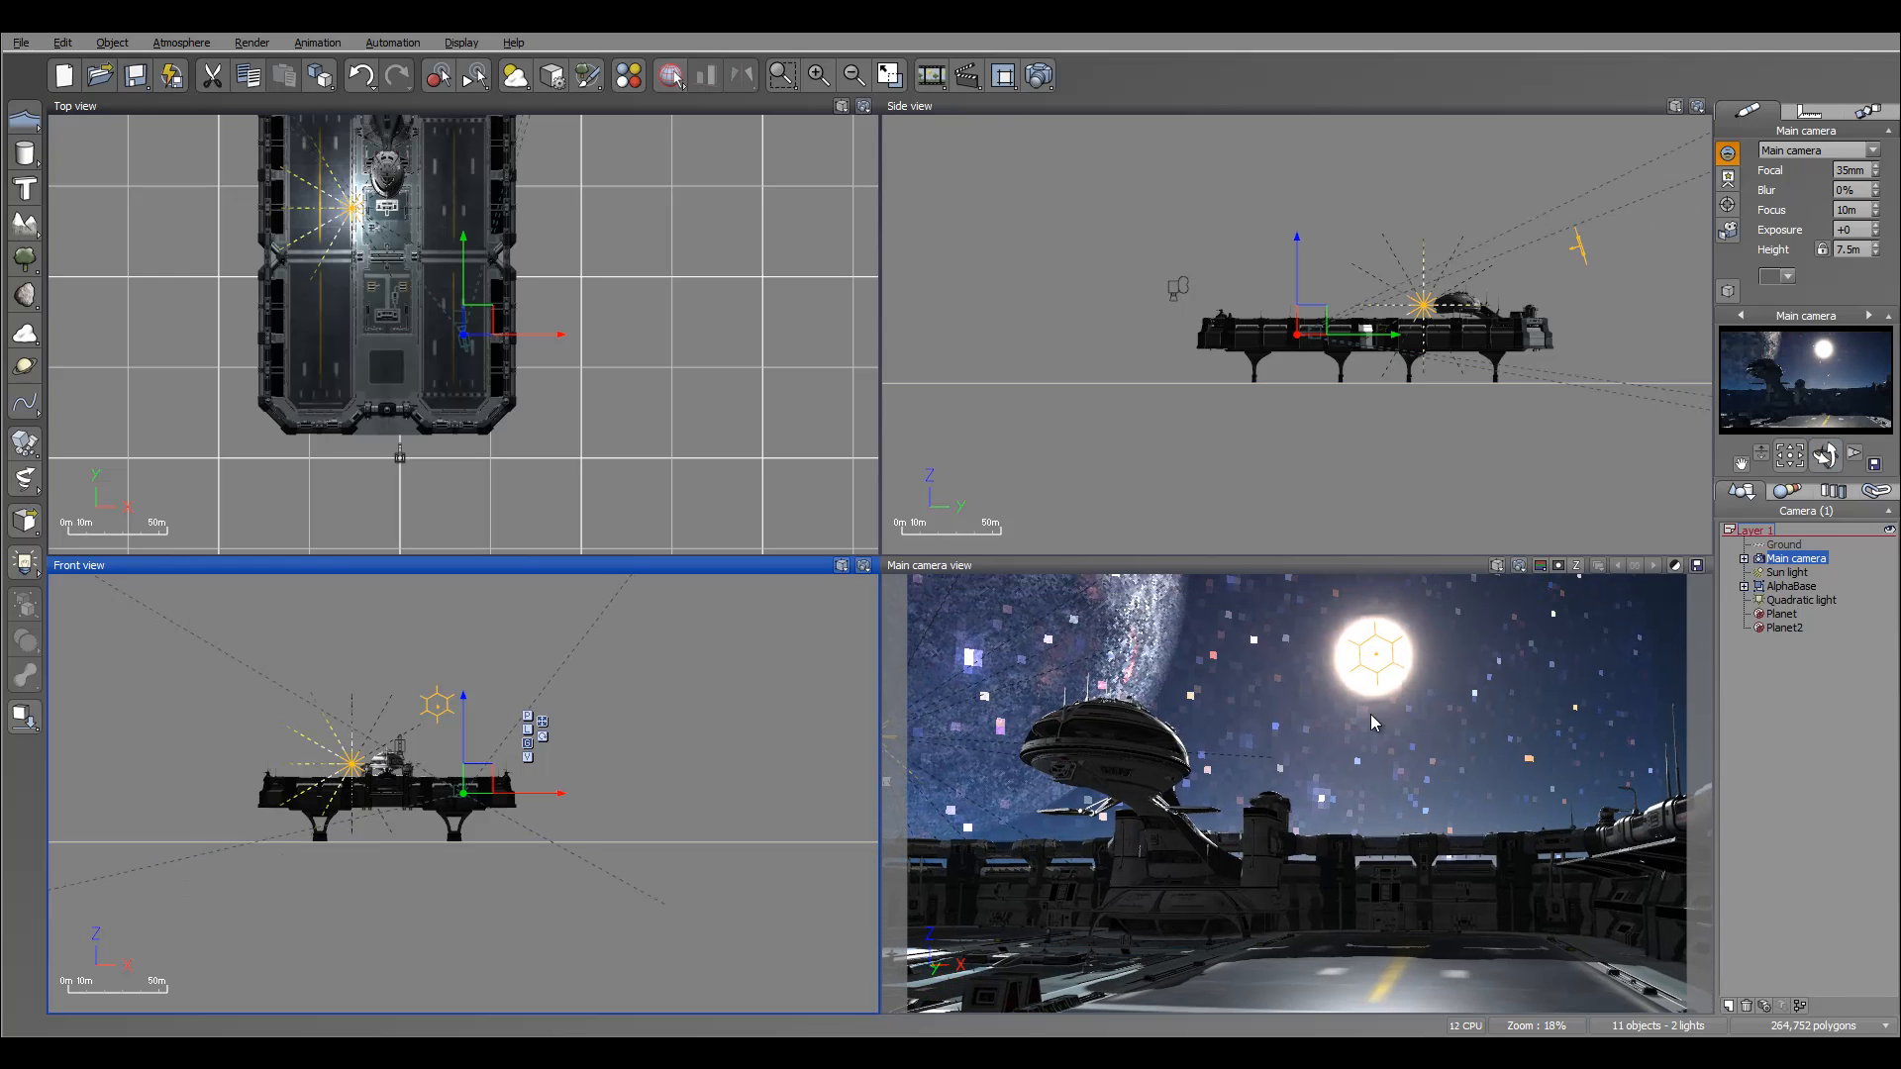
# Import SIG_Pro.pz3 with figures grouped as single meshes and only frame 0 of the Poser animation.
pyautogui.click(20, 45)
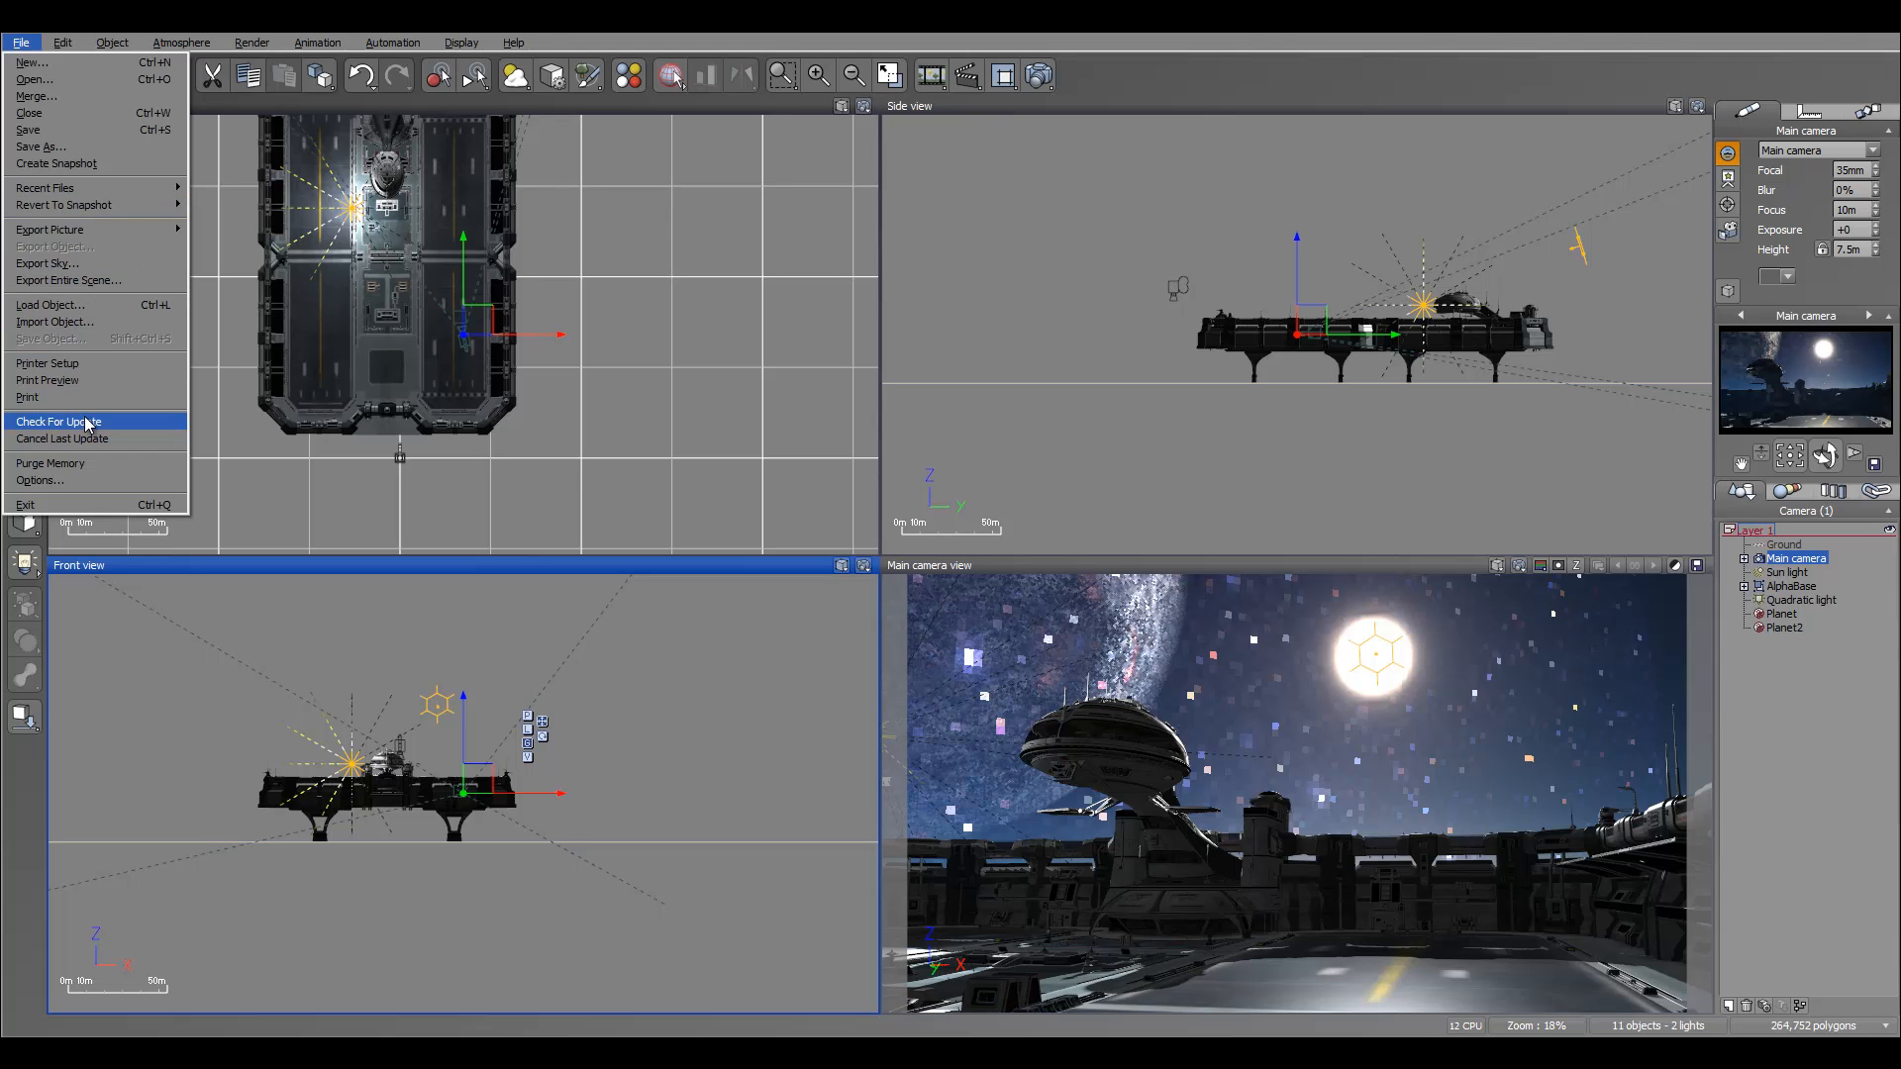
pyautogui.click(59, 304)
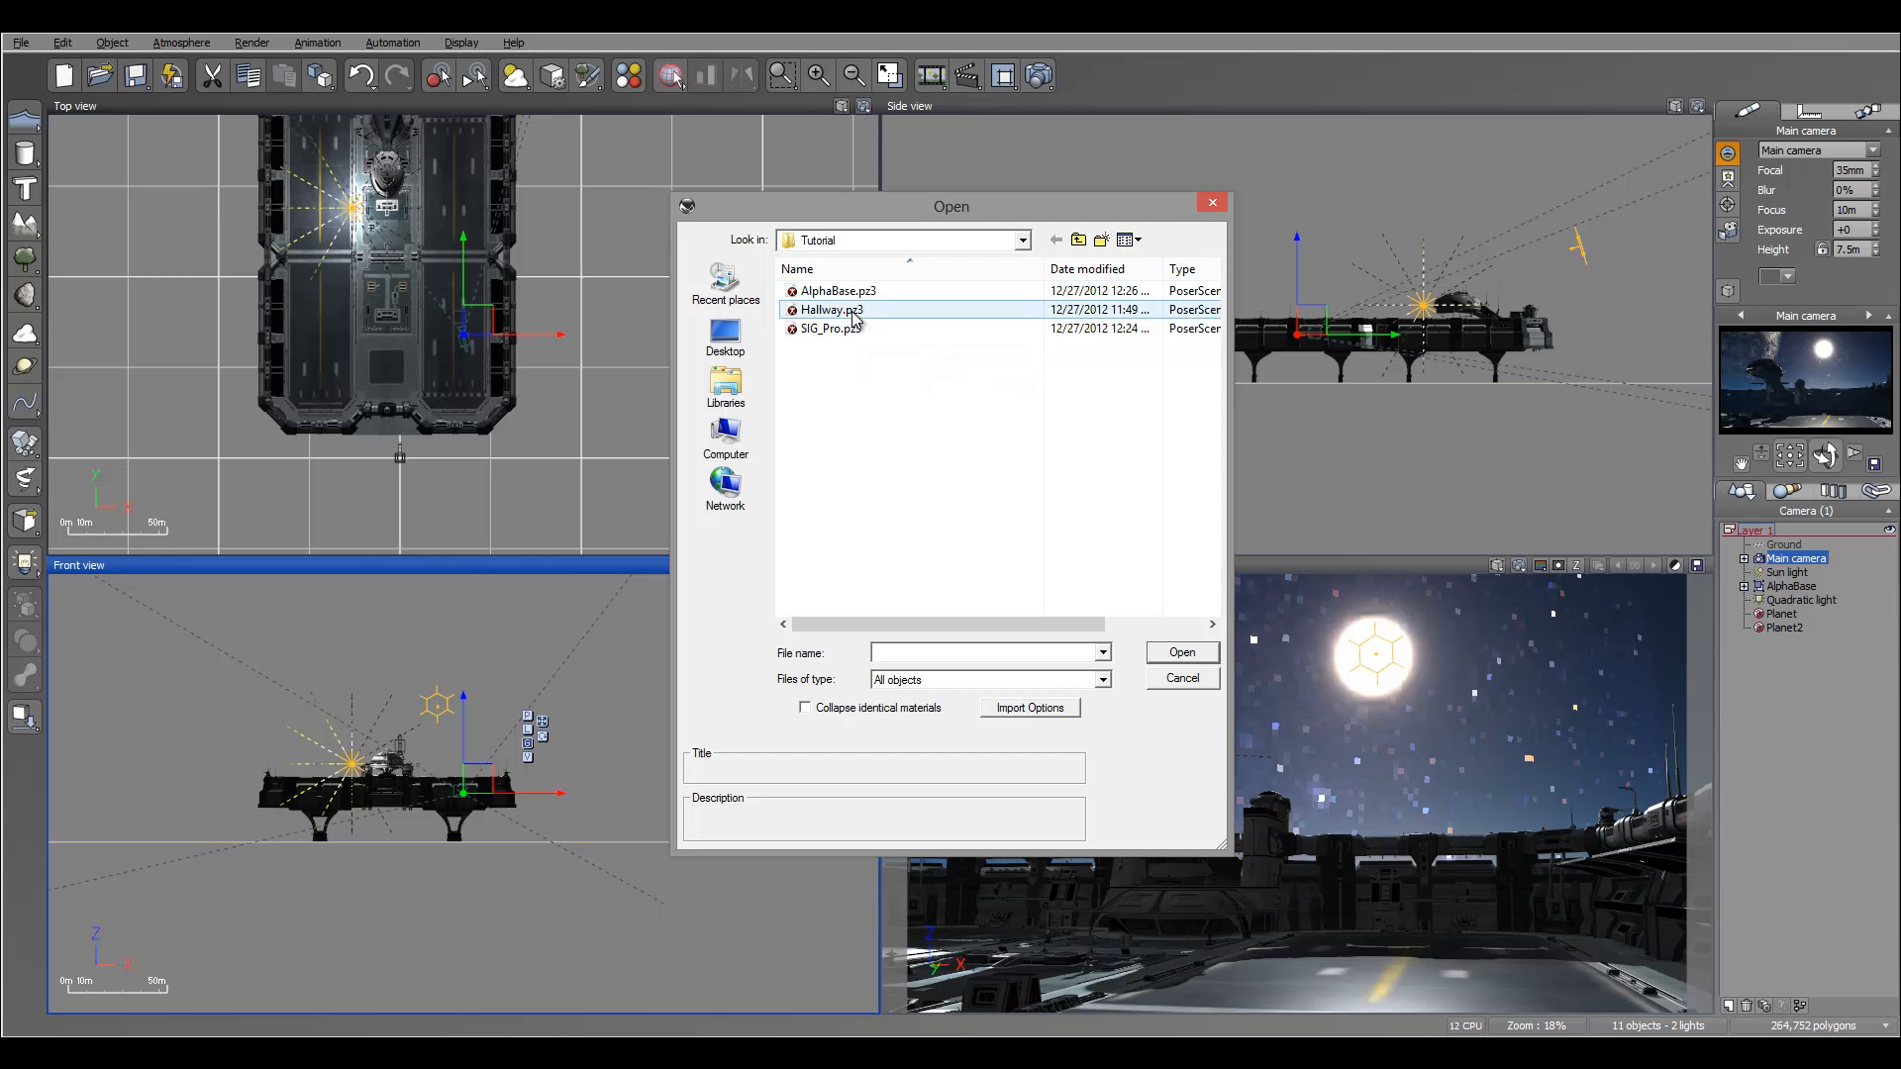
pyautogui.click(830, 328)
pyautogui.click(1182, 652)
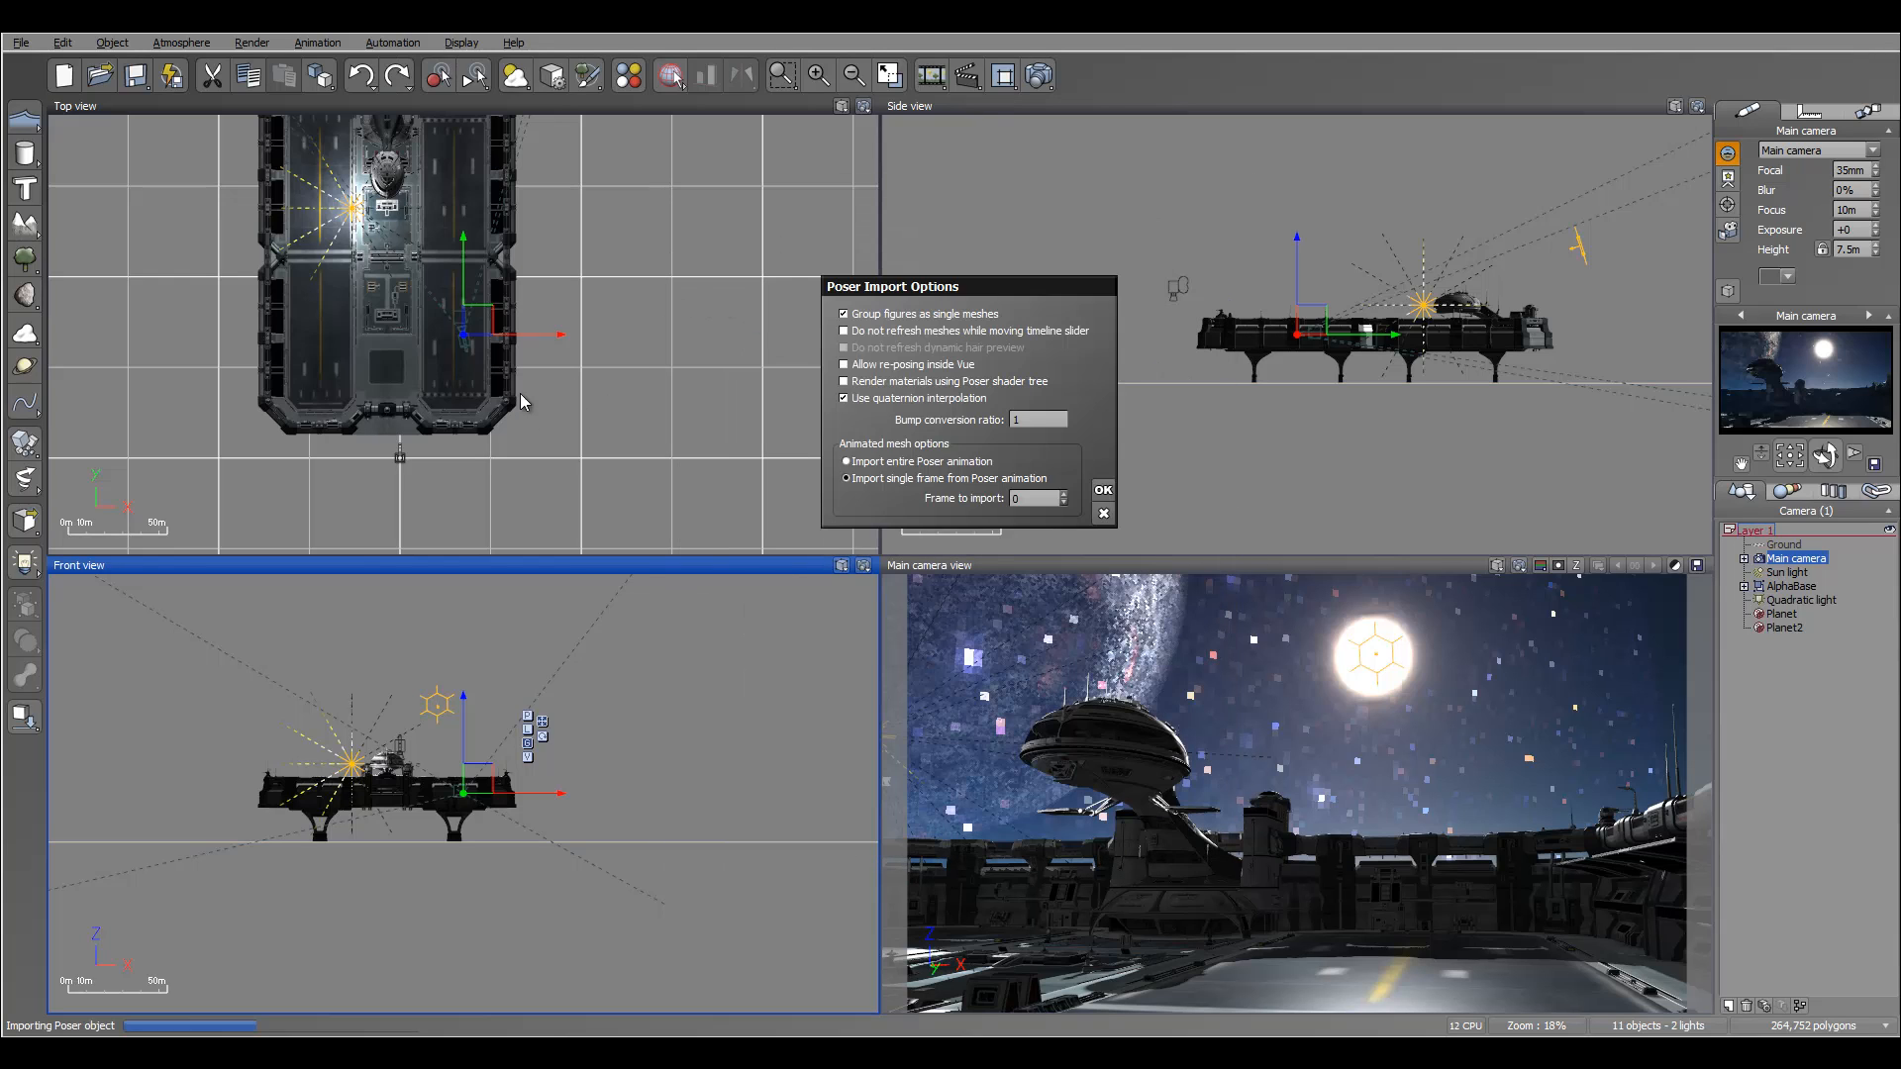
pyautogui.click(1101, 490)
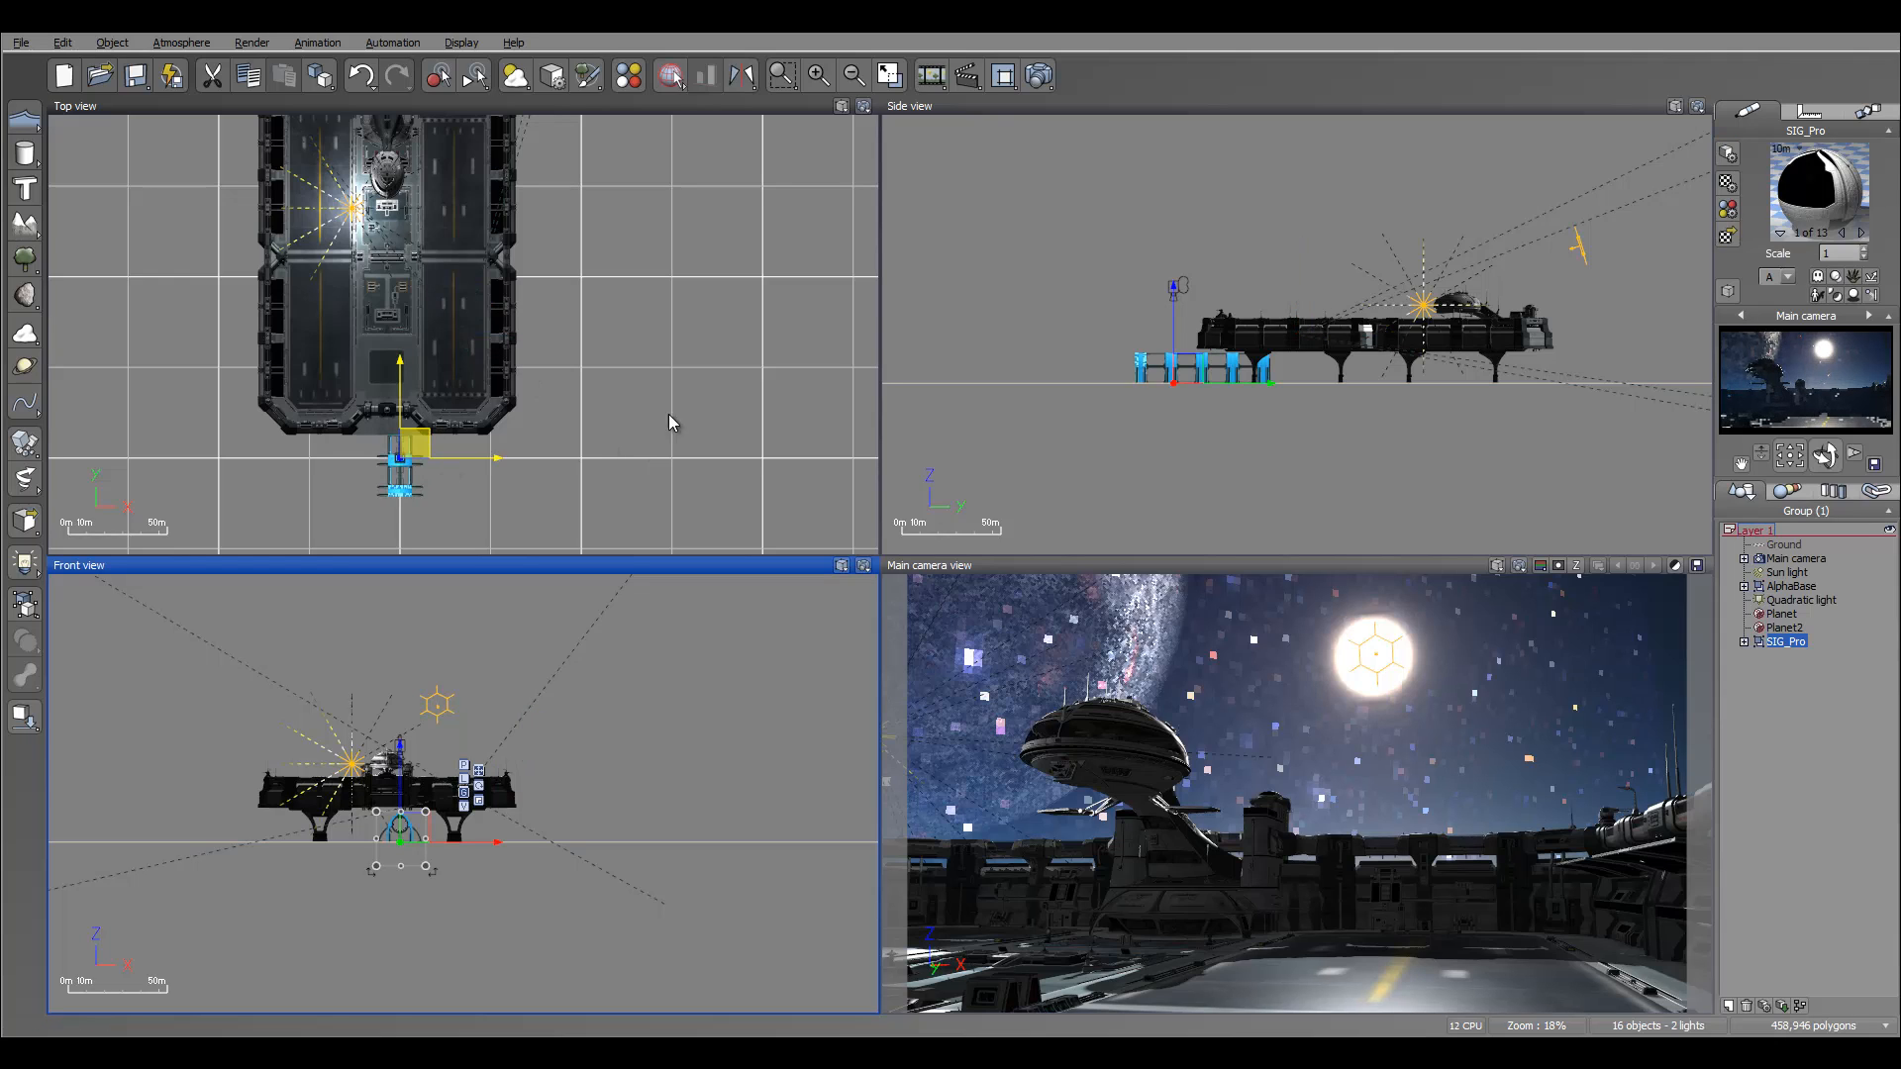
# Move the SIG_Pro structure up onto the base, across to the right-hand runway, and down until it encloses the camera view.
pyautogui.moveTo(1188, 382); pyautogui.dragTo(1302, 300)
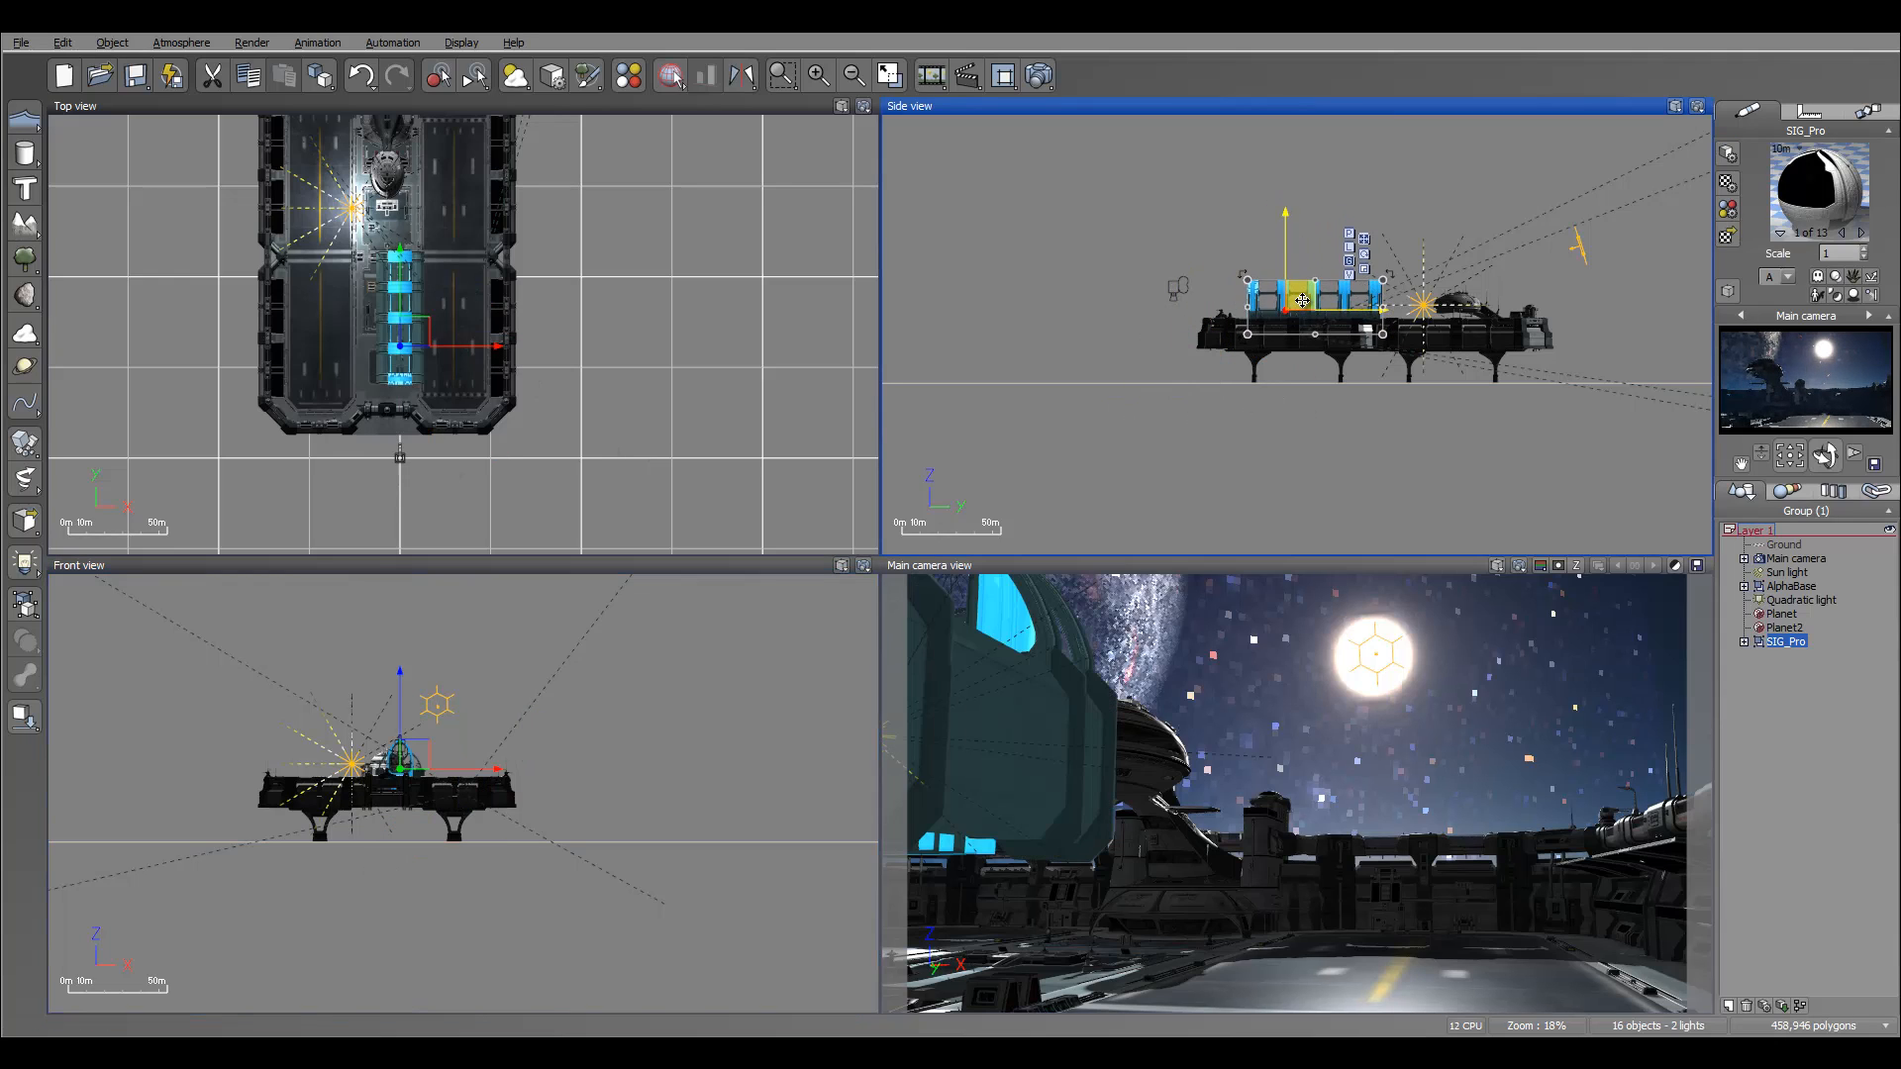
pyautogui.moveTo(411, 338); pyautogui.dragTo(528, 351, button='right')
pyautogui.scroll(5, 528, 351)
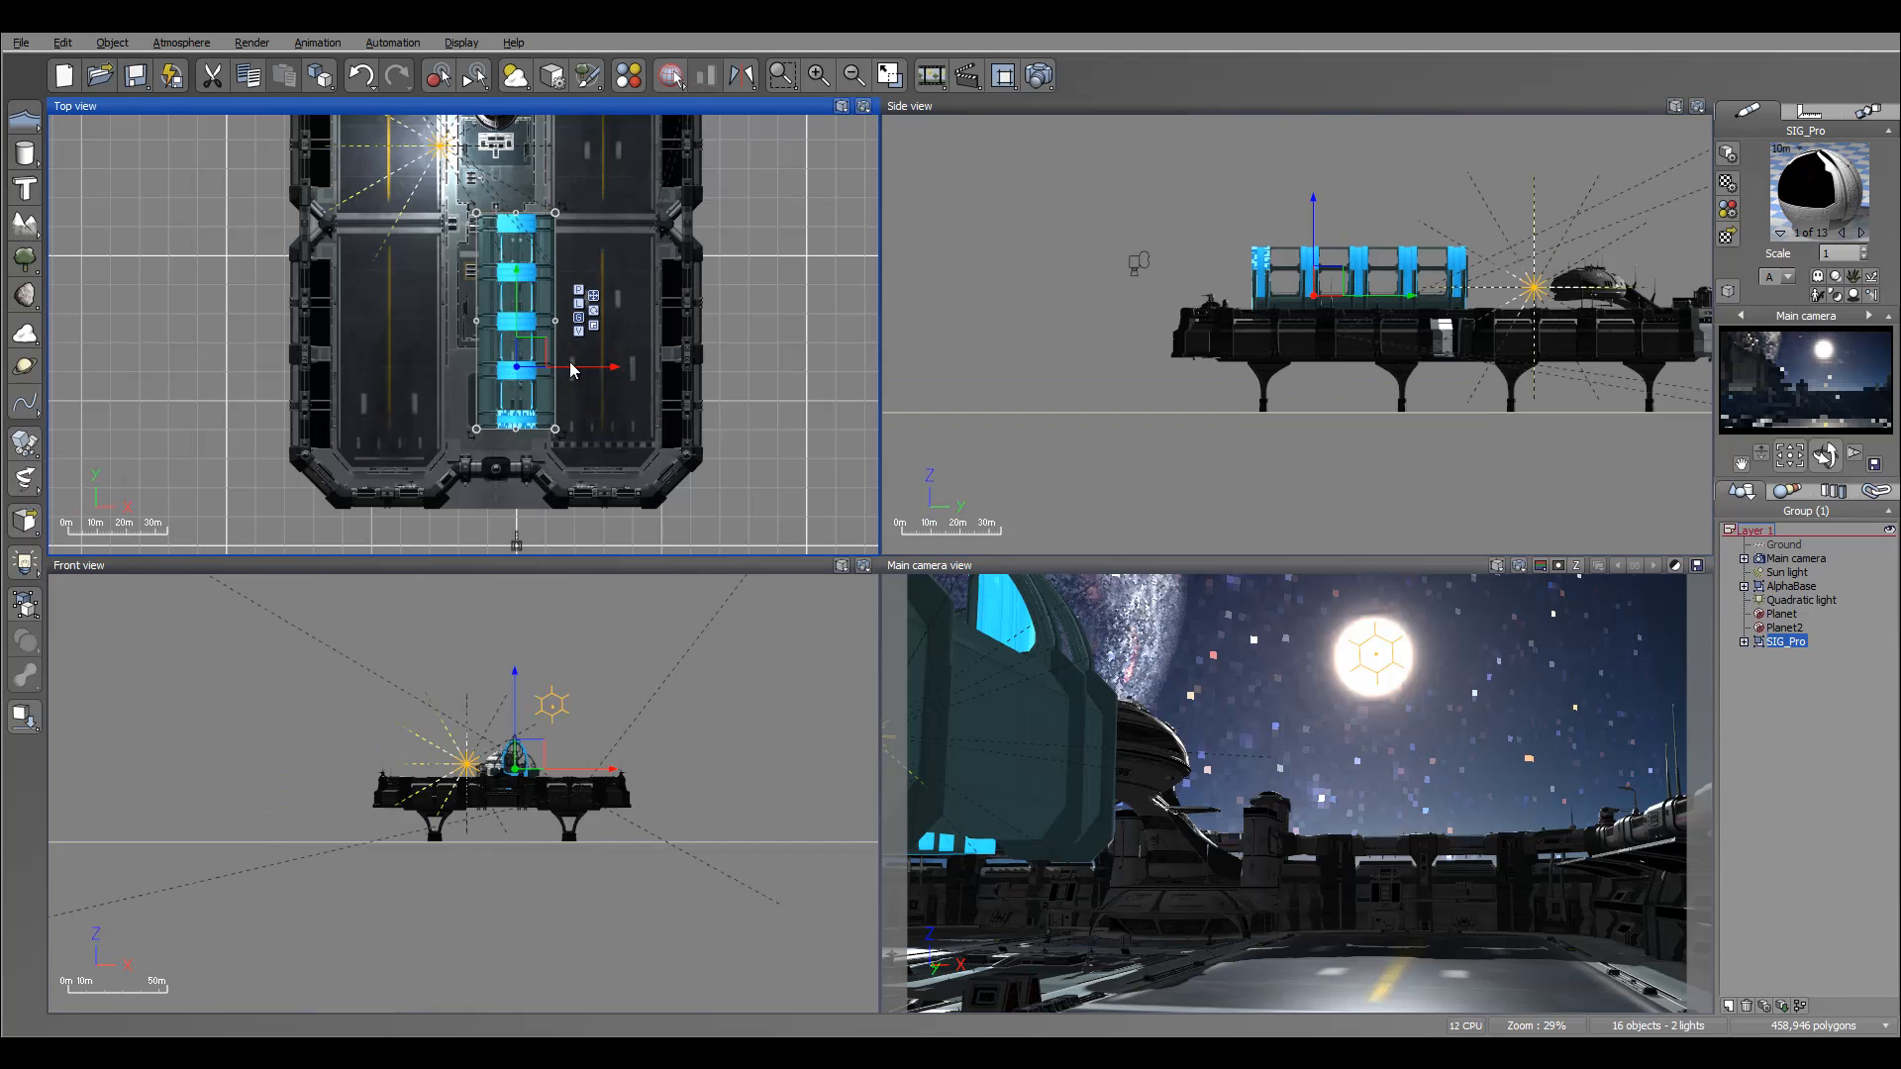
pyautogui.moveTo(529, 352); pyautogui.dragTo(602, 312)
pyautogui.moveTo(1358, 229); pyautogui.dragTo(1362, 280)
pyautogui.moveTo(608, 317); pyautogui.dragTo(619, 337)
# Rotate the SIG_Pro structure about 20 degrees clockwise in plan and shift it slightly toward the base's center.
pyautogui.moveTo(783, 243); pyautogui.dragTo(782, 294, button='right')
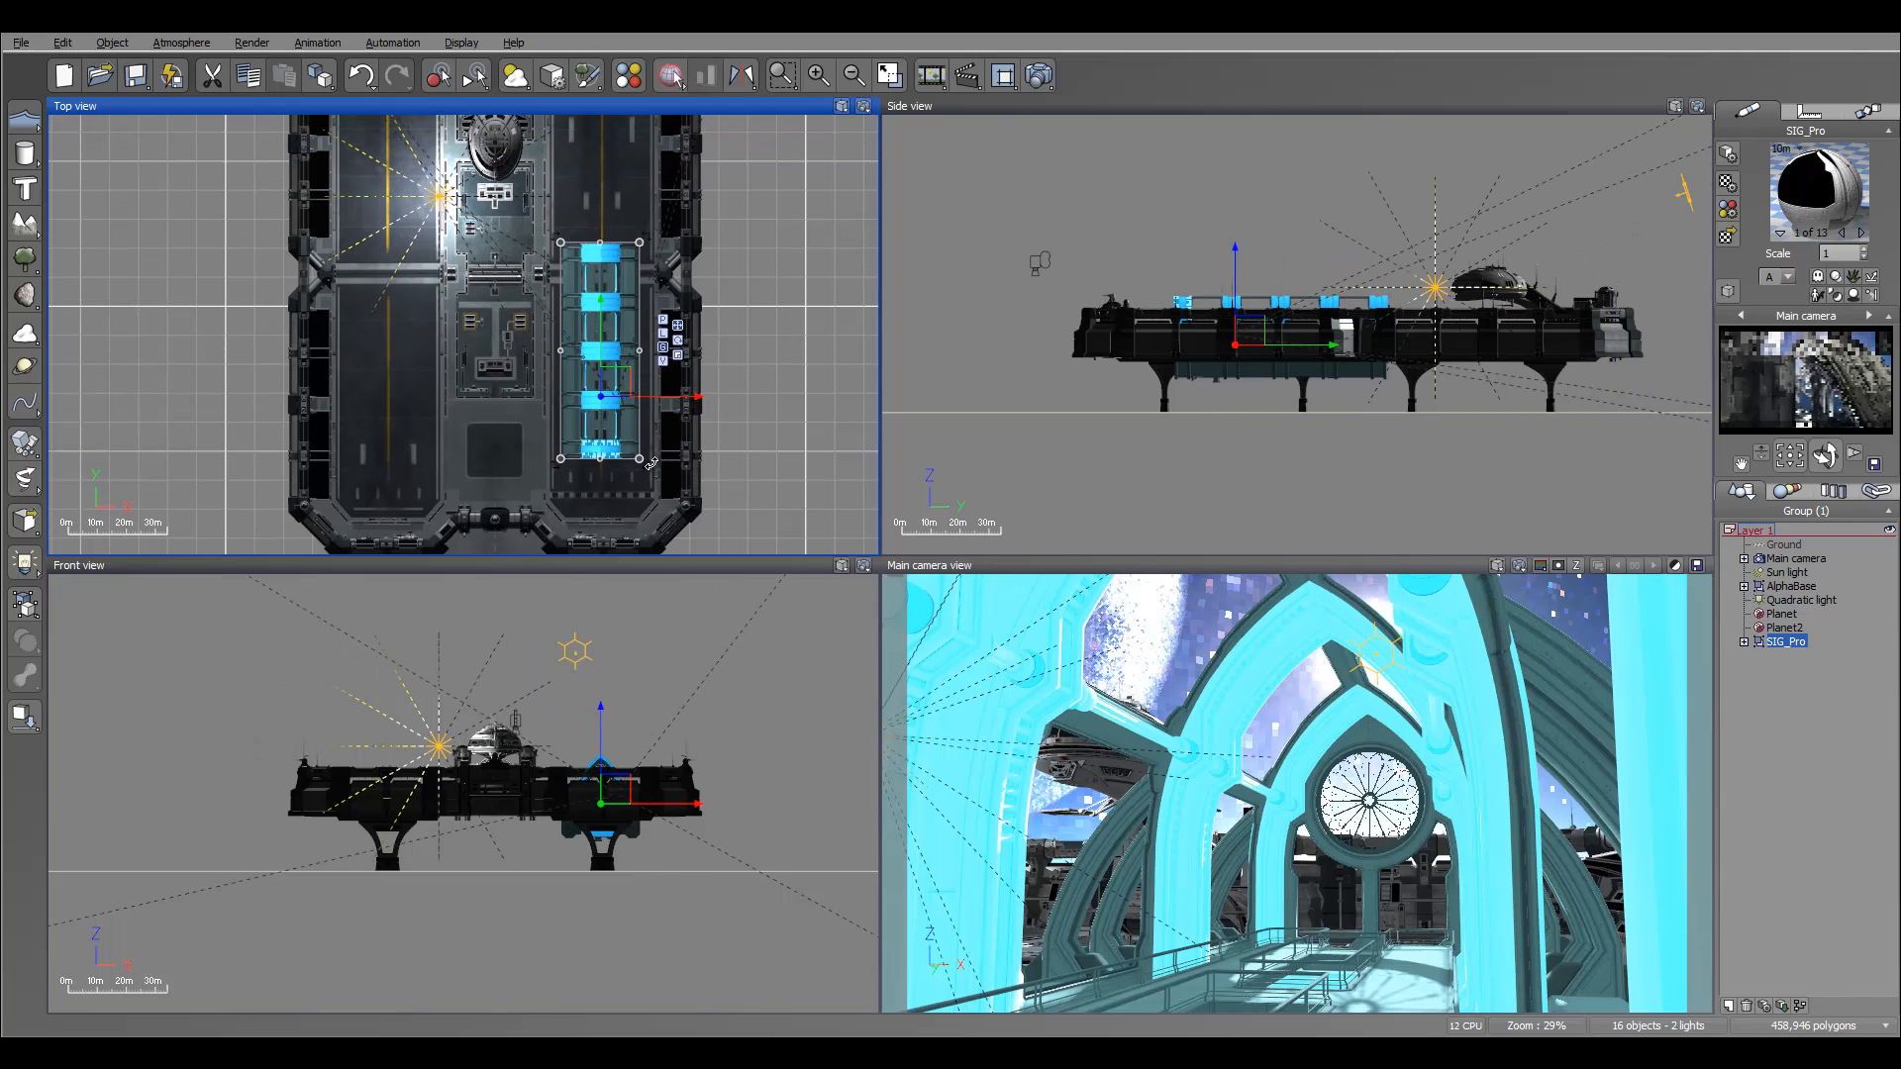
pyautogui.moveTo(650, 468); pyautogui.dragTo(607, 483)
pyautogui.moveTo(597, 385); pyautogui.dragTo(573, 389)
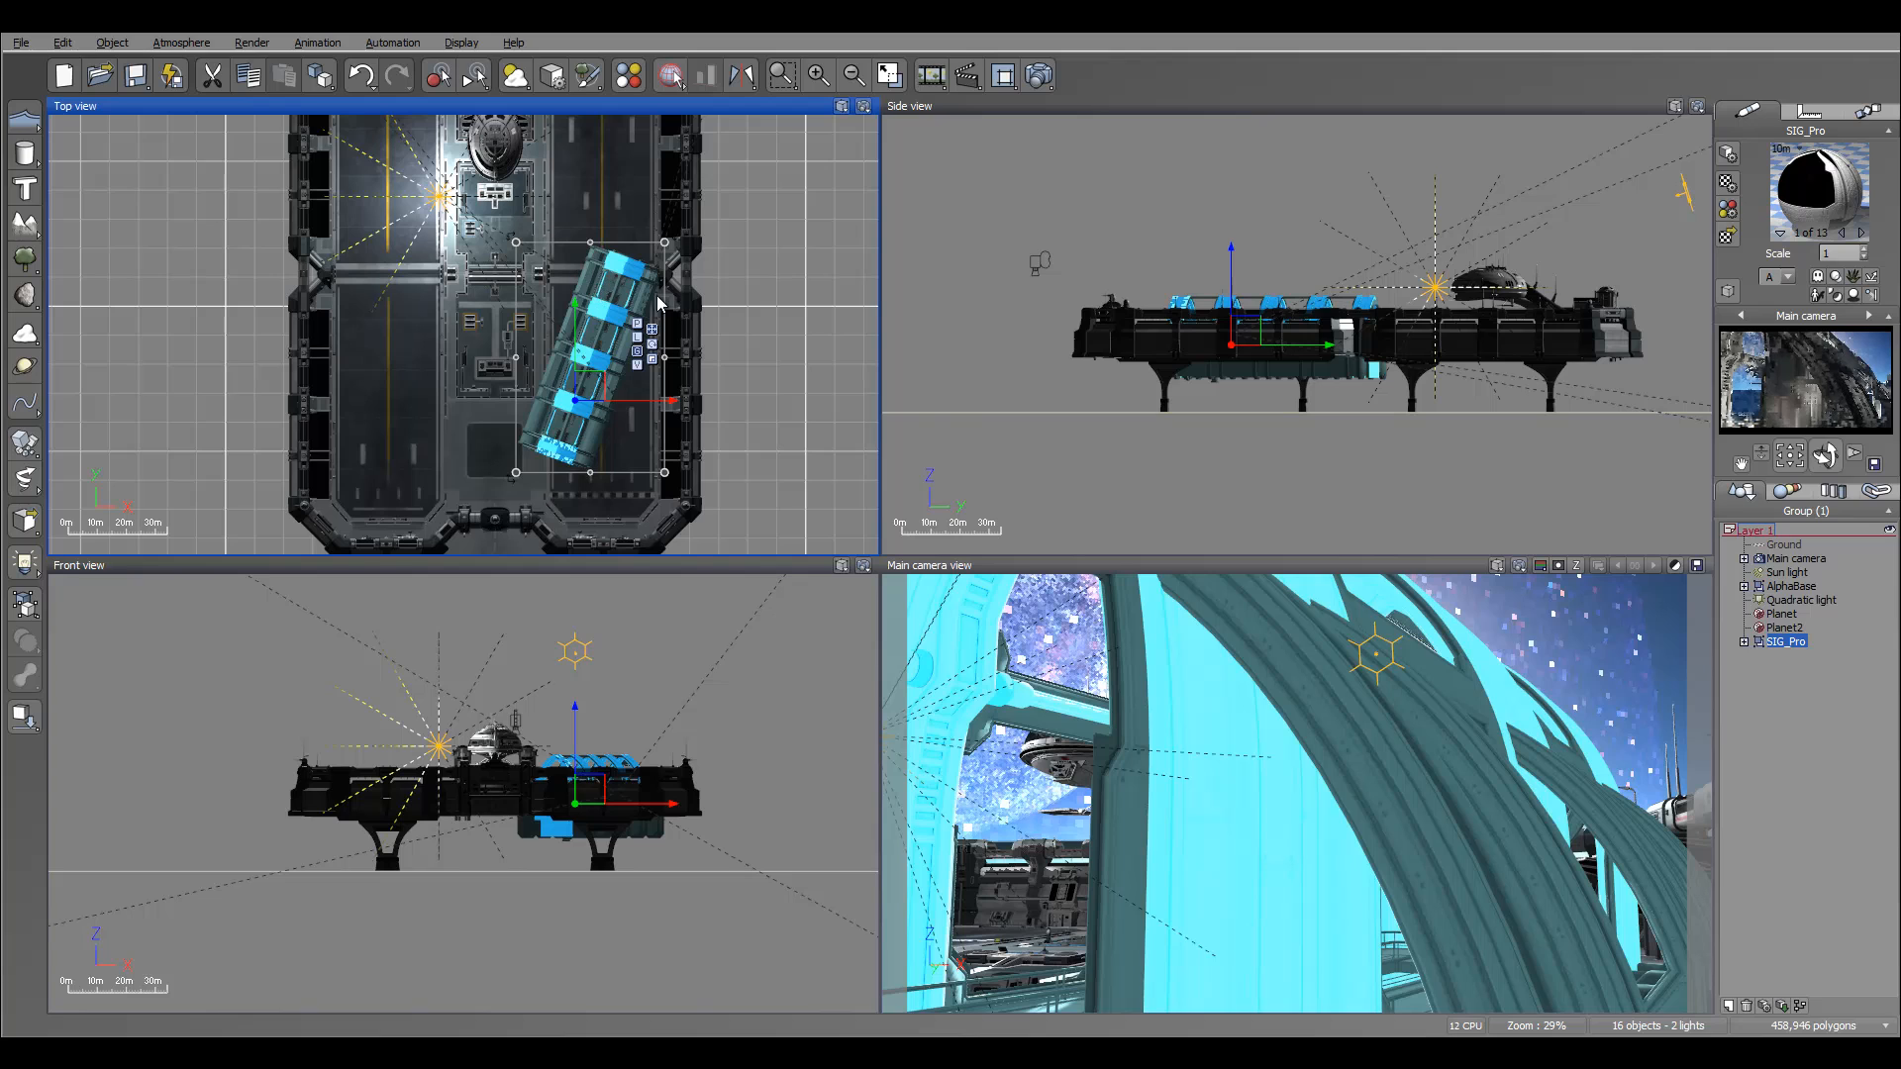
# Move the main camera forward inside the SIG_Pro structure and turn it left toward the tower.
pyautogui.click(1796, 557)
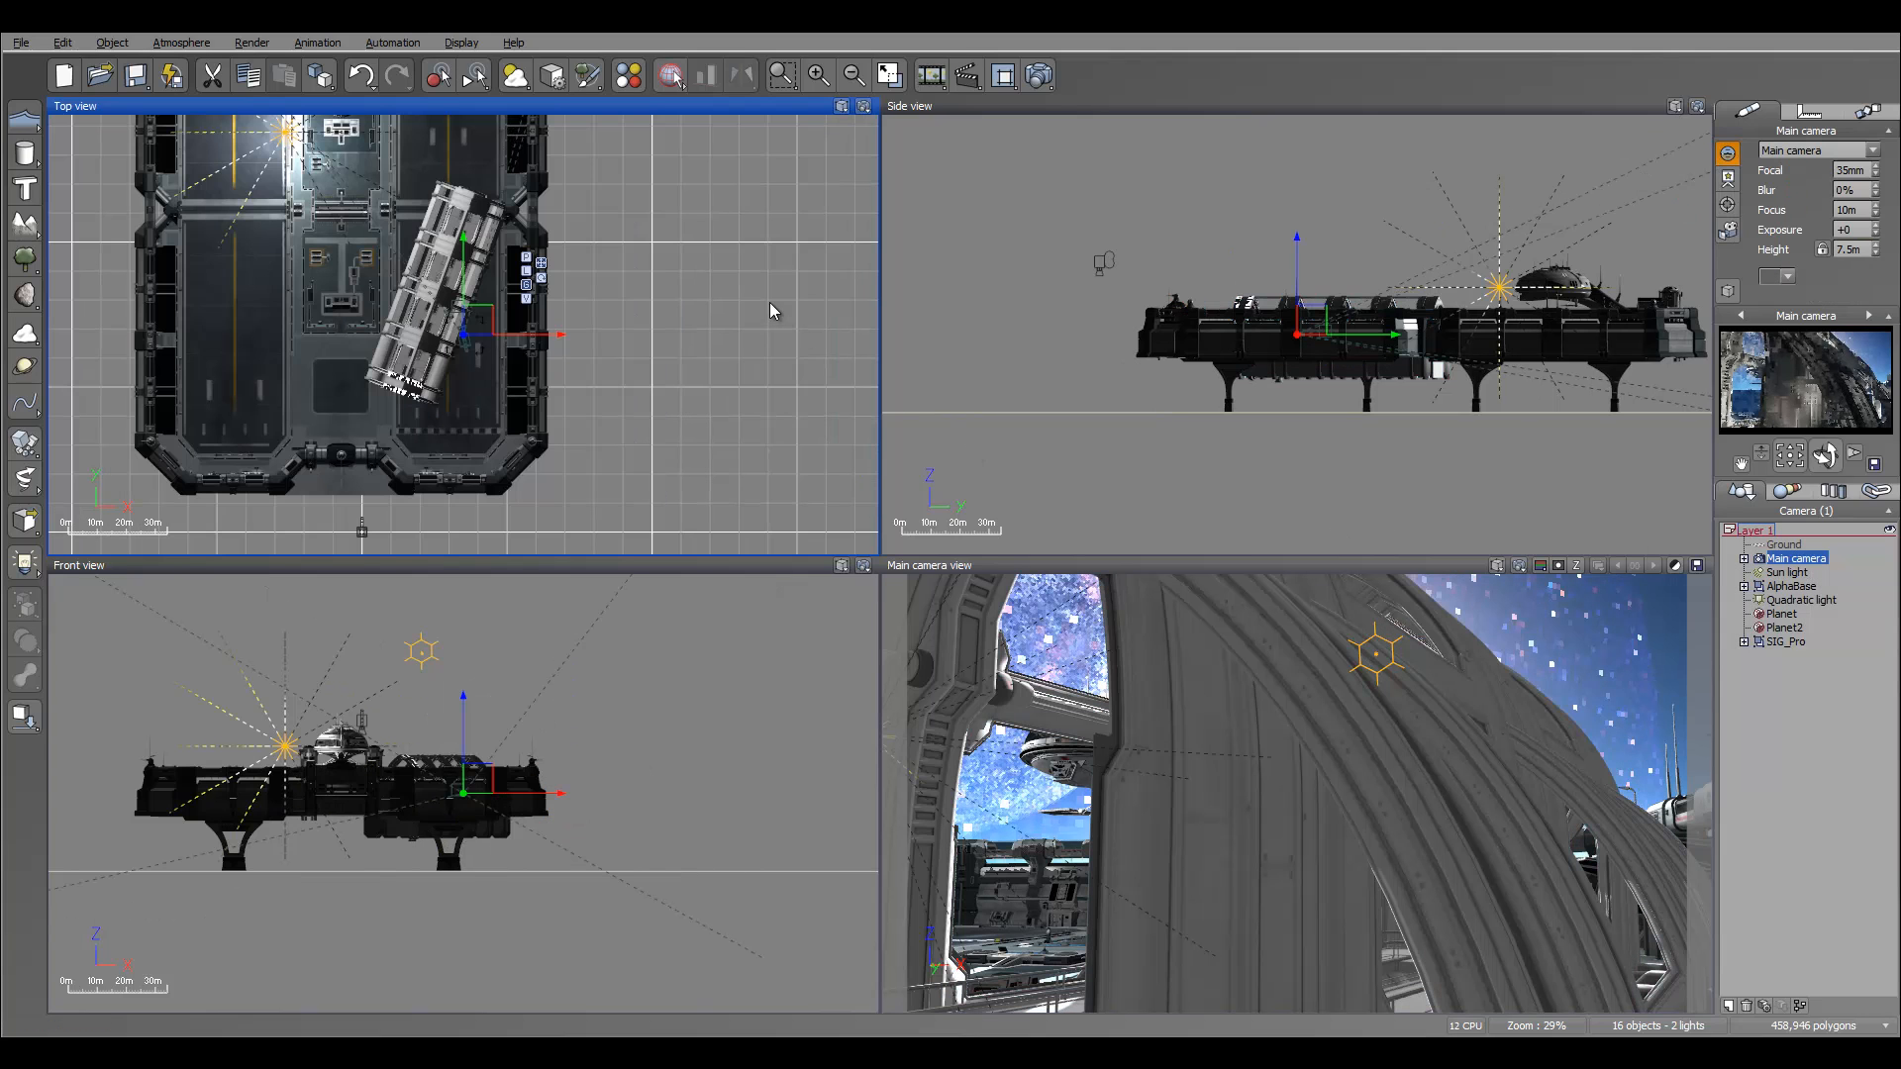
pyautogui.moveTo(475, 328); pyautogui.dragTo(476, 252)
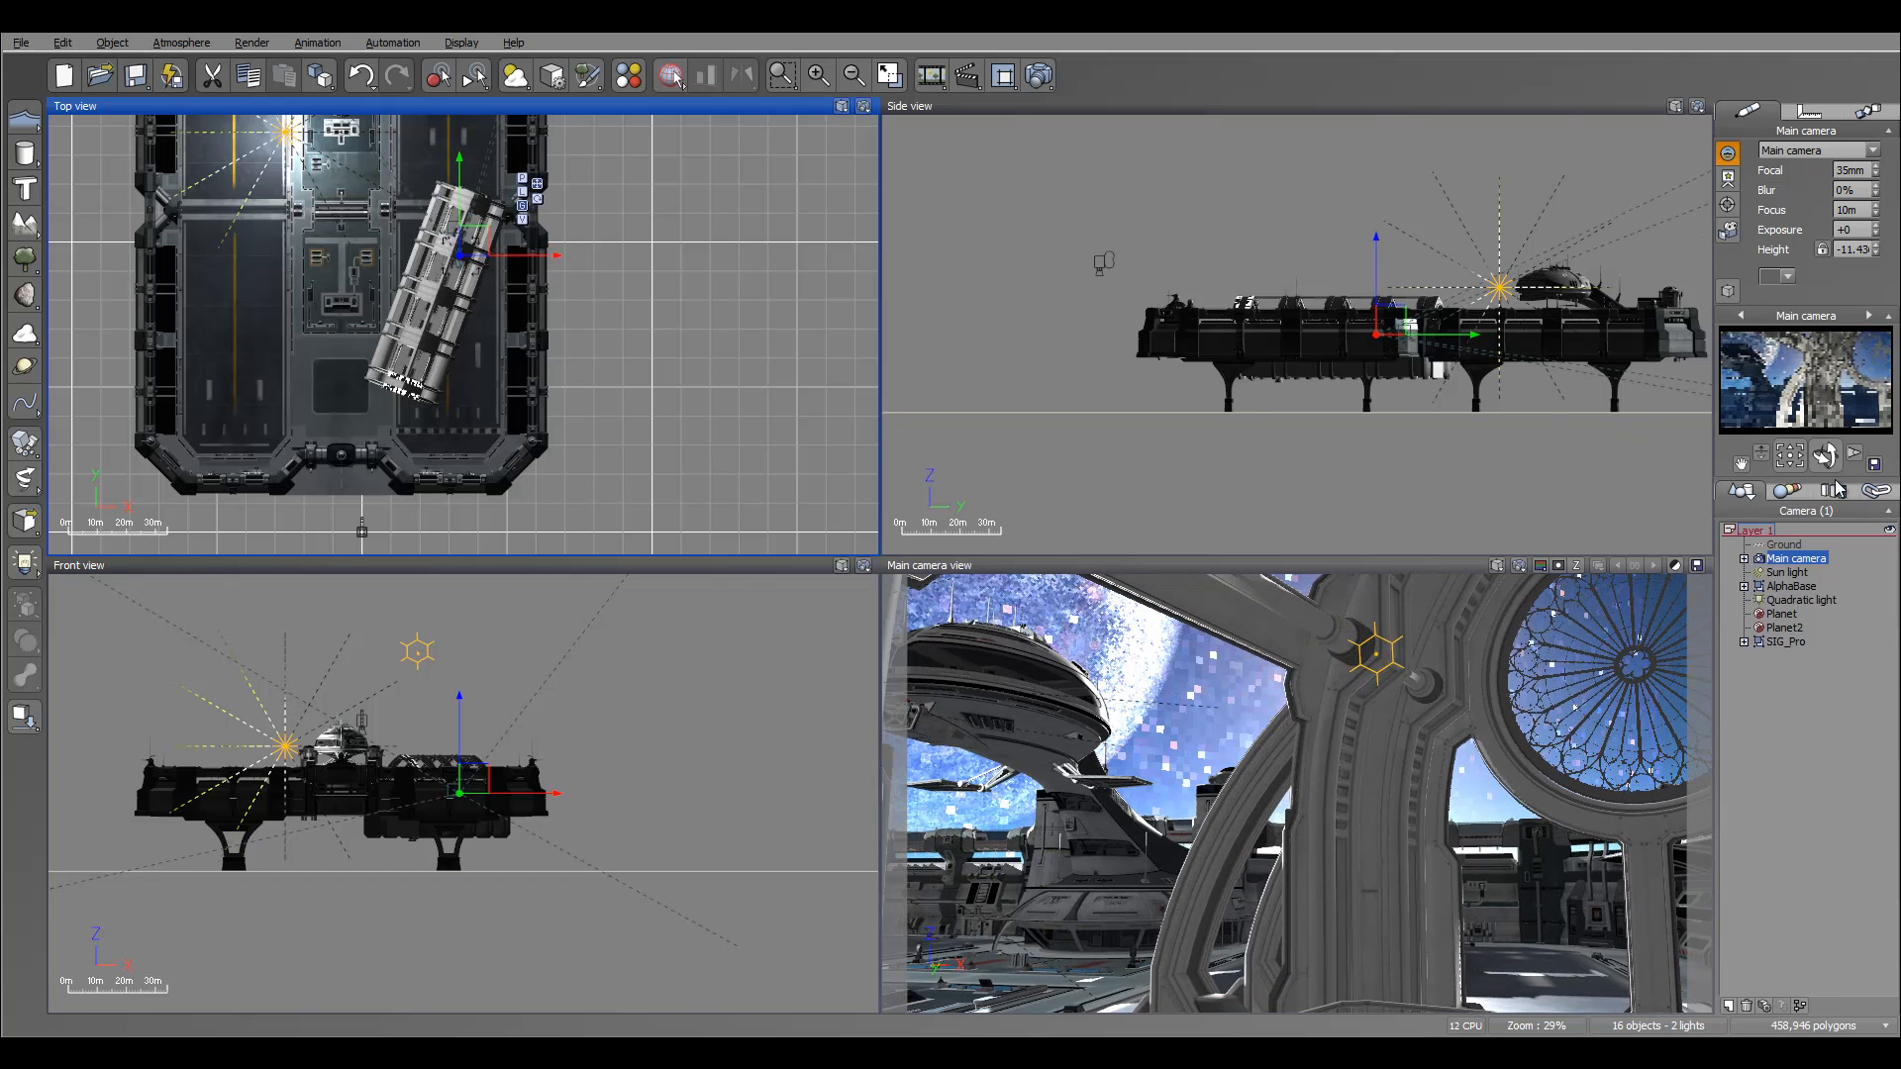
pyautogui.moveTo(1824, 456); pyautogui.dragTo(1817, 452)
pyautogui.moveTo(1825, 456); pyautogui.dragTo(1824, 455)
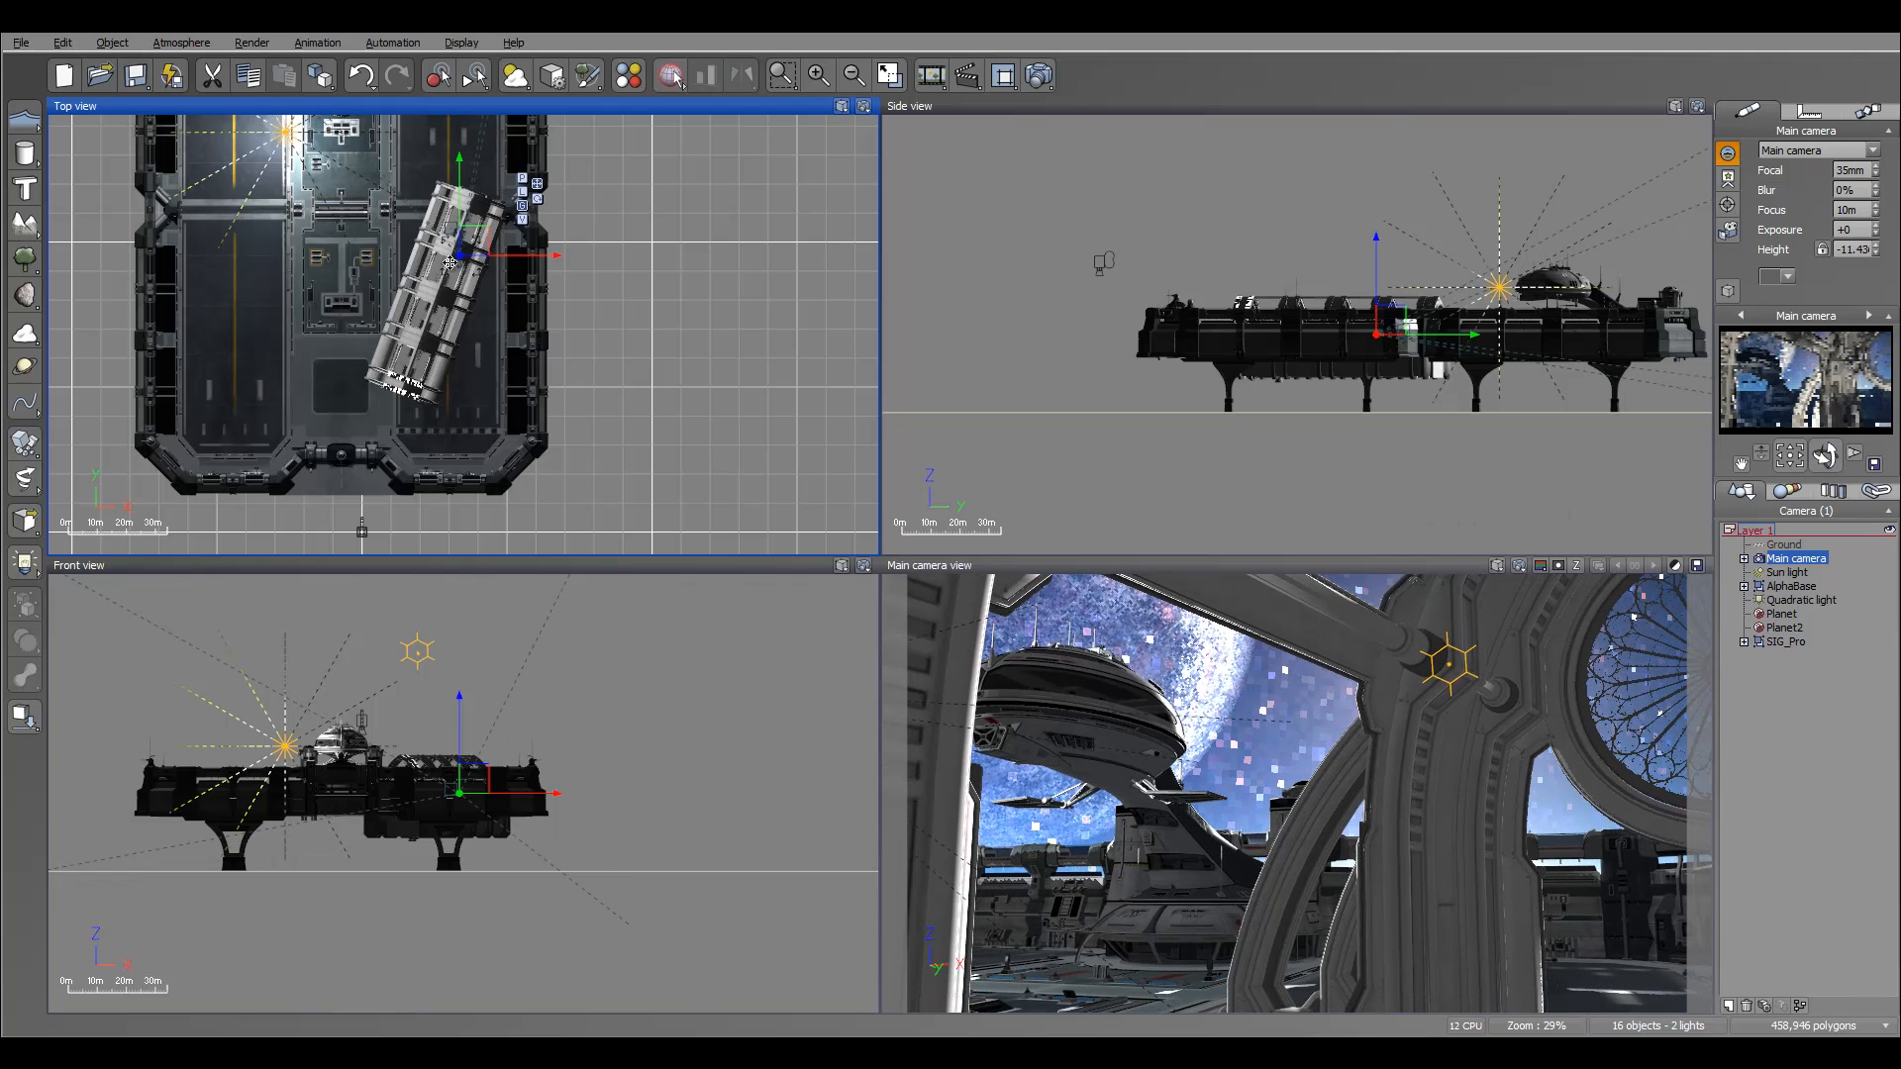
# Nudge the SIG_Pro structure slightly in plan to bring its round window further into frame, and reselect the main camera.
pyautogui.click(1786, 642)
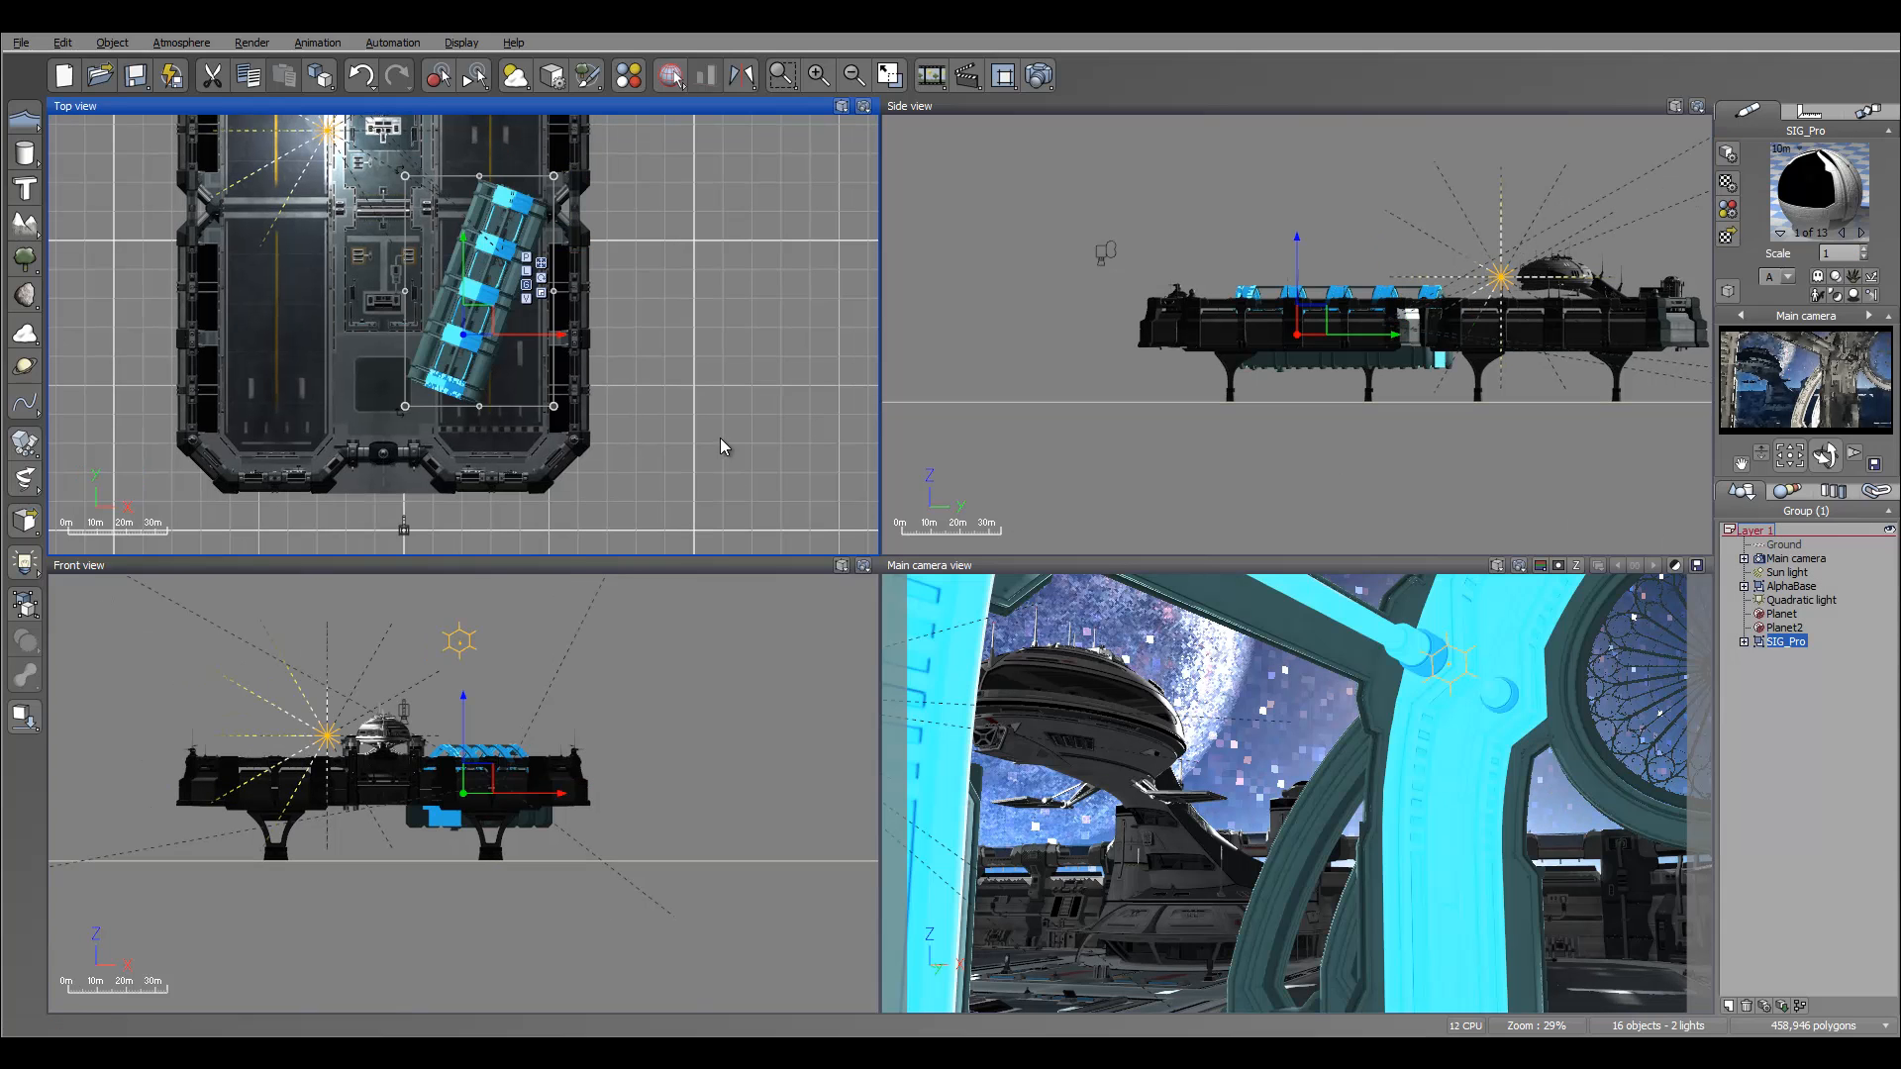
pyautogui.moveTo(477, 323)
pyautogui.mouseDown()
pyautogui.moveTo(493, 330)
pyautogui.moveTo(492, 297)
pyautogui.moveTo(479, 319)
pyautogui.mouseUp()
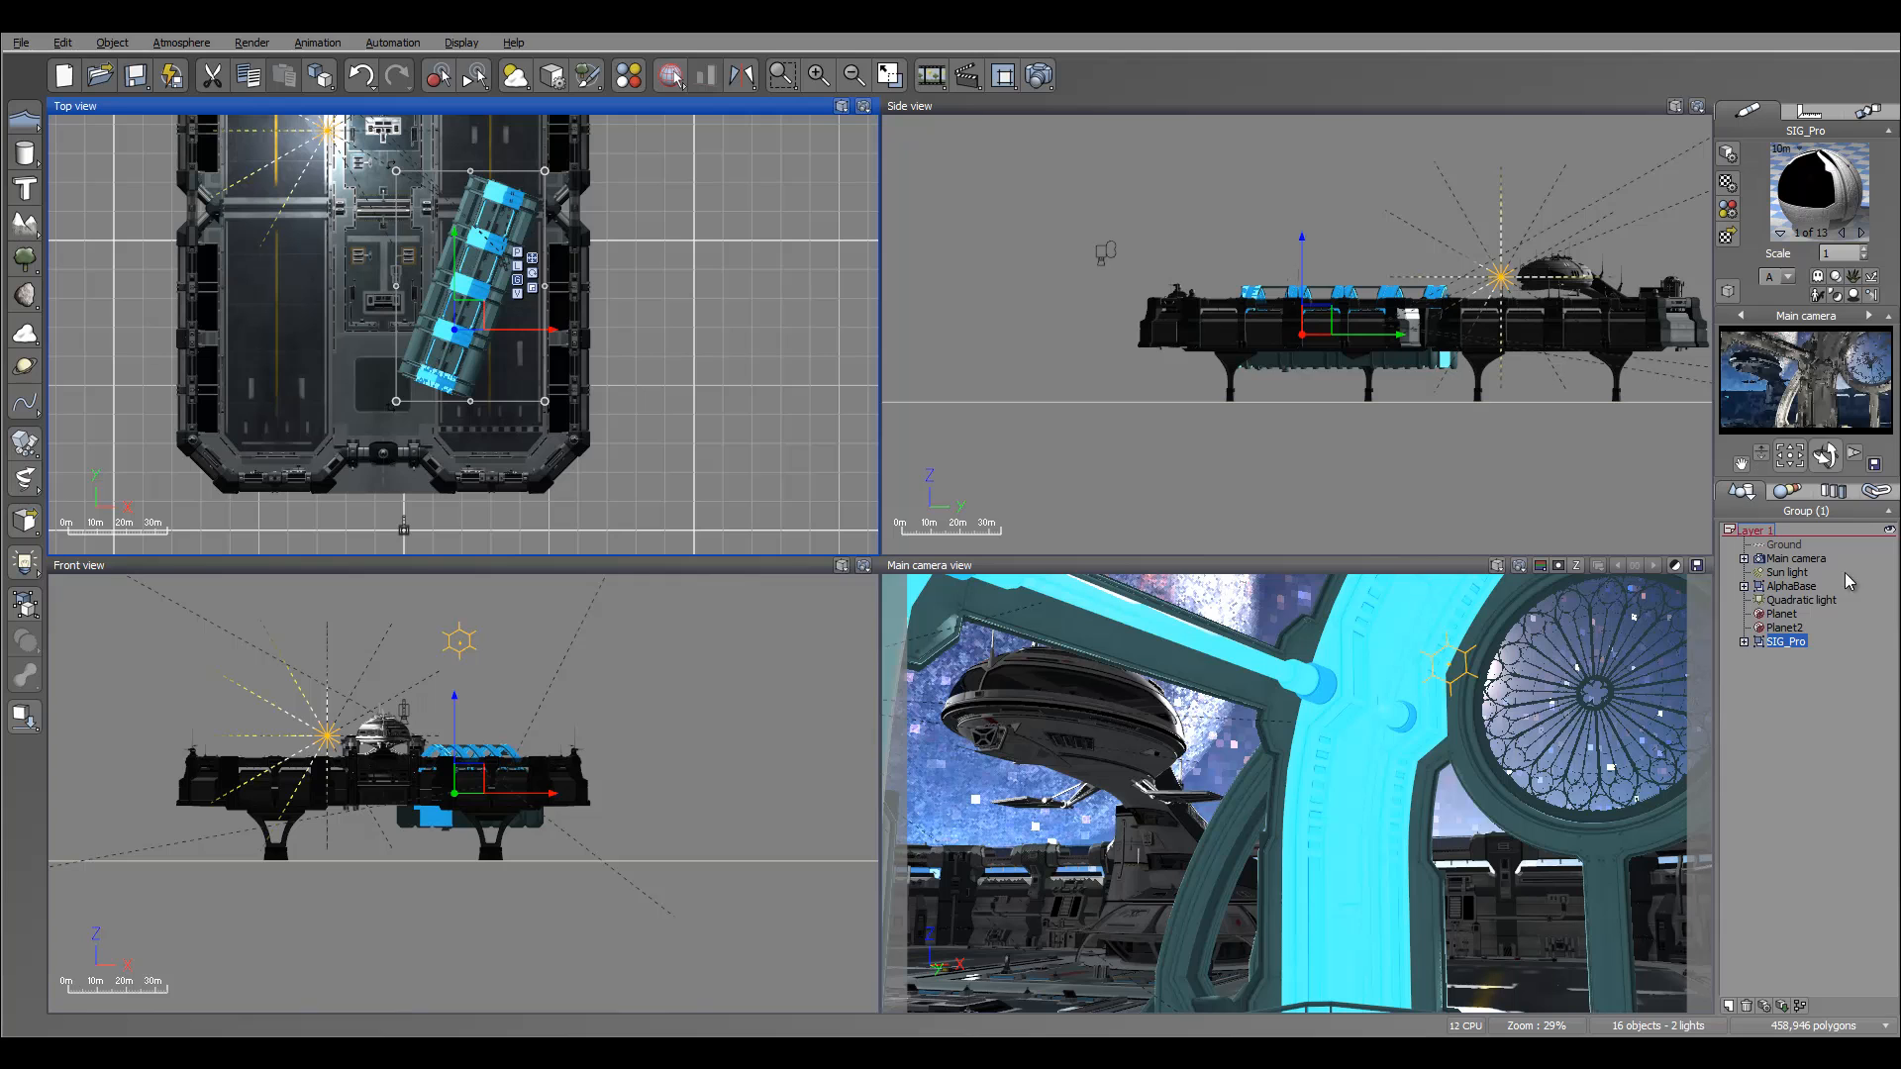
pyautogui.click(1797, 558)
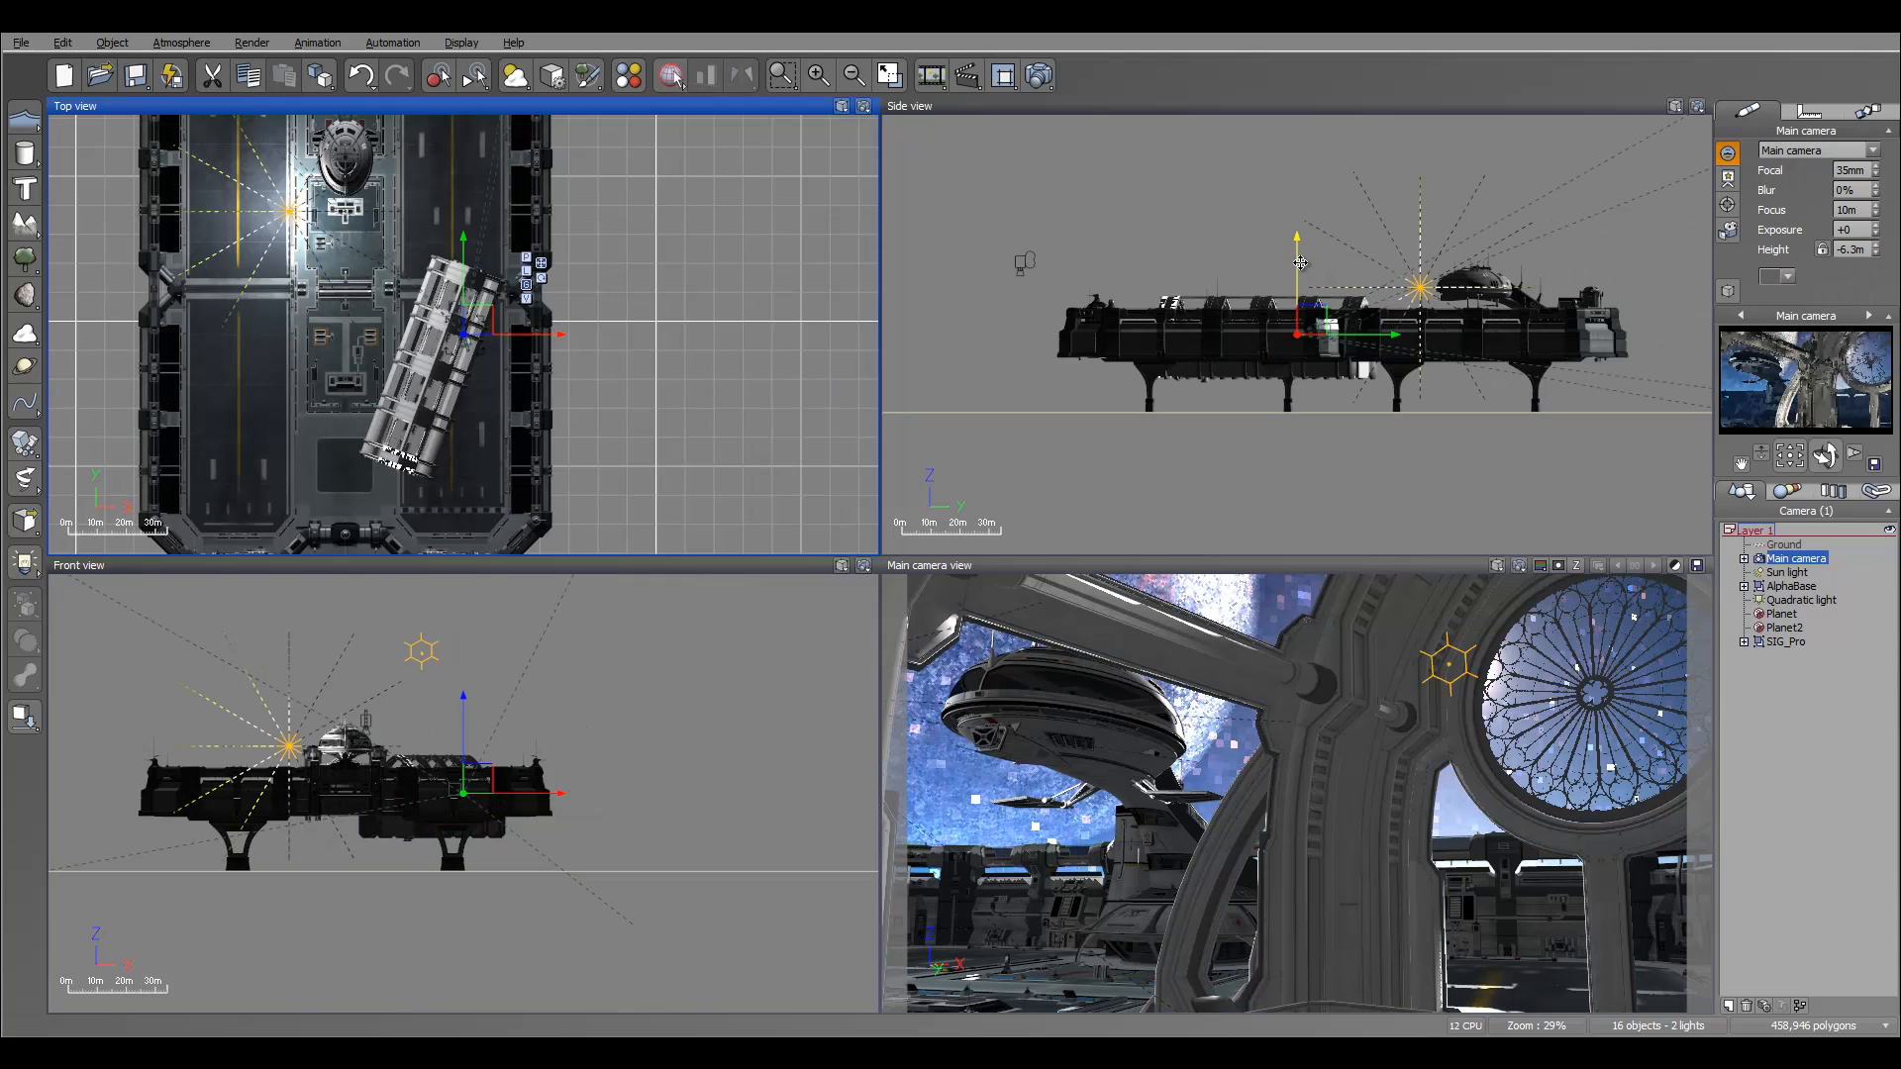
# Lower the main camera to a height of -8 m inside the SIG_Pro structure and rotate it slightly left and upward.
pyautogui.click(1370, 253)
pyautogui.scroll(6, 1146, 285)
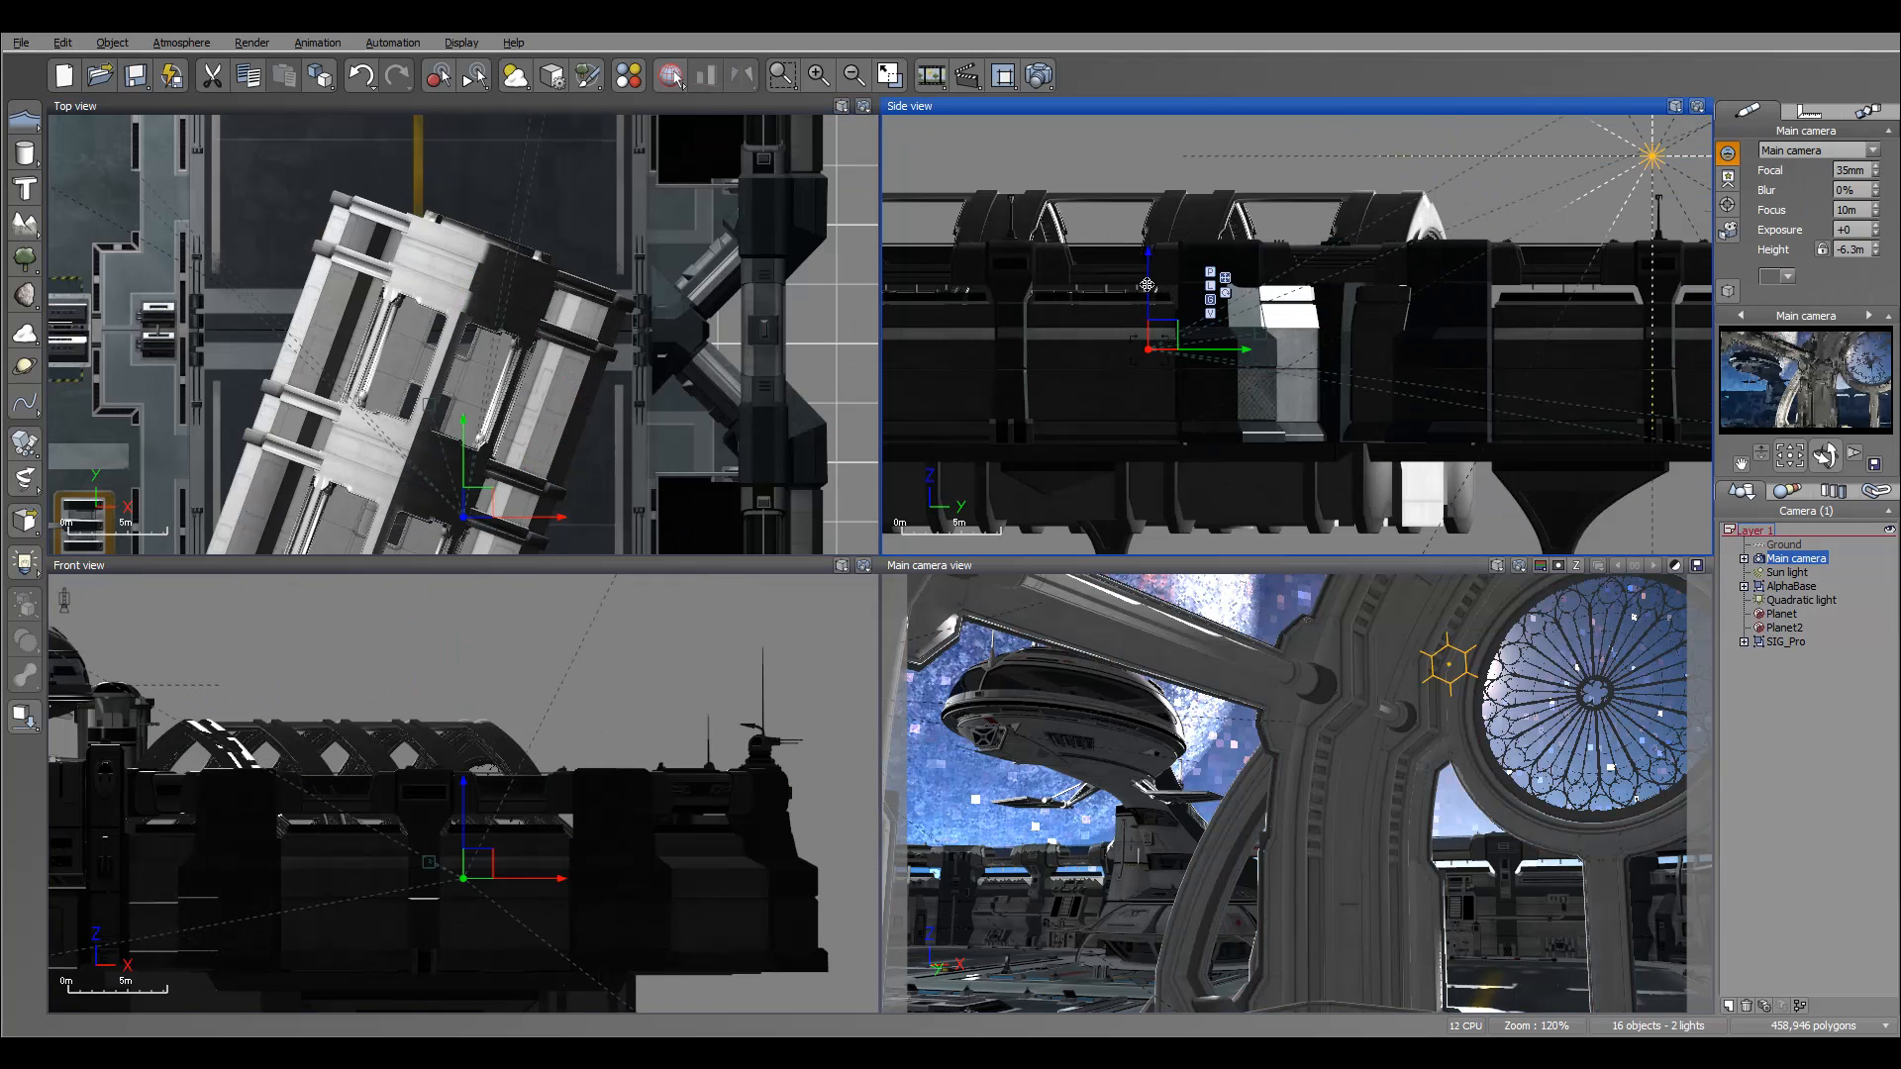
pyautogui.moveTo(1151, 293); pyautogui.dragTo(1148, 300)
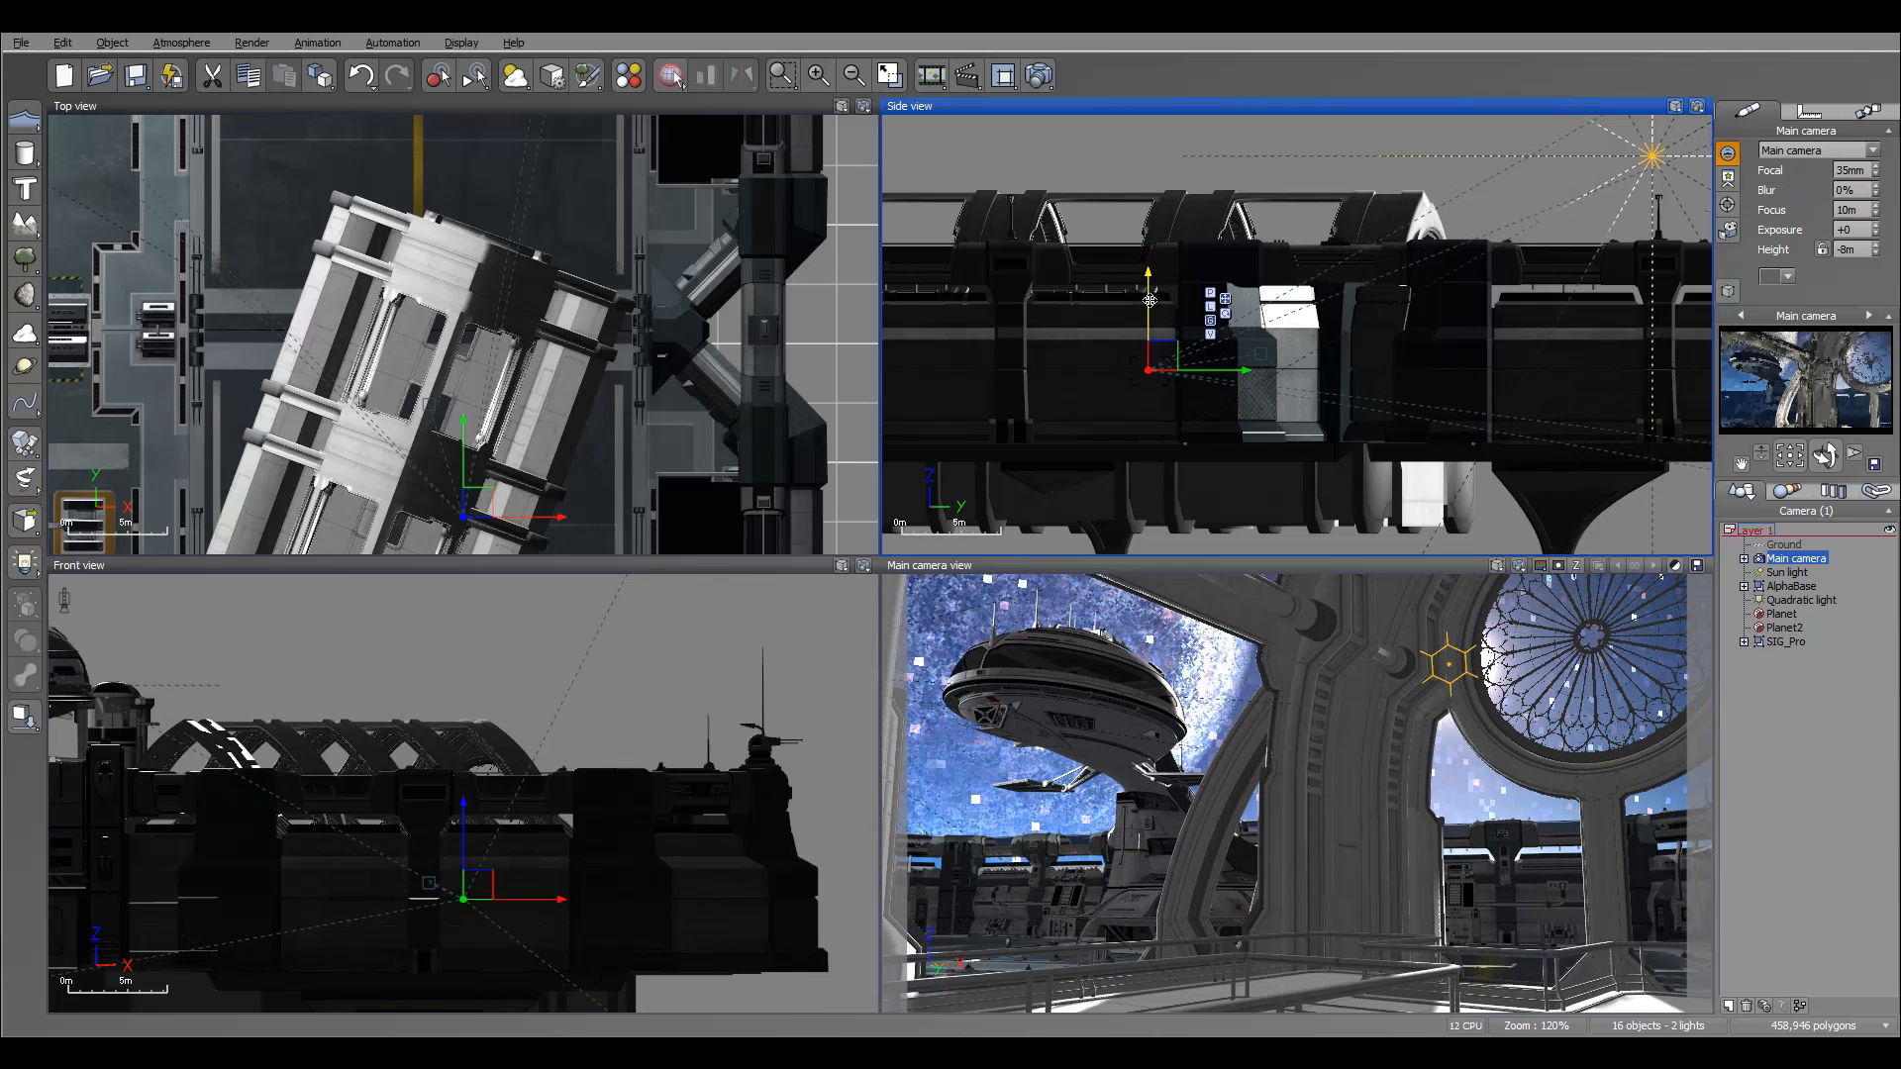
pyautogui.moveTo(1825, 455); pyautogui.dragTo(1814, 418)
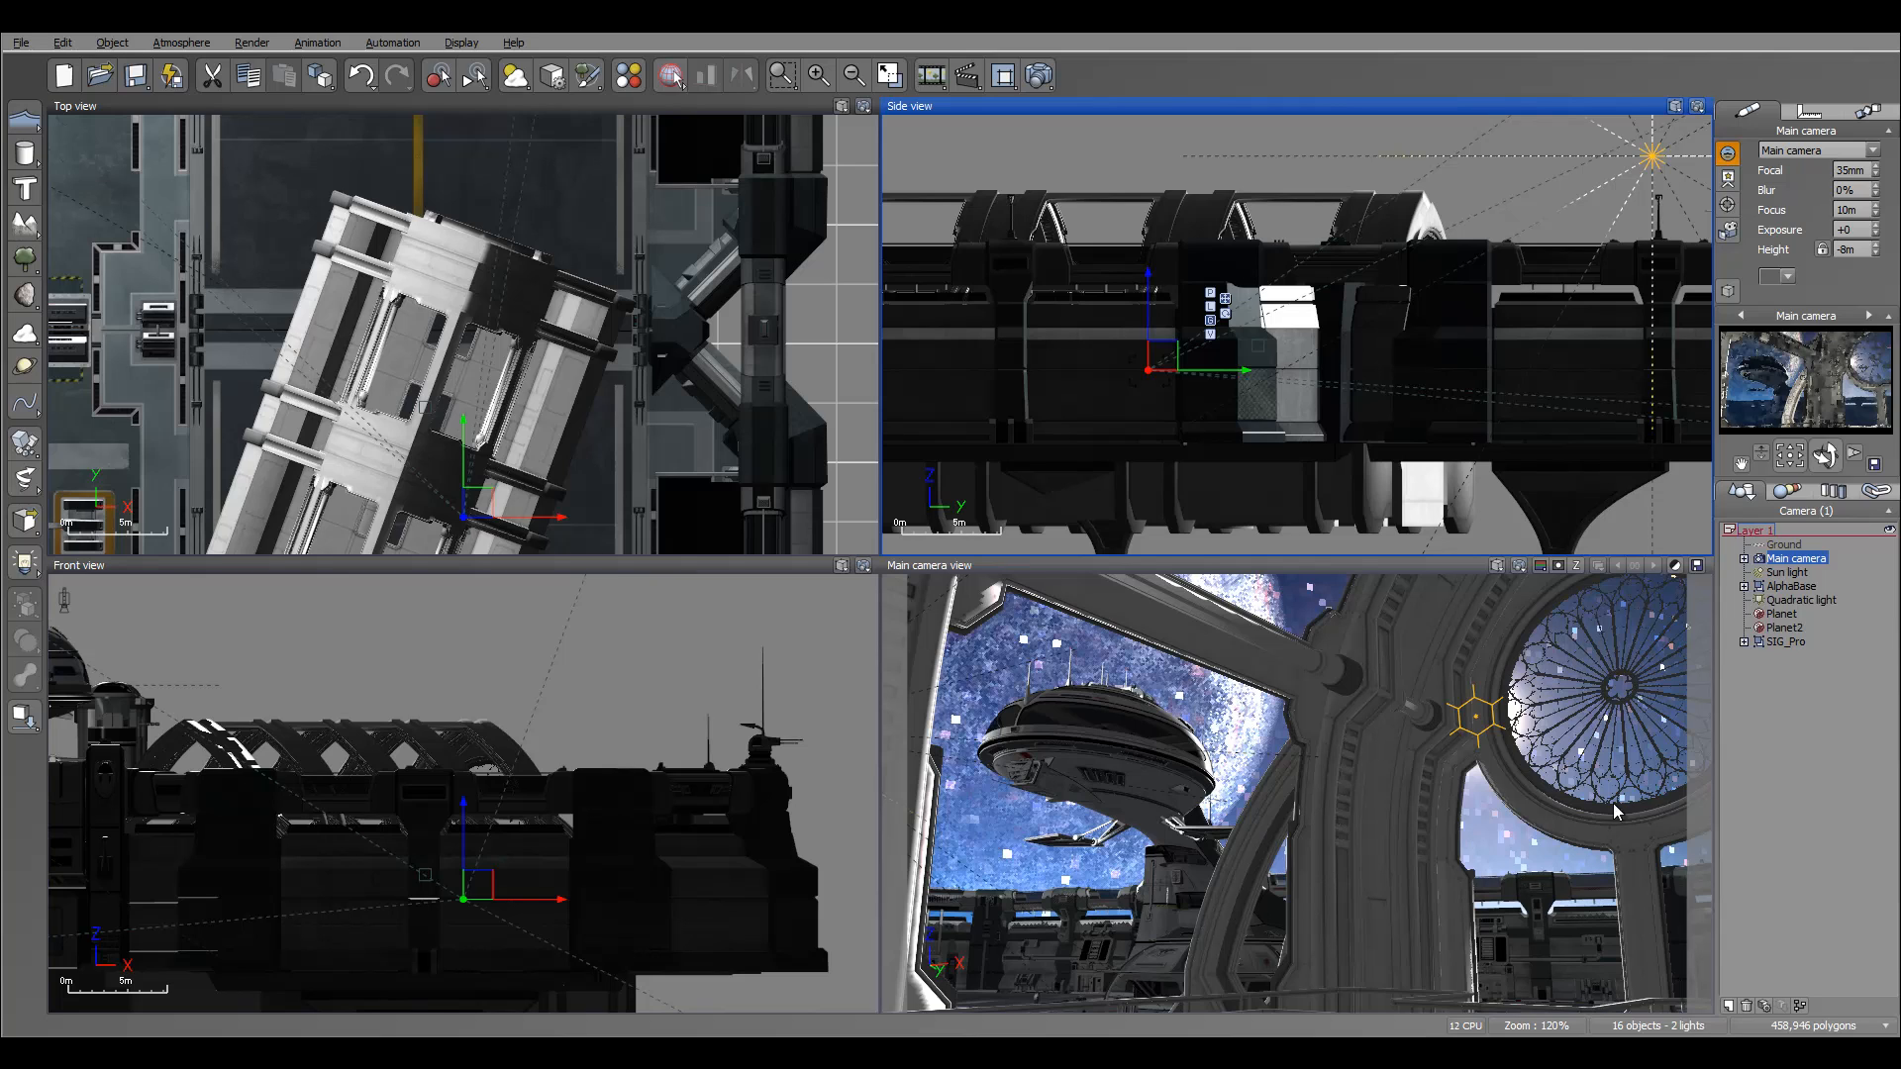
# Move the sun light in plan toward positive X until it sits behind the round window in the camera view.
pyautogui.click(1787, 574)
pyautogui.click(493, 327)
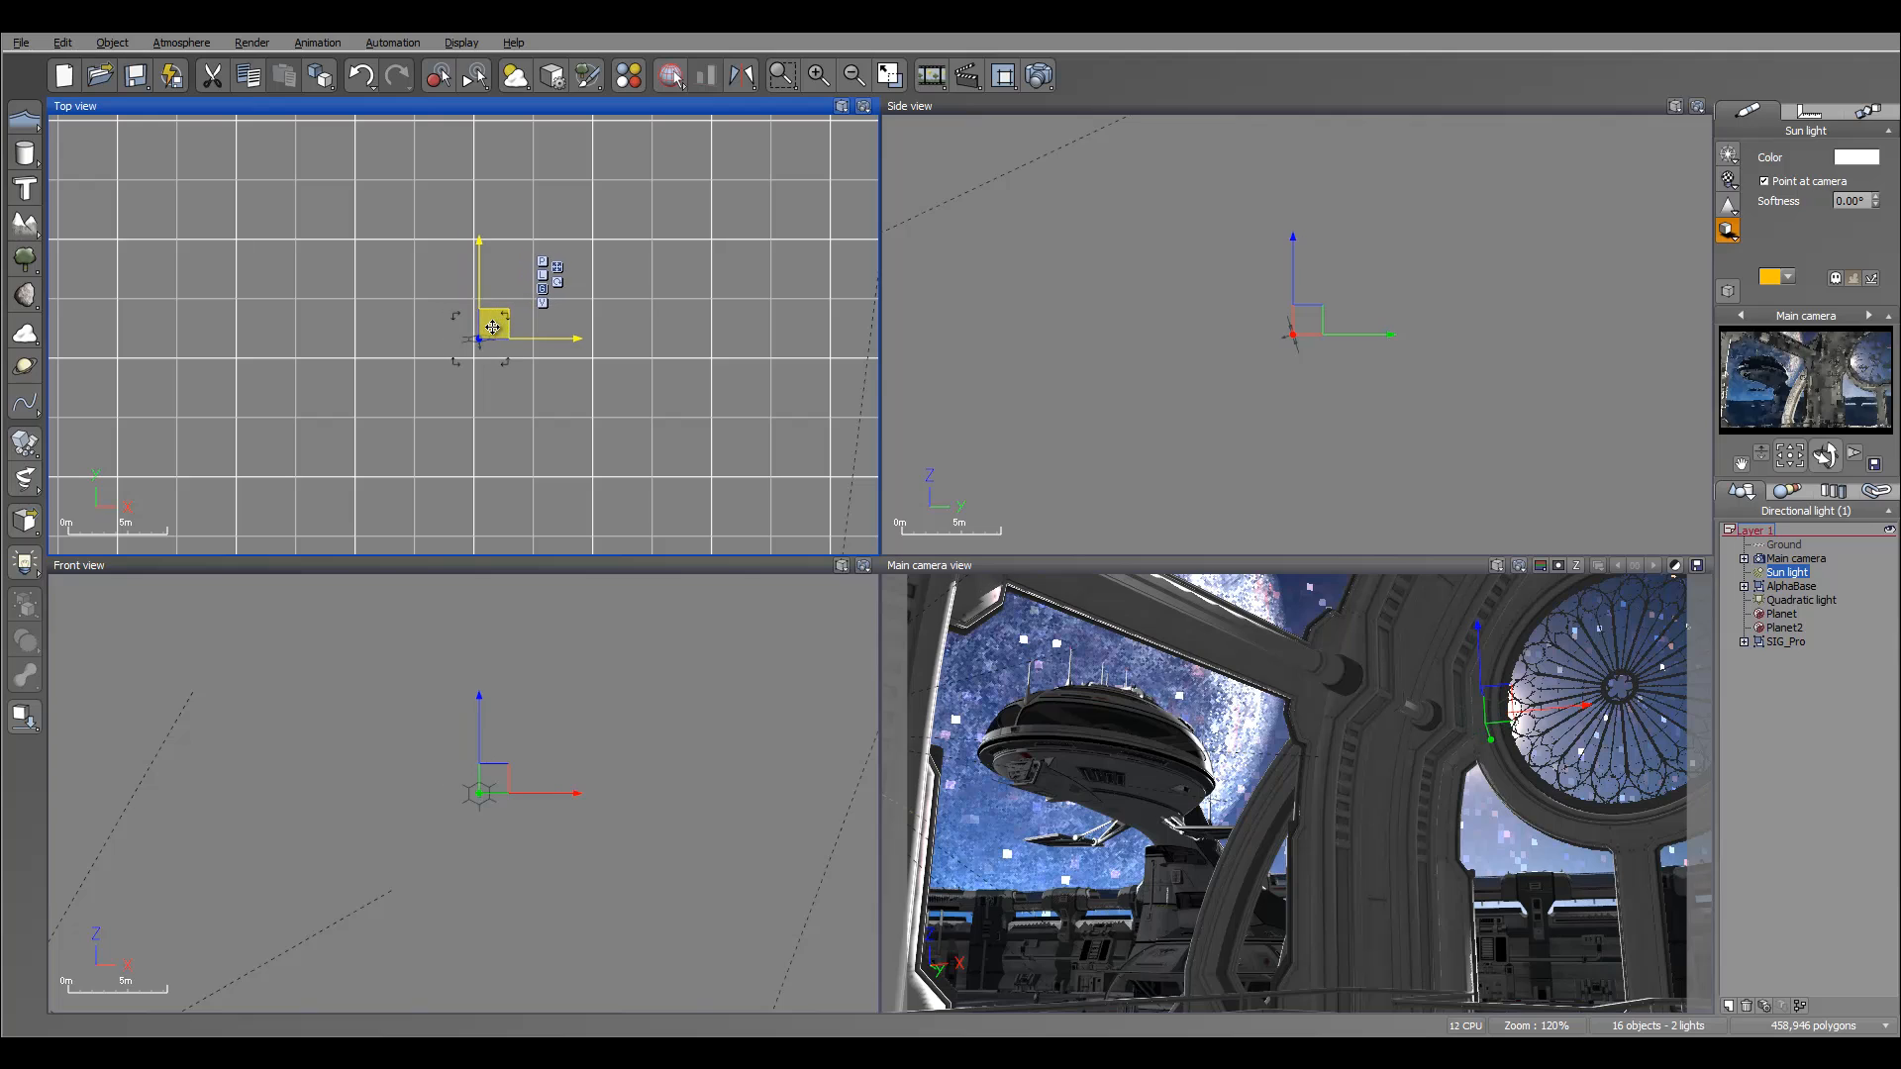
pyautogui.moveTo(493, 327); pyautogui.dragTo(590, 329)
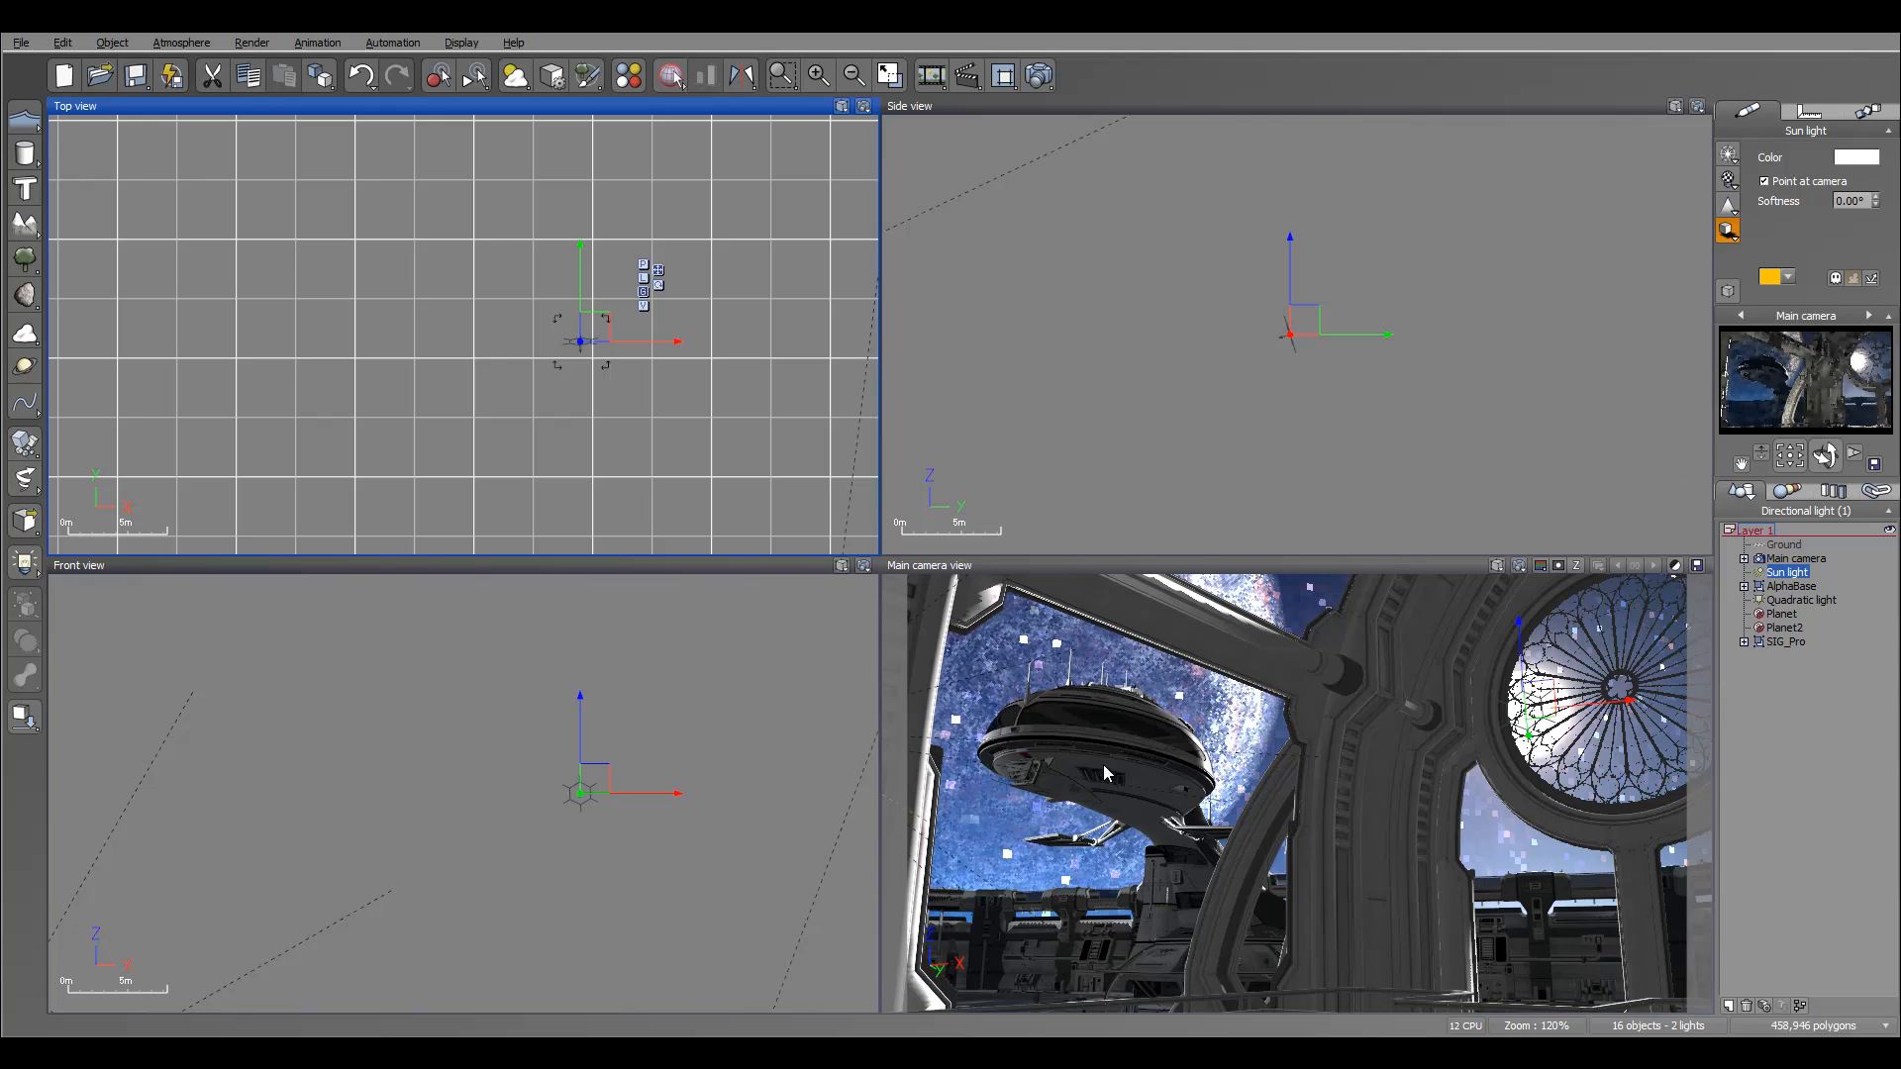
# Add a second quadratic light and move it beside the tower, over the right-hand runway and somewhat nearer to the SIG_Pro structure.
pyautogui.moveTo(481, 346); pyautogui.dragTo(640, 406, button='right')
pyautogui.scroll(2, 625, 412)
pyautogui.click(75, 552)
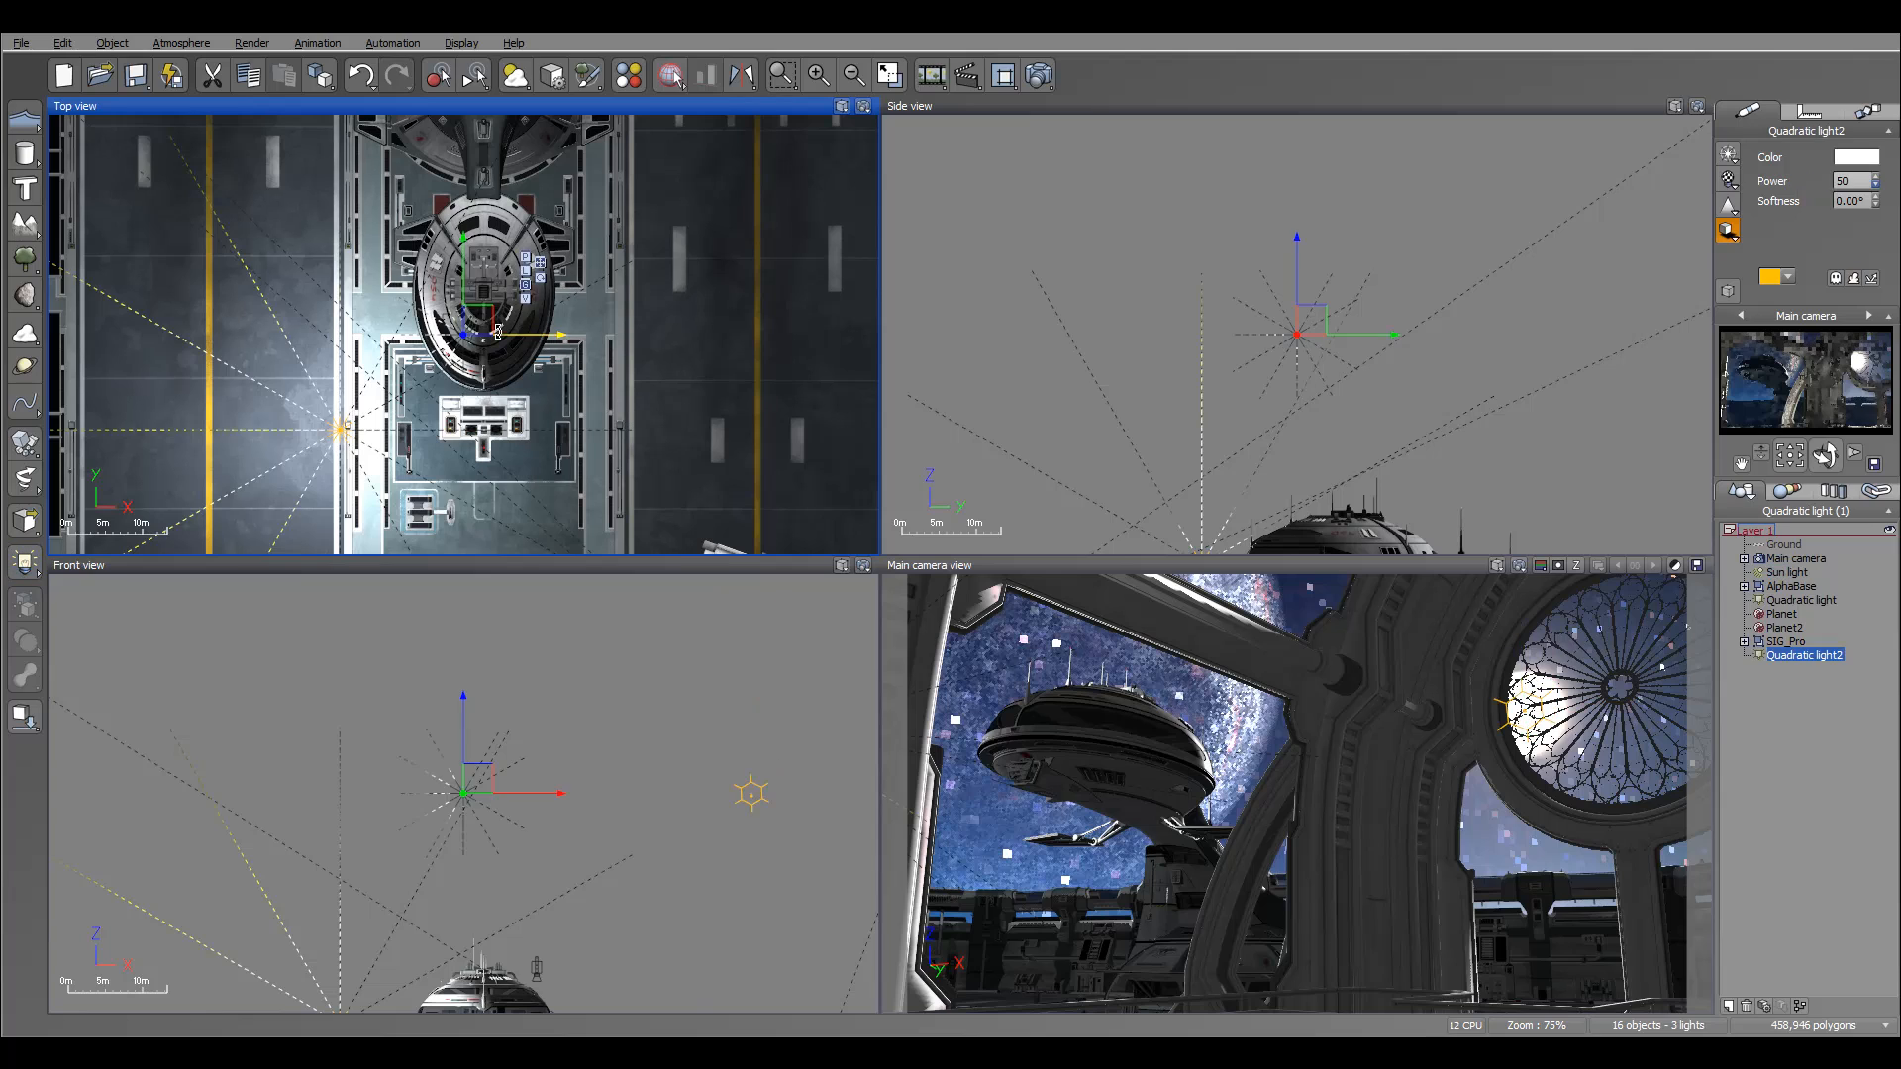
pyautogui.moveTo(479, 308); pyautogui.dragTo(662, 307)
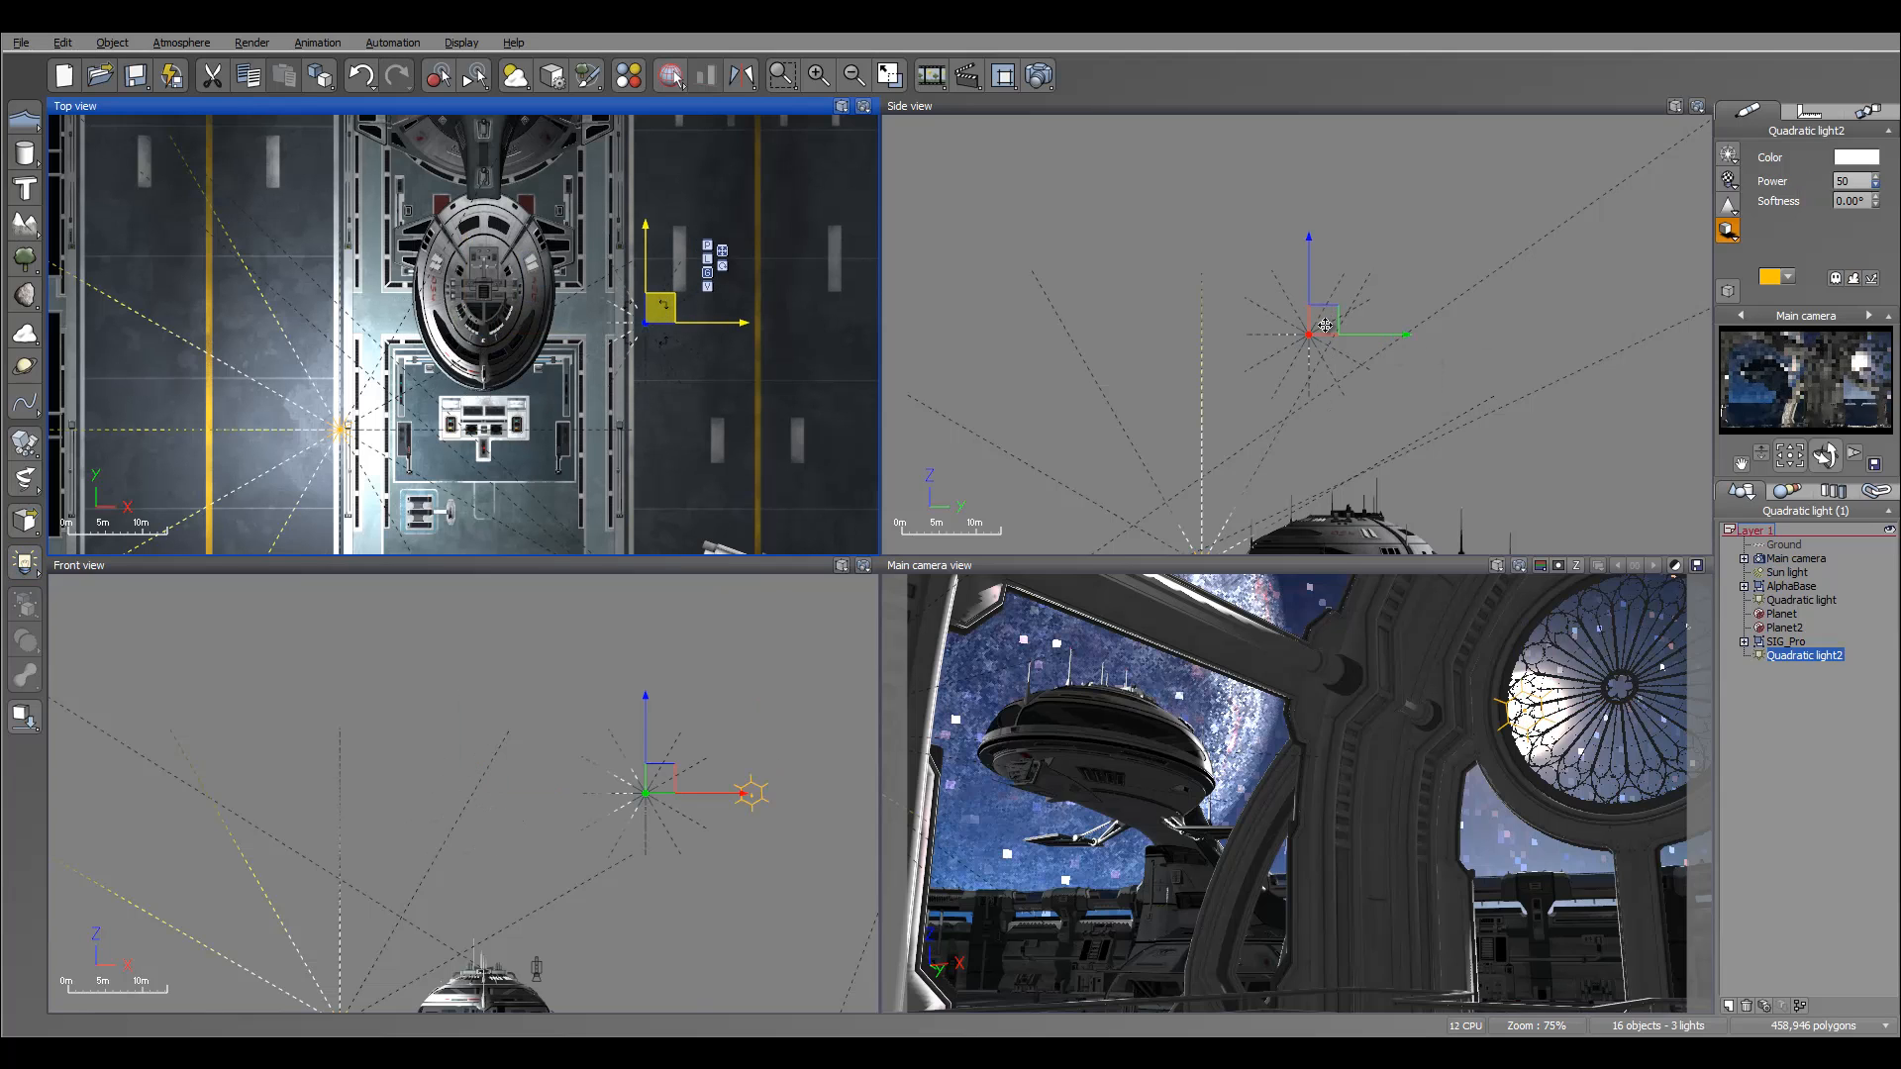
pyautogui.moveTo(1324, 324); pyautogui.dragTo(1325, 375)
pyautogui.moveTo(681, 354); pyautogui.dragTo(656, 213, button='right')
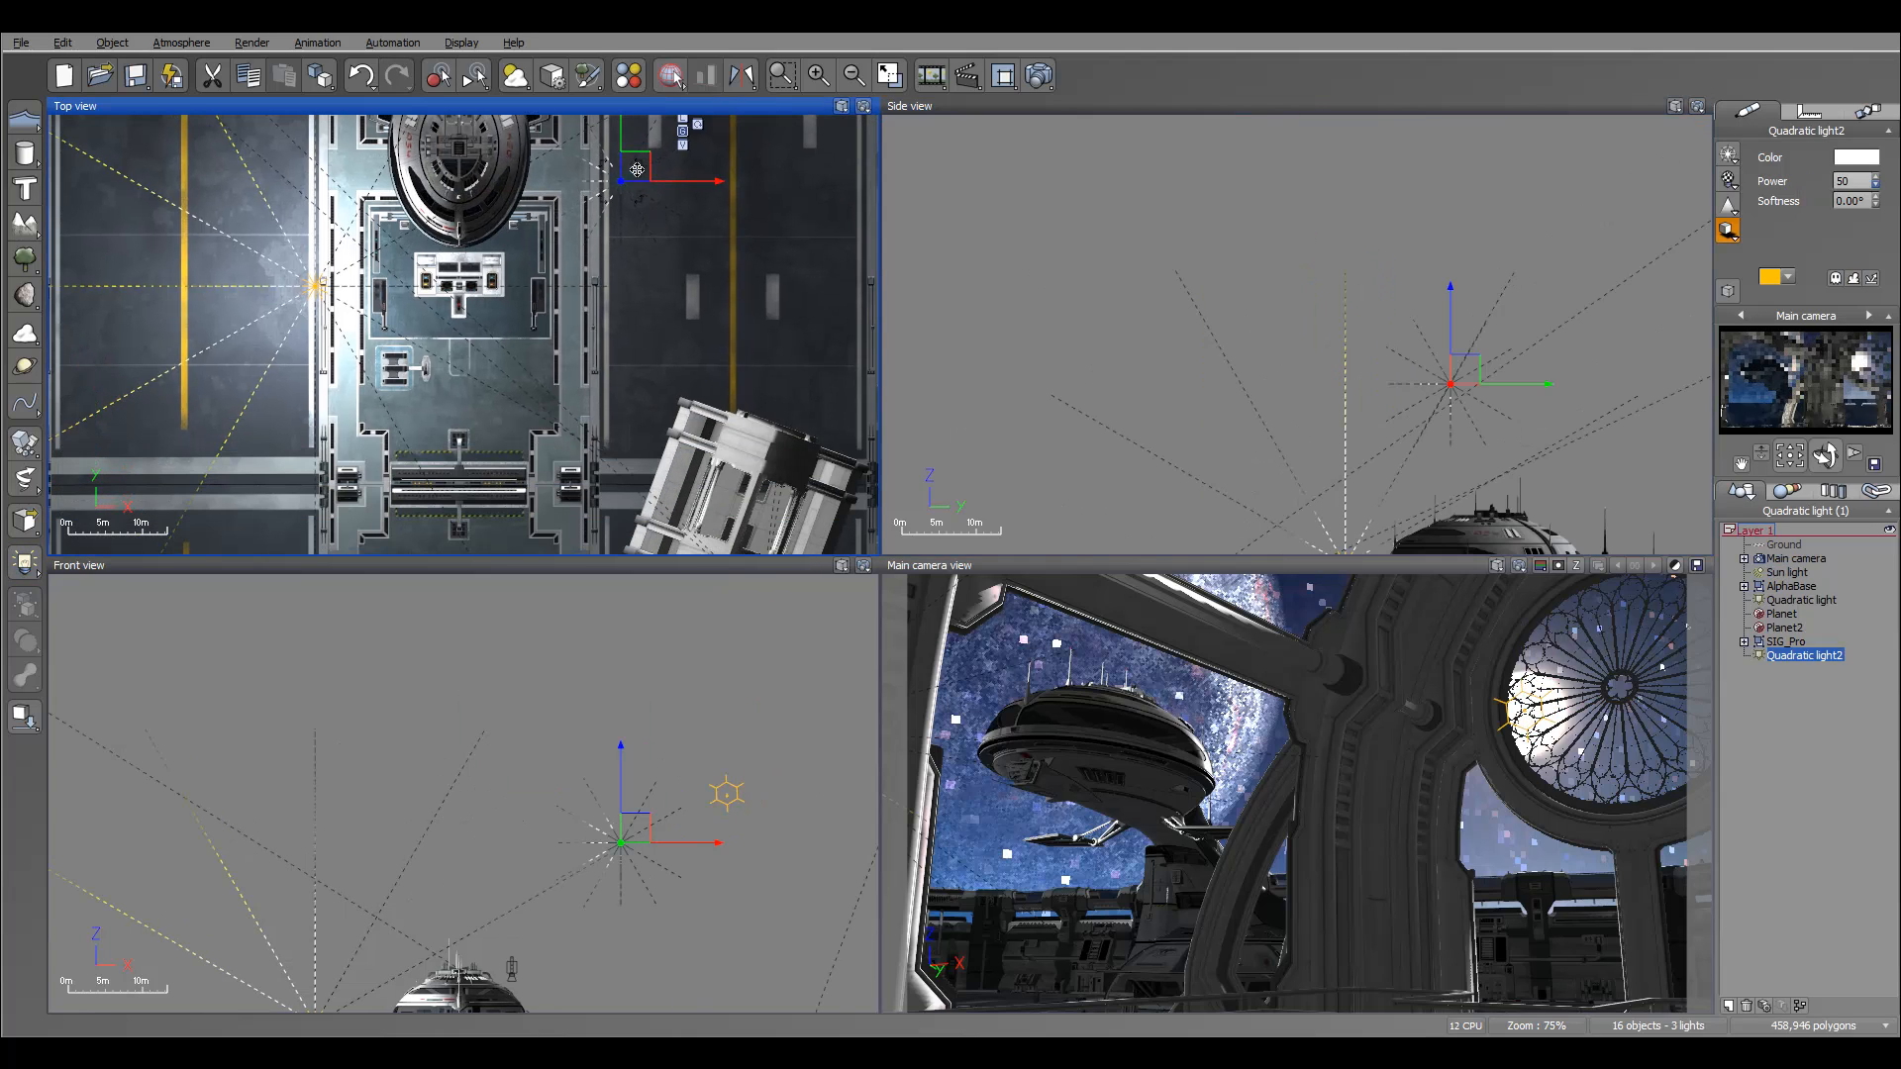
pyautogui.moveTo(637, 169); pyautogui.dragTo(644, 261)
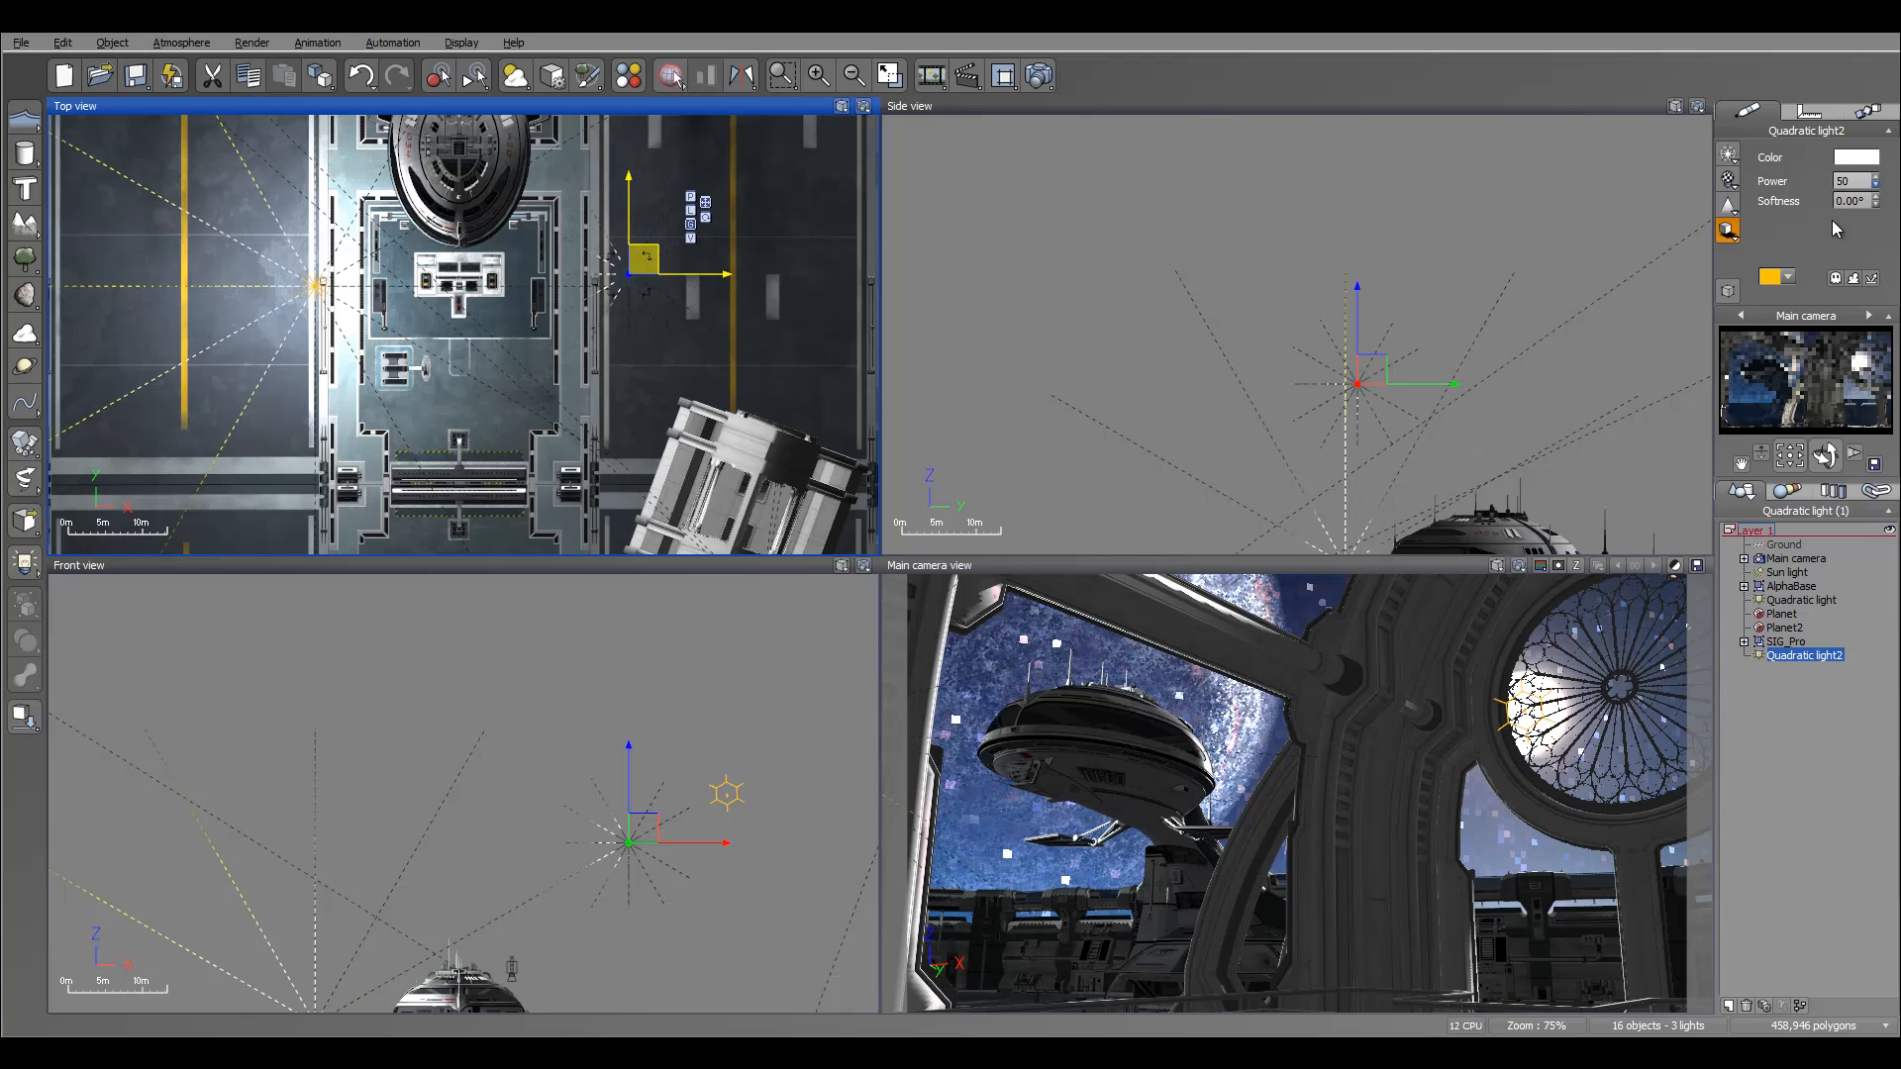
# Increase the second quadratic light's power beyond 165, lower it toward the tower, and shift it farther out over the right-hand runway.
pyautogui.moveTo(1875, 182); pyautogui.dragTo(1875, 99)
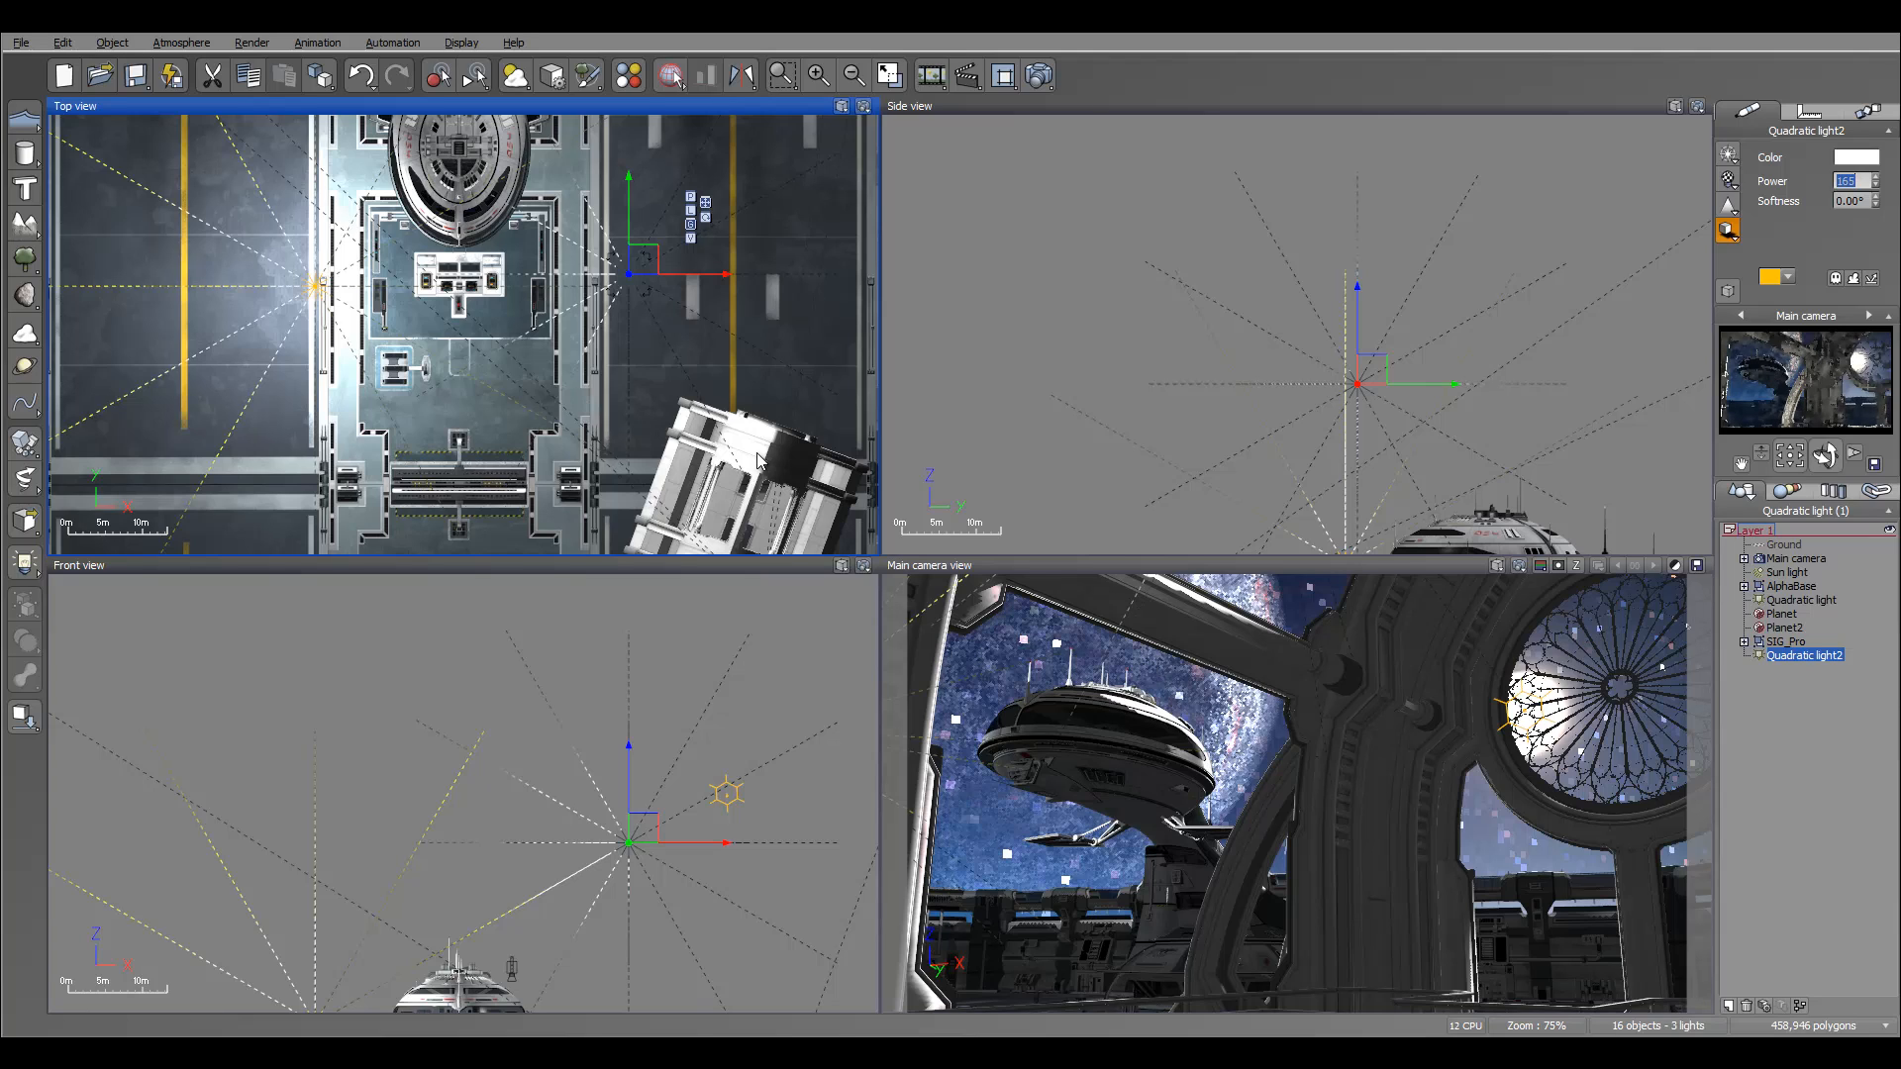
pyautogui.moveTo(657, 241); pyautogui.dragTo(654, 263)
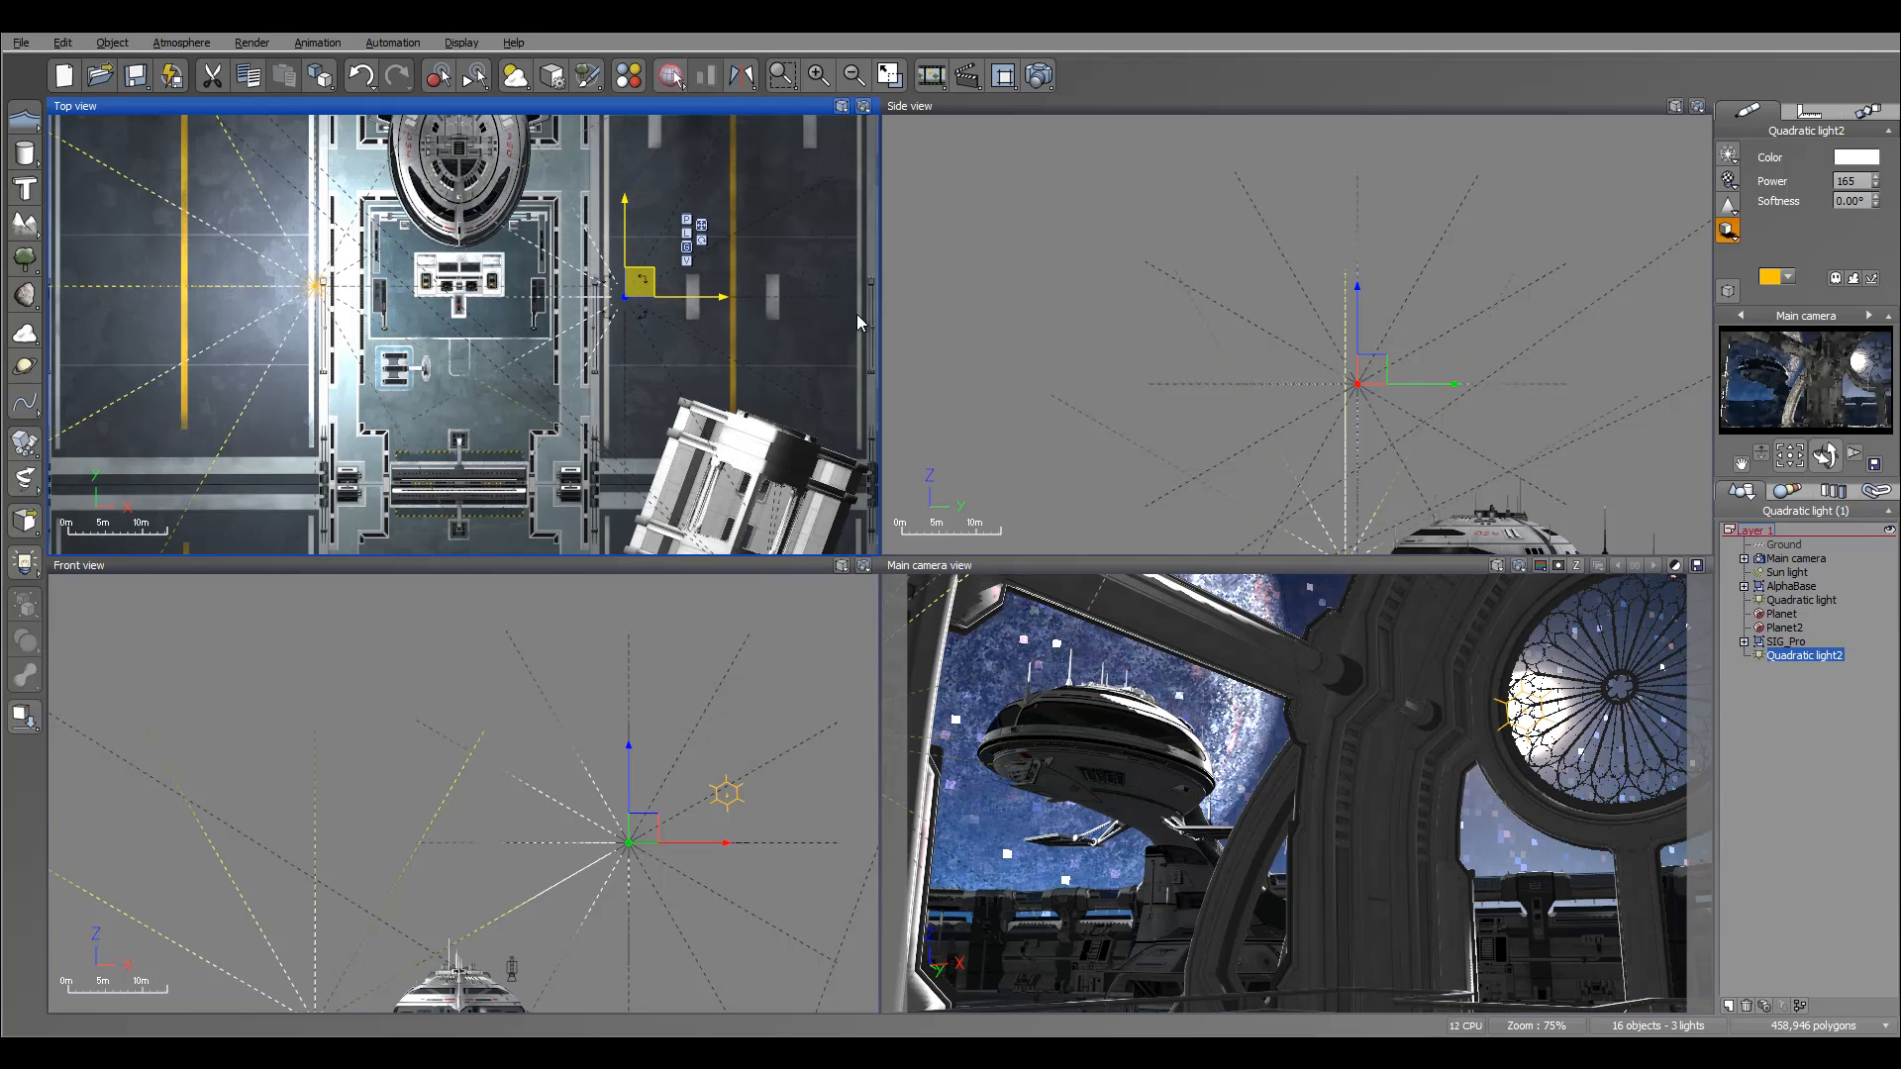
pyautogui.click(1357, 405)
pyautogui.moveTo(1358, 405); pyautogui.dragTo(1381, 441)
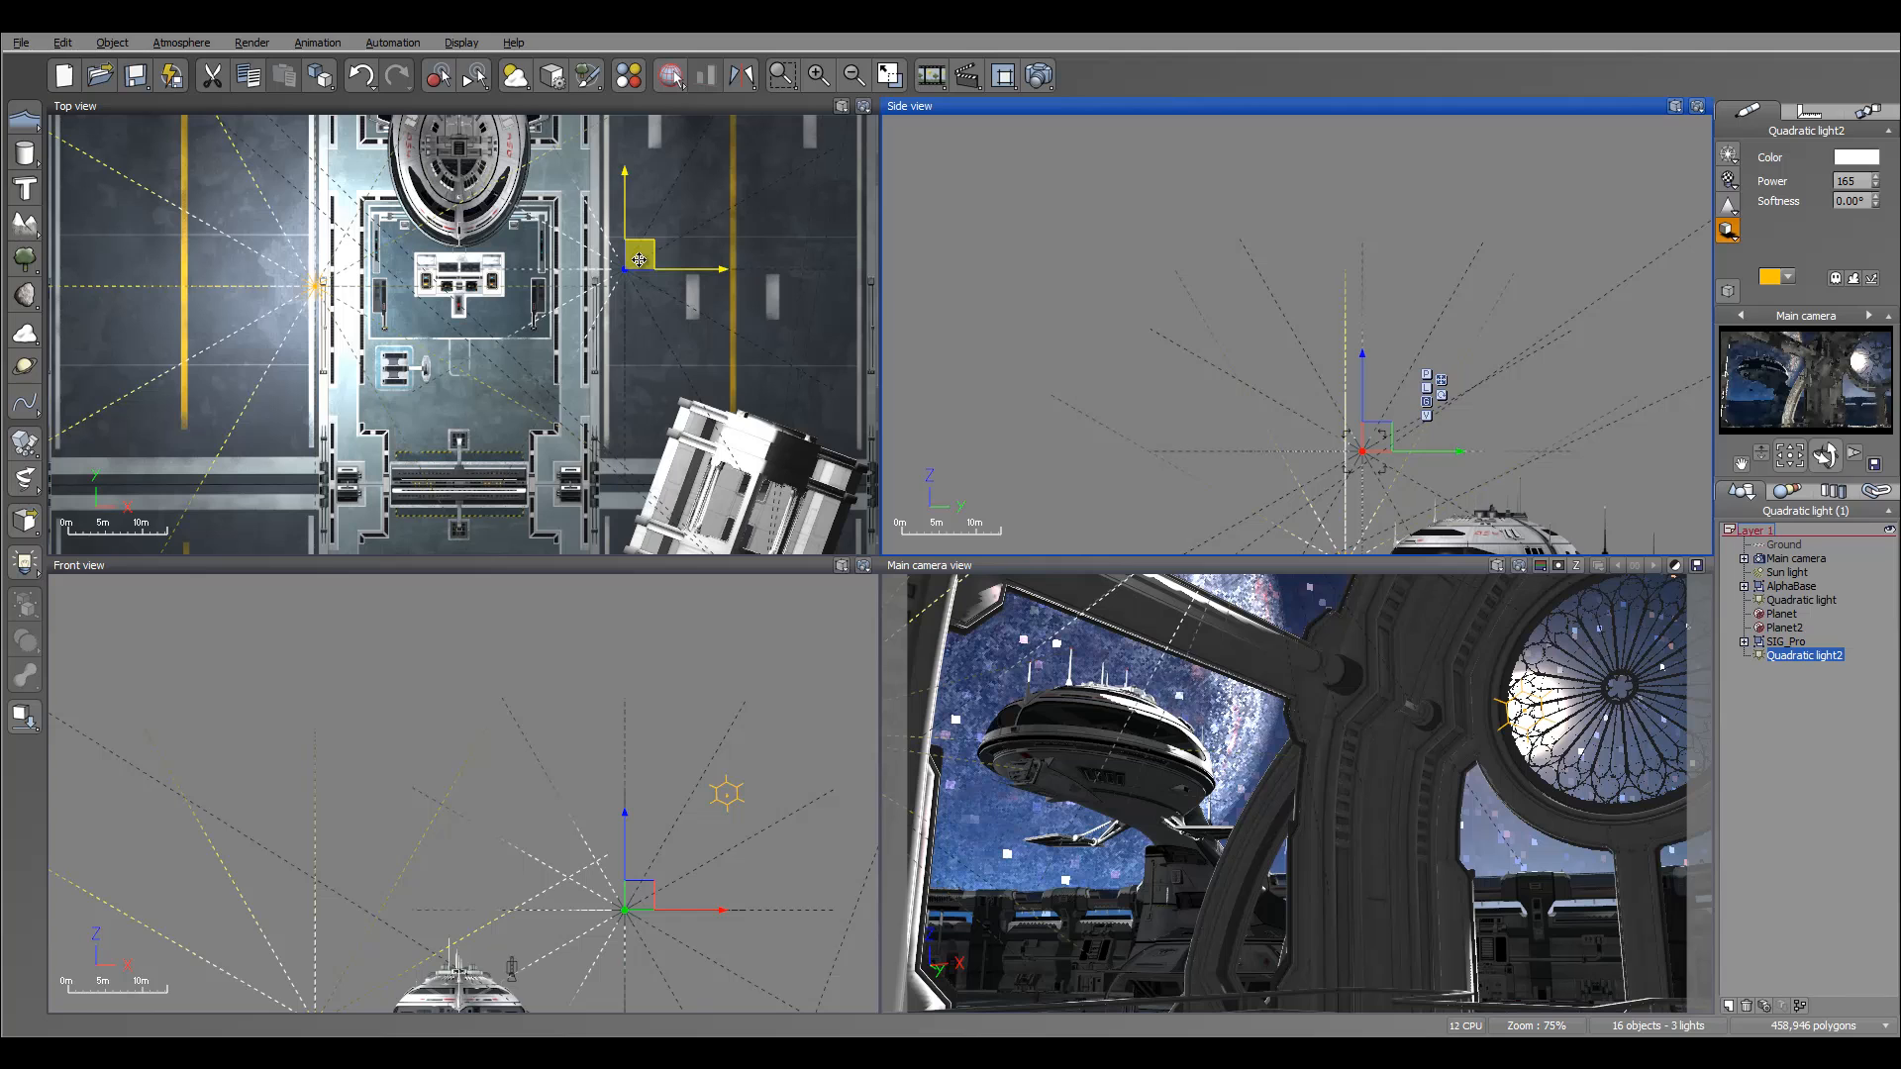
pyautogui.moveTo(638, 259); pyautogui.dragTo(689, 211)
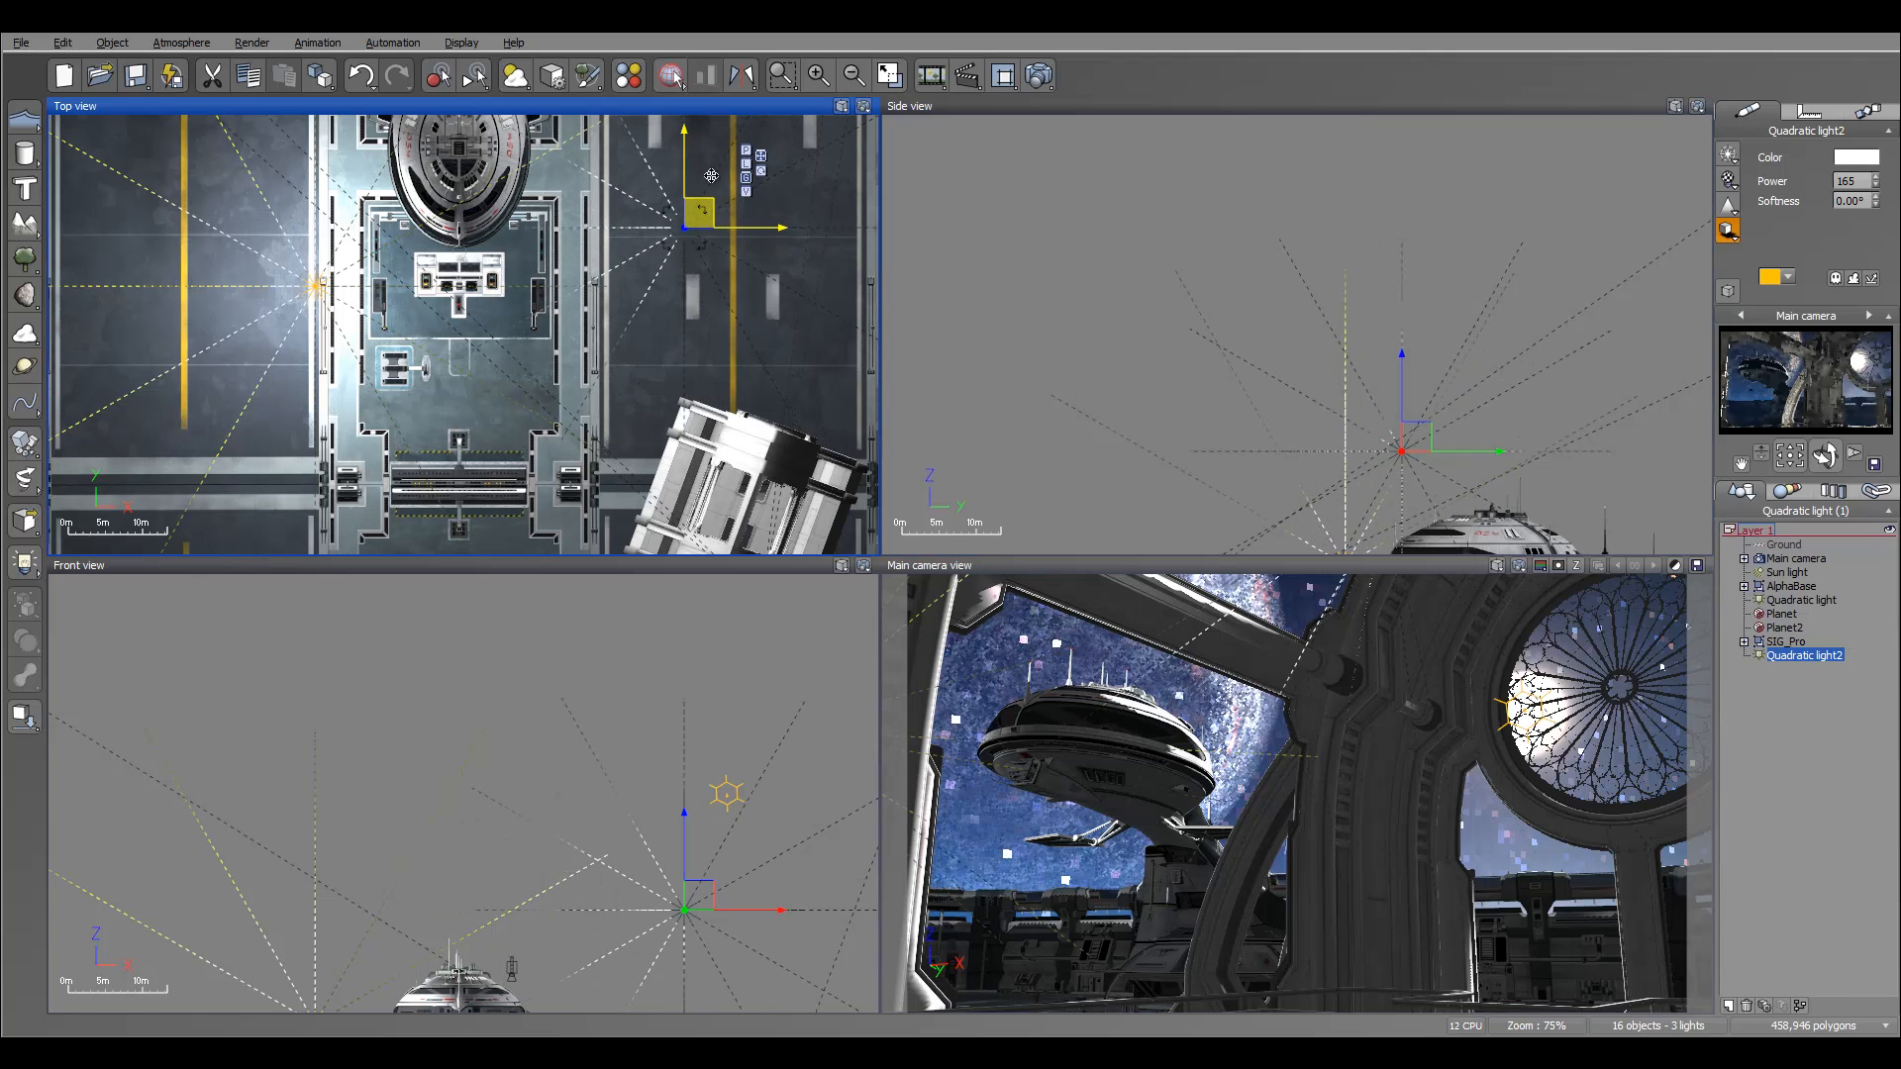
pyautogui.click(1877, 178)
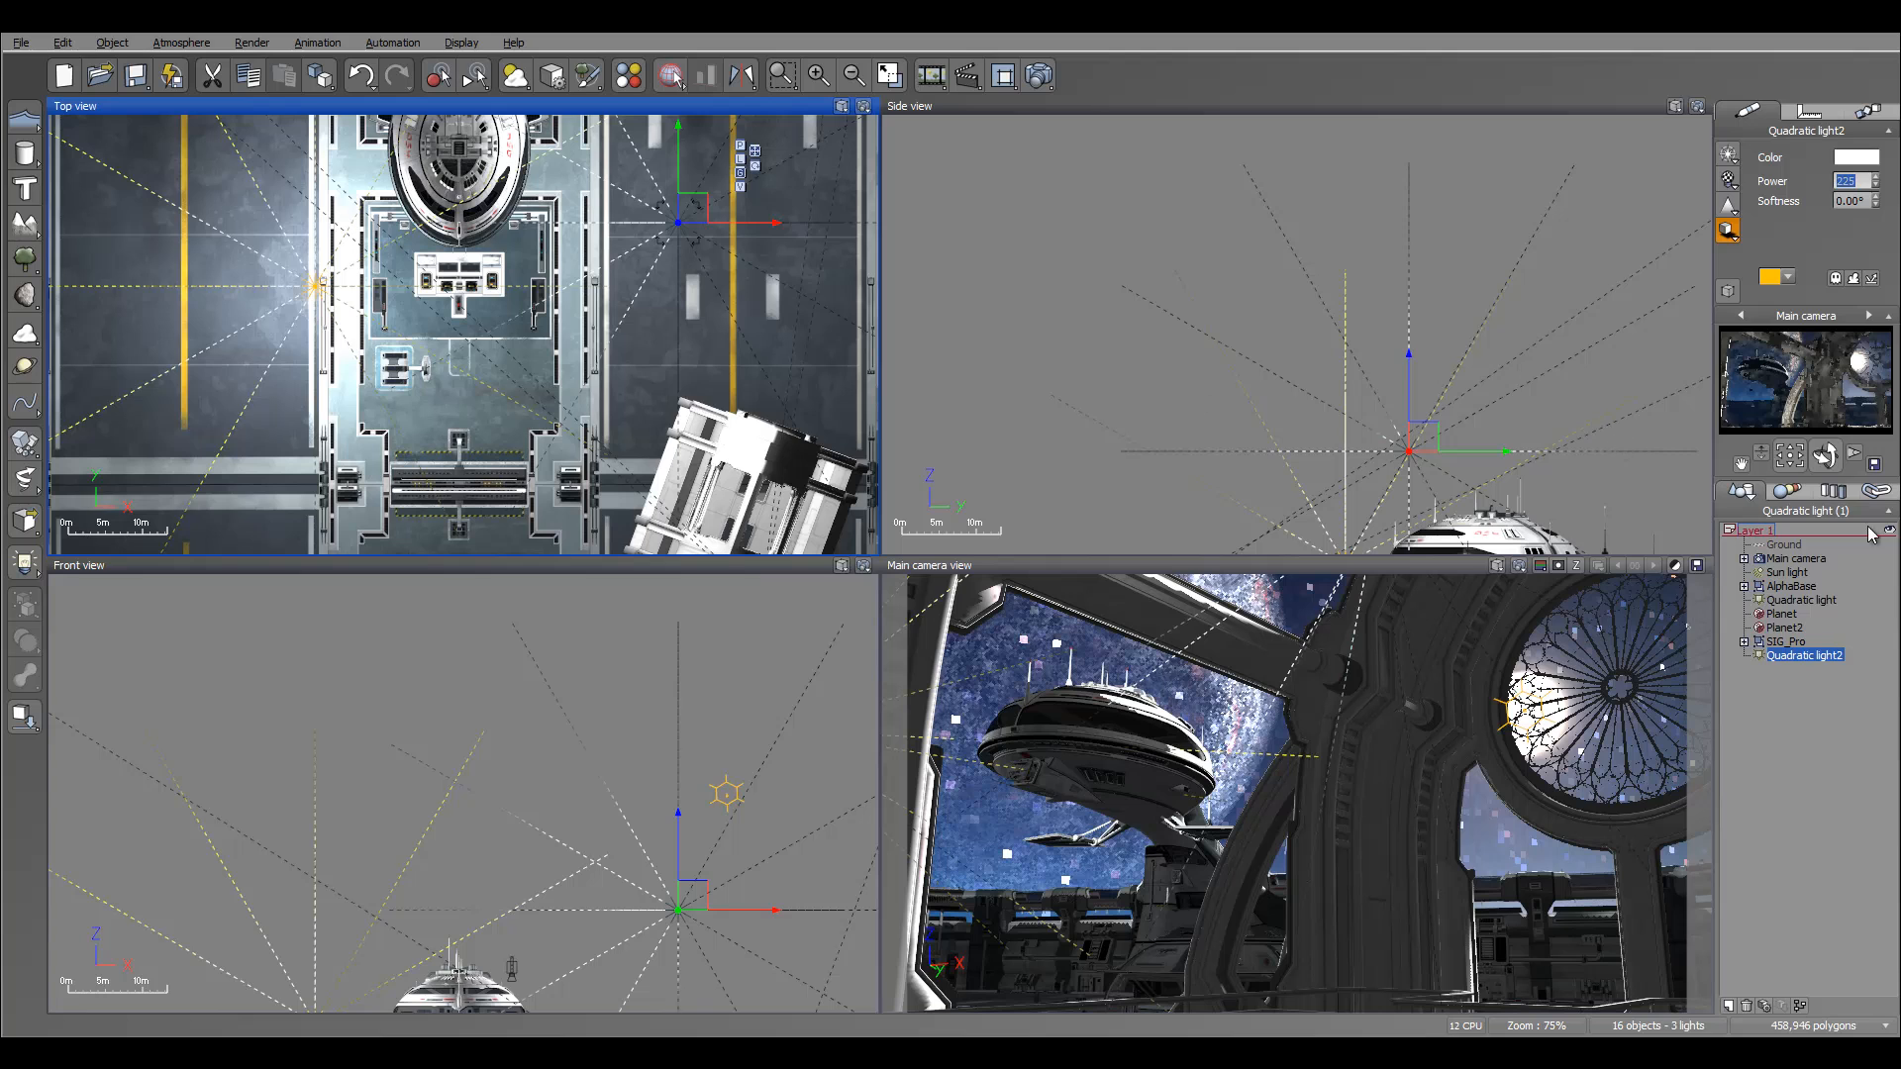
# Raise the power of the original quadratic light to 305.
pyautogui.click(1797, 600)
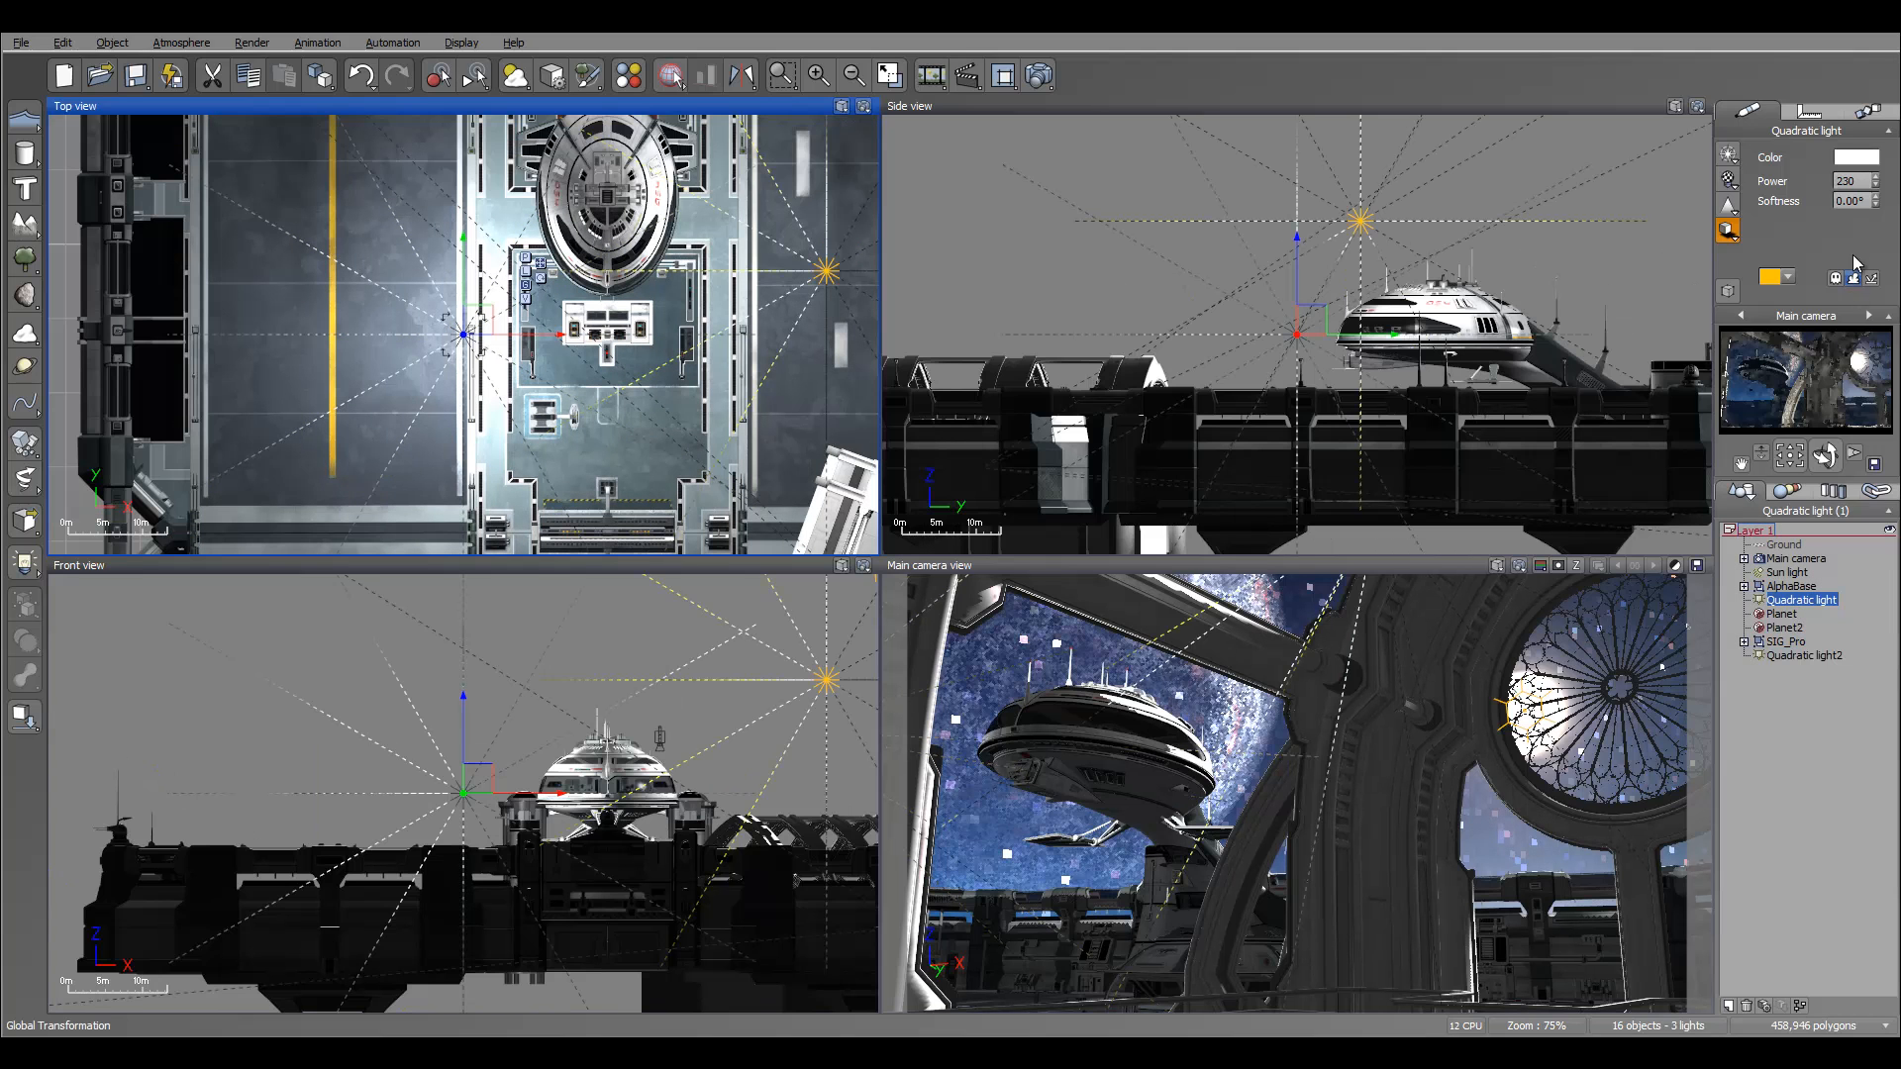
pyautogui.moveTo(1875, 181); pyautogui.dragTo(1875, 149)
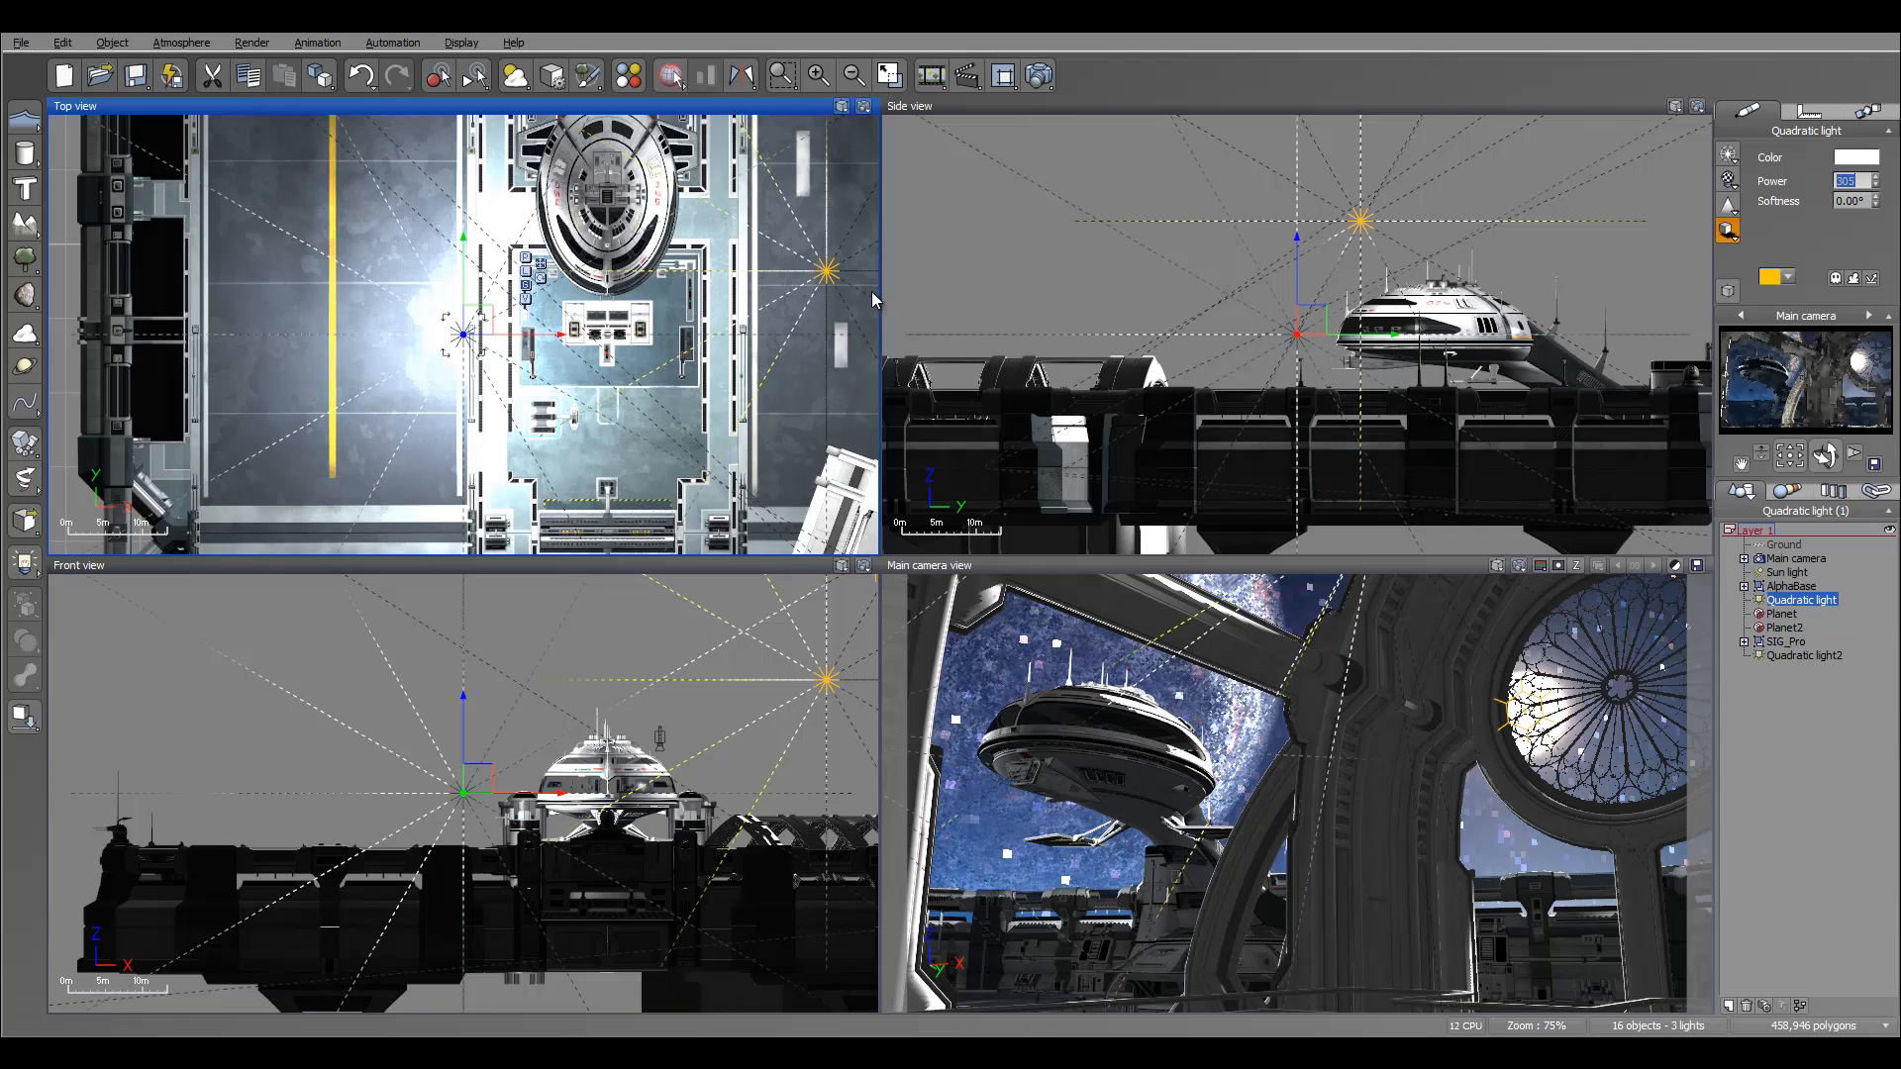
pyautogui.moveTo(637, 335); pyautogui.dragTo(232, 443, button='right')
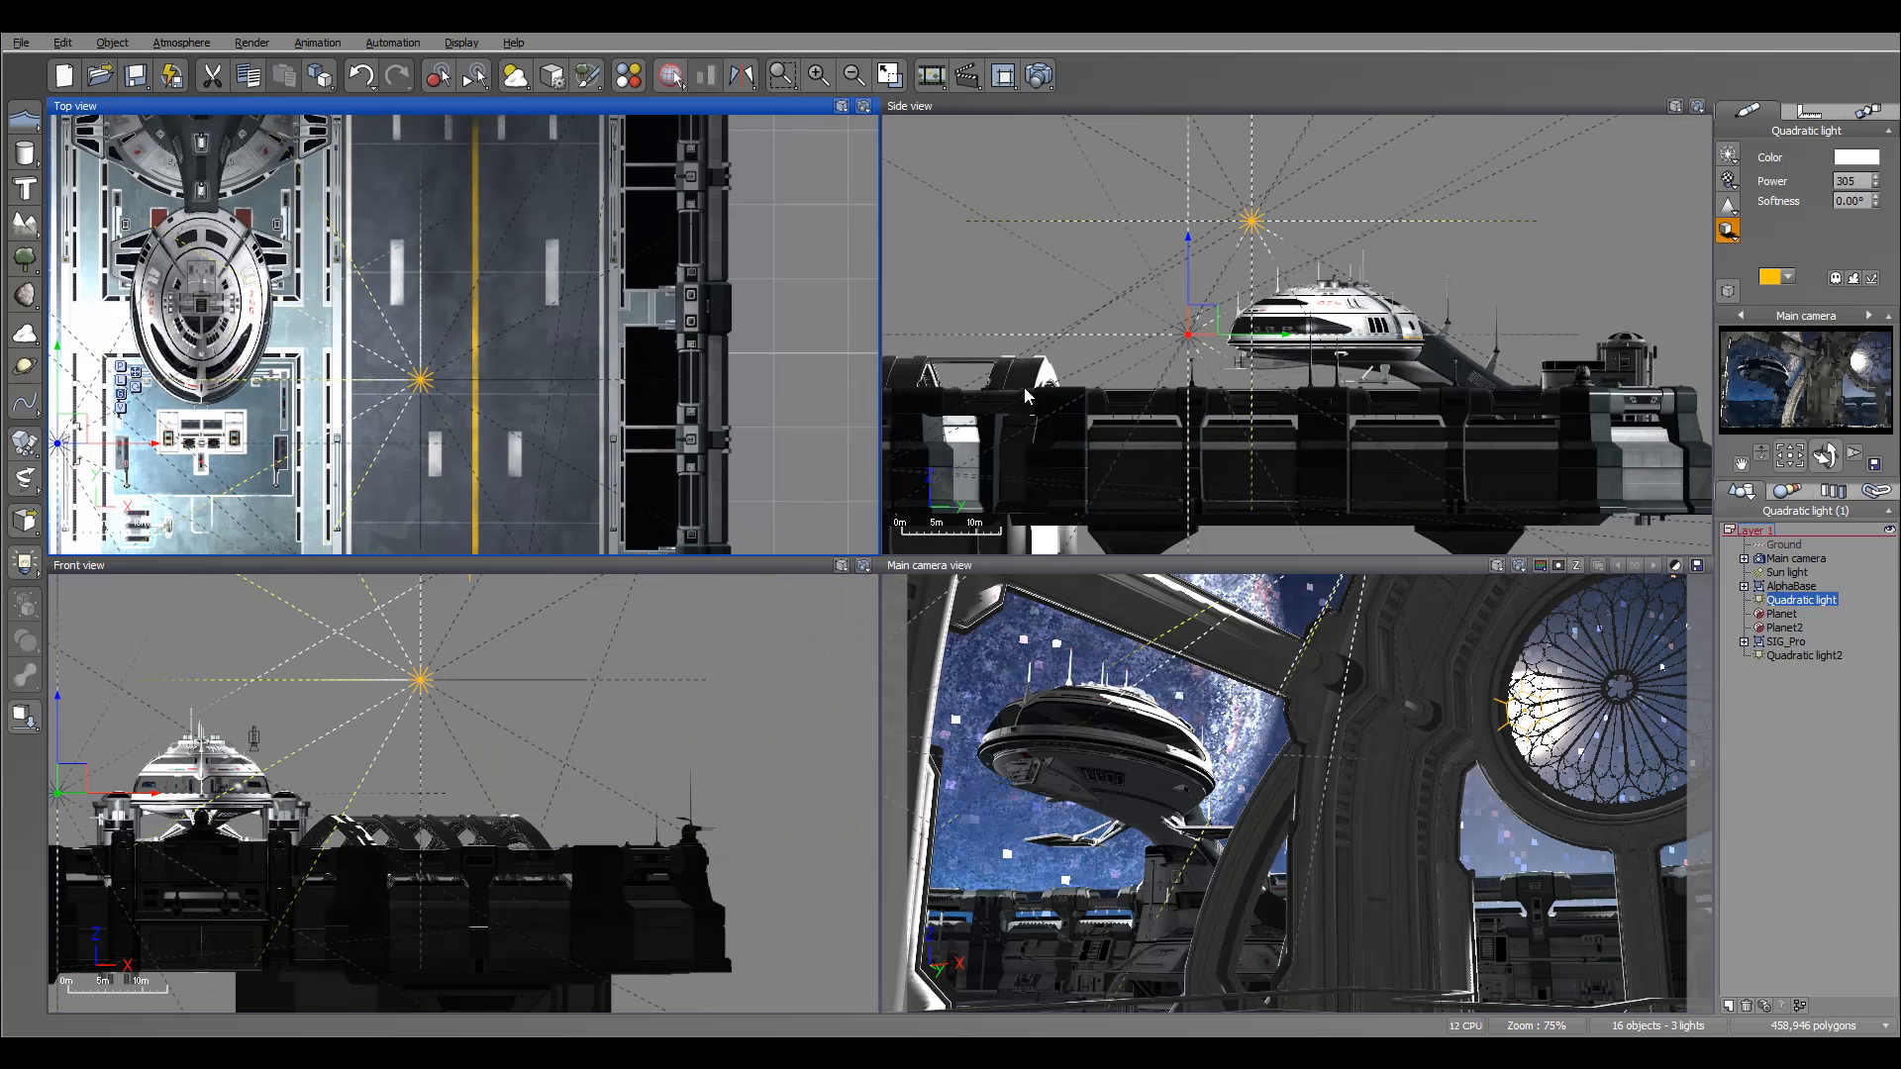
# Render the main camera view at 800x450 to check the lighting, accept the post-render options, and close the render.
pyautogui.click(1050, 77)
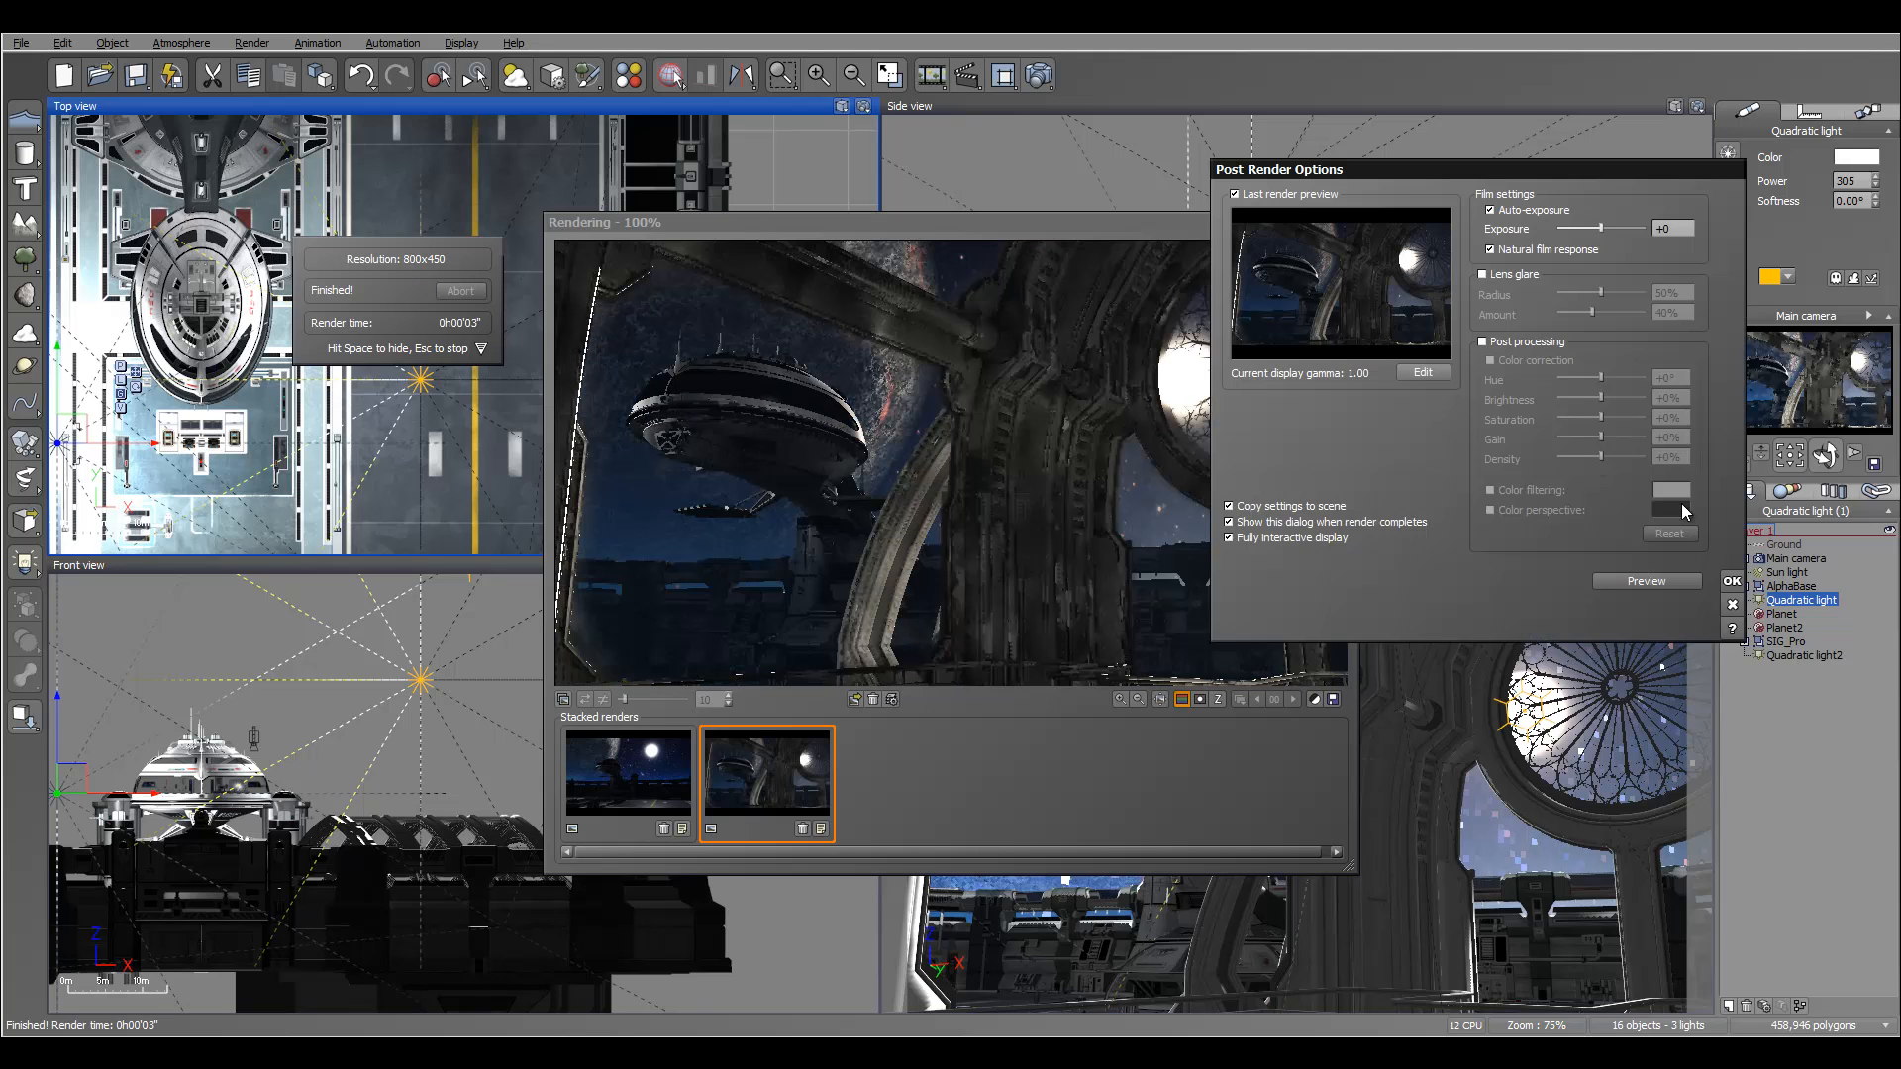
pyautogui.click(1732, 582)
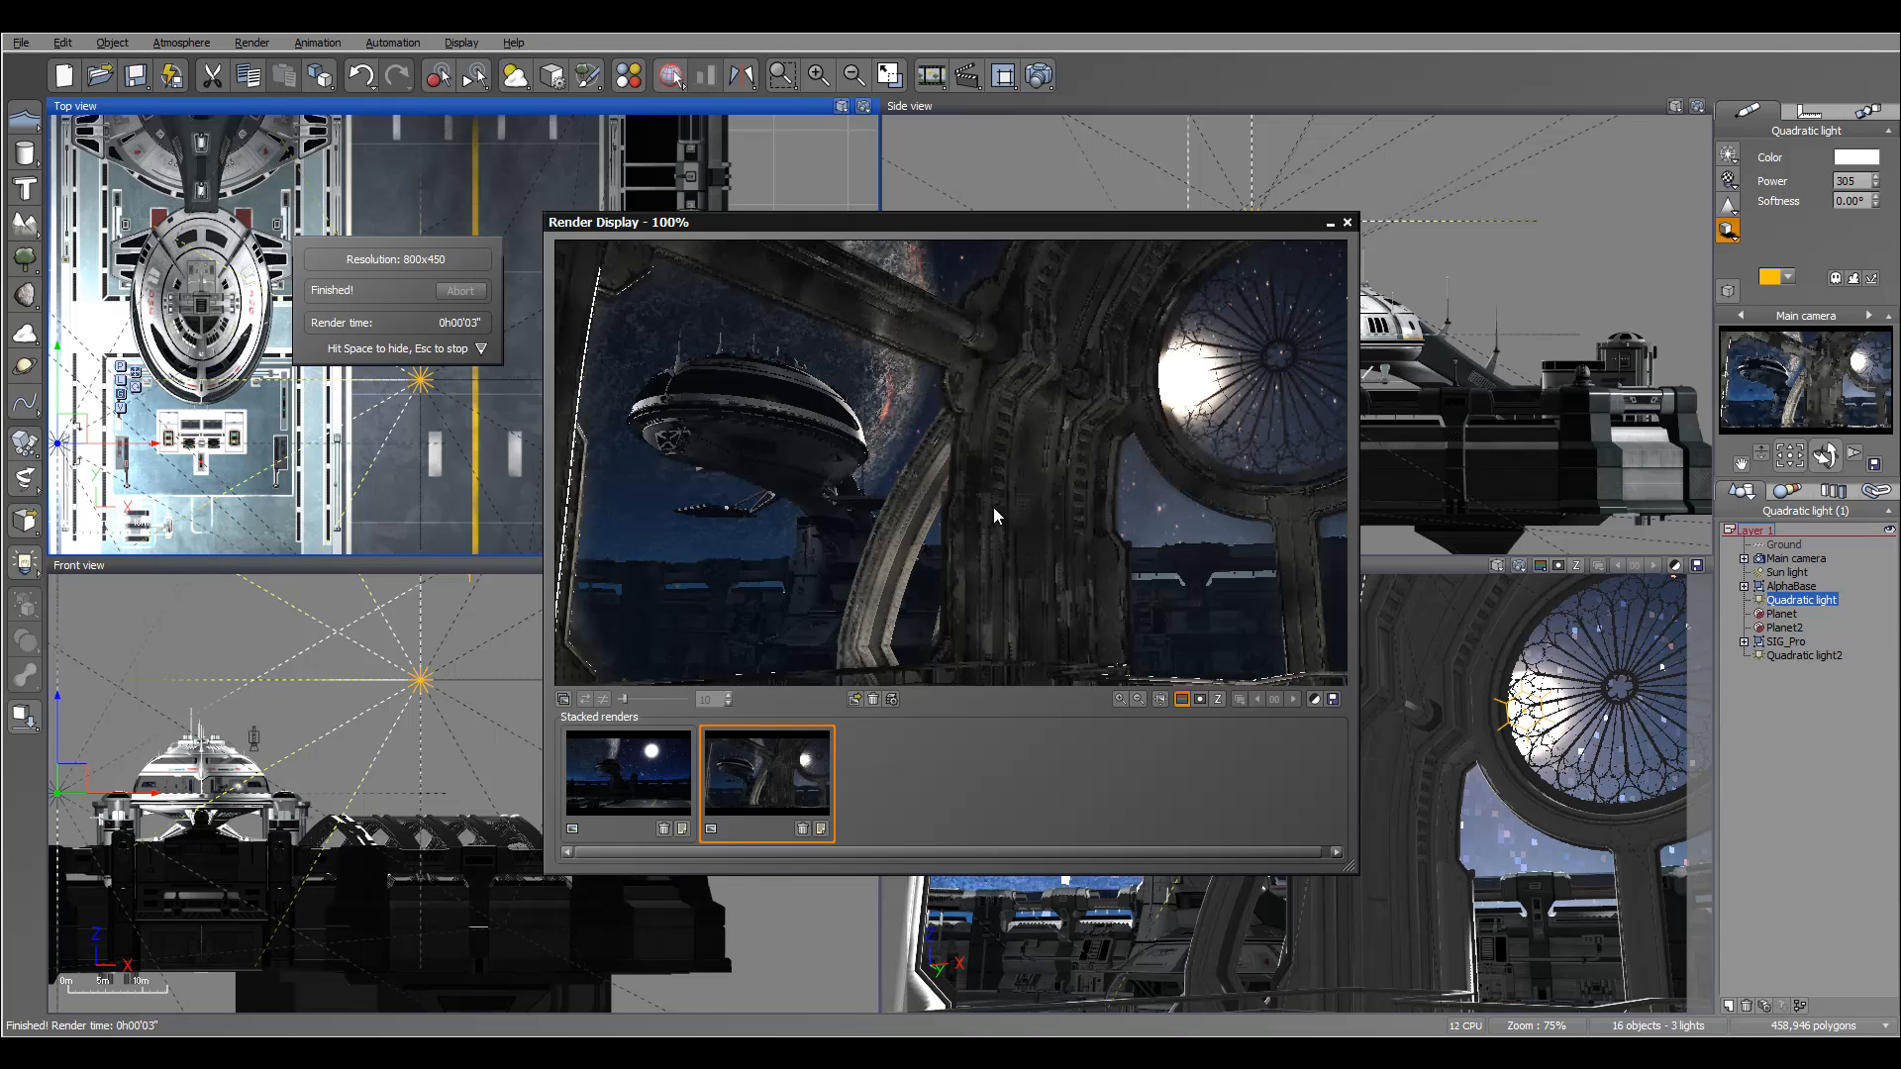
pyautogui.click(1347, 224)
# Add a third quadratic light over the SIG_Pro structure and lower it into the interior.
pyautogui.moveTo(650, 376); pyautogui.dragTo(674, 114, button='right')
pyautogui.moveTo(709, 367); pyautogui.dragTo(770, 157, button='right')
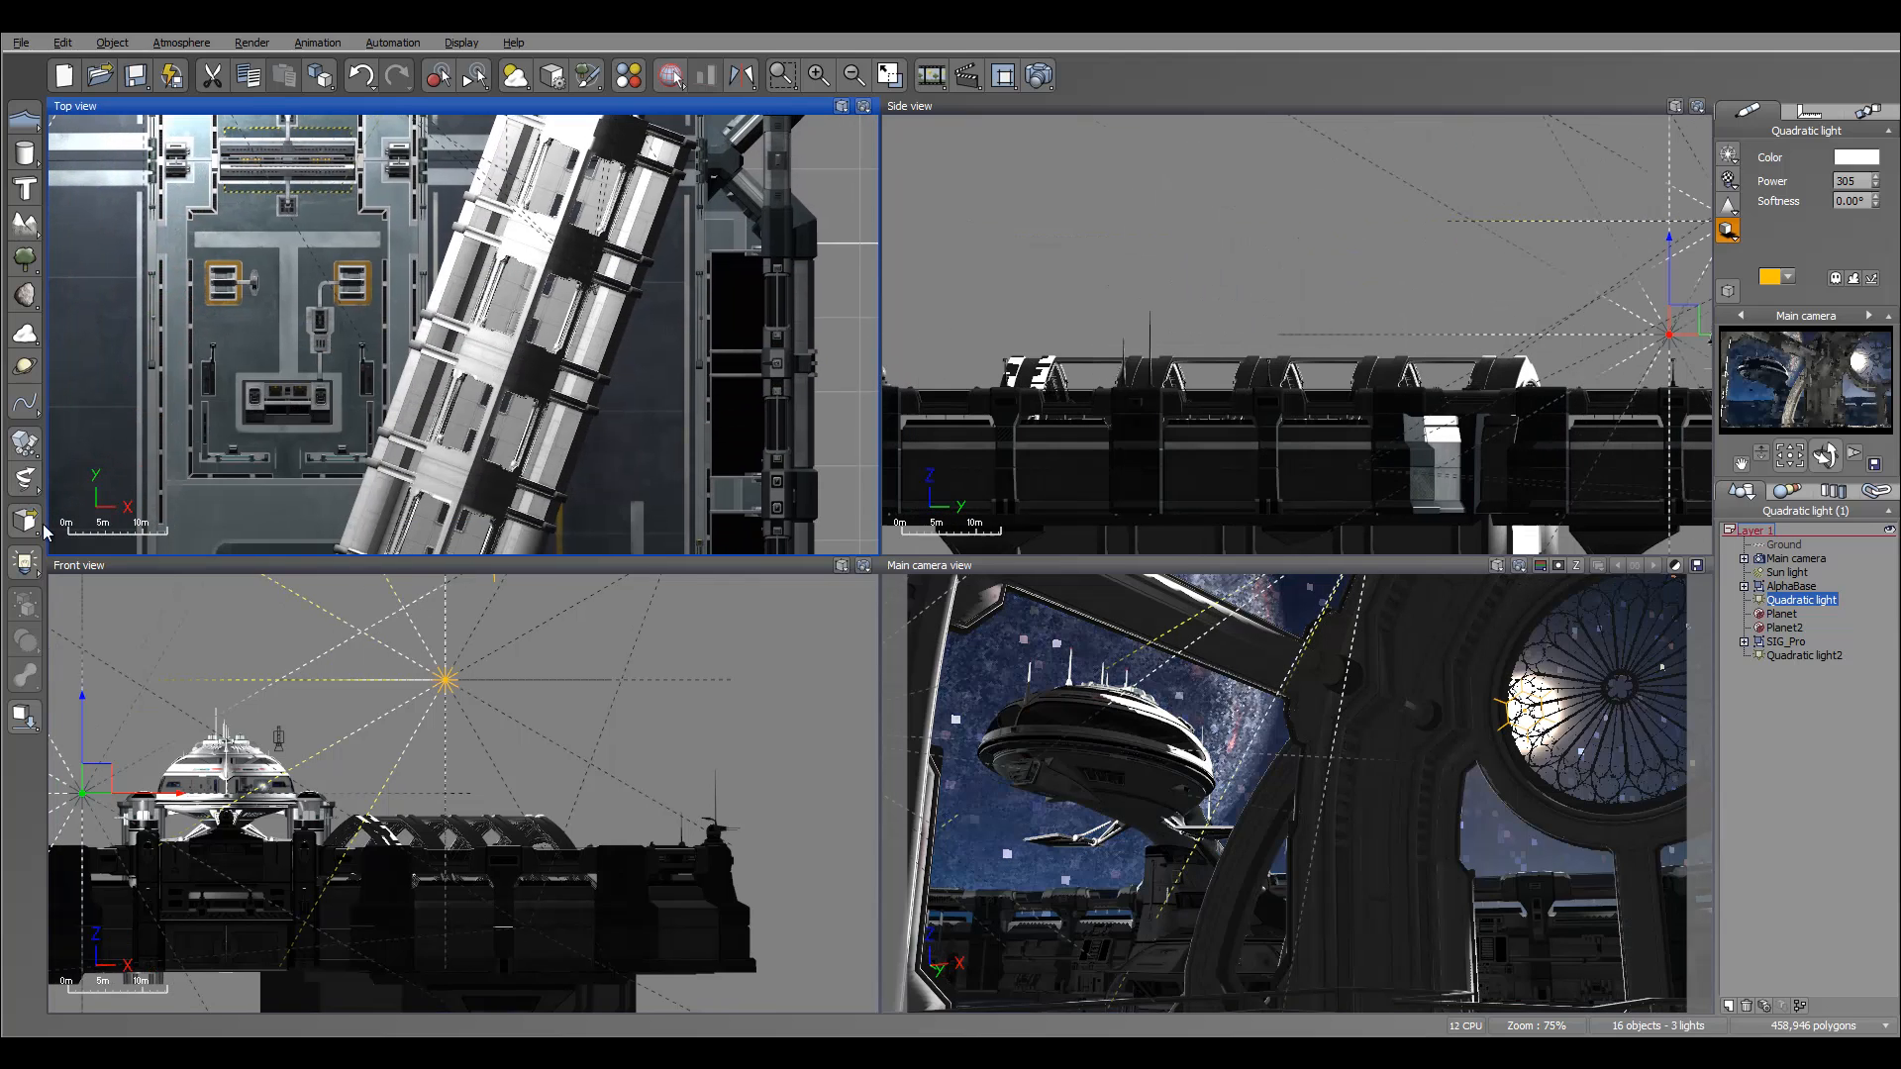
pyautogui.click(24, 562)
pyautogui.moveTo(487, 324); pyautogui.dragTo(577, 321)
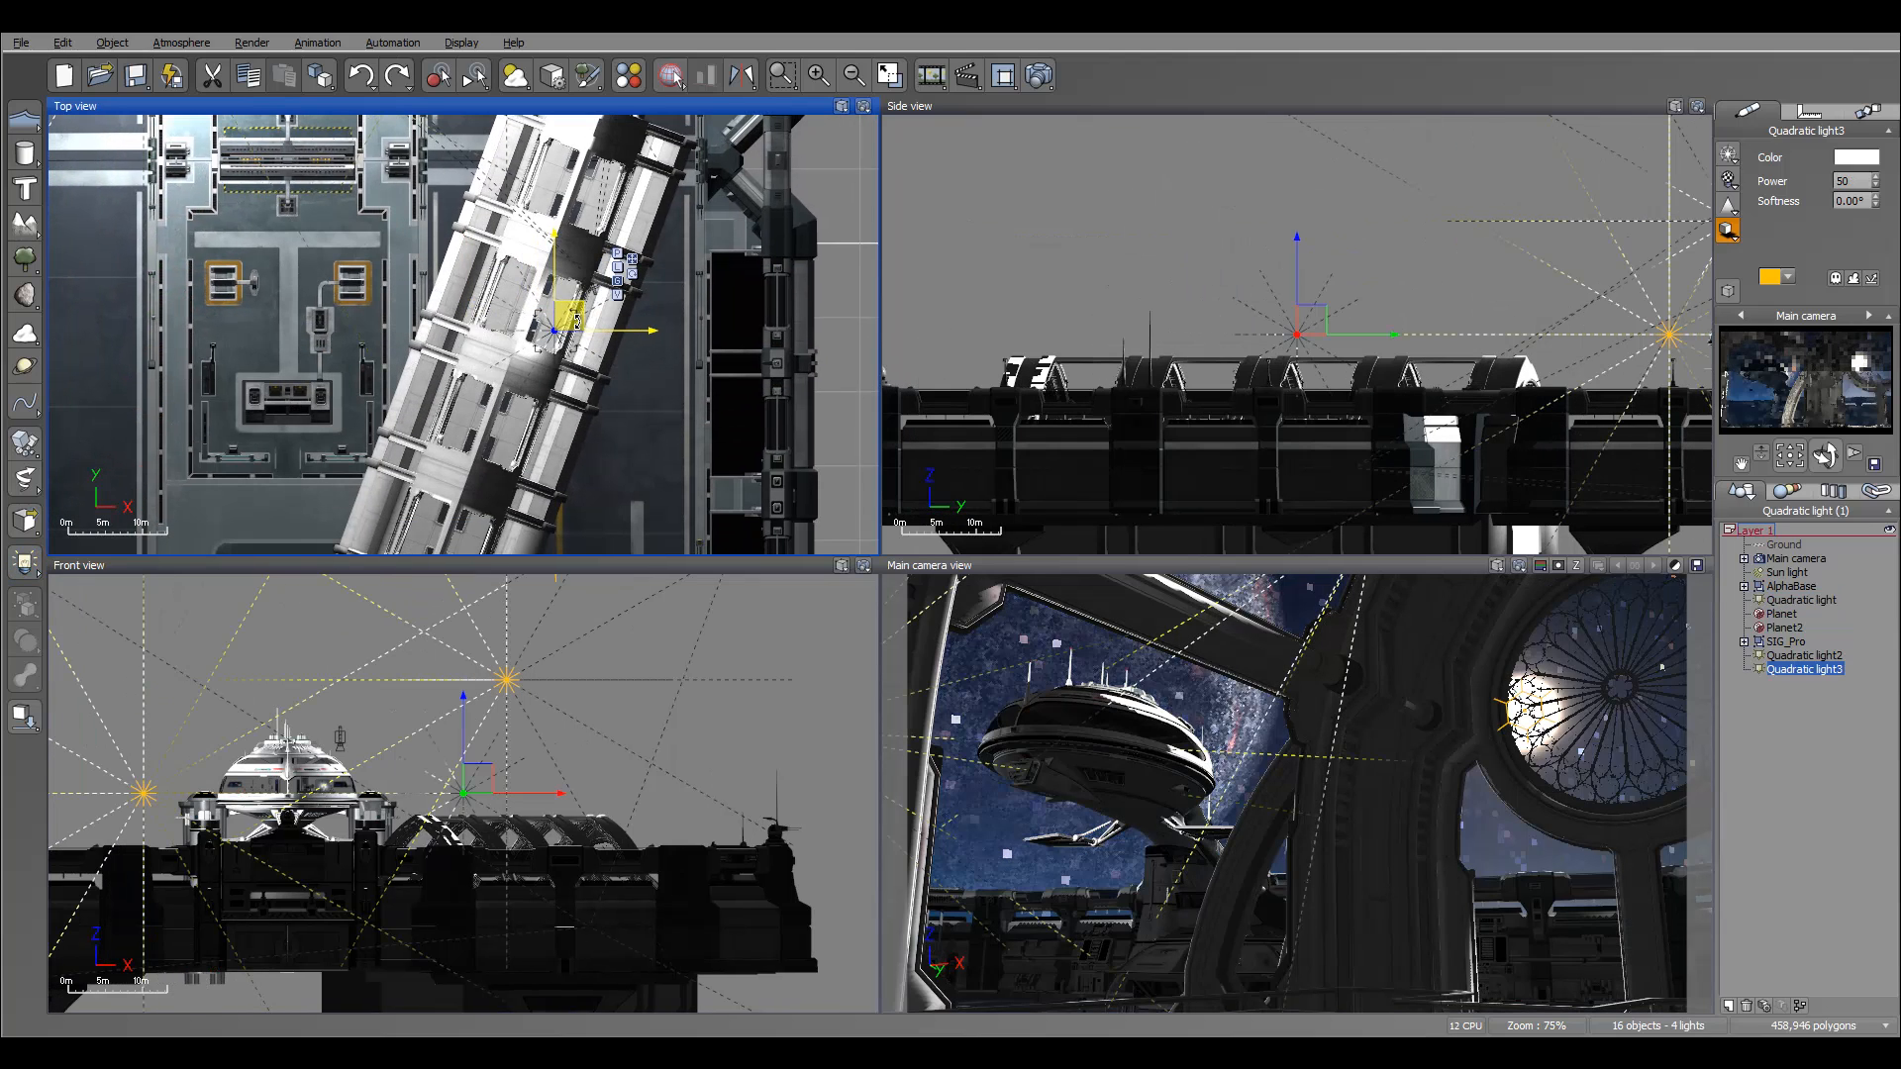
pyautogui.moveTo(1285, 333); pyautogui.dragTo(1283, 424)
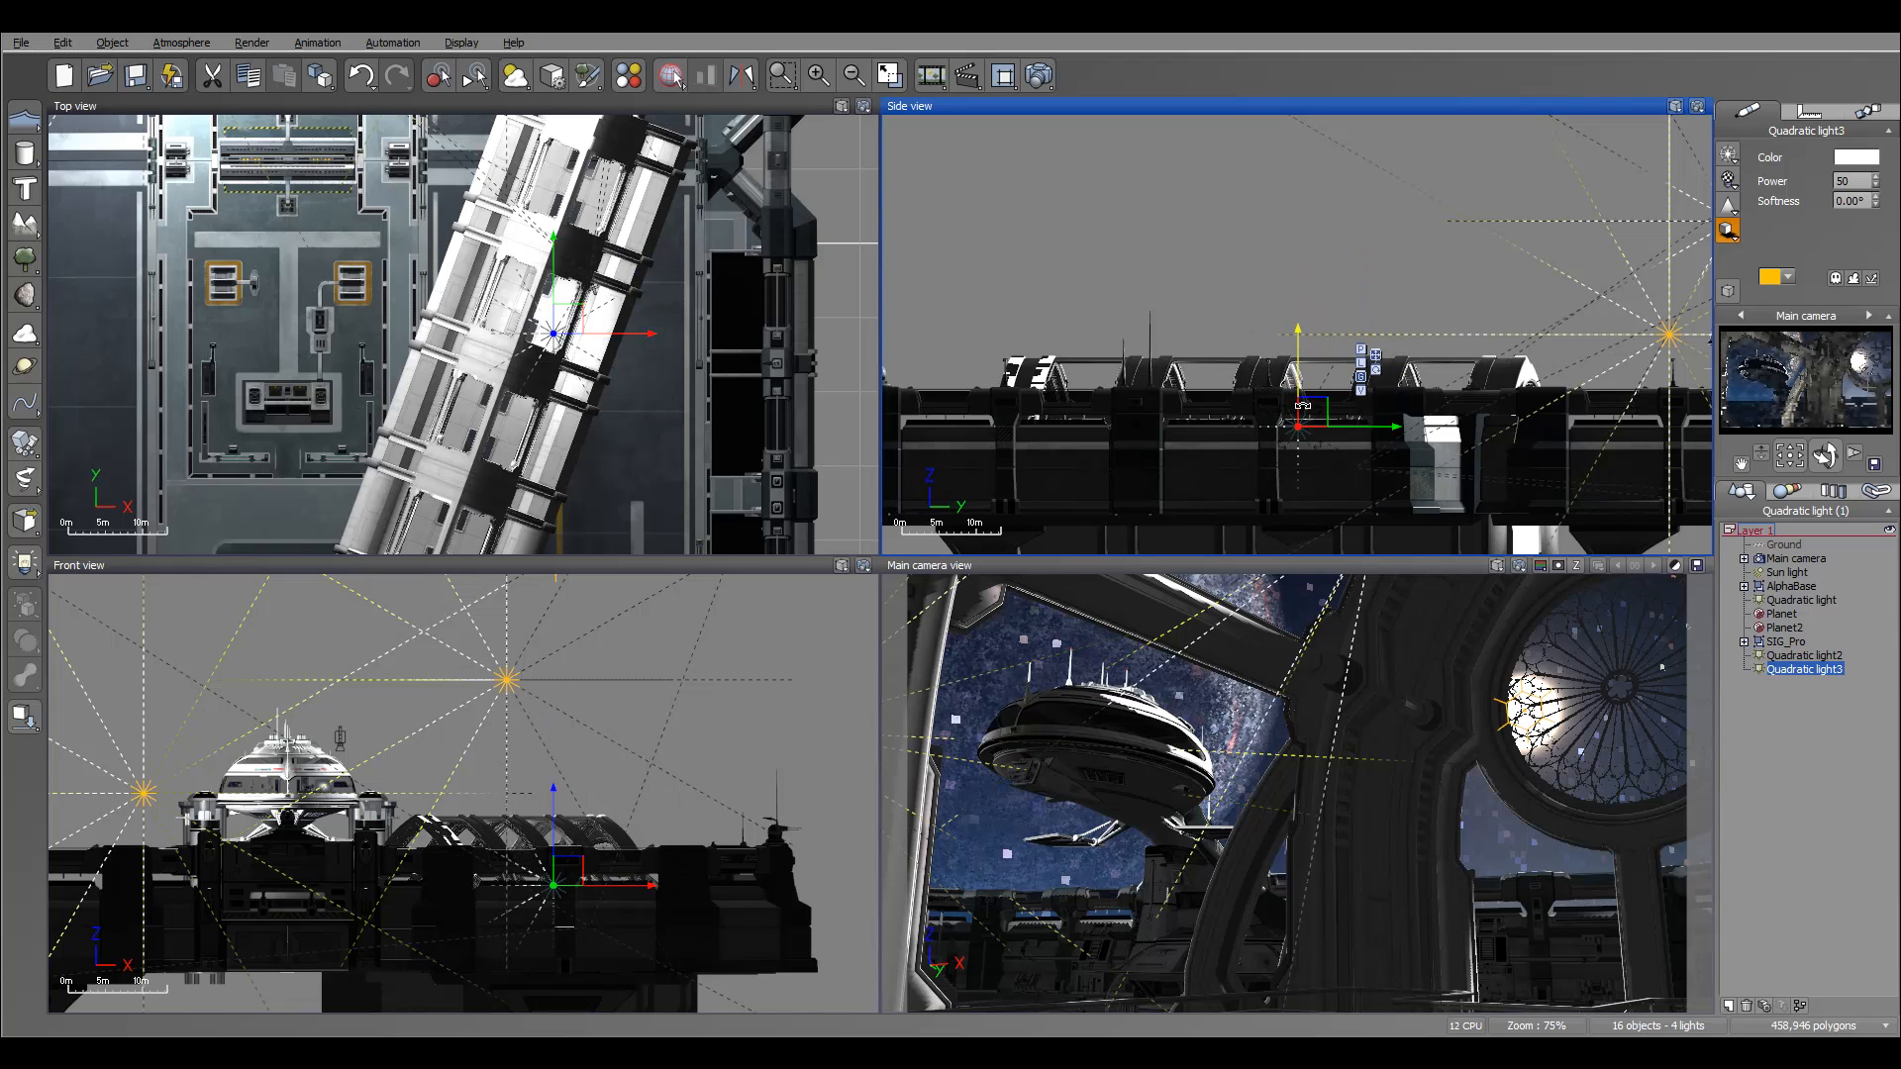
# Move the third quadratic light along the SIG_Pro structure toward its tower-facing end and lower it slightly.
pyautogui.moveTo(1310, 407); pyautogui.dragTo(1417, 406)
pyautogui.moveTo(565, 217)
pyautogui.mouseDown()
pyautogui.moveTo(606, 195)
pyautogui.moveTo(593, 202)
pyautogui.mouseUp()
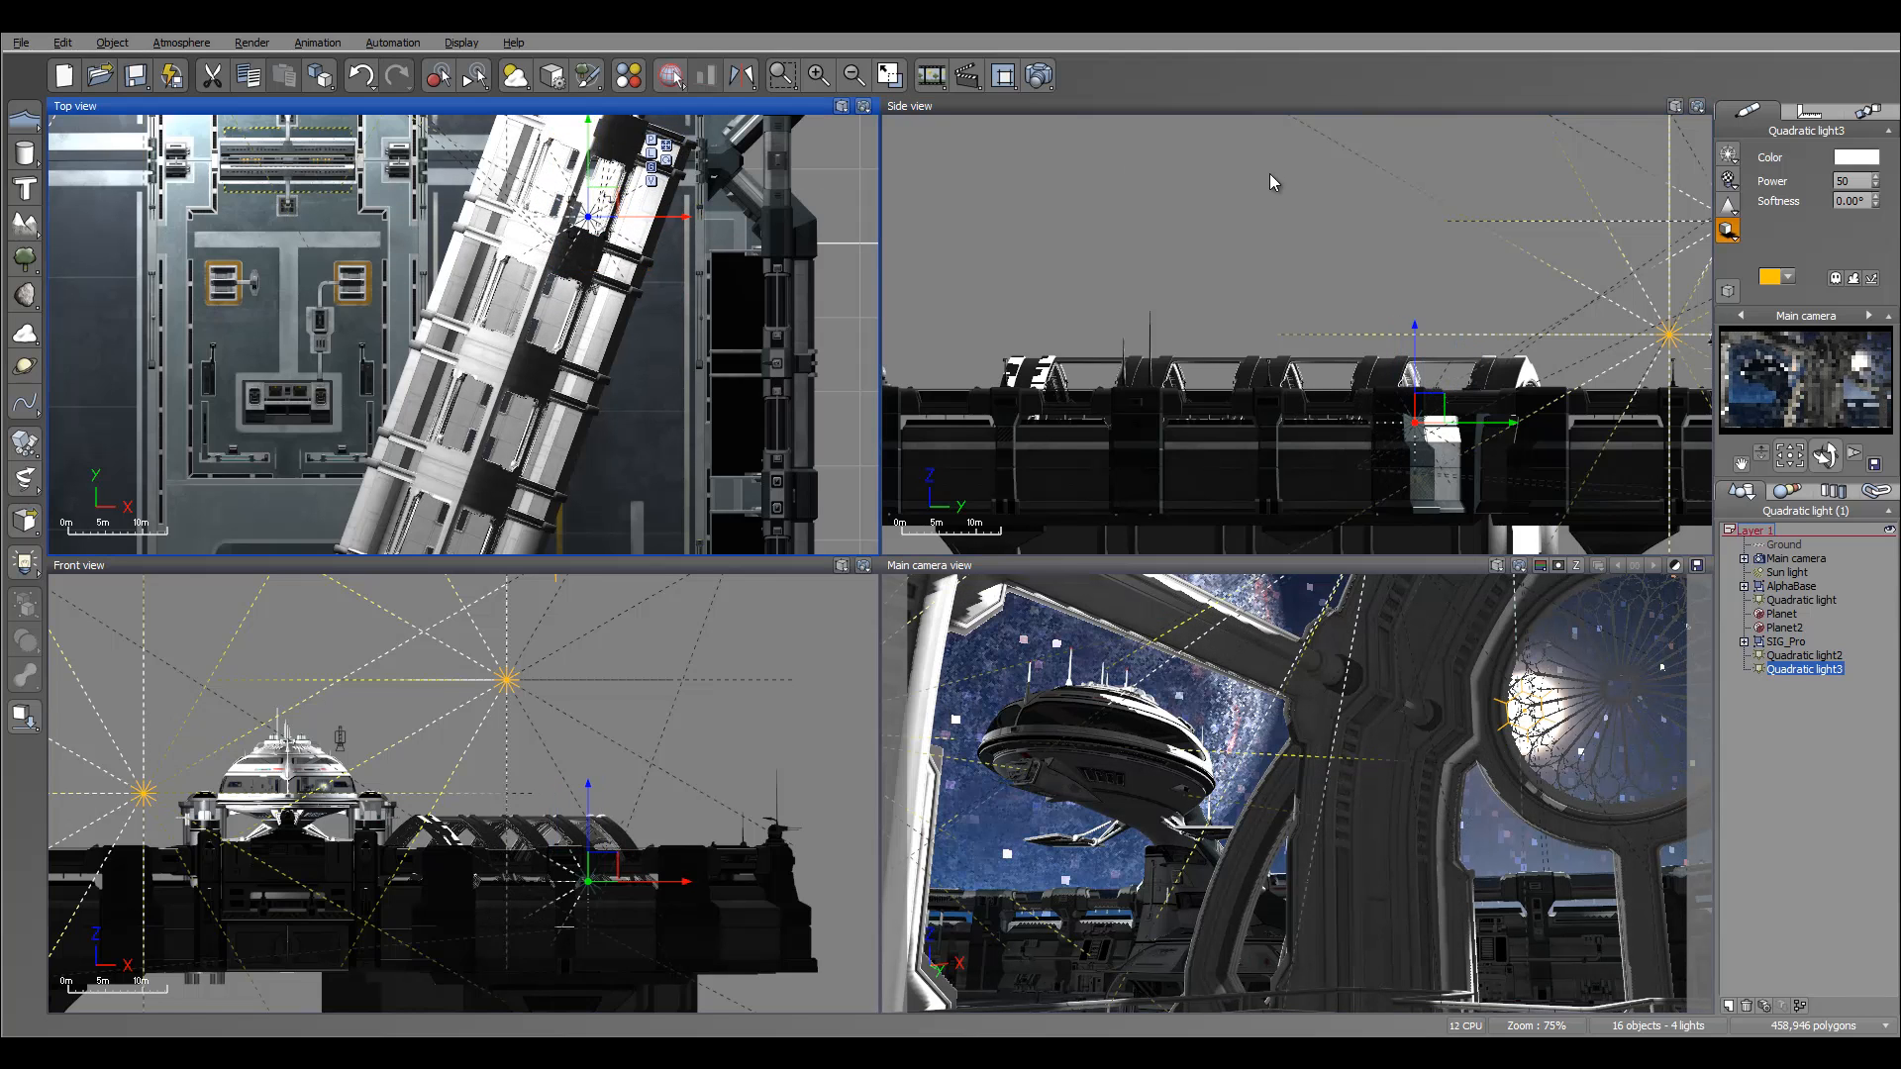
pyautogui.moveTo(1313, 234); pyautogui.dragTo(1218, 174, button='right')
pyautogui.moveTo(1326, 341); pyautogui.dragTo(1327, 352)
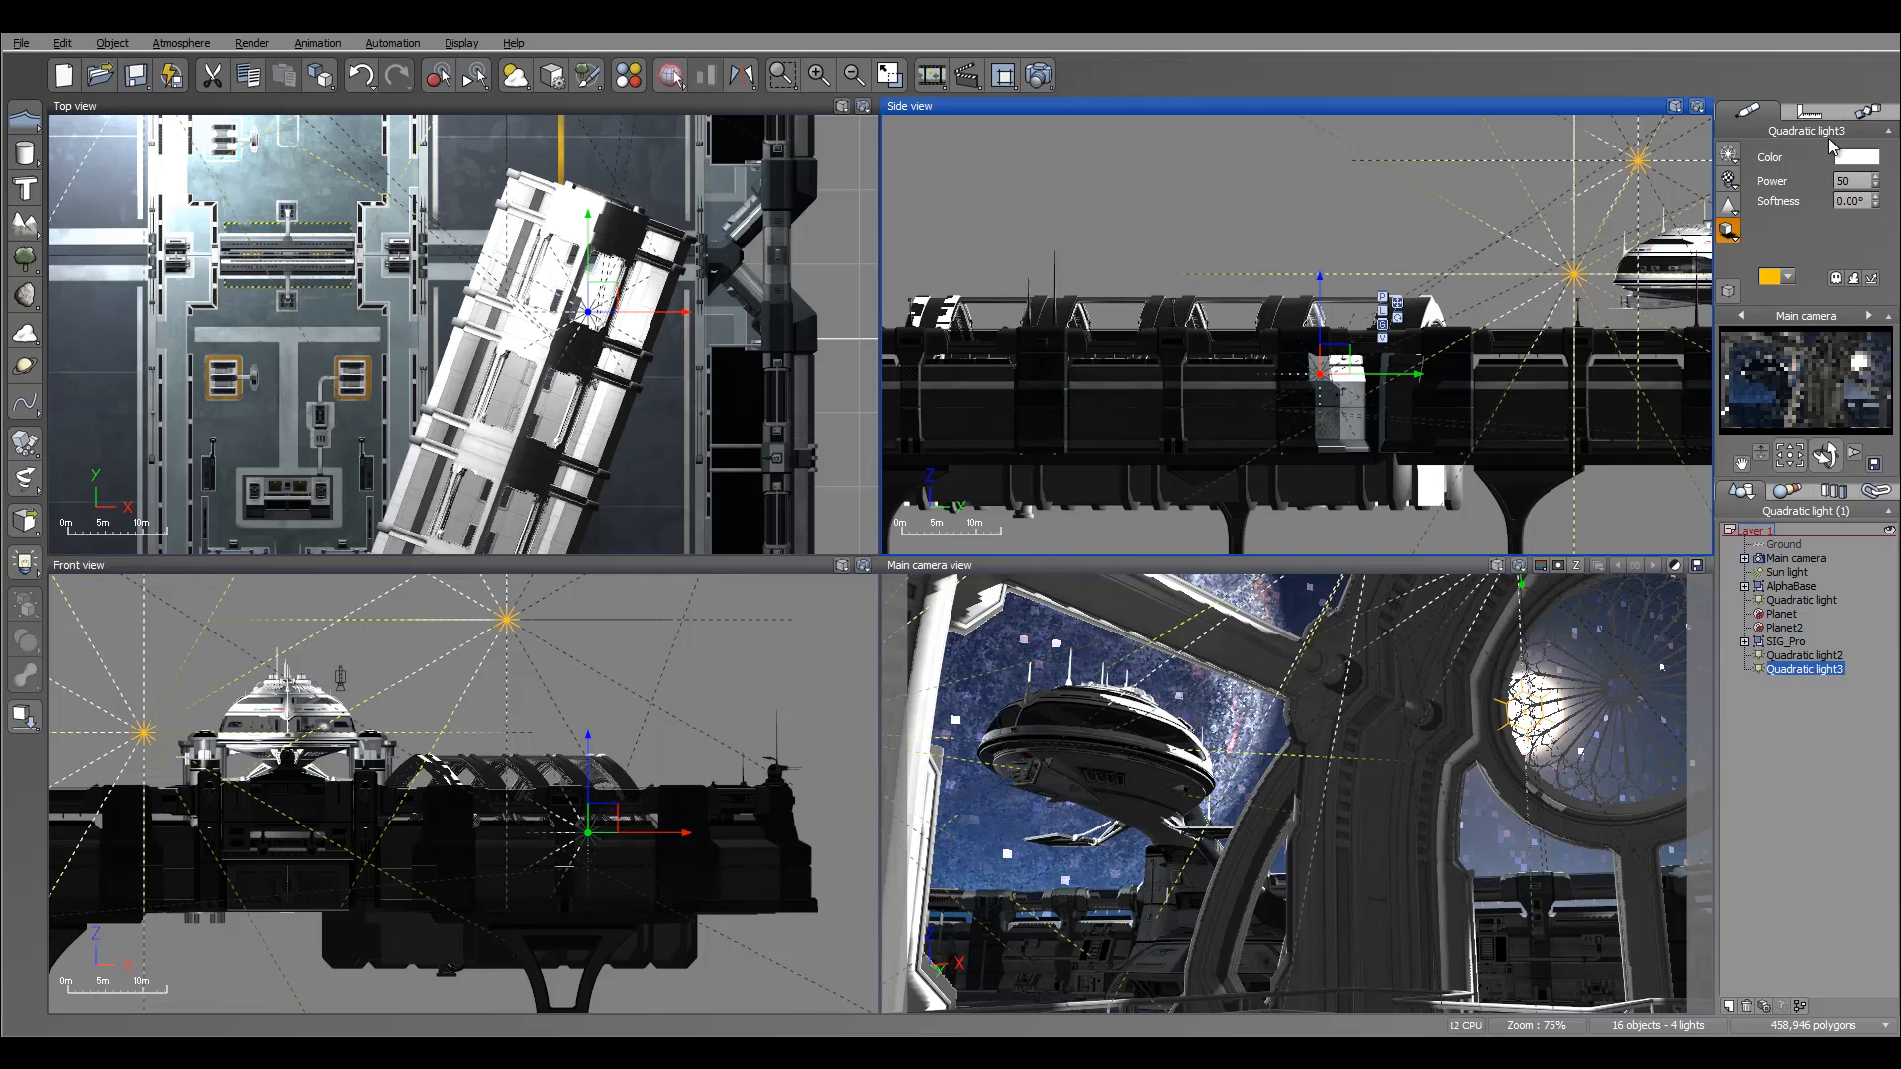
# Set the third quadratic light's color to a pale warm orange with RGB 254, 240, 223.
pyautogui.click(1856, 159)
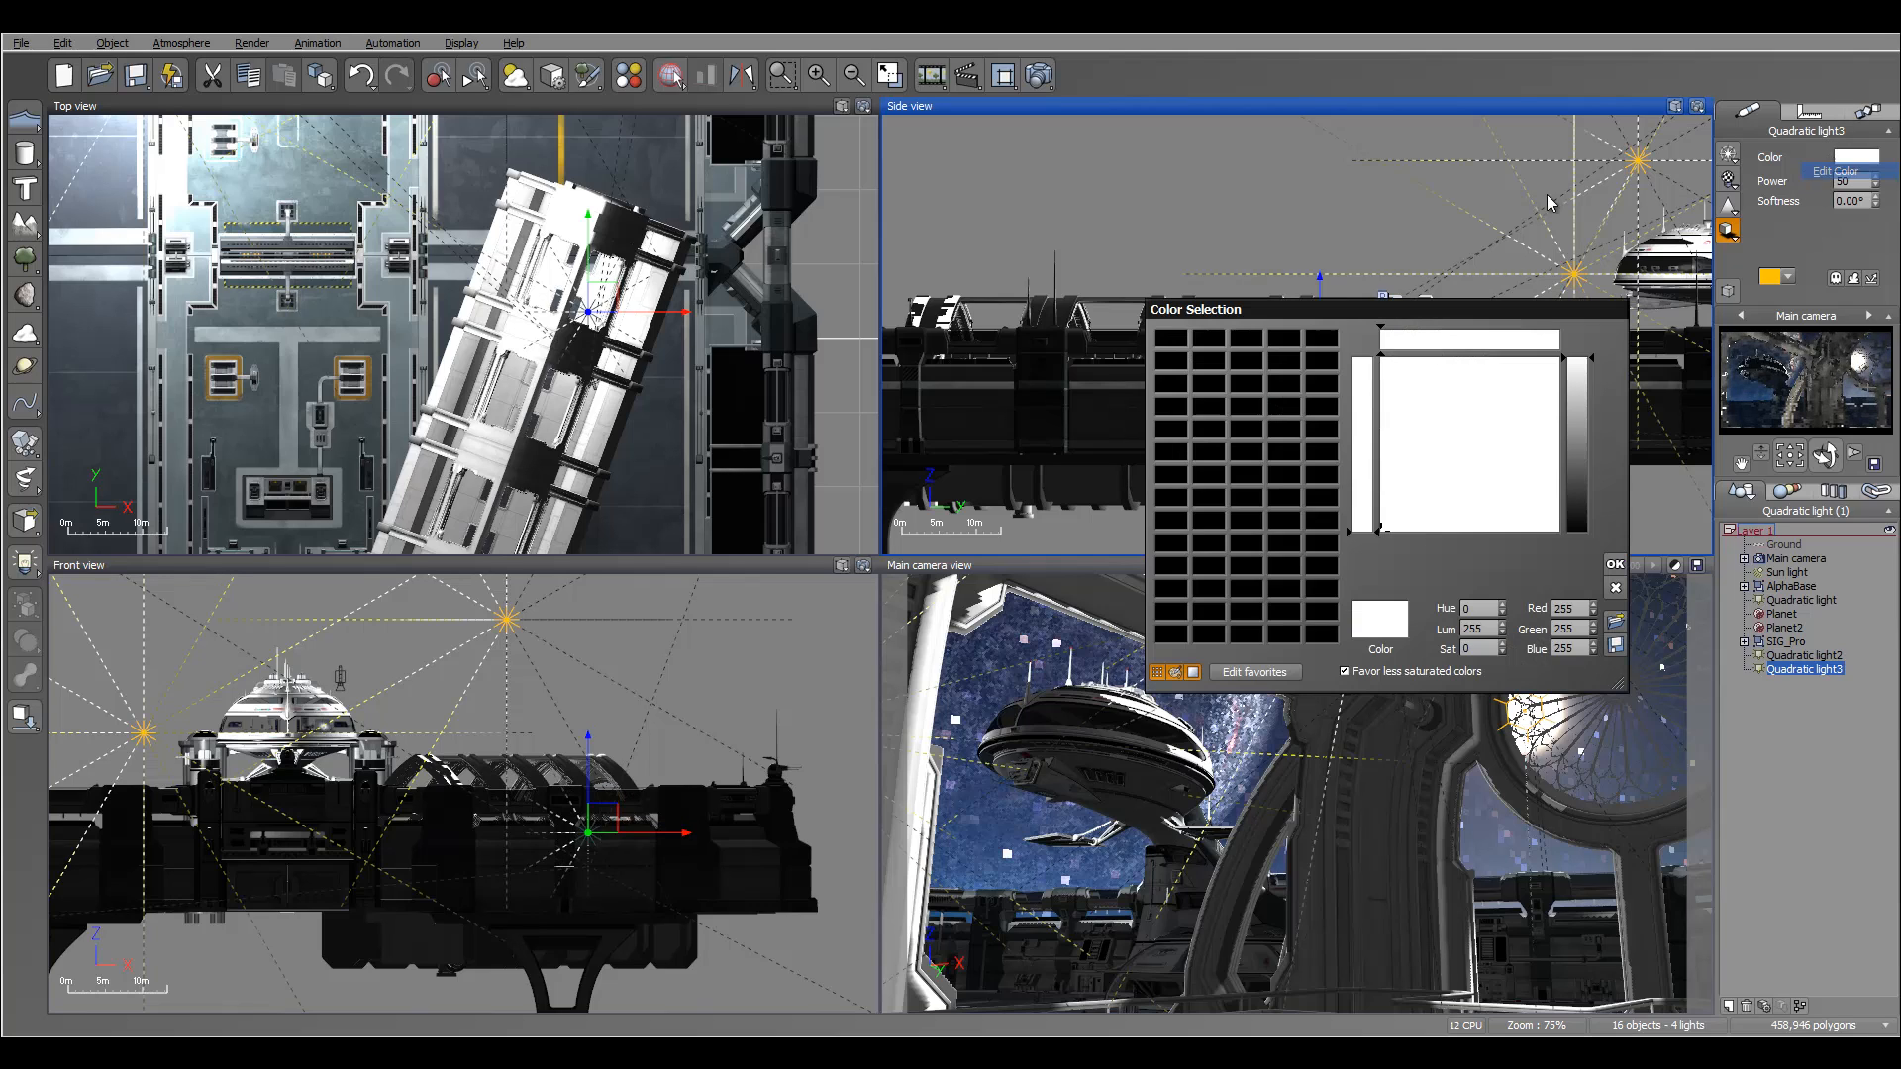
pyautogui.moveTo(1393, 357); pyautogui.dragTo(1389, 357)
pyautogui.moveTo(1577, 366); pyautogui.dragTo(1577, 368)
pyautogui.click(1396, 361)
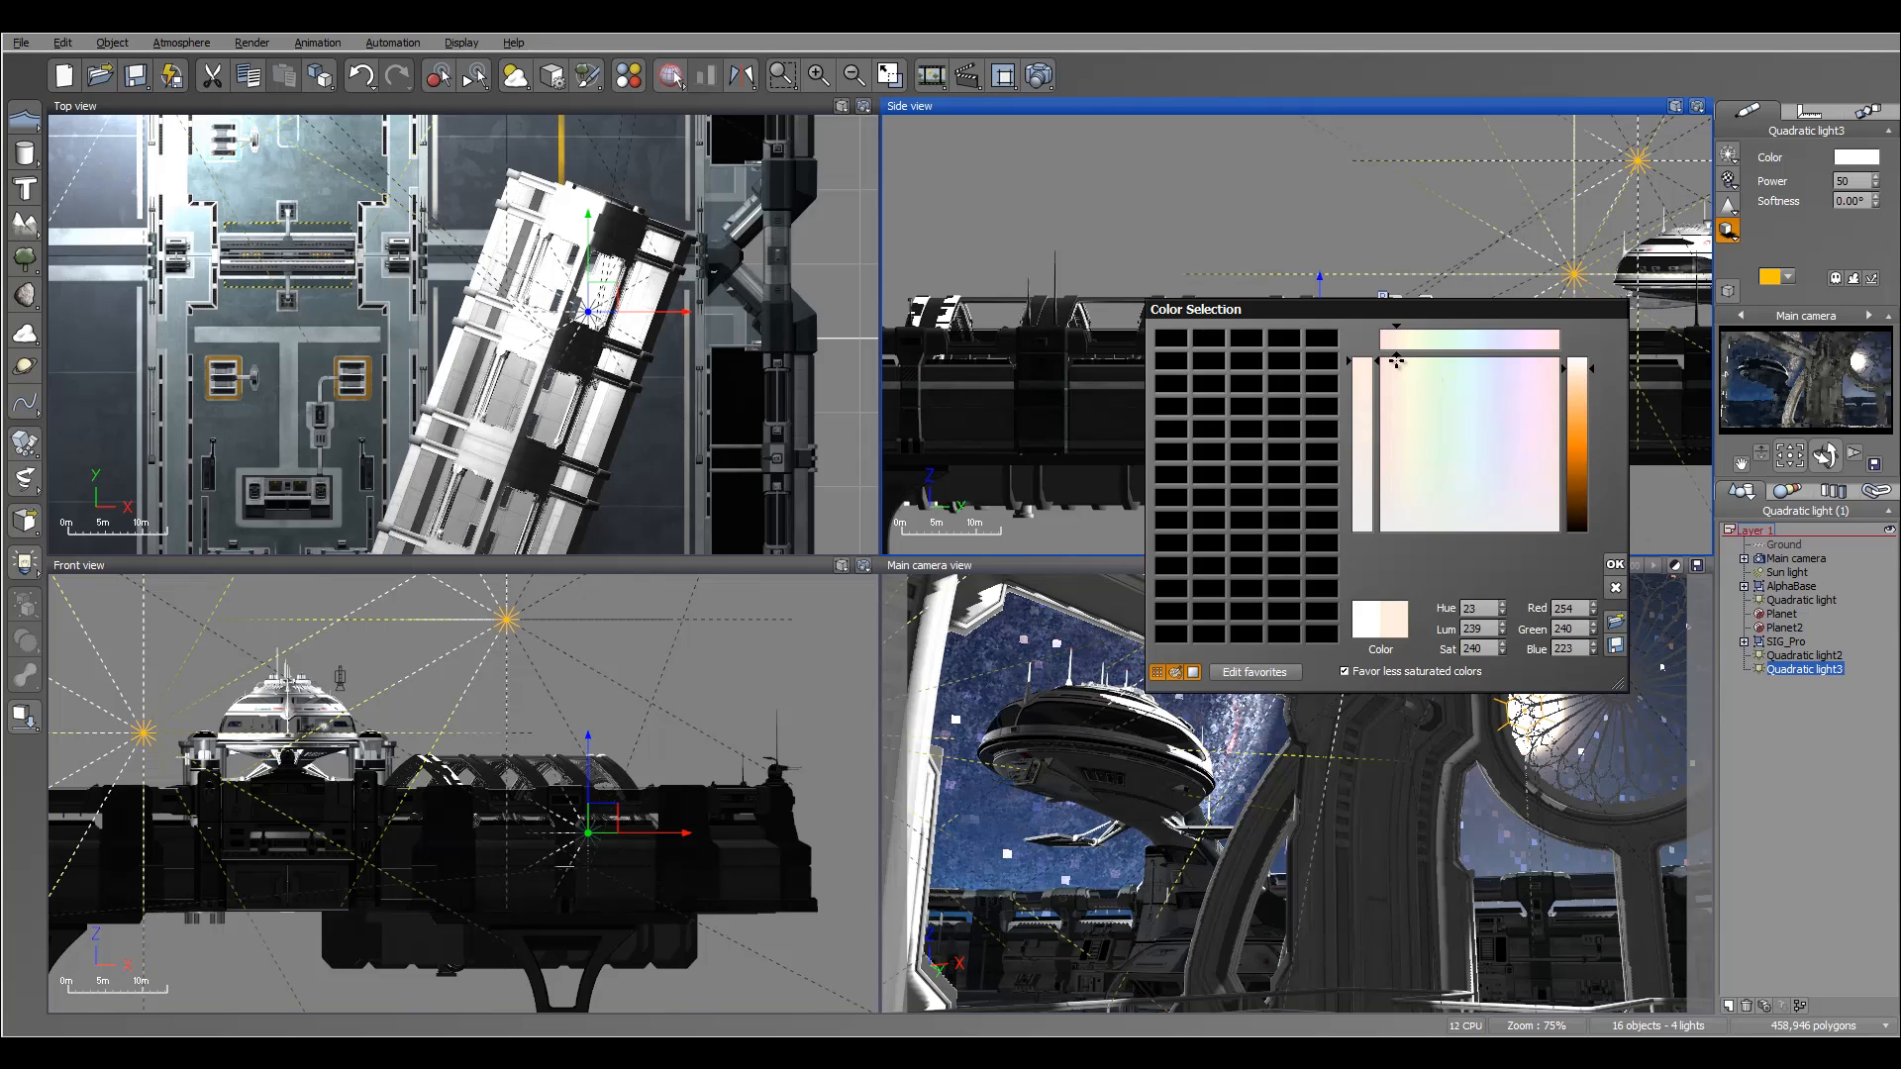
pyautogui.click(1615, 564)
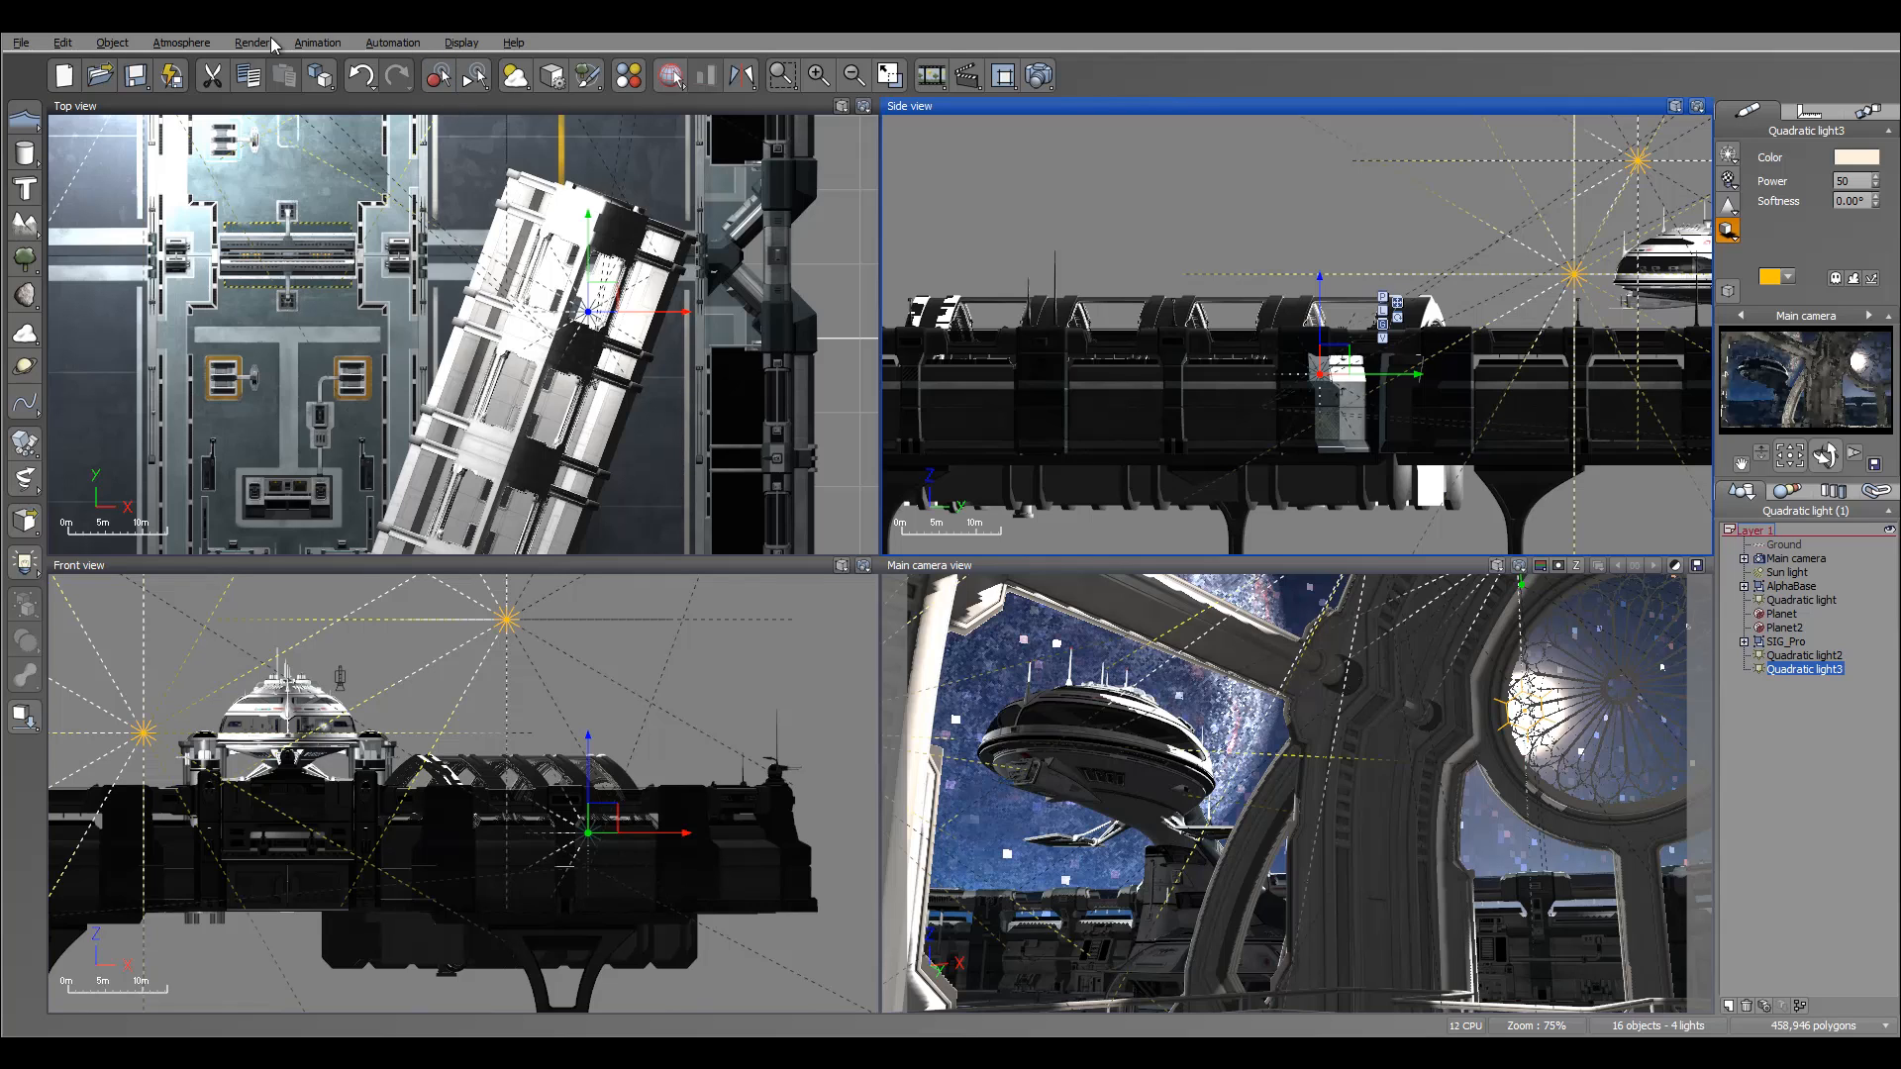
# Set the atmosphere's sun size to 0% and its corona size to 38%.
pyautogui.click(182, 42)
pyautogui.click(212, 169)
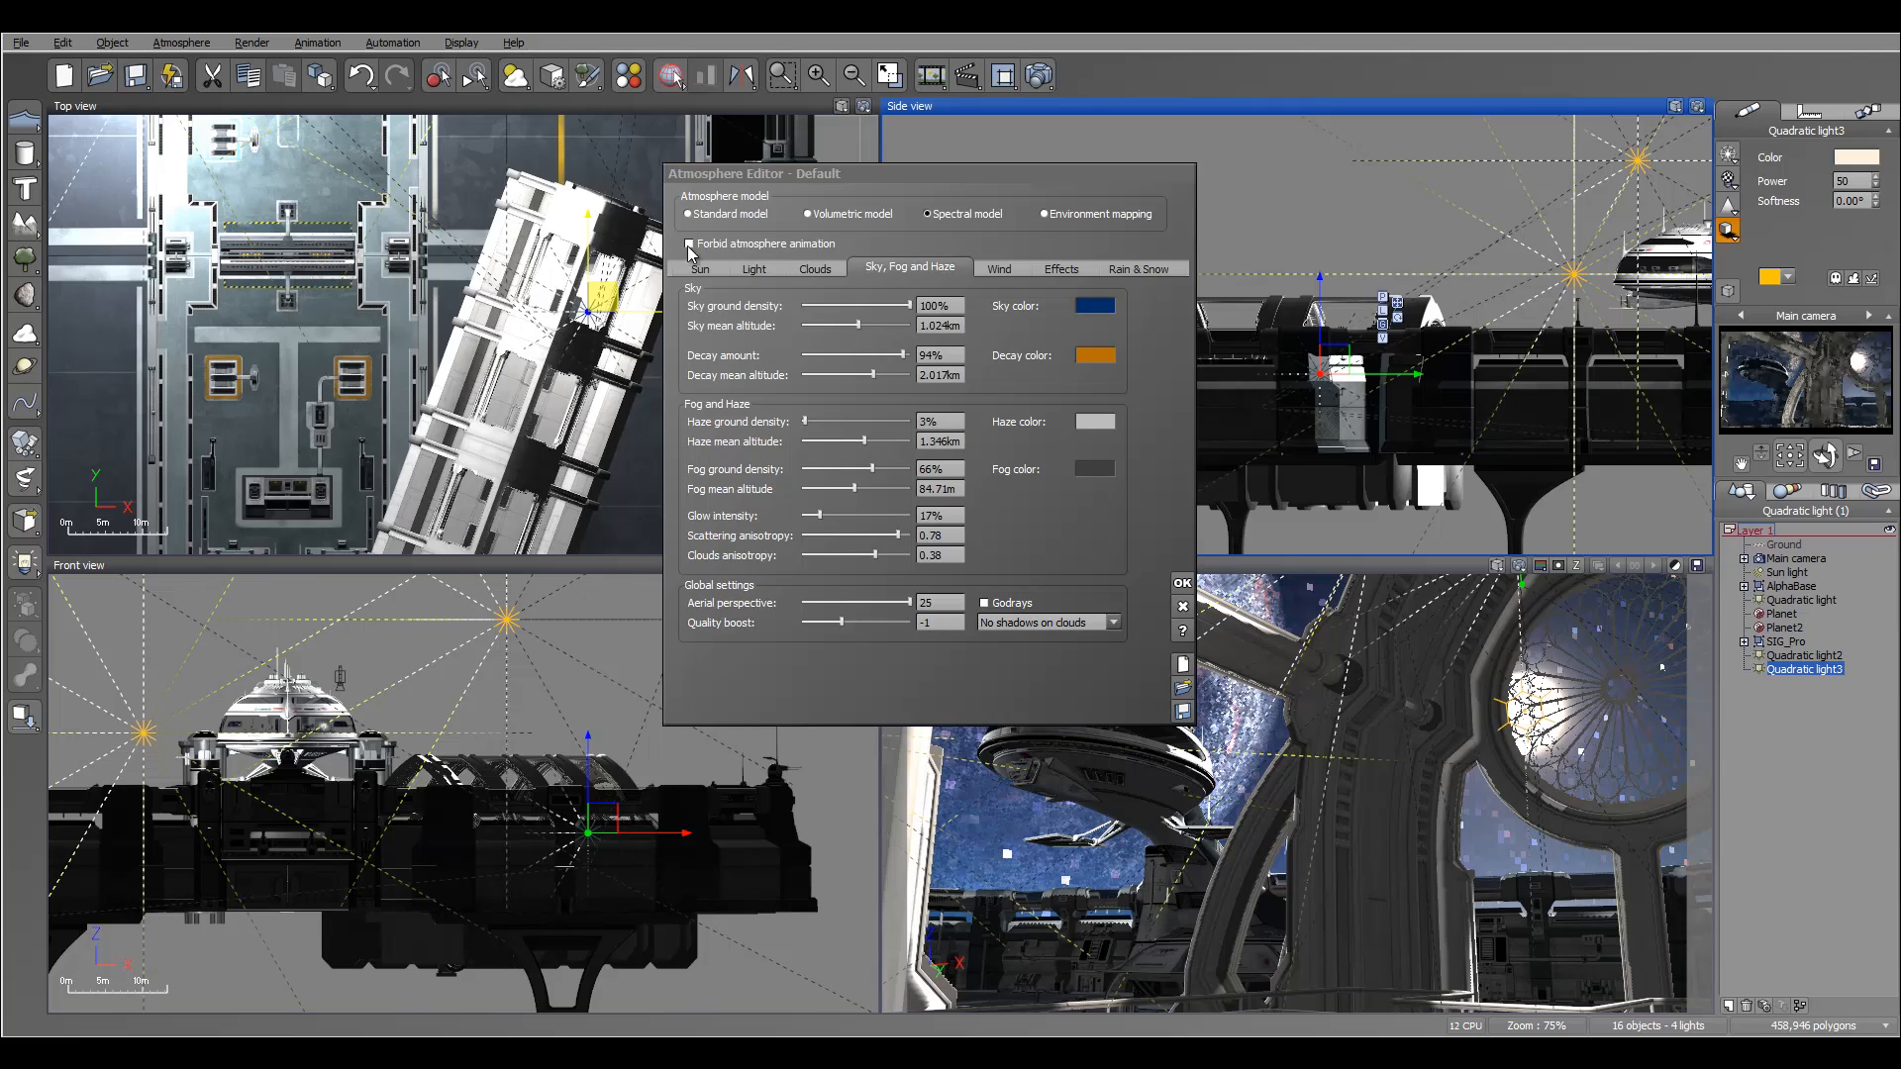
pyautogui.click(700, 268)
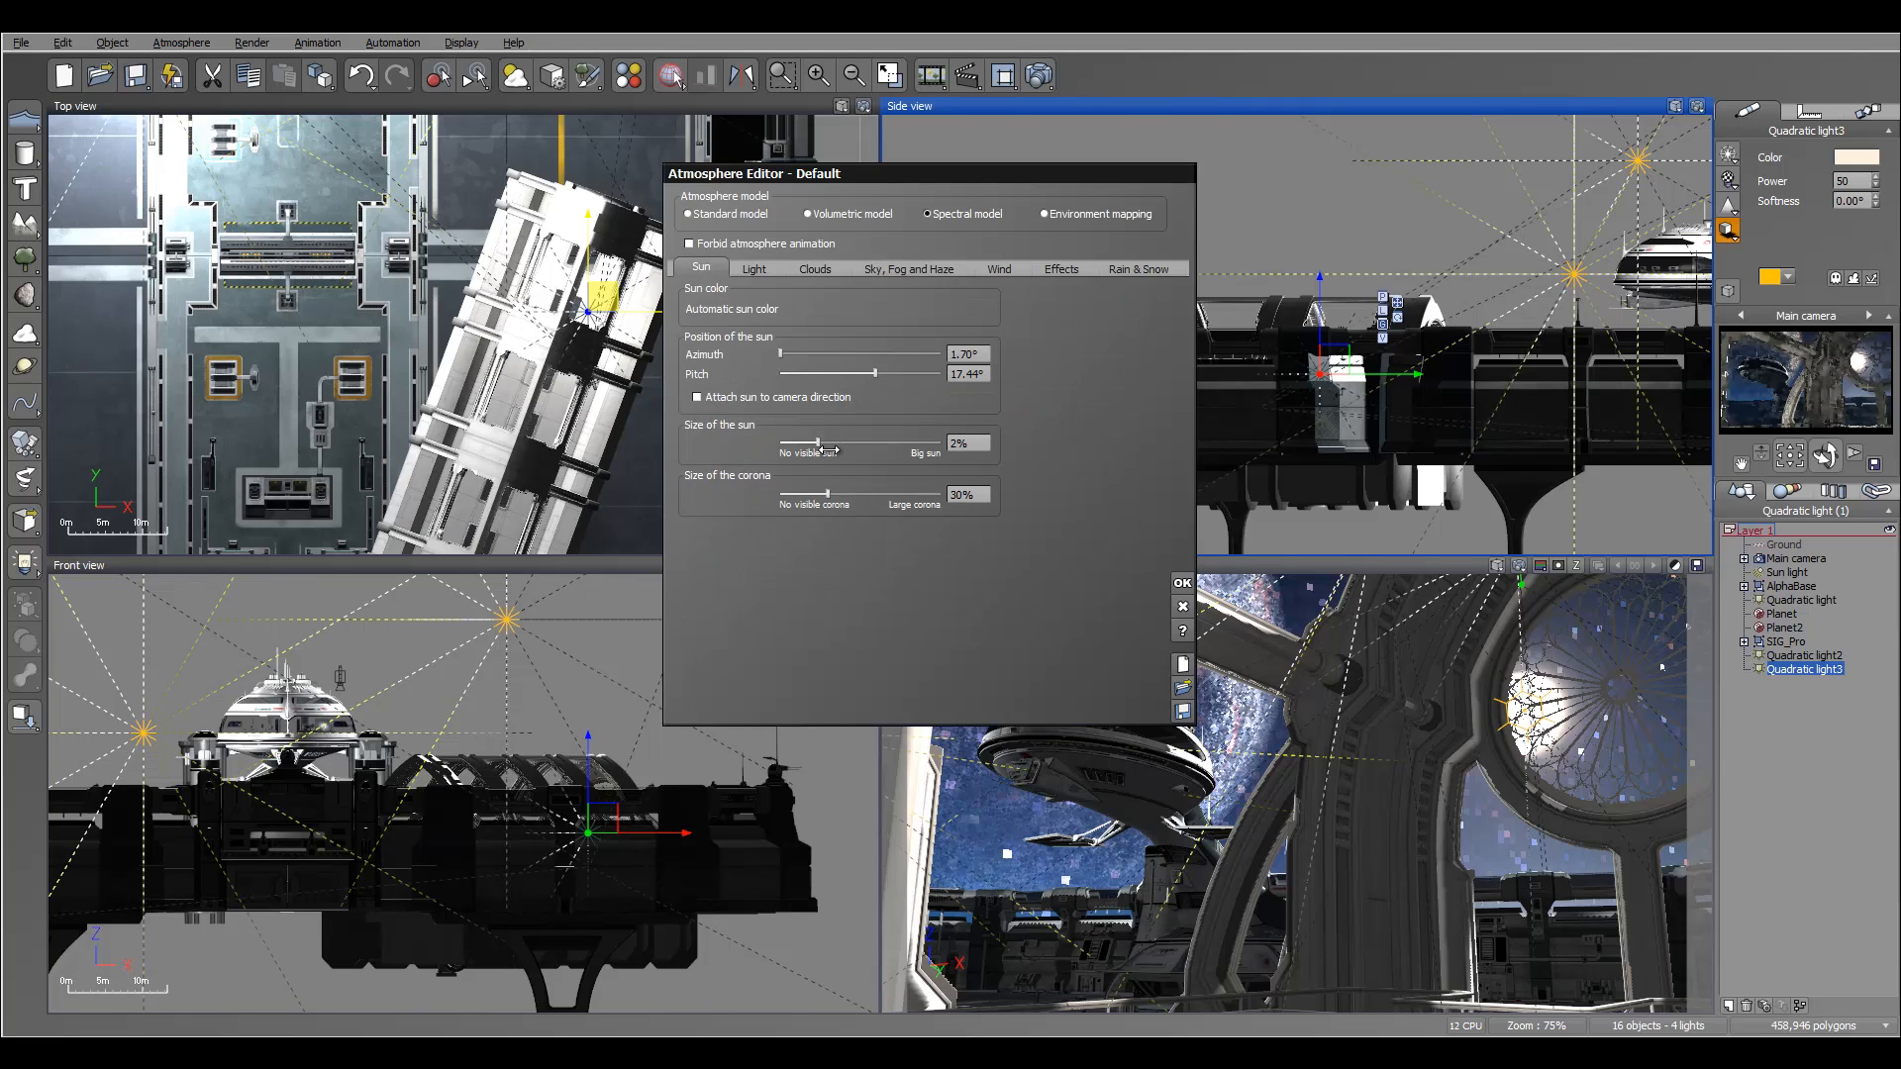
pyautogui.moveTo(828, 451); pyautogui.dragTo(780, 447)
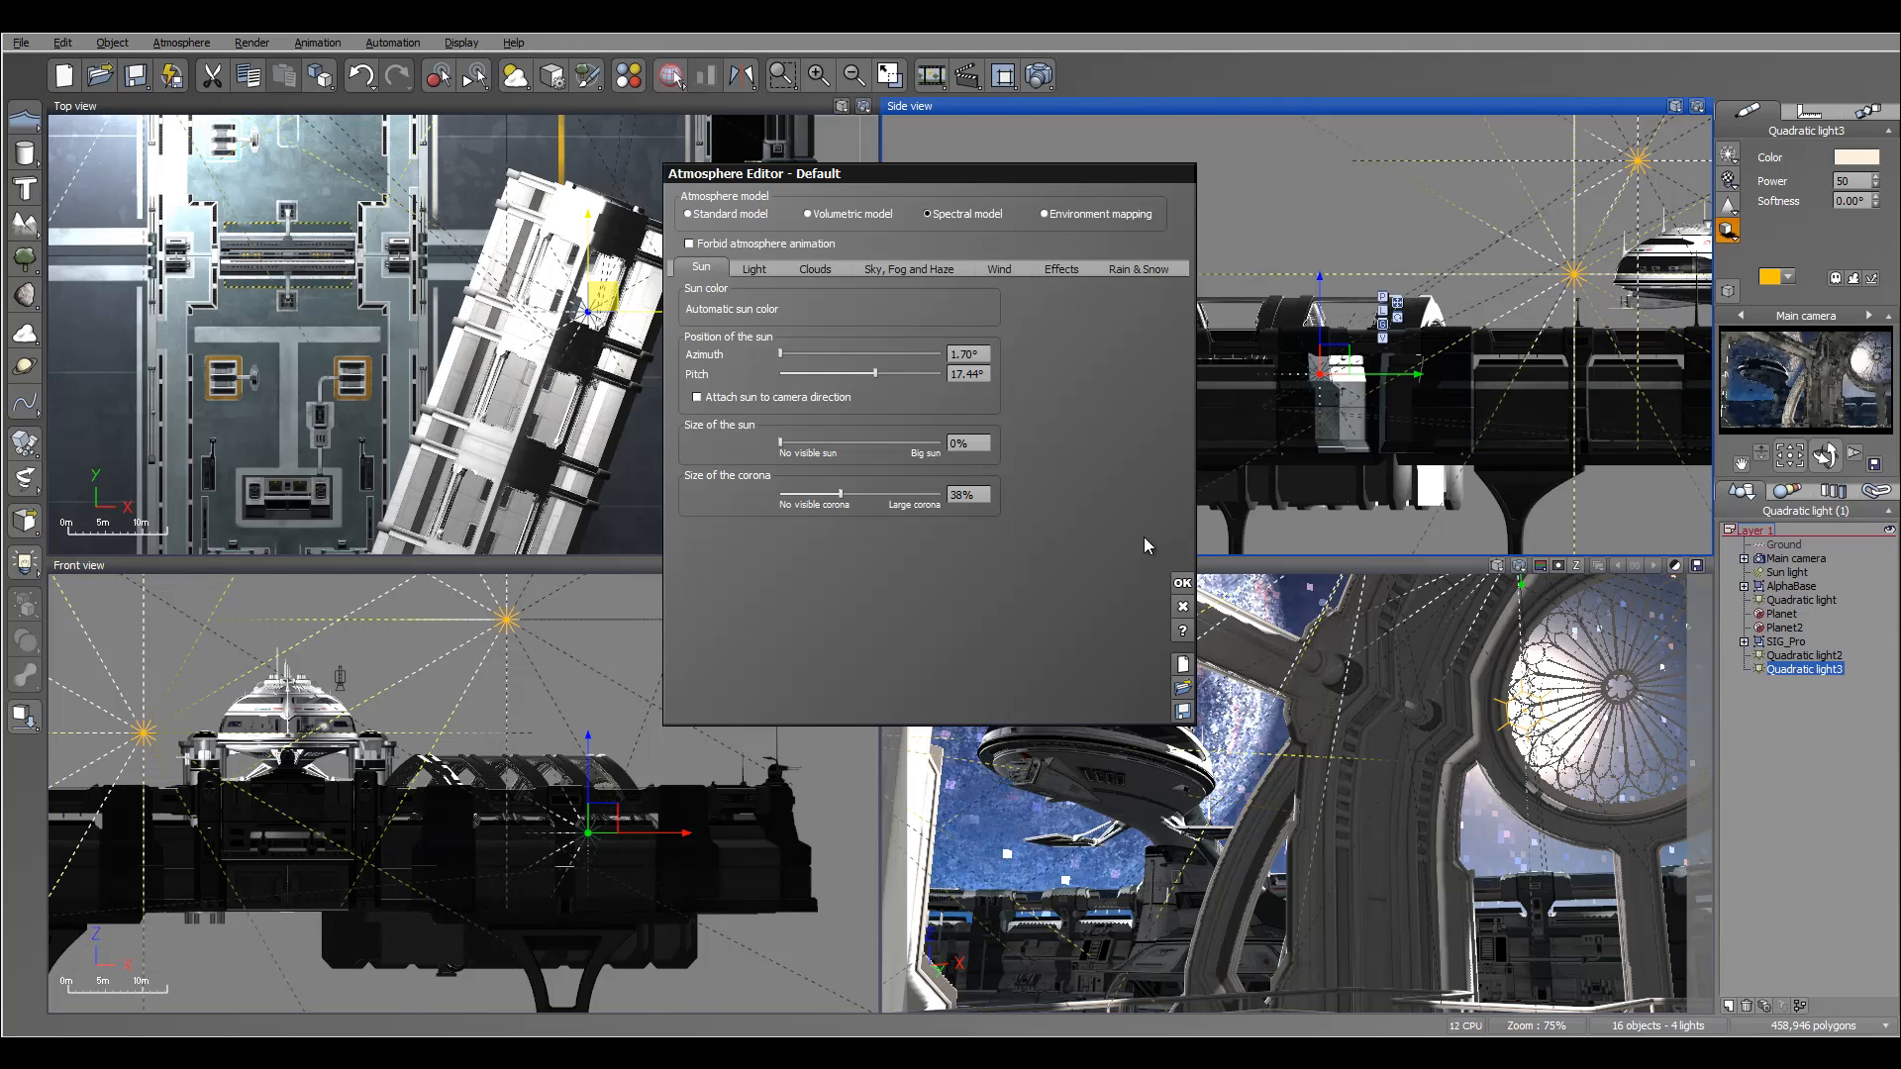
pyautogui.click(1817, 394)
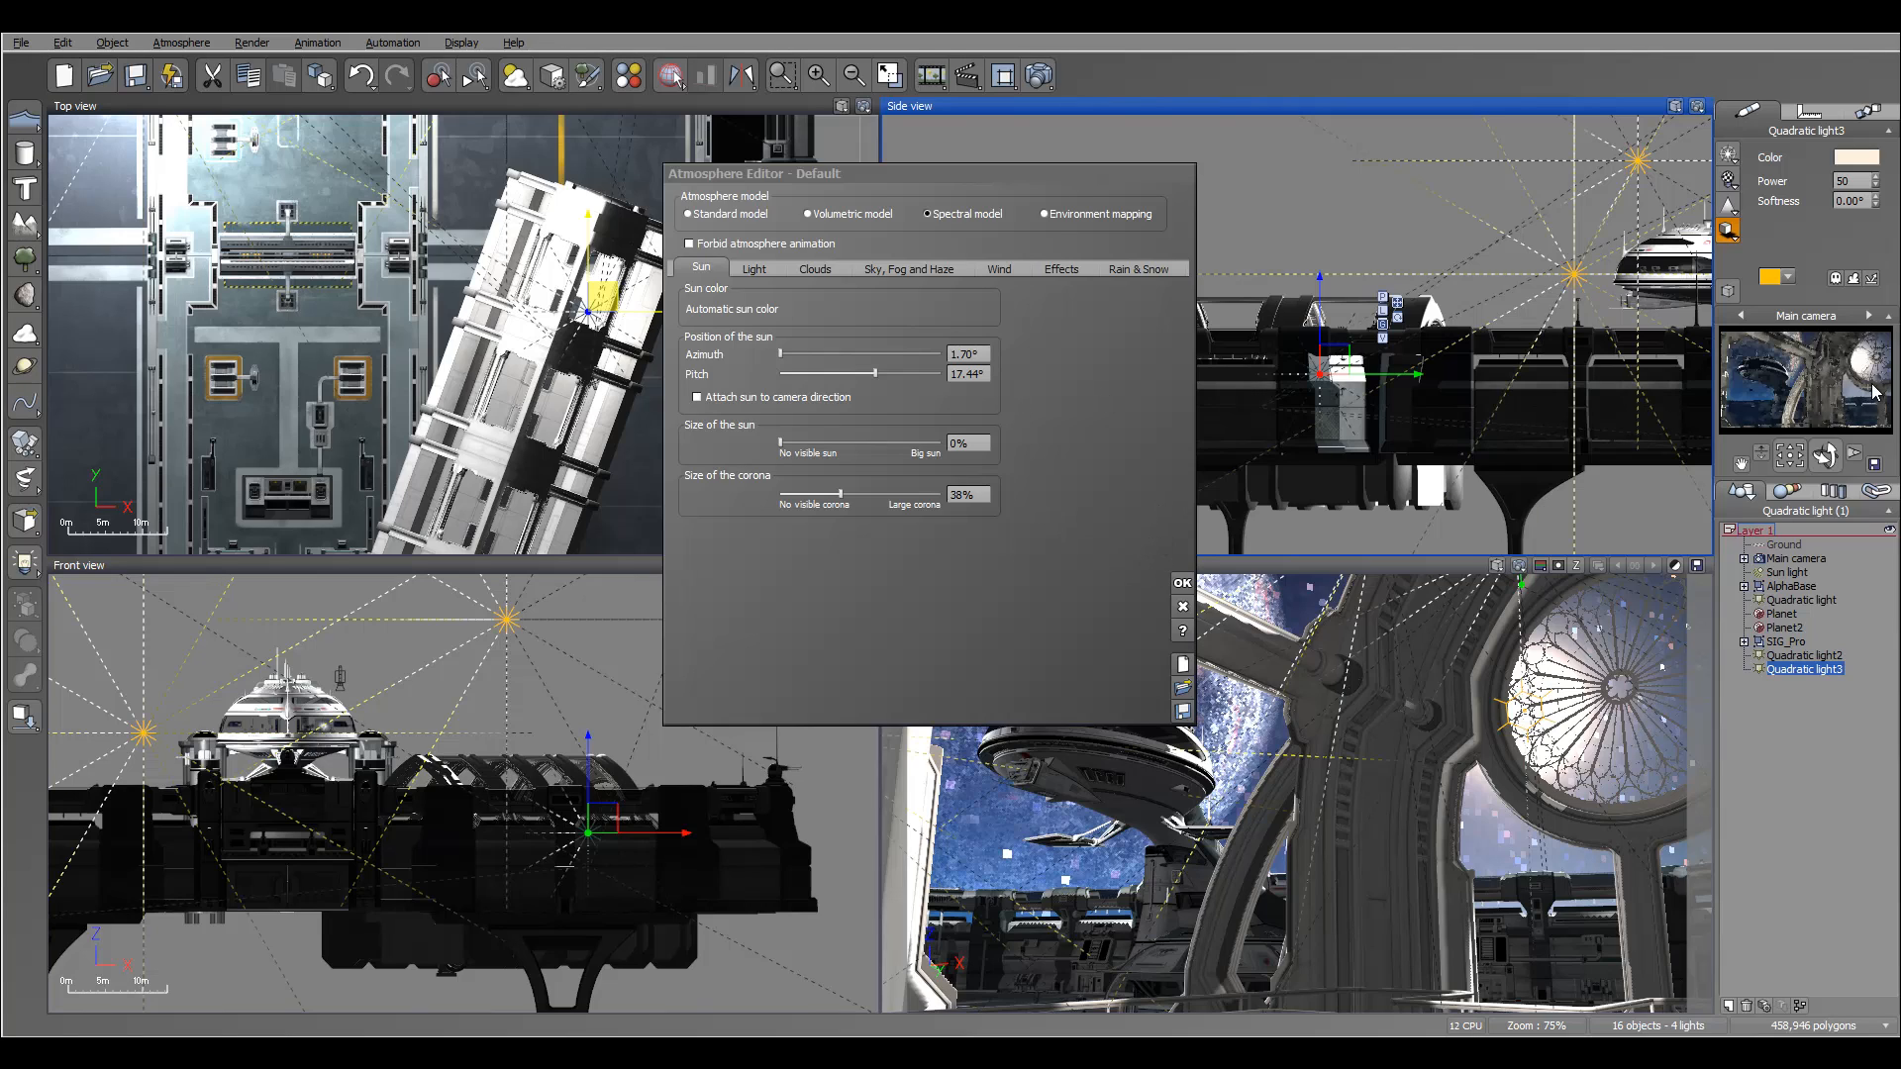
# Shift the atmosphere's light balance slightly toward sunlight, check the sky, fog and haze settings, and close the editor.
pyautogui.click(756, 268)
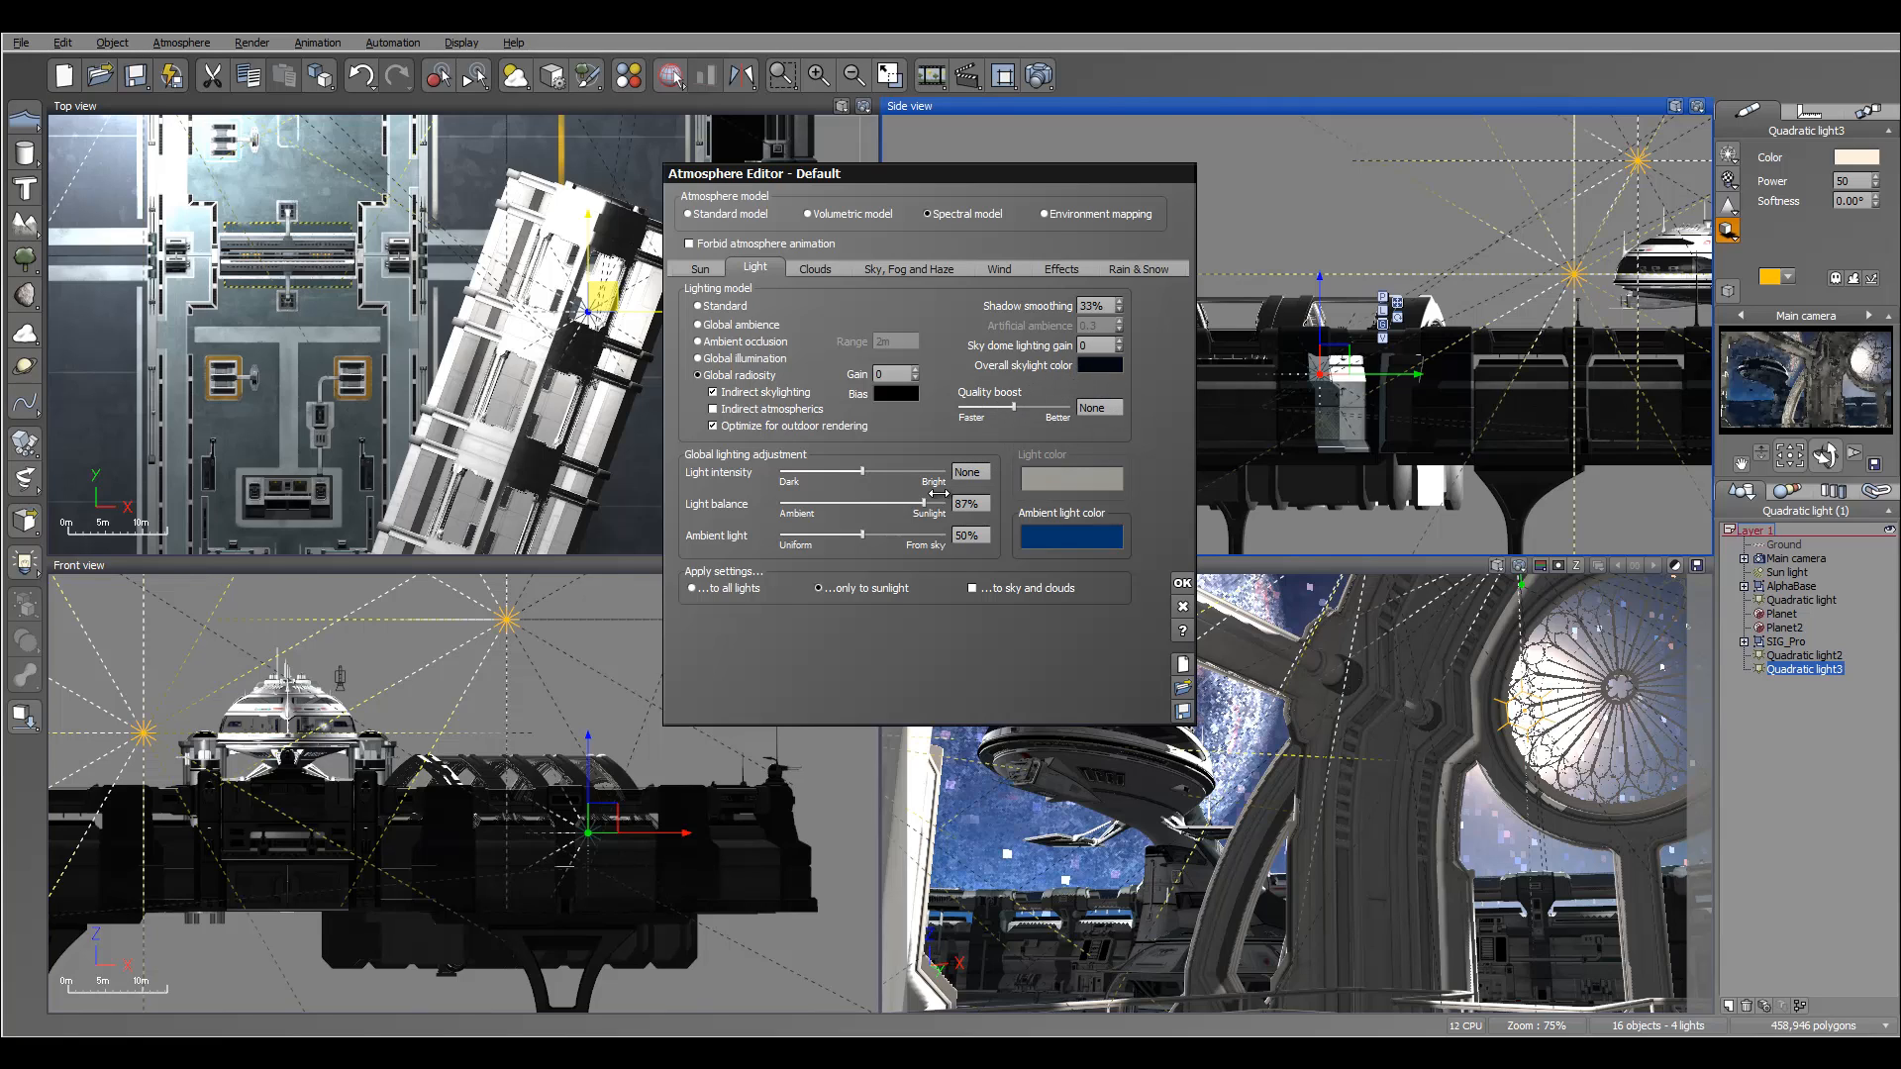
pyautogui.moveTo(924, 502); pyautogui.dragTo(930, 501)
pyautogui.click(823, 270)
pyautogui.click(885, 269)
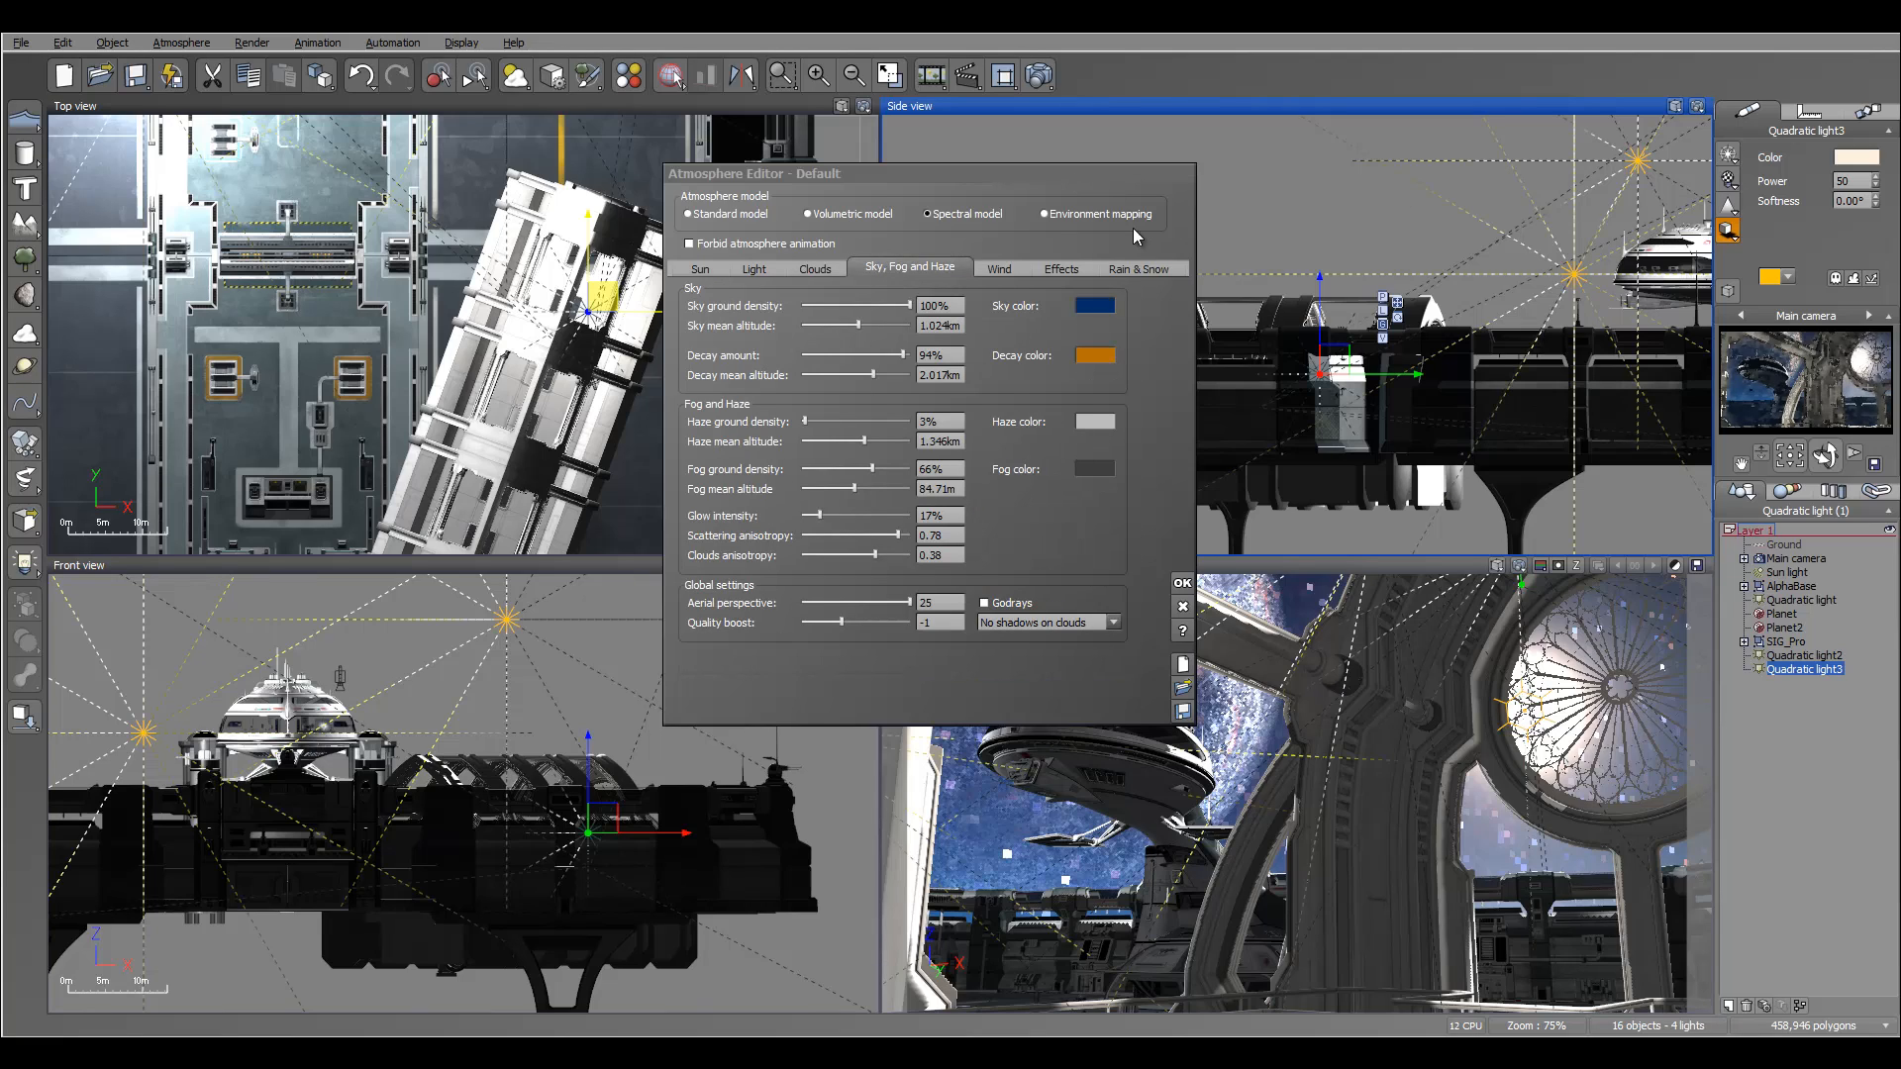
pyautogui.click(1182, 601)
# Open the sun light's lens flare settings and disable its reflections while keeping the ring enabled.
pyautogui.click(1787, 572)
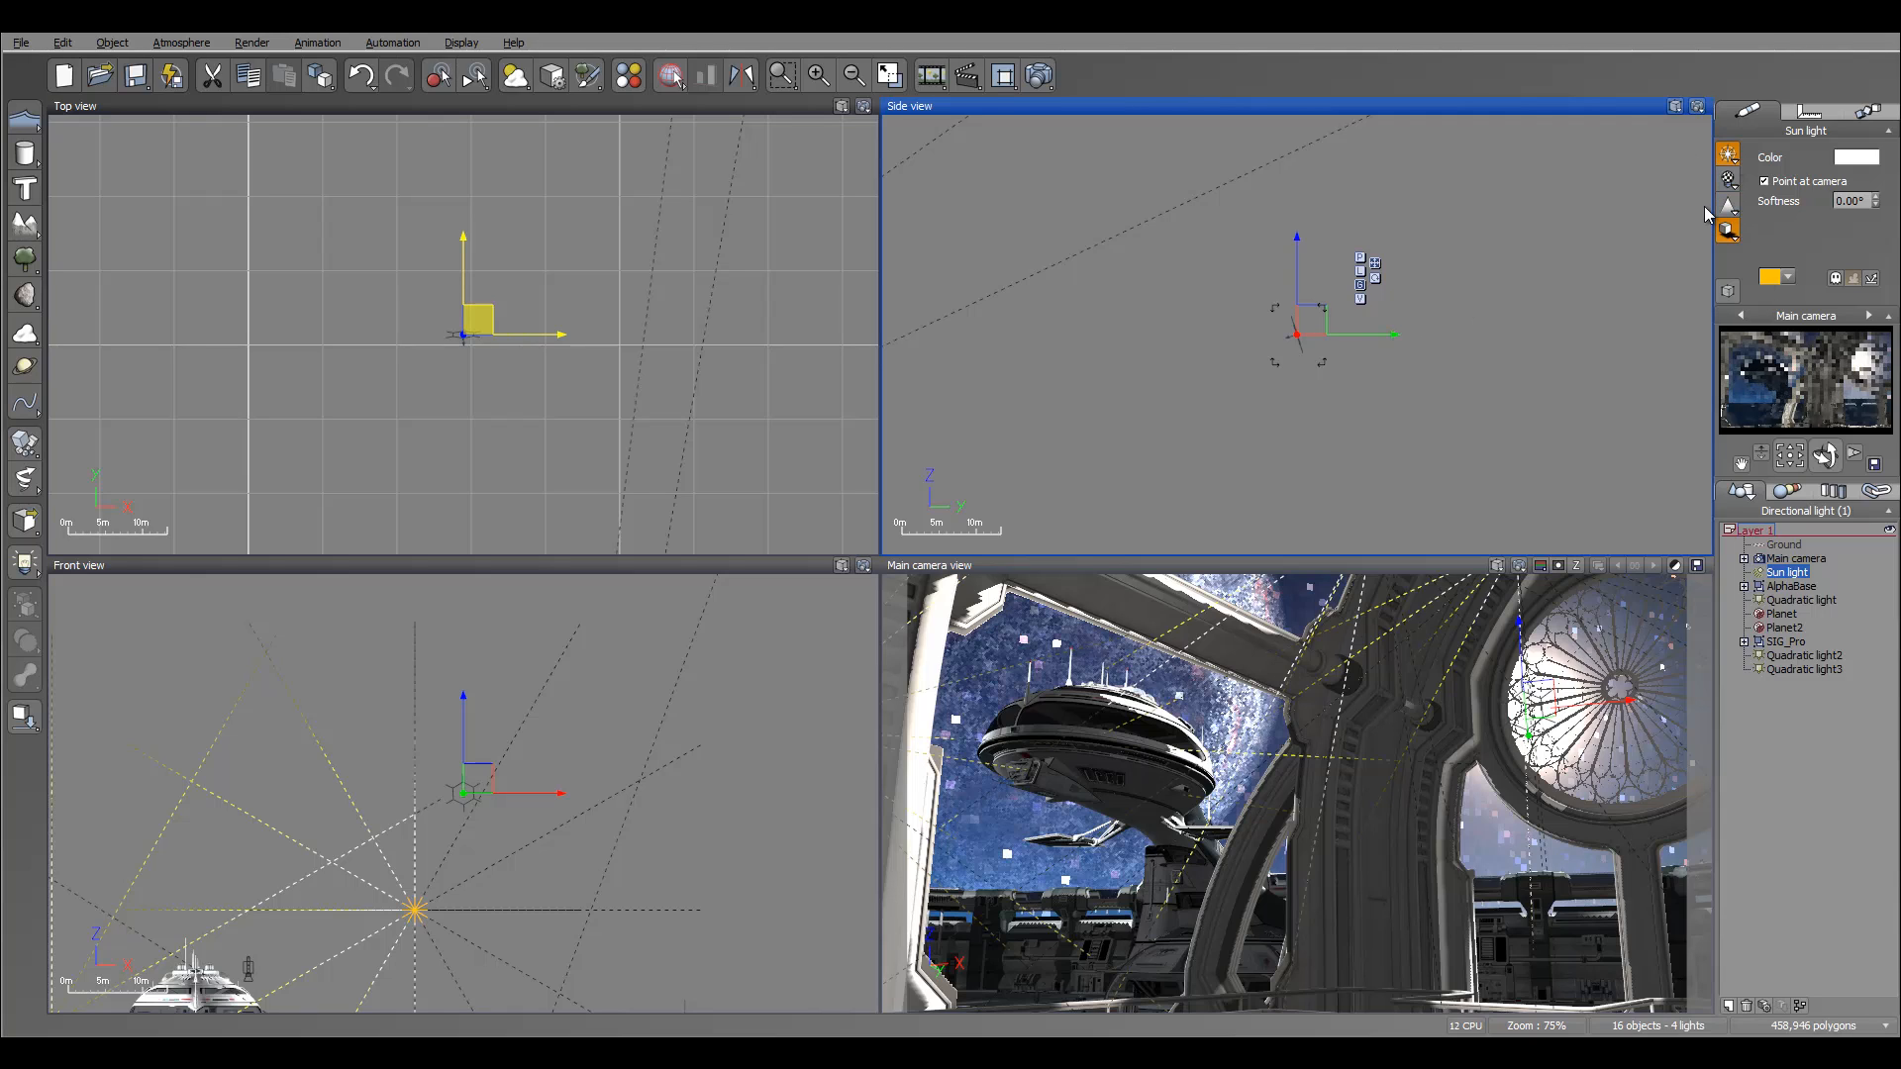
pyautogui.click(1729, 159)
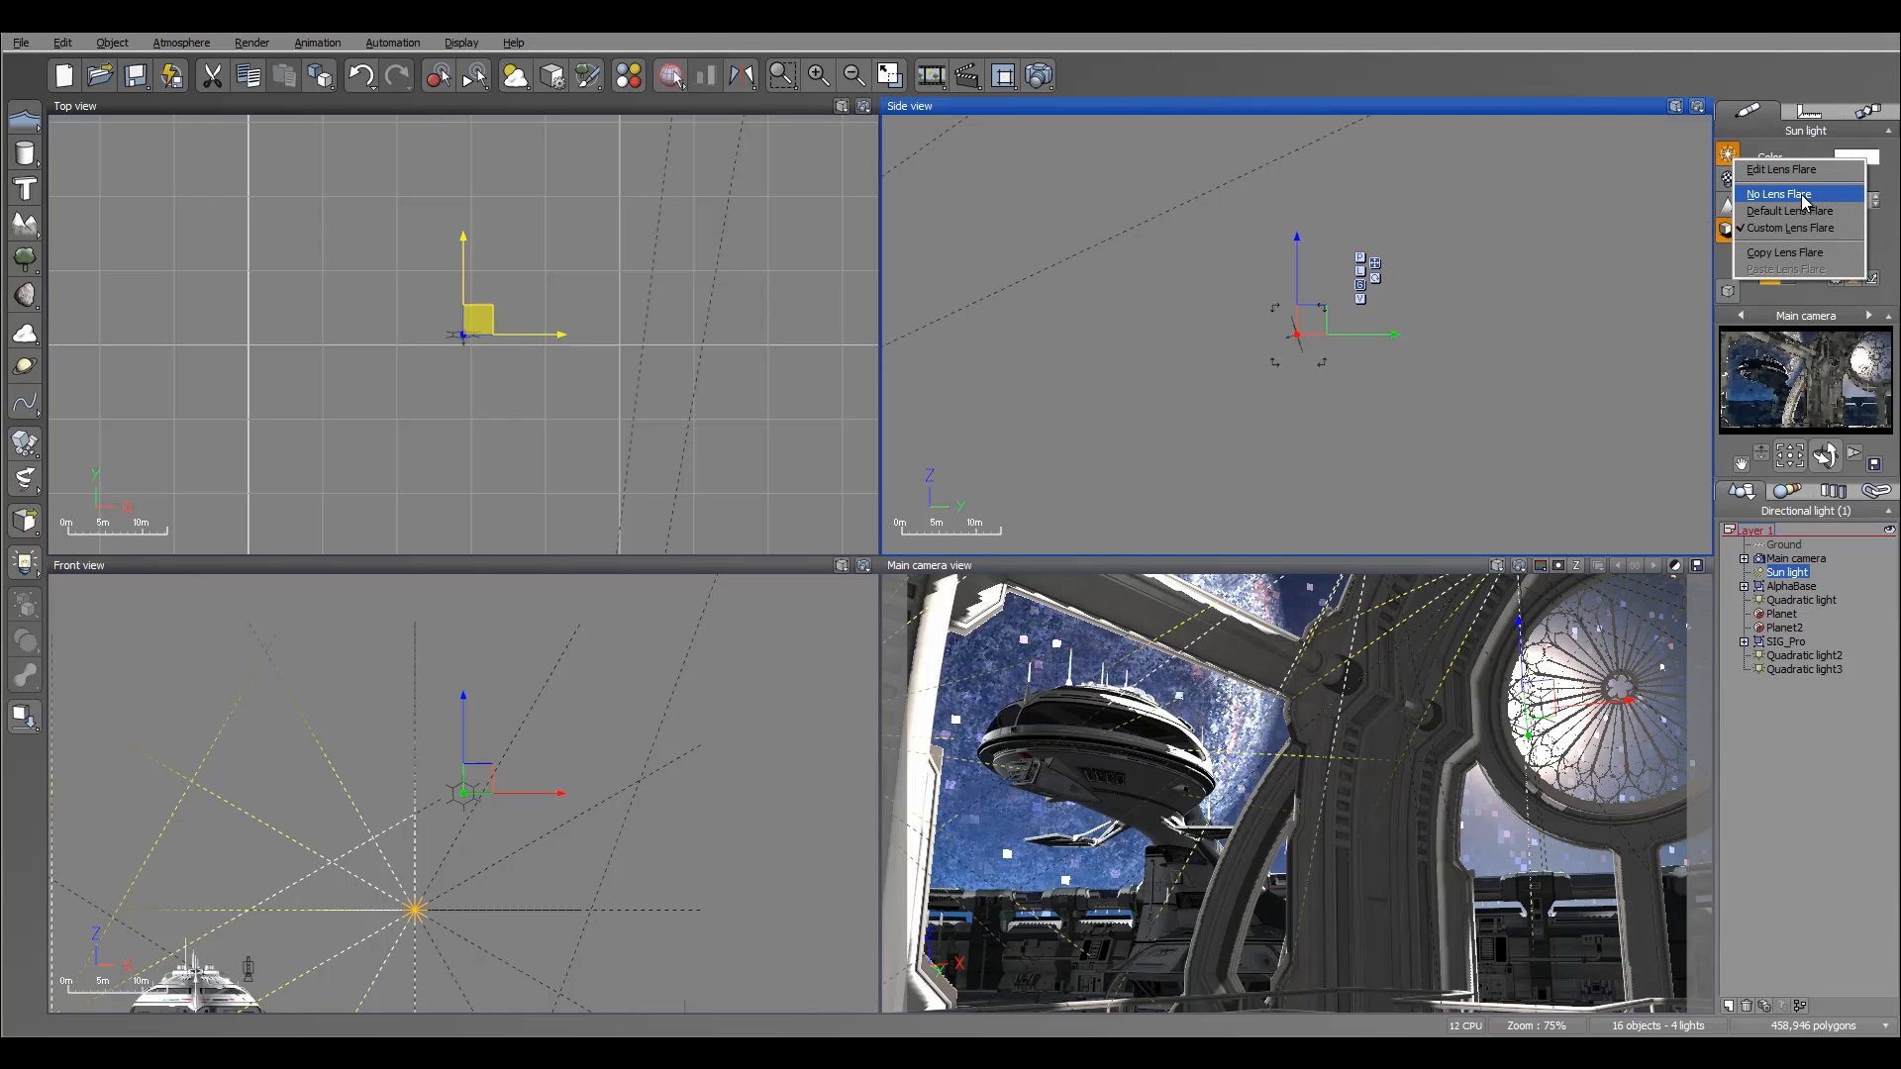
pyautogui.click(1781, 169)
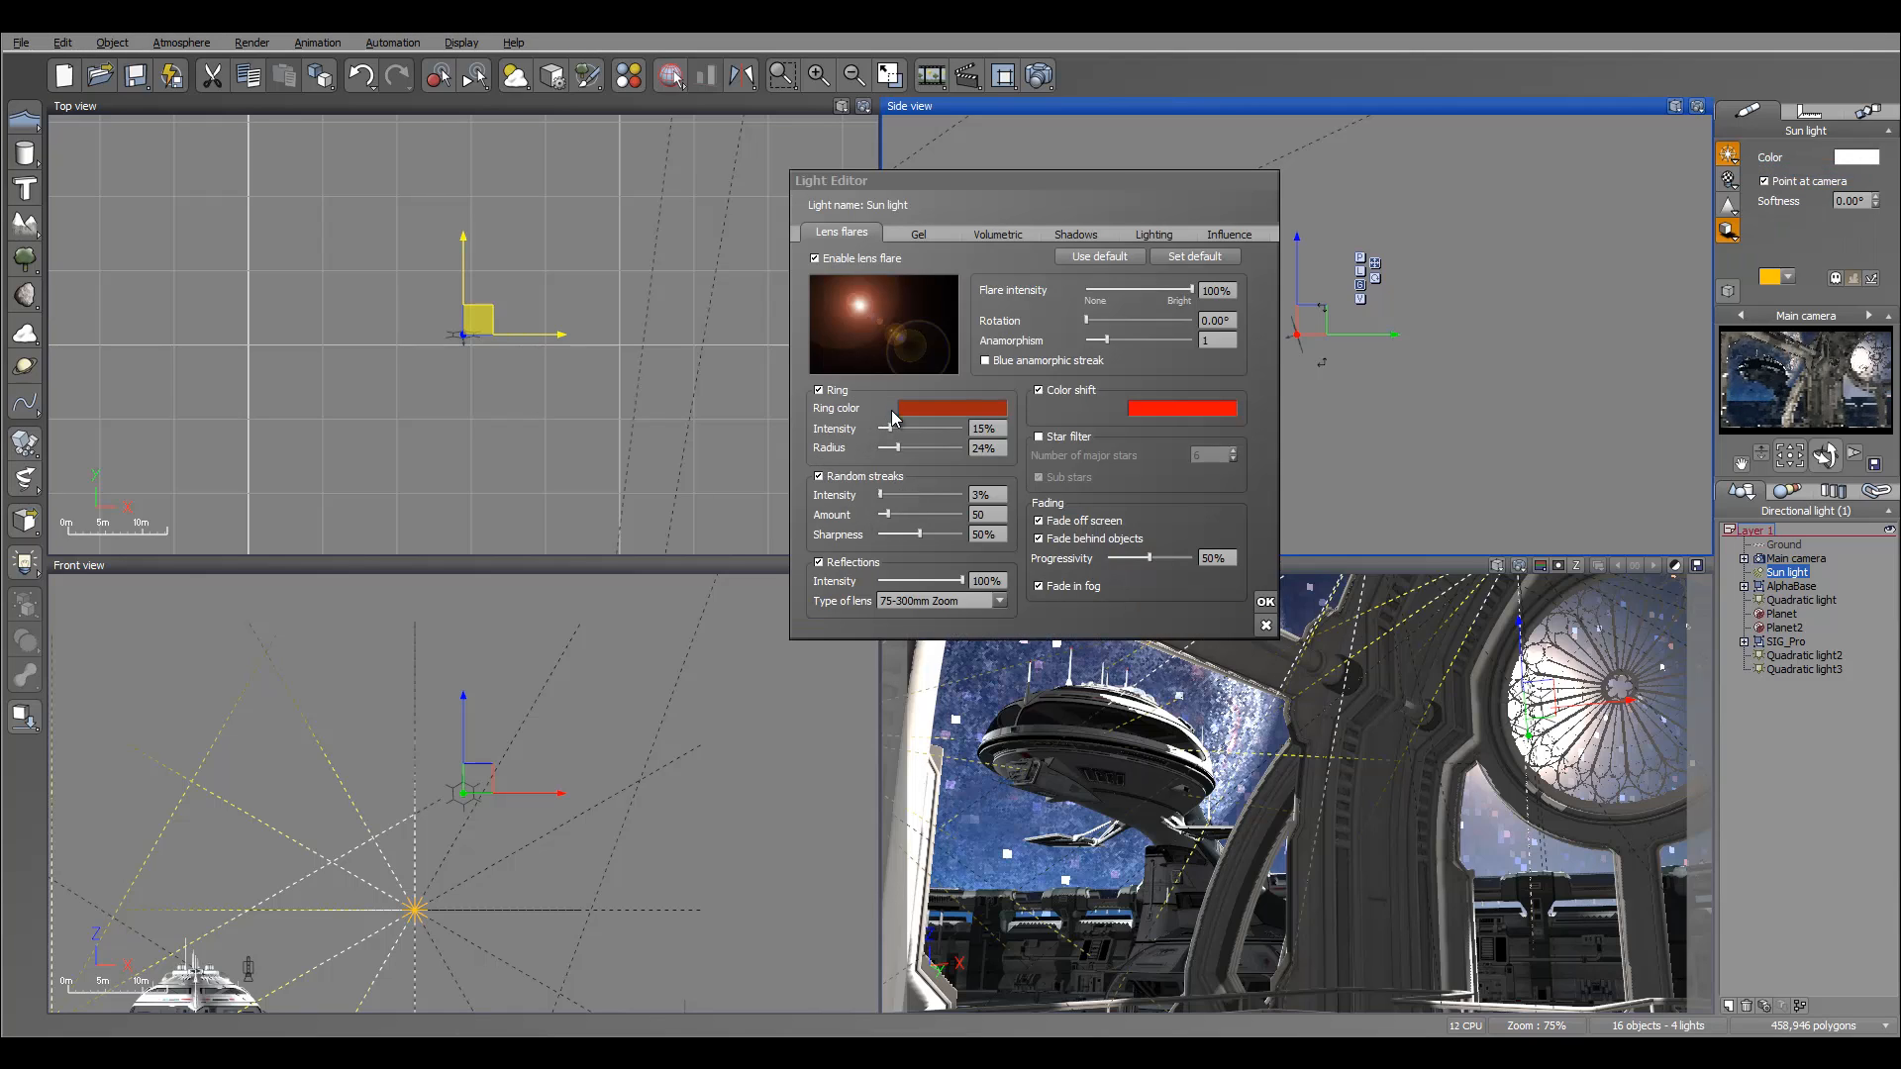
pyautogui.click(819, 391)
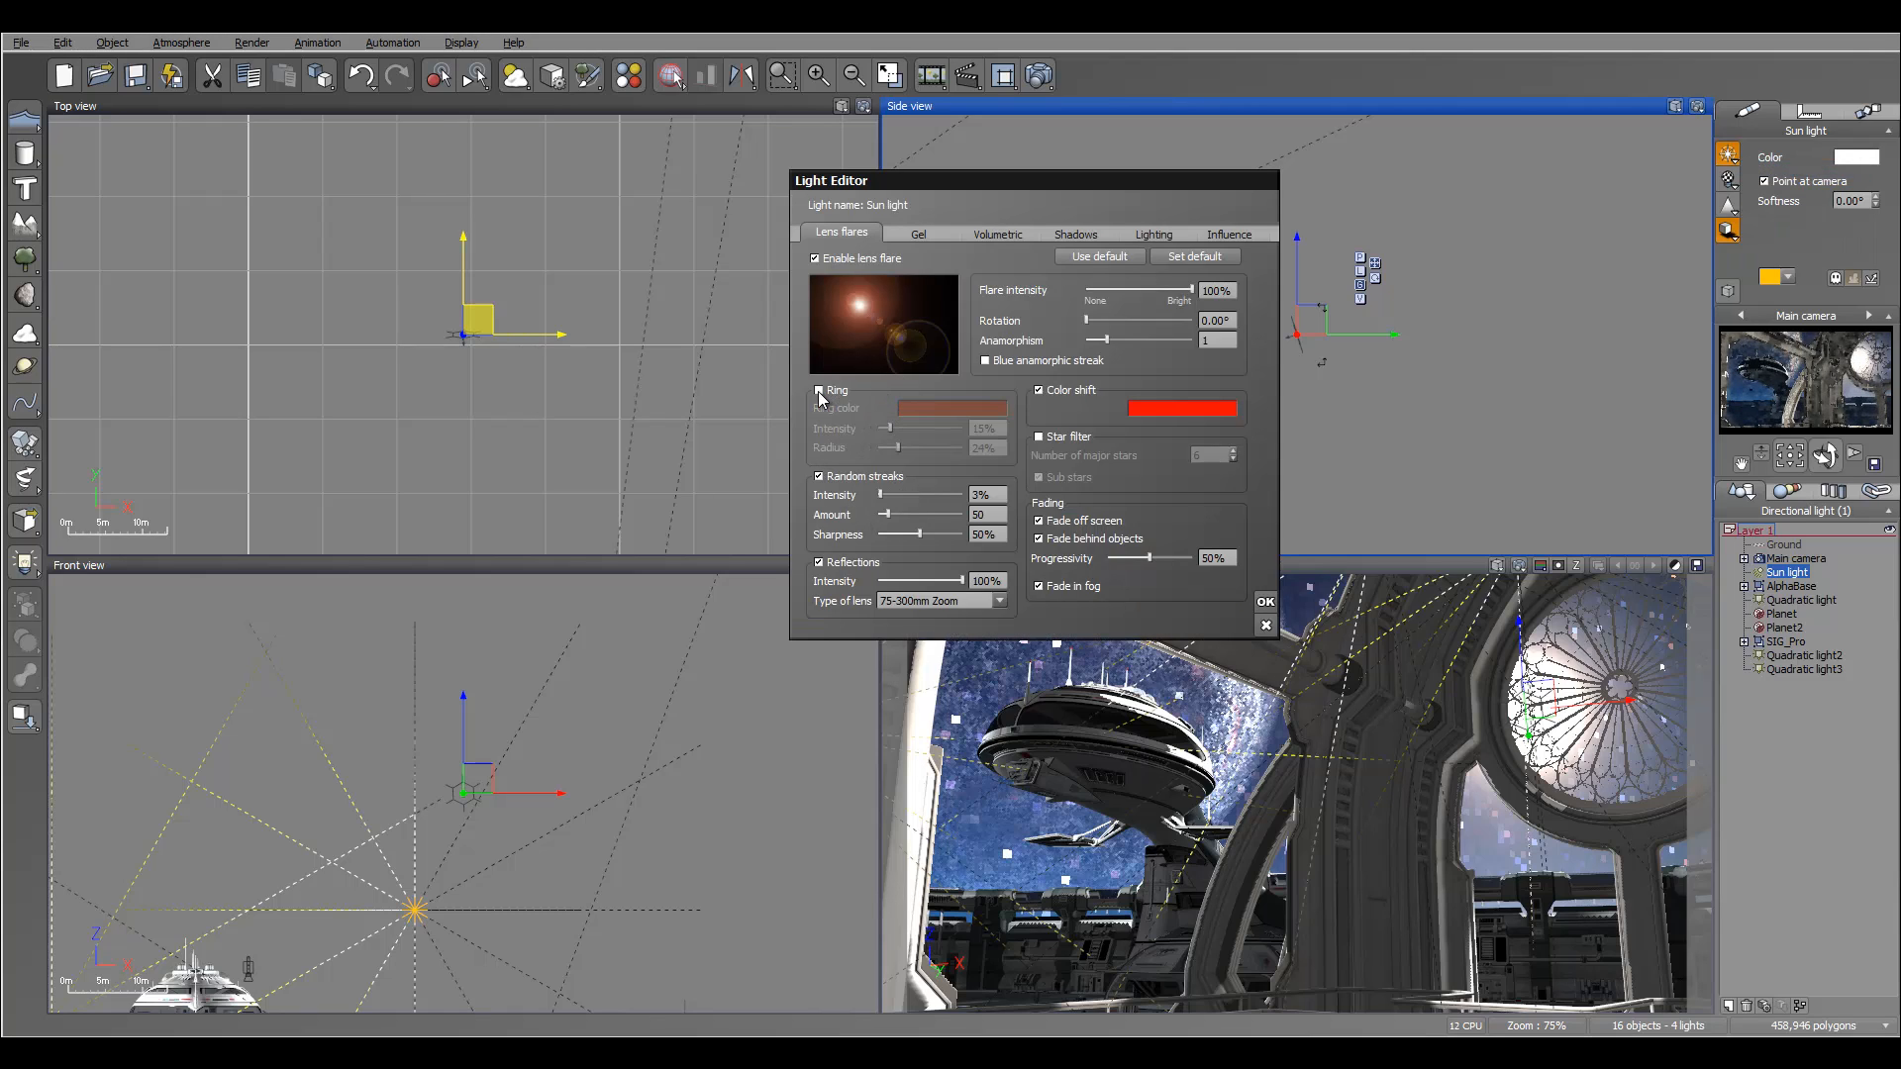
pyautogui.click(819, 392)
pyautogui.click(819, 563)
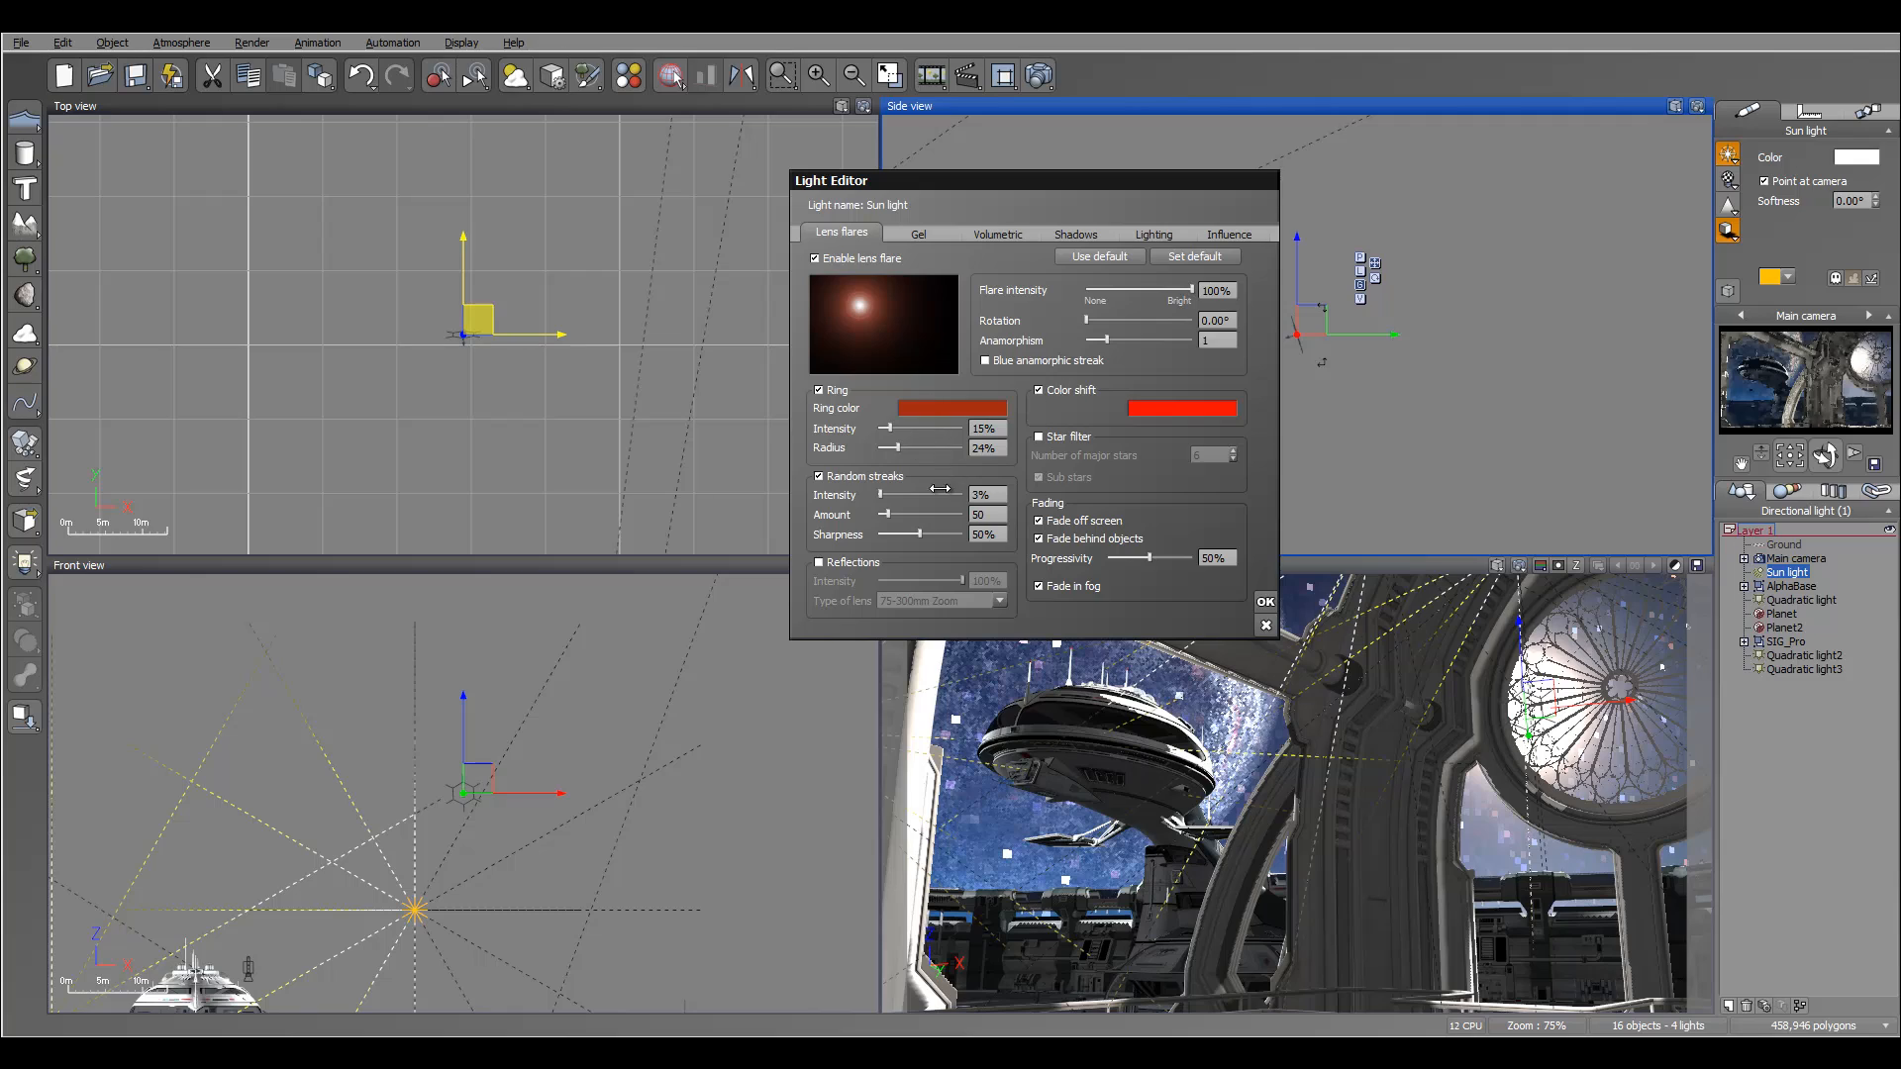
# Set the sun flare's random streak intensity to 41% and anamorphism to 1.6 with a blue anamorphic streak, and accept the changes.
pyautogui.moveTo(902, 493); pyautogui.dragTo(936, 494)
pyautogui.moveTo(1106, 340); pyautogui.dragTo(1124, 339)
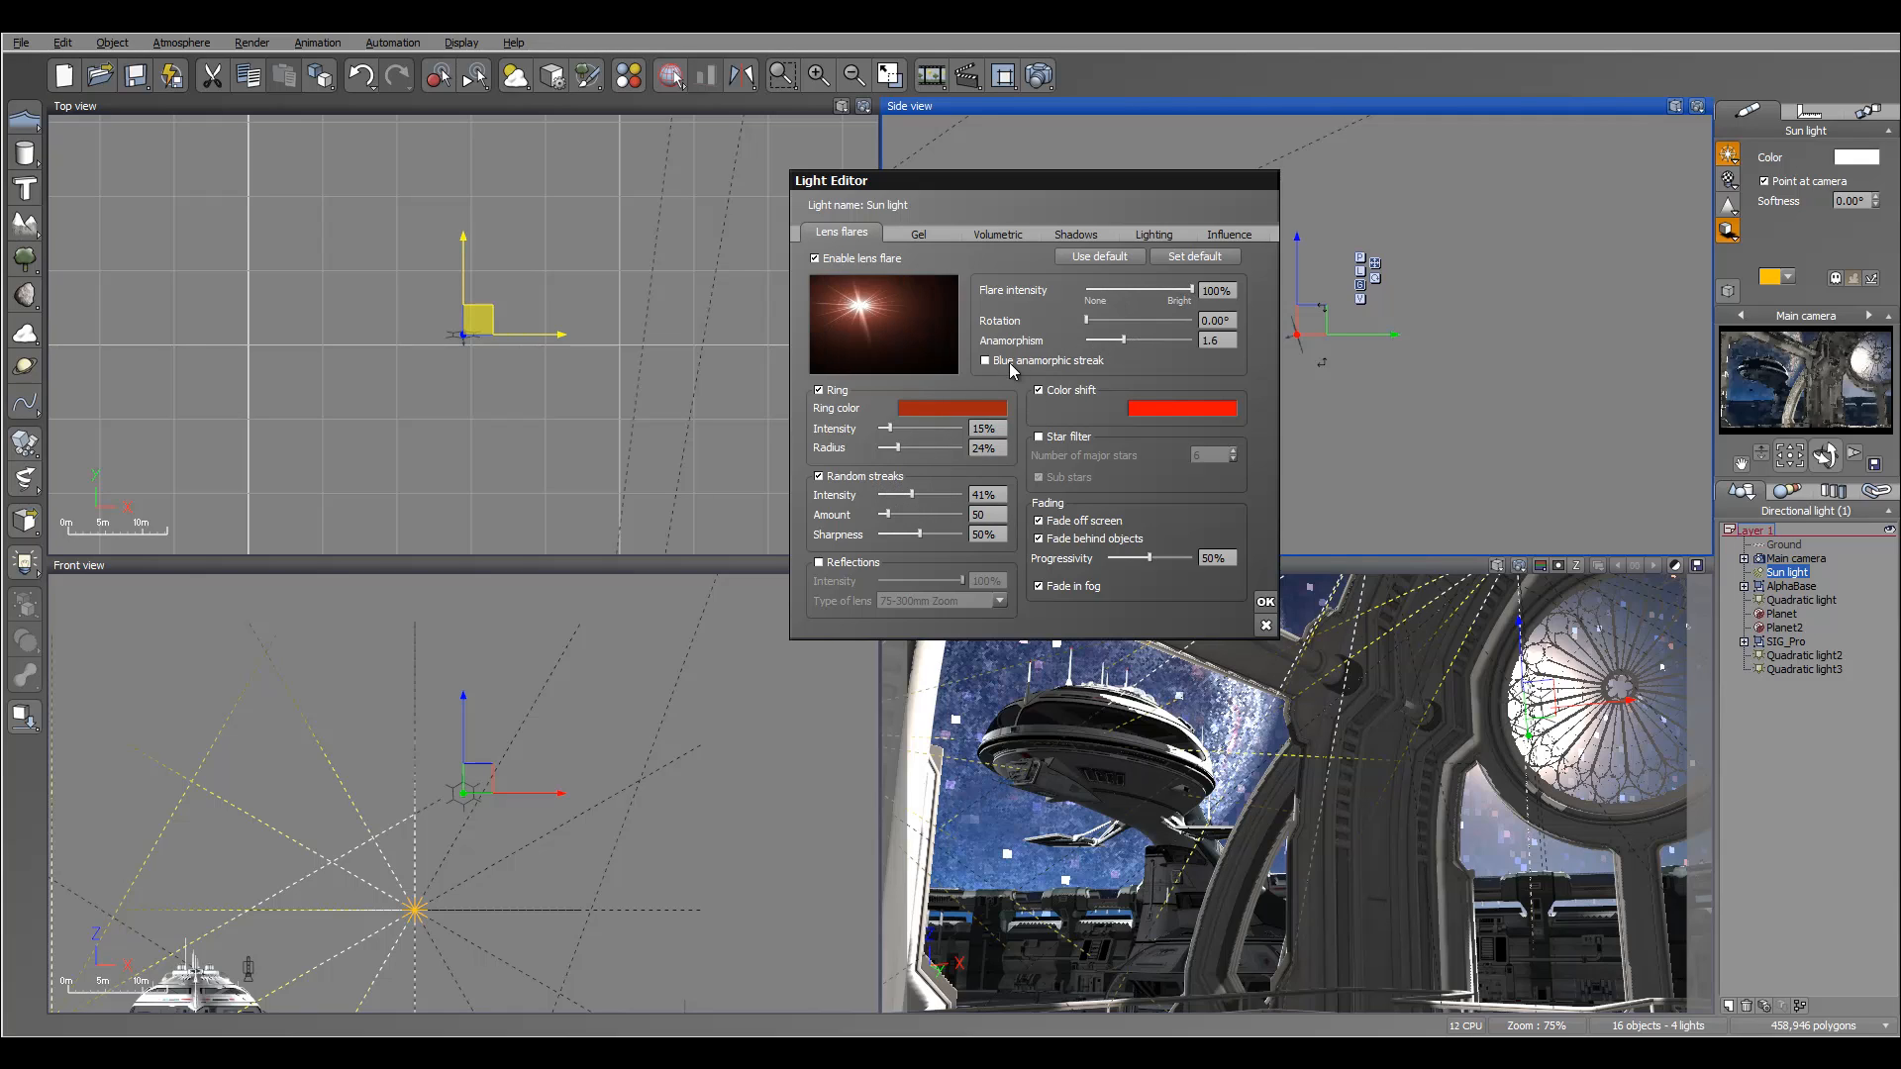
pyautogui.click(1011, 362)
pyautogui.click(1264, 600)
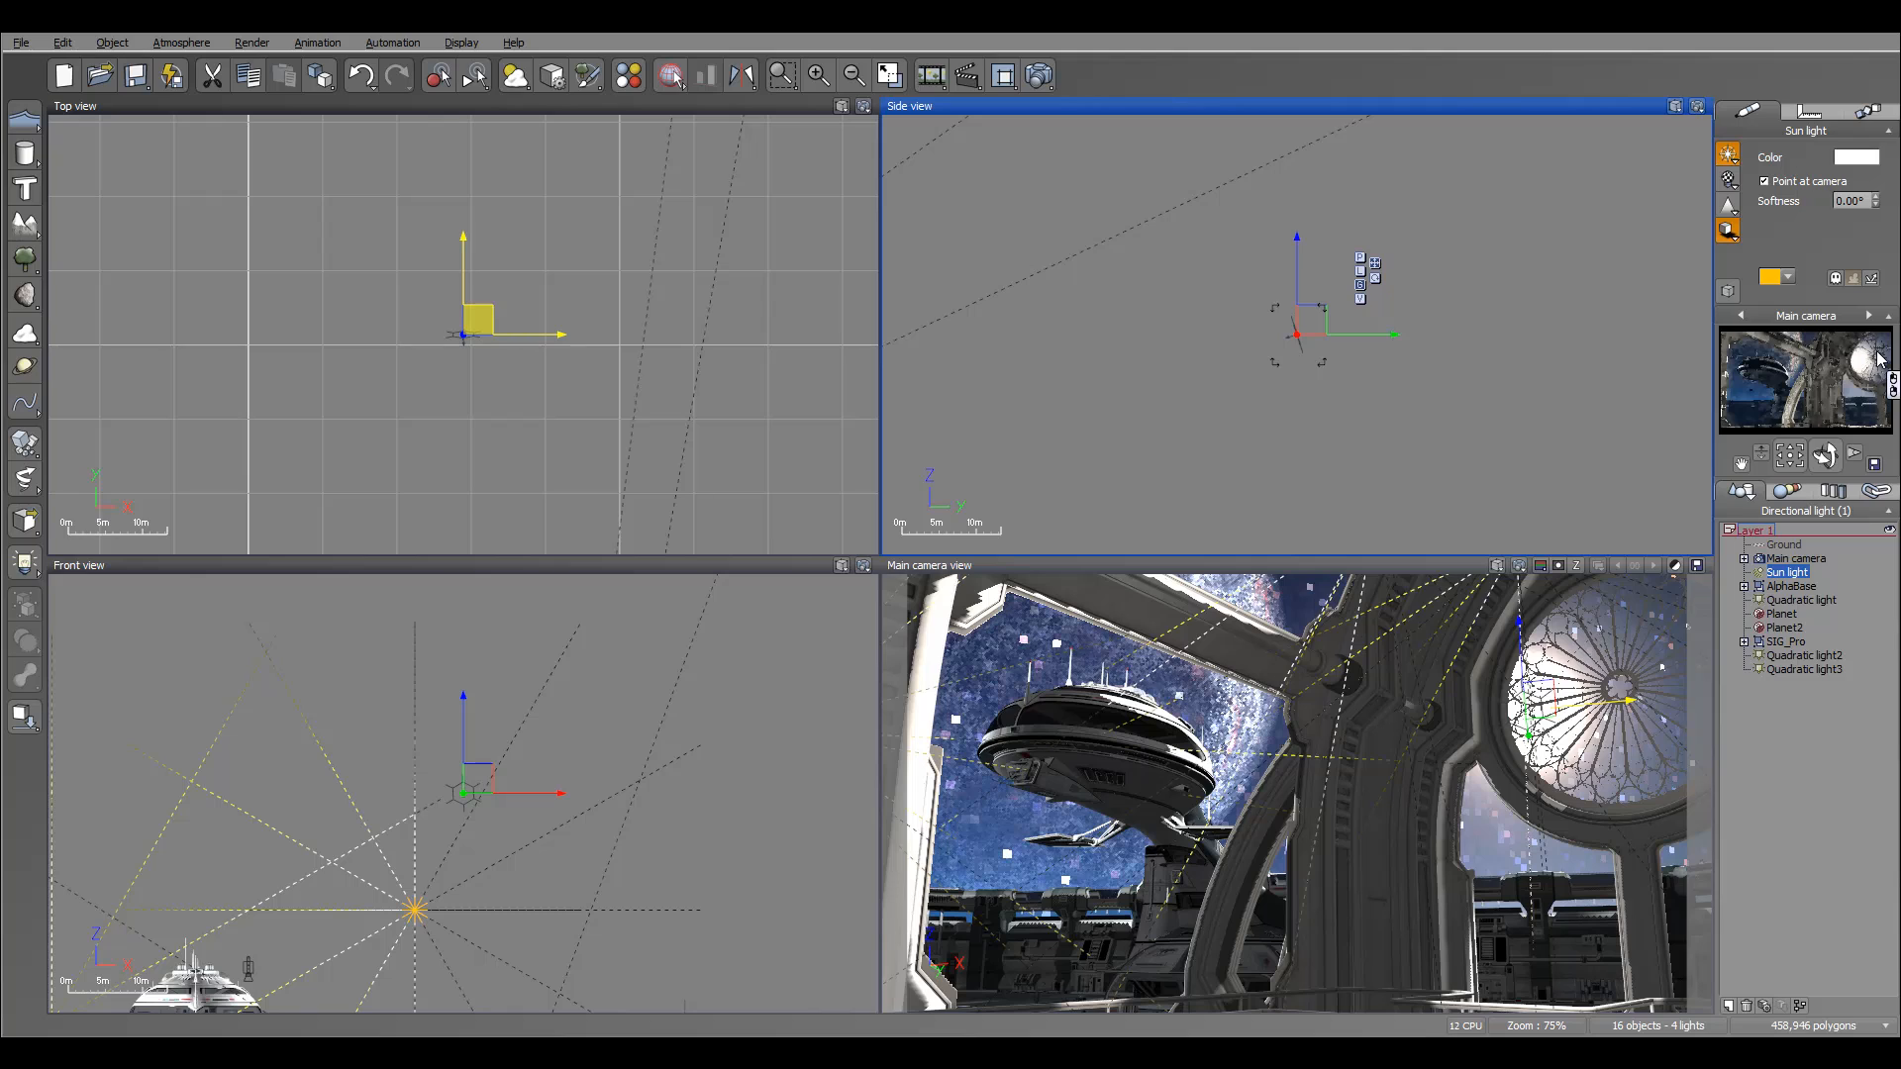
# Set the atmosphere's decay mean altitude to 1.845 km and haze ground density to 6%.
pyautogui.click(181, 42)
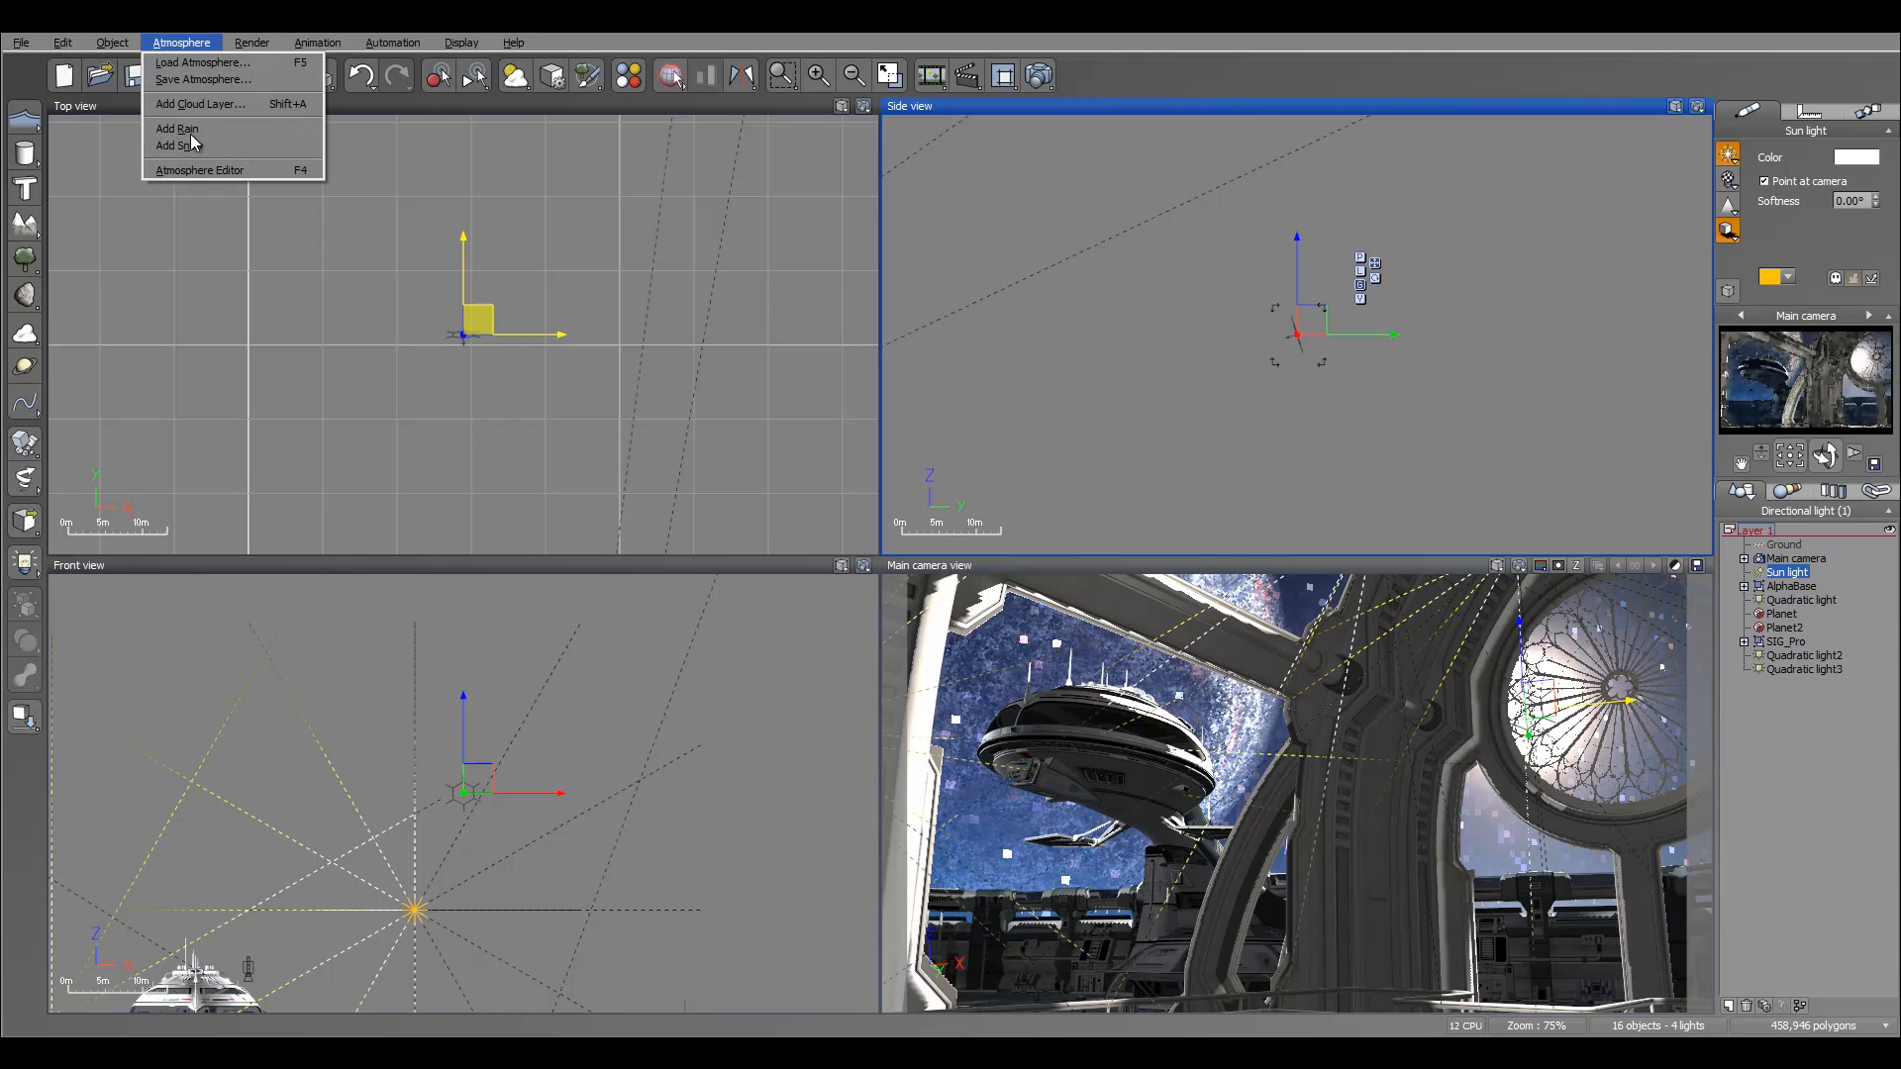
pyautogui.click(198, 170)
pyautogui.moveTo(976, 168); pyautogui.dragTo(1066, 165)
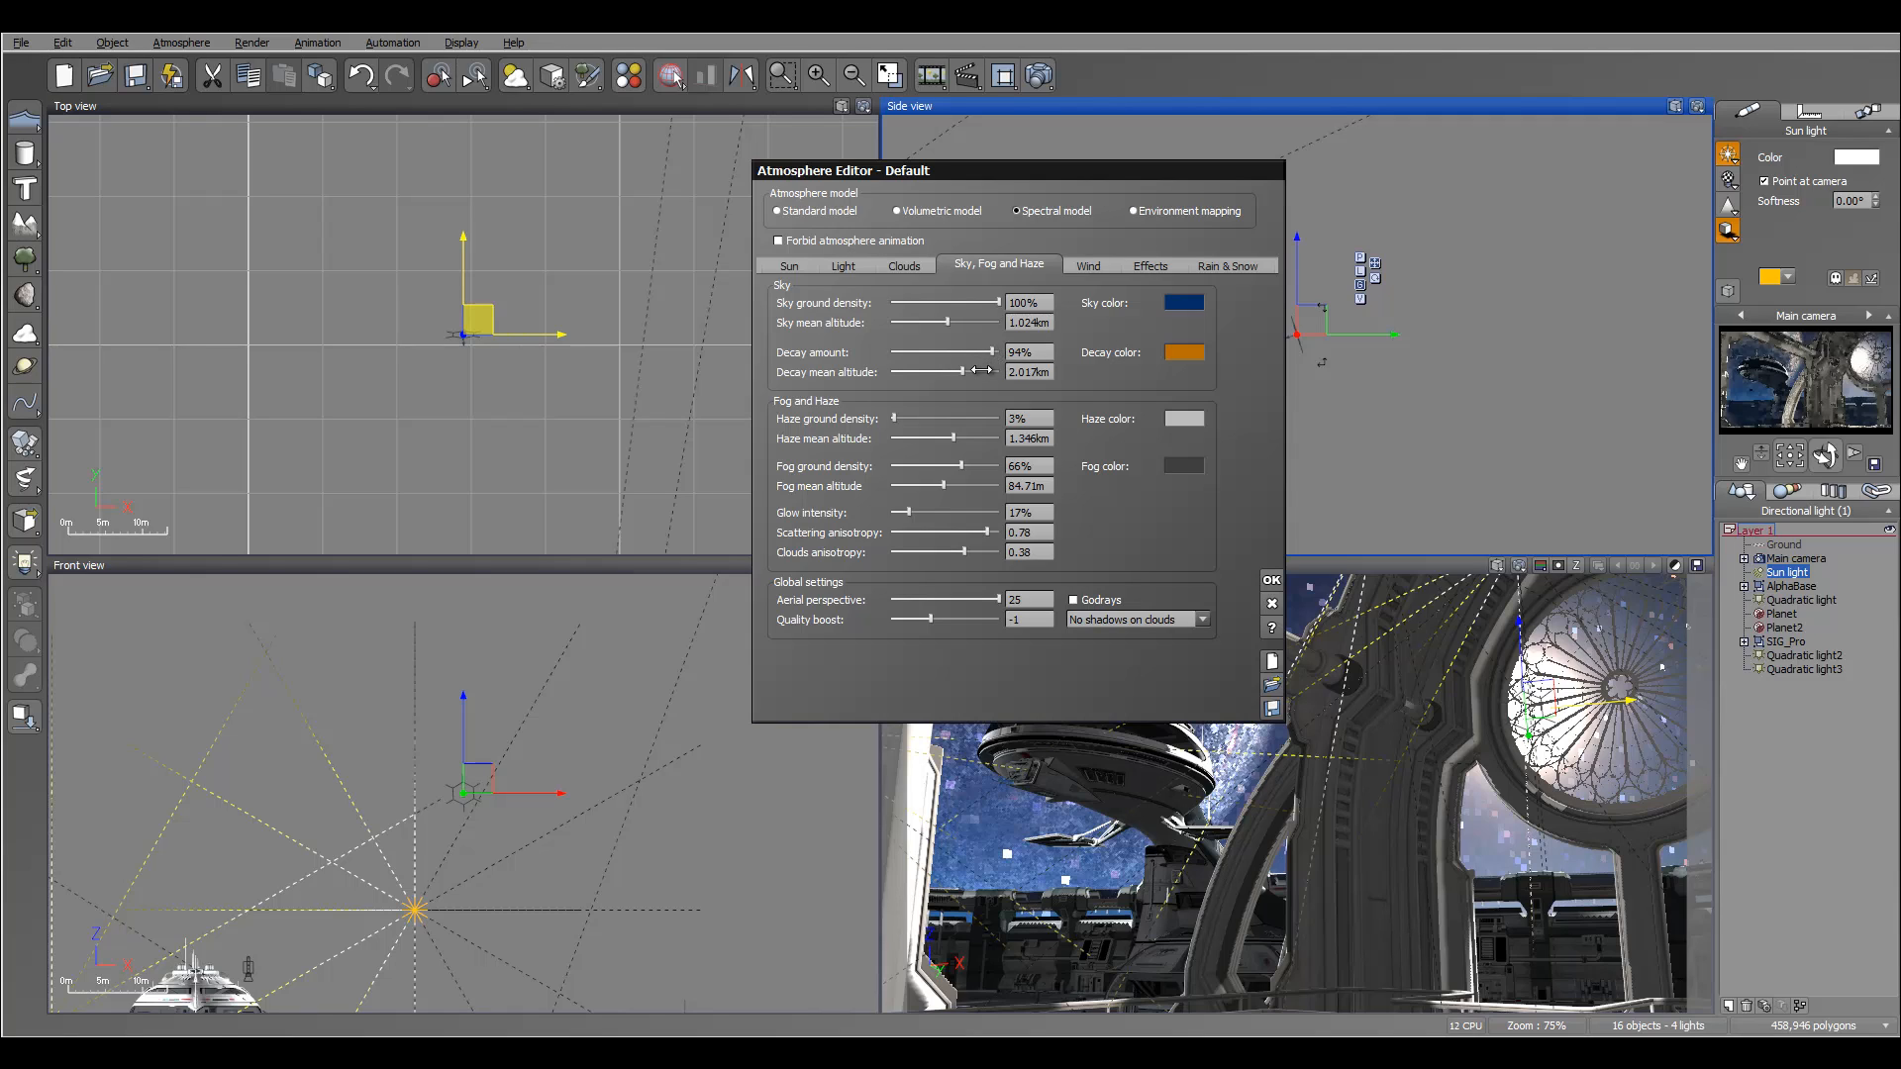
pyautogui.moveTo(938, 415); pyautogui.dragTo(941, 417)
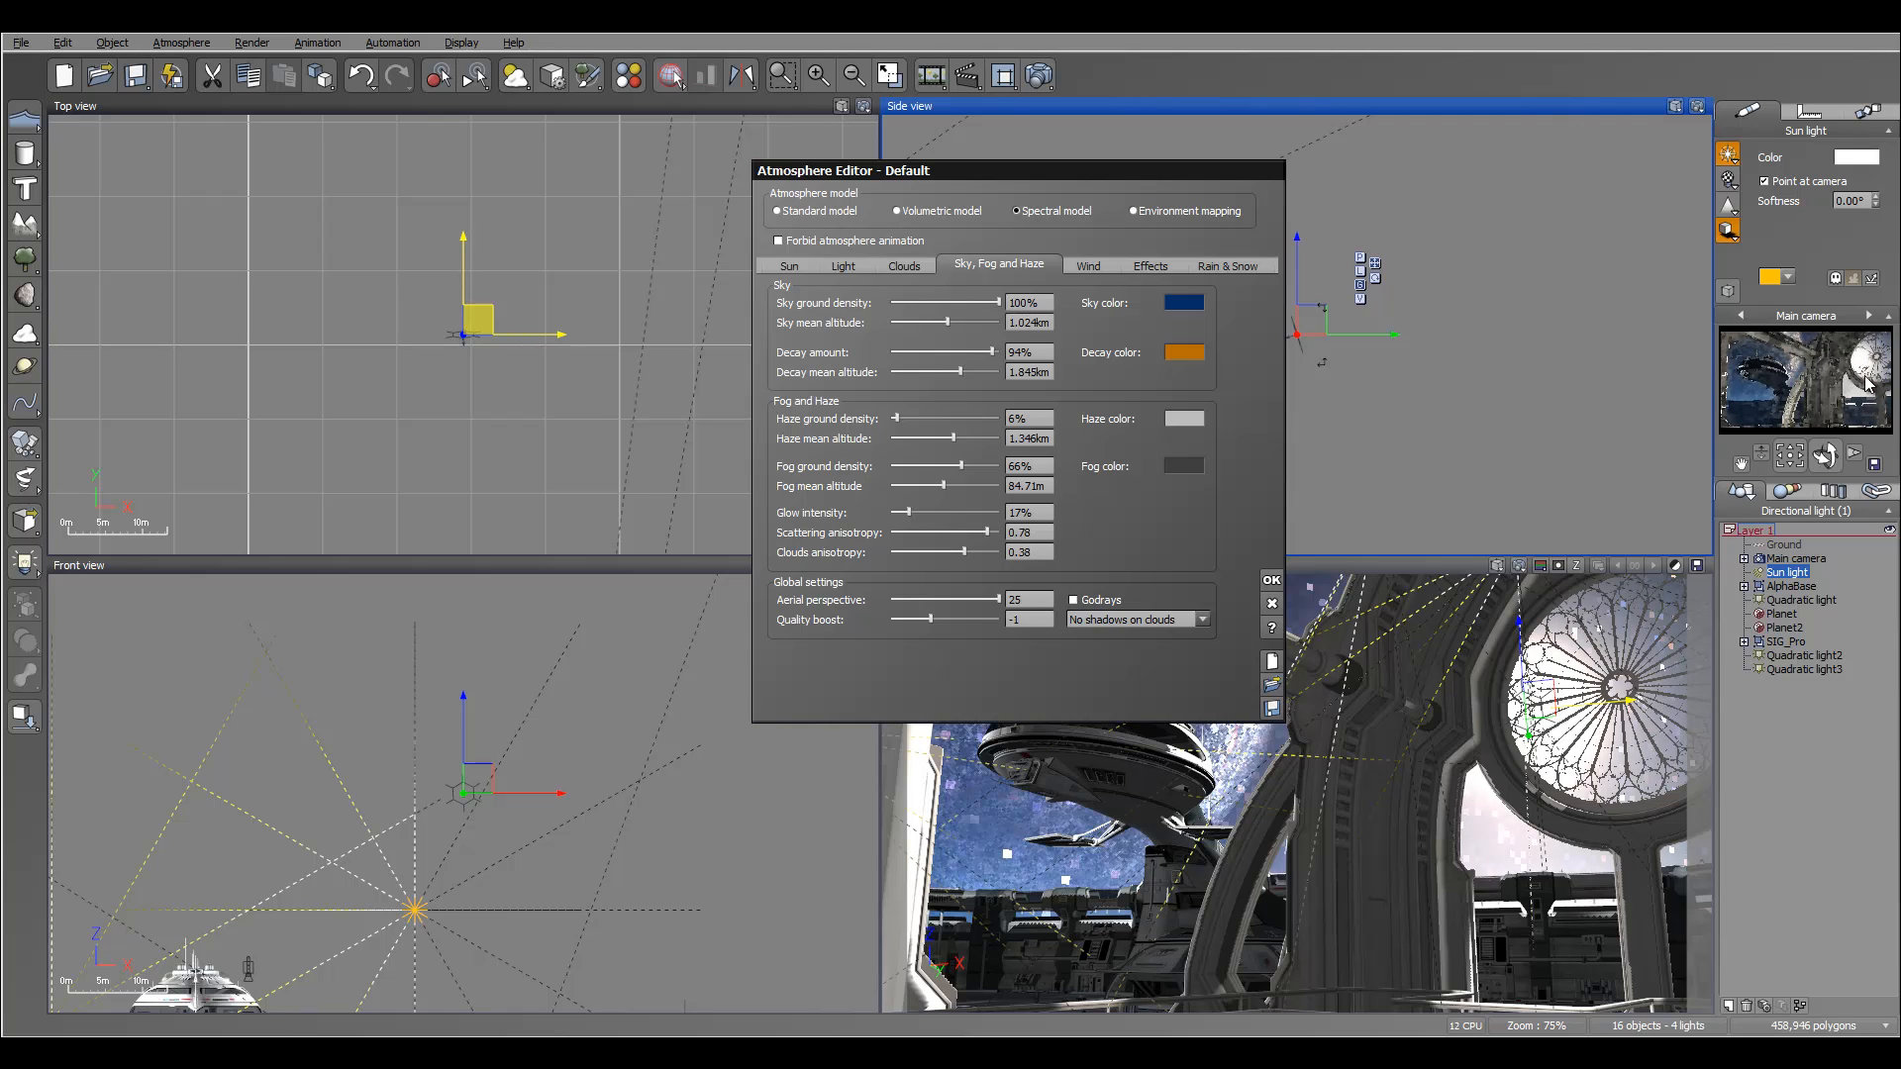
pyautogui.click(1270, 585)
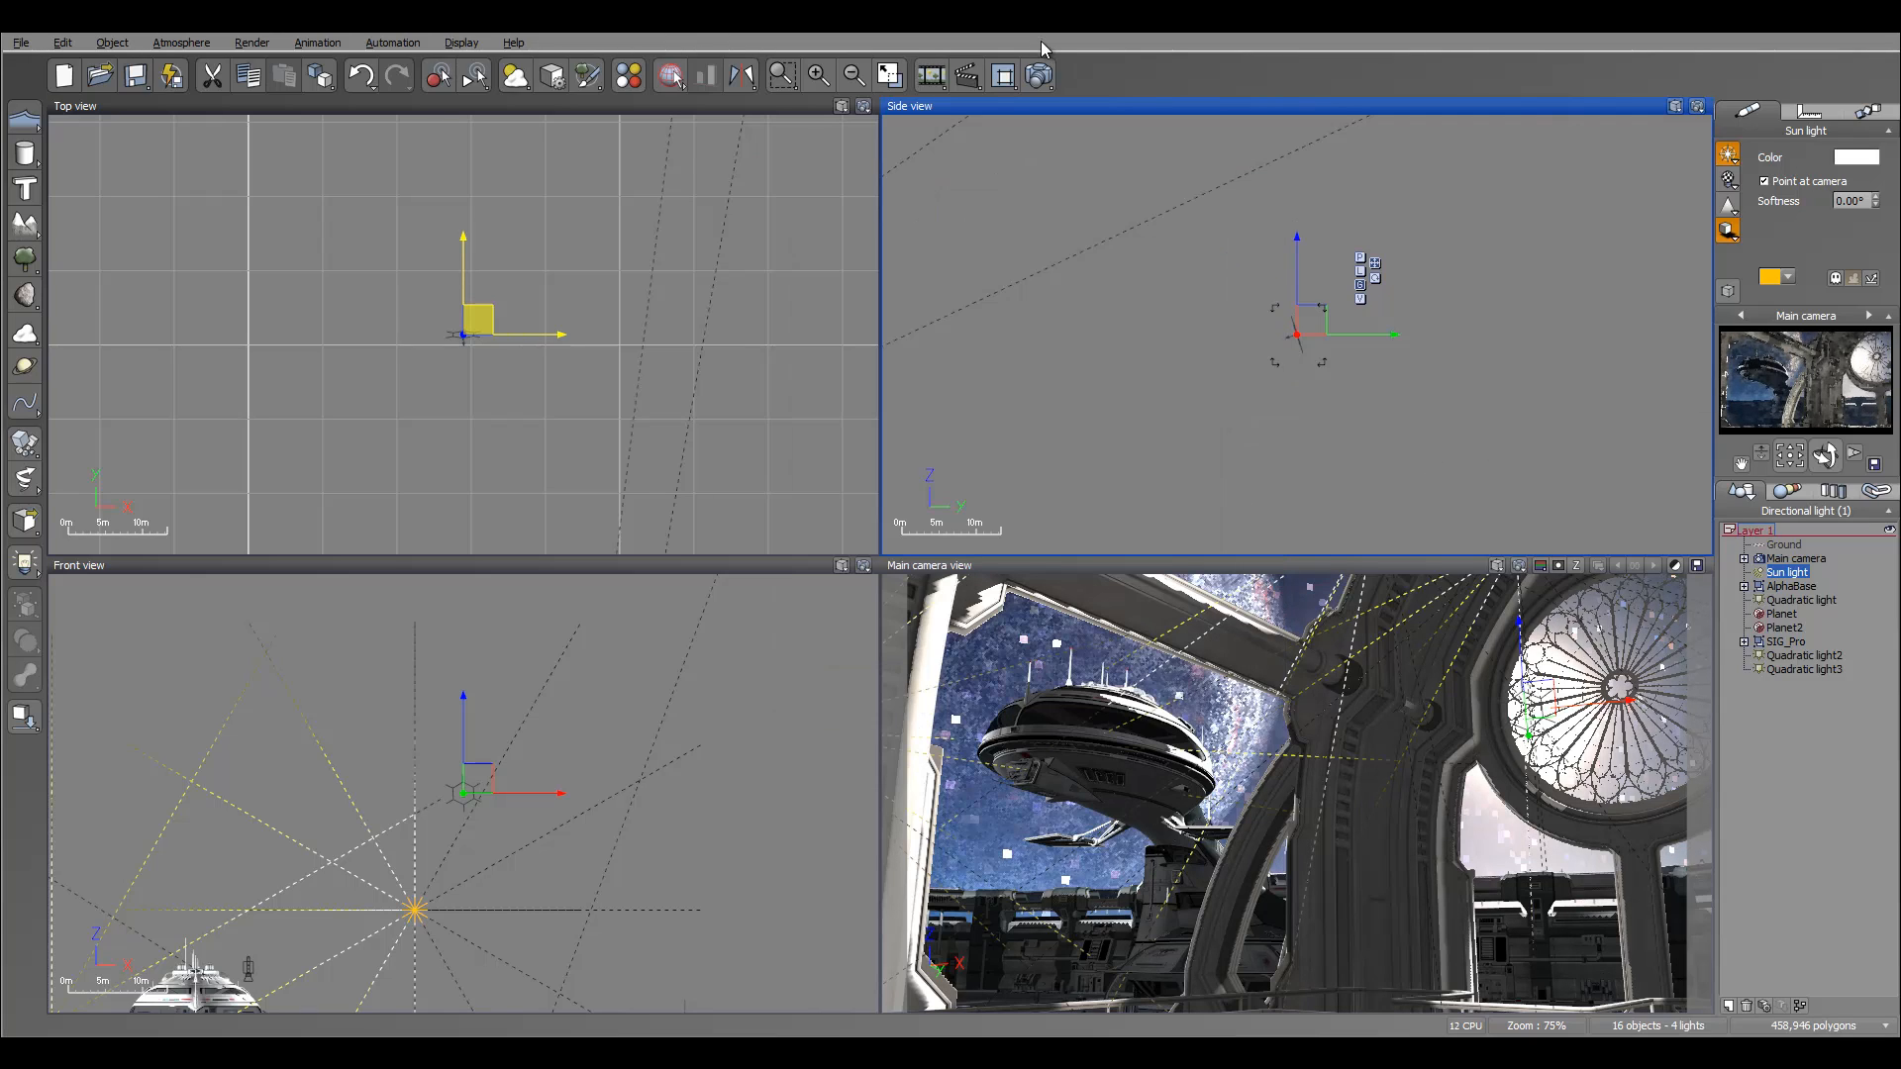
# Render the scene to check the sun flare and haze, accept the post render options and close the render.
pyautogui.hotkey('ctrl', 'F9')
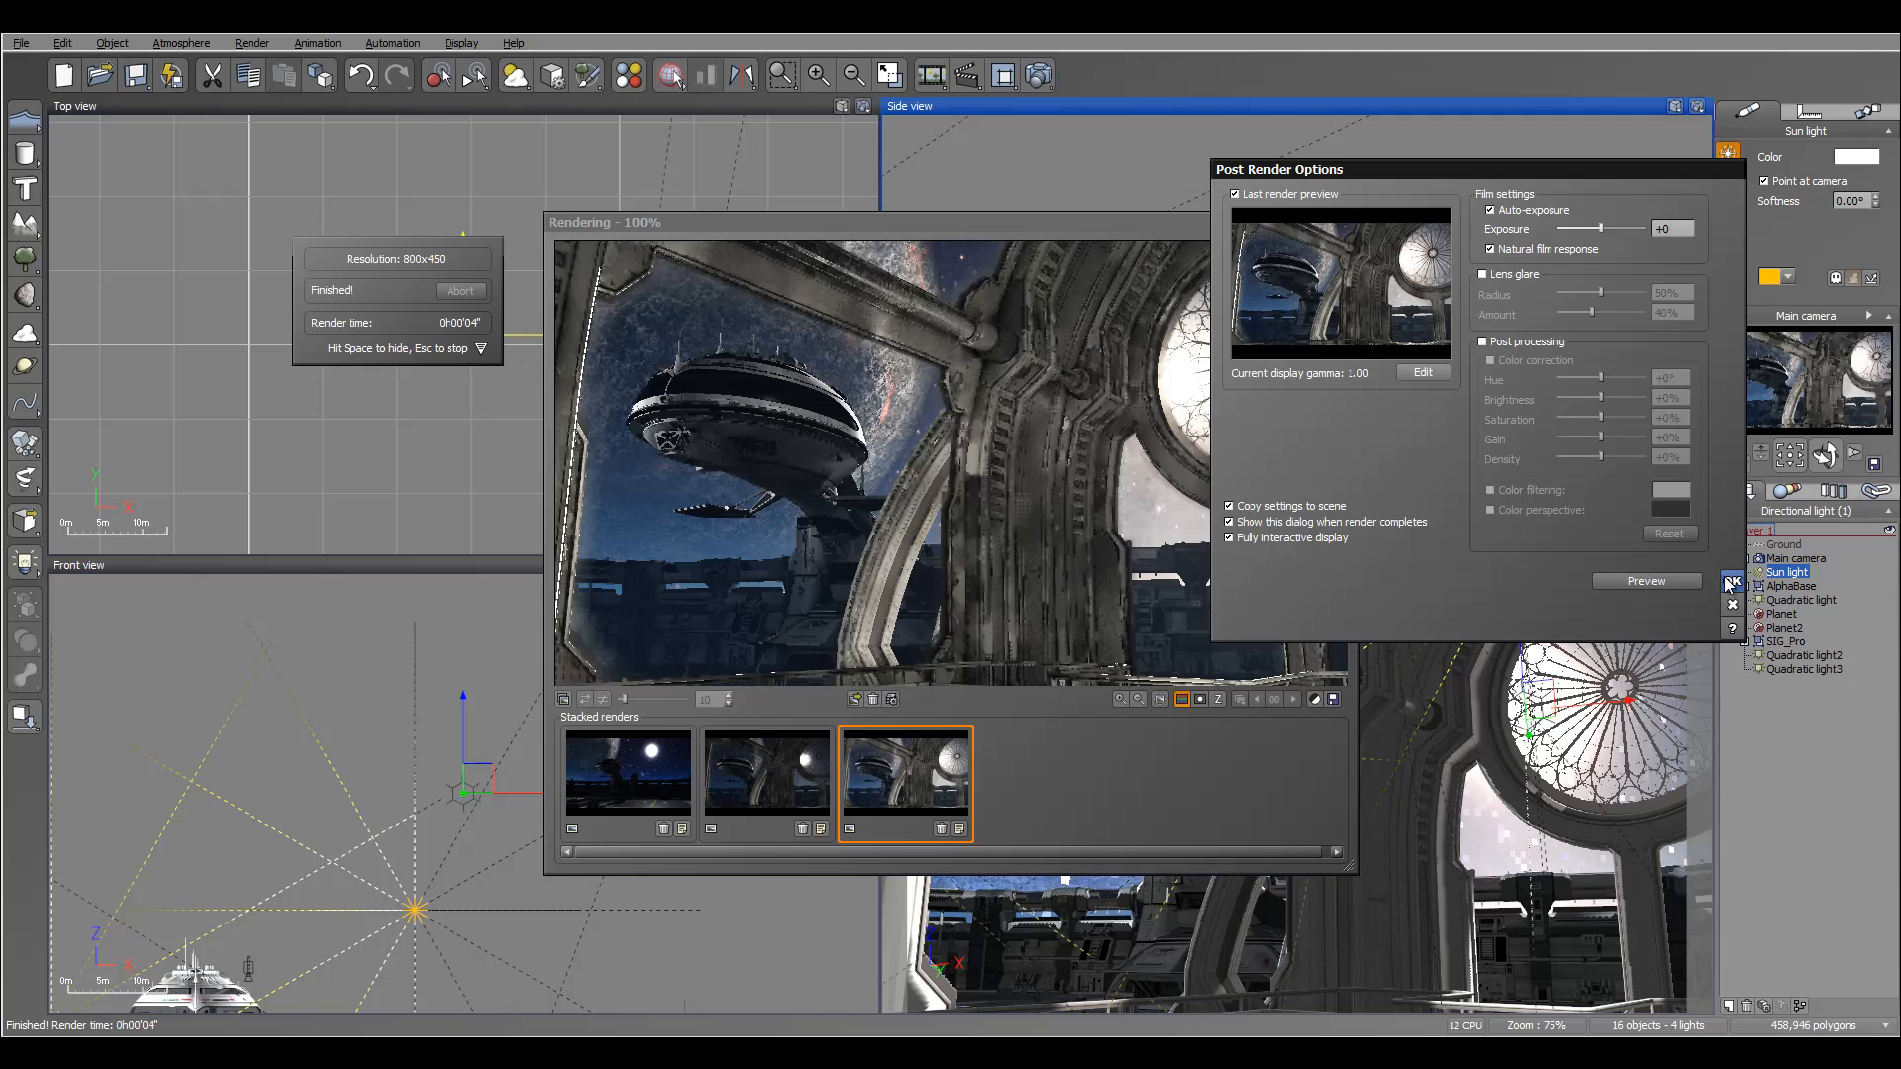
pyautogui.click(1731, 582)
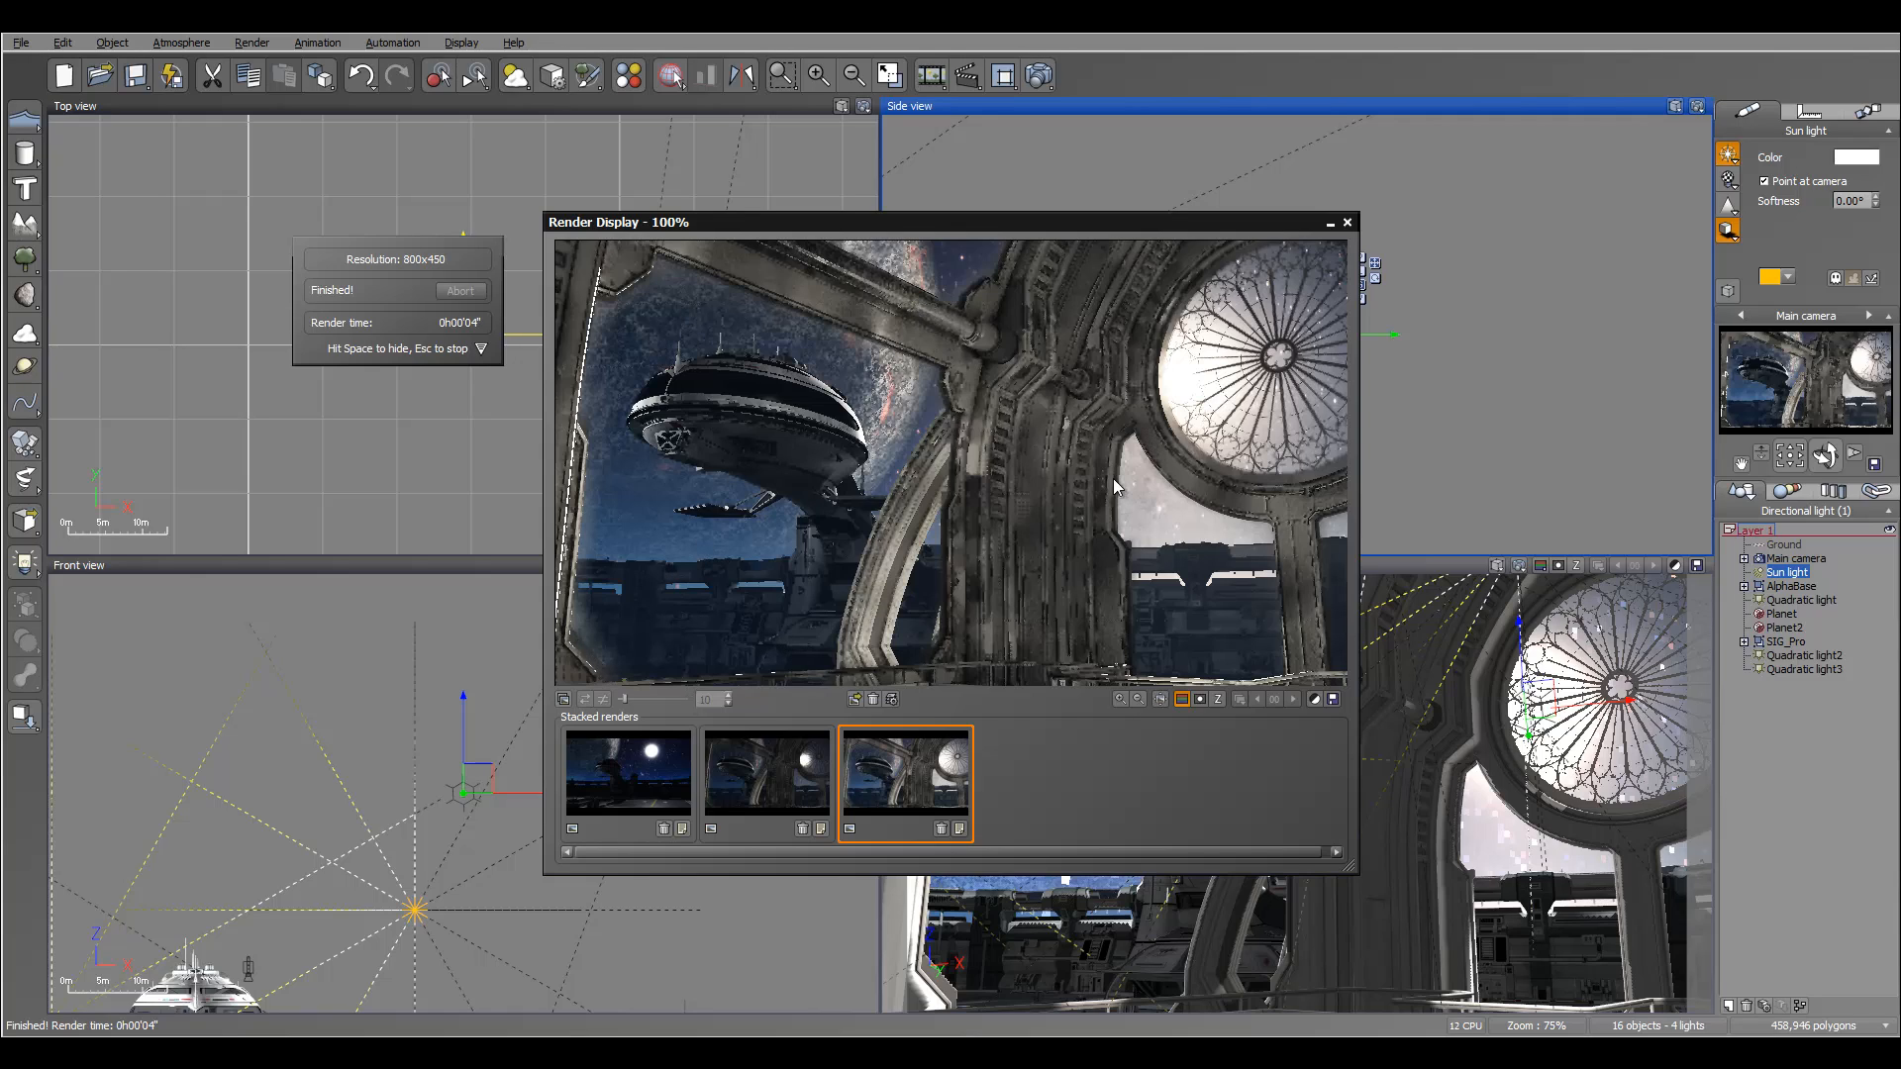
pyautogui.click(1348, 222)
# Change the third quadratic light's color to a more saturated warm orange.
pyautogui.click(1801, 670)
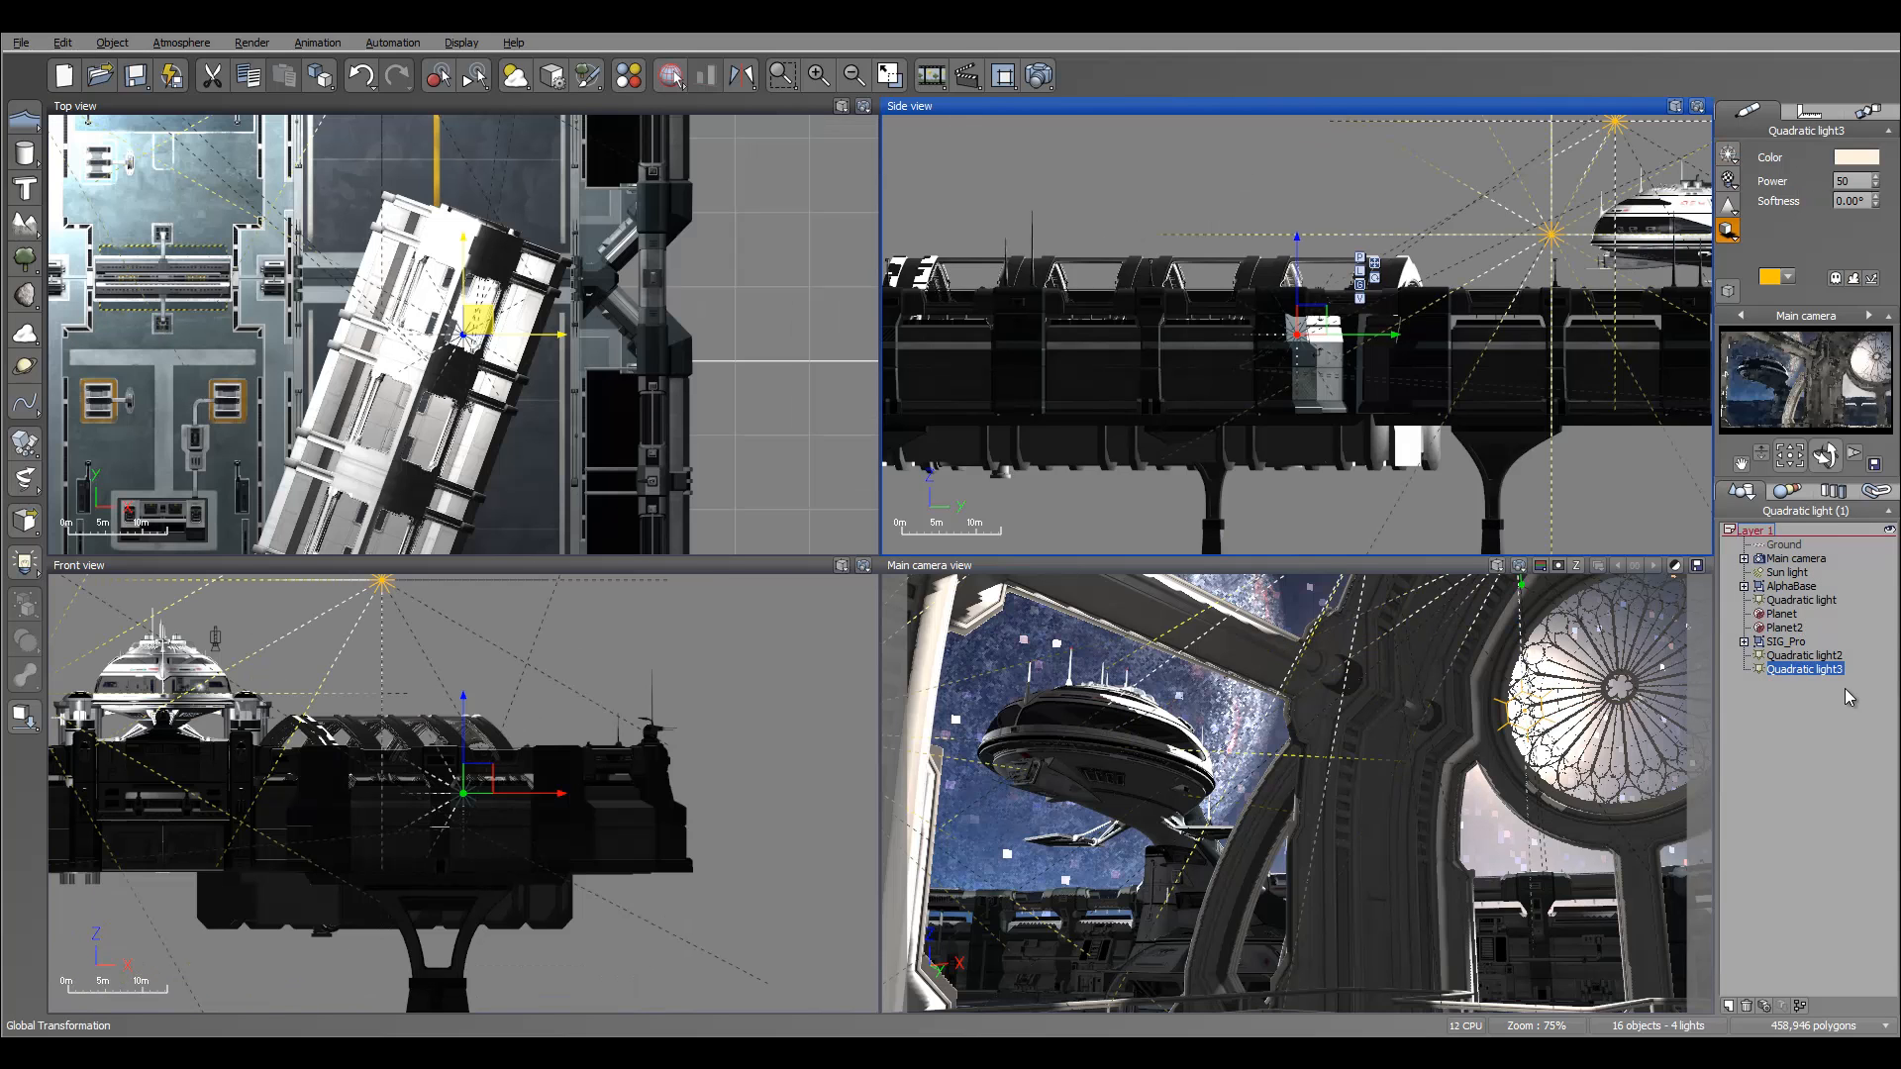
pyautogui.click(1856, 157)
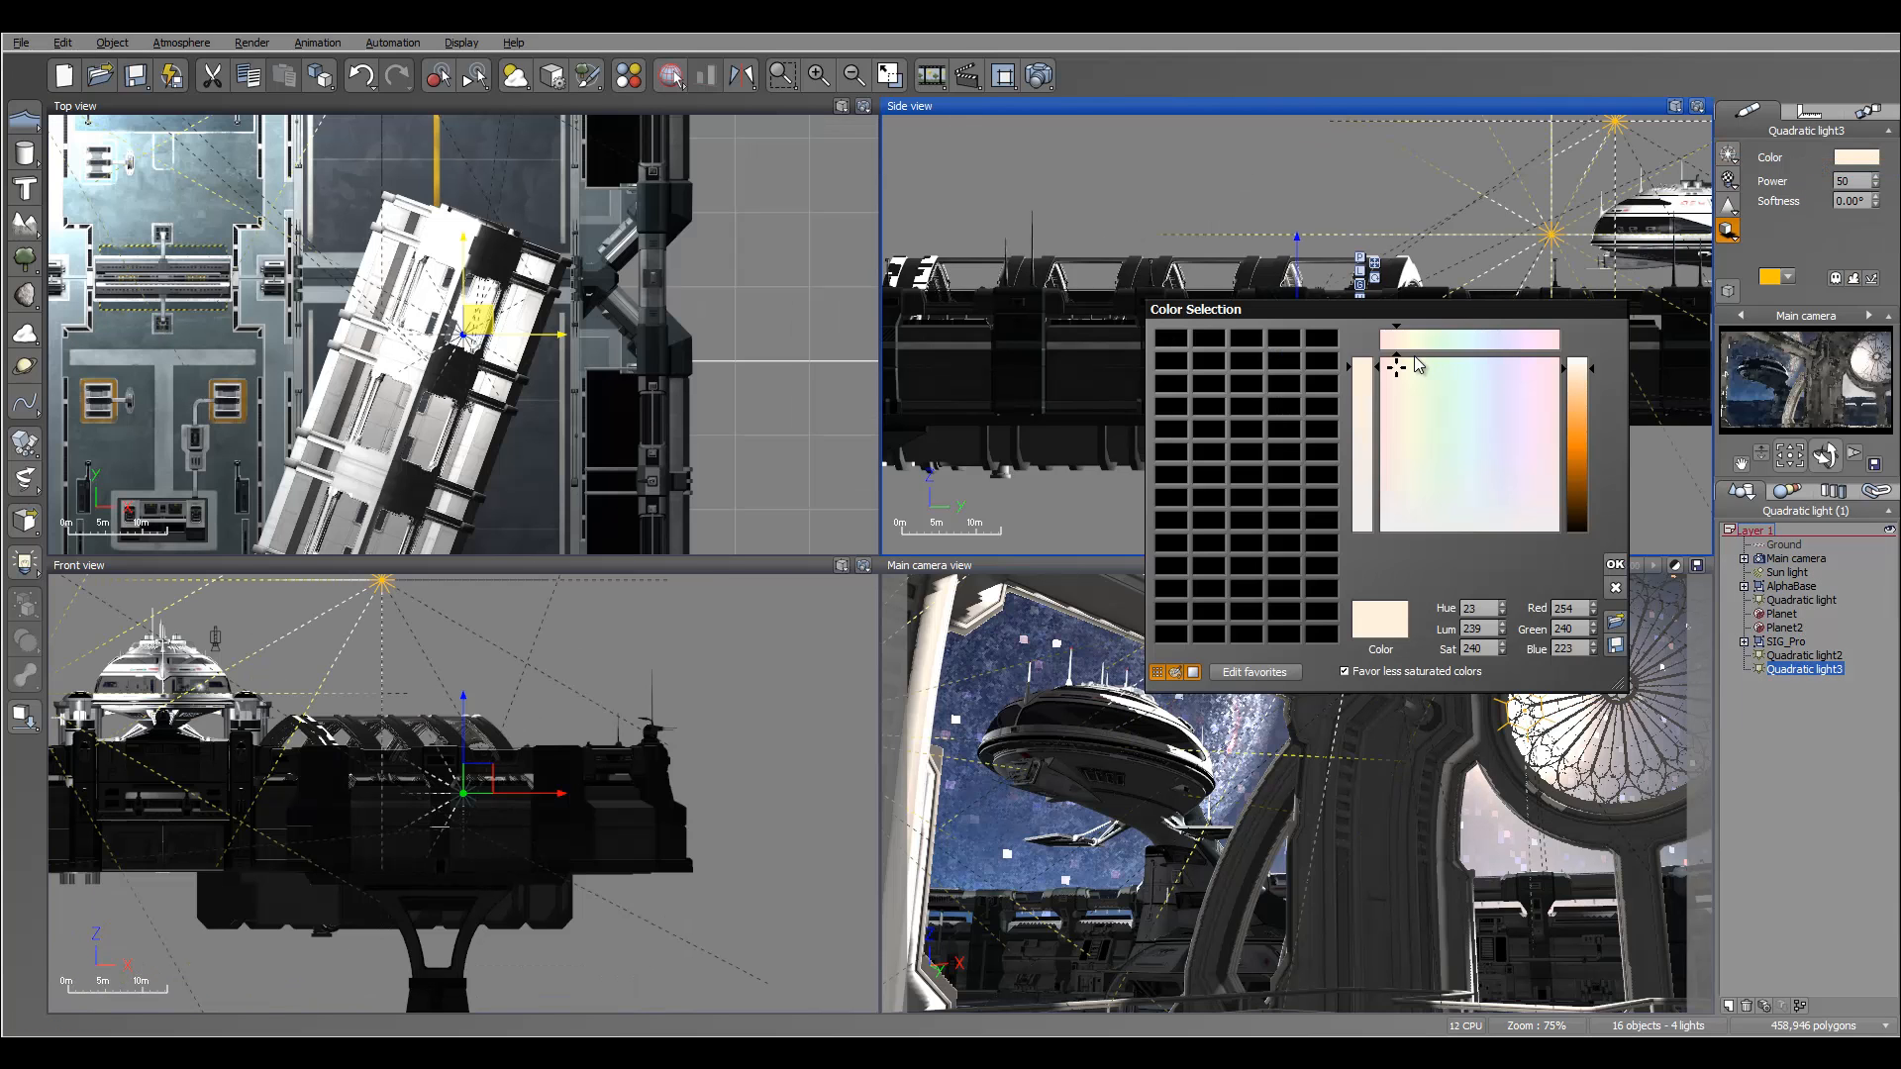
pyautogui.moveTo(1579, 370); pyautogui.dragTo(1579, 386)
pyautogui.click(1616, 580)
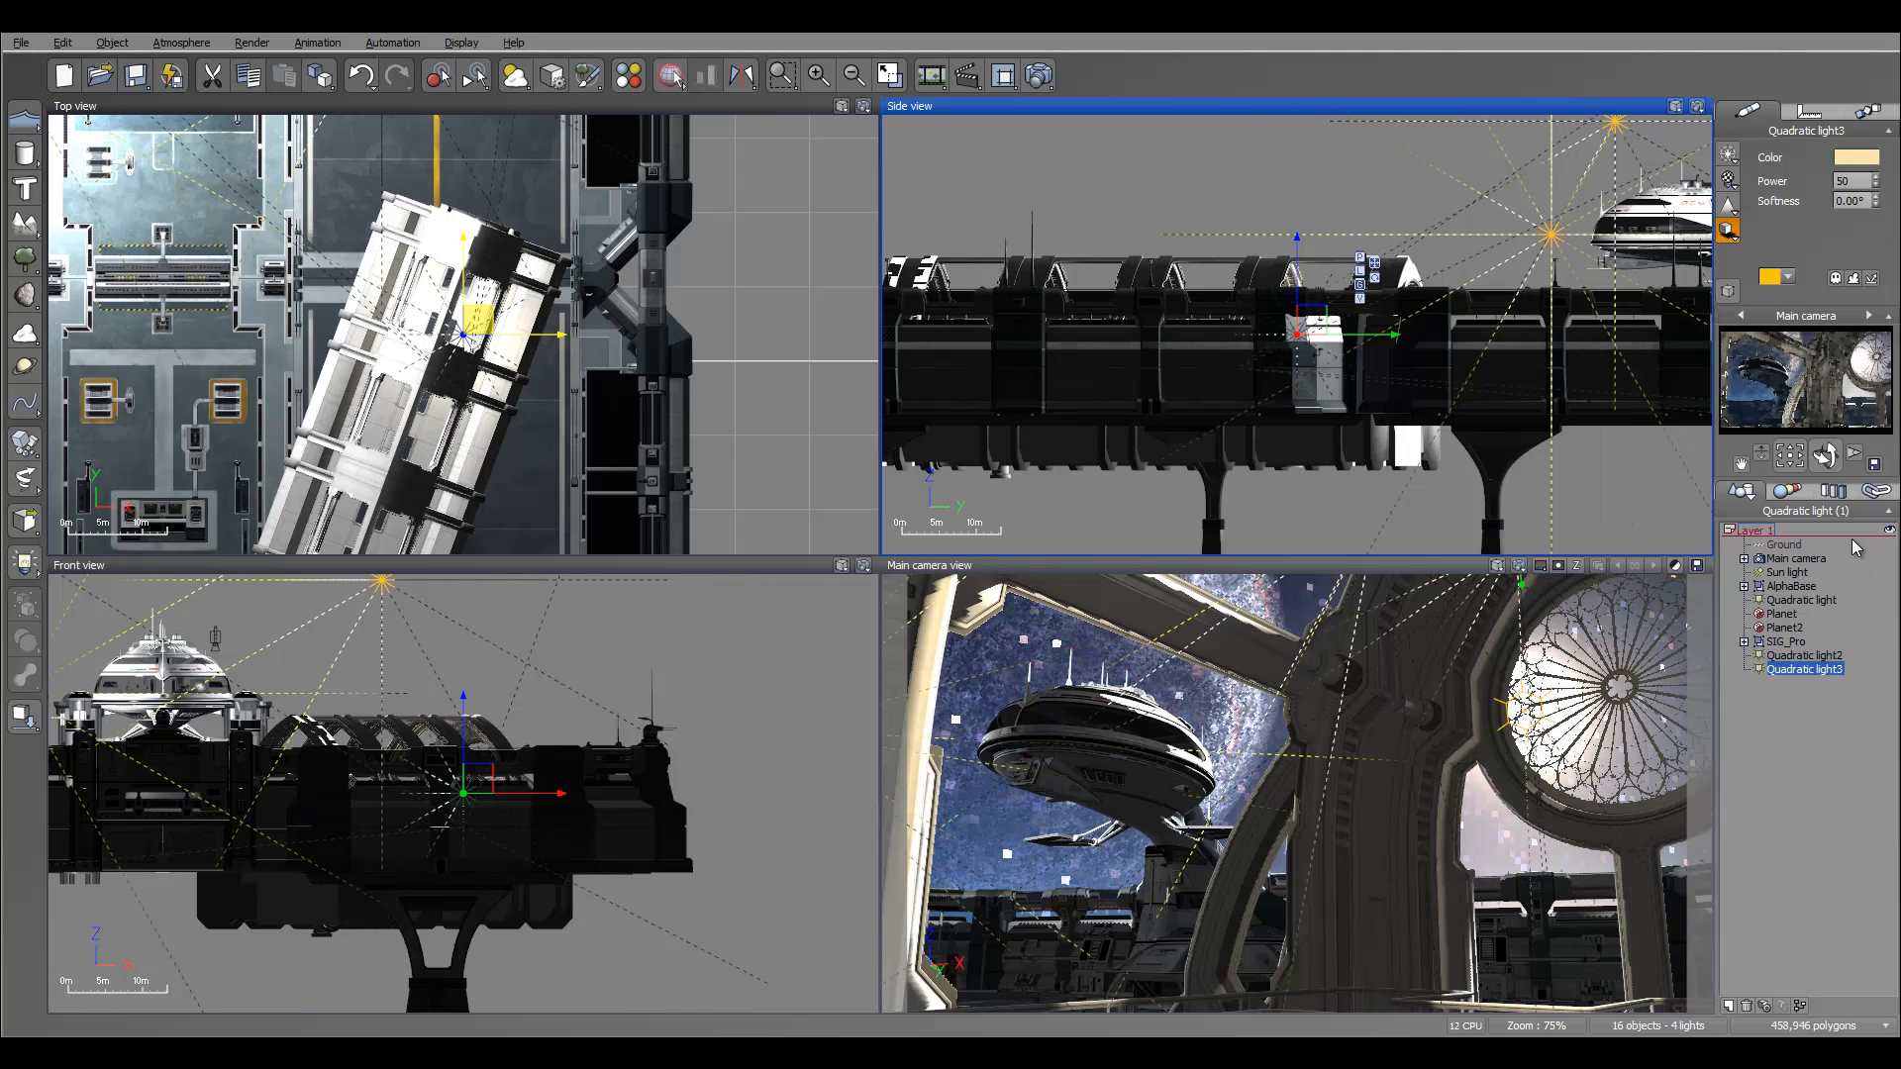
# Set the third quadratic light's power to 65 and soften the quadratic lights, using 11° for the second and 10° for the first.
pyautogui.click(1875, 177)
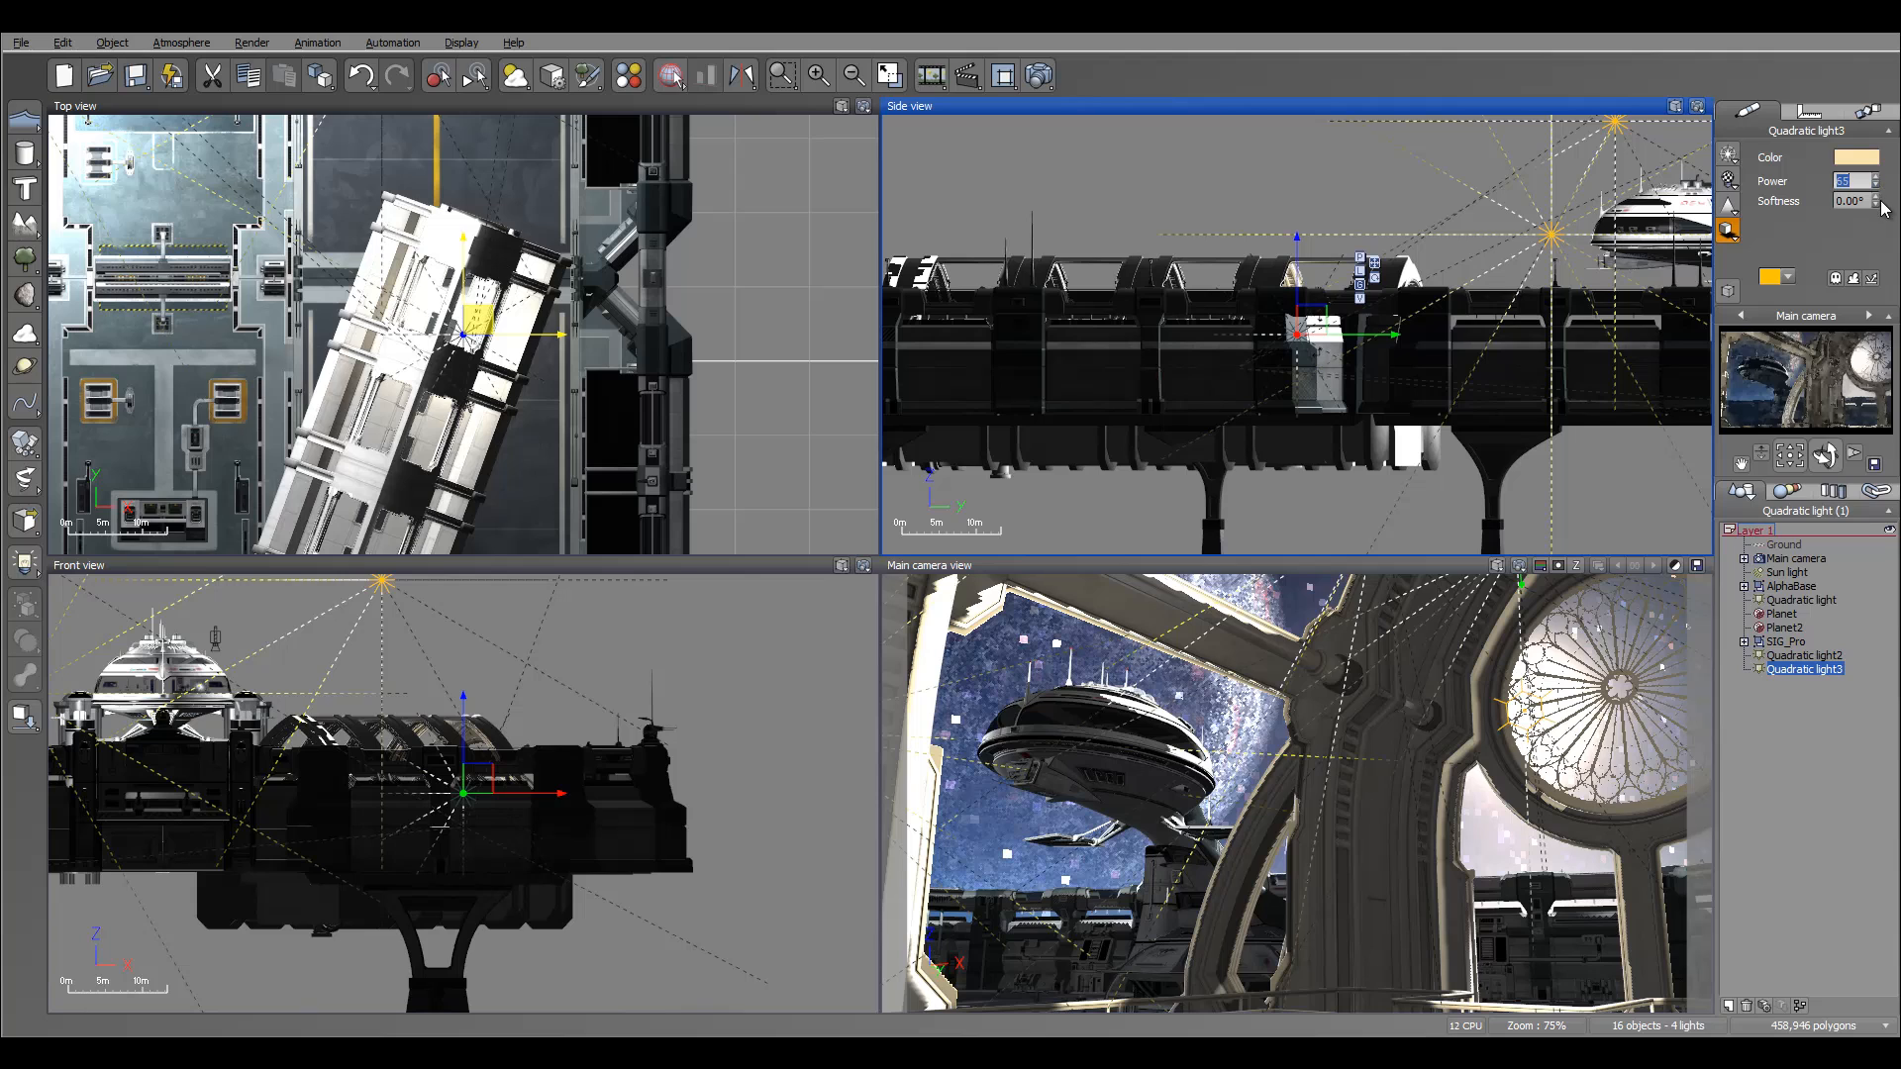
pyautogui.moveTo(1876, 201); pyautogui.dragTo(1876, 188)
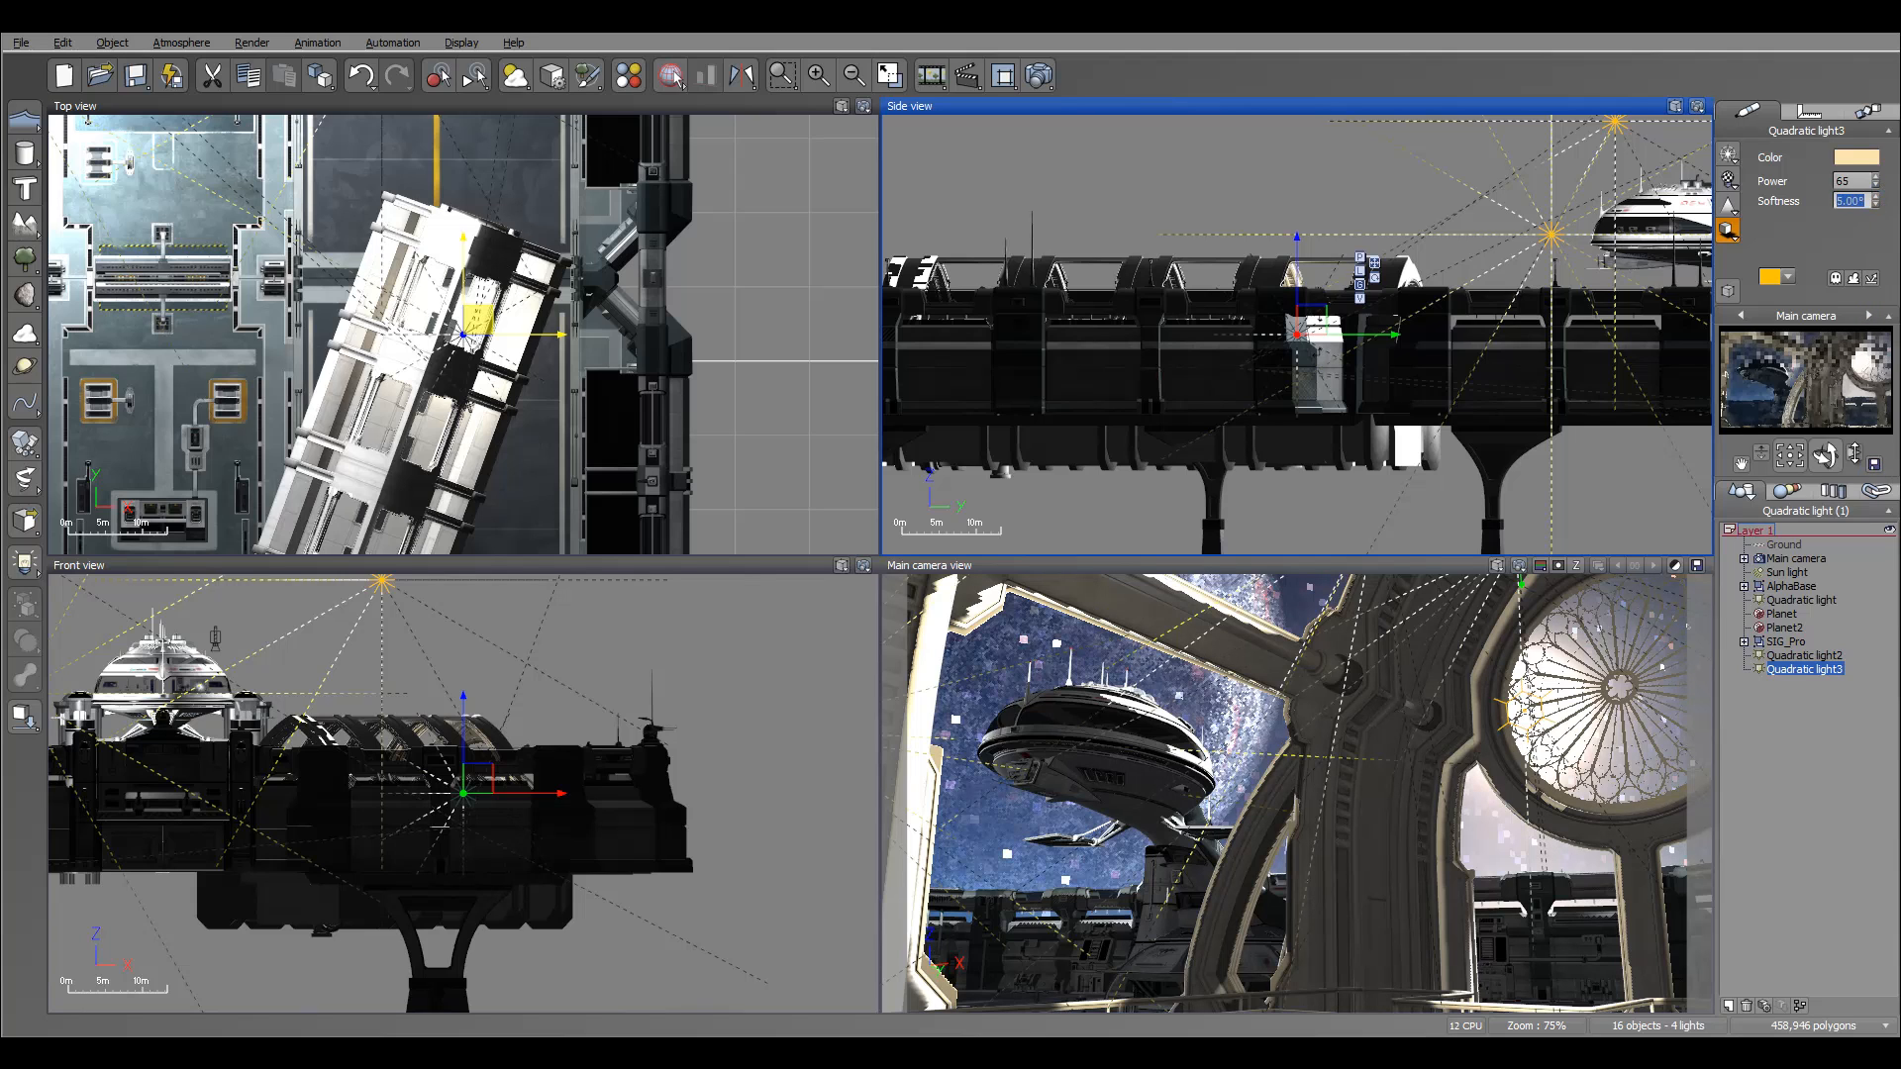
pyautogui.click(1807, 655)
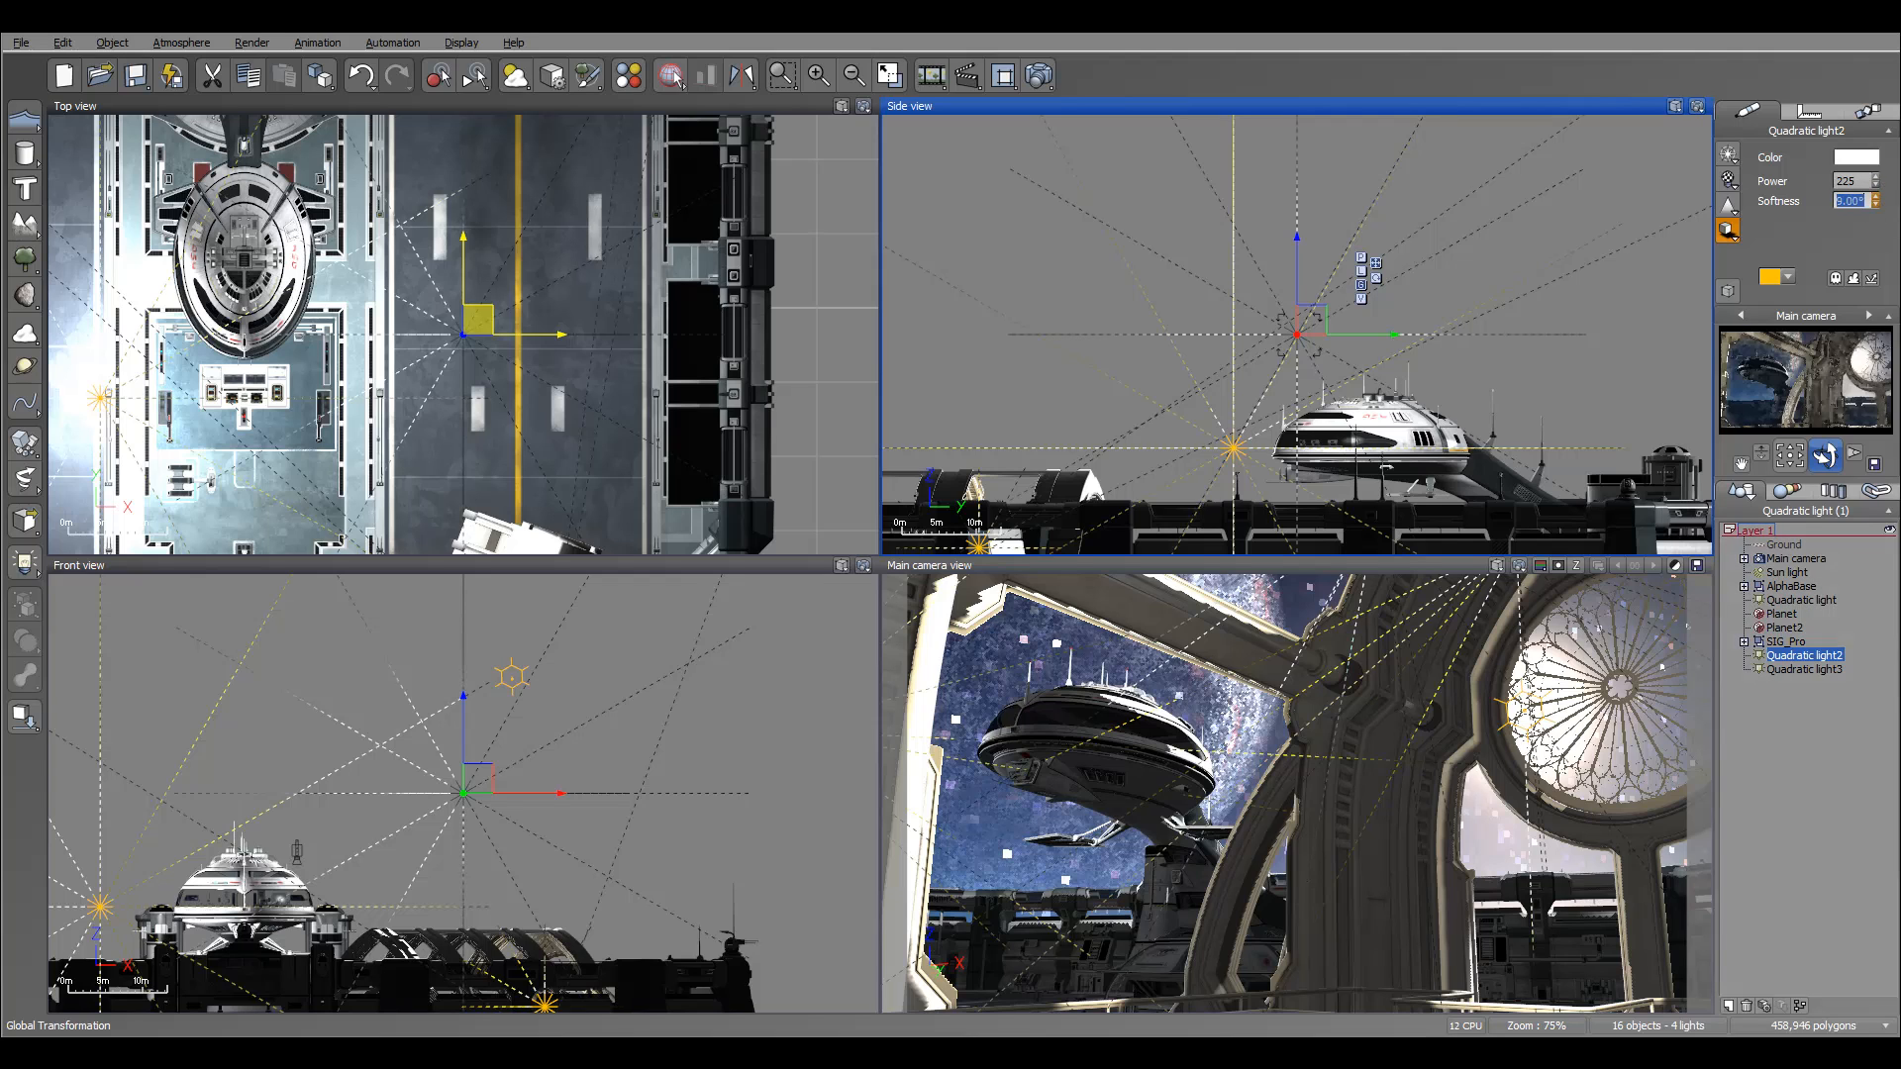
pyautogui.click(1802, 600)
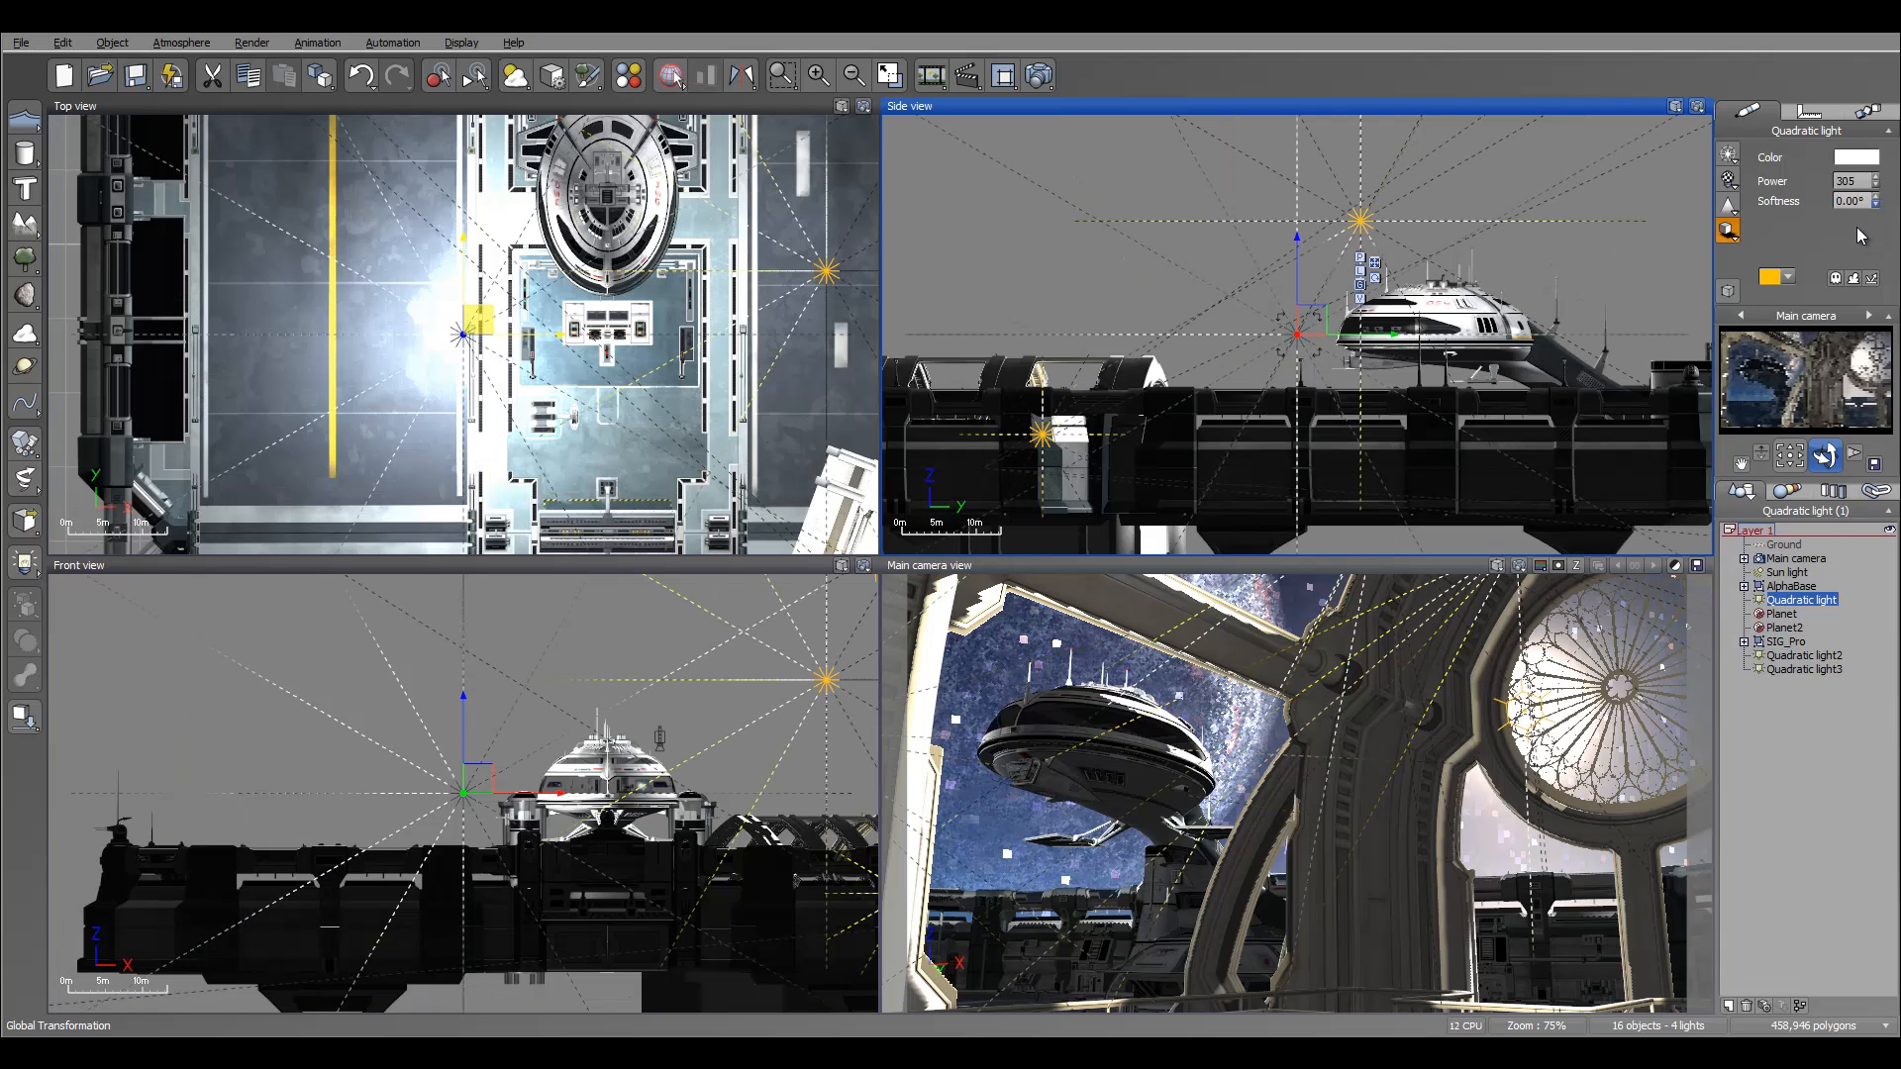
pyautogui.moveTo(1875, 200); pyautogui.dragTo(1875, 194)
# Render the scene to check the softened lights, accept the post render options and close the render.
pyautogui.click(1043, 80)
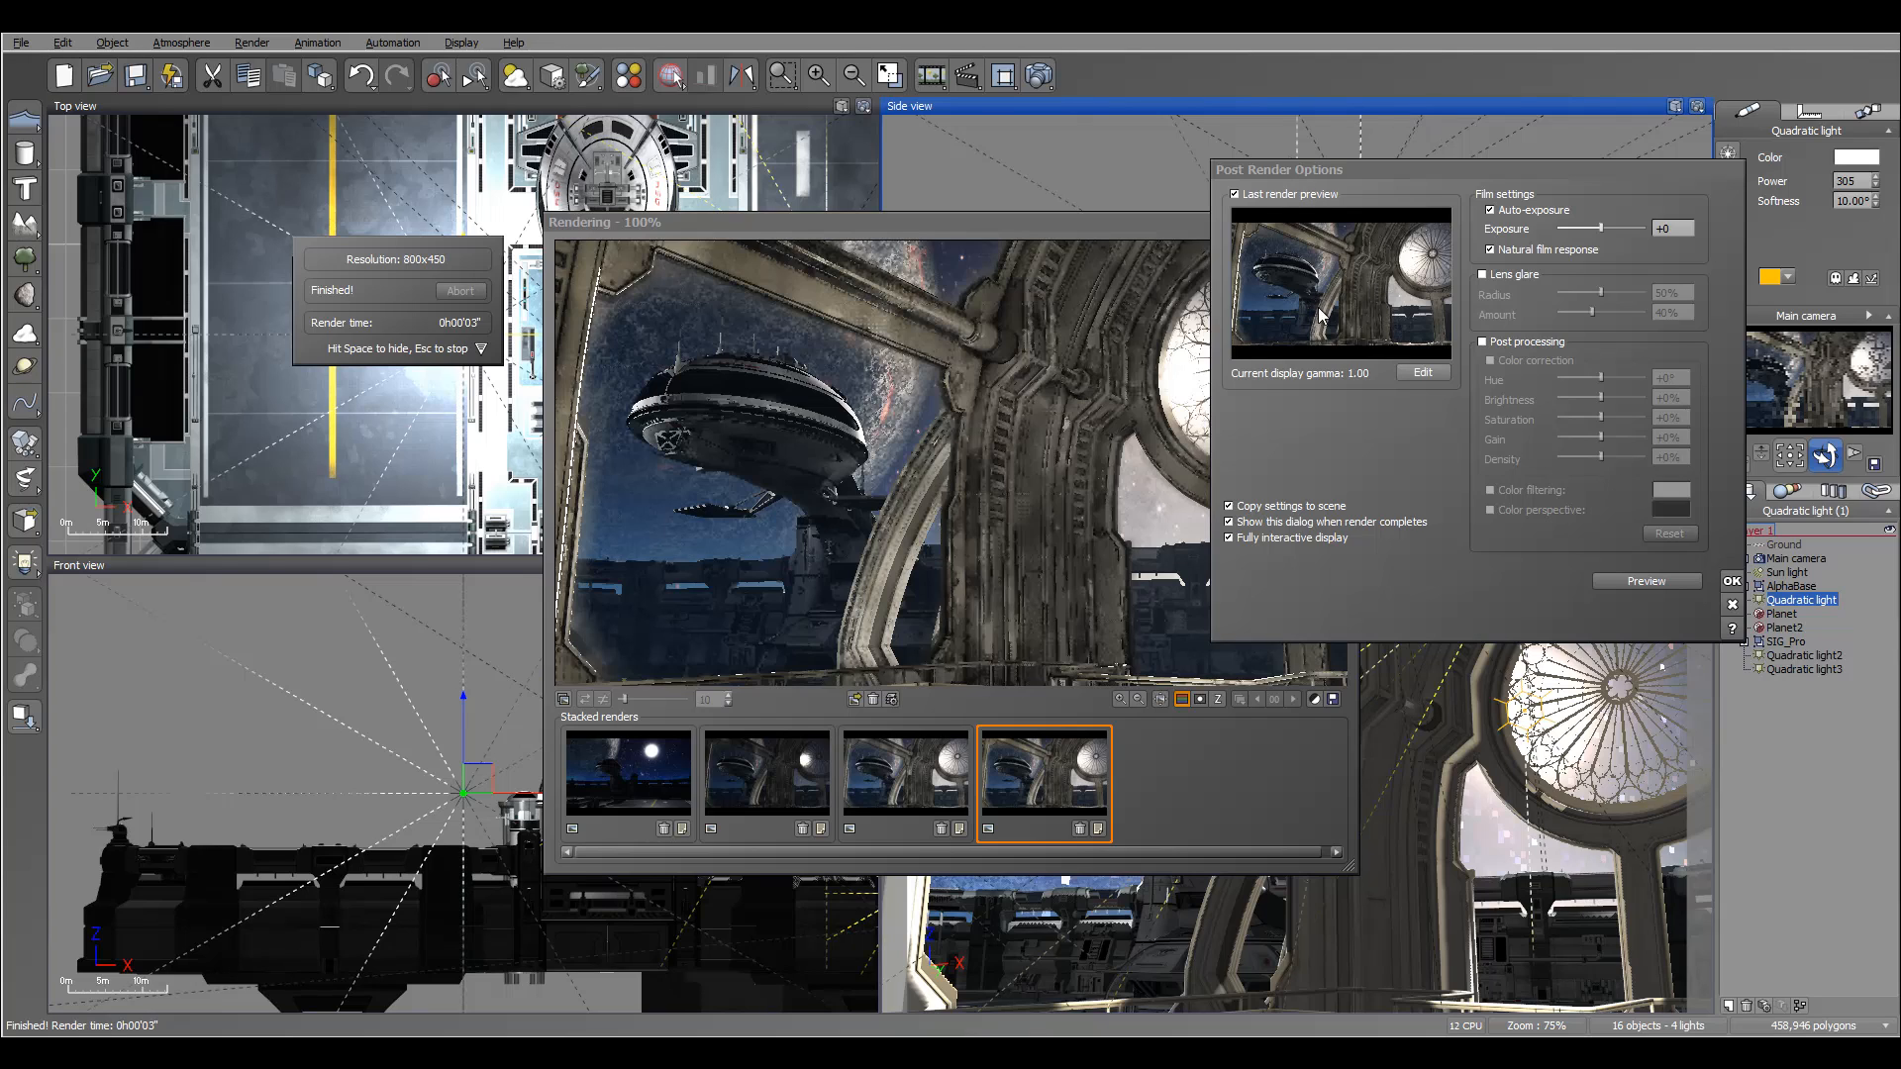
pyautogui.click(1729, 582)
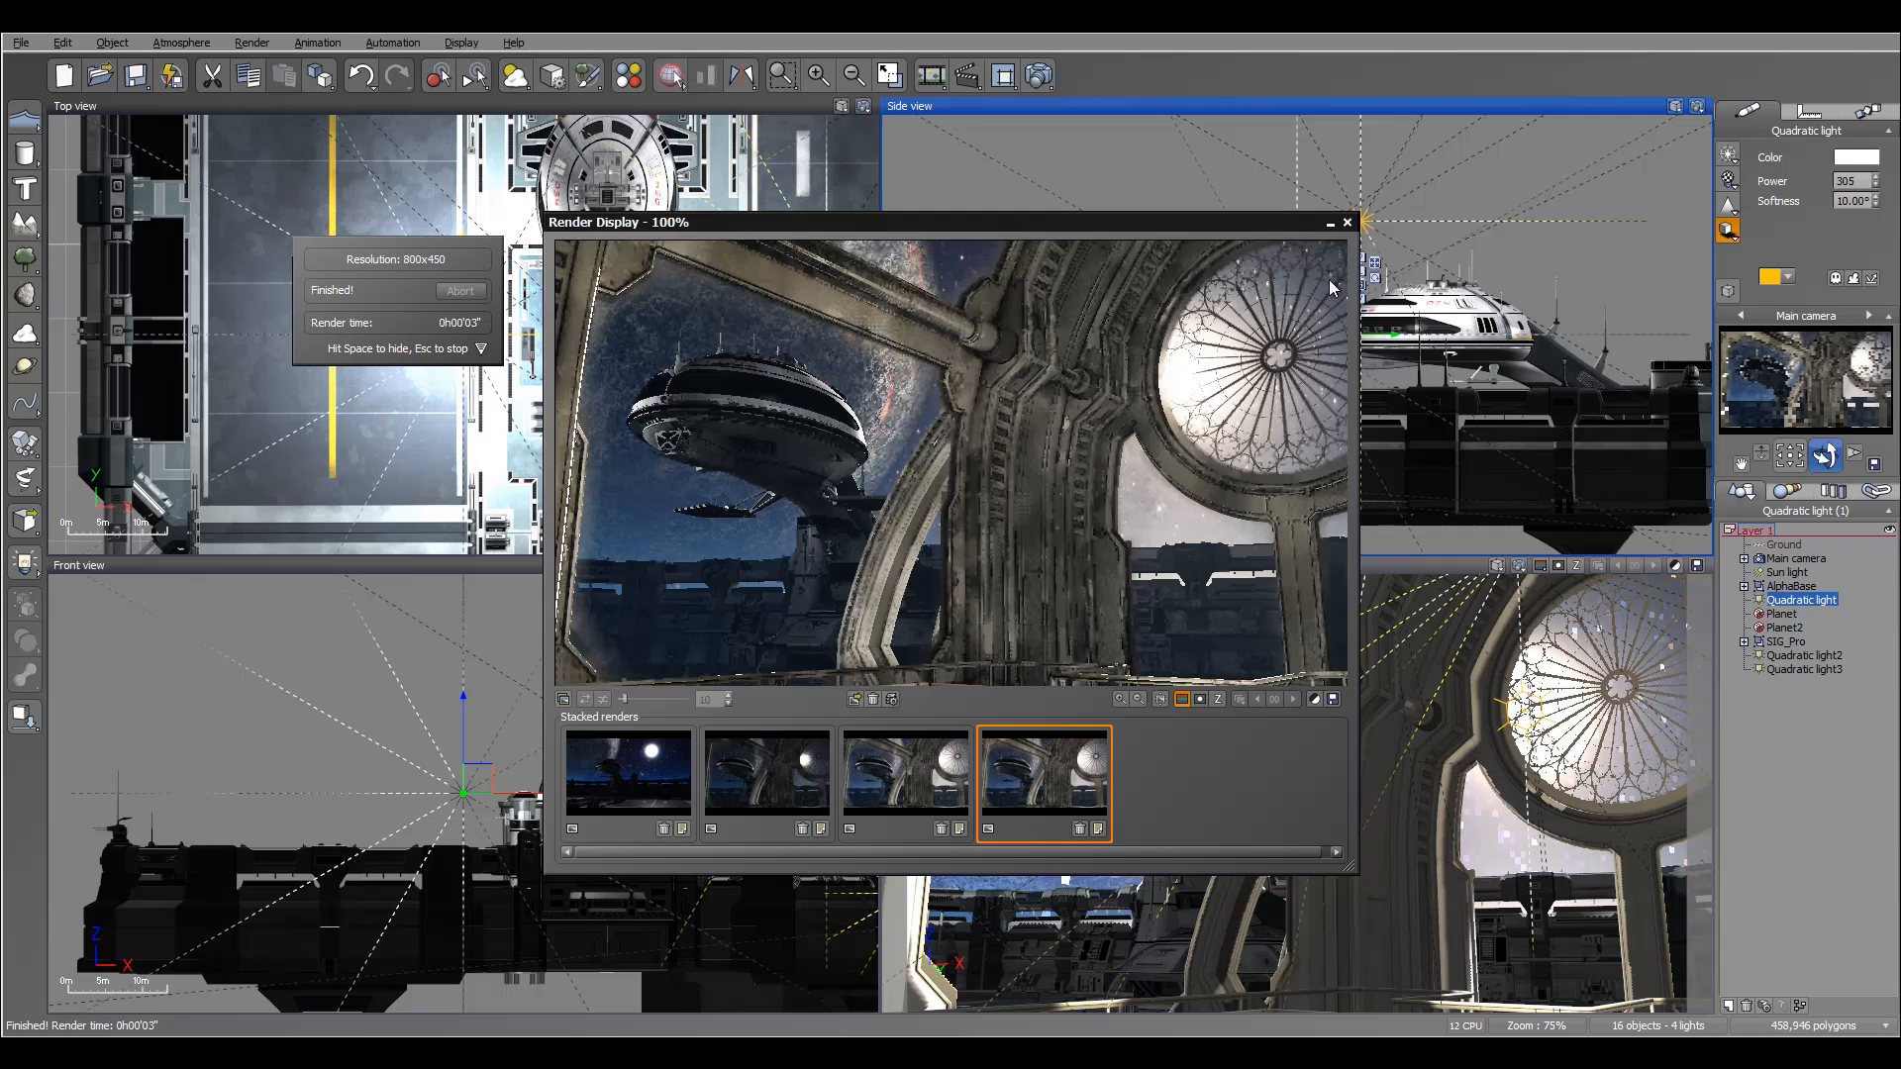
pyautogui.click(1346, 221)
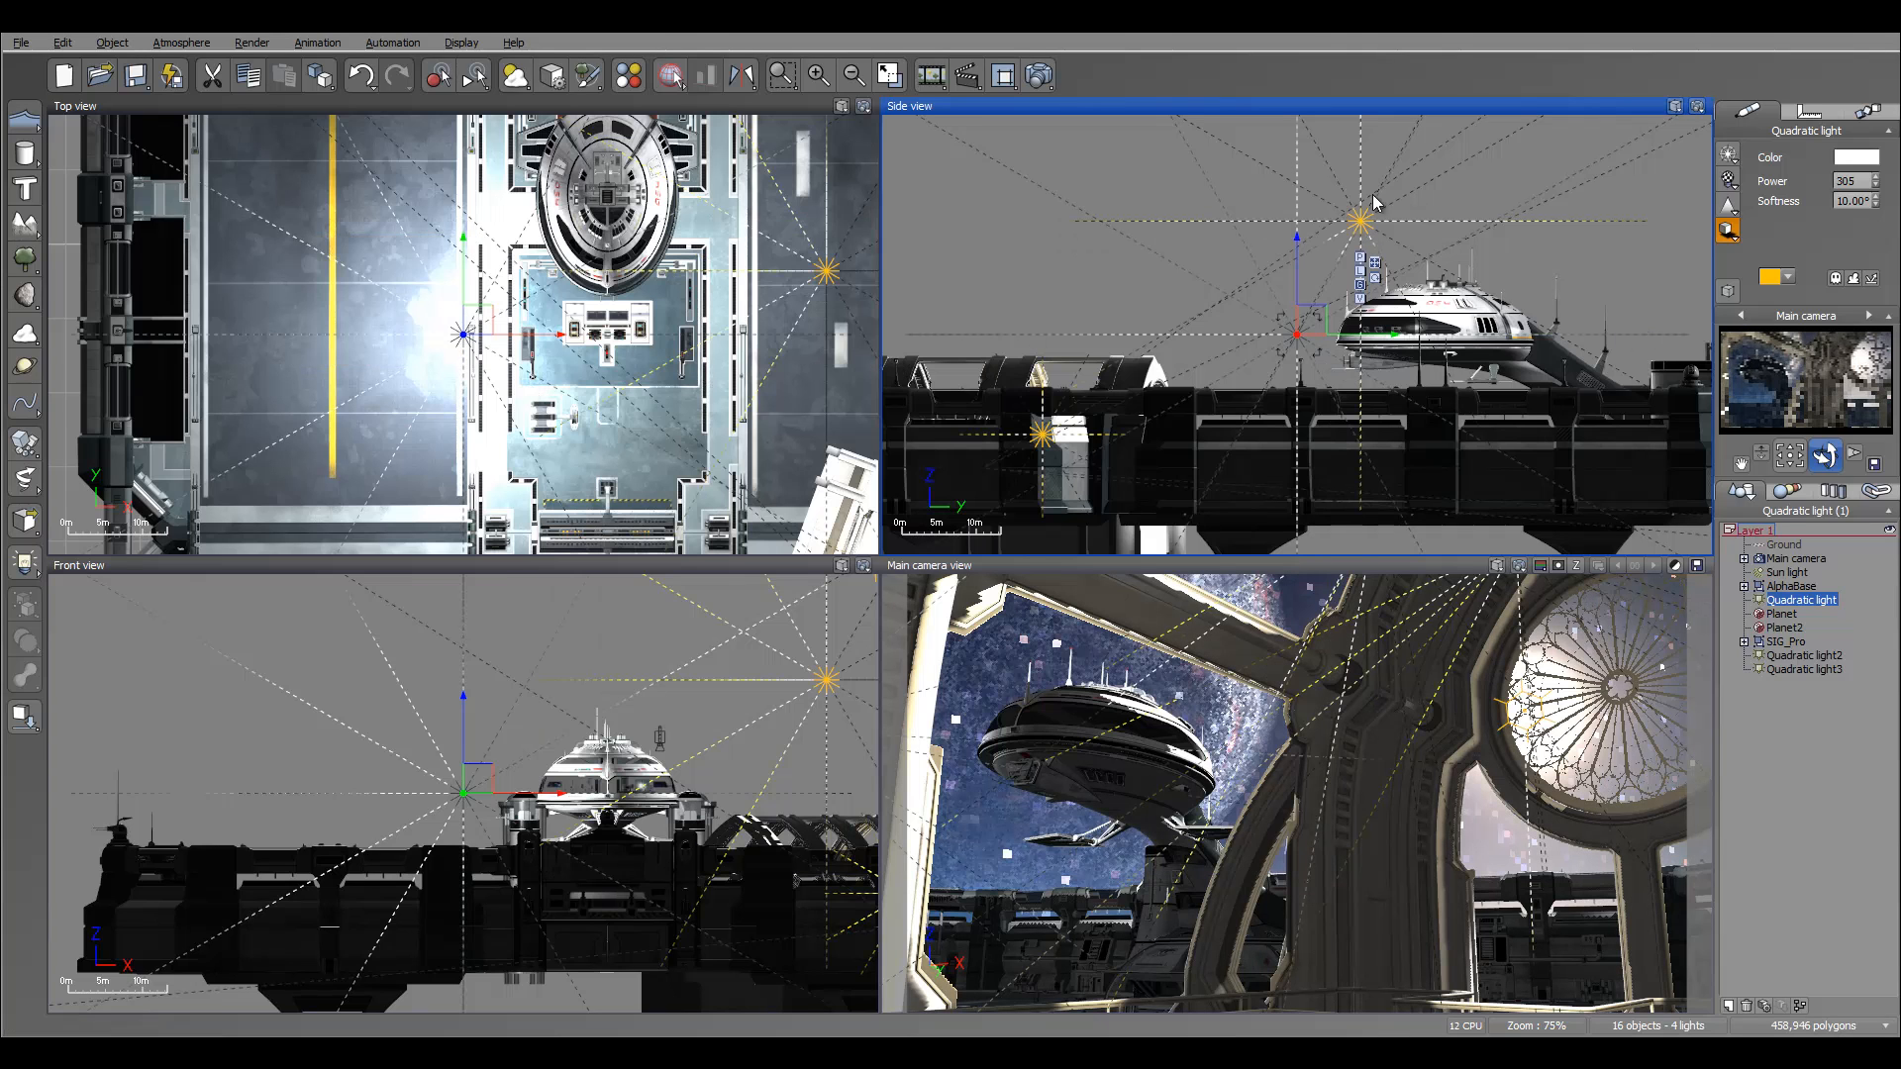
# Place the first quadratic light above the second in the object list, then raise it and shift it toward the ship's tower platform.
pyautogui.click(1796, 657)
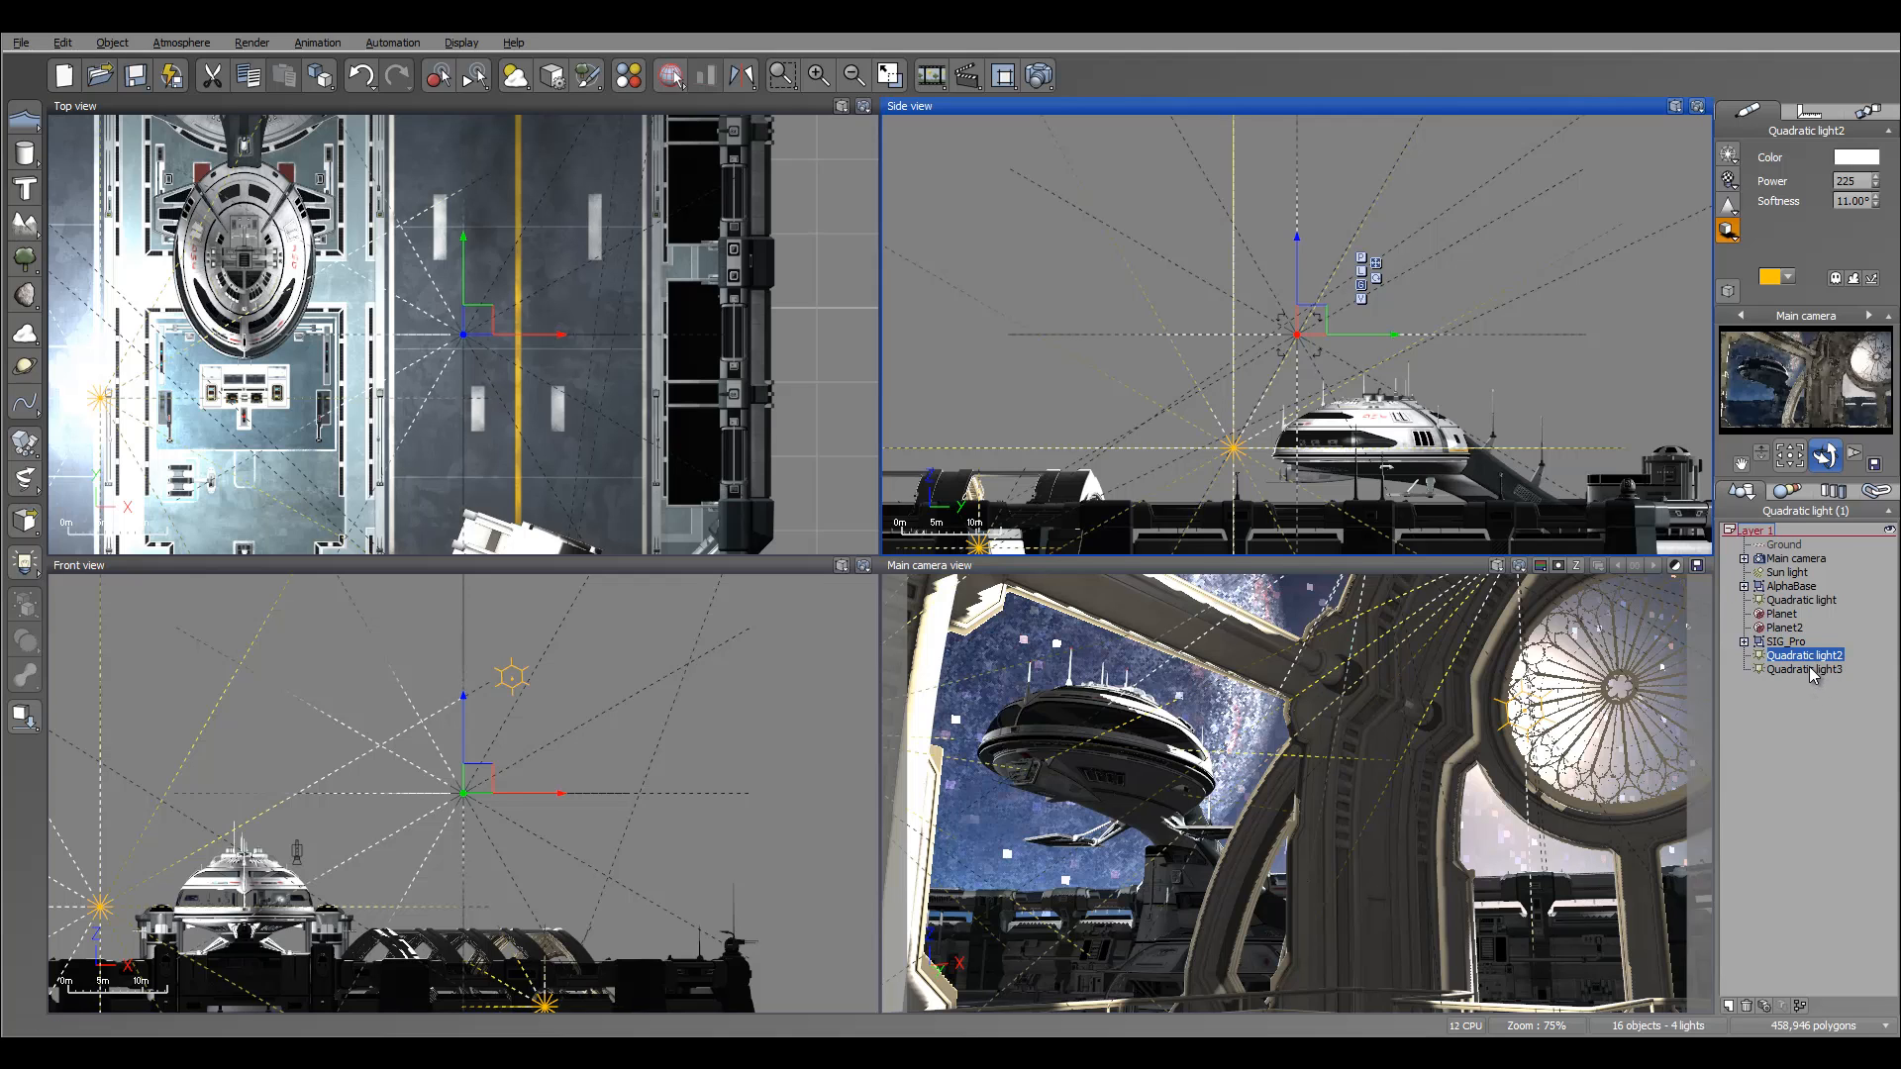
pyautogui.moveTo(1798, 603); pyautogui.dragTo(1790, 650)
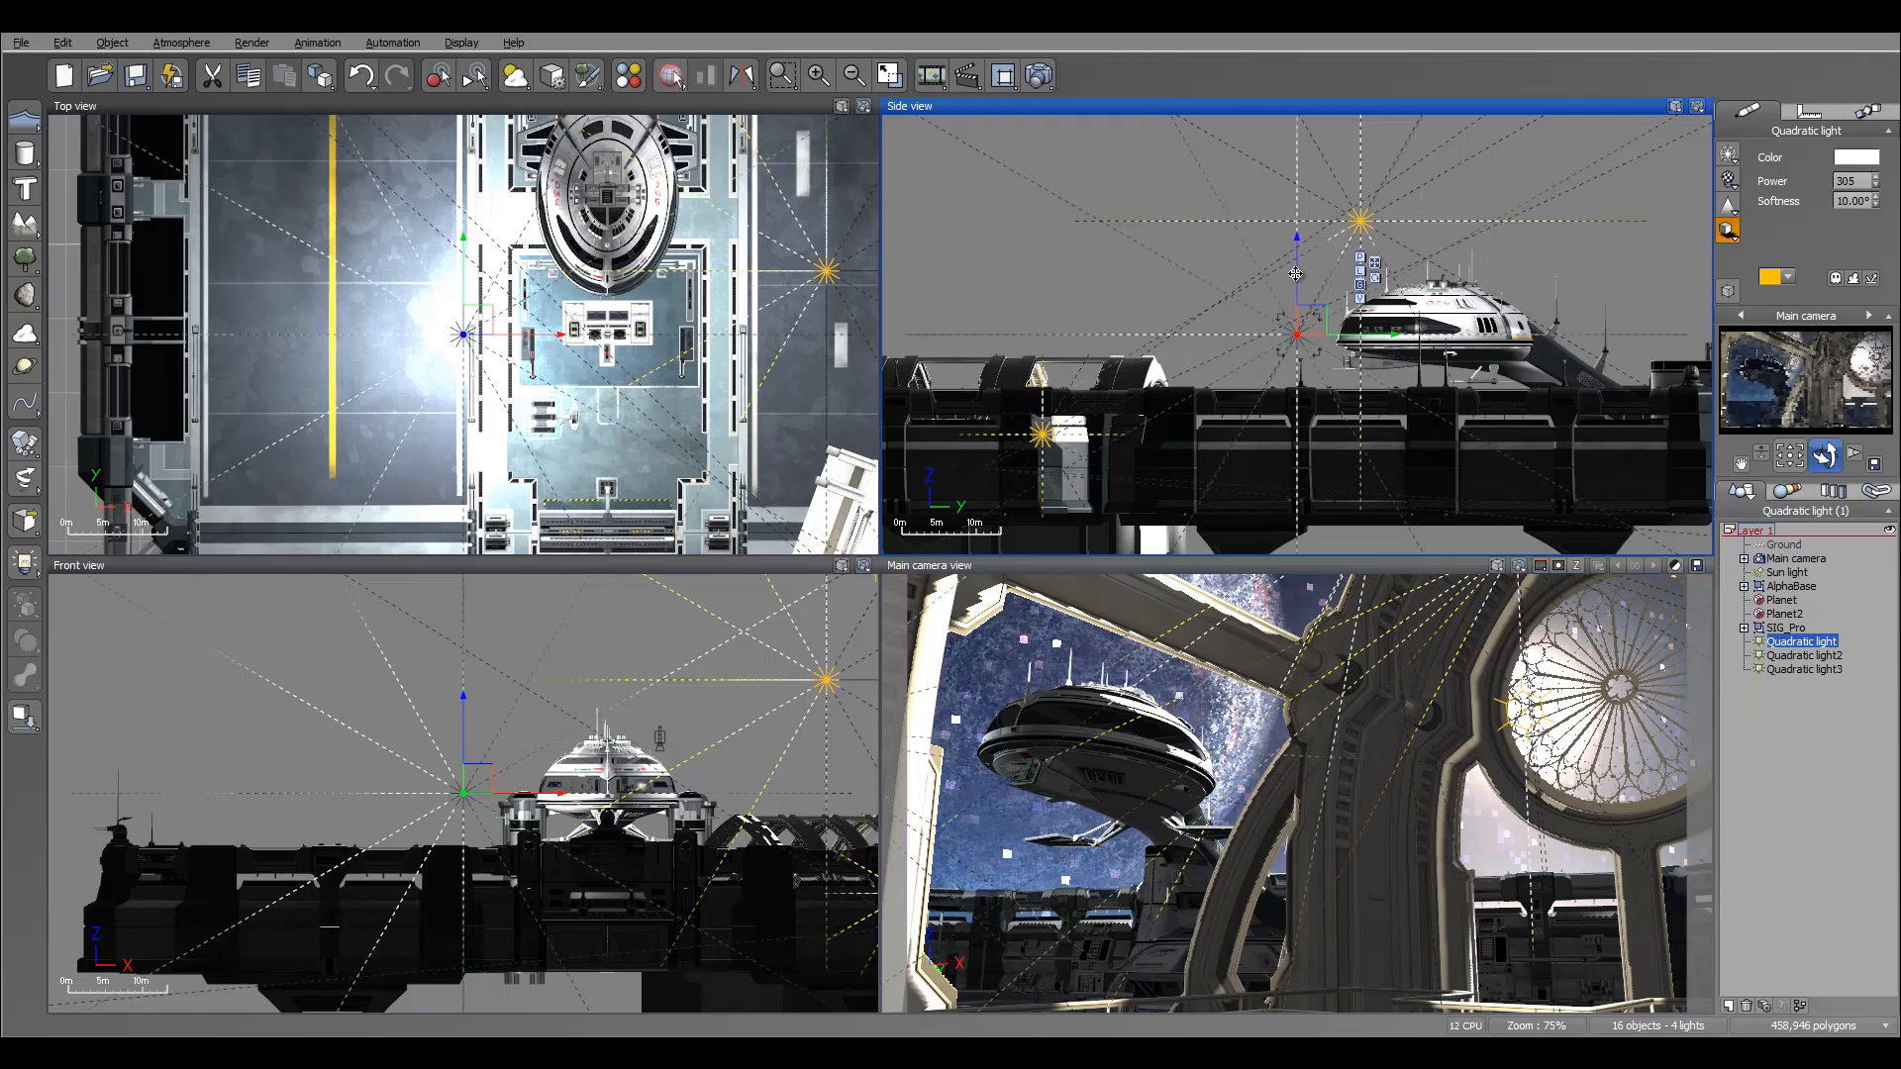
pyautogui.moveTo(1302, 272); pyautogui.dragTo(1315, 173)
pyautogui.moveTo(471, 323); pyautogui.dragTo(534, 319)
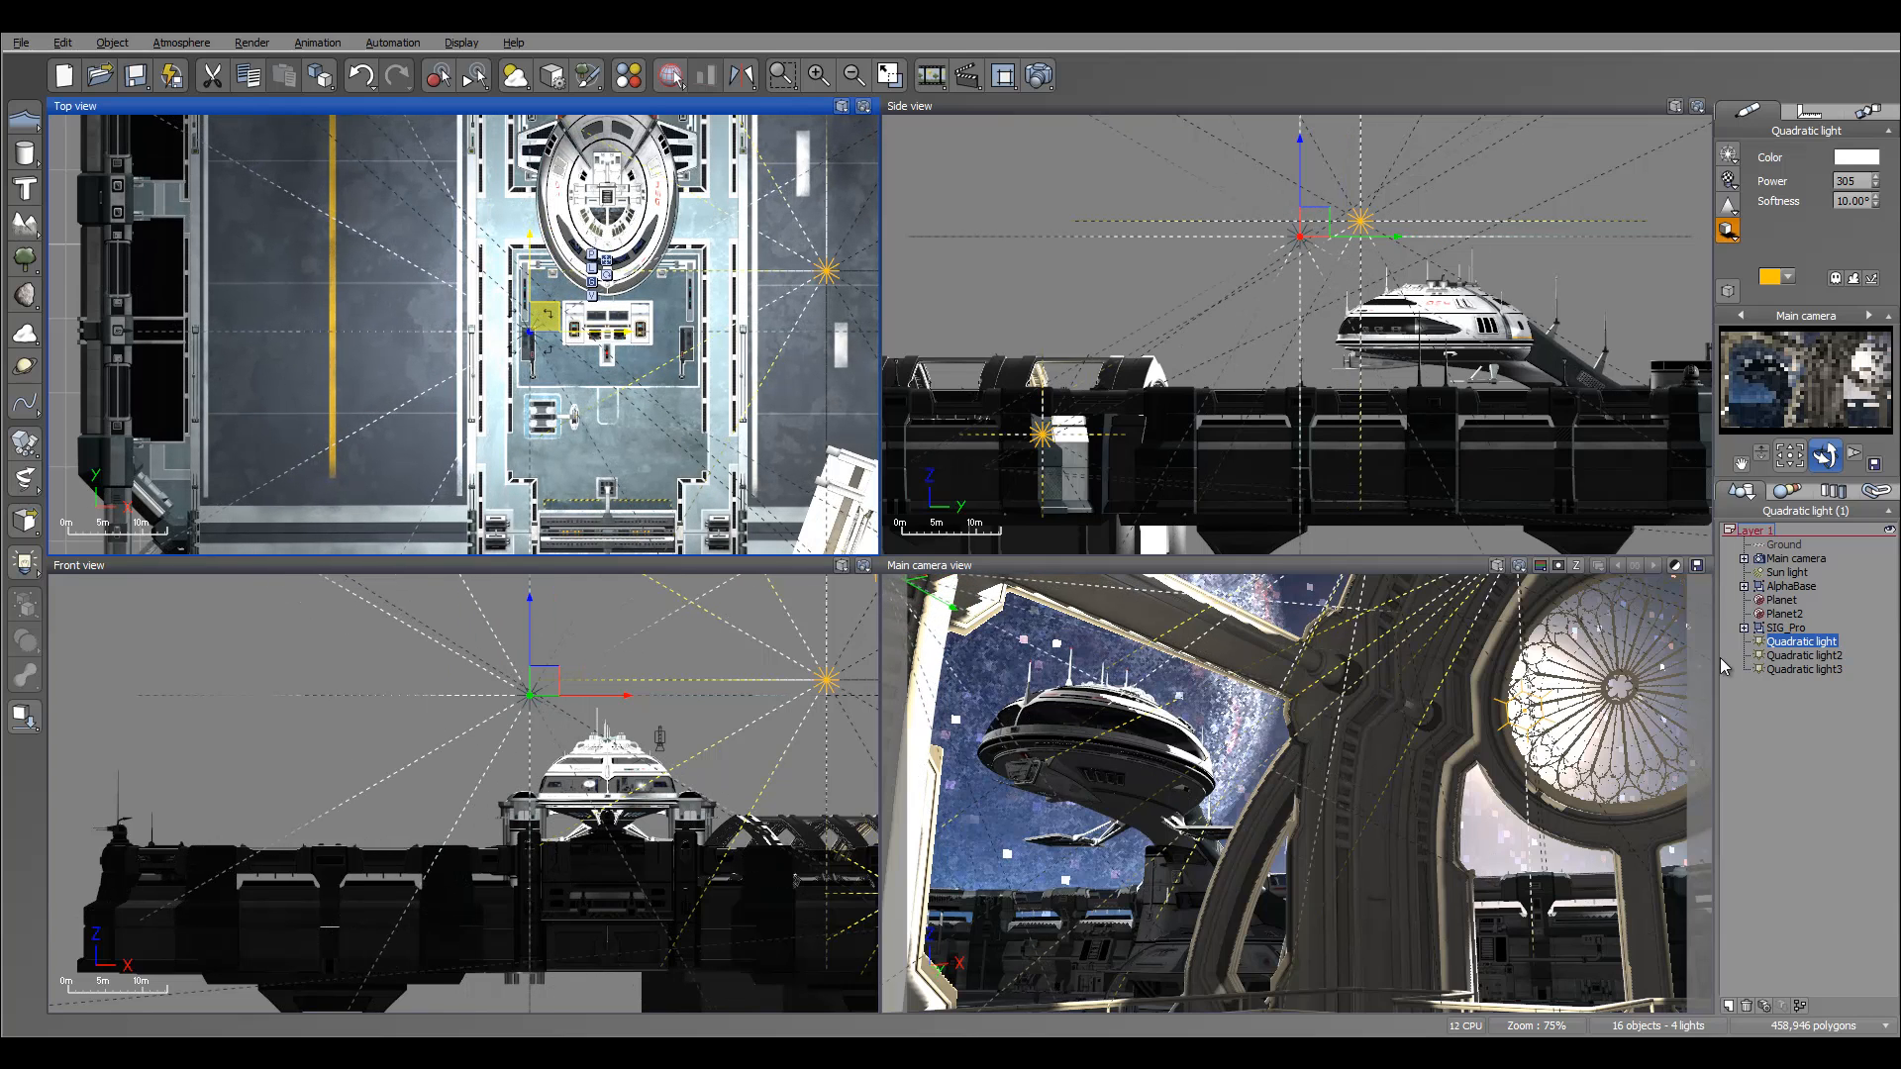
# Lower the second quadratic light to just above the deck and move it closer to the side of the ship.
pyautogui.click(1791, 658)
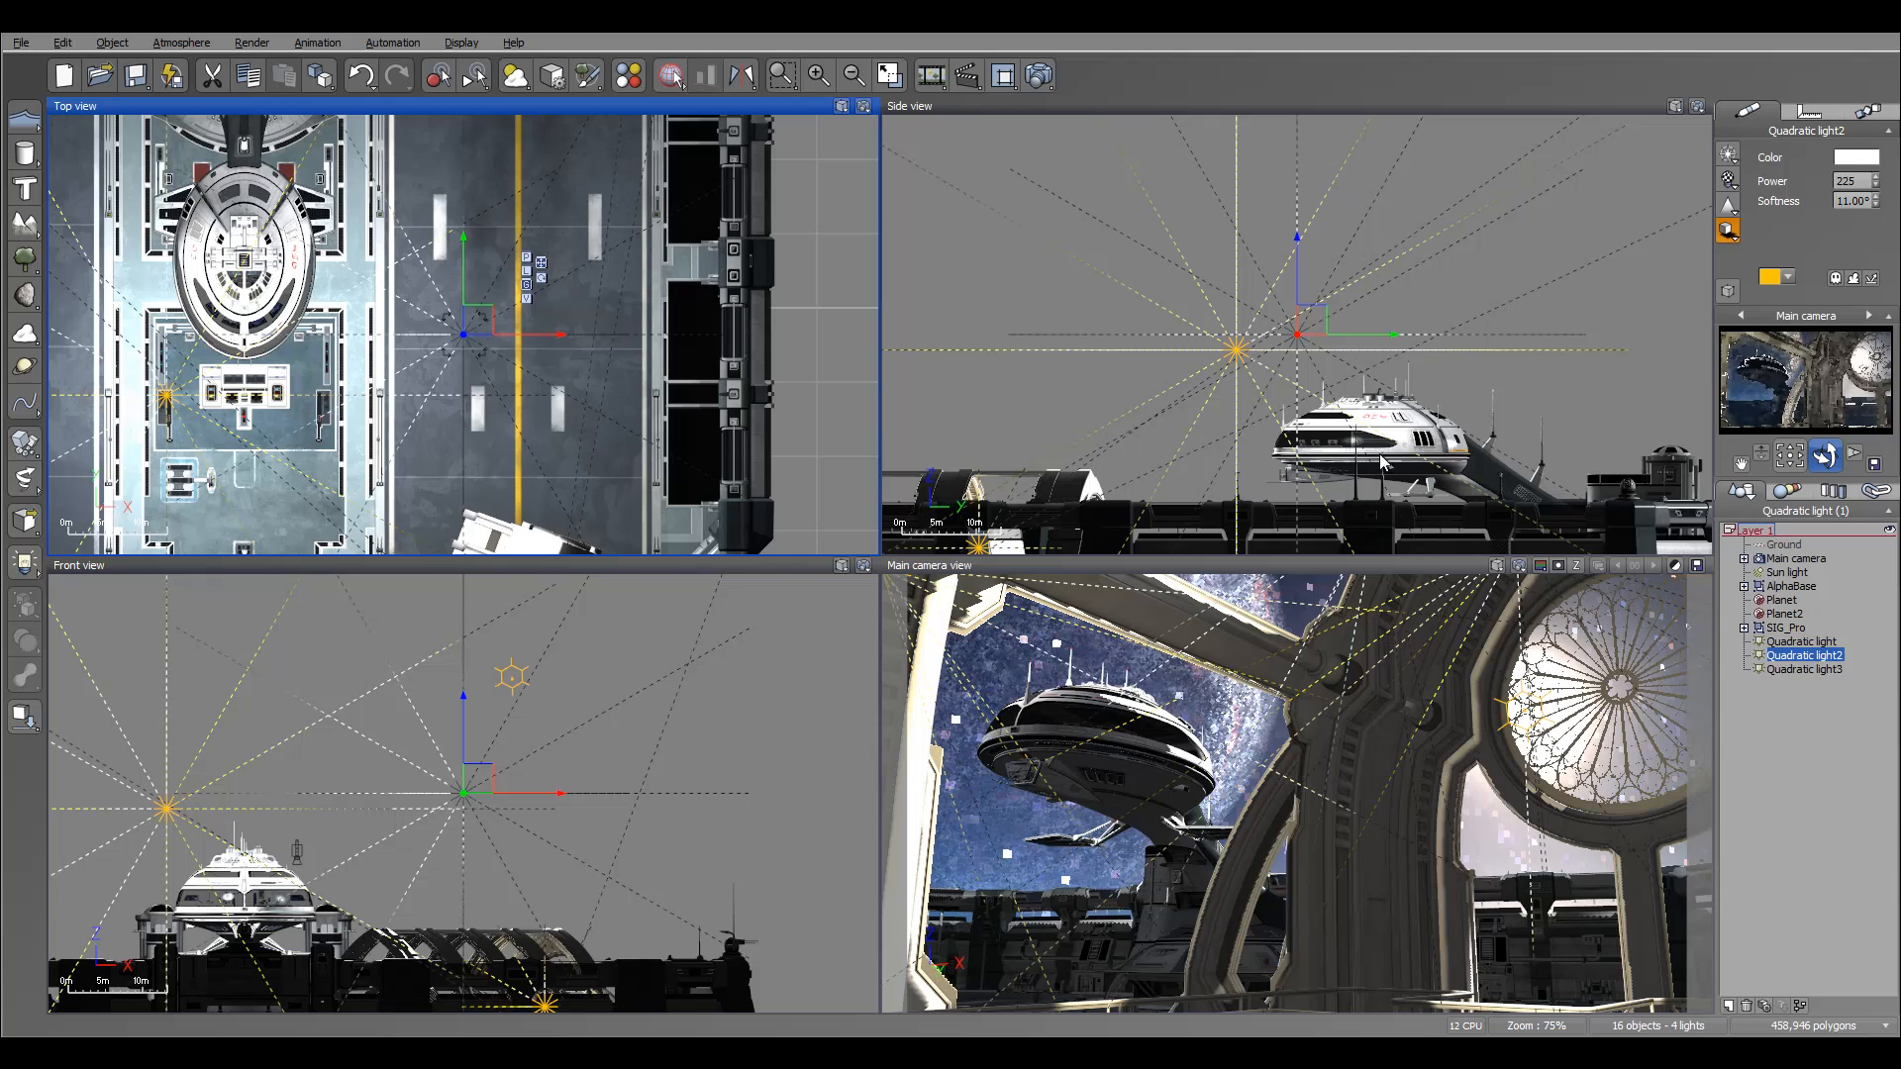
pyautogui.moveTo(1322, 325); pyautogui.dragTo(1337, 505)
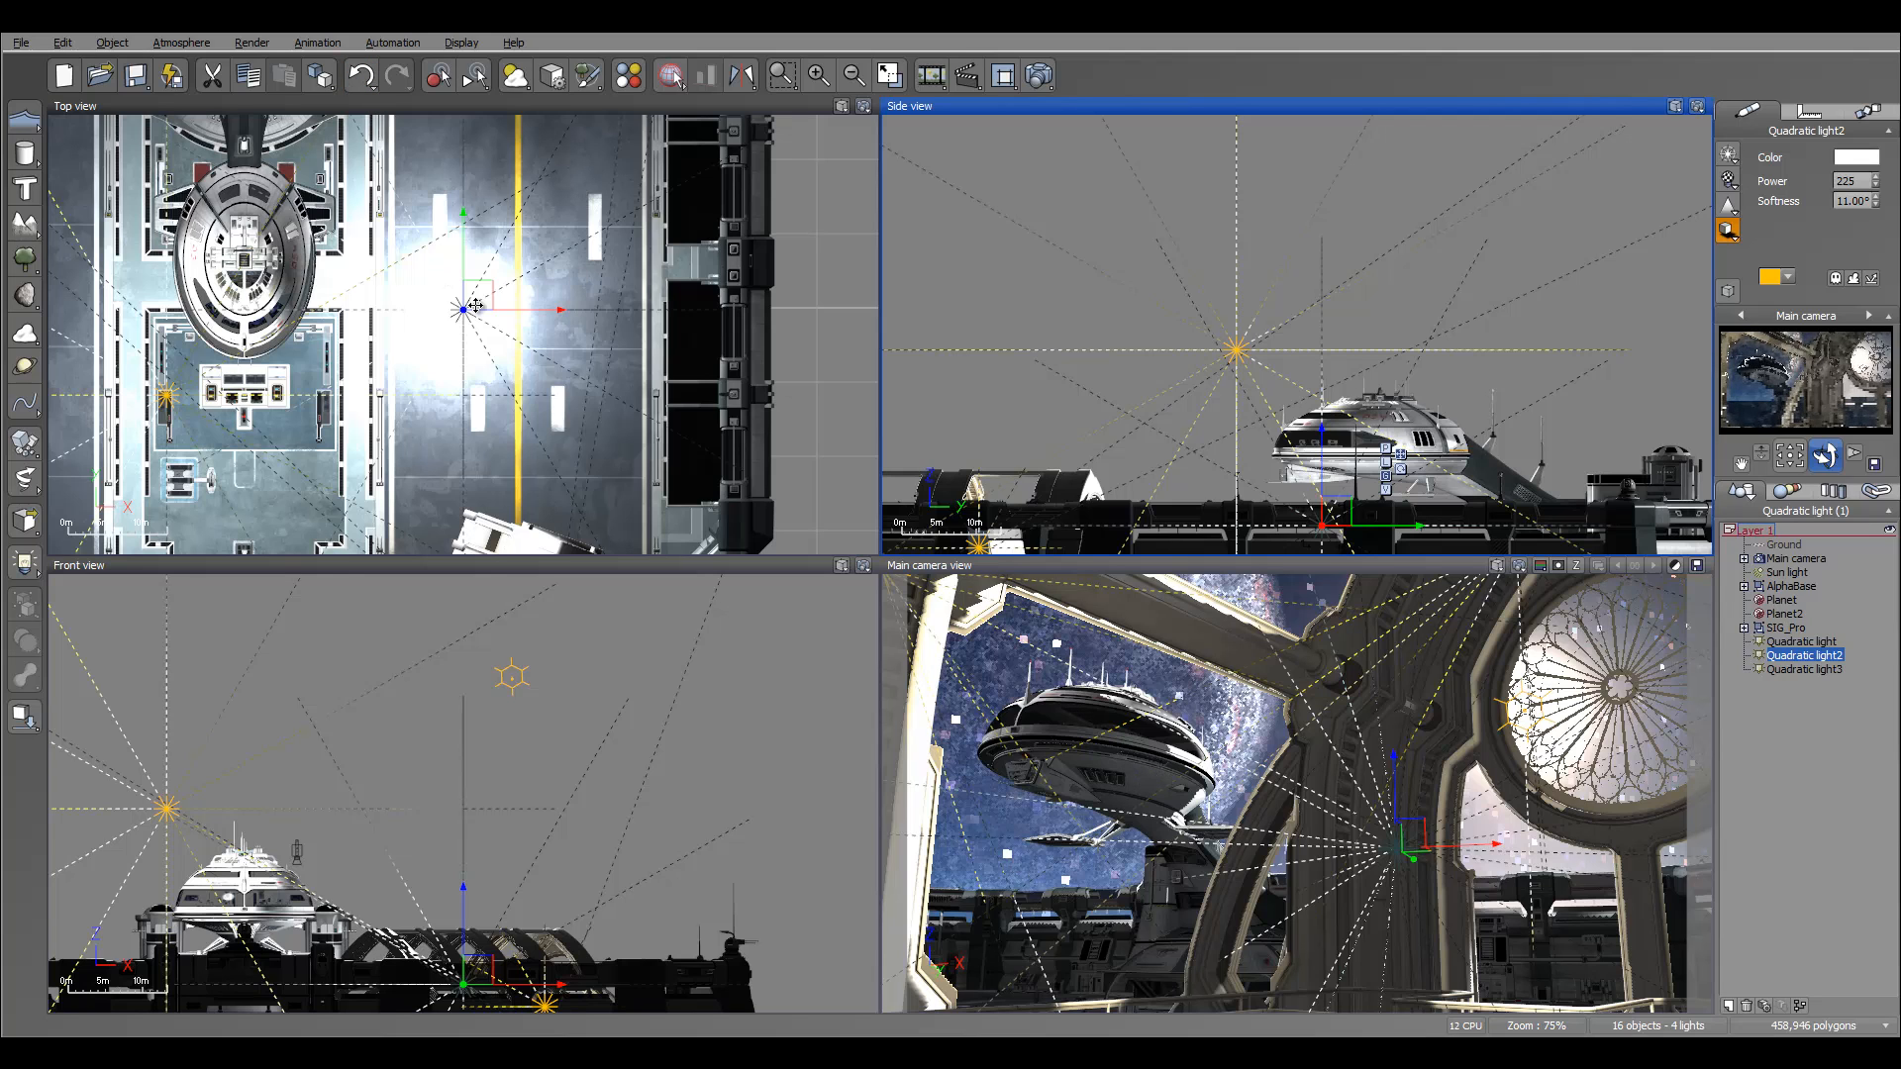
pyautogui.moveTo(465, 299)
pyautogui.mouseDown()
pyautogui.moveTo(417, 297)
pyautogui.moveTo(433, 293)
pyautogui.mouseUp()
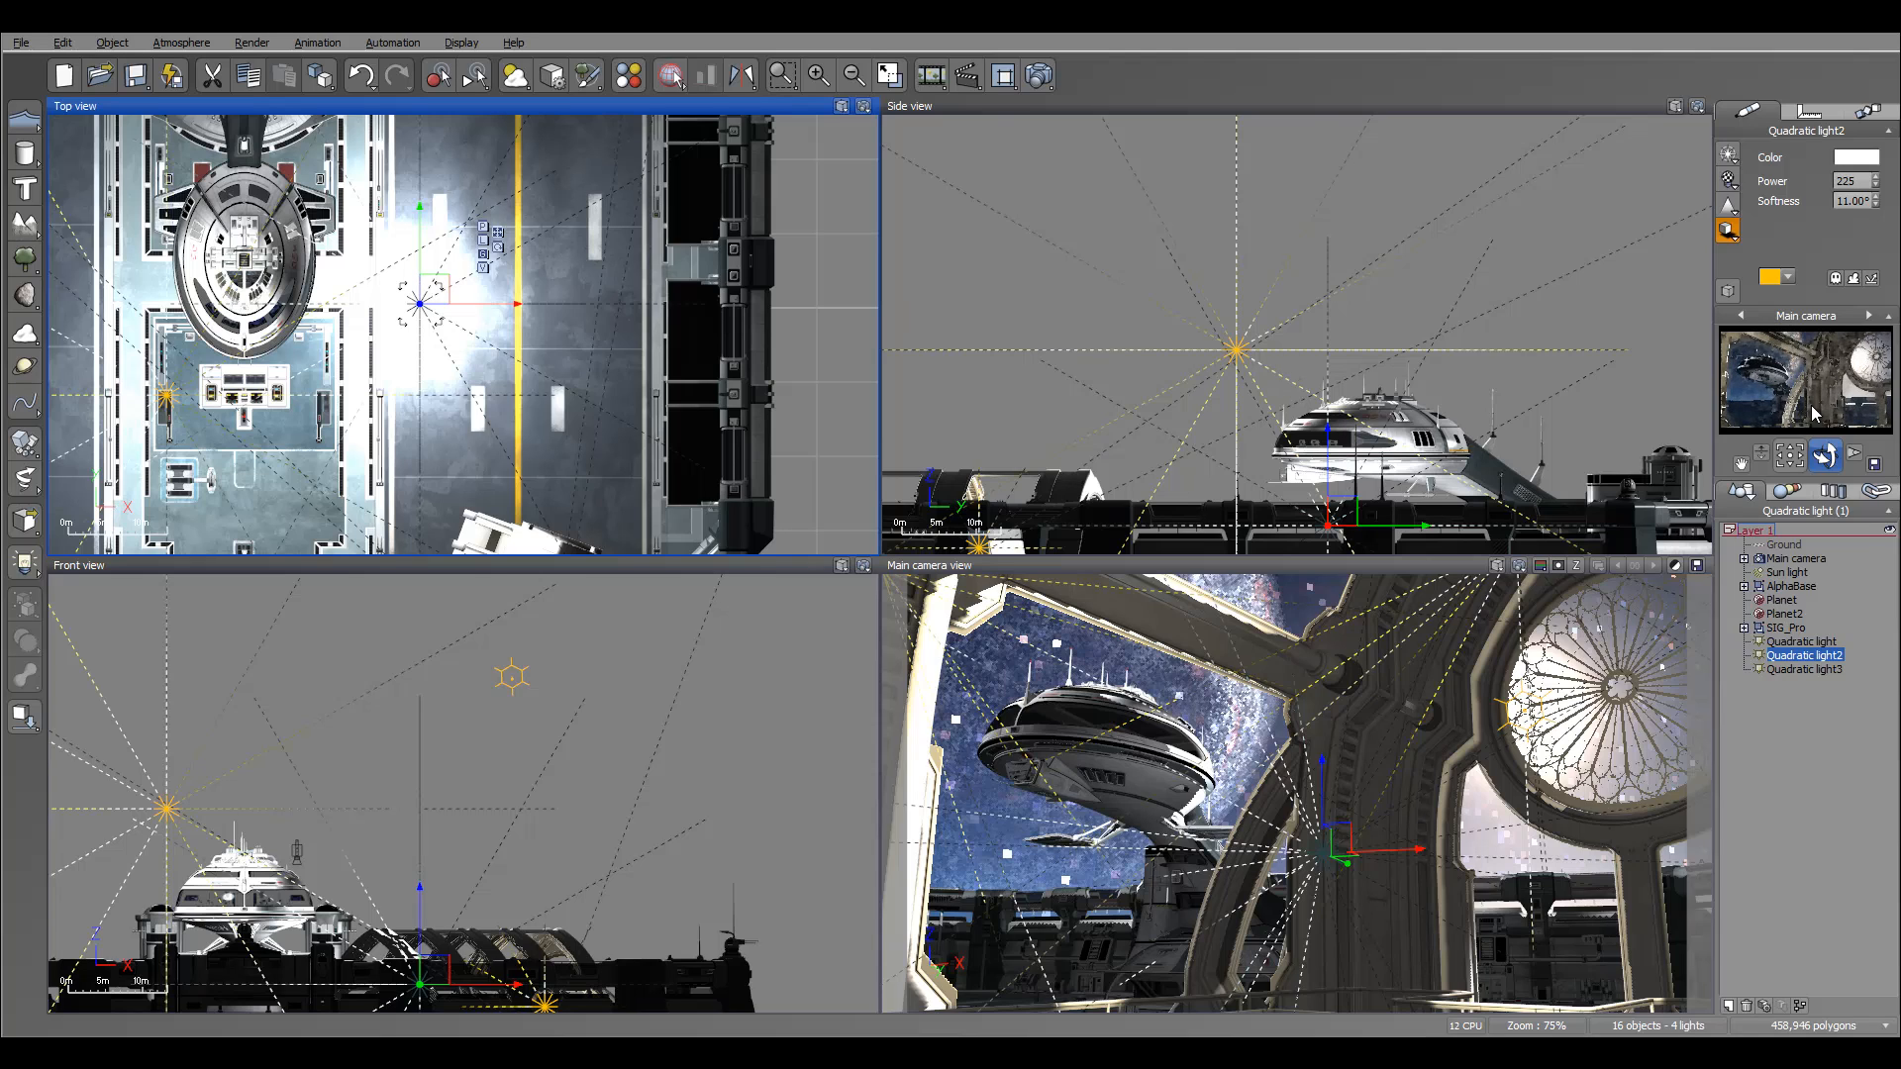
pyautogui.moveTo(435, 297); pyautogui.dragTo(441, 290)
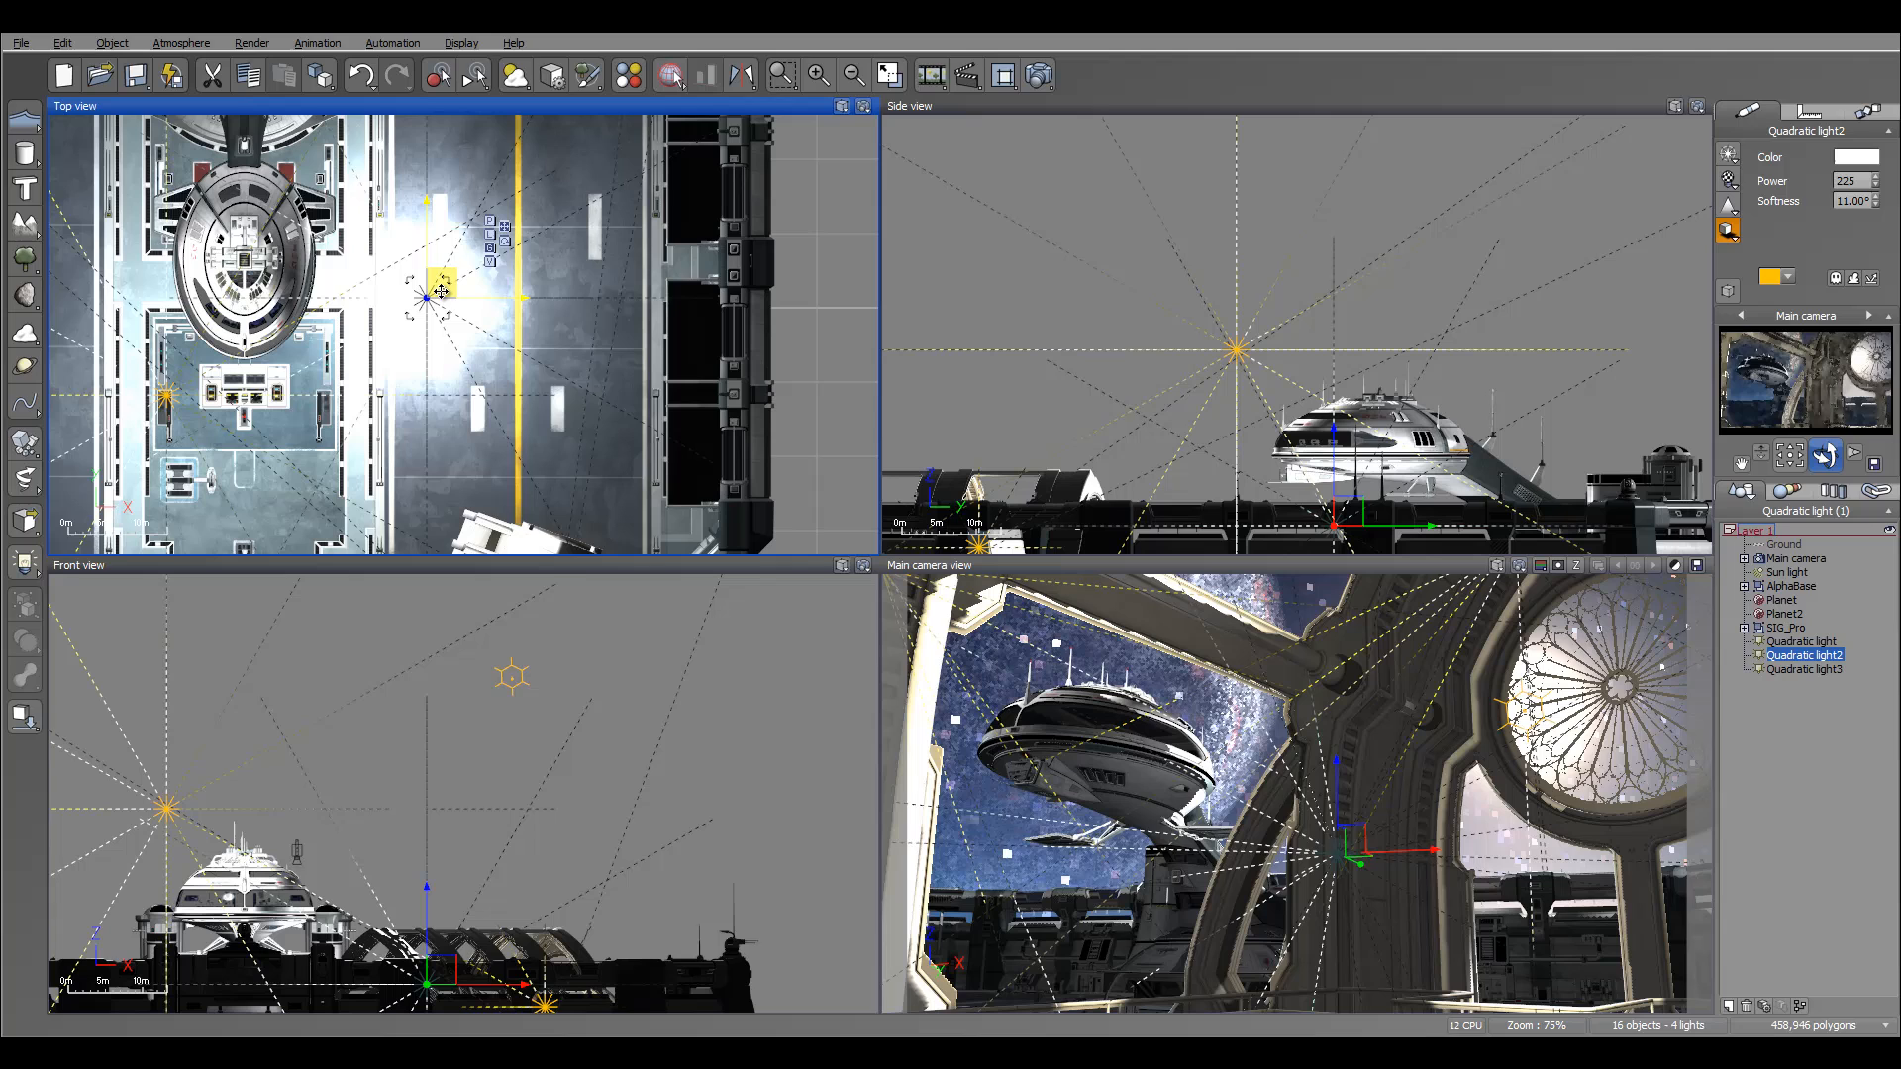
# Render the scene to check the light on the ship's underside, accept the post render options and close the render.
pyautogui.click(1038, 75)
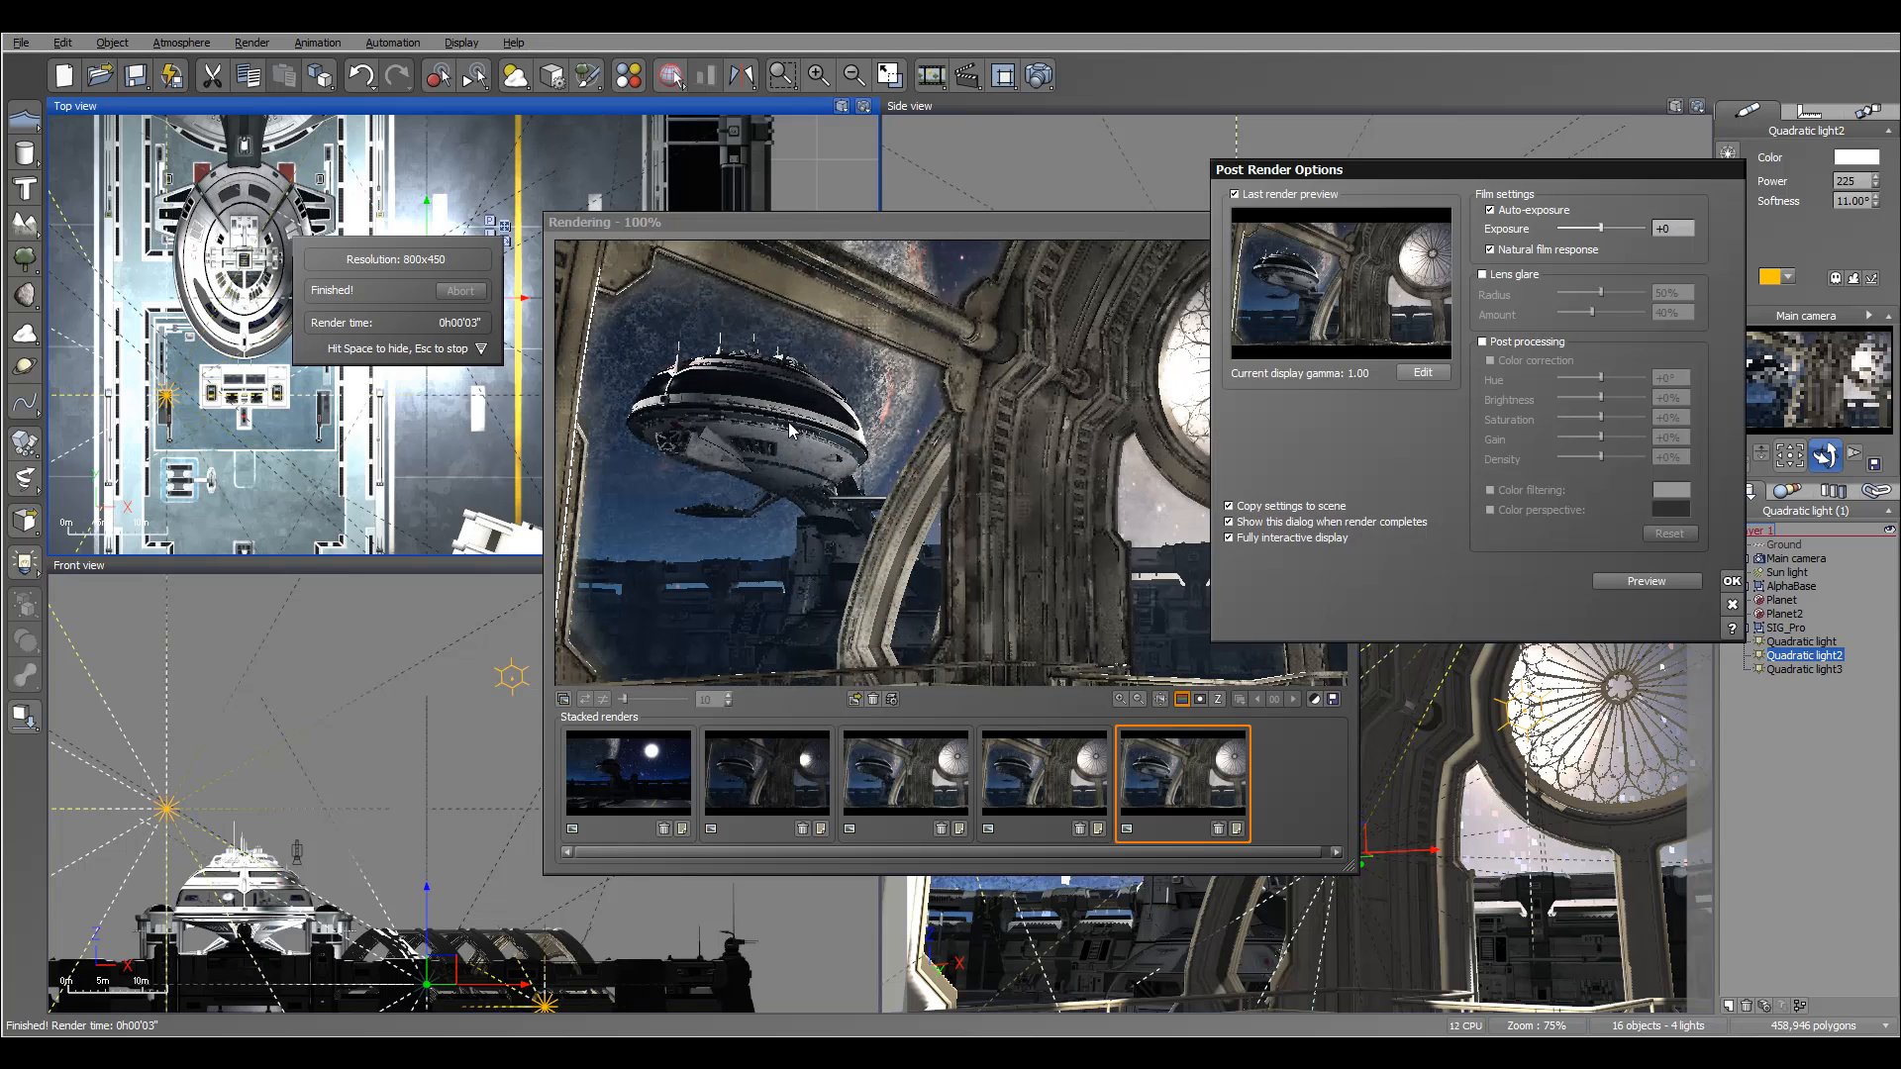
pyautogui.click(1732, 581)
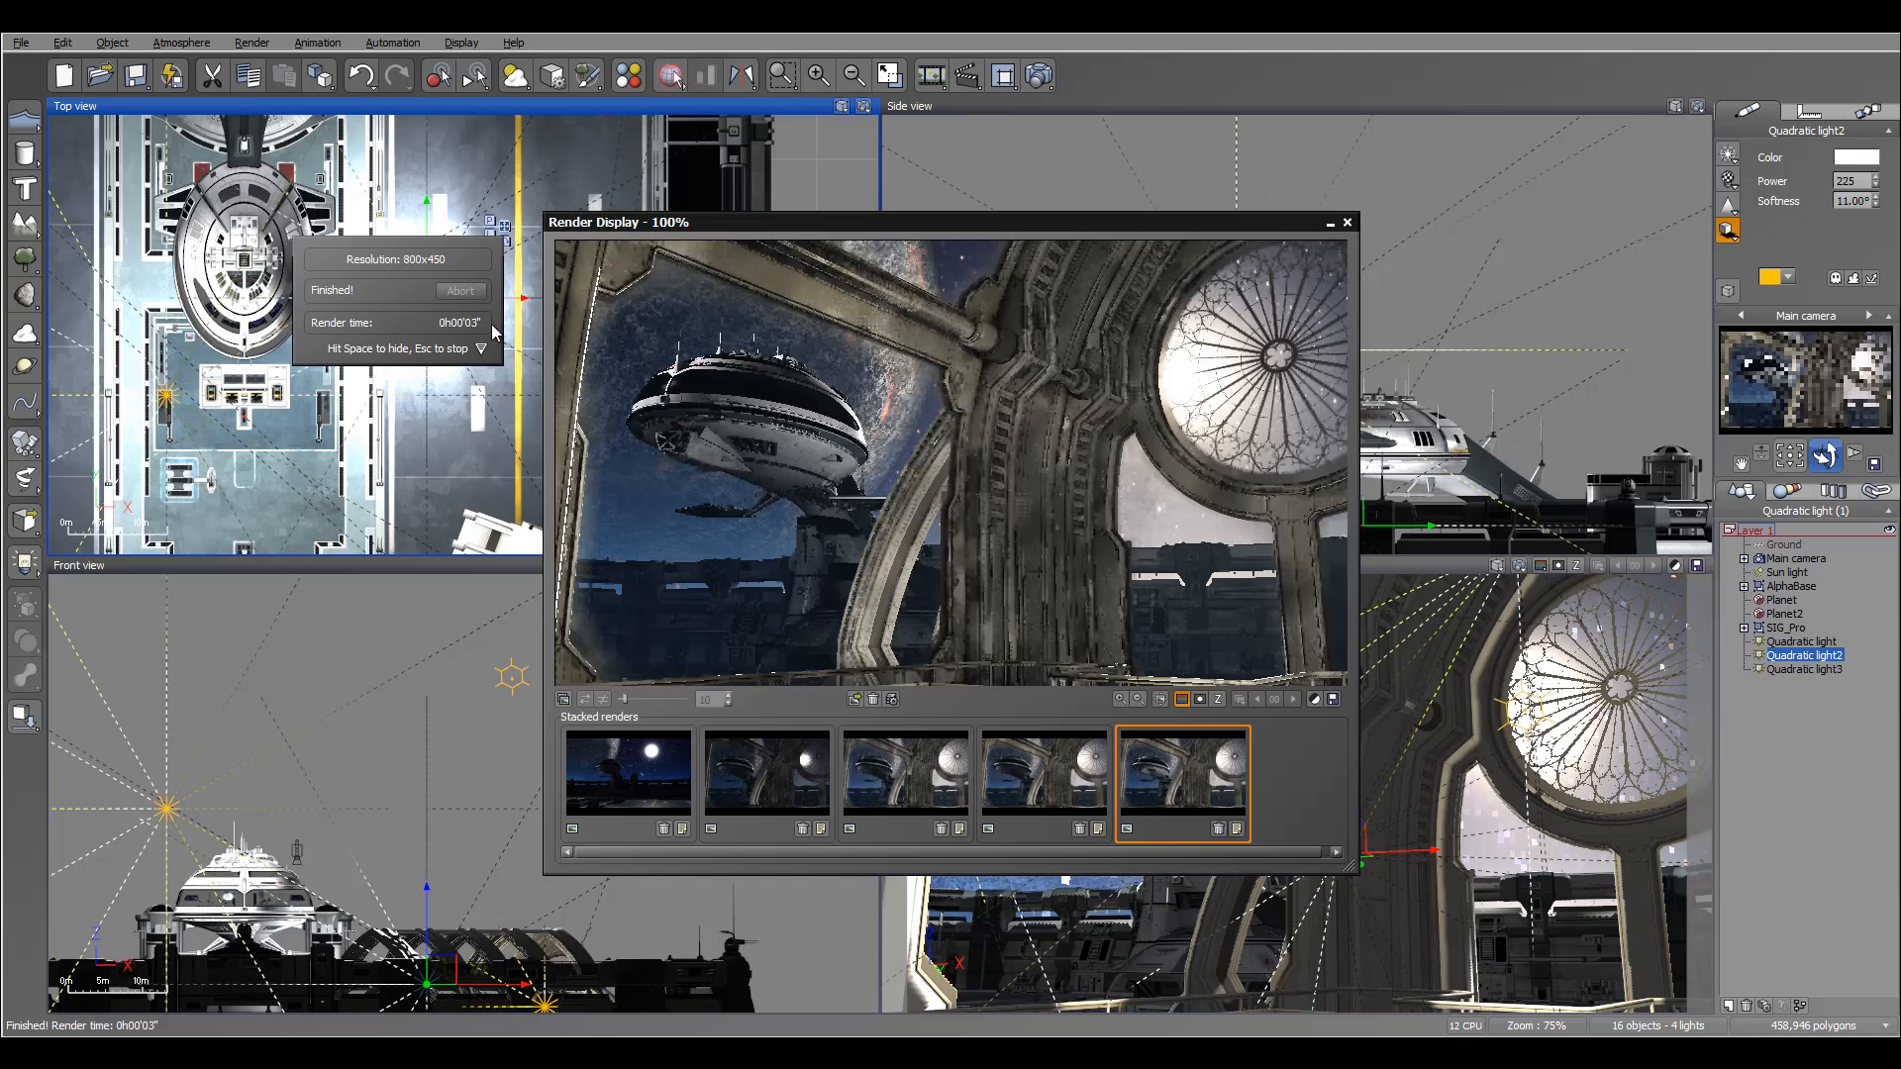
pyautogui.click(1346, 223)
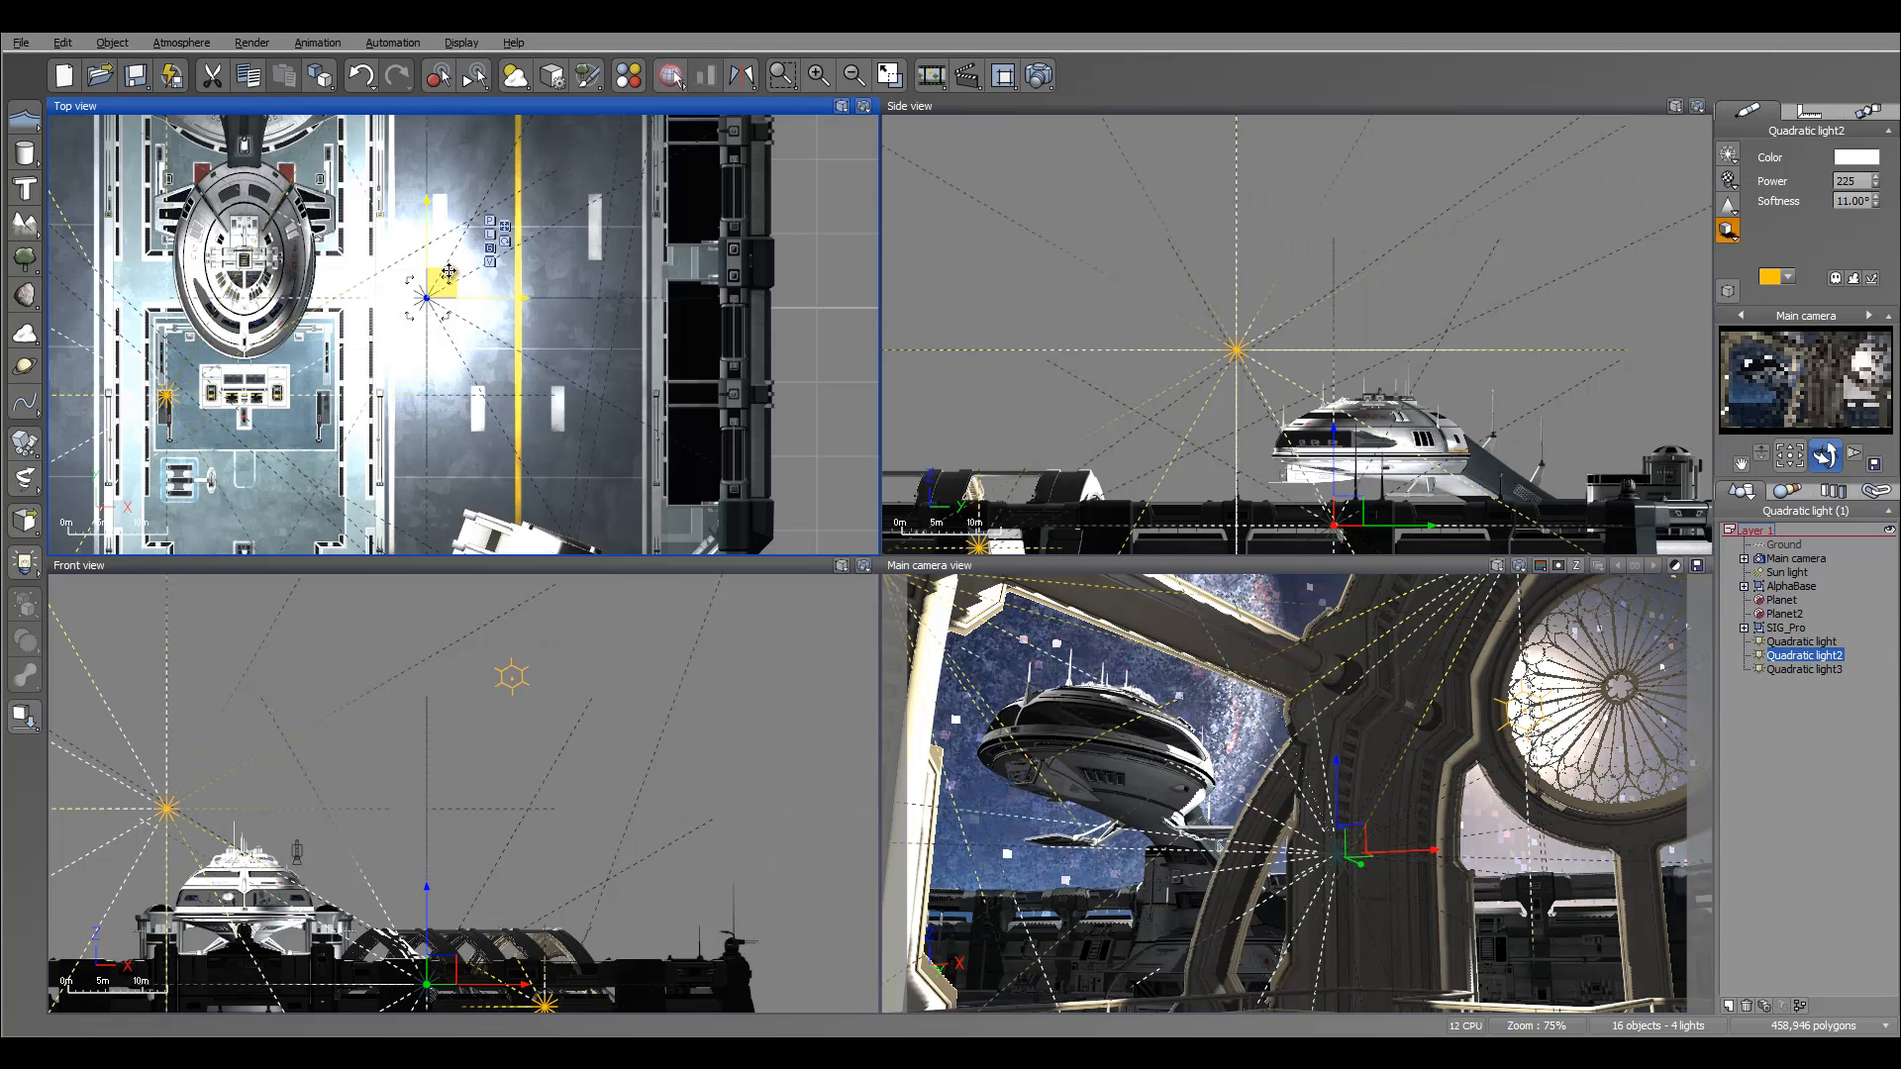
# Move the second quadratic light diagonally across the deck and render the scene at Final quality with relighting enabled.
pyautogui.moveTo(444, 284); pyautogui.dragTo(488, 214)
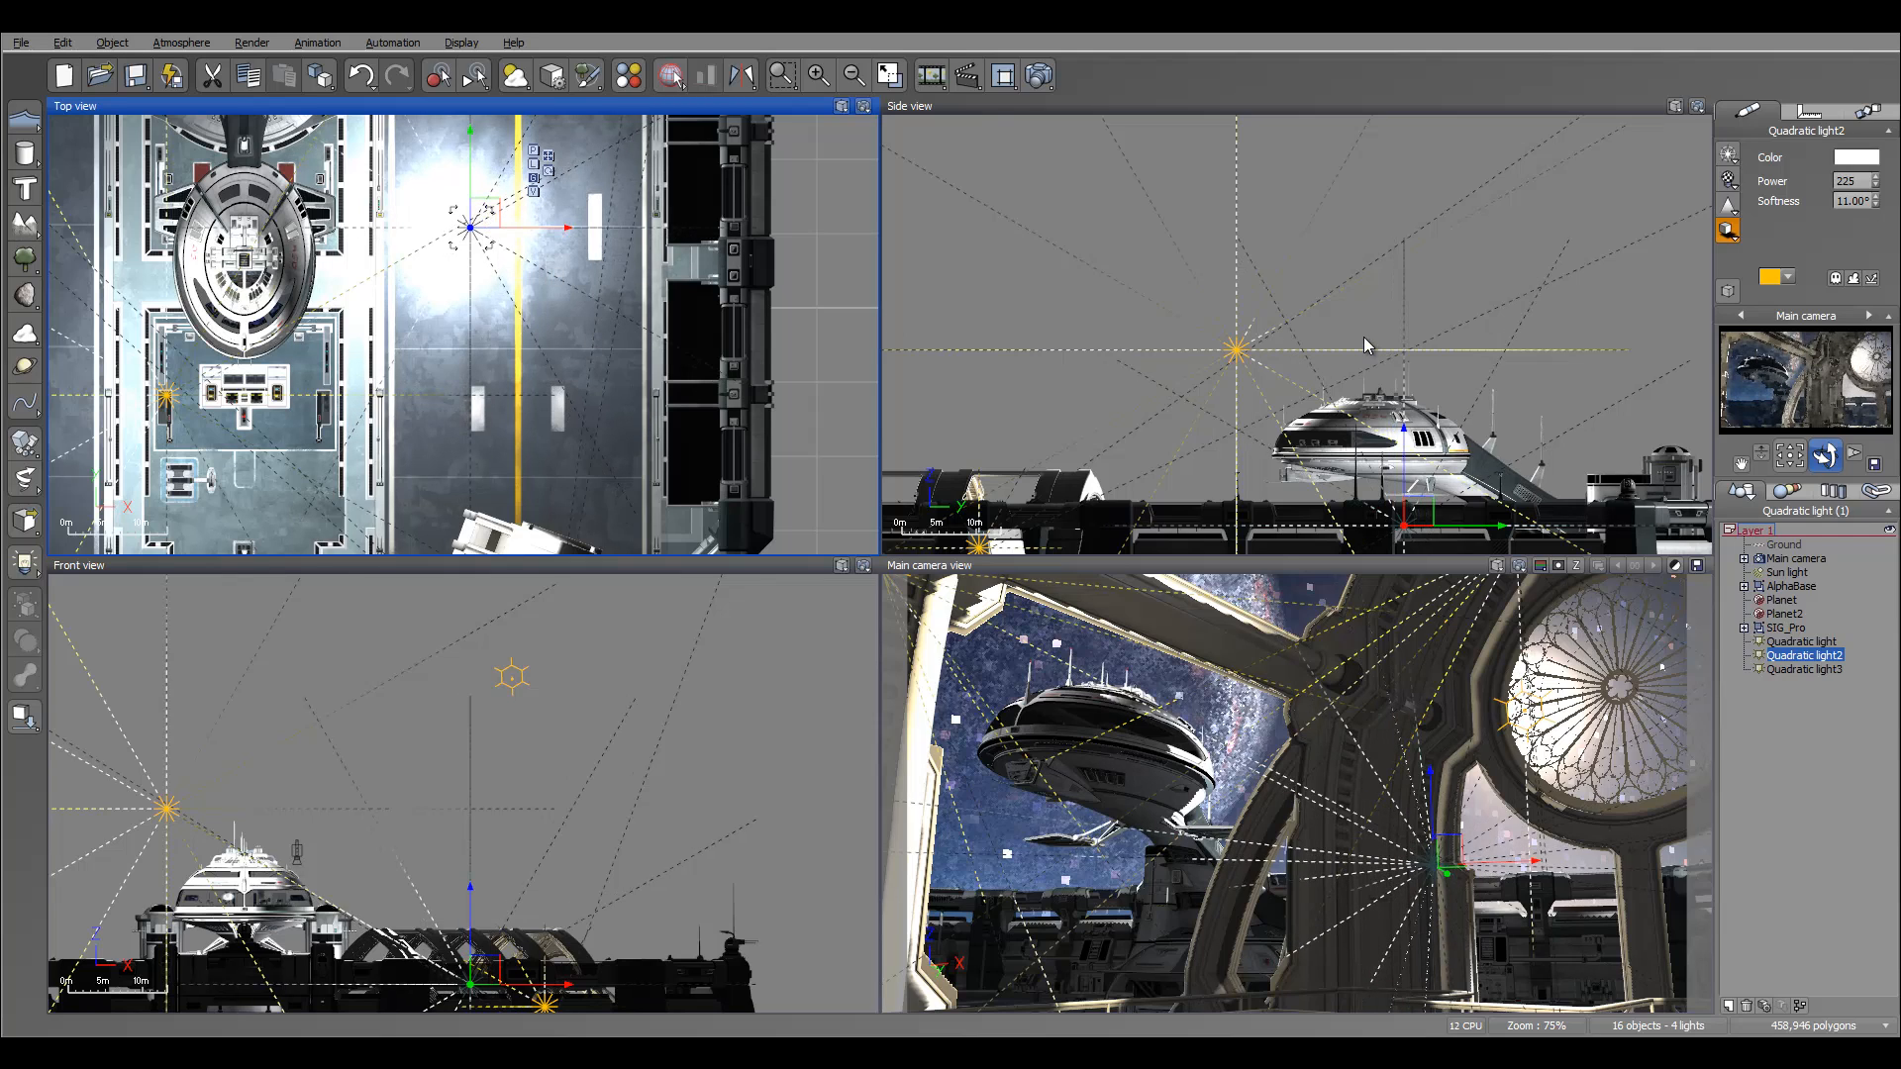
pyautogui.rightClick(1039, 75)
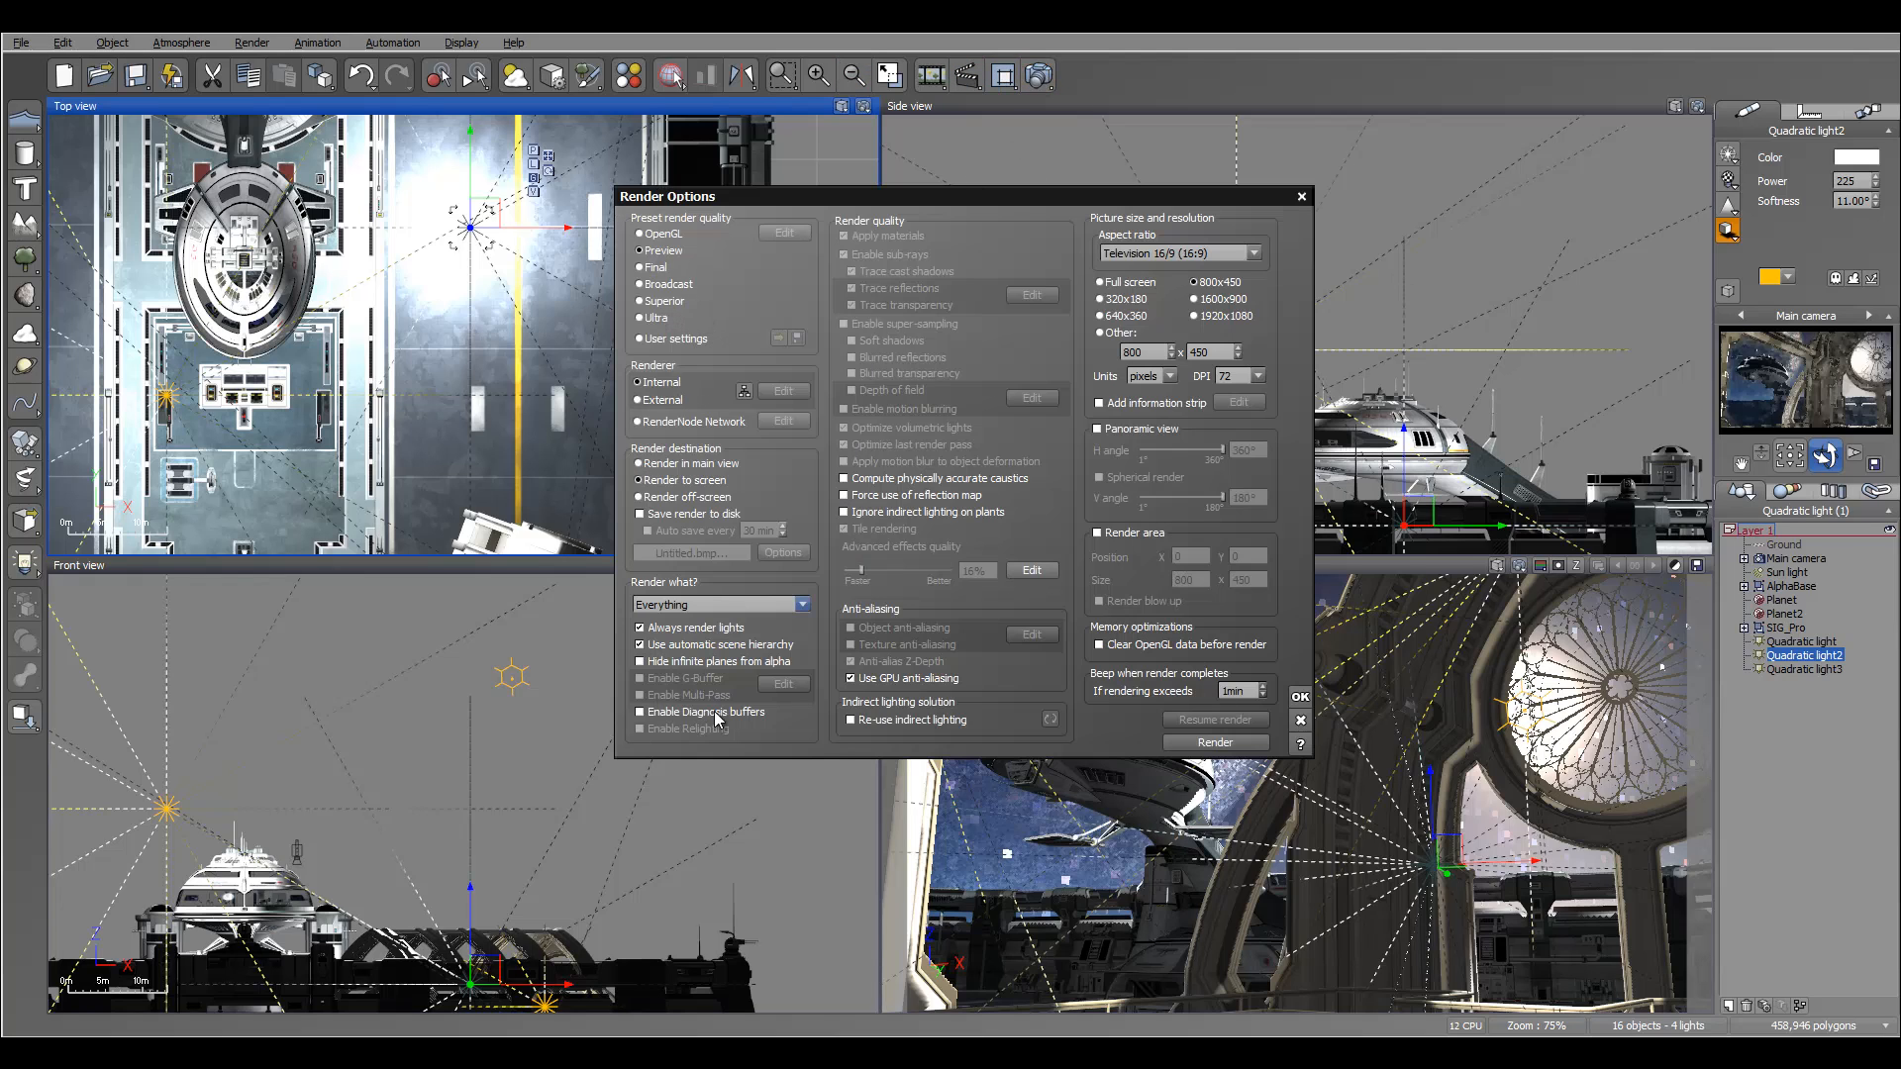
pyautogui.click(851, 720)
pyautogui.click(651, 268)
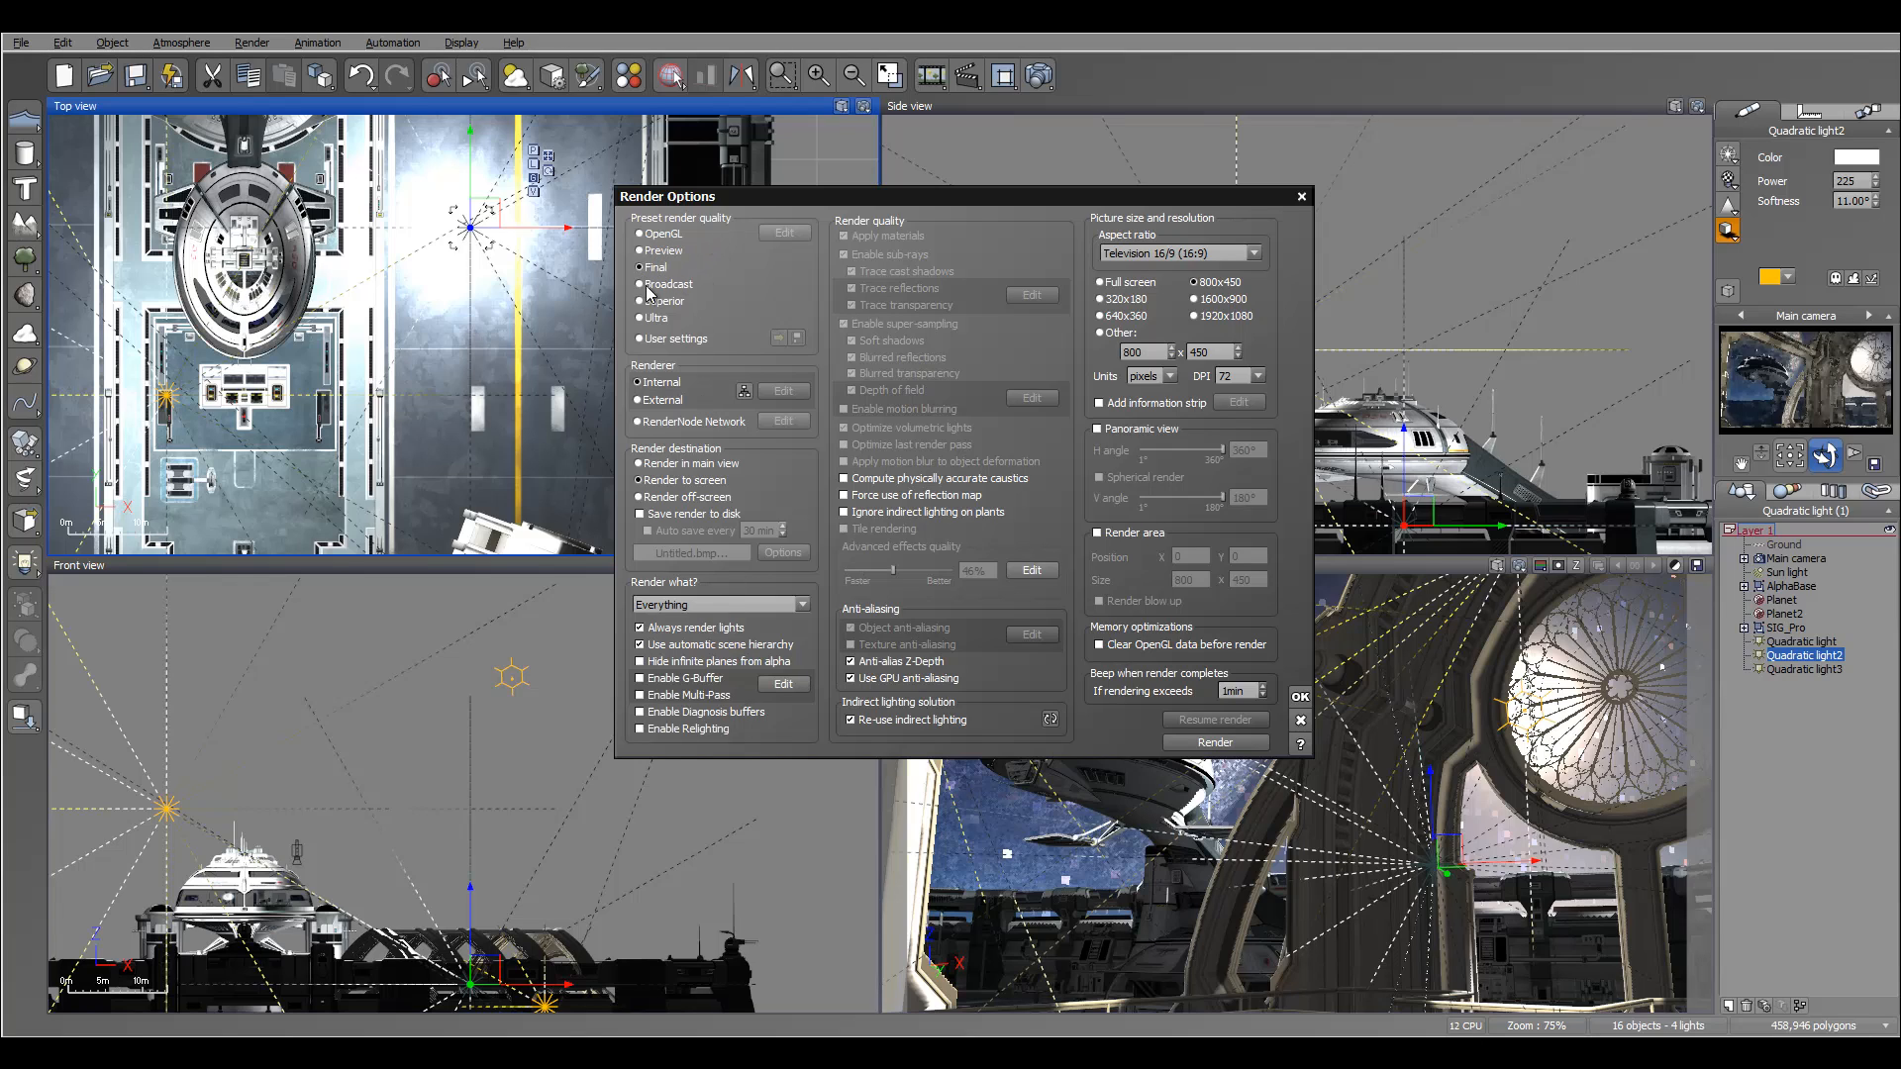
pyautogui.click(660, 733)
pyautogui.click(874, 722)
pyautogui.click(1243, 744)
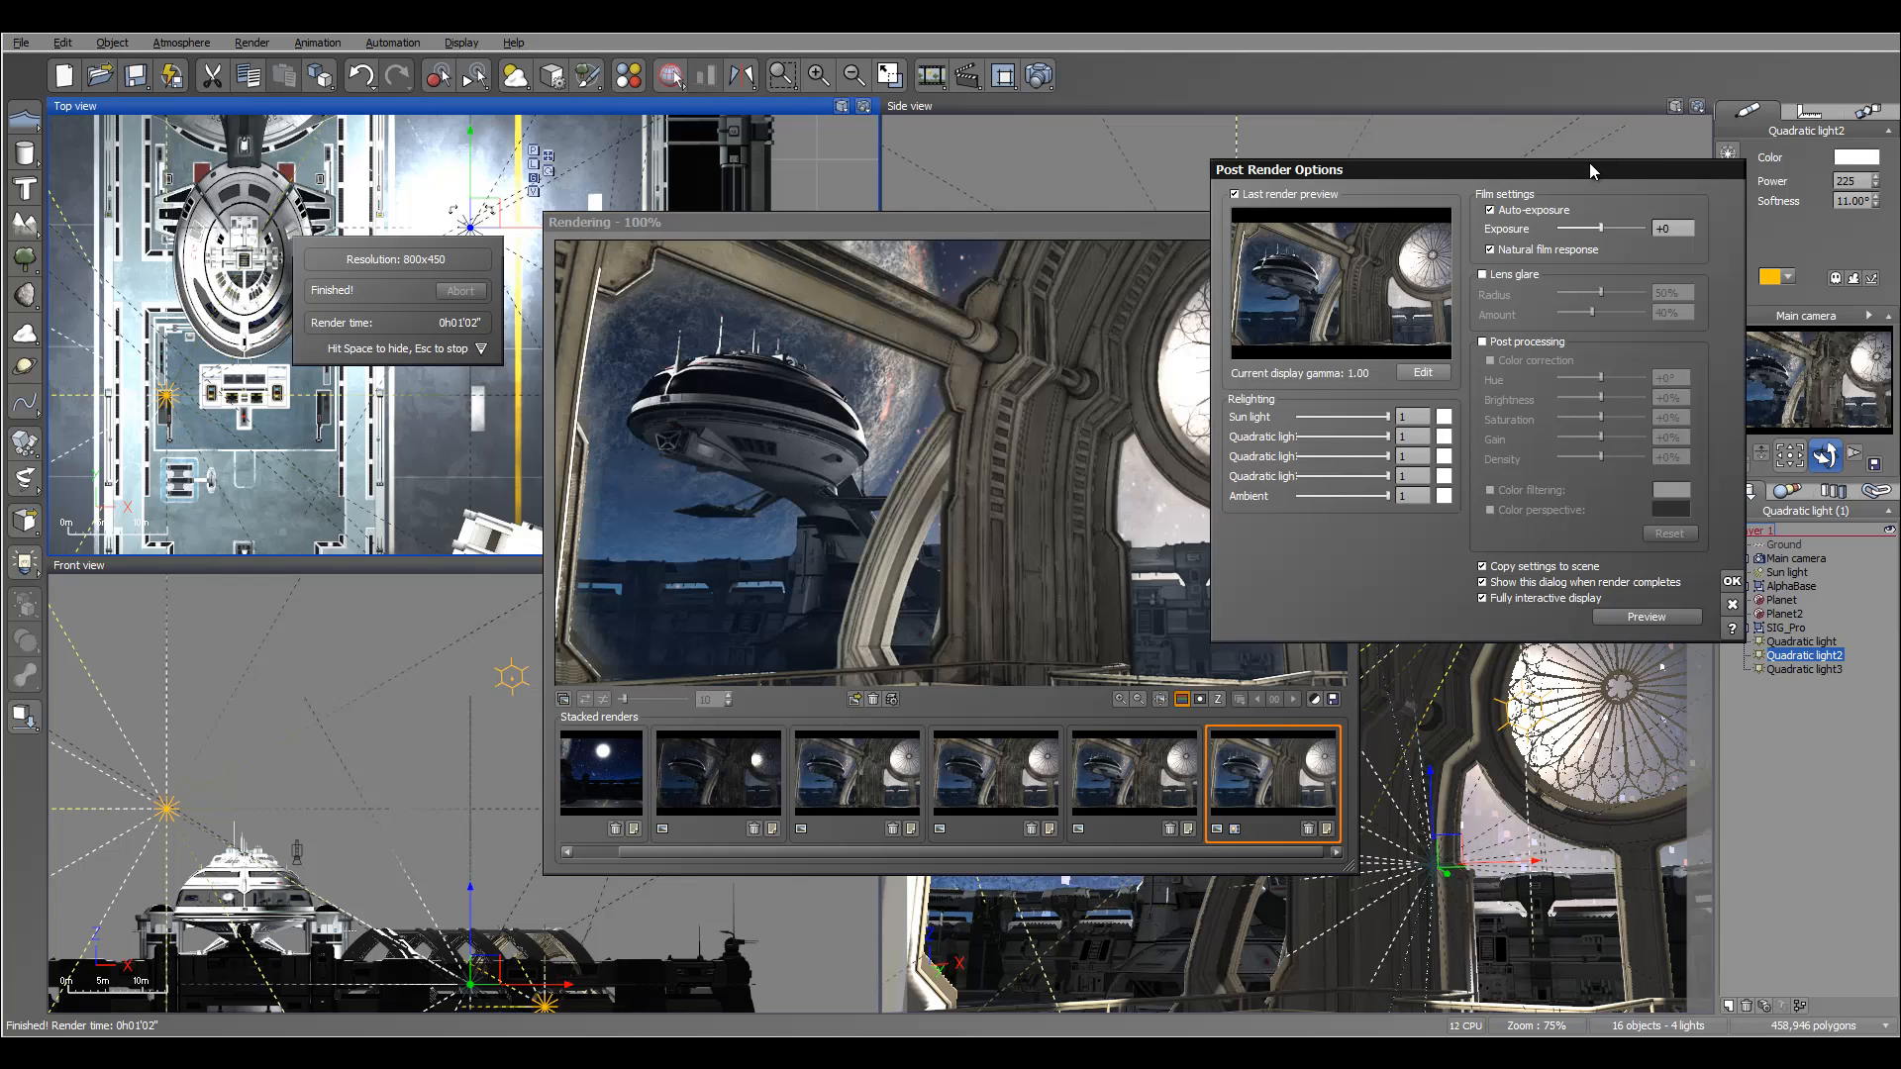
# Review the relighting controls for the individual lights and ambient light against the finished render, and accept the post render options.
pyautogui.moveTo(1589, 168); pyautogui.dragTo(1517, 123)
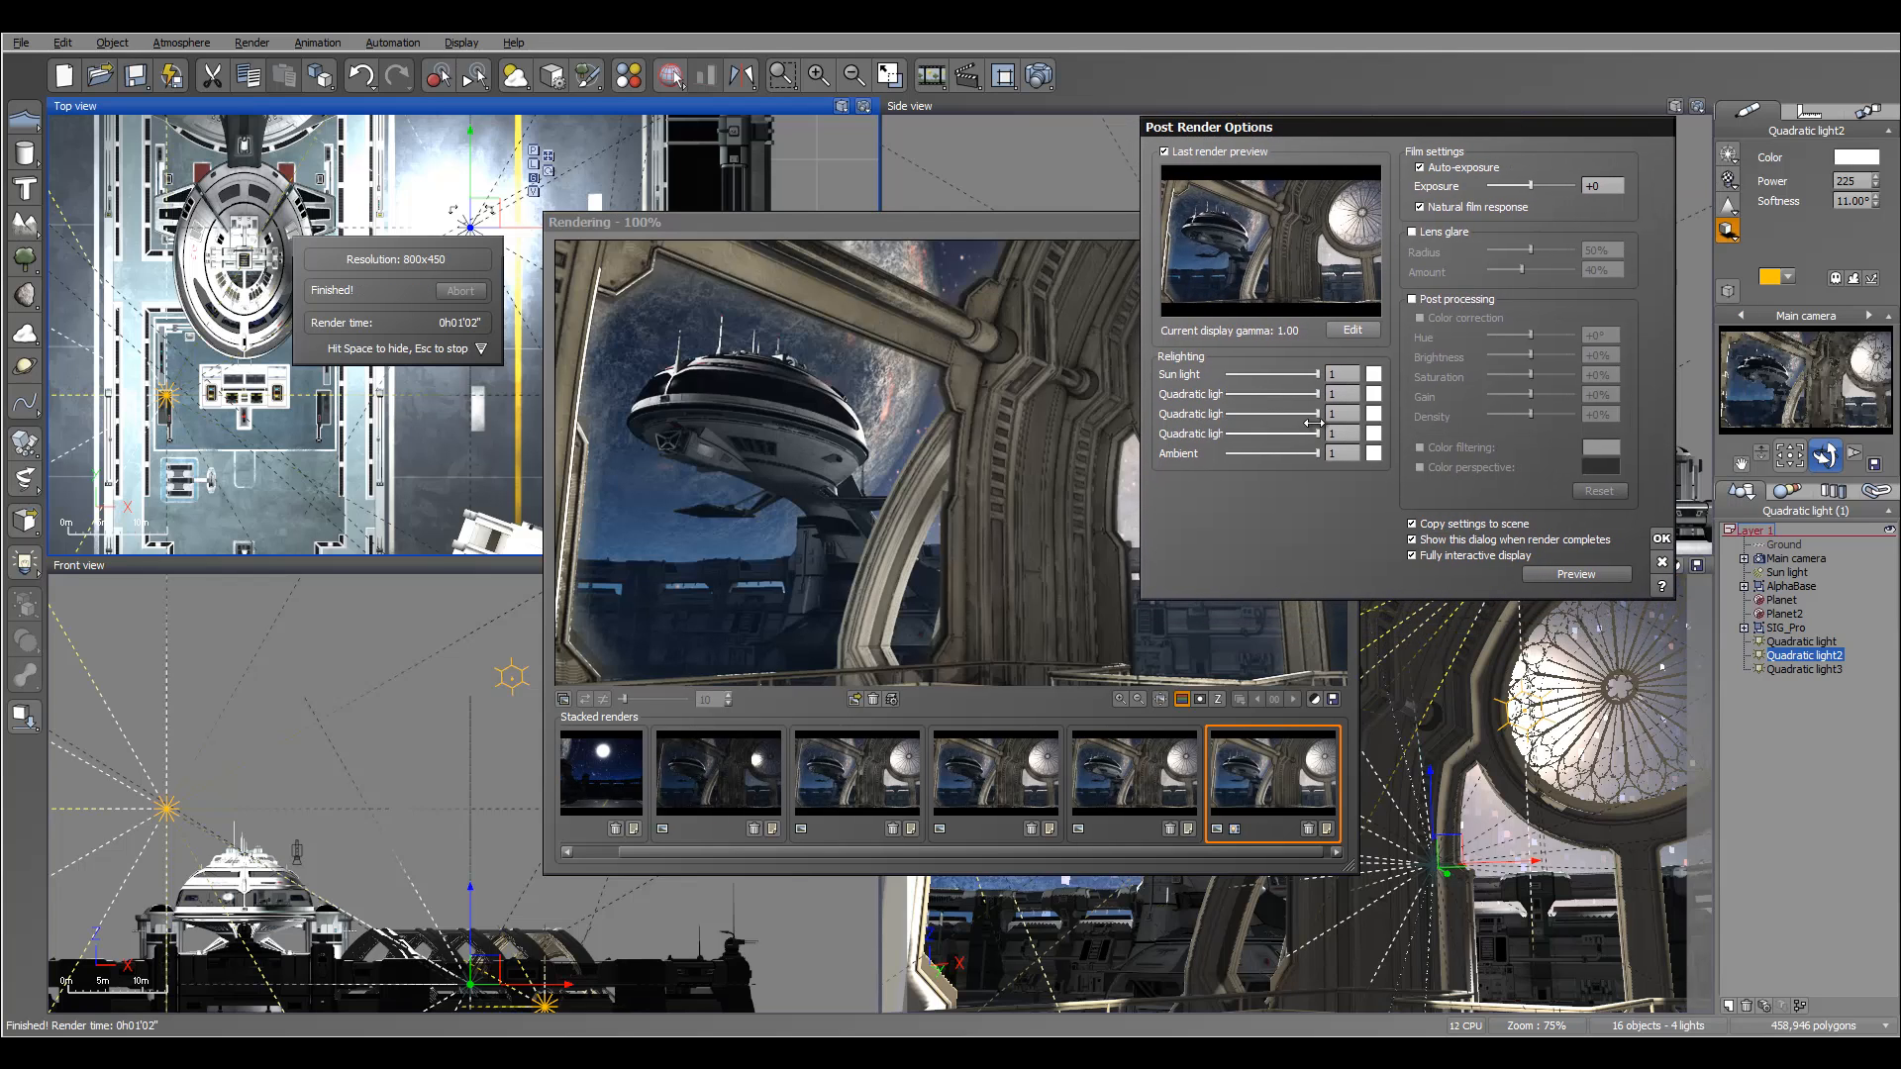
pyautogui.moveTo(1316, 394); pyautogui.dragTo(1475, 443)
pyautogui.moveTo(1445, 127); pyautogui.dragTo(1479, 329)
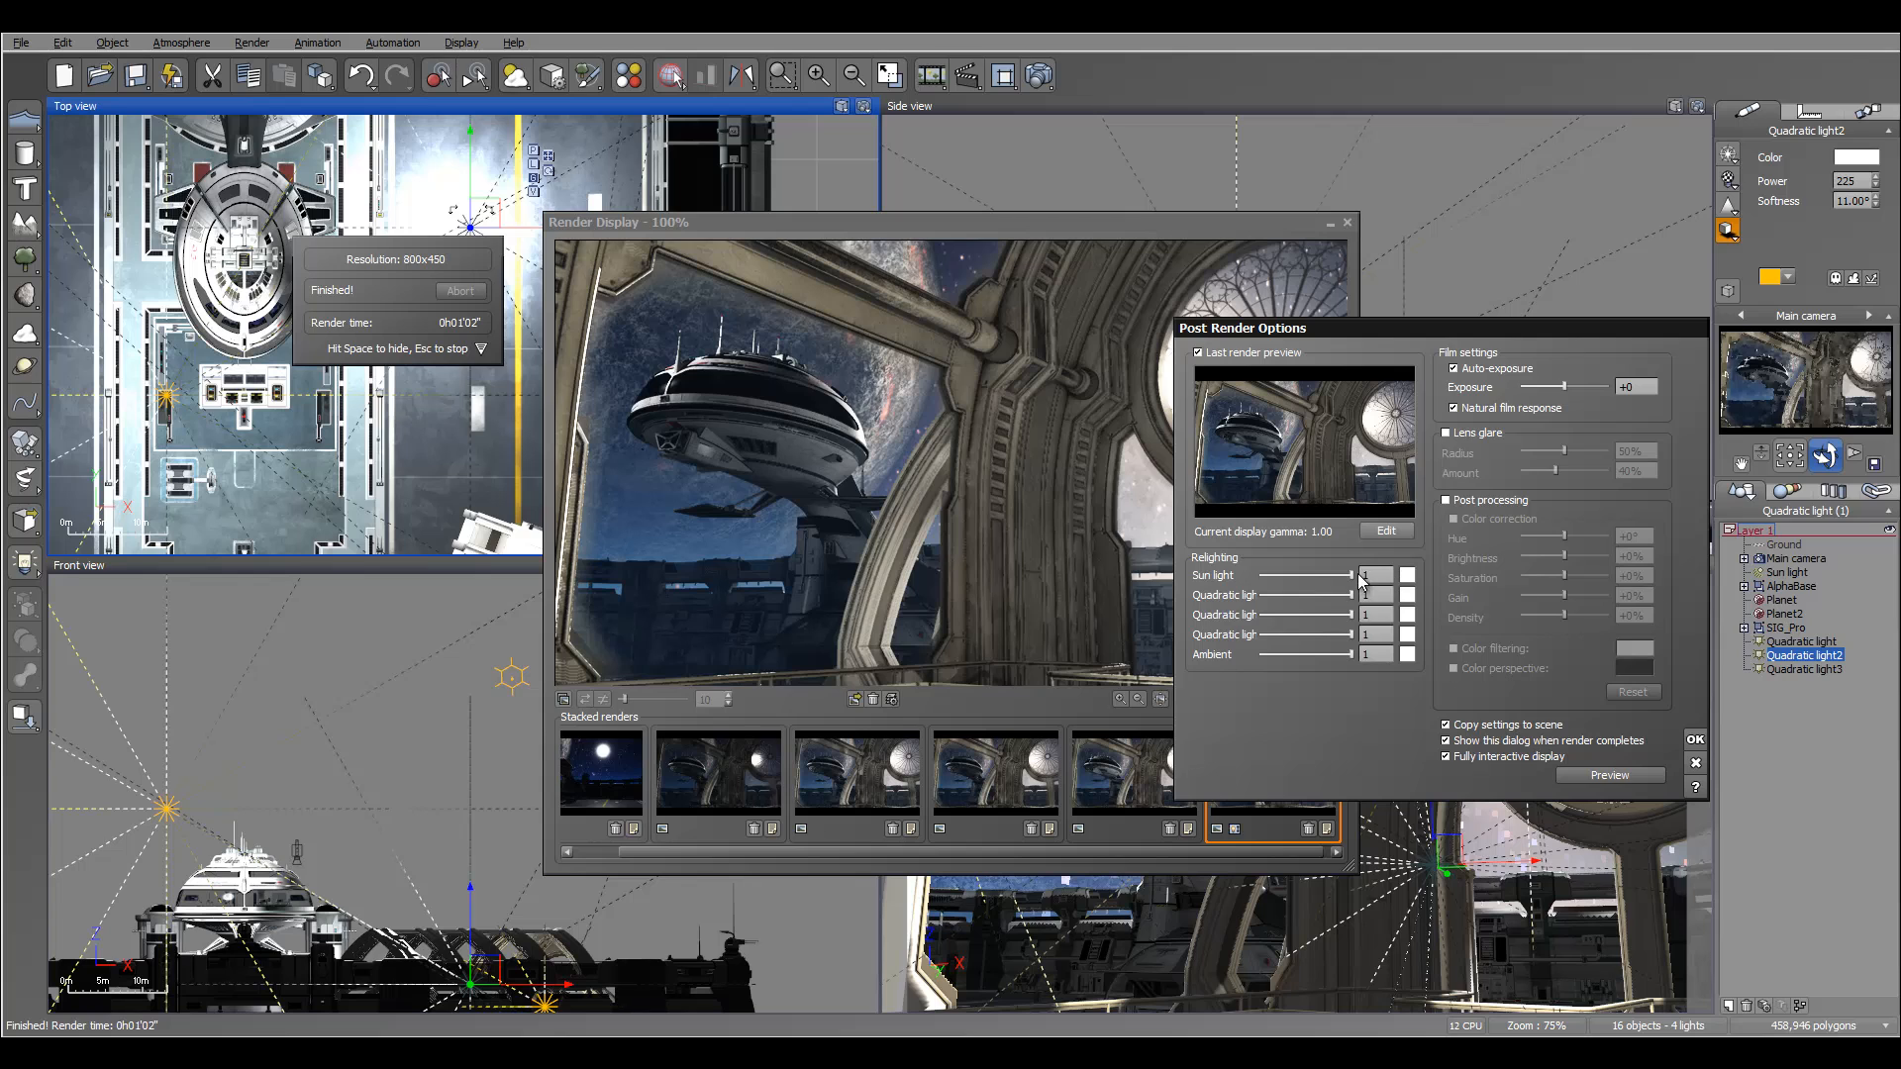
pyautogui.moveTo(1361, 585); pyautogui.dragTo(1581, 467)
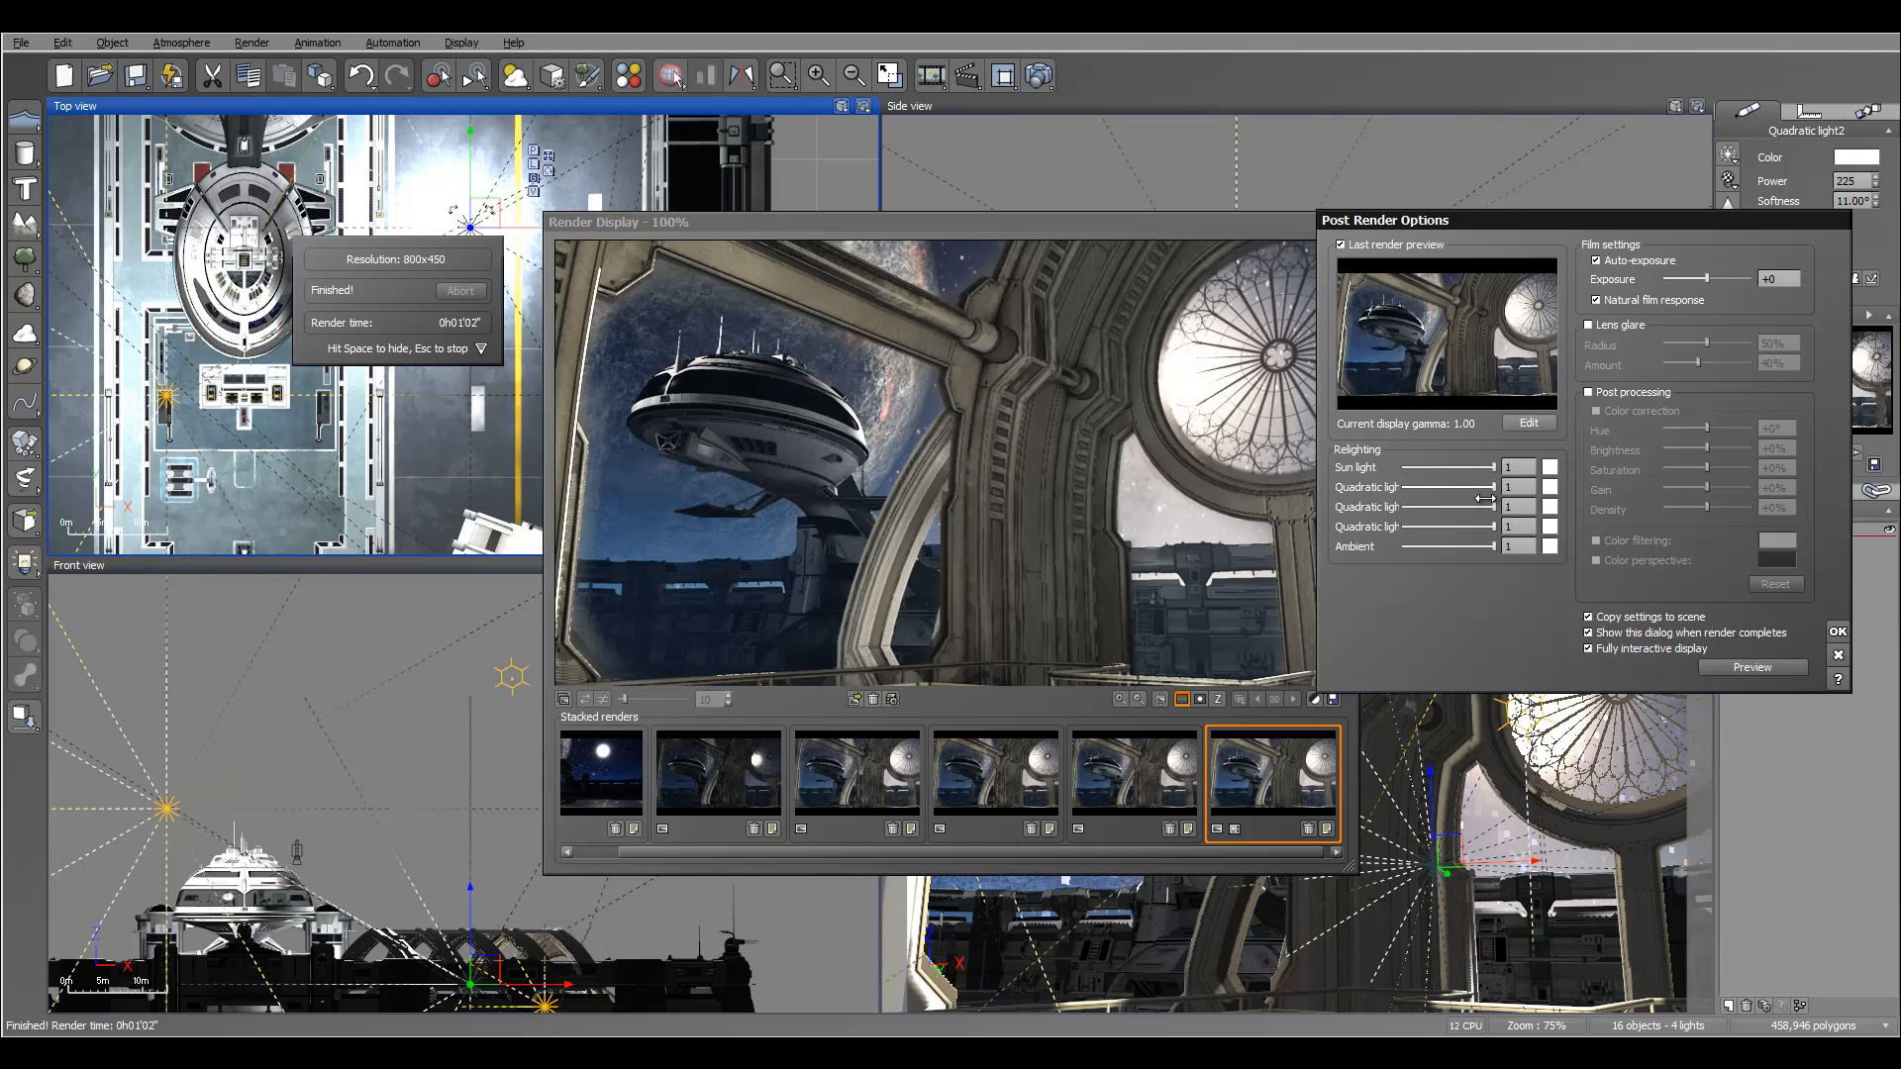
pyautogui.moveTo(1493, 547); pyautogui.dragTo(1407, 542)
pyautogui.moveTo(1458, 542); pyautogui.dragTo(1658, 541)
pyautogui.moveTo(1520, 215); pyautogui.dragTo(1475, 178)
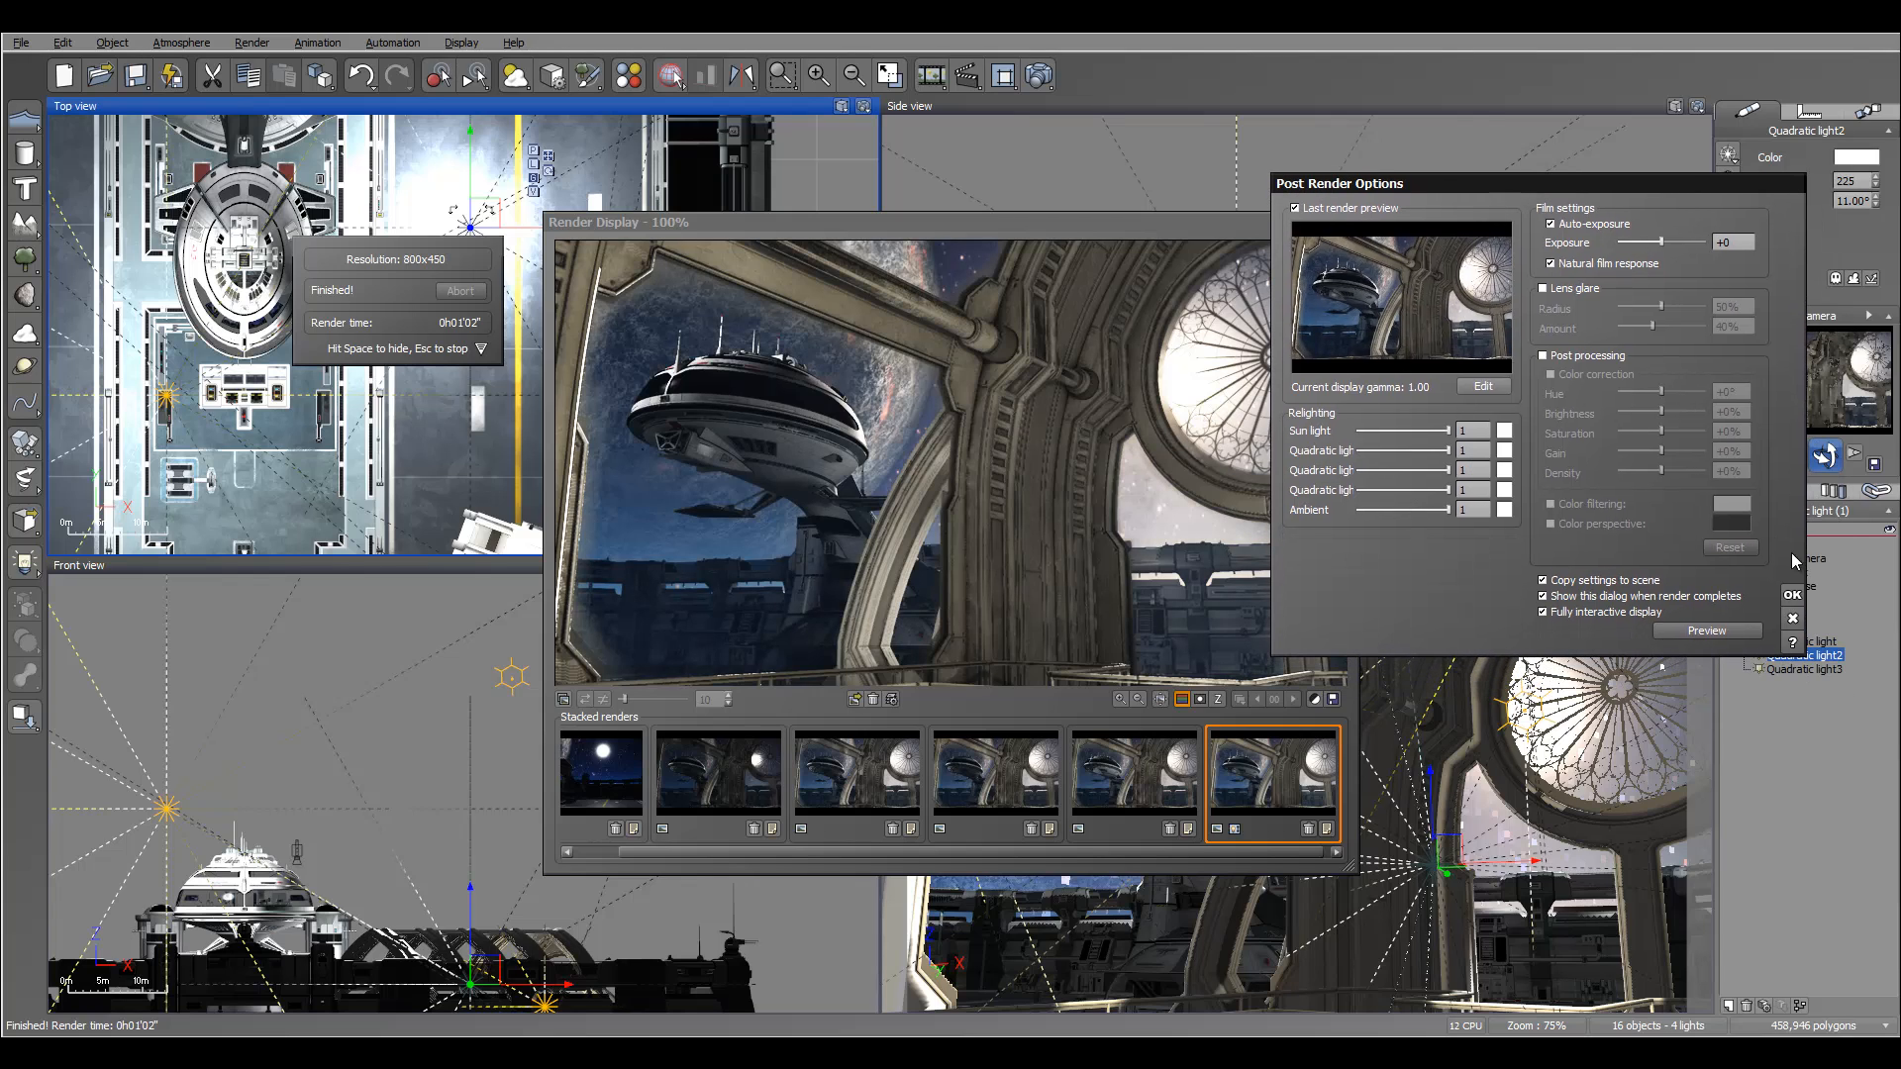
pyautogui.click(1792, 595)
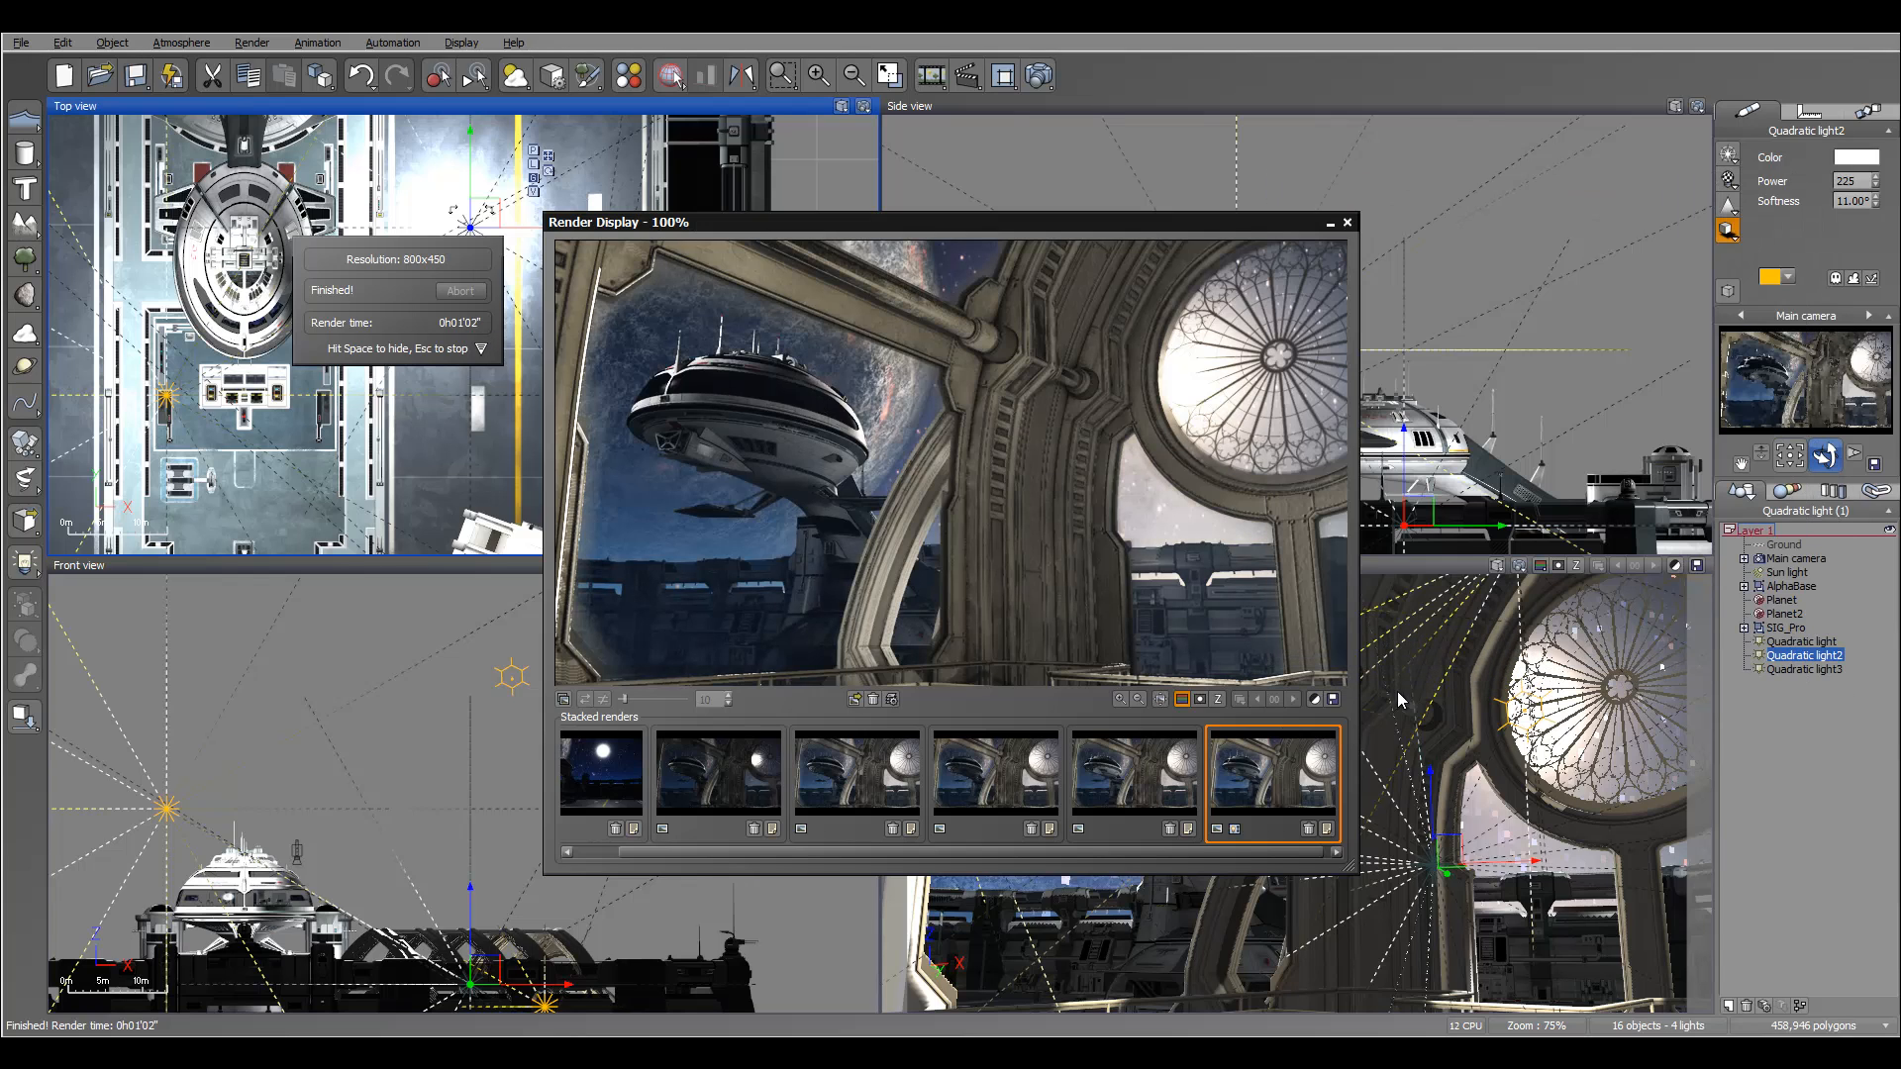
# Save the render in High dynamic range format as Space.hdr, disabling the options that limit the image's dynamic range.
pyautogui.click(1332, 700)
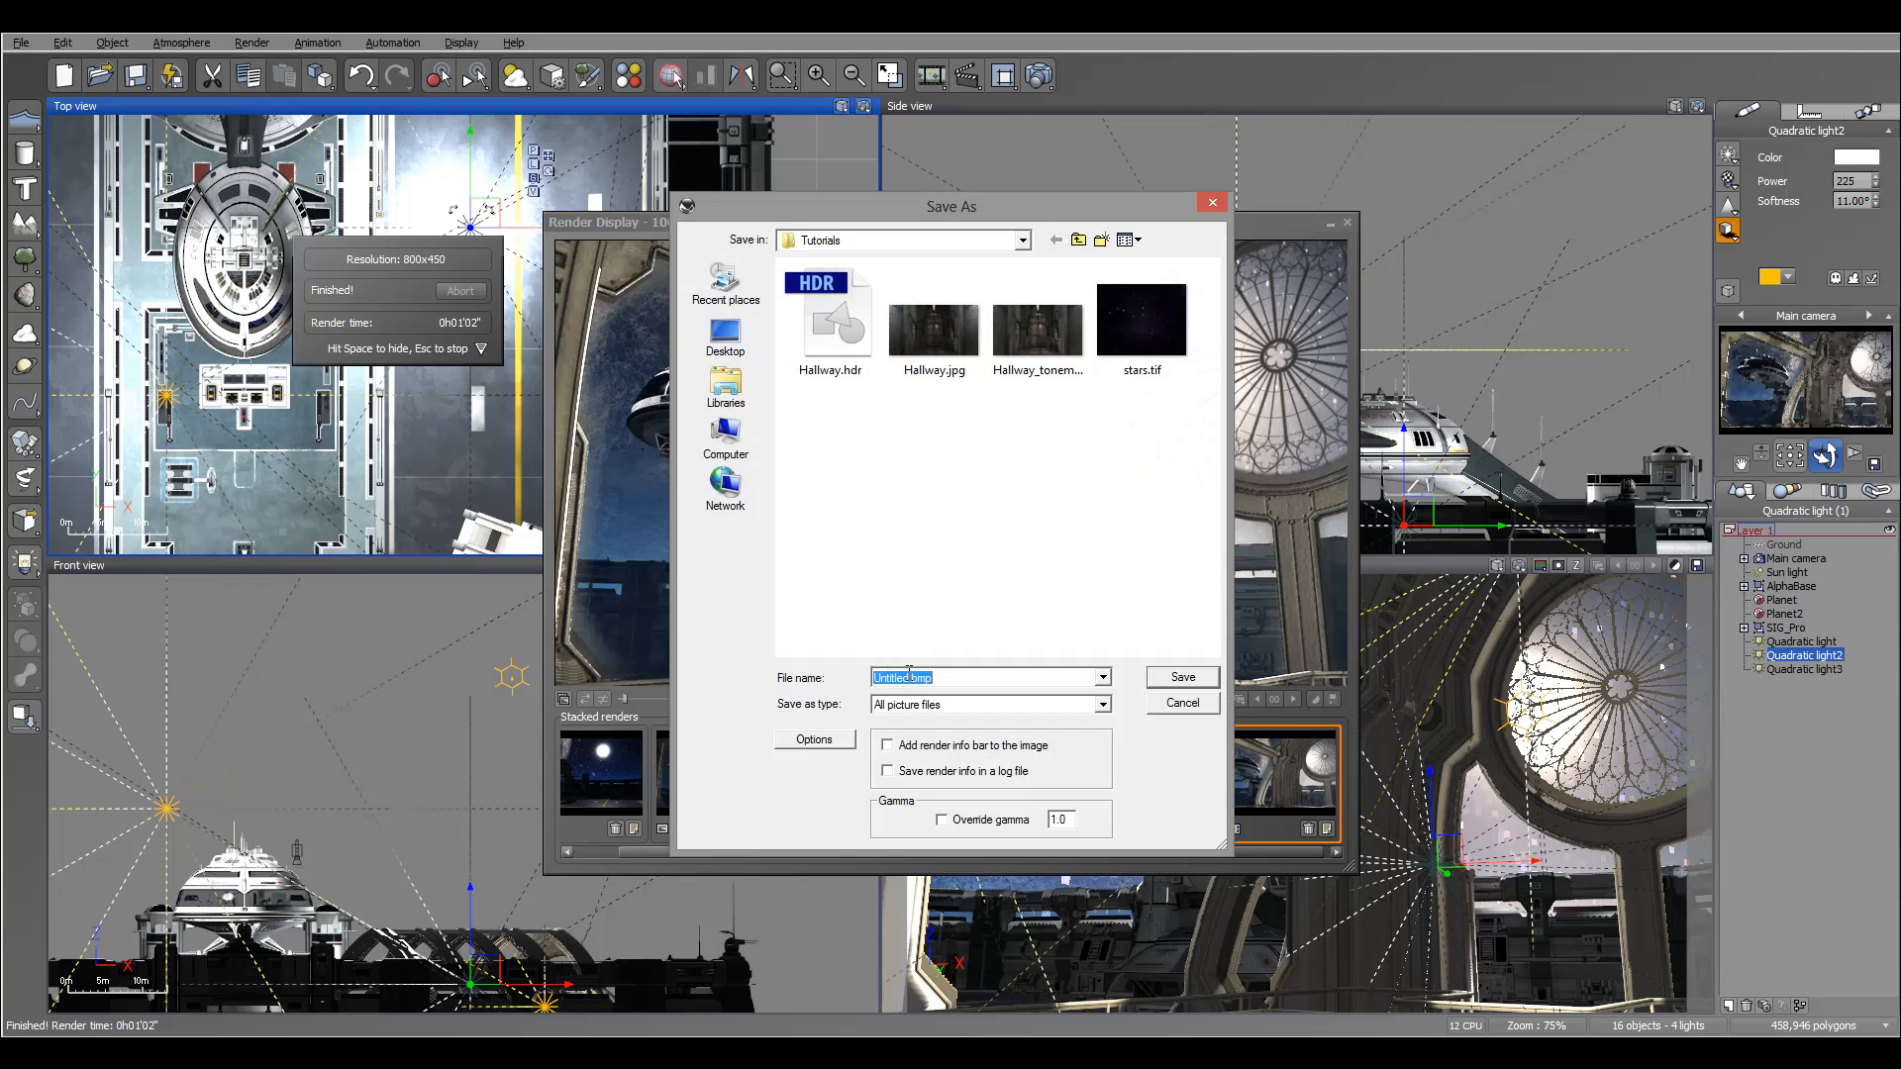
pyautogui.click(974, 703)
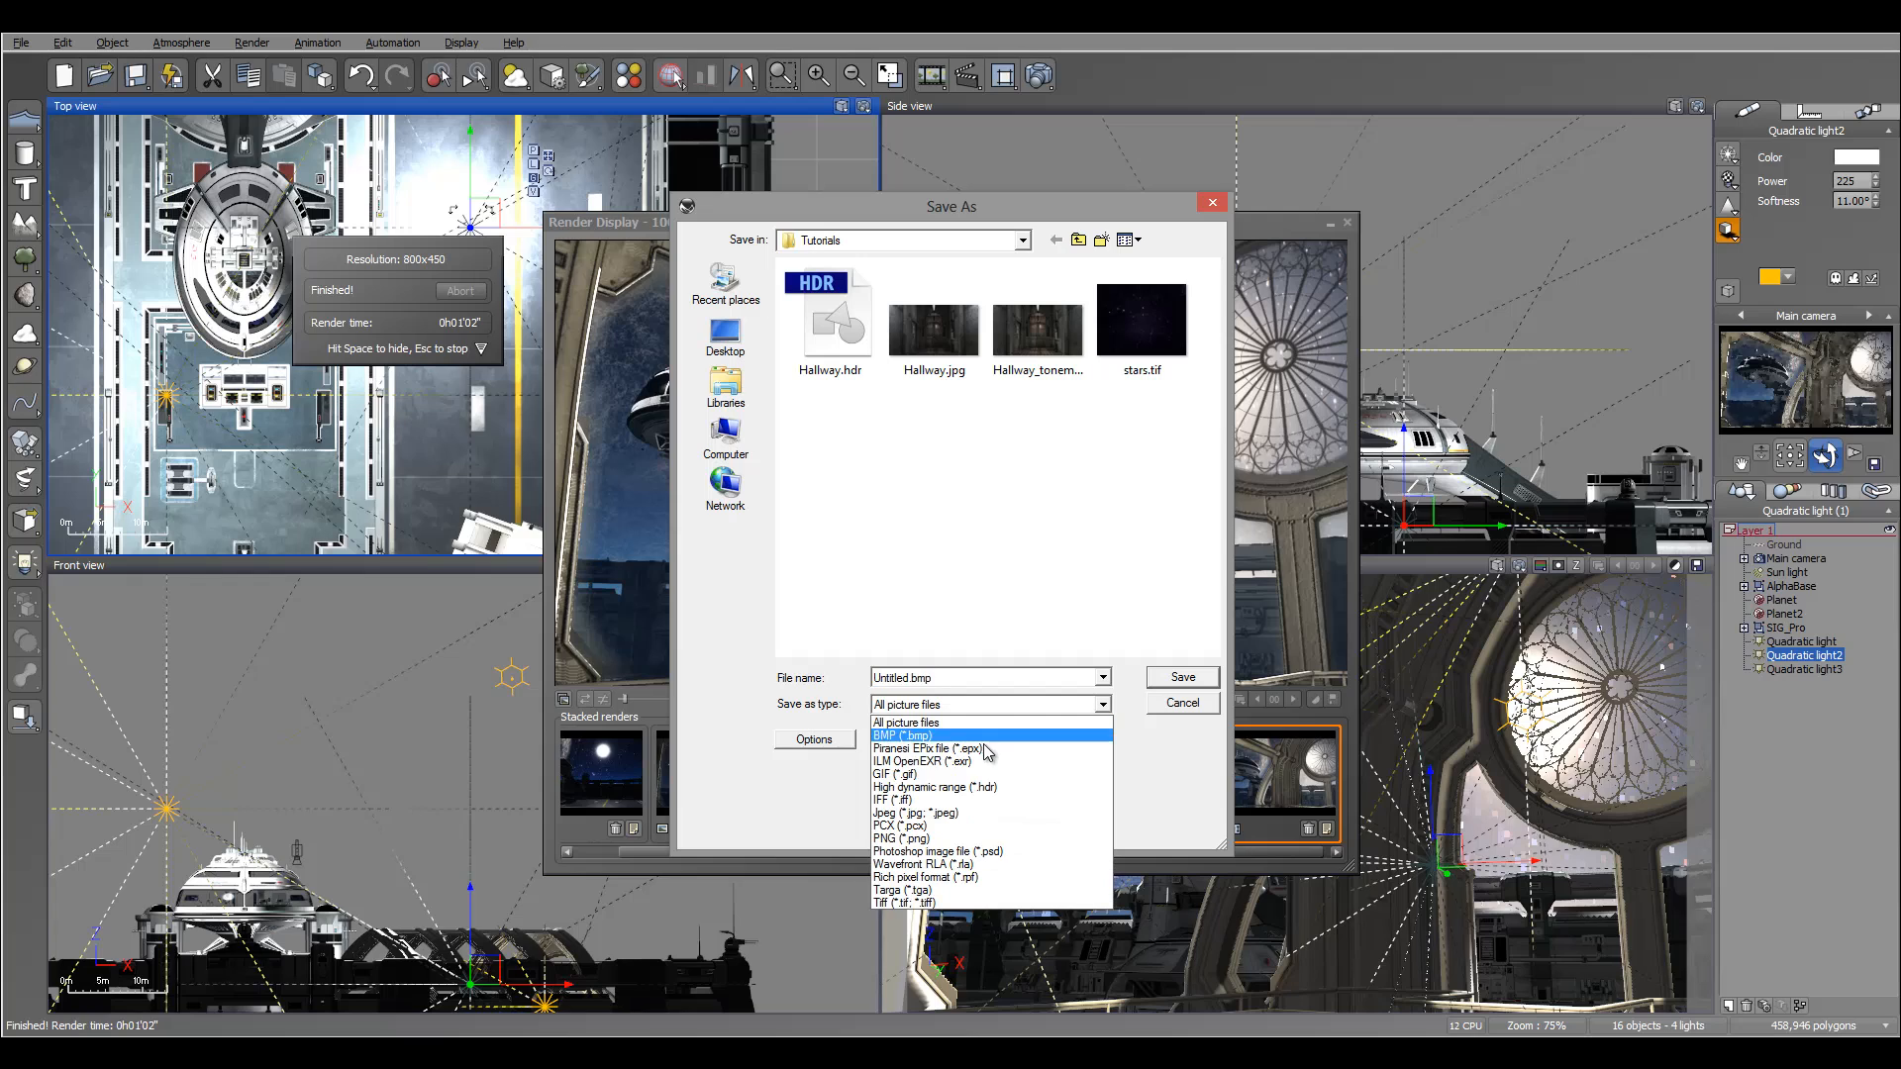
pyautogui.click(1013, 782)
pyautogui.click(925, 677)
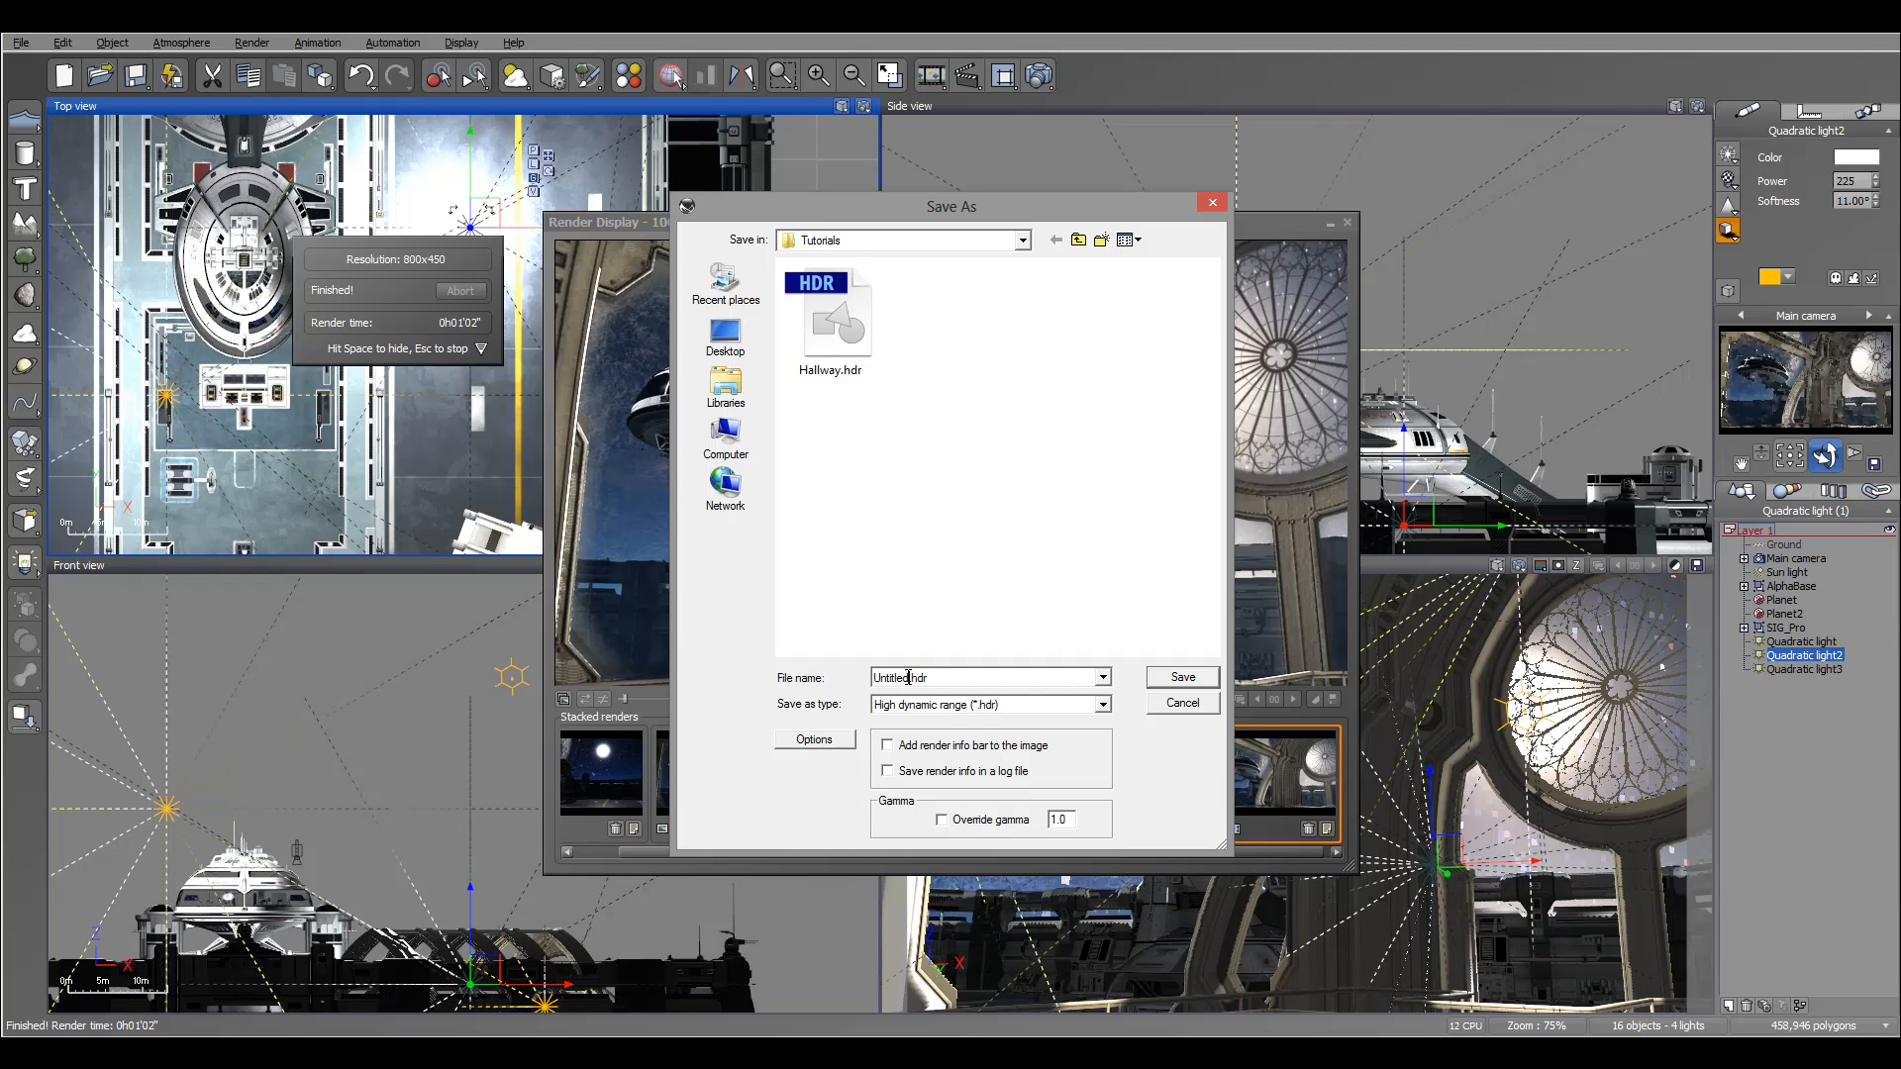
pyautogui.moveTo(909, 677); pyautogui.dragTo(676, 635)
pyautogui.write('Space')
pyautogui.click(1183, 676)
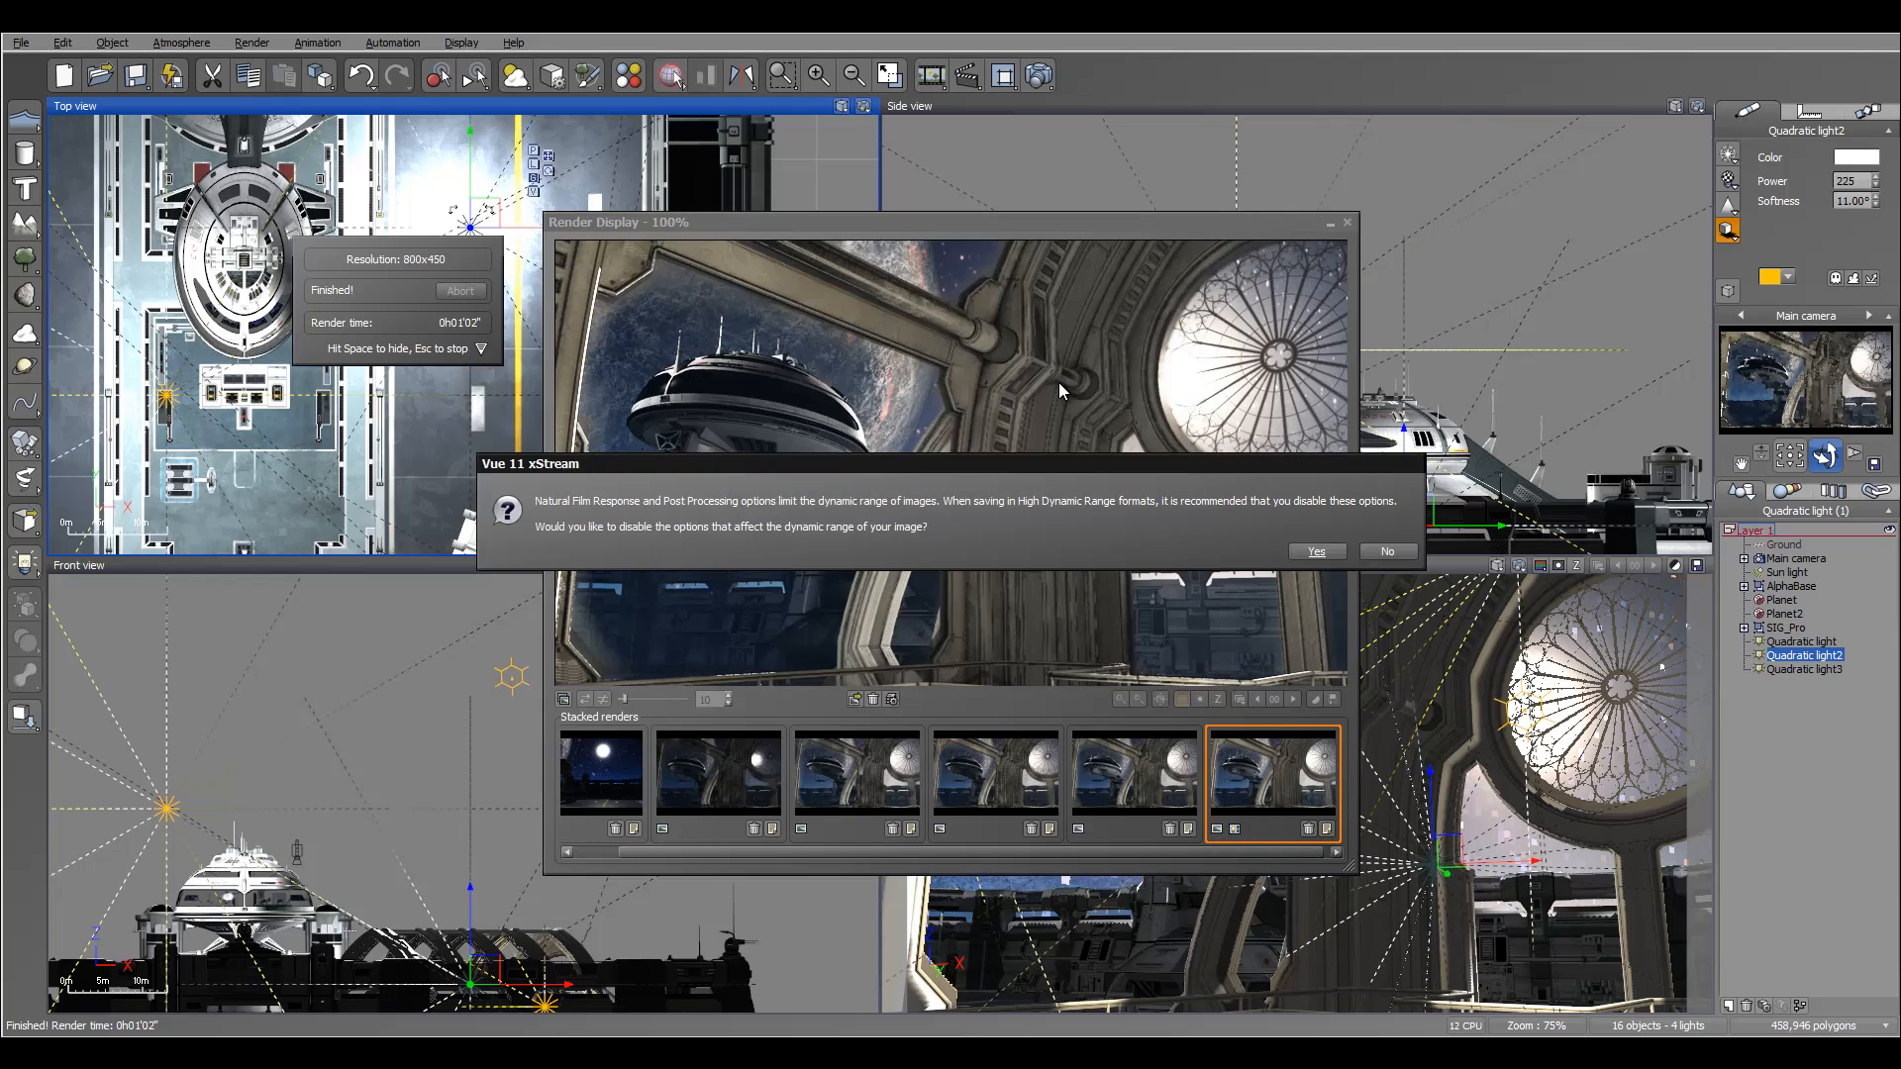
pyautogui.click(1289, 551)
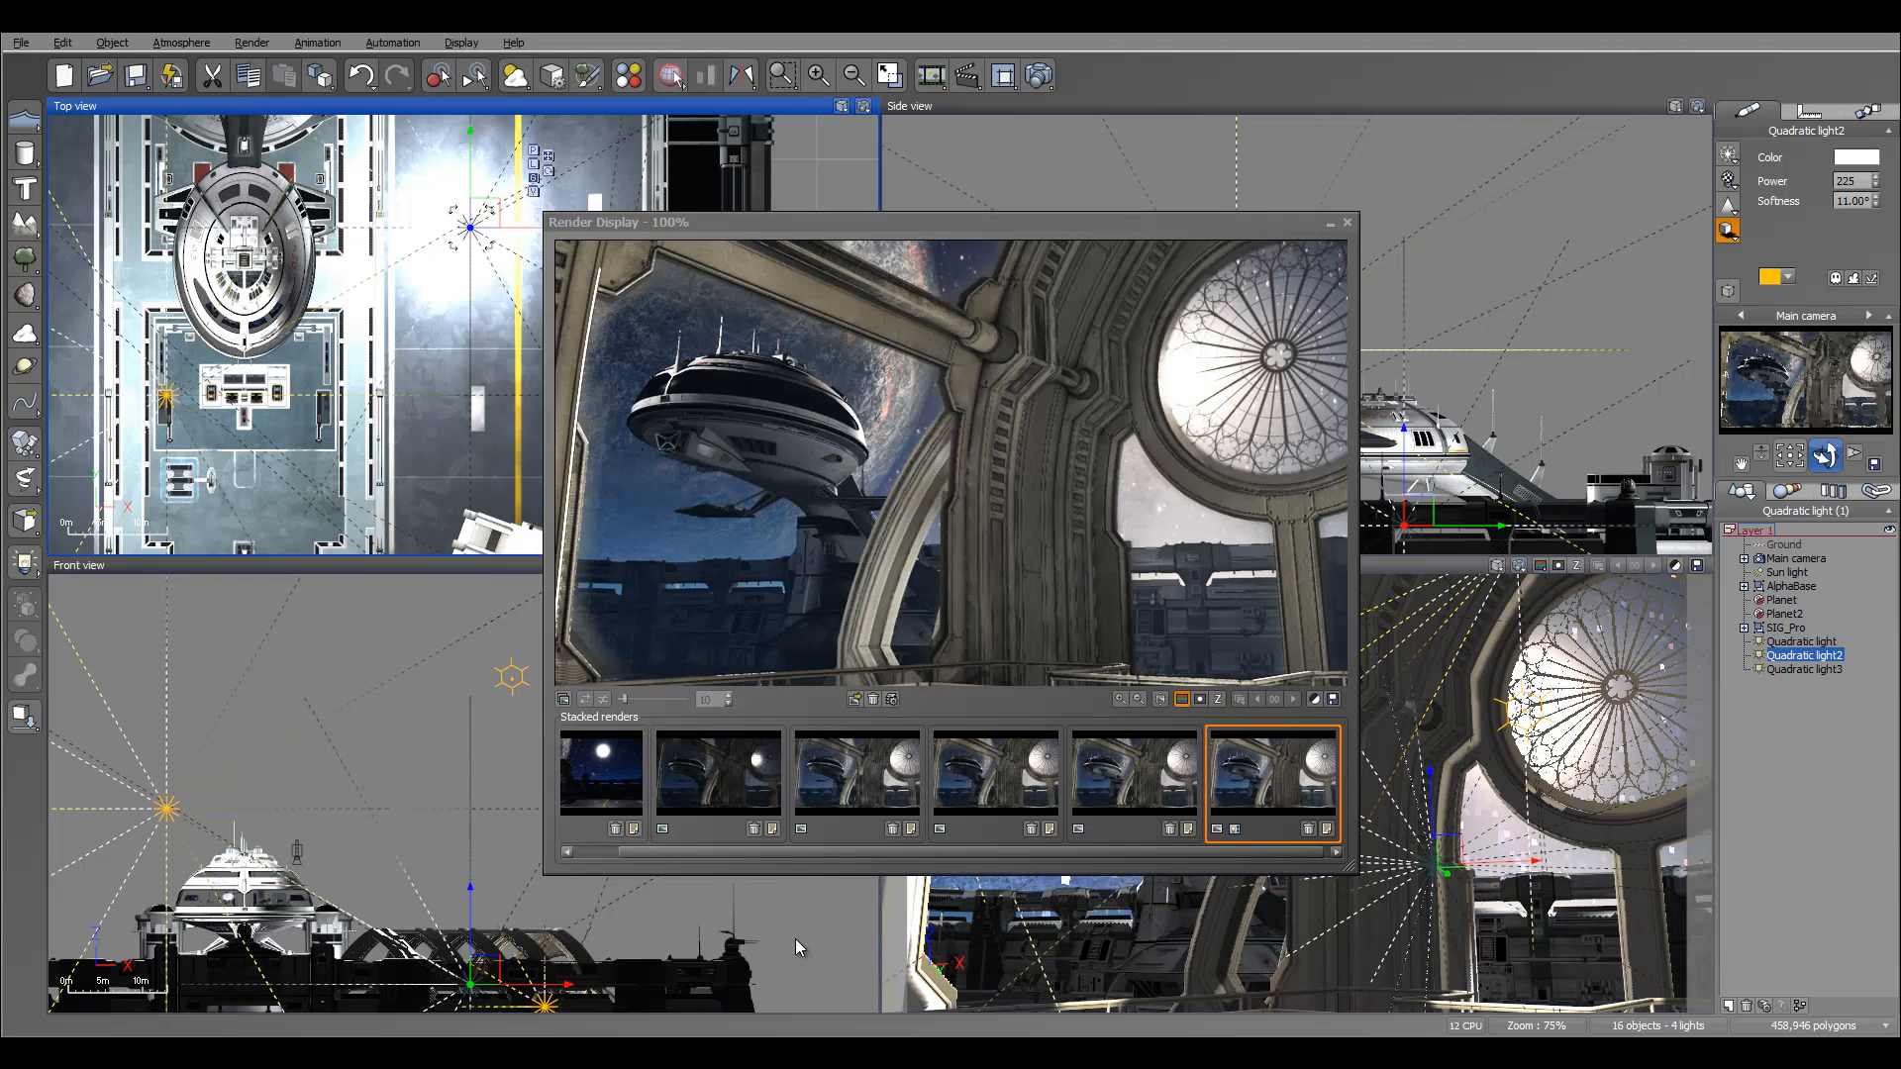
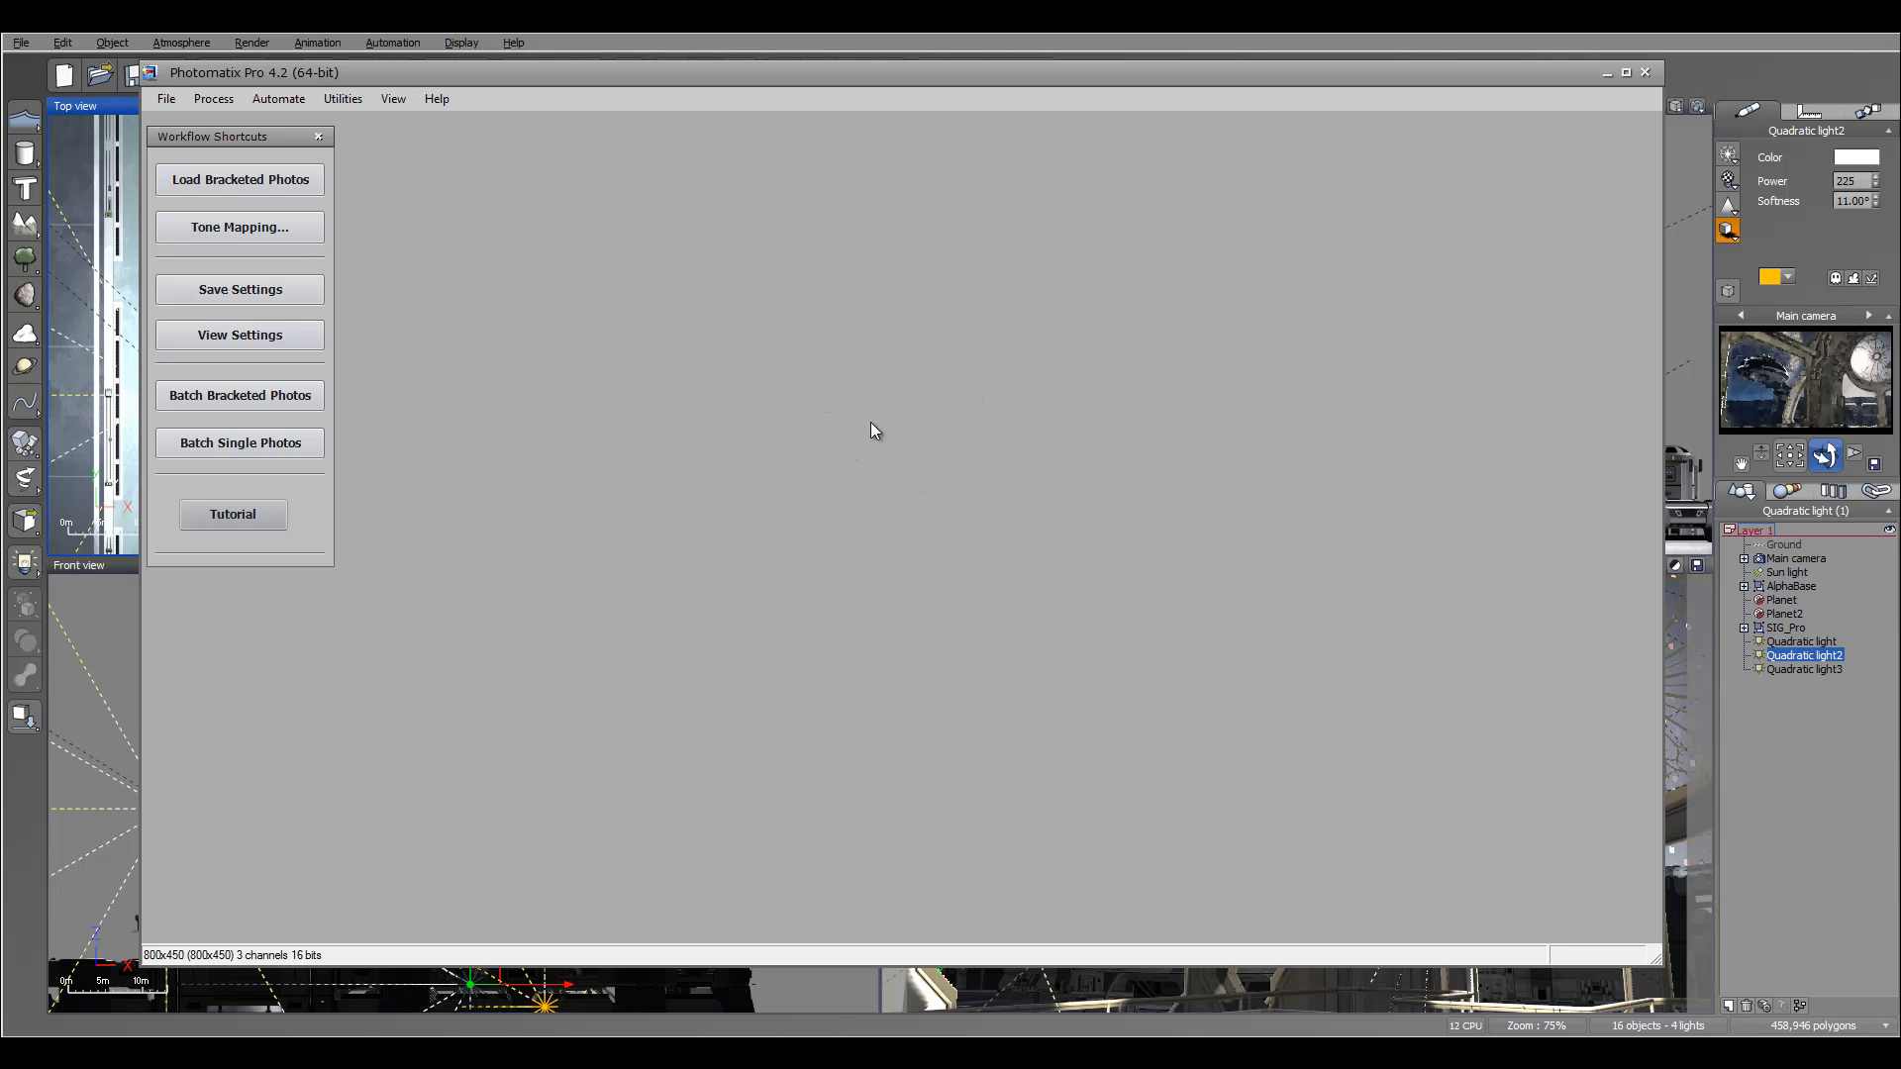
# Switch to Photomatix Pro, open Space.hdr and start tone mapping it.
pyautogui.click(166, 99)
pyautogui.click(202, 144)
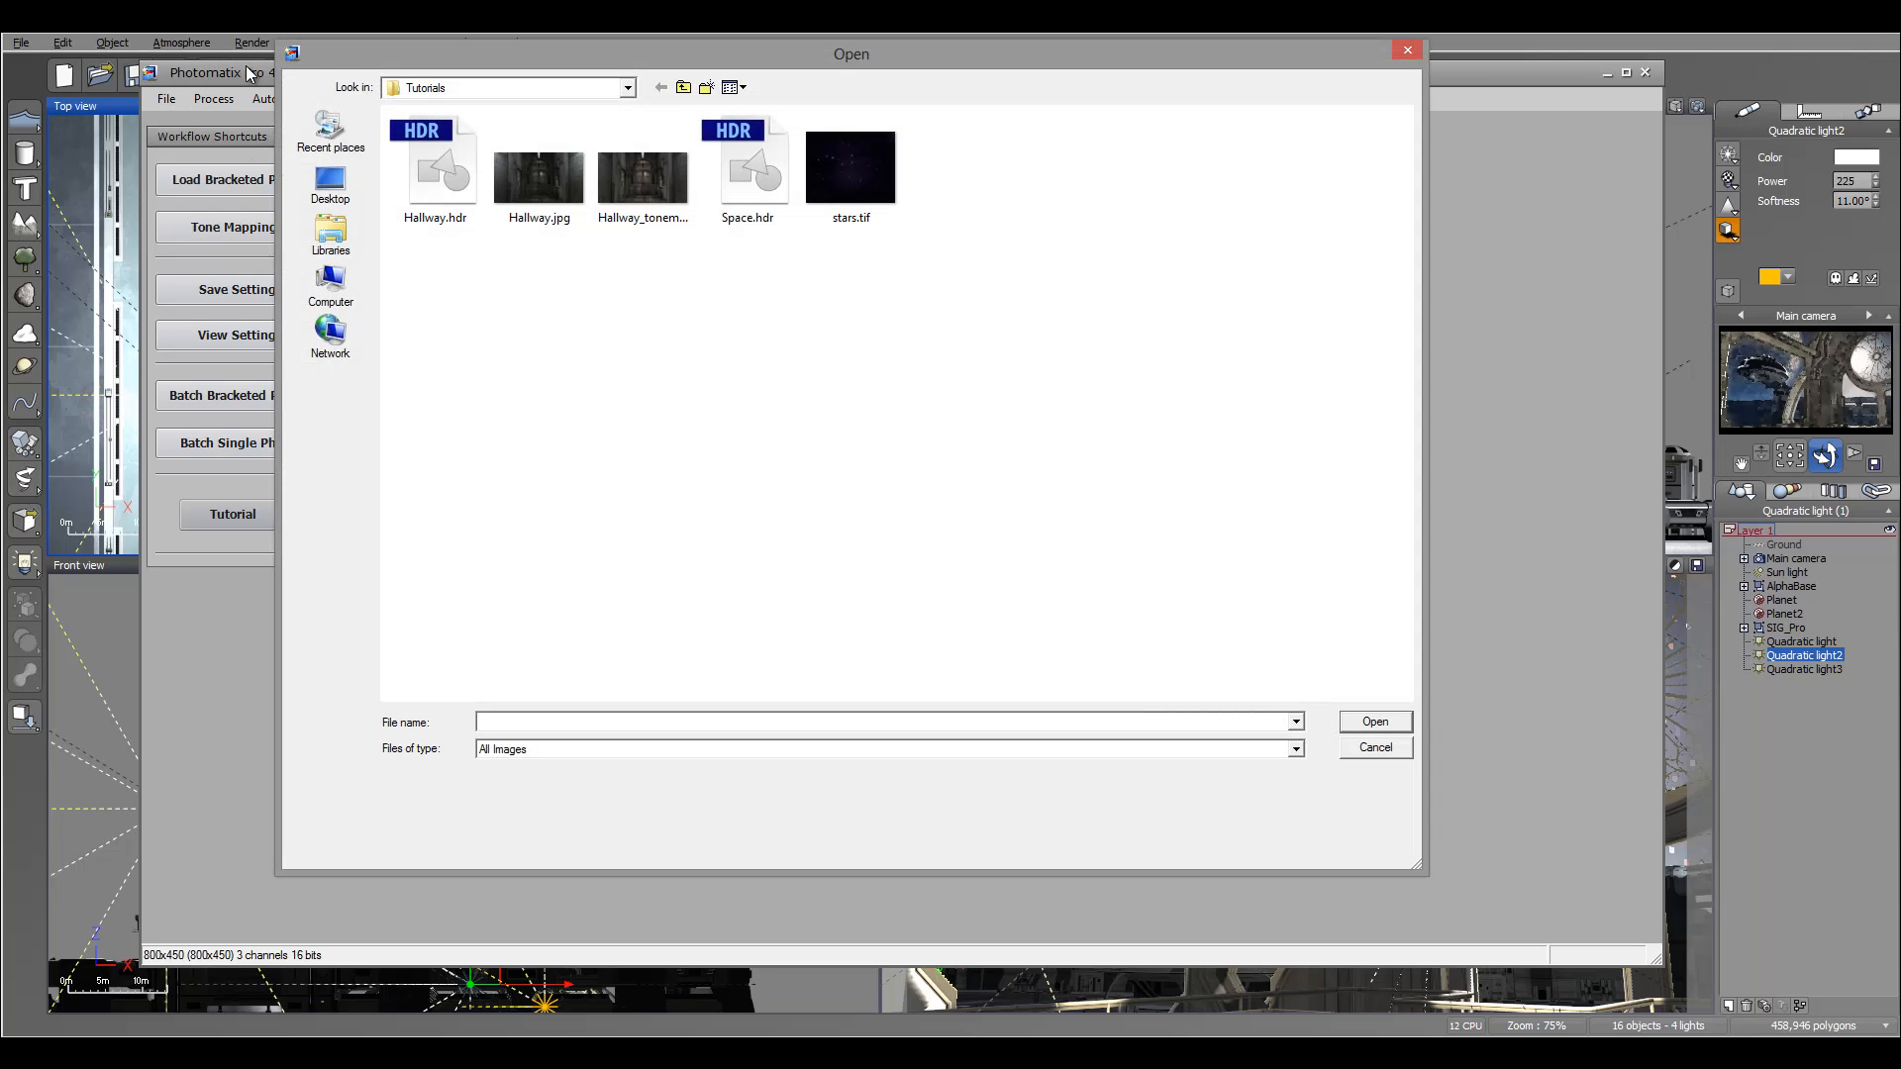
pyautogui.click(747, 168)
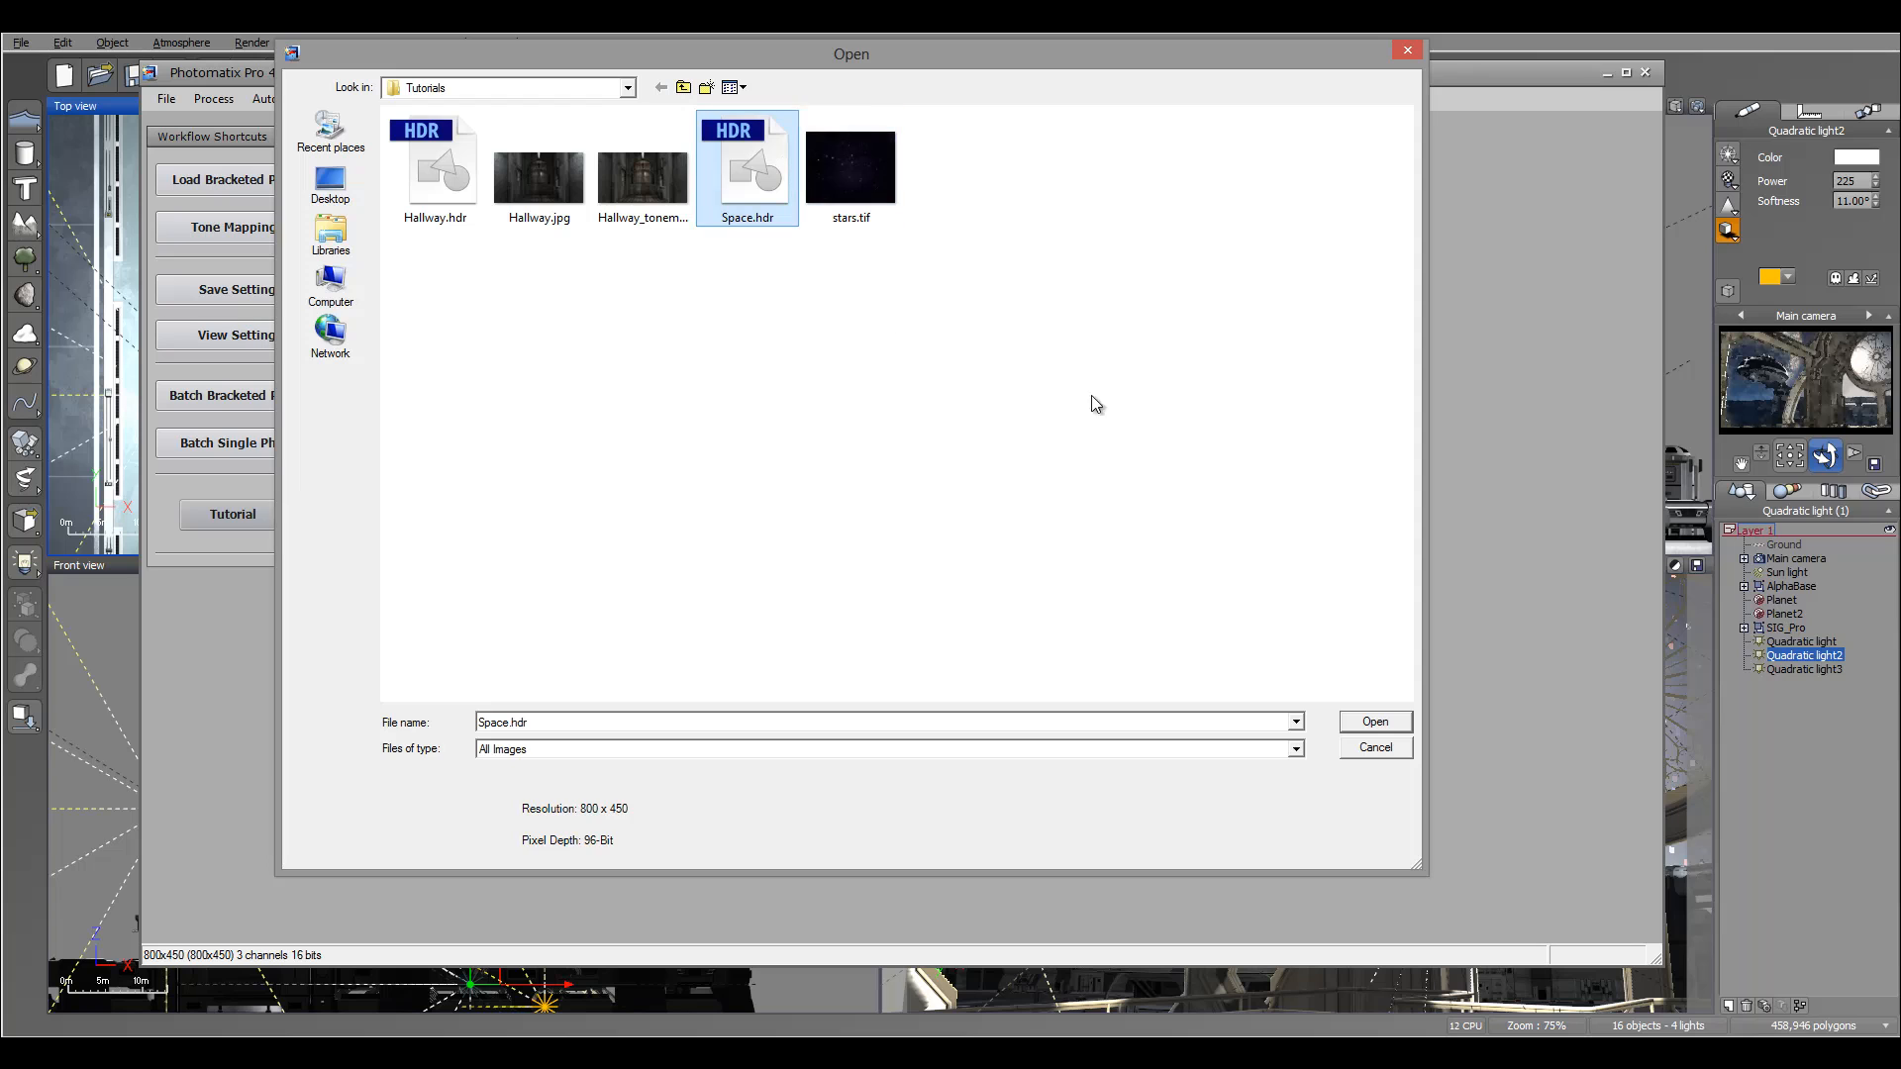
pyautogui.click(1367, 723)
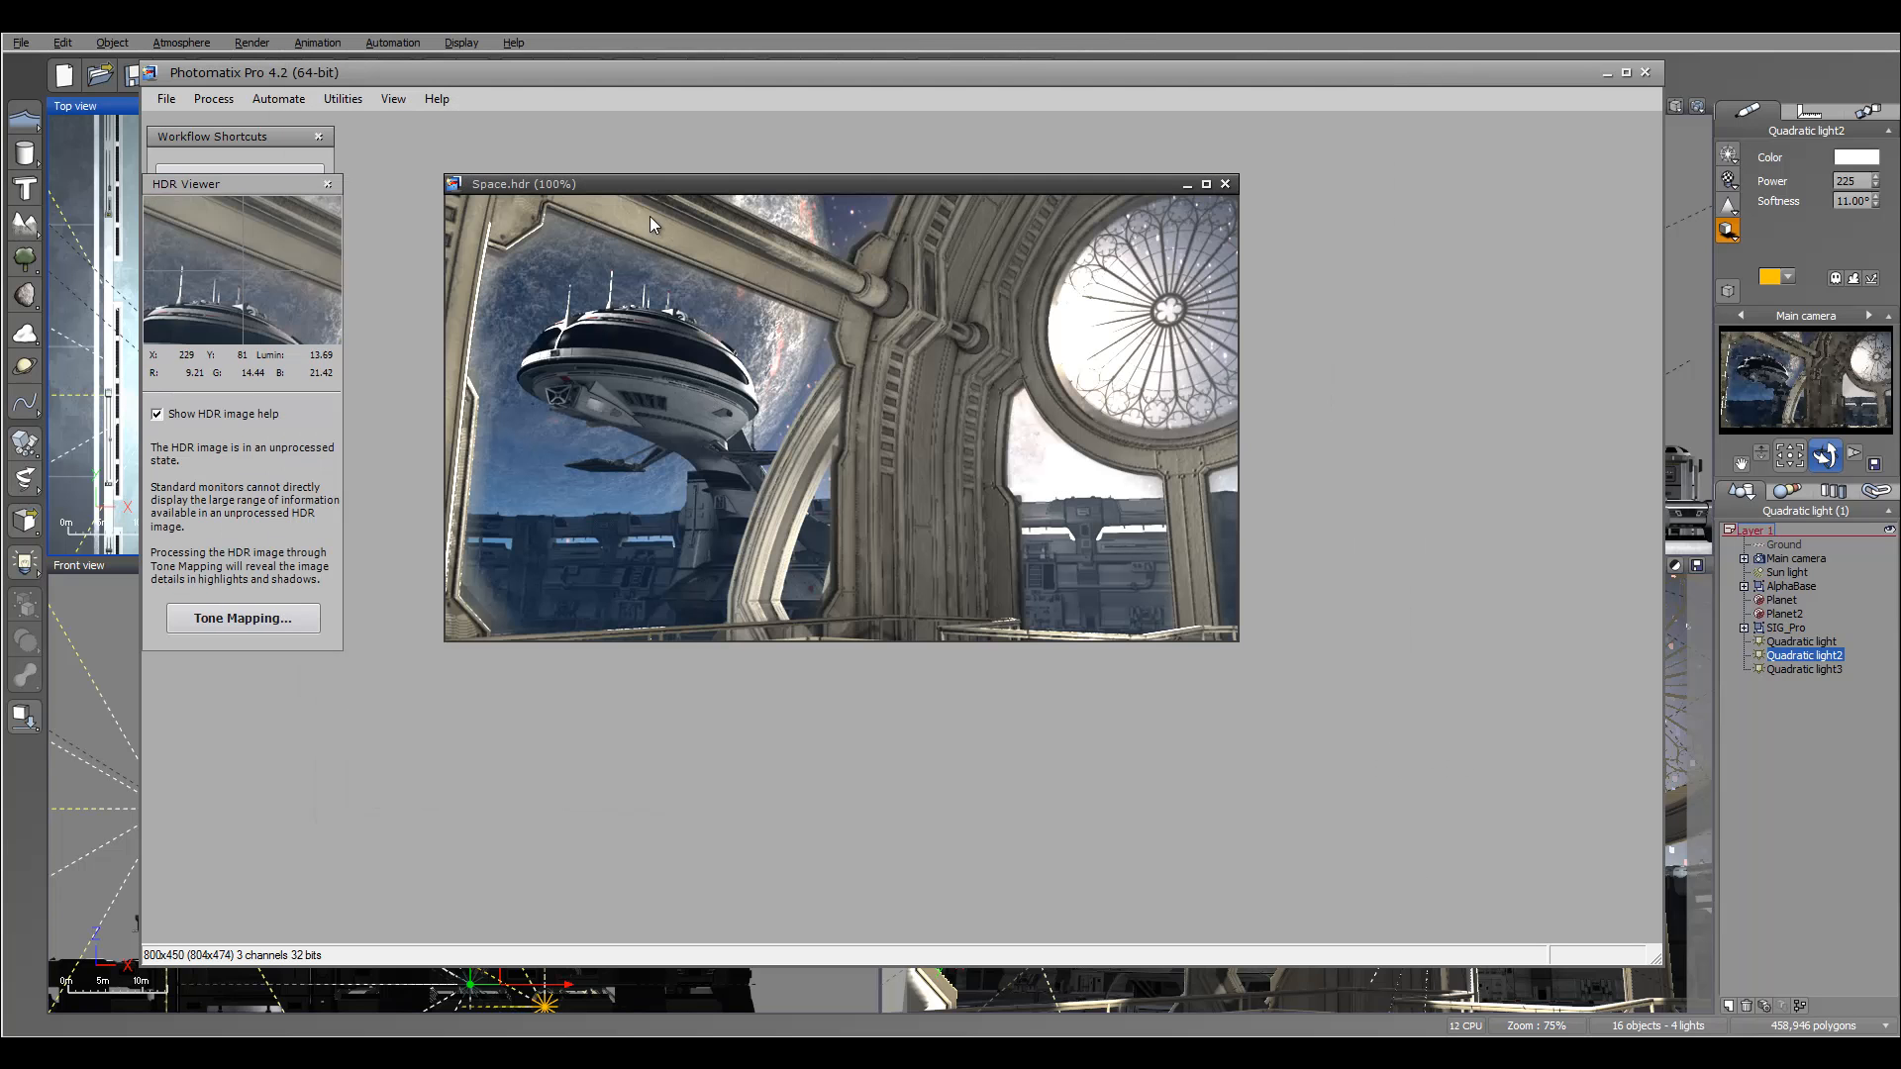
pyautogui.moveTo(596, 183); pyautogui.dragTo(655, 161)
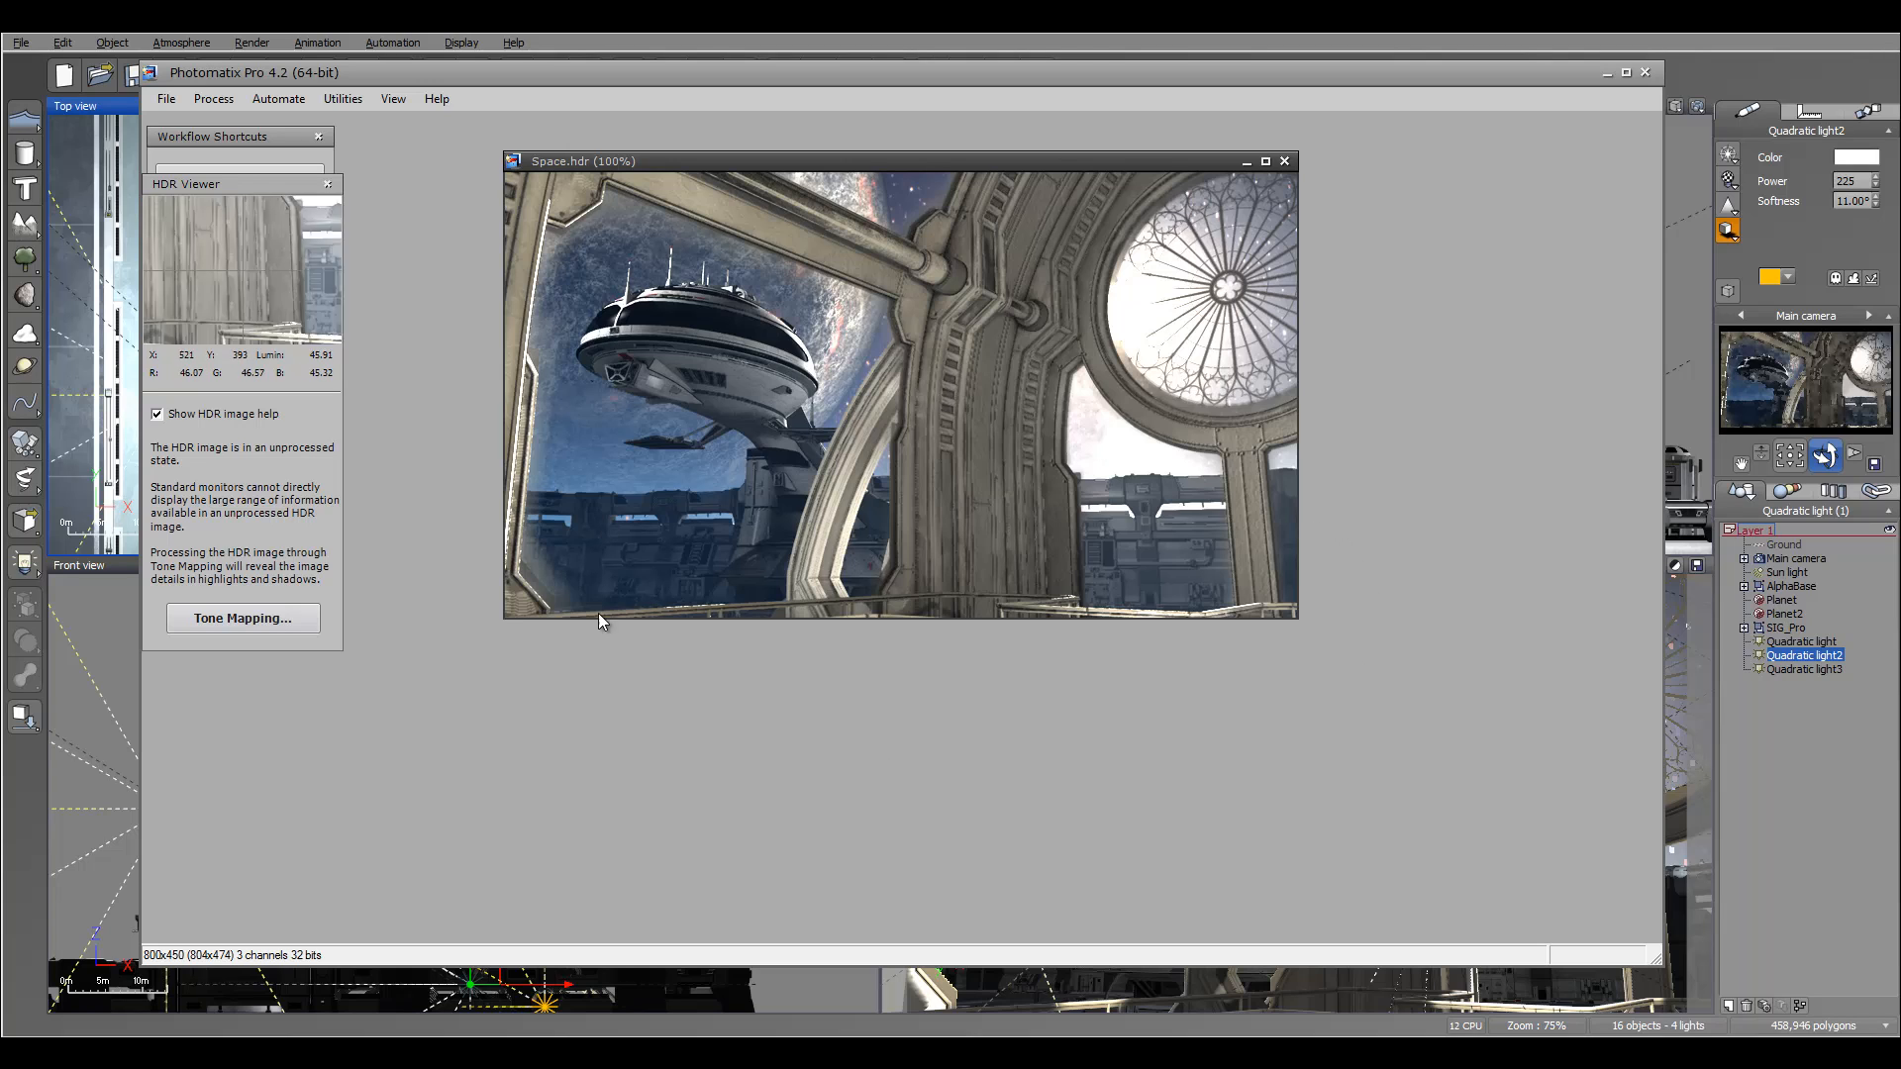
pyautogui.click(244, 618)
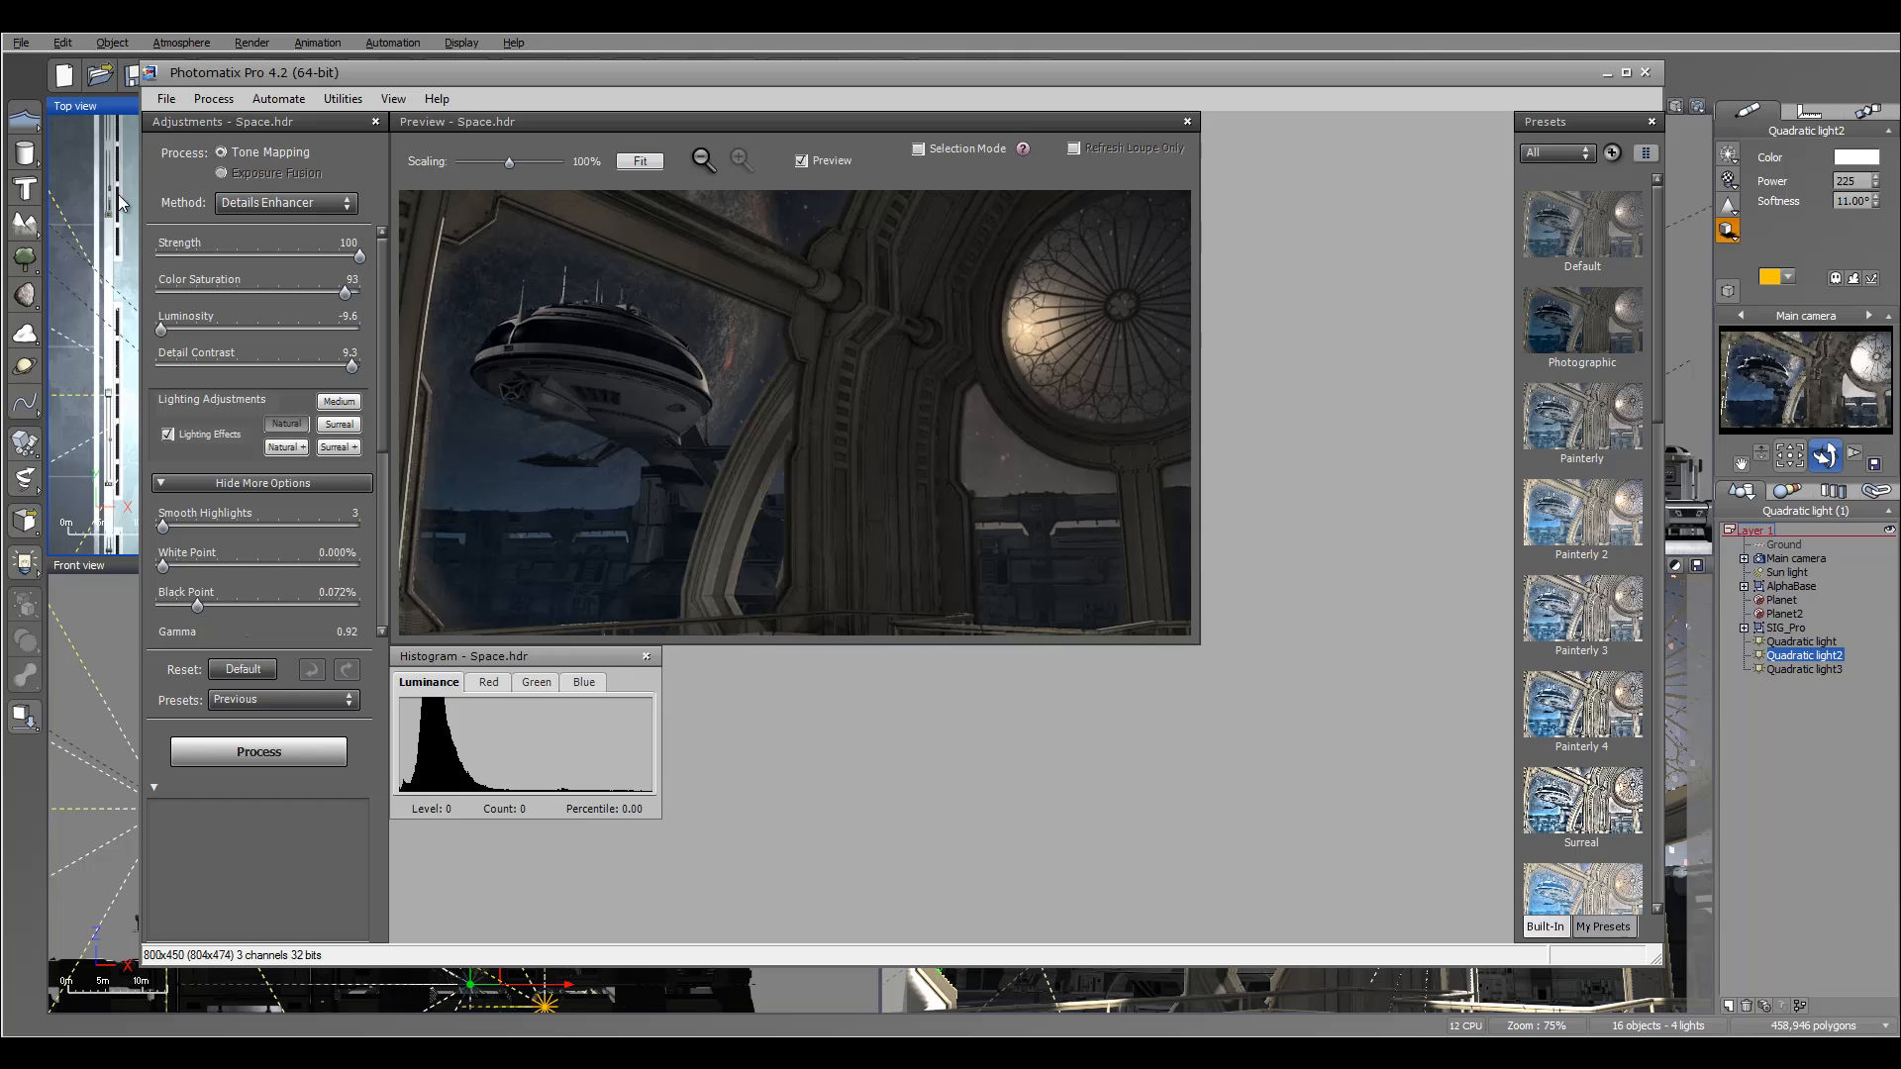
pyautogui.moveTo(520, 118); pyautogui.dragTo(613, 121)
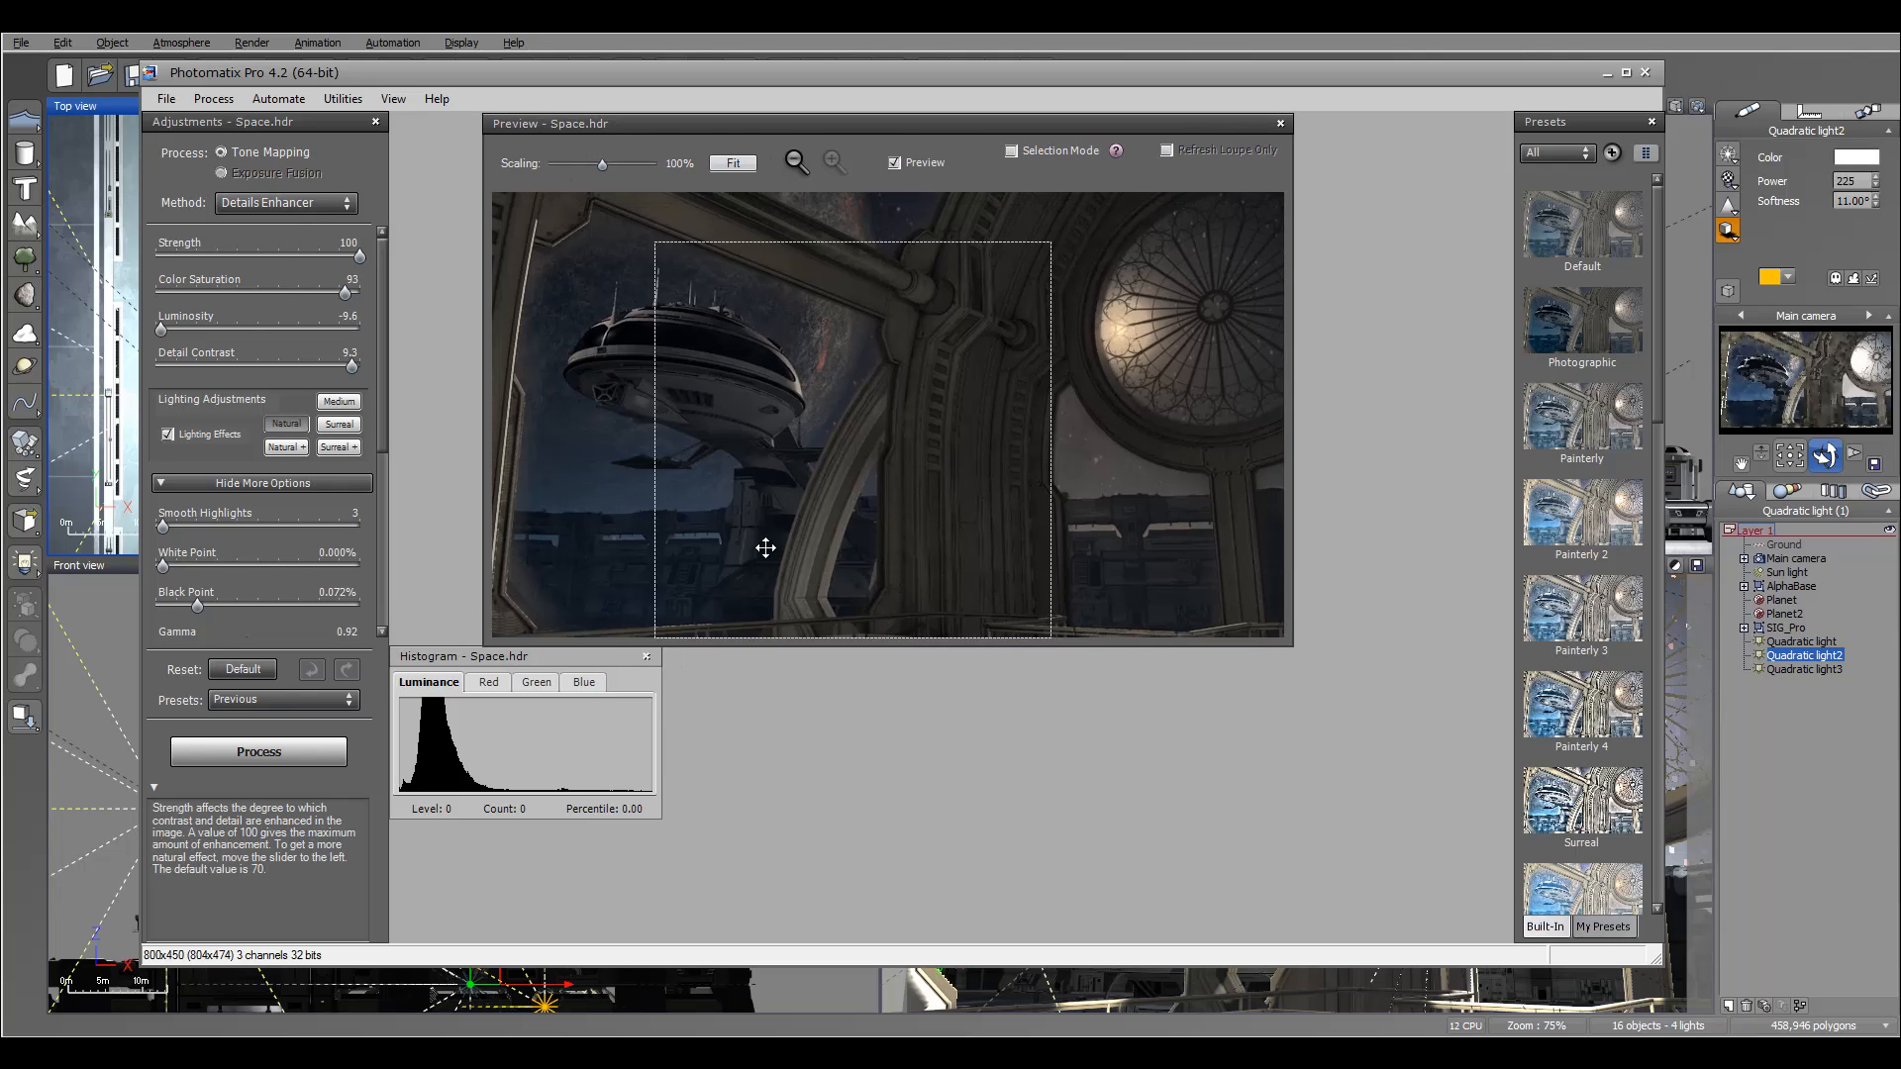
# Try a luminosity of -5.9 and a strength of 61, and return the strength to 100.
pyautogui.moveTo(194, 329); pyautogui.dragTo(199, 329)
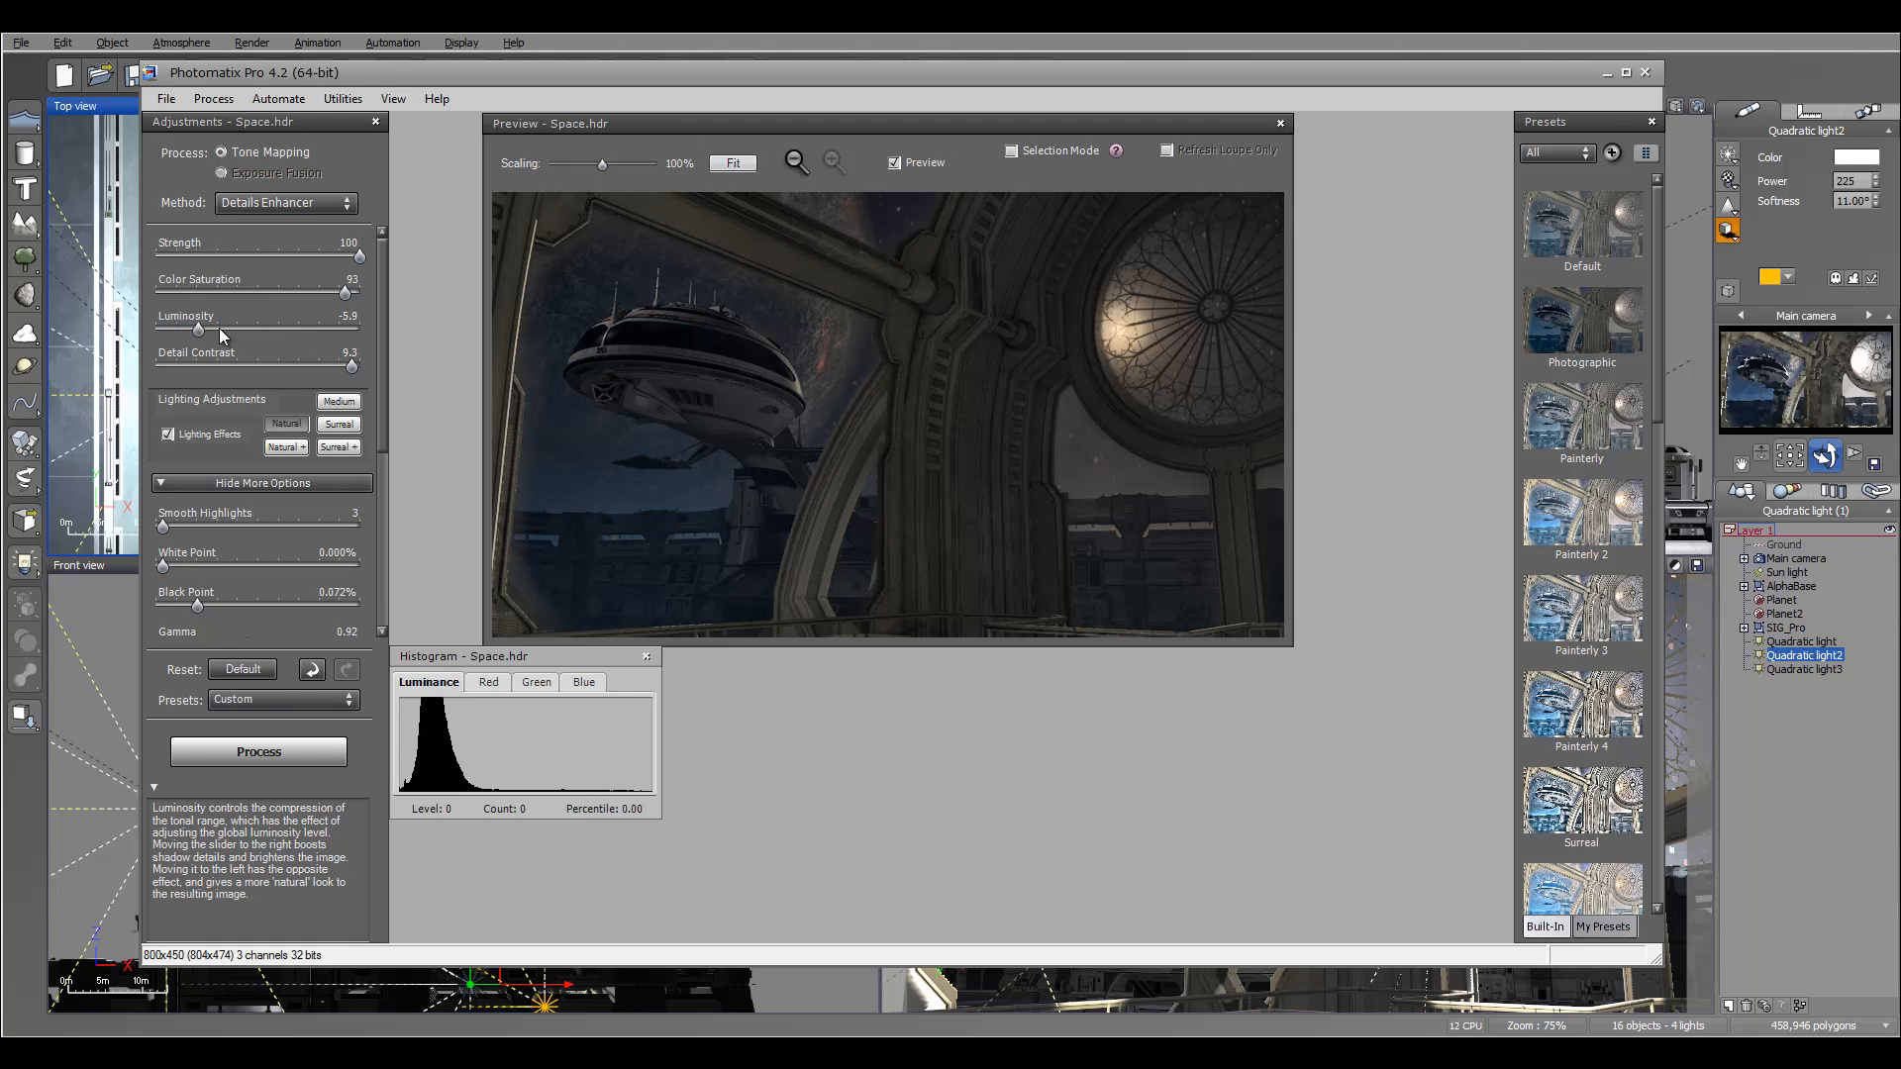
pyautogui.moveTo(359, 255); pyautogui.dragTo(280, 253)
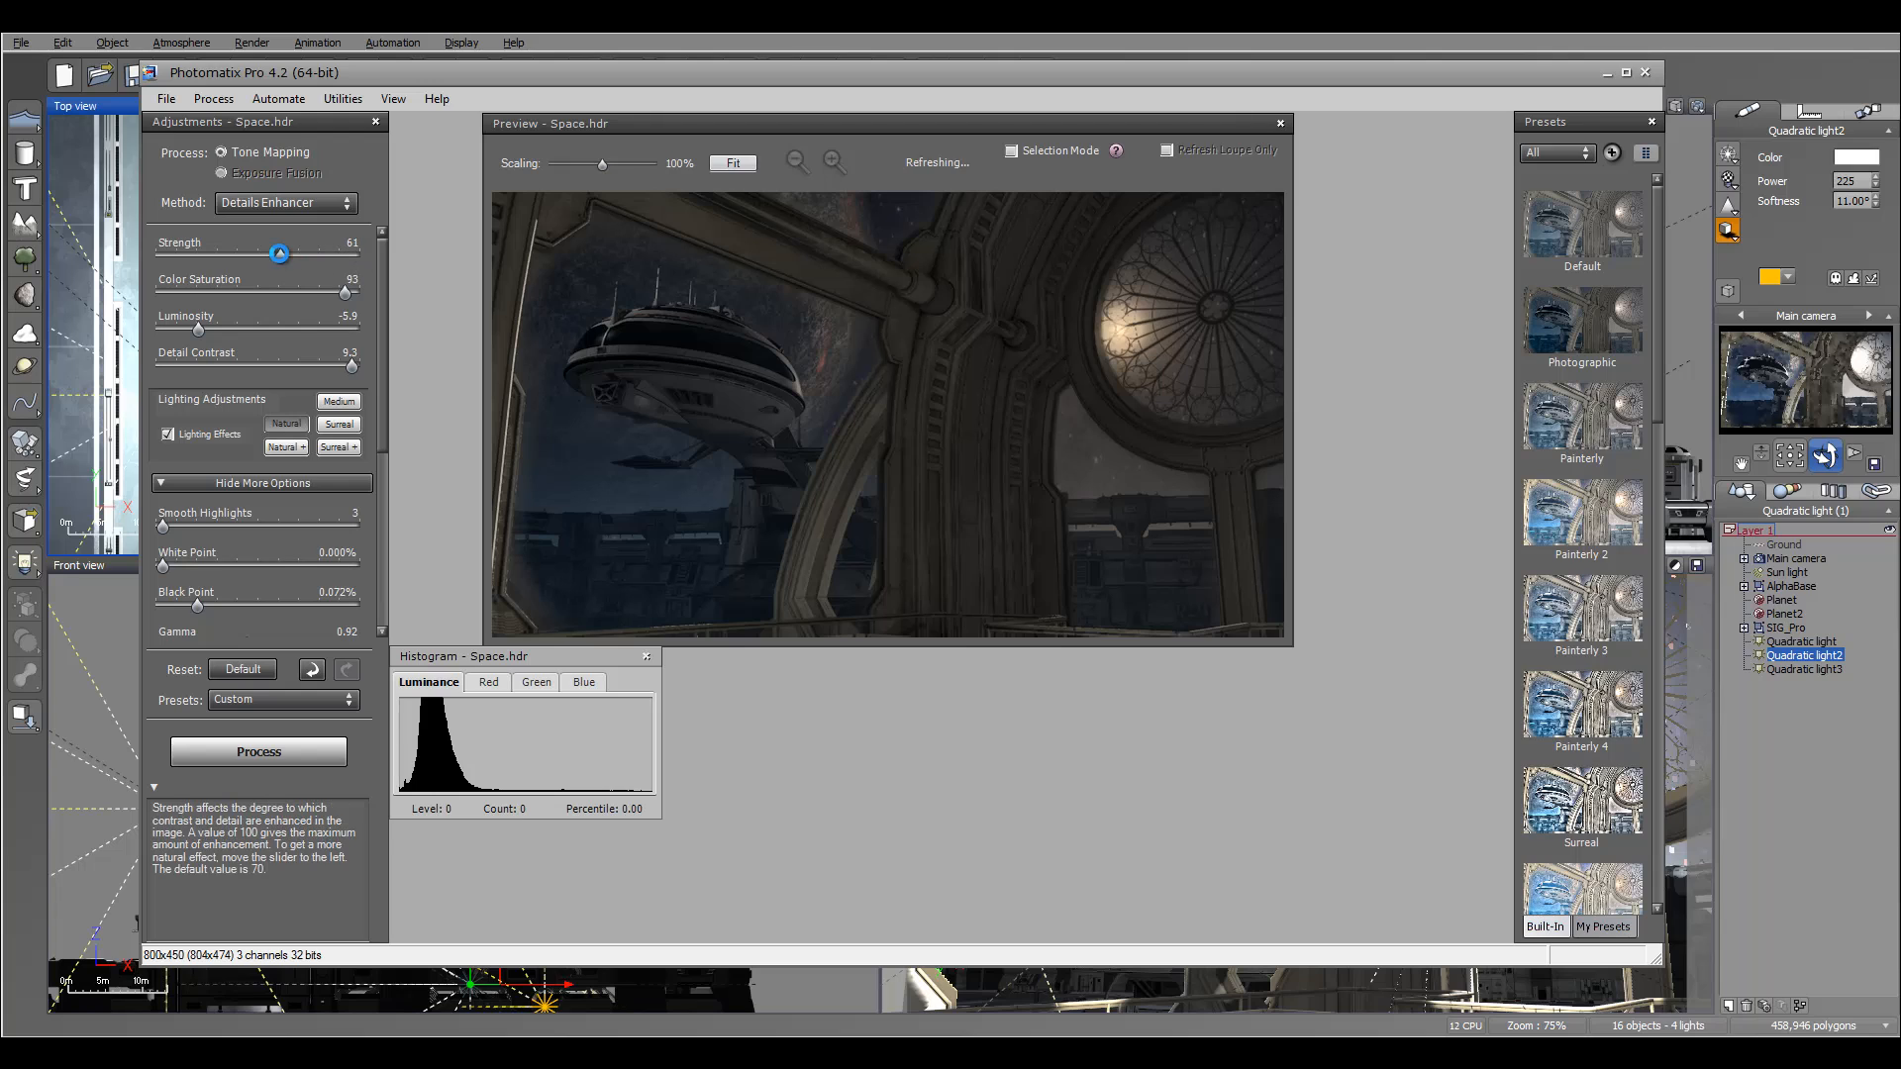
pyautogui.click(364, 259)
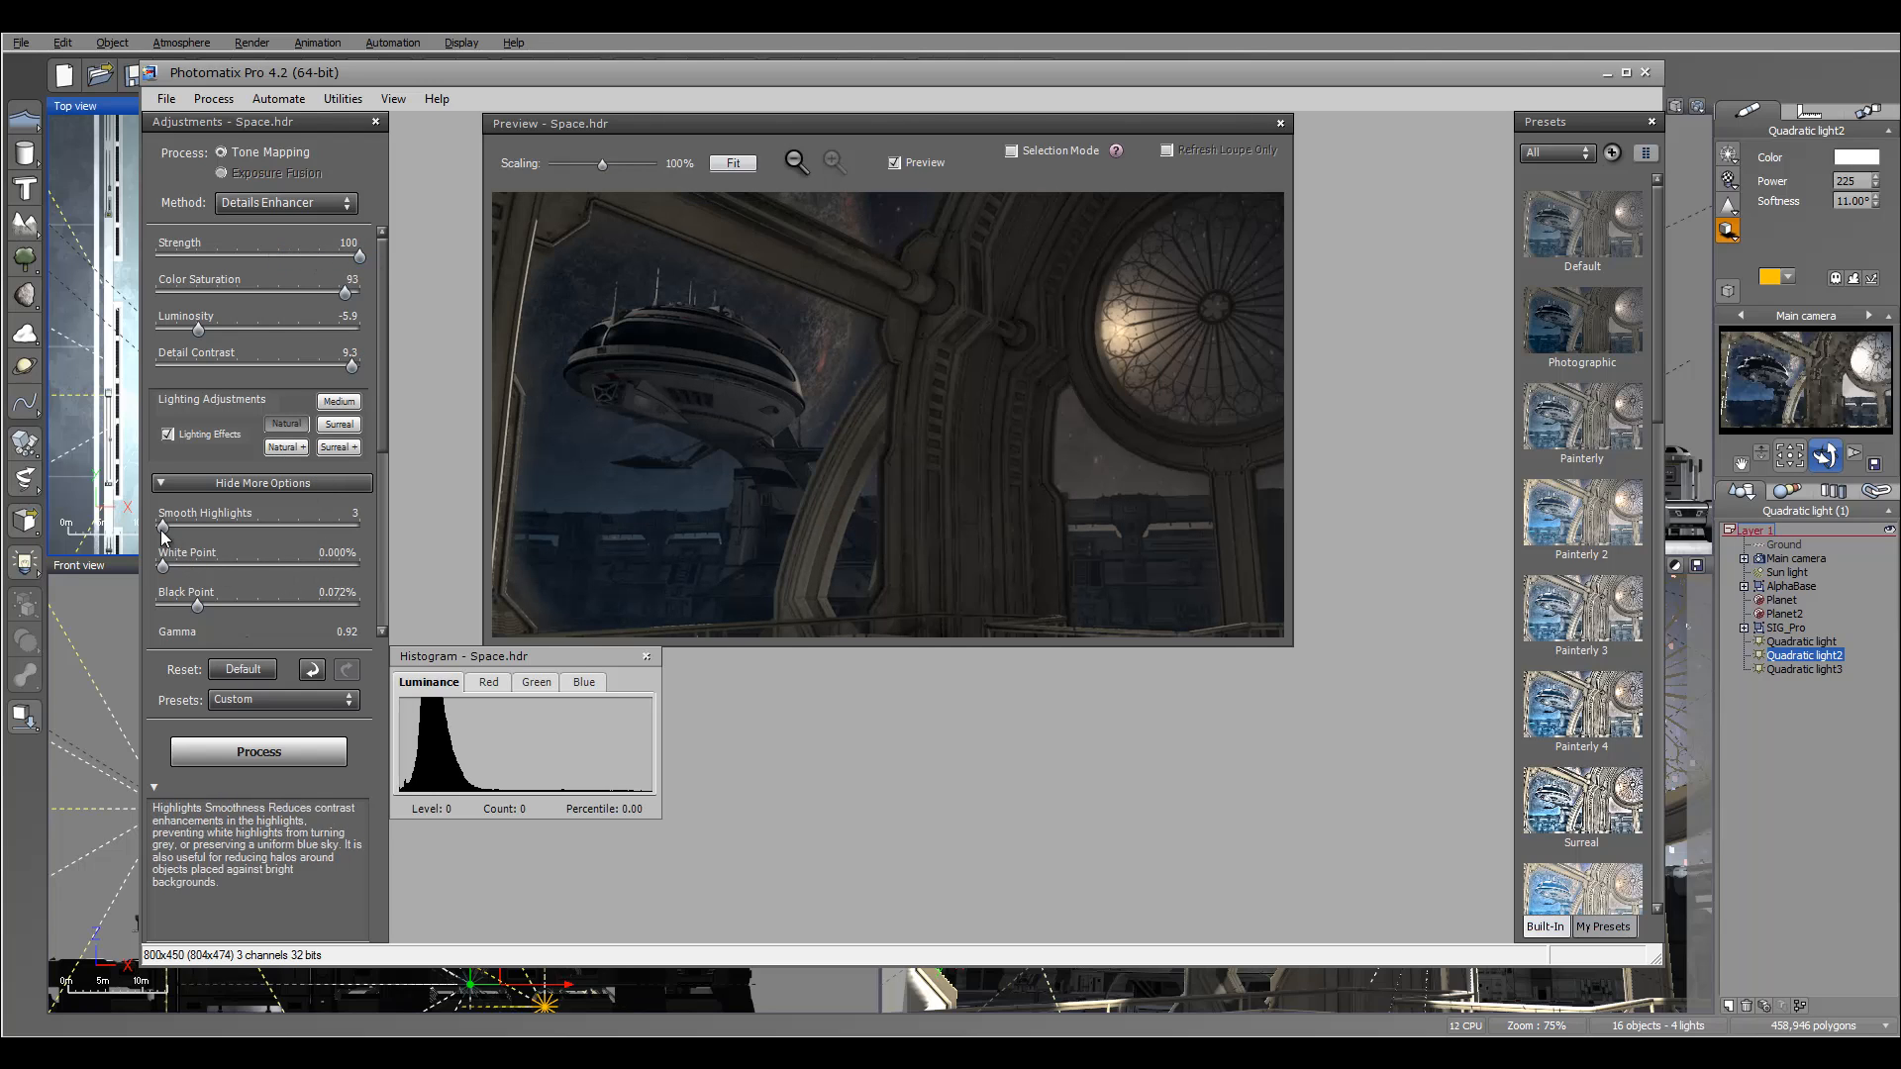
# Adjust the tonal range to a white point of 1.430%, a black point of 0.335% and smooth highlights of 2.
pyautogui.moveTo(197, 606); pyautogui.dragTo(268, 568)
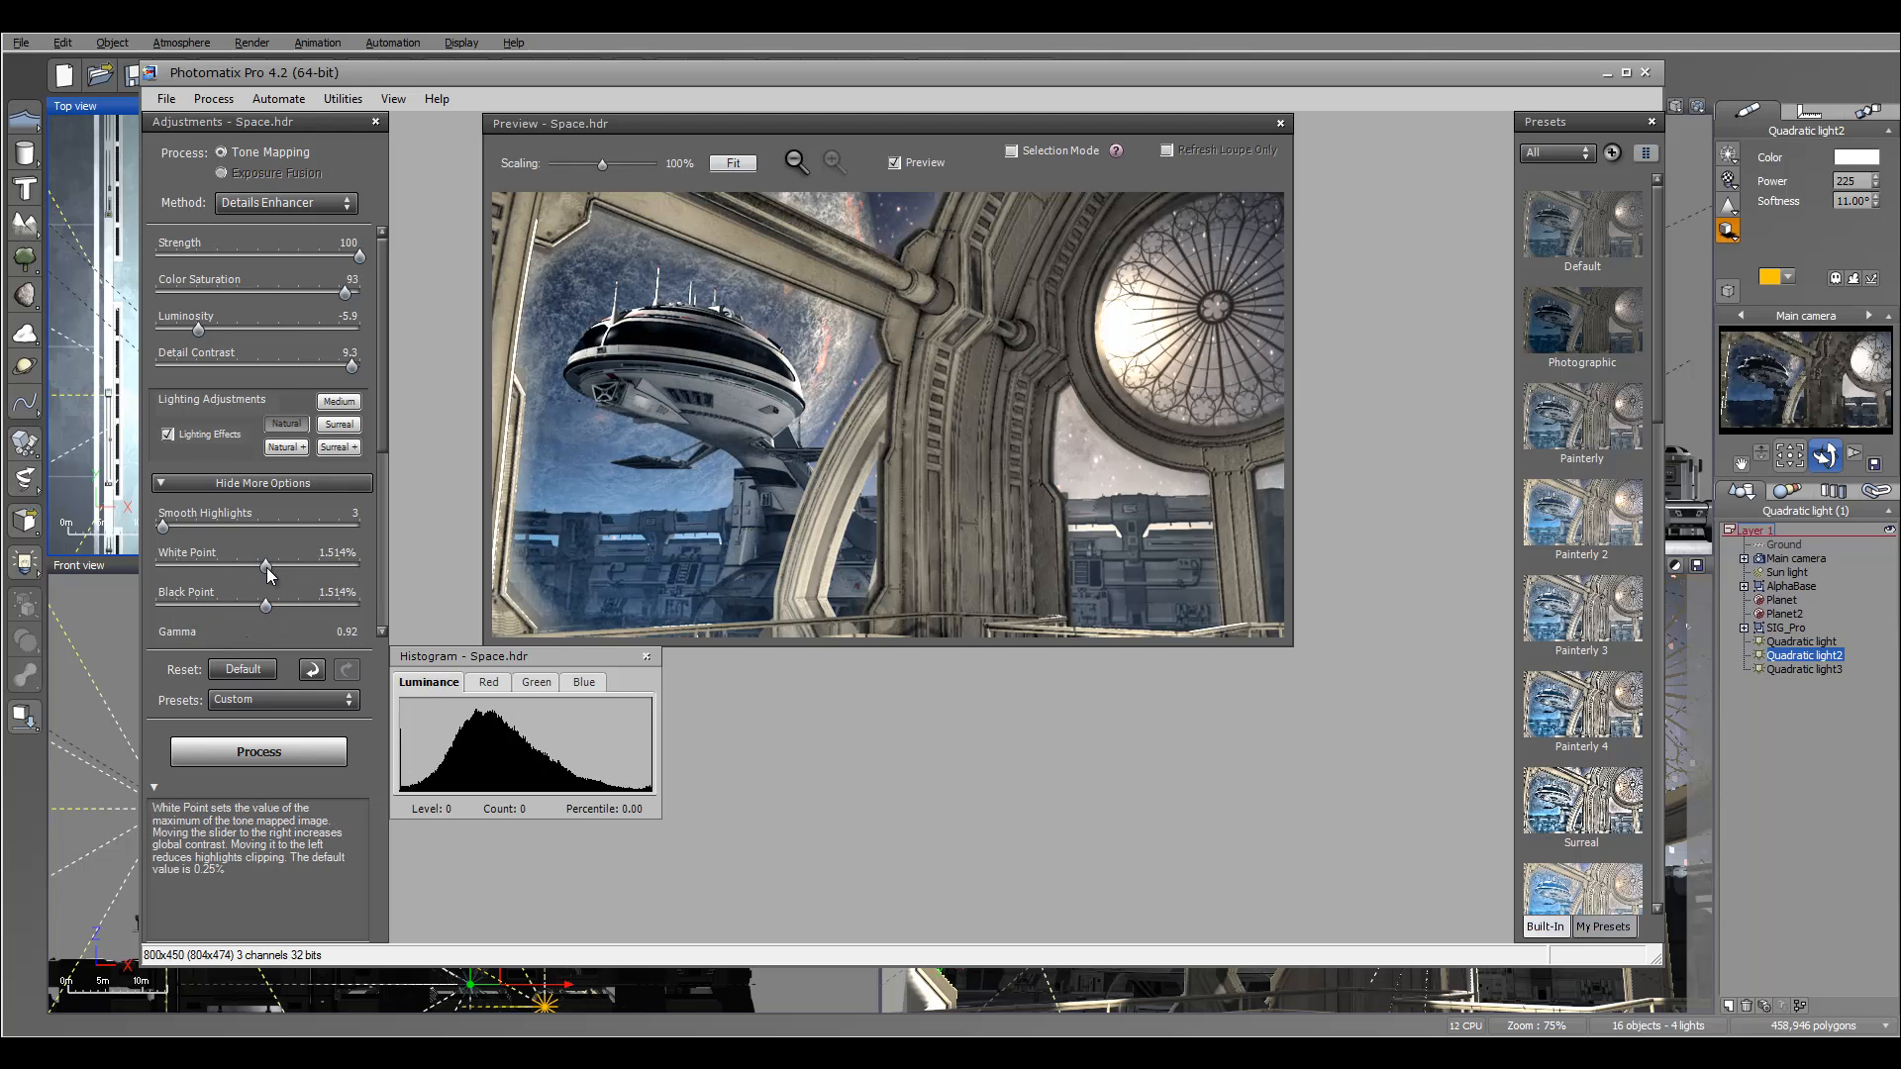
pyautogui.moveTo(266, 567)
pyautogui.mouseDown()
pyautogui.moveTo(327, 567)
pyautogui.moveTo(301, 568)
pyautogui.mouseUp()
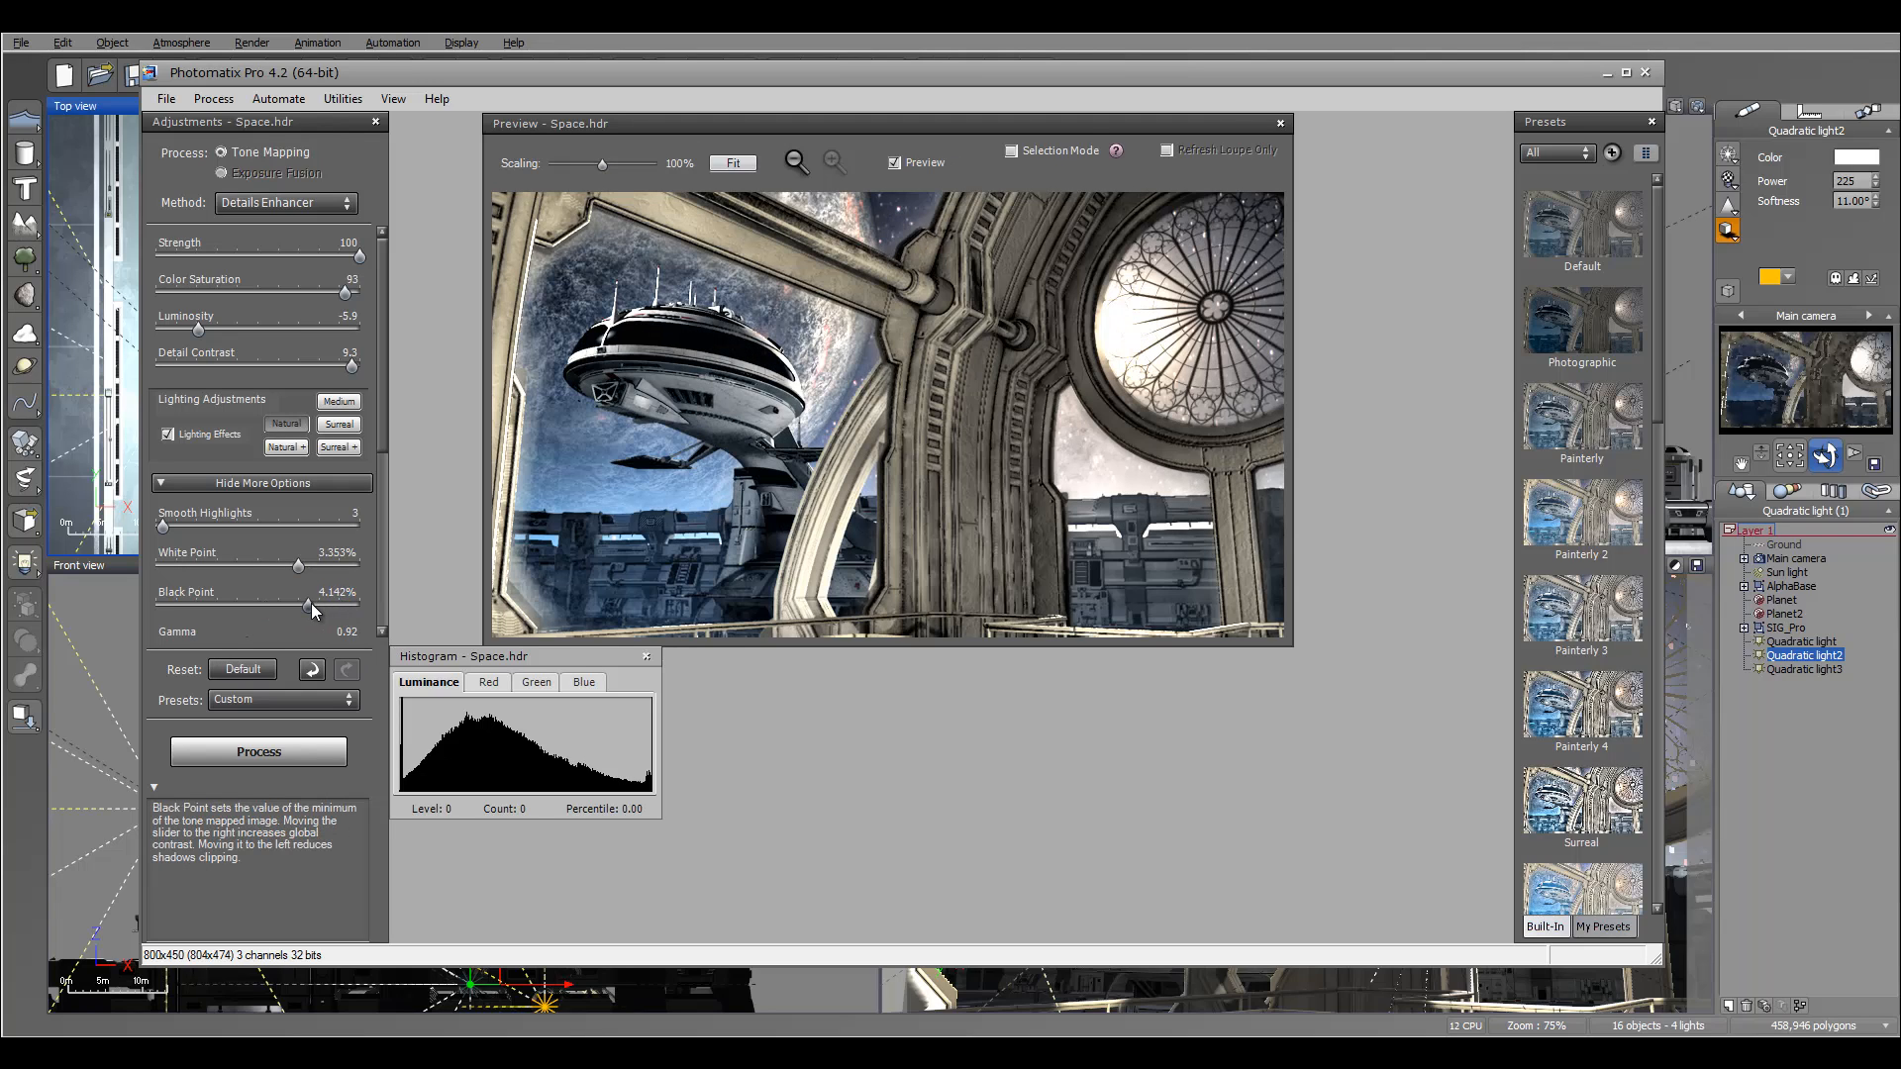
pyautogui.moveTo(311, 603); pyautogui.dragTo(218, 603)
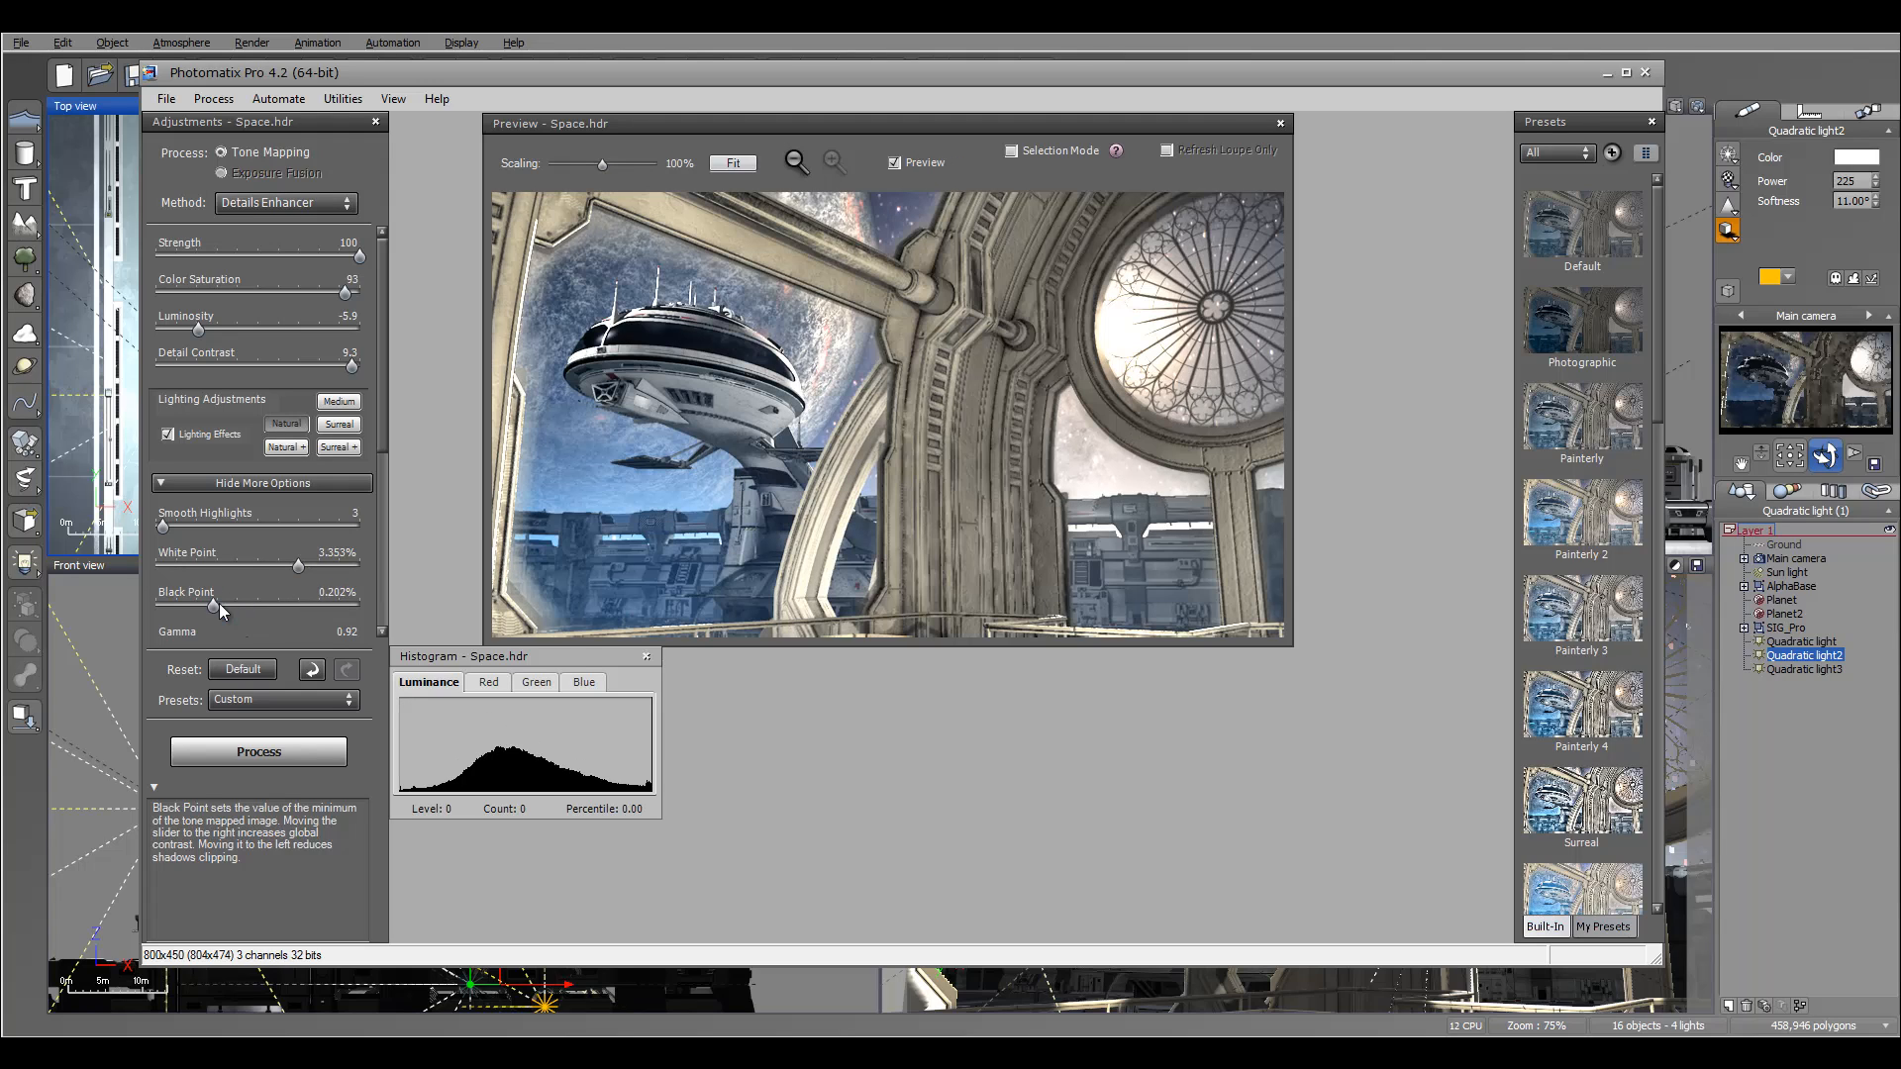
pyautogui.click(222, 603)
pyautogui.moveTo(301, 568); pyautogui.dragTo(267, 565)
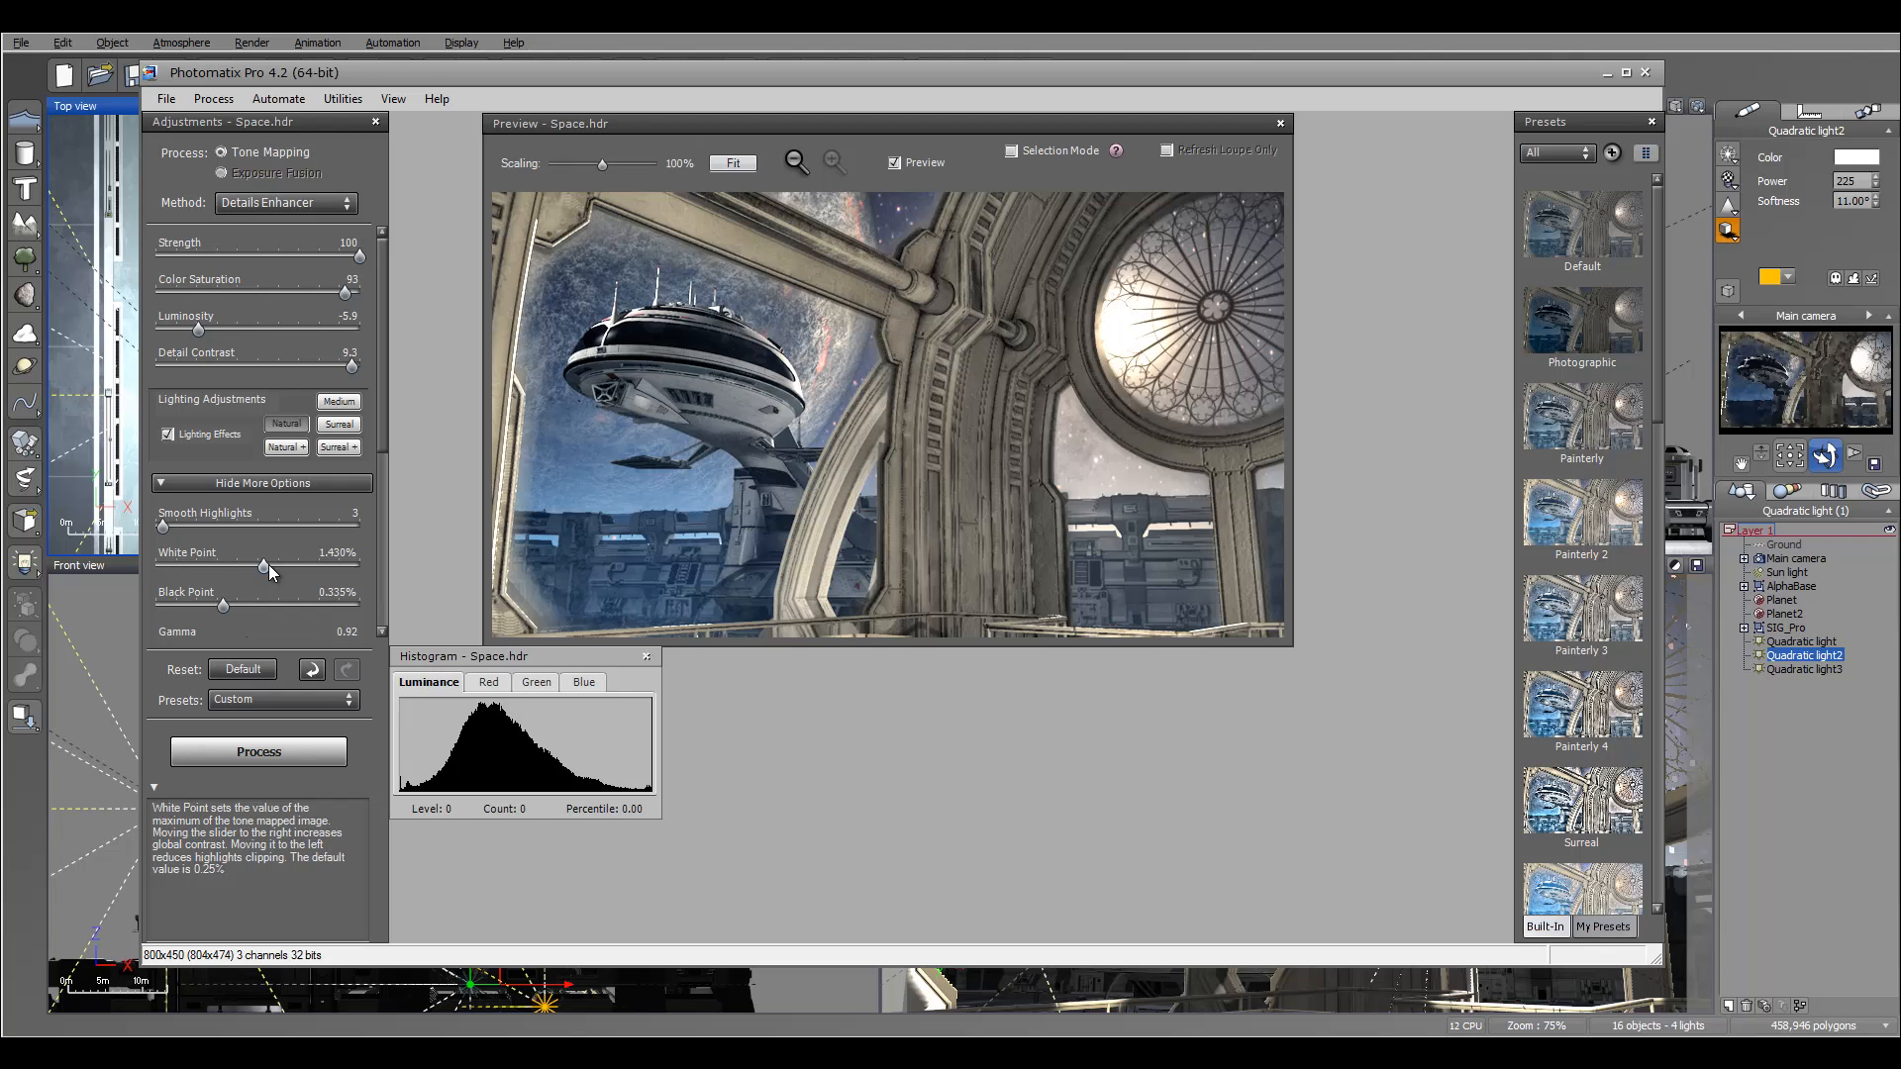
pyautogui.moveTo(162, 525)
pyautogui.mouseDown()
pyautogui.moveTo(311, 527)
pyautogui.moveTo(161, 526)
pyautogui.mouseUp()
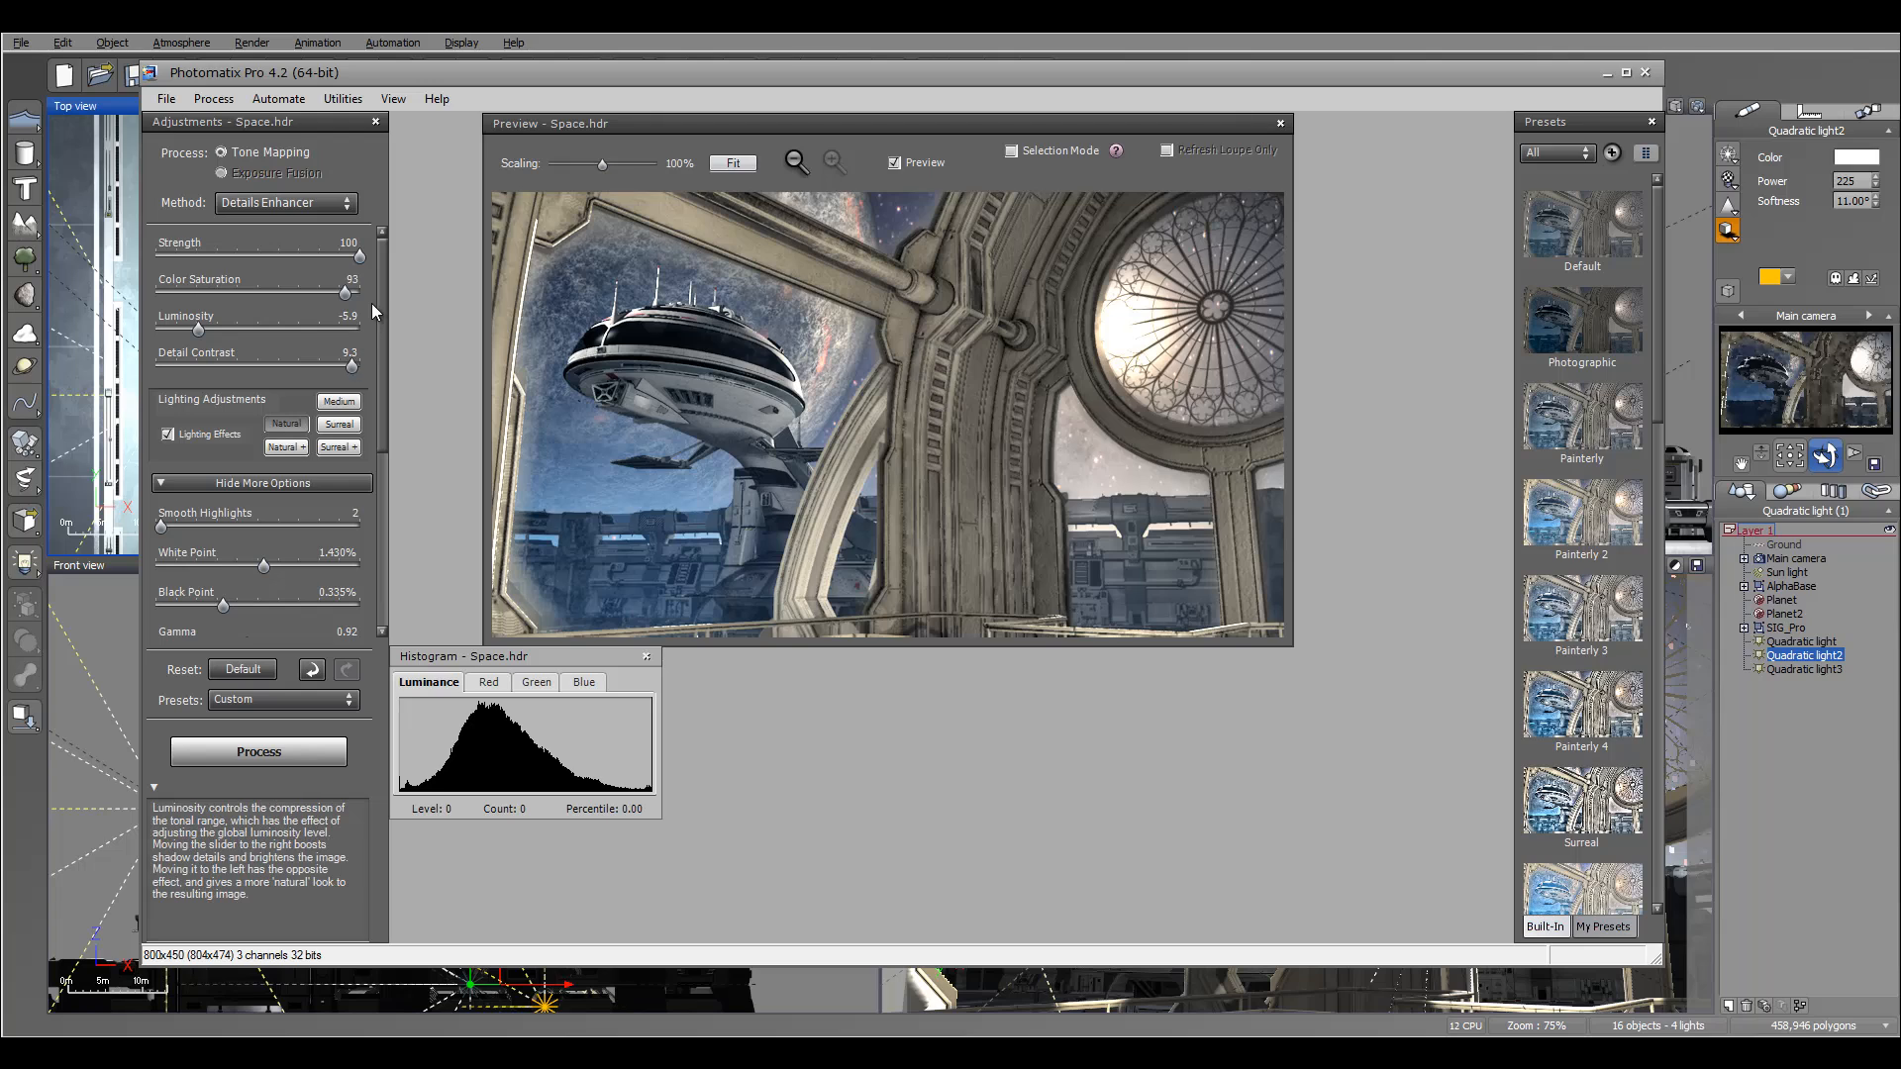
# Set the tone mapping strength to 96, the luminosity to 1.0 and the detail contrast to 10.0.
pyautogui.moveTo(358, 260)
pyautogui.mouseDown()
pyautogui.moveTo(193, 262)
pyautogui.moveTo(349, 263)
pyautogui.mouseUp()
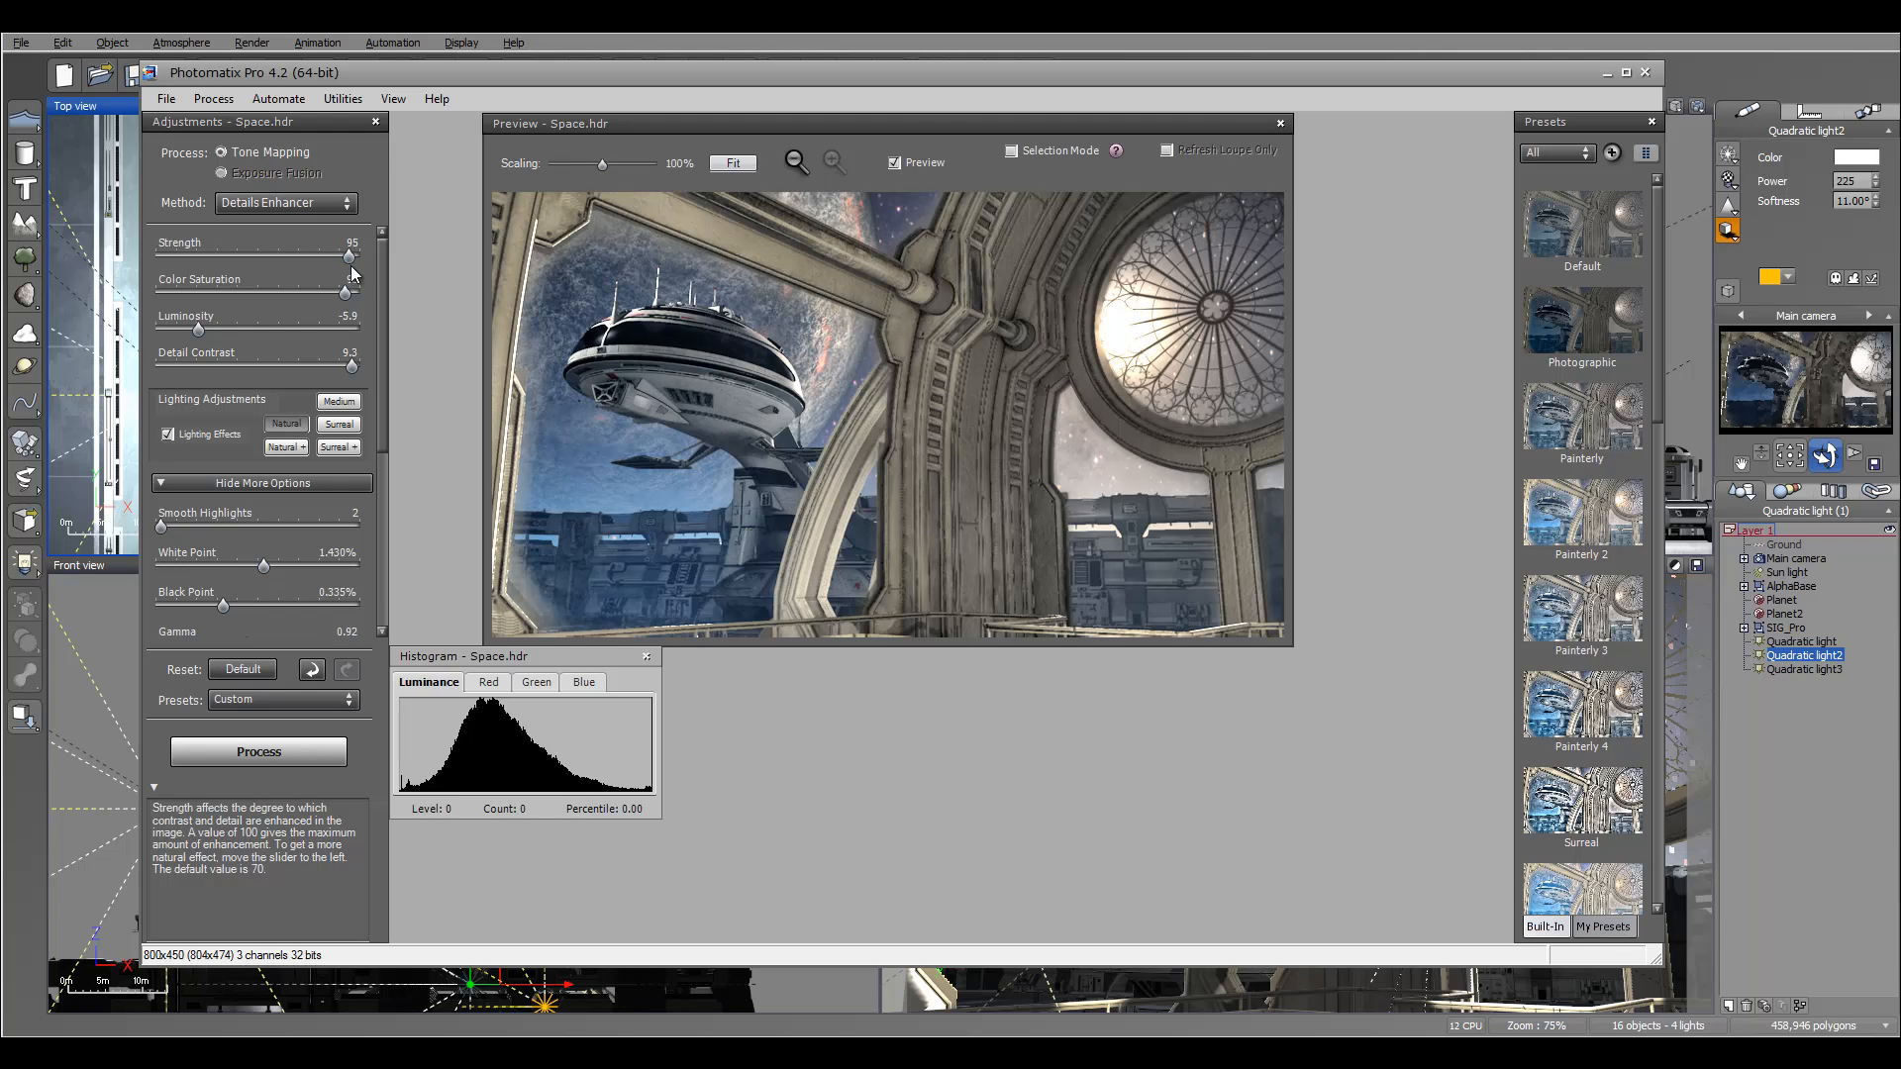
pyautogui.moveTo(198, 329); pyautogui.dragTo(281, 326)
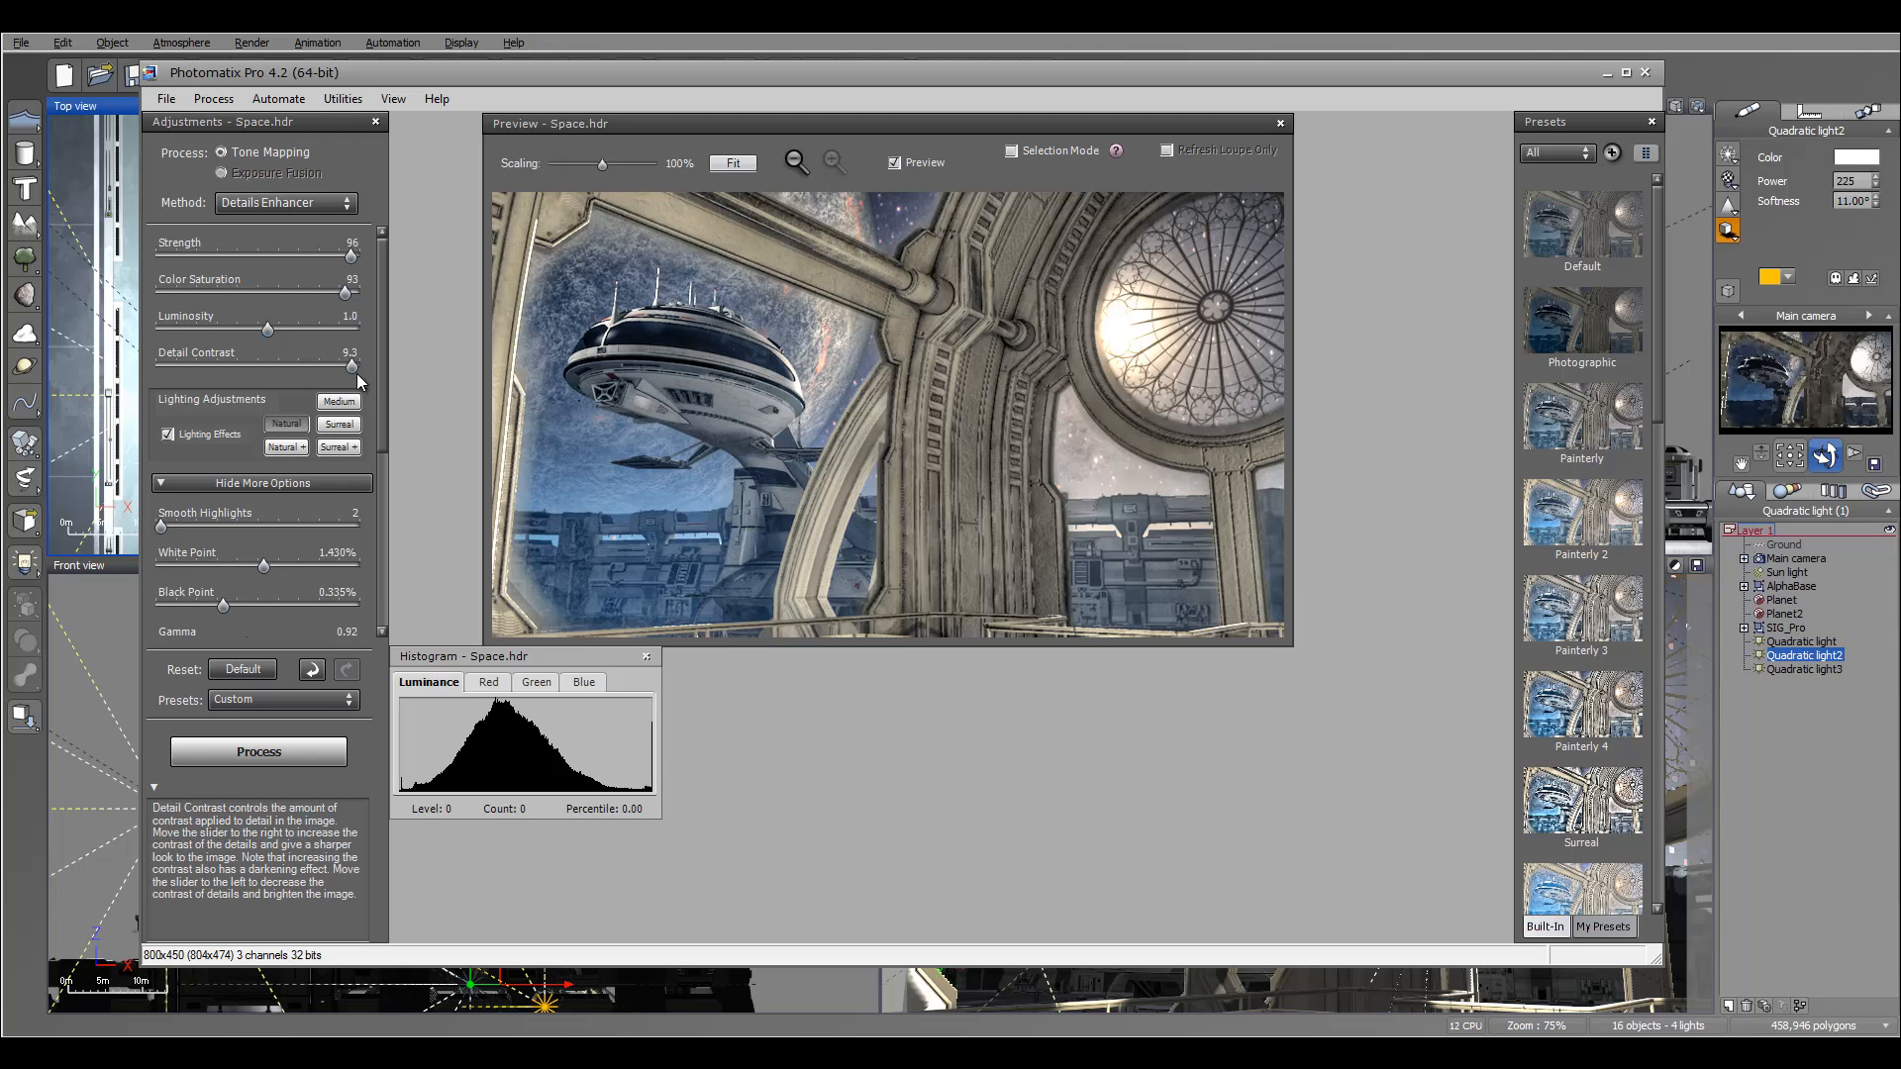
pyautogui.moveTo(192, 360); pyautogui.dragTo(372, 377)
# Compare the Natural and Natural+ lighting adjustments on the preview and keep Natural+.
pyautogui.scroll(-3, 377, 359)
pyautogui.click(286, 320)
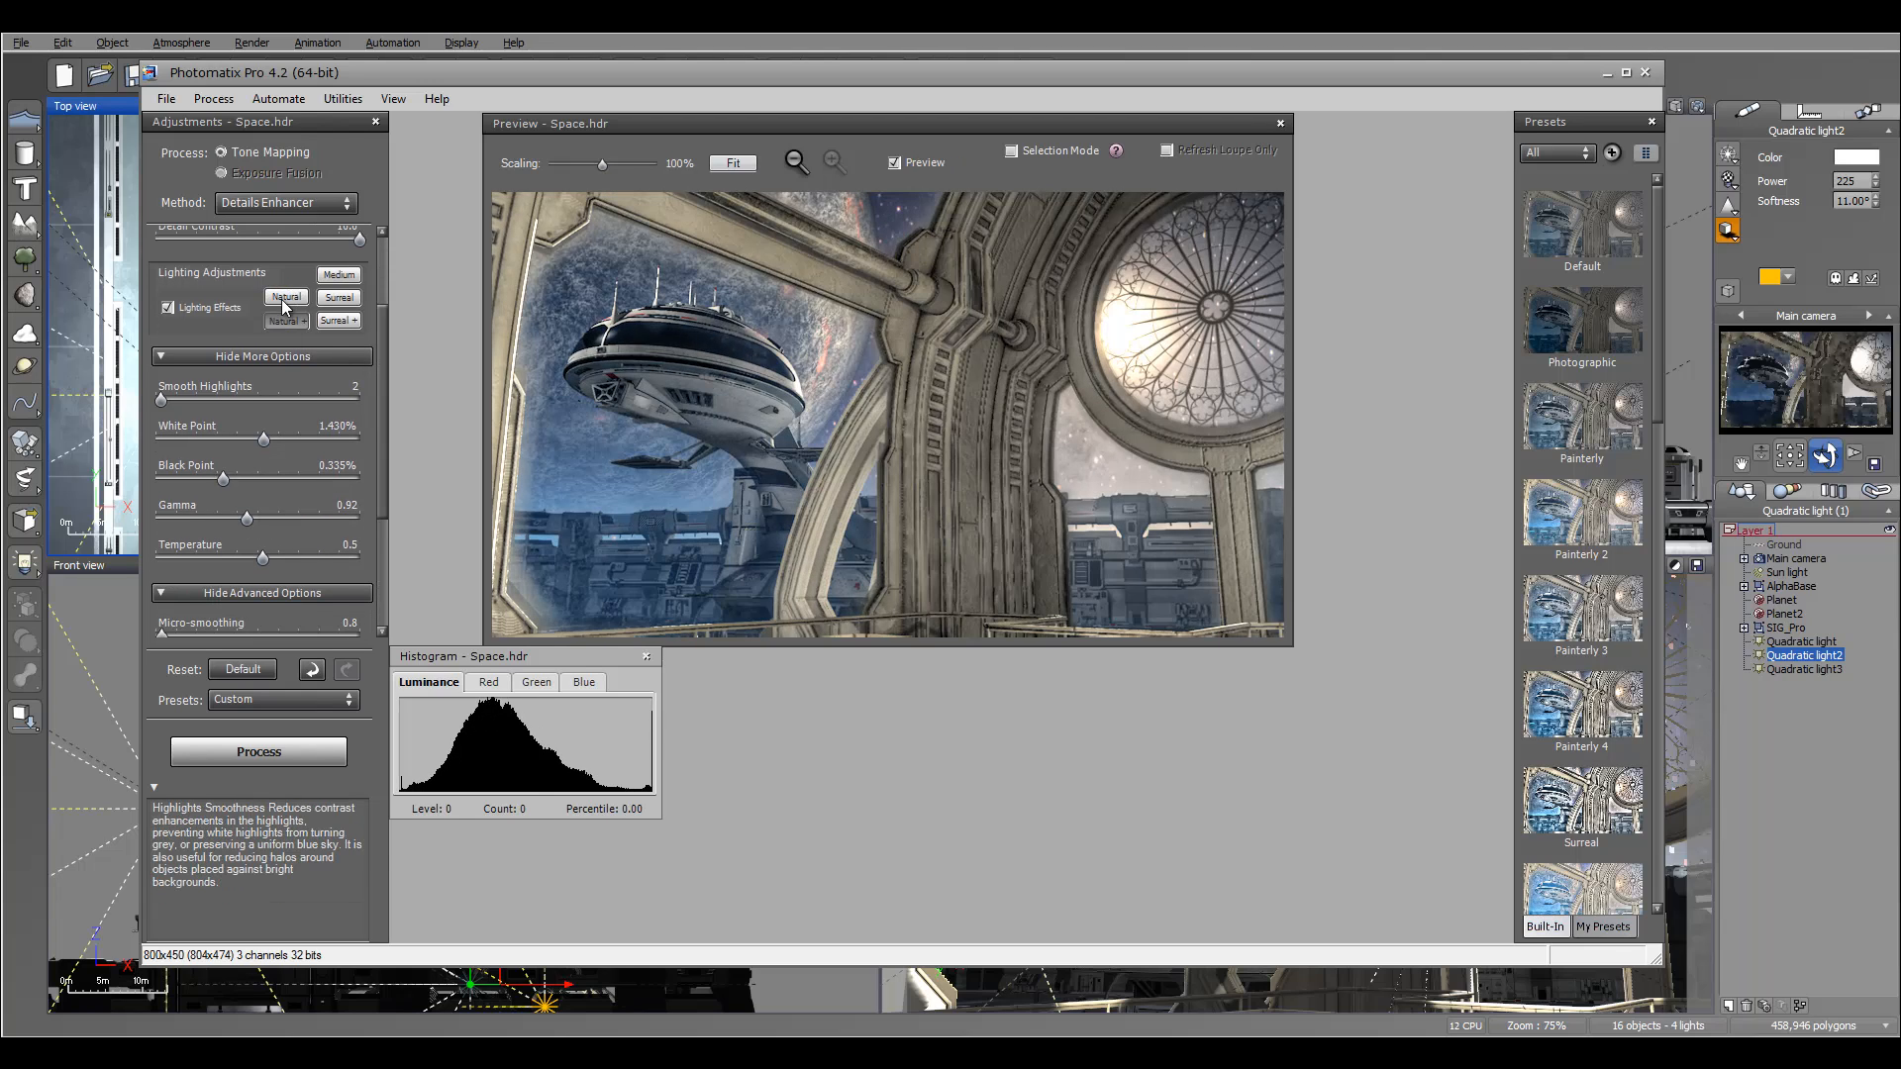
pyautogui.click(284, 302)
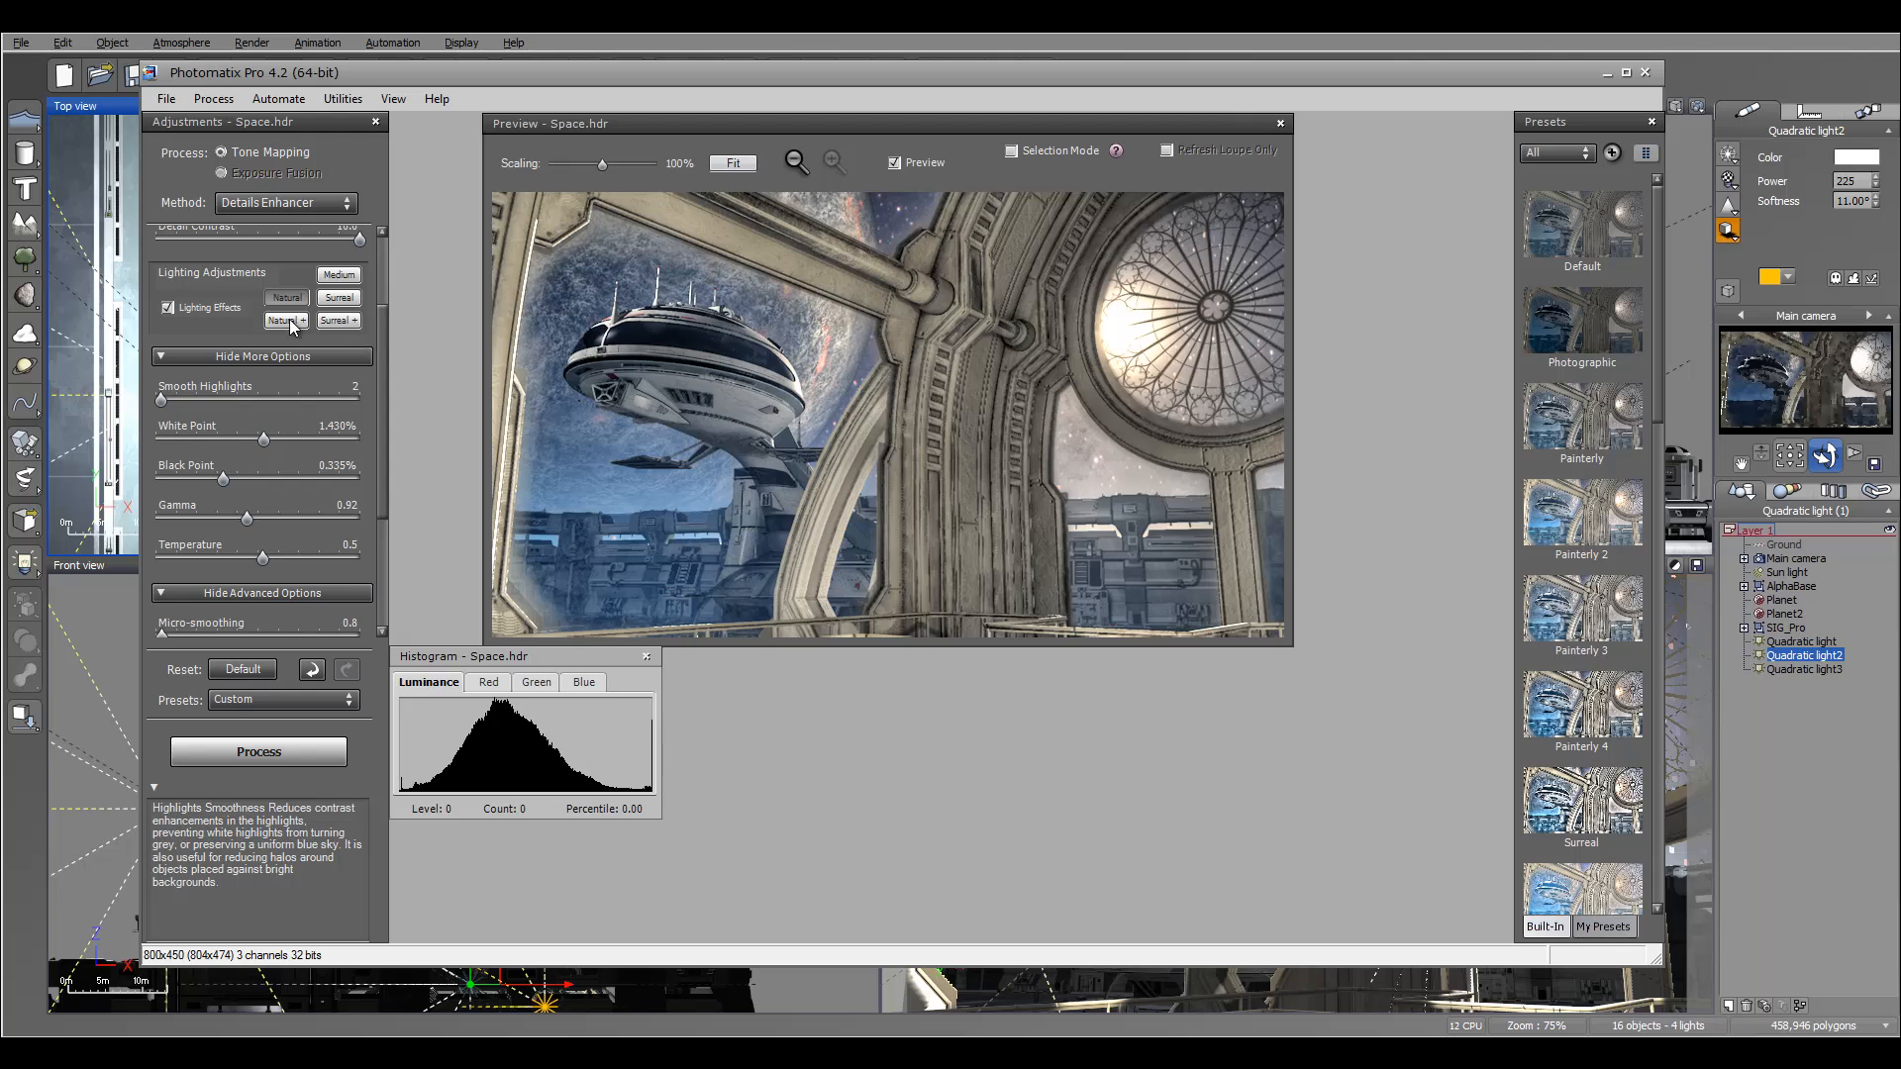
pyautogui.click(289, 319)
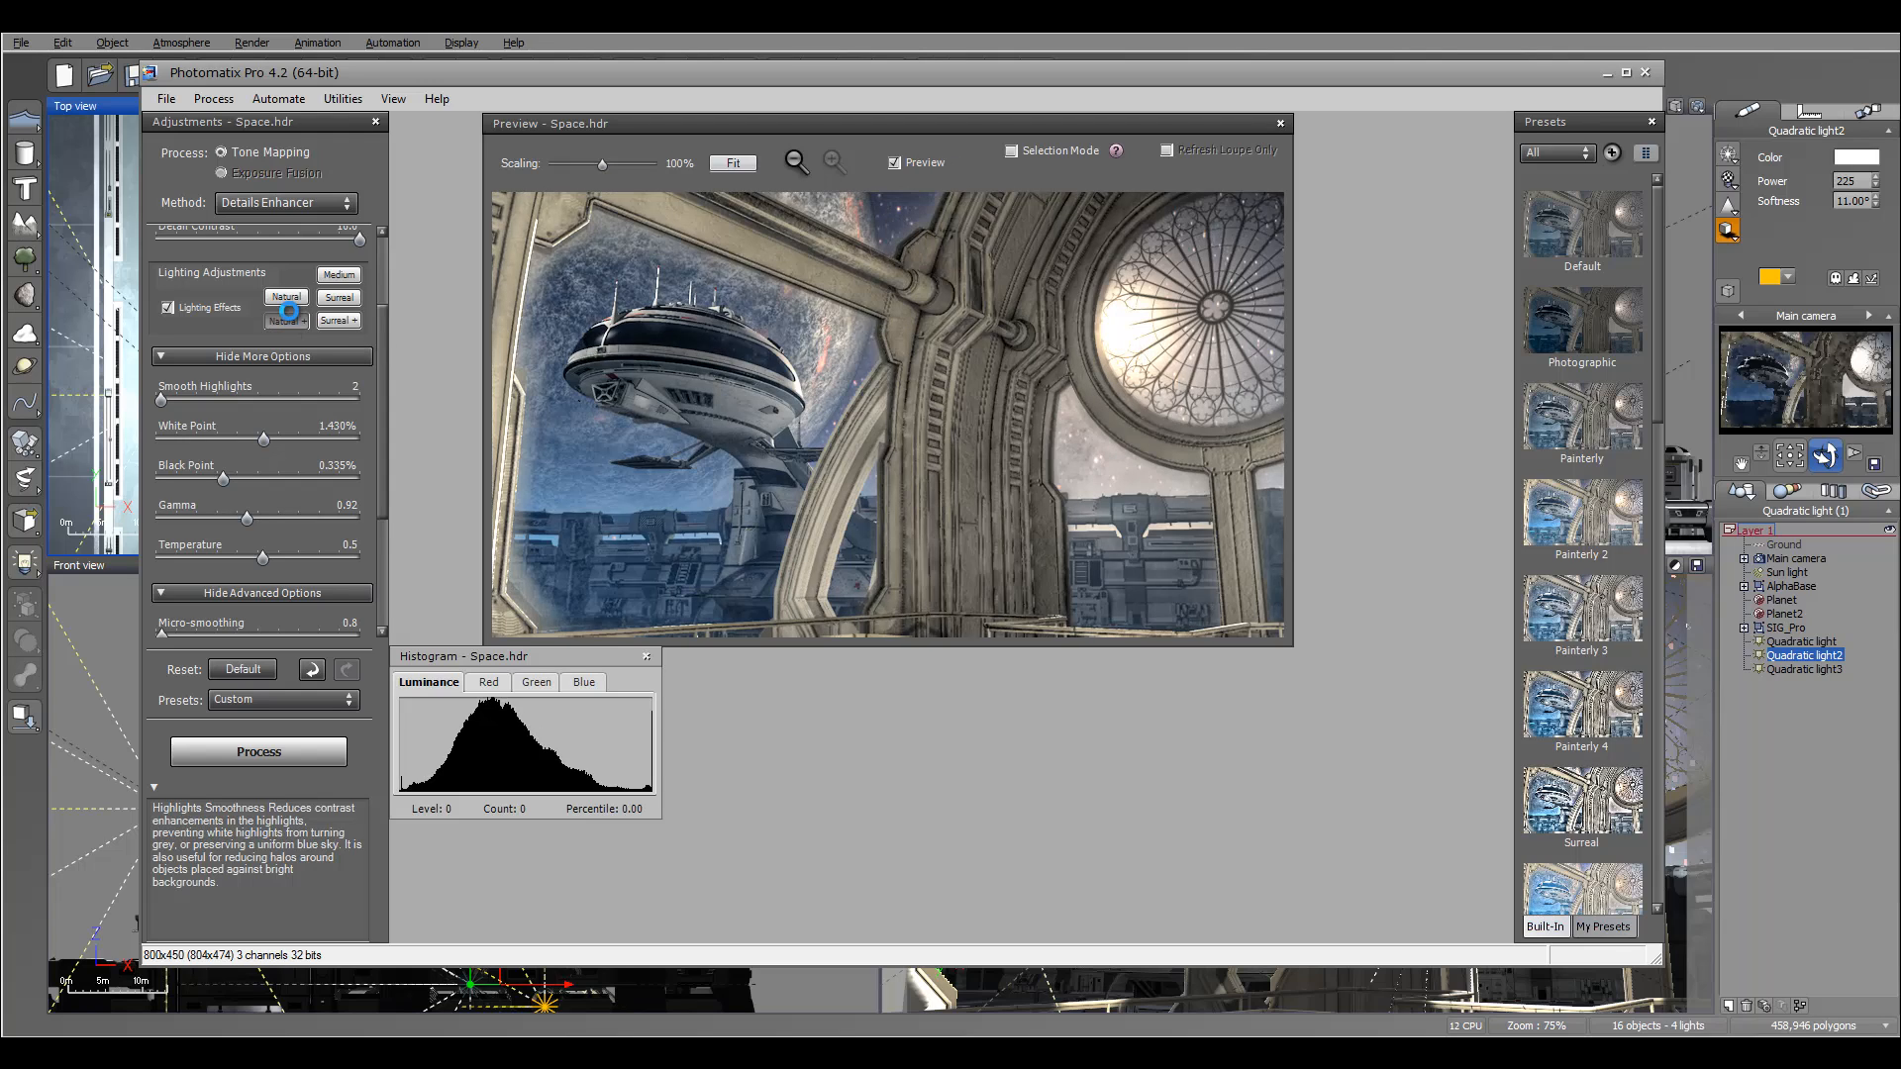
pyautogui.click(286, 321)
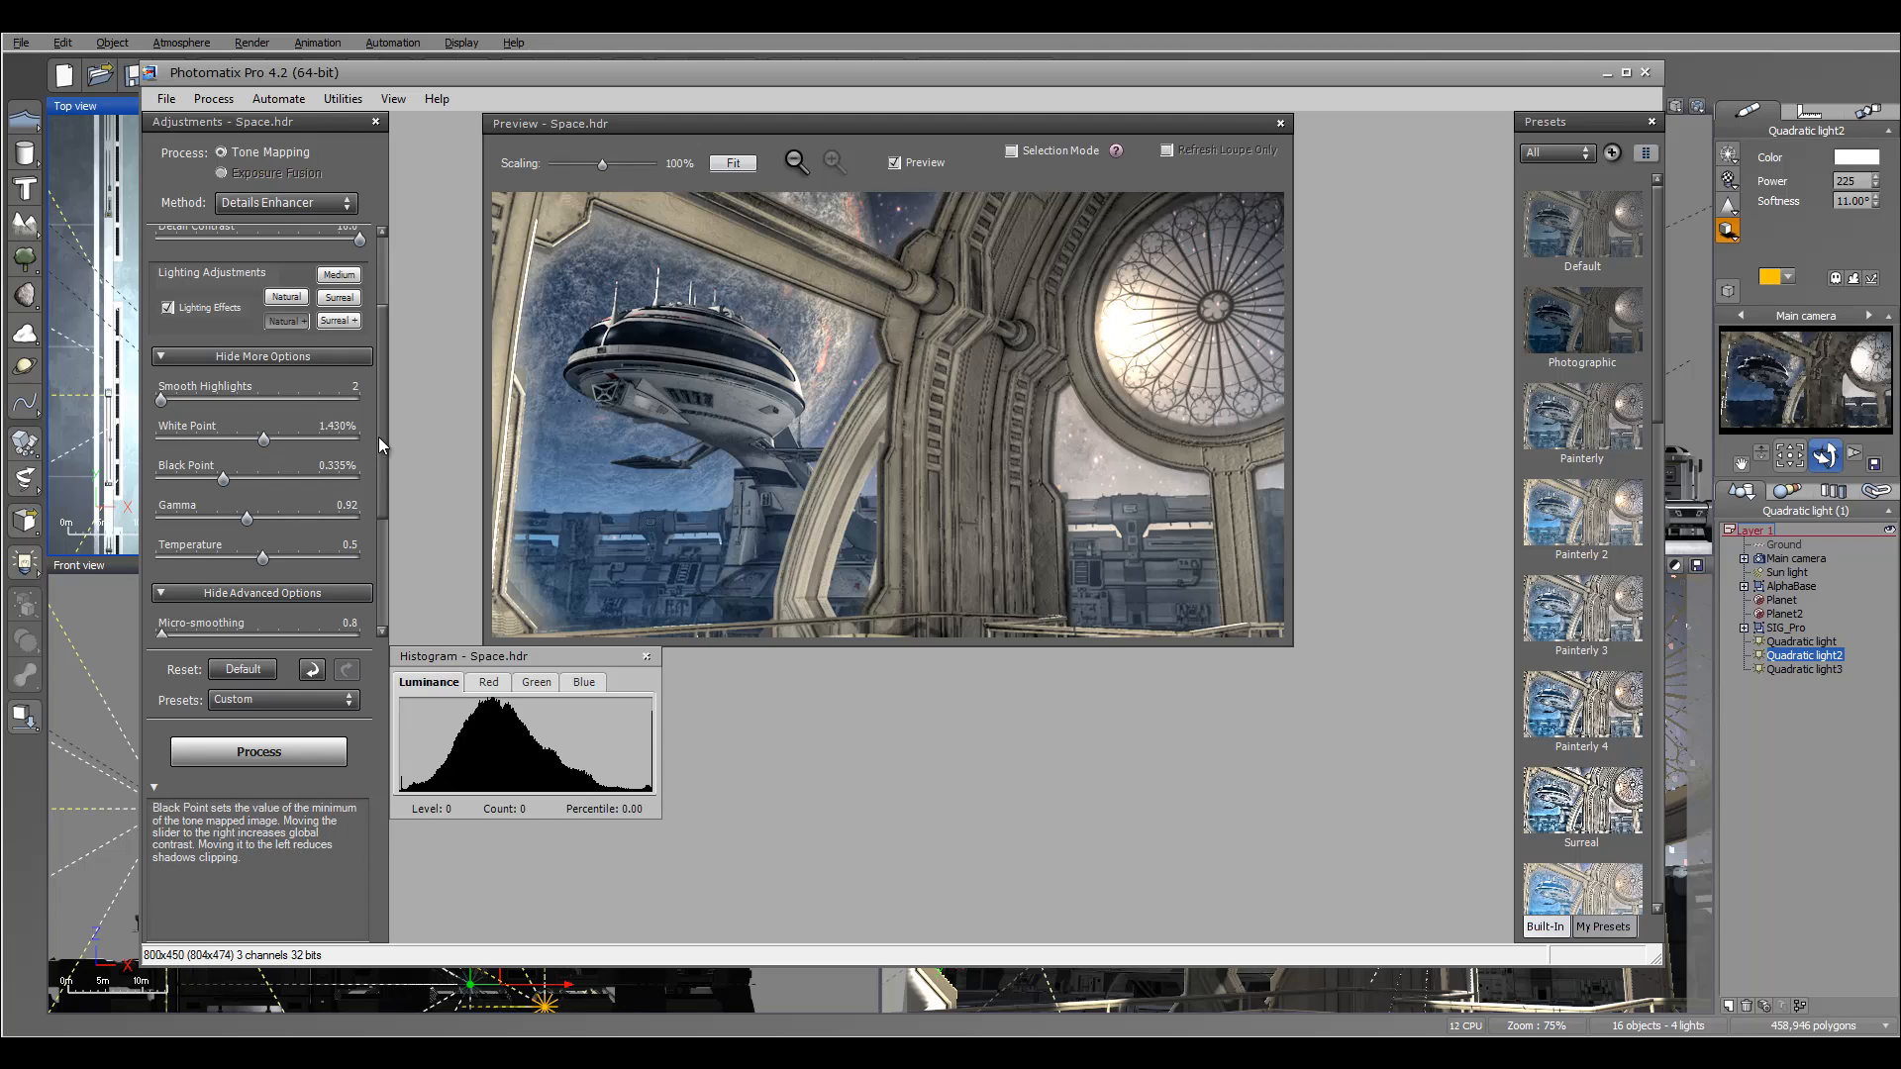
# Try a strong micro-smoothing on the tone-mapped preview and set it to 2.6.
pyautogui.scroll(-3, 378, 436)
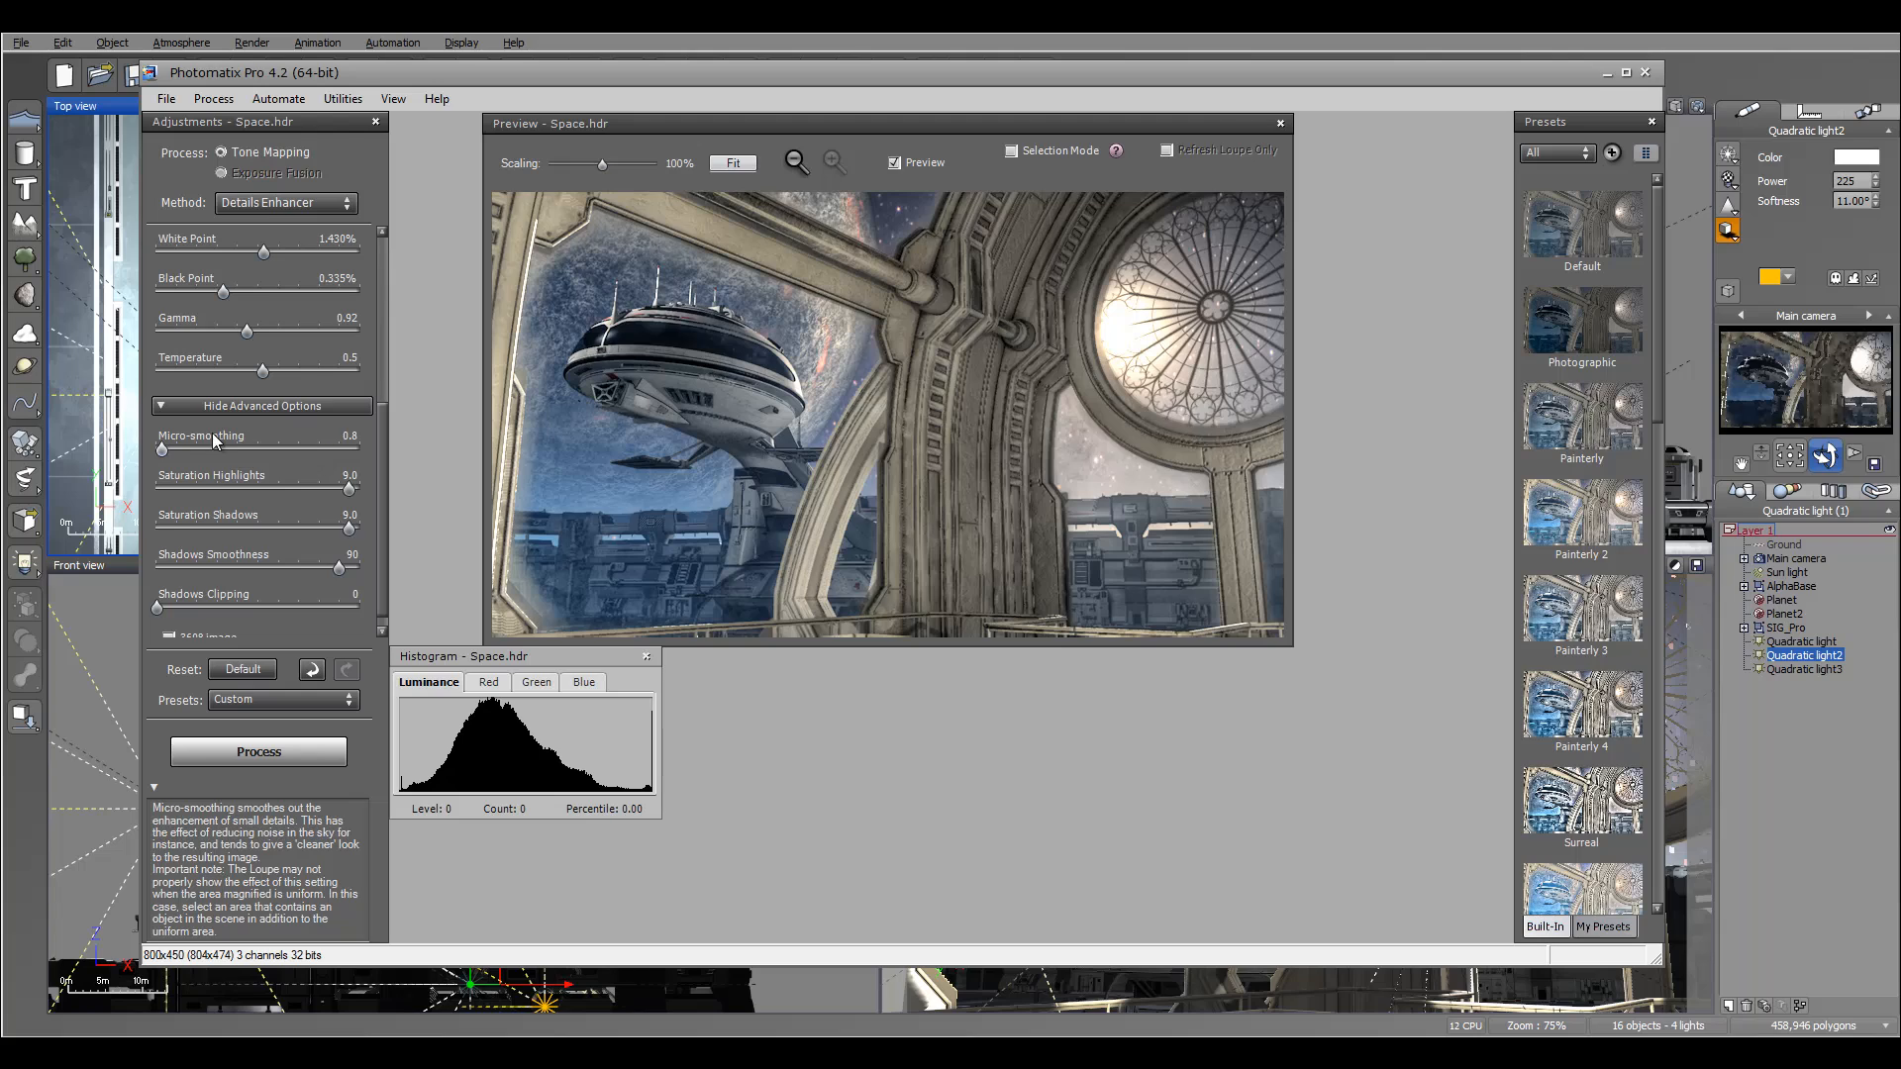
pyautogui.moveTo(162, 450); pyautogui.dragTo(340, 448)
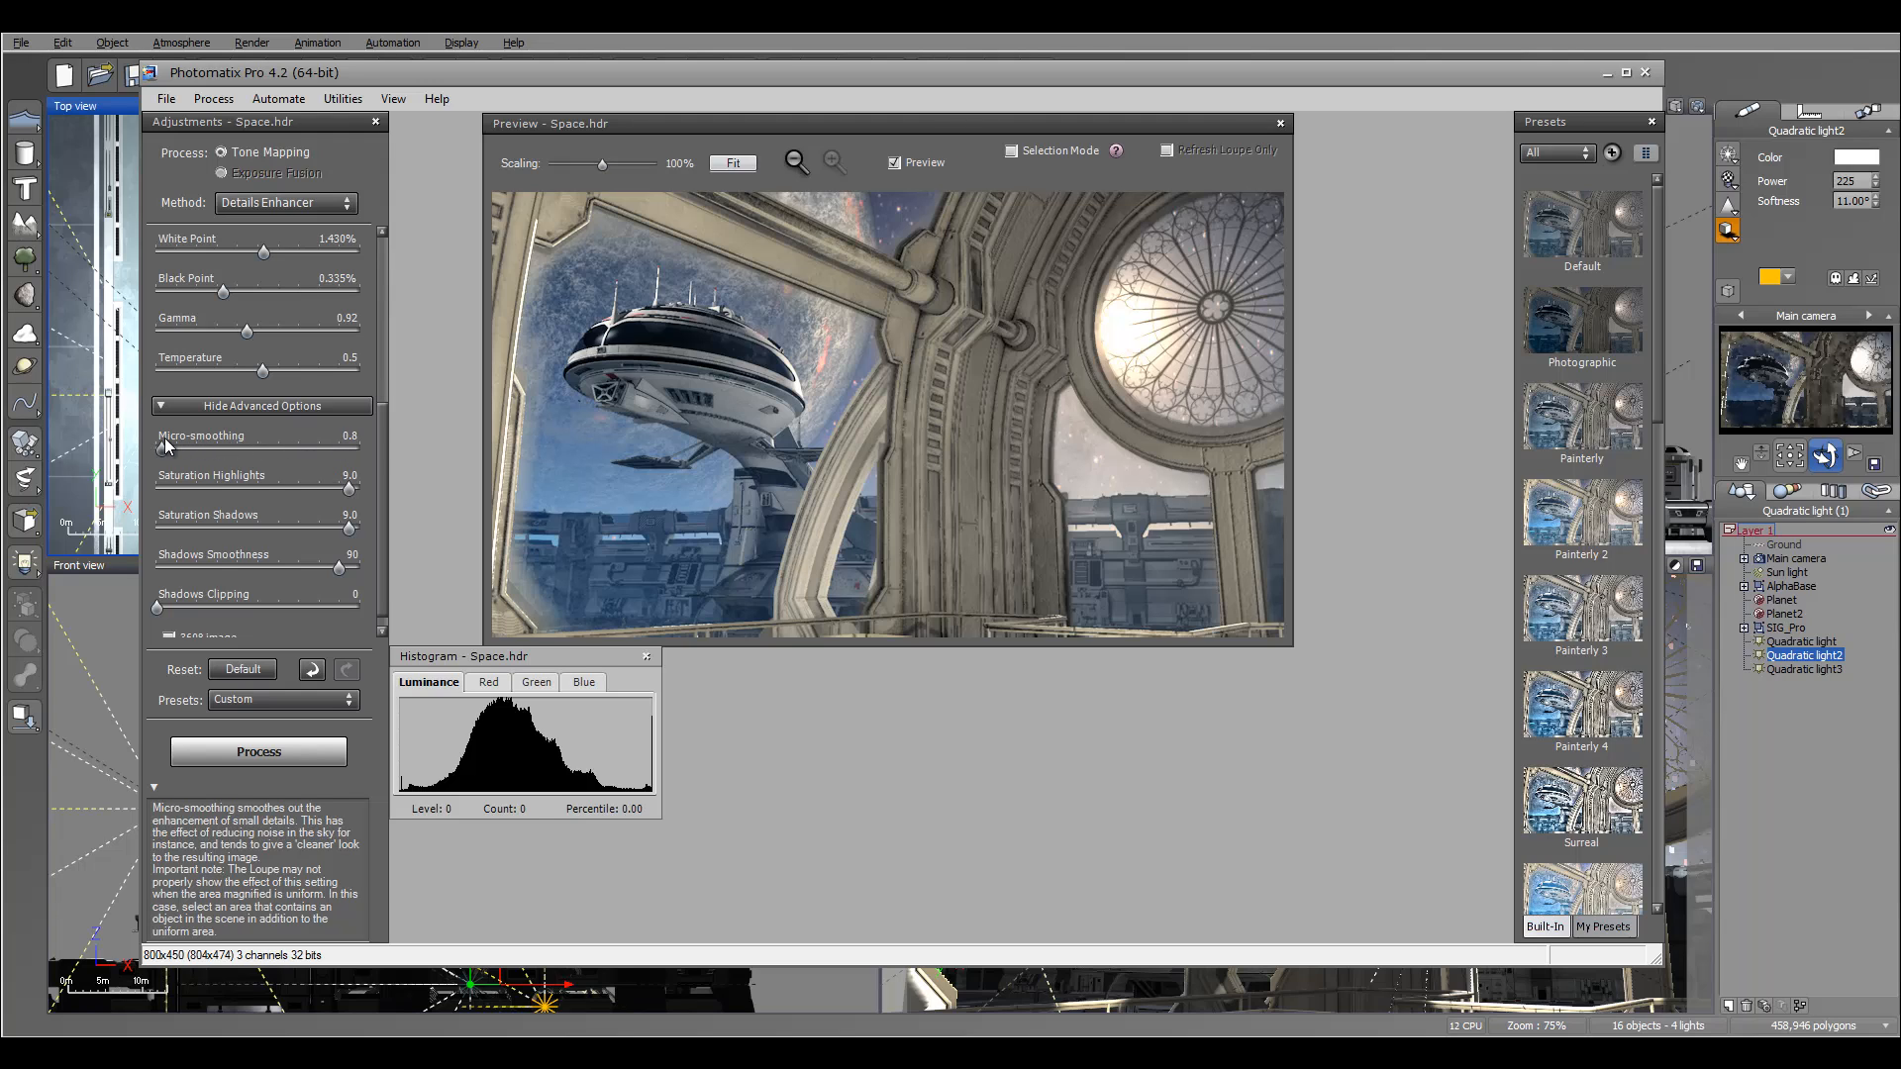
pyautogui.moveTo(166, 445); pyautogui.dragTo(174, 446)
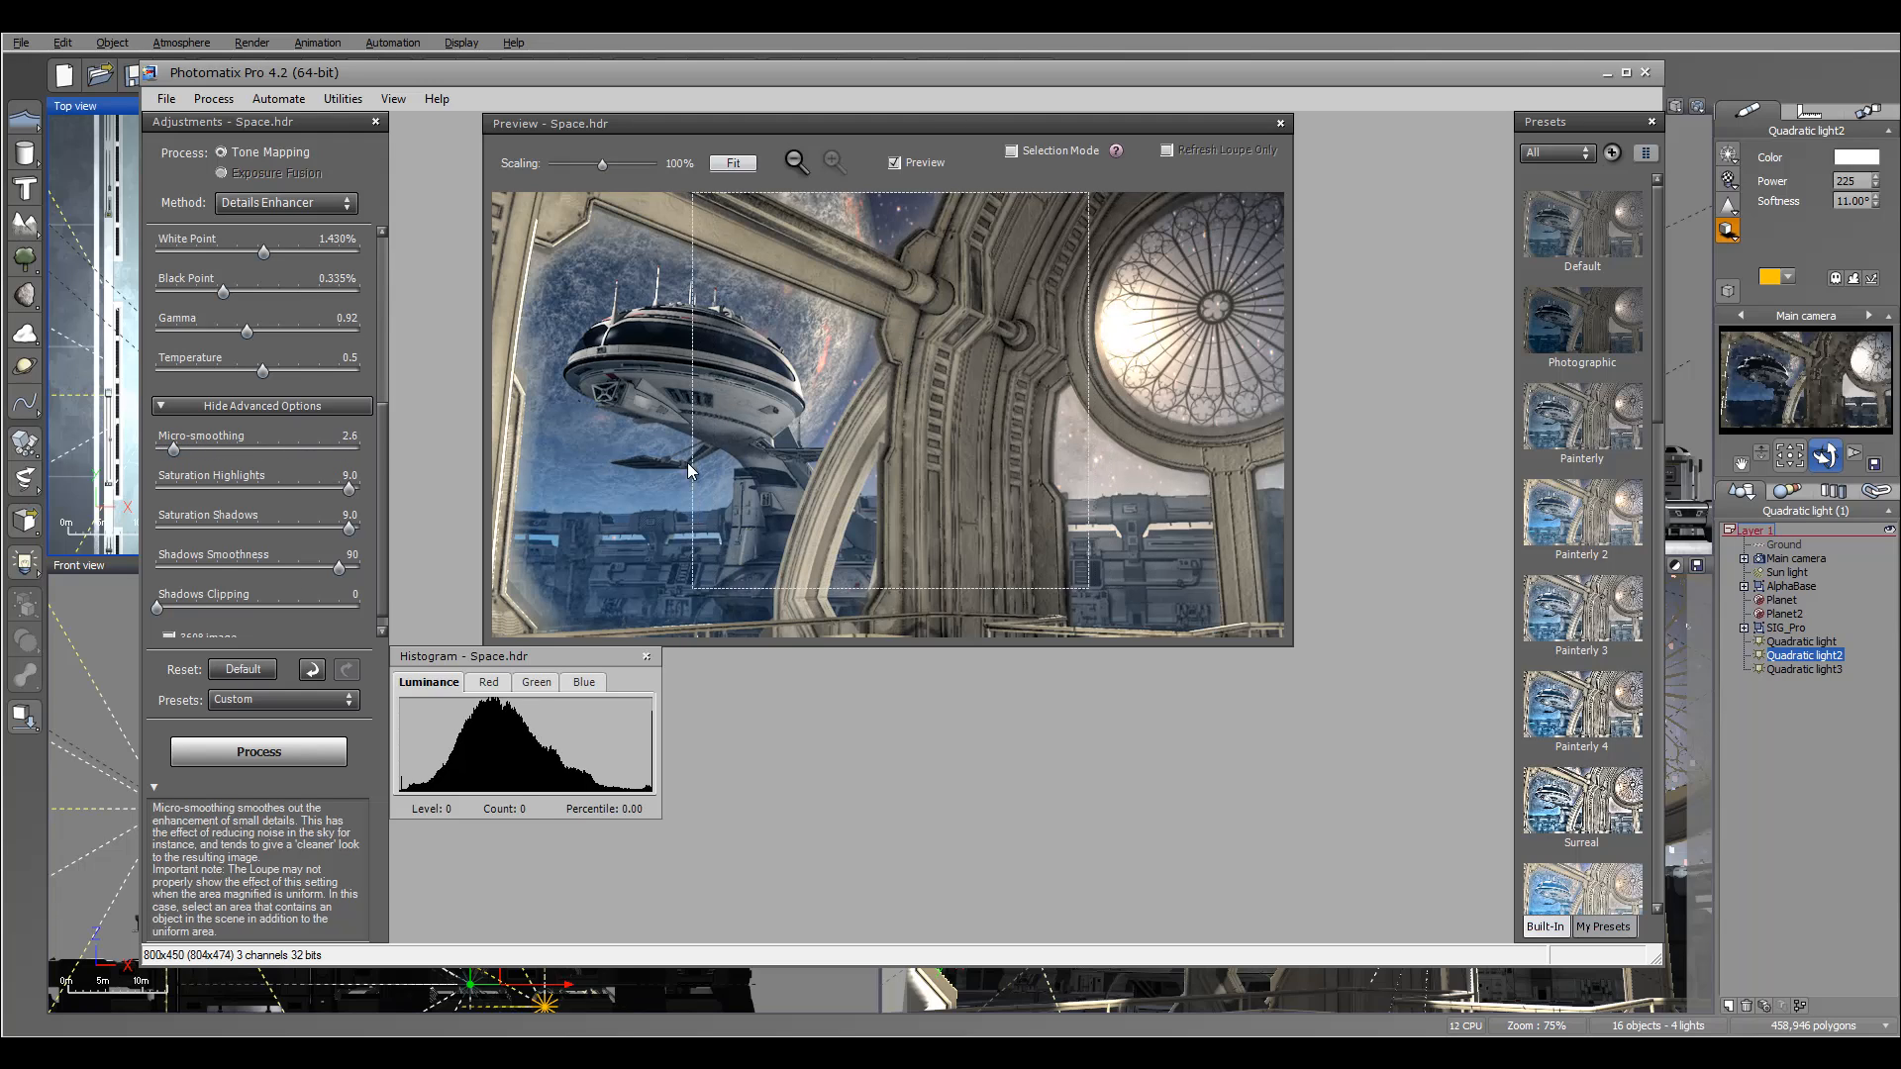
# Set the highlights saturation to 10.0 and the shadows smoothness to 89.
pyautogui.moveTo(350, 489); pyautogui.dragTo(231, 490)
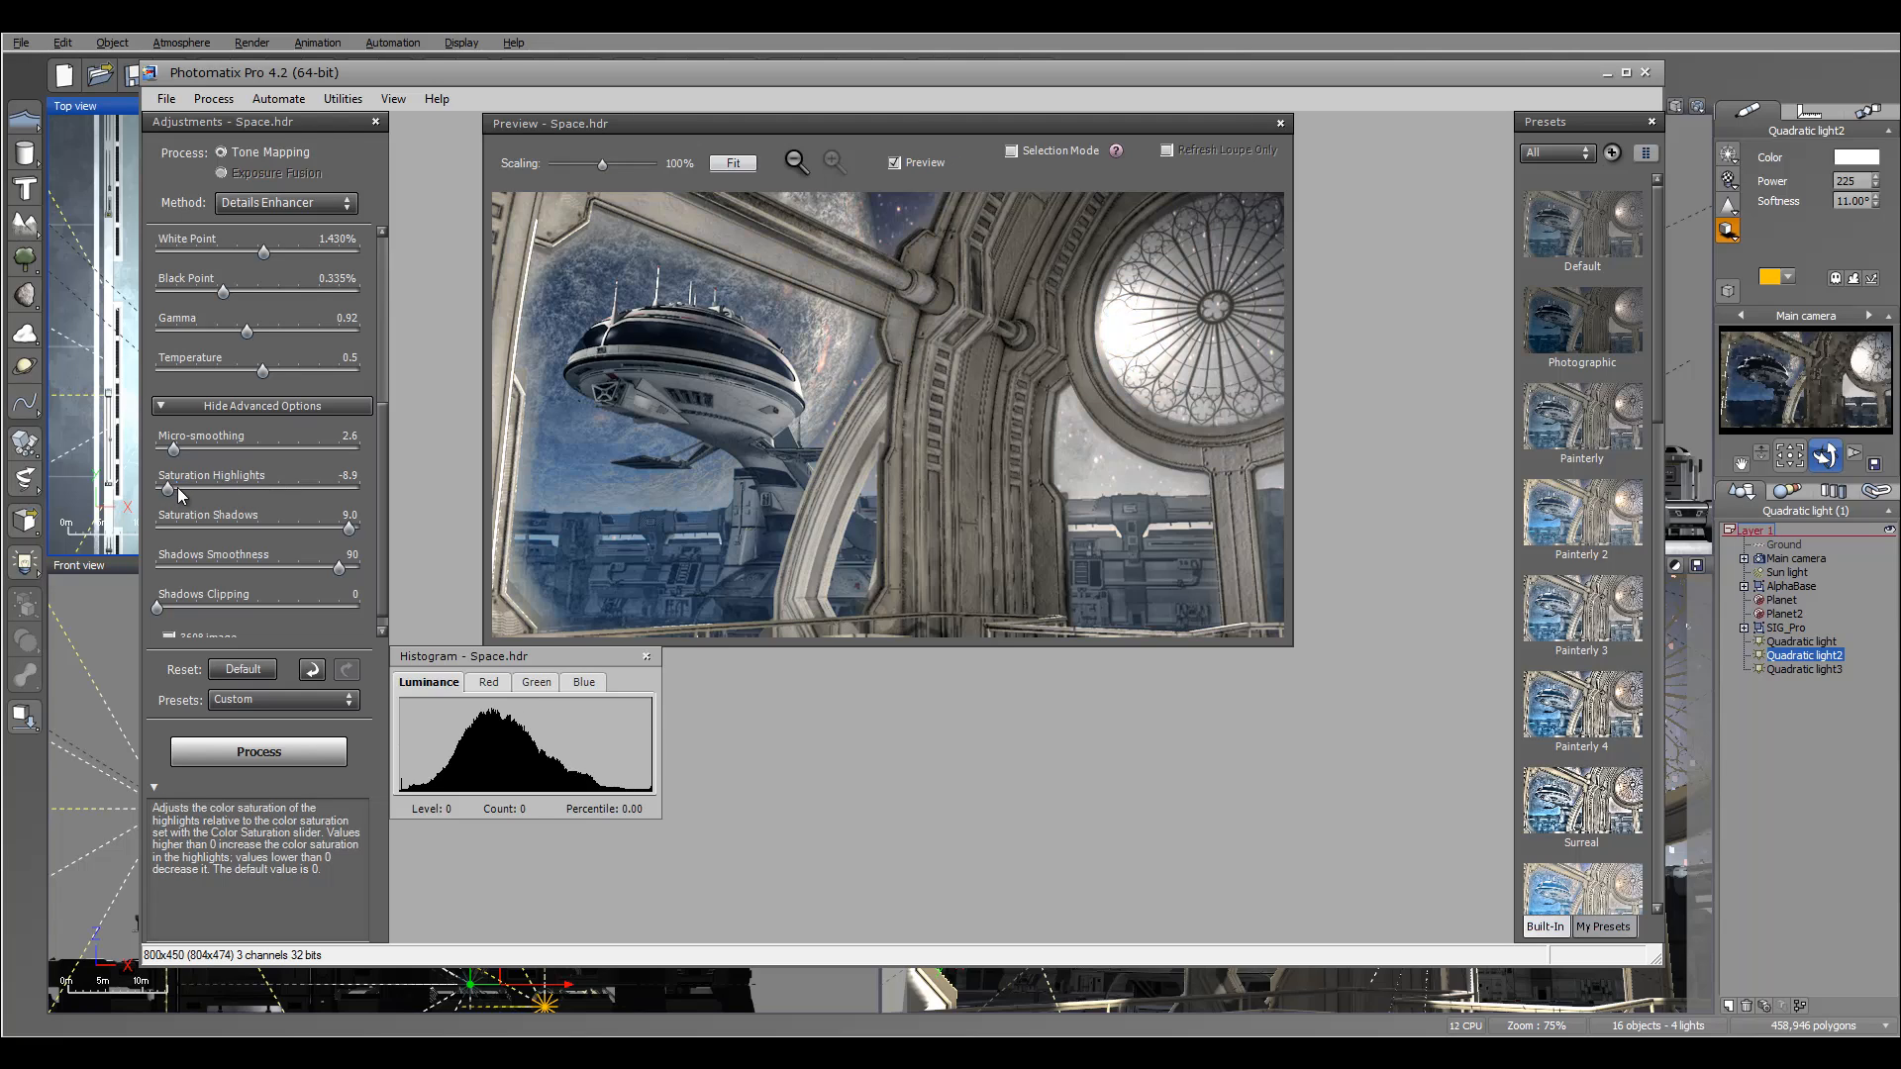
pyautogui.moveTo(170, 491); pyautogui.dragTo(363, 487)
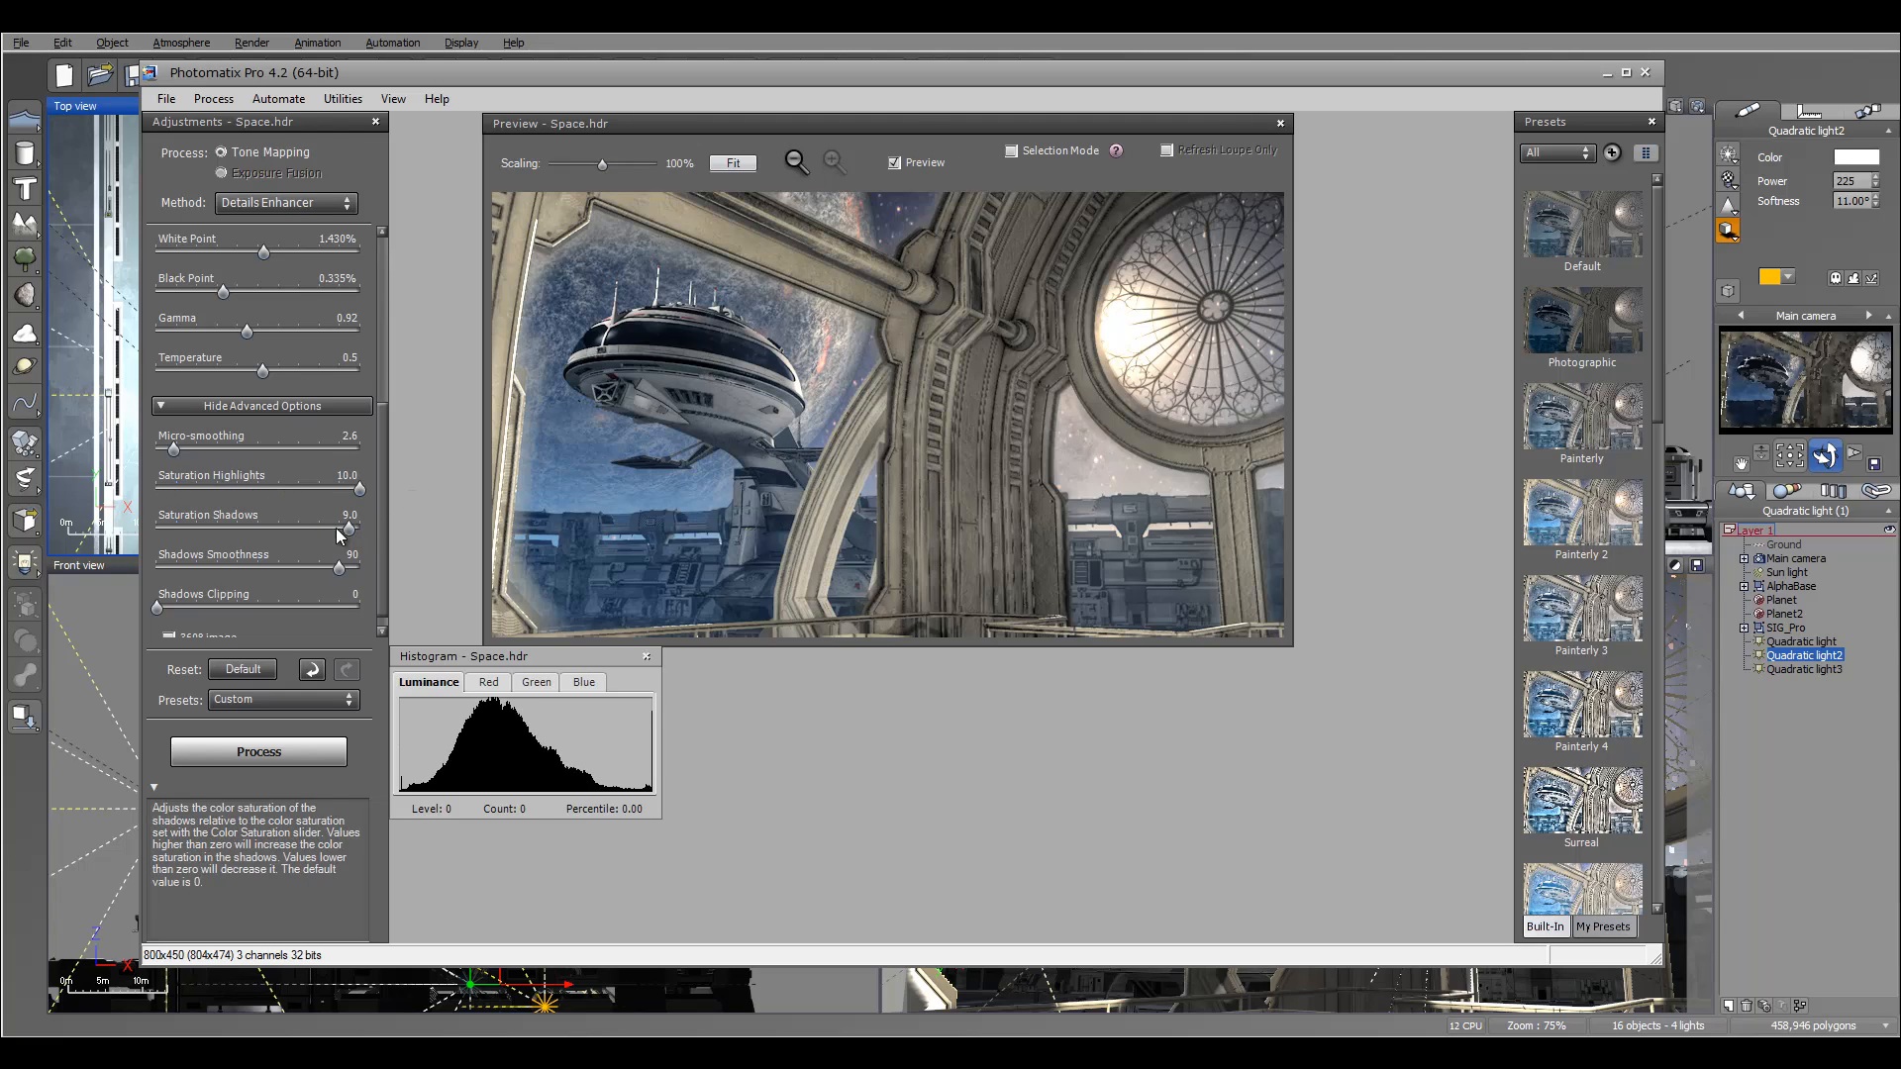
pyautogui.scroll(-1, 337, 538)
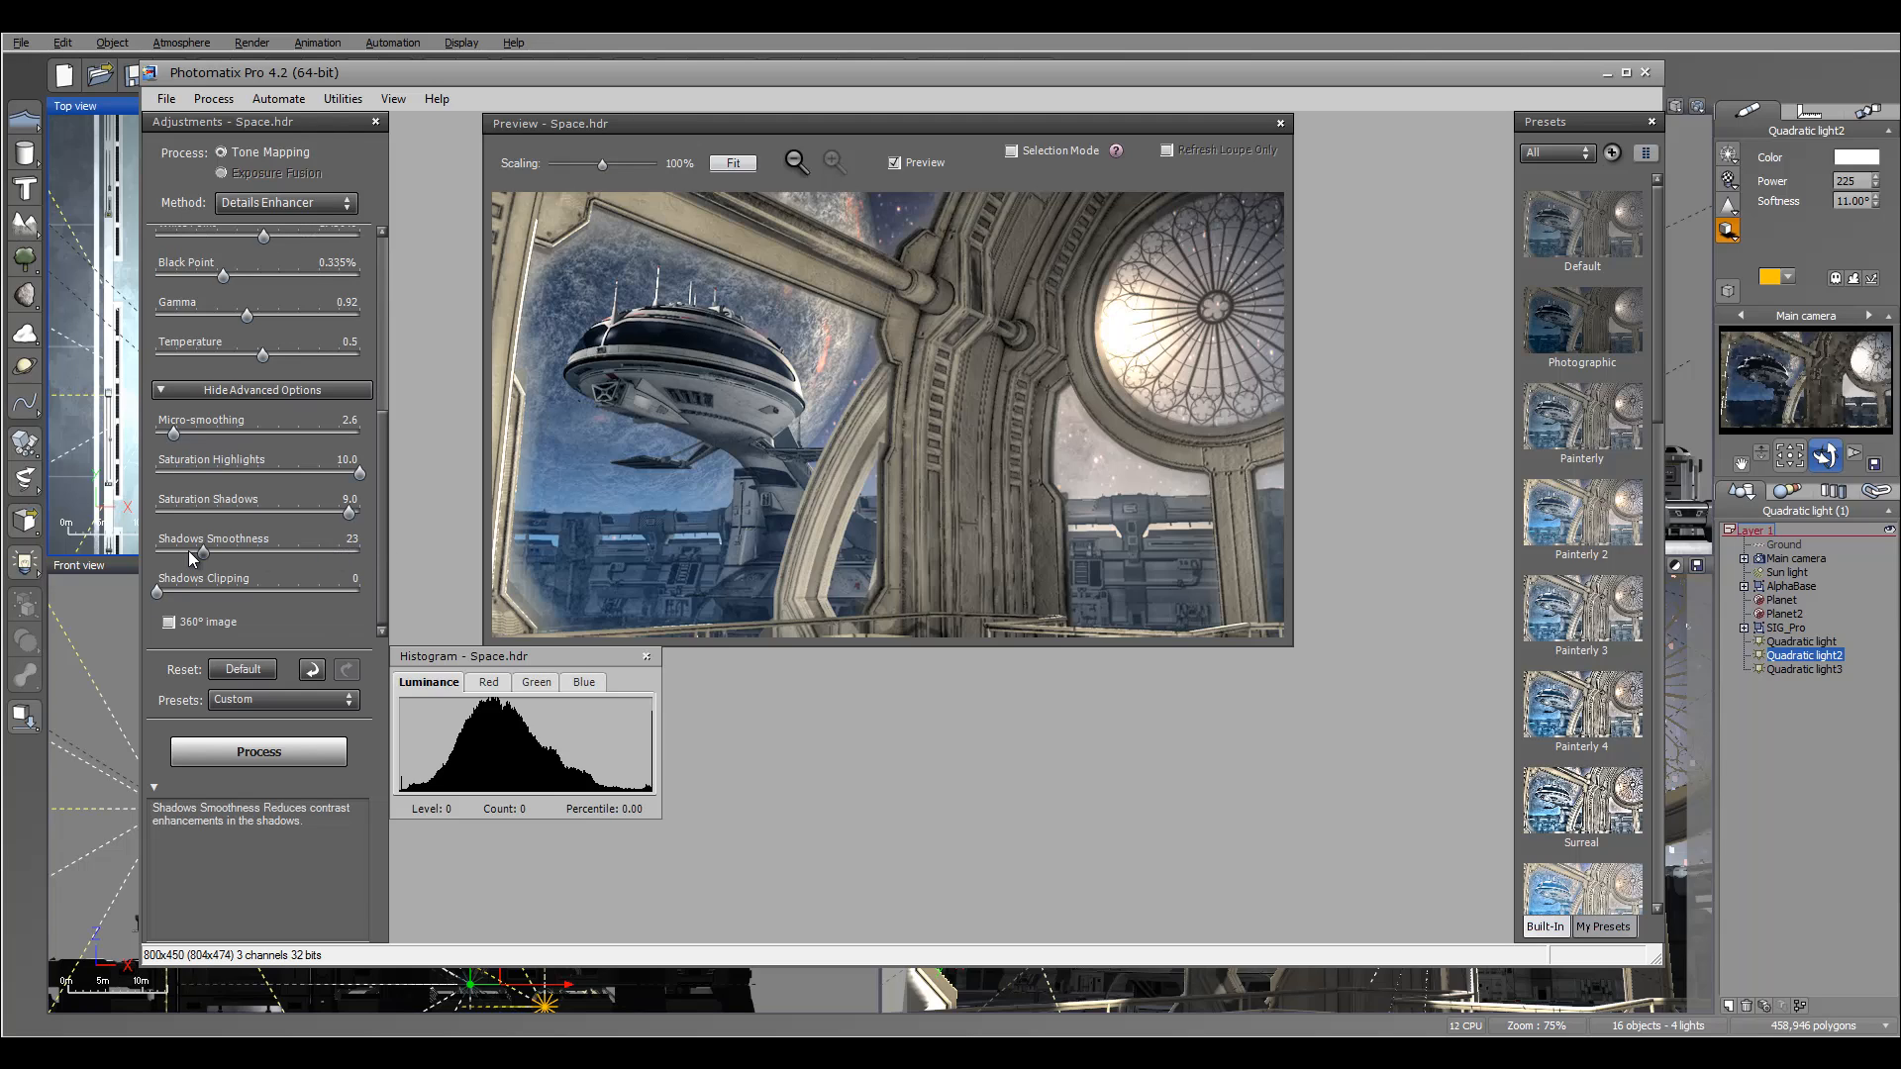
pyautogui.moveTo(193, 557); pyautogui.dragTo(336, 555)
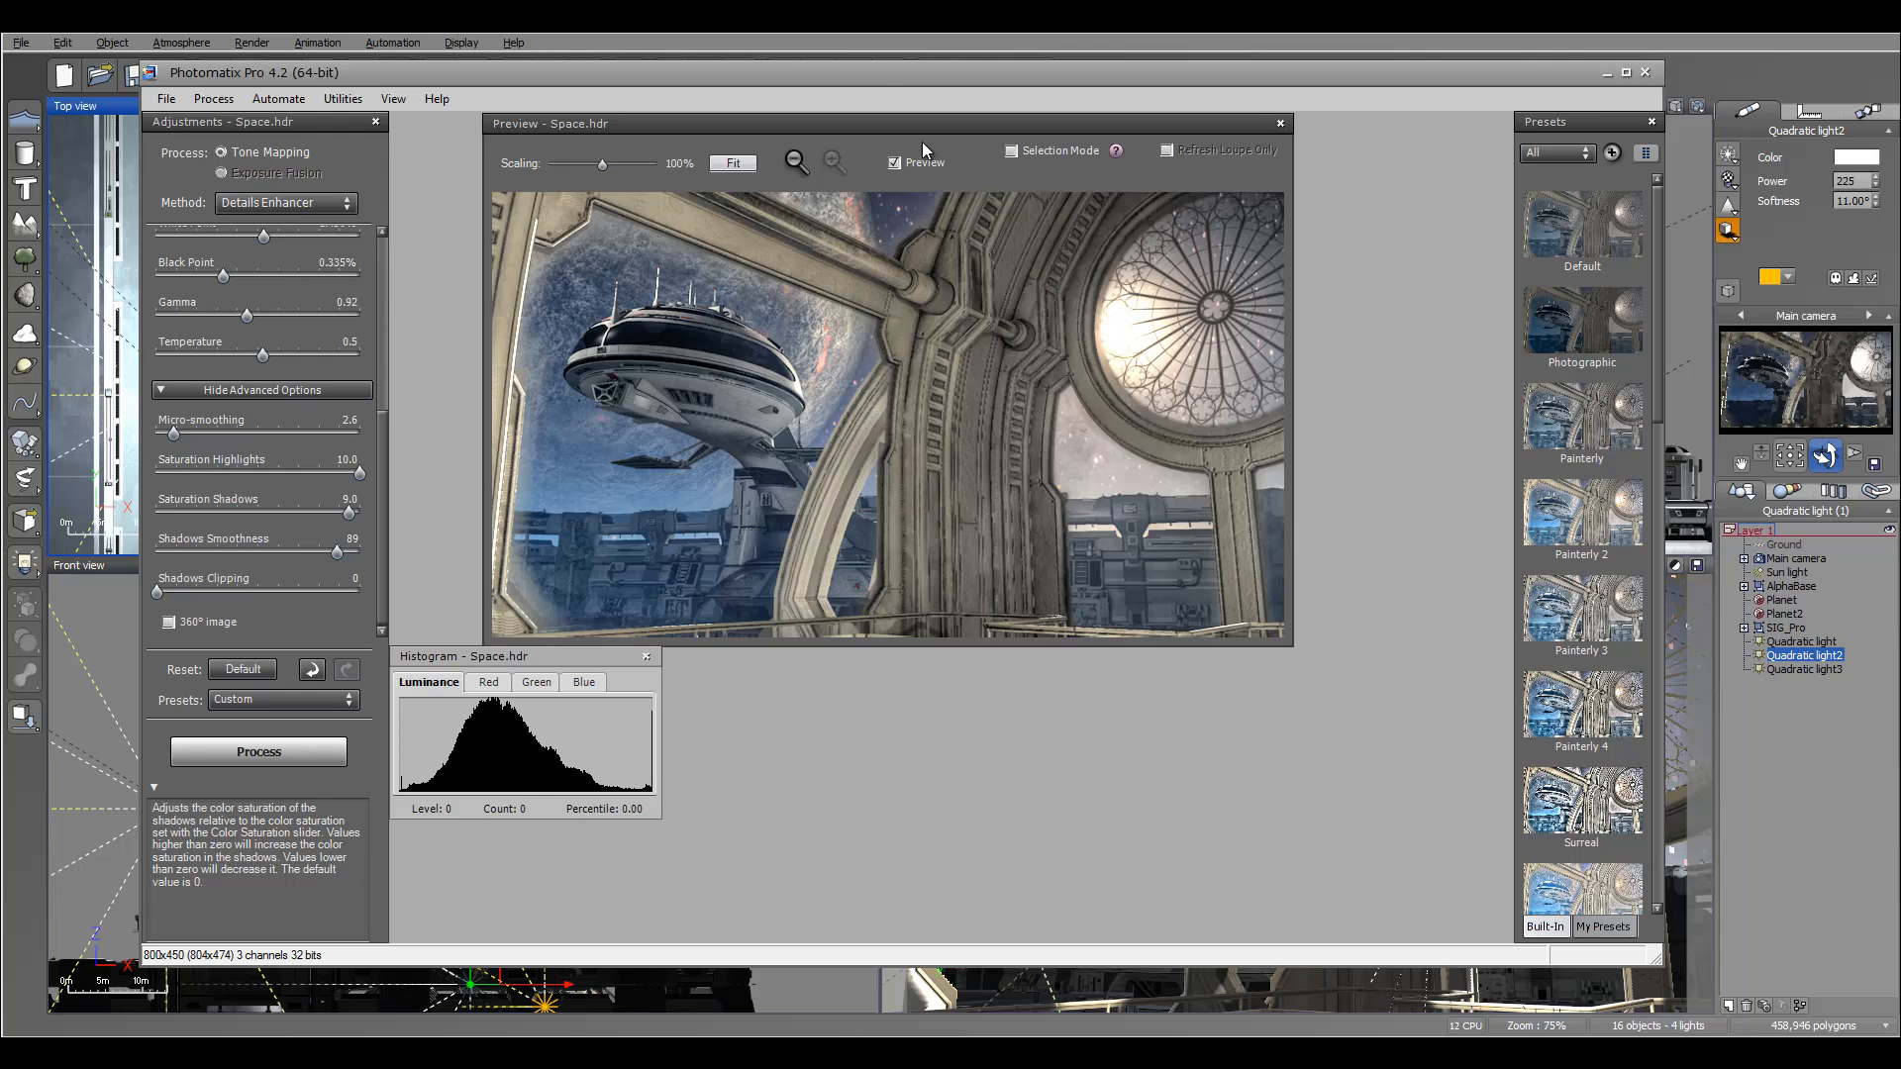
# Compare the tone-mapped preview with the original render in Vue and return to Photomatix Pro.
pyautogui.moveTo(931, 137); pyautogui.dragTo(970, 153)
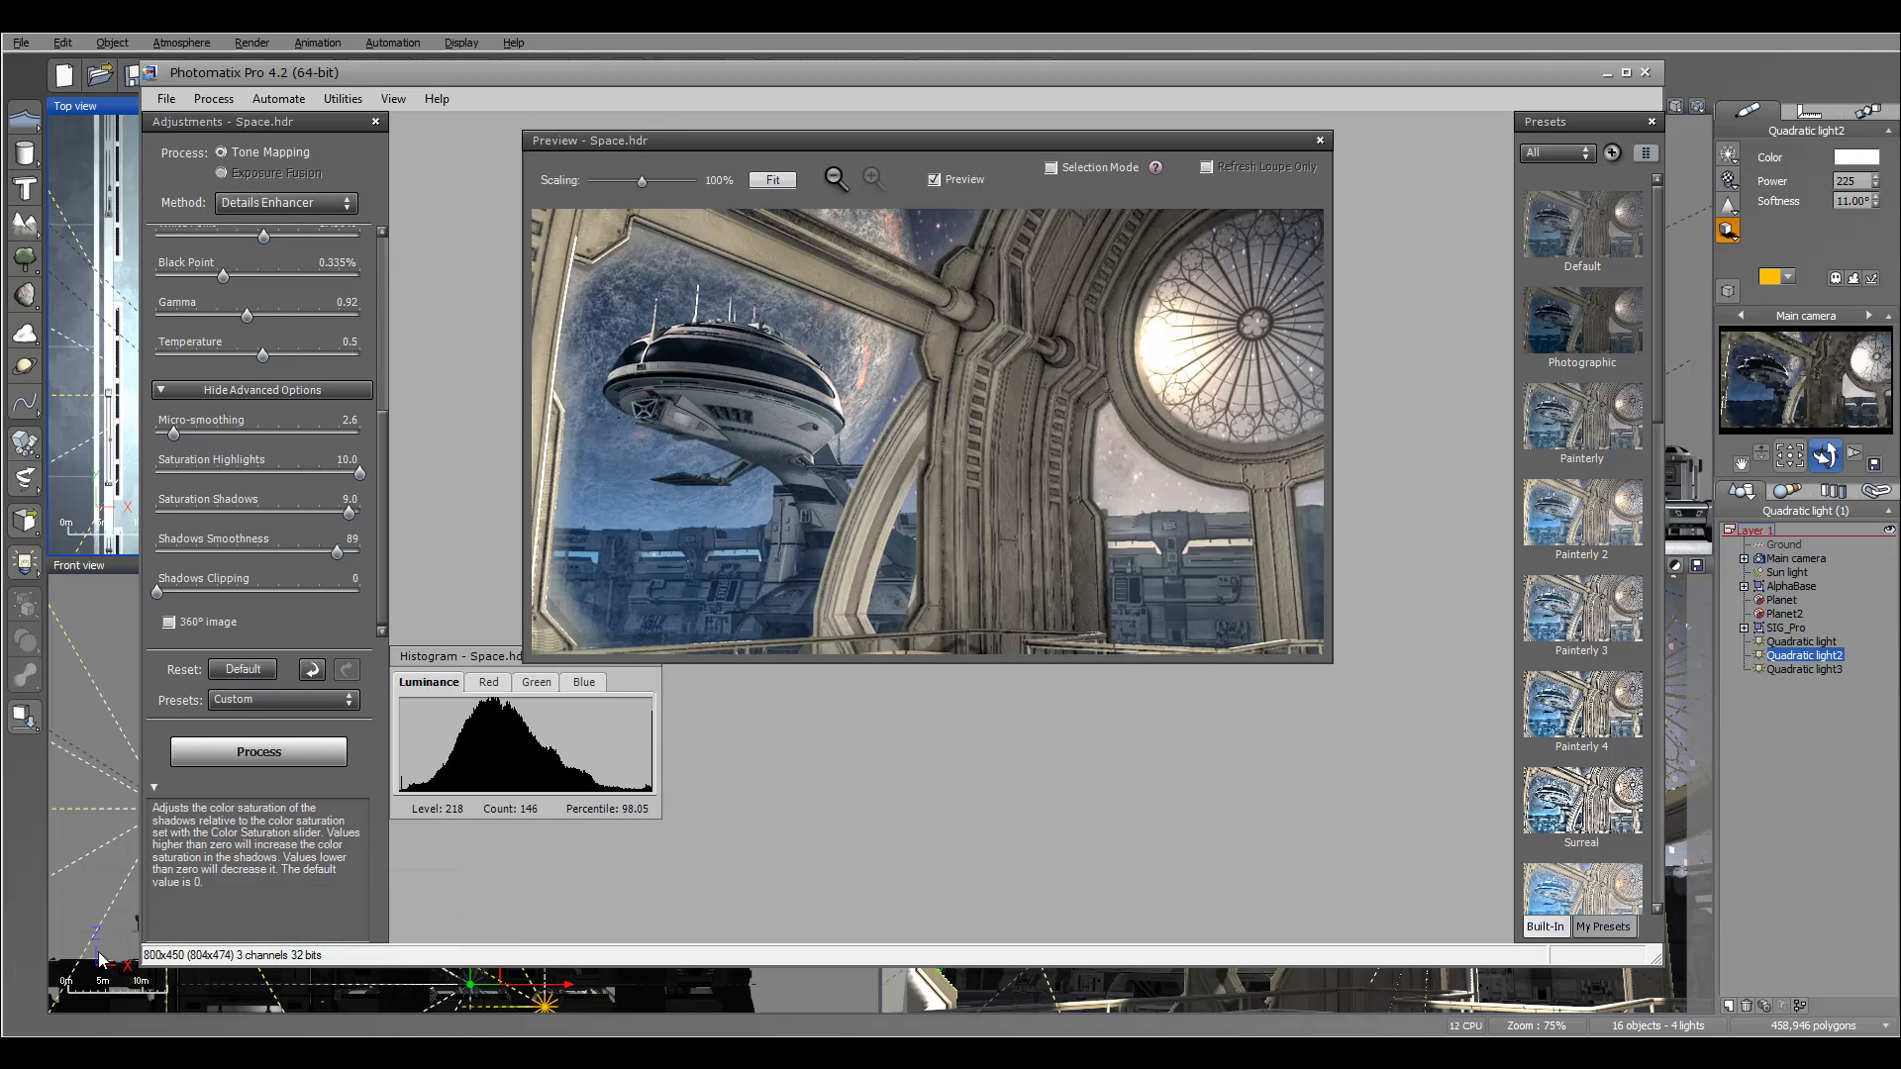
pyautogui.moveTo(170, 1039)
pyautogui.click(138, 956)
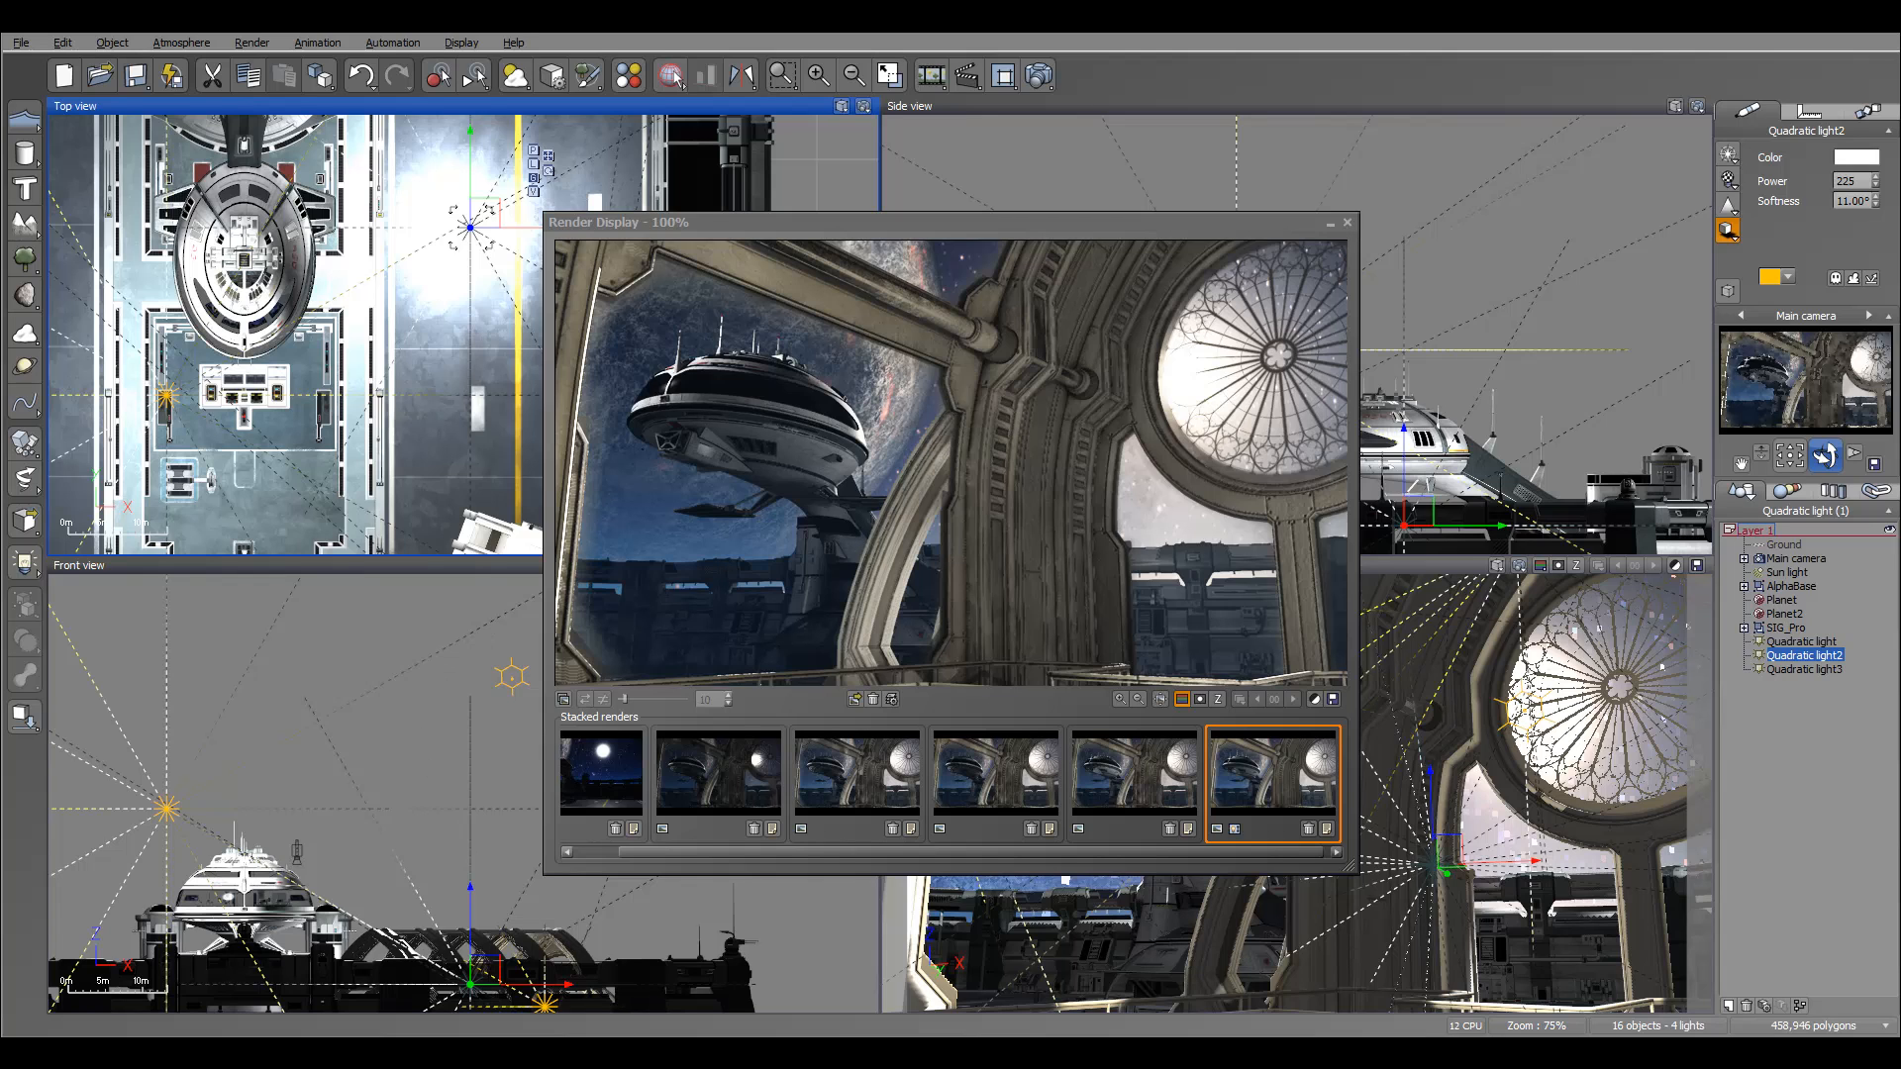
pyautogui.hotkey('alt', 'Tab')
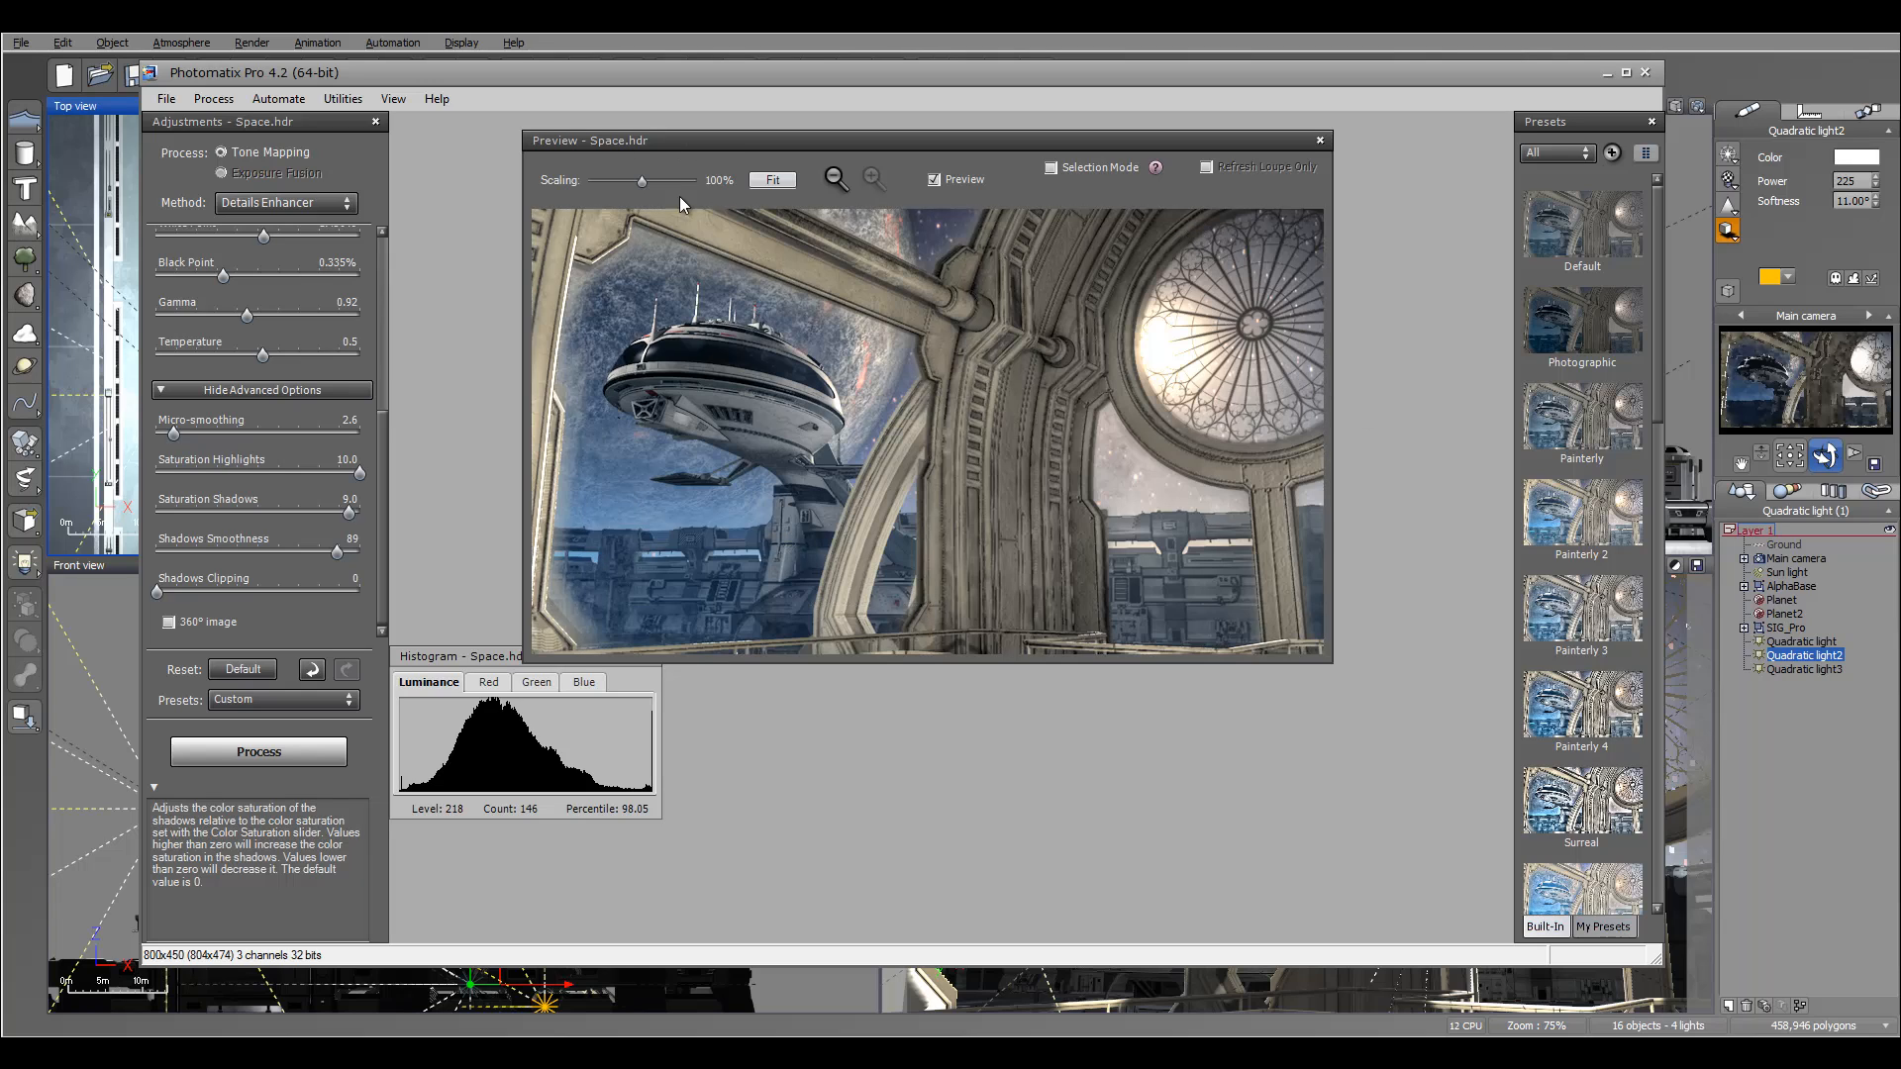
# Process the tone mapping and apply finishing contrast of highlights 2, lights 6, darks -2 and shadows -6, with sharpening amount 54 and threshold 2.
pyautogui.click(249, 754)
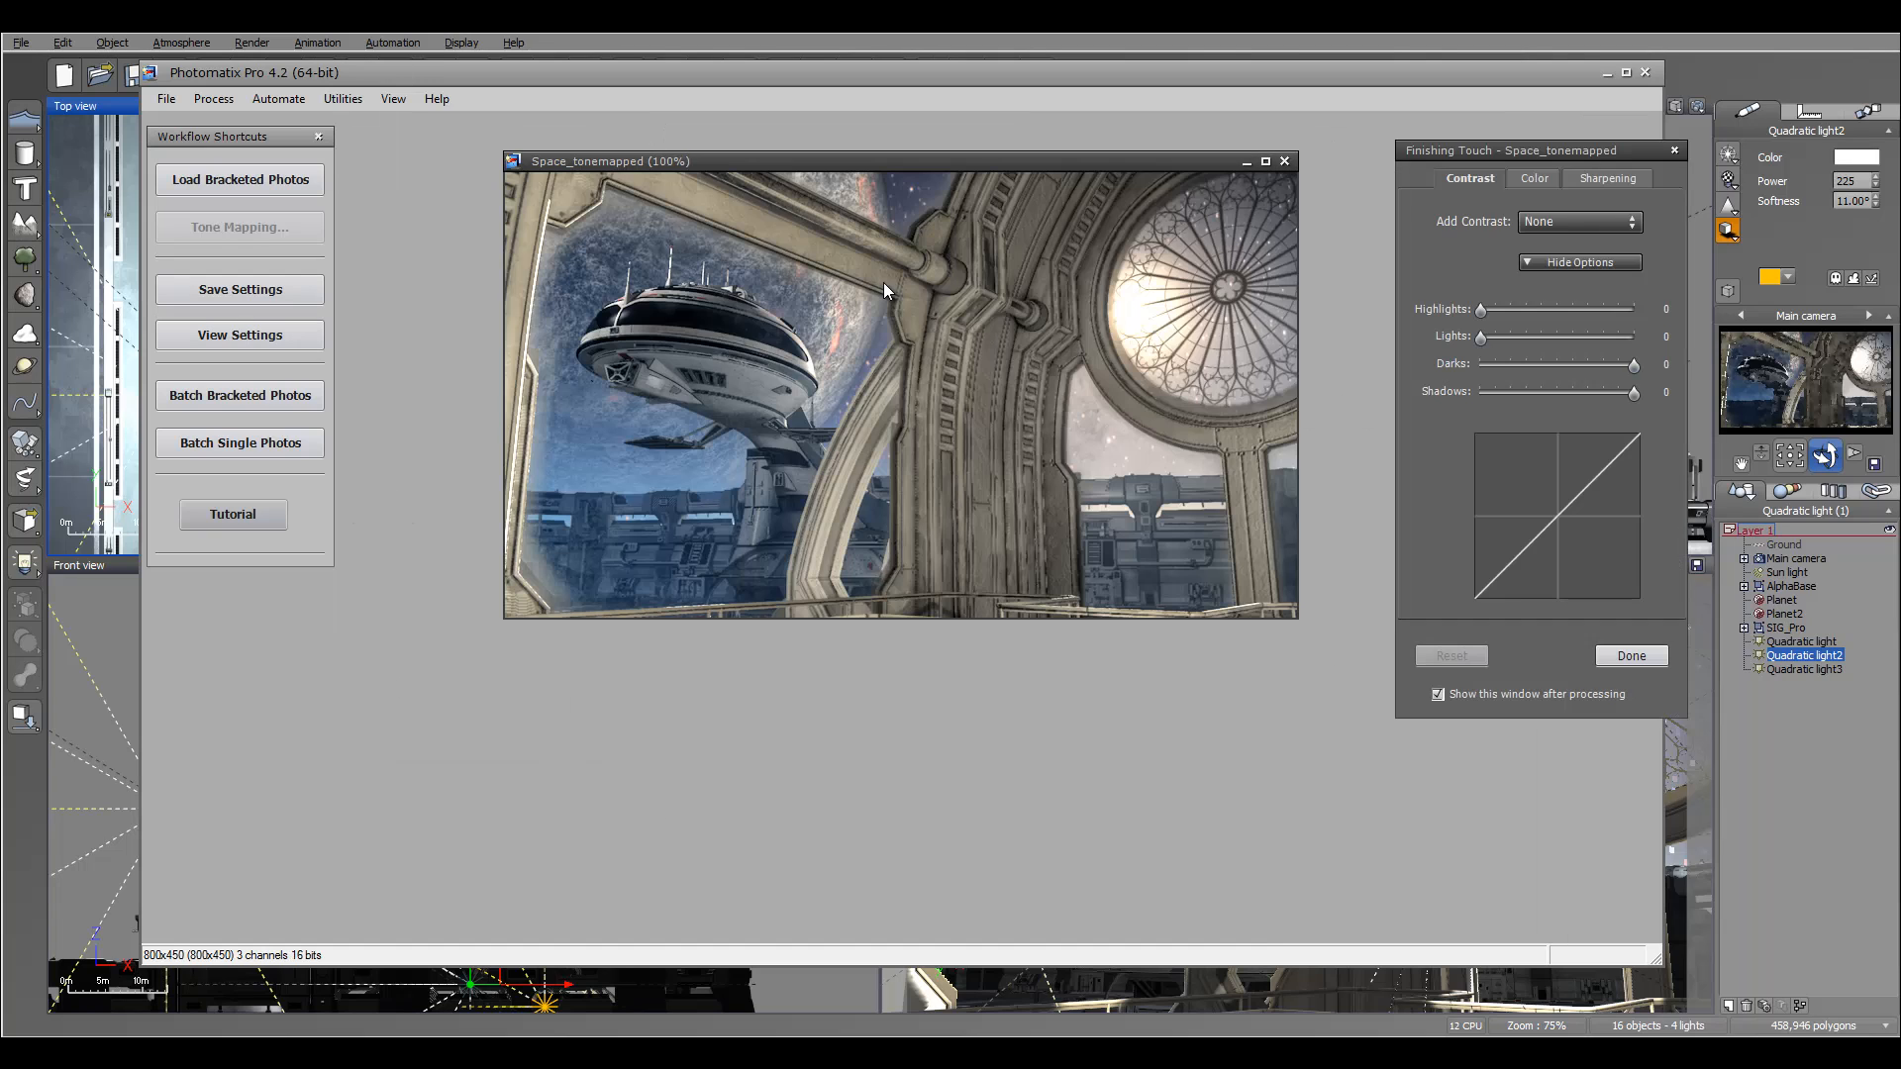
pyautogui.moveTo(1482, 309)
pyautogui.mouseDown()
pyautogui.moveTo(1577, 313)
pyautogui.moveTo(1439, 306)
pyautogui.moveTo(1528, 335)
pyautogui.moveTo(1489, 333)
pyautogui.mouseUp()
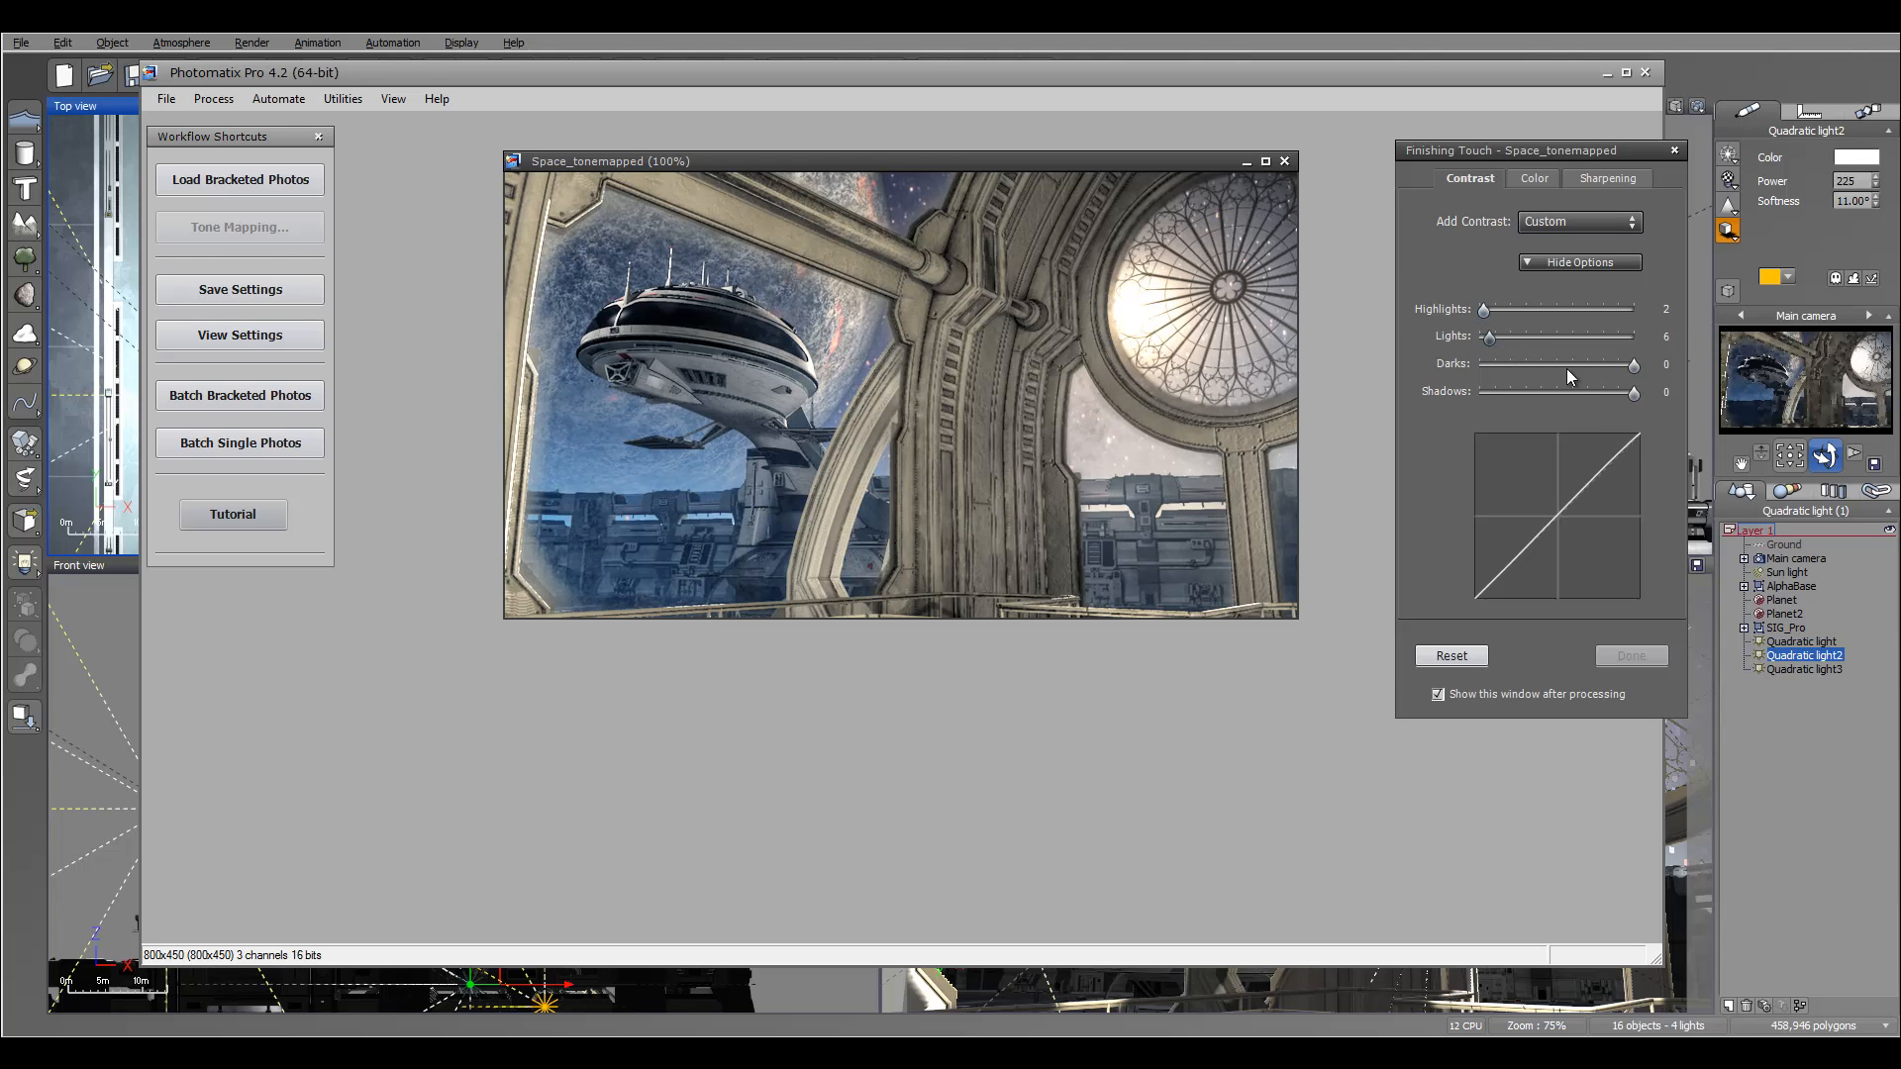
pyautogui.moveTo(1632, 365)
pyautogui.mouseDown()
pyautogui.moveTo(1590, 364)
pyautogui.moveTo(1633, 366)
pyautogui.moveTo(1625, 394)
pyautogui.mouseUp()
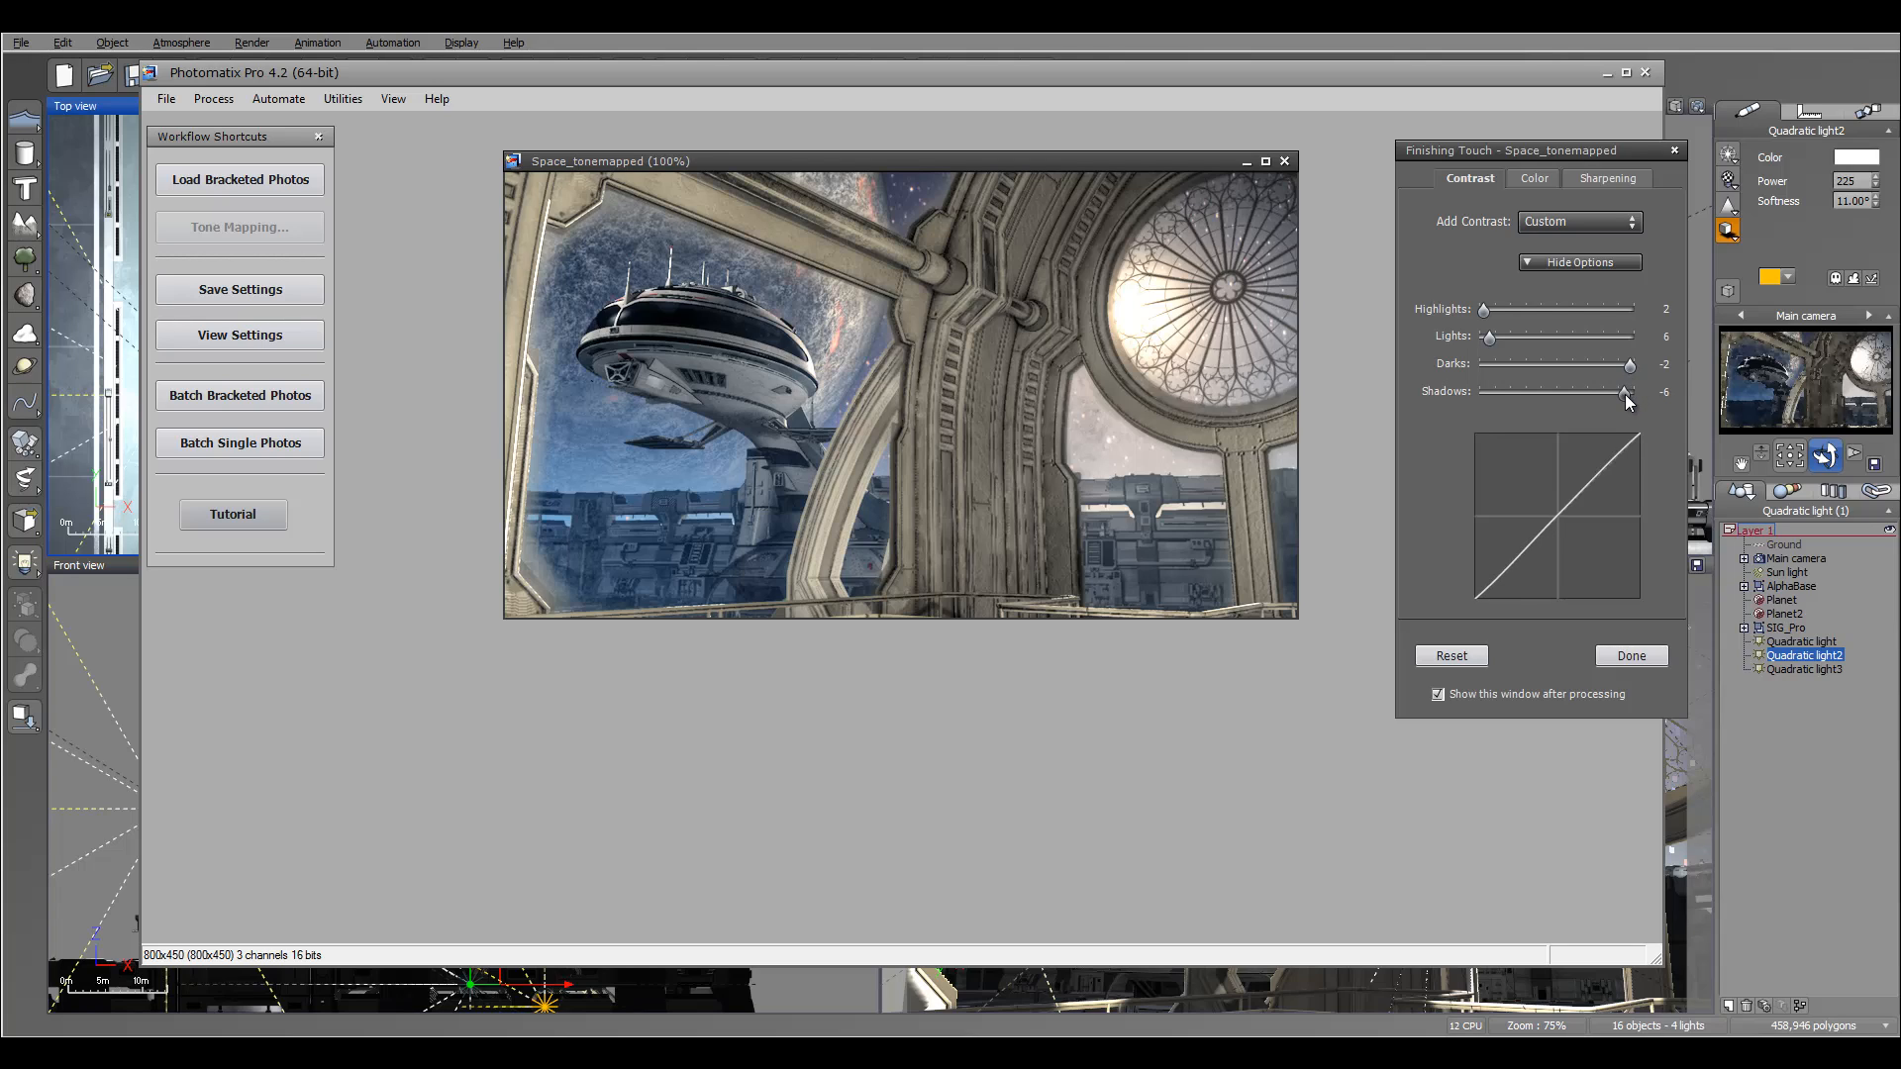
pyautogui.click(1604, 179)
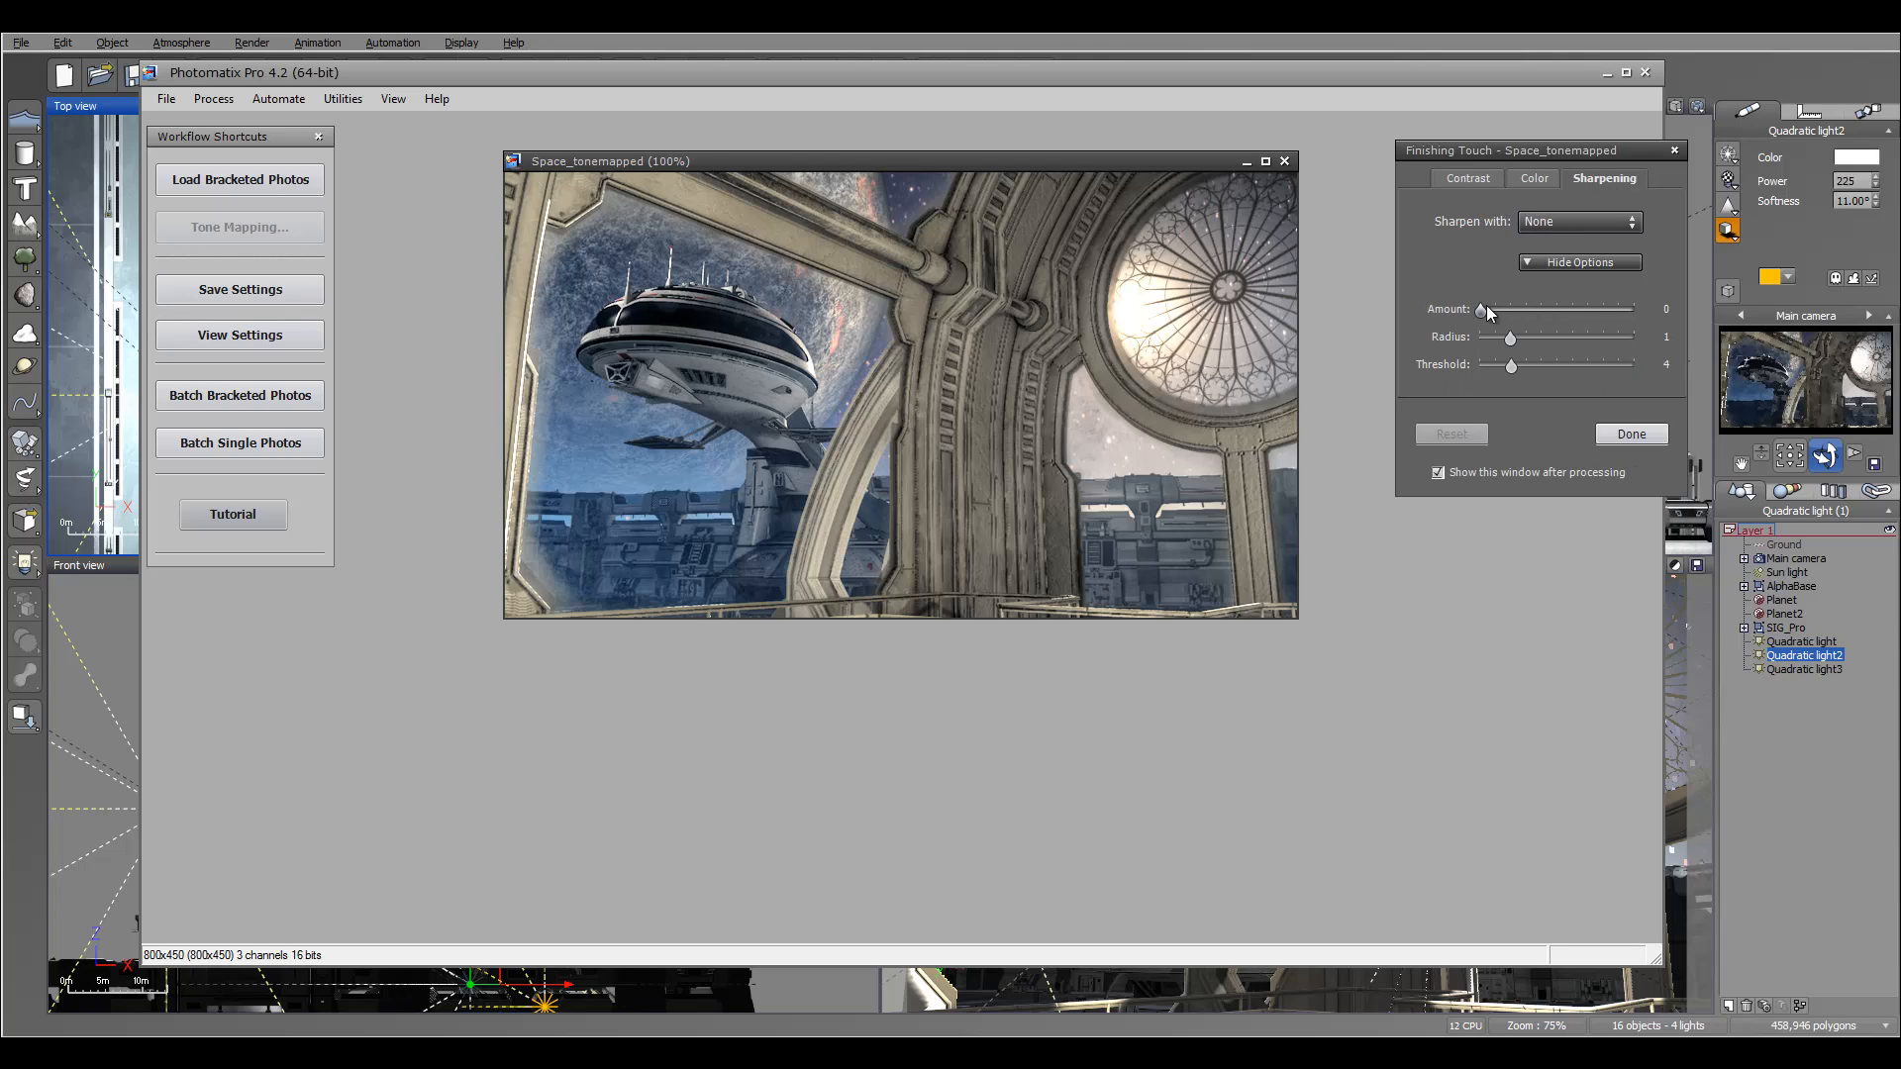
pyautogui.moveTo(1485, 309); pyautogui.dragTo(1499, 365)
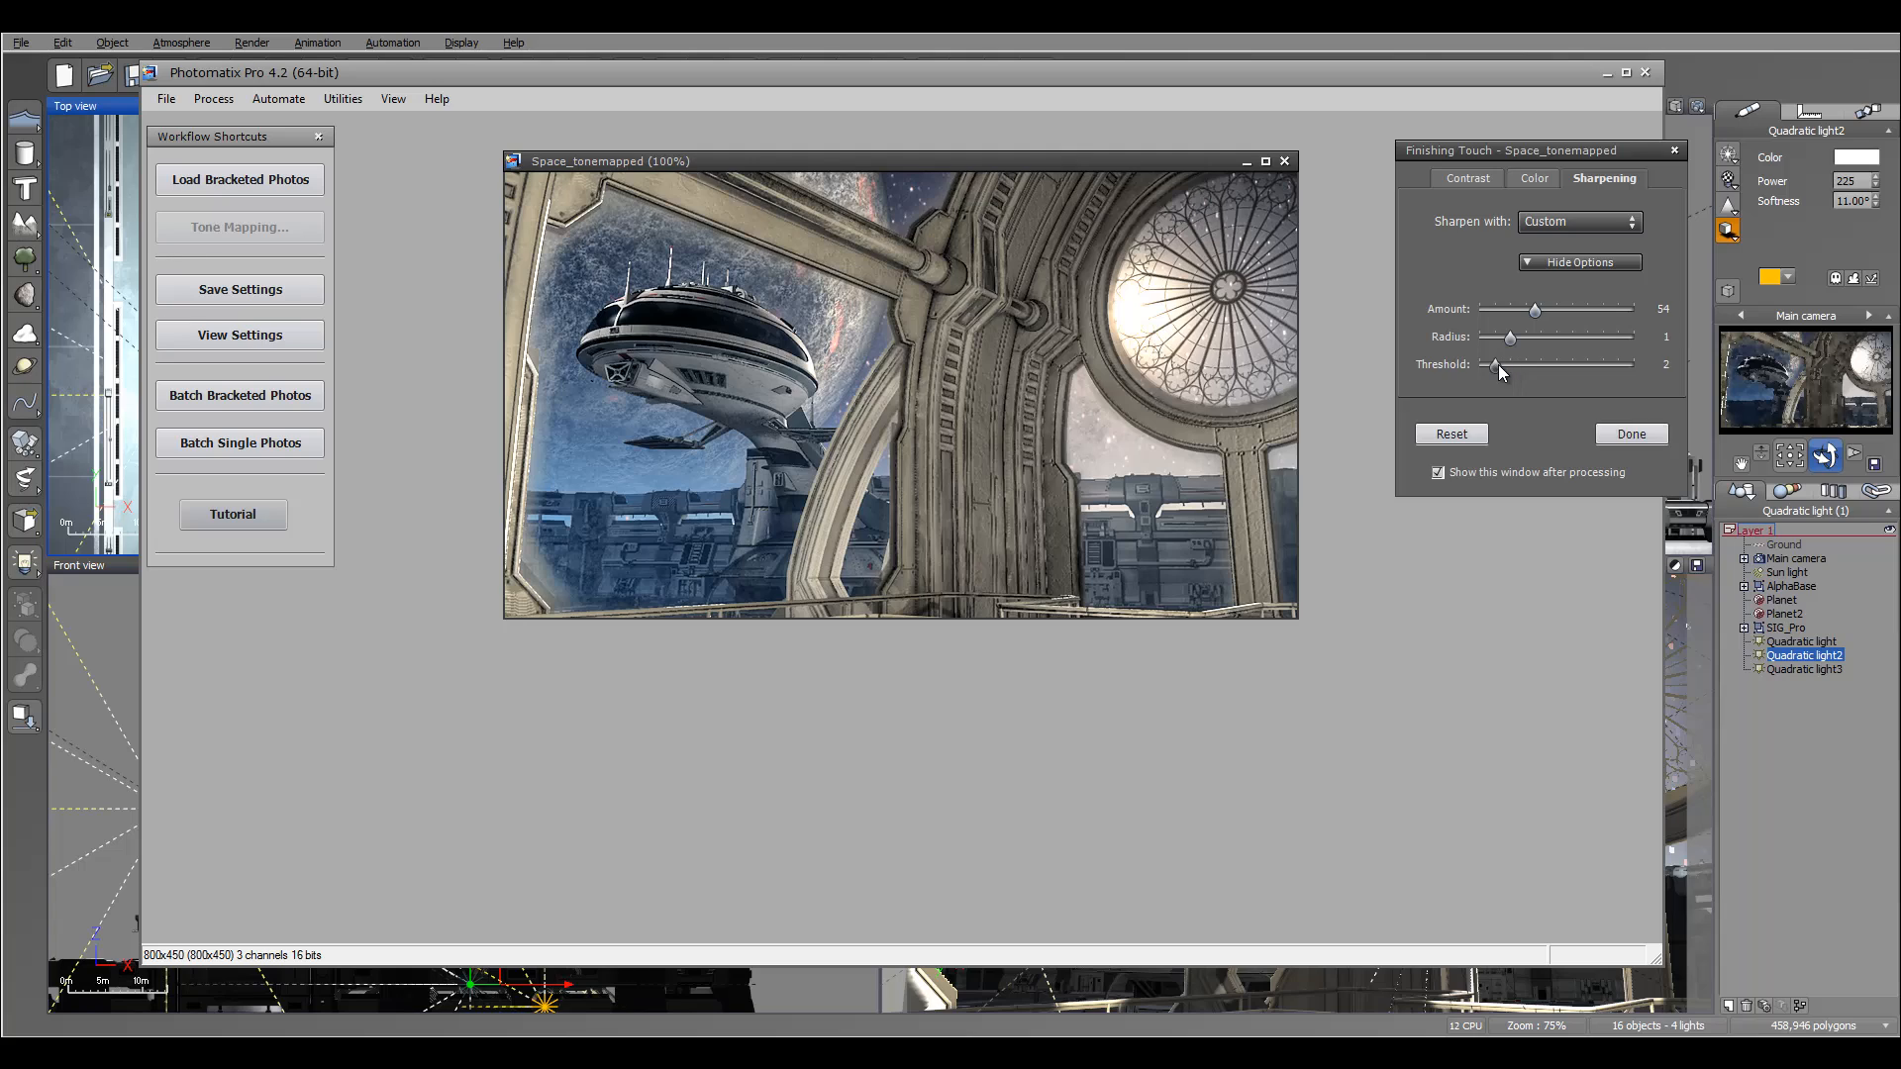
# Boost the color saturation with yellow 32, green 16 and blue 30, fine-tune the other hues and complete the finishing touches.
pyautogui.click(1535, 179)
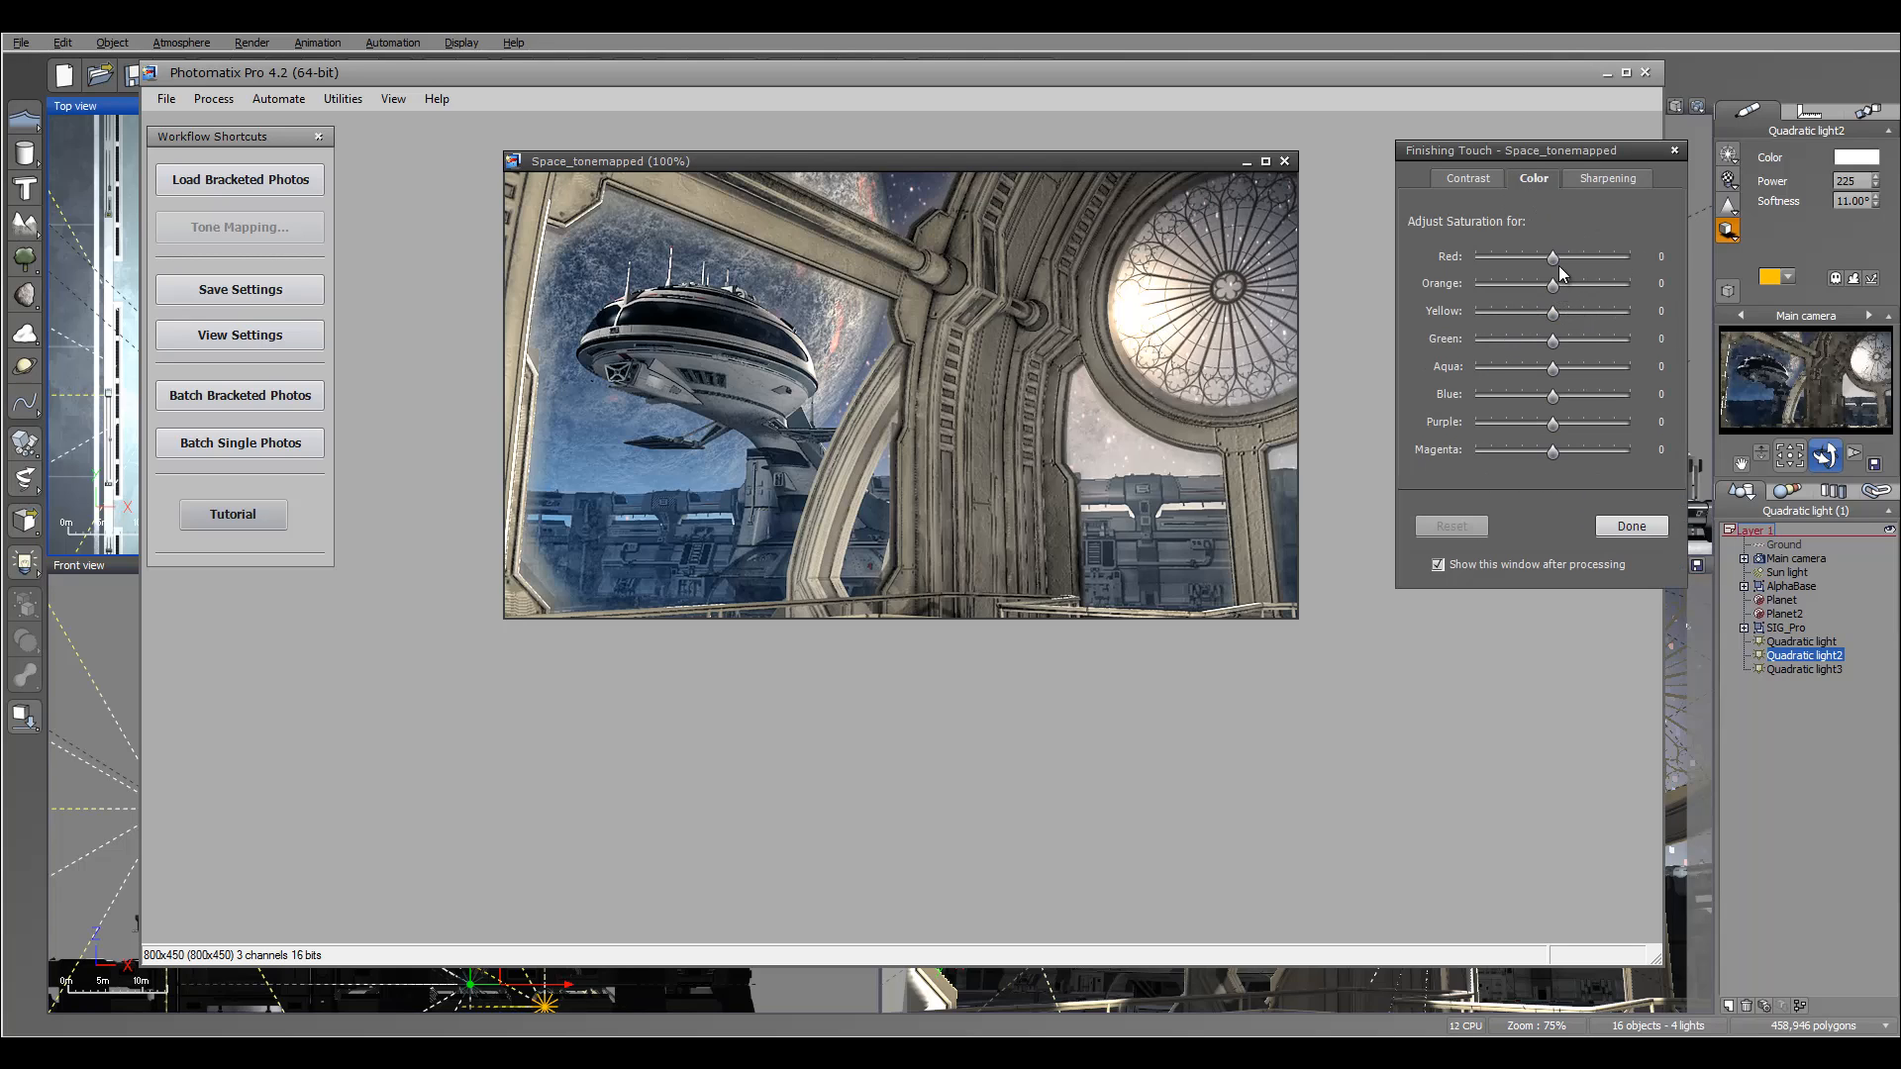
pyautogui.moveTo(1554, 313); pyautogui.dragTo(1650, 403)
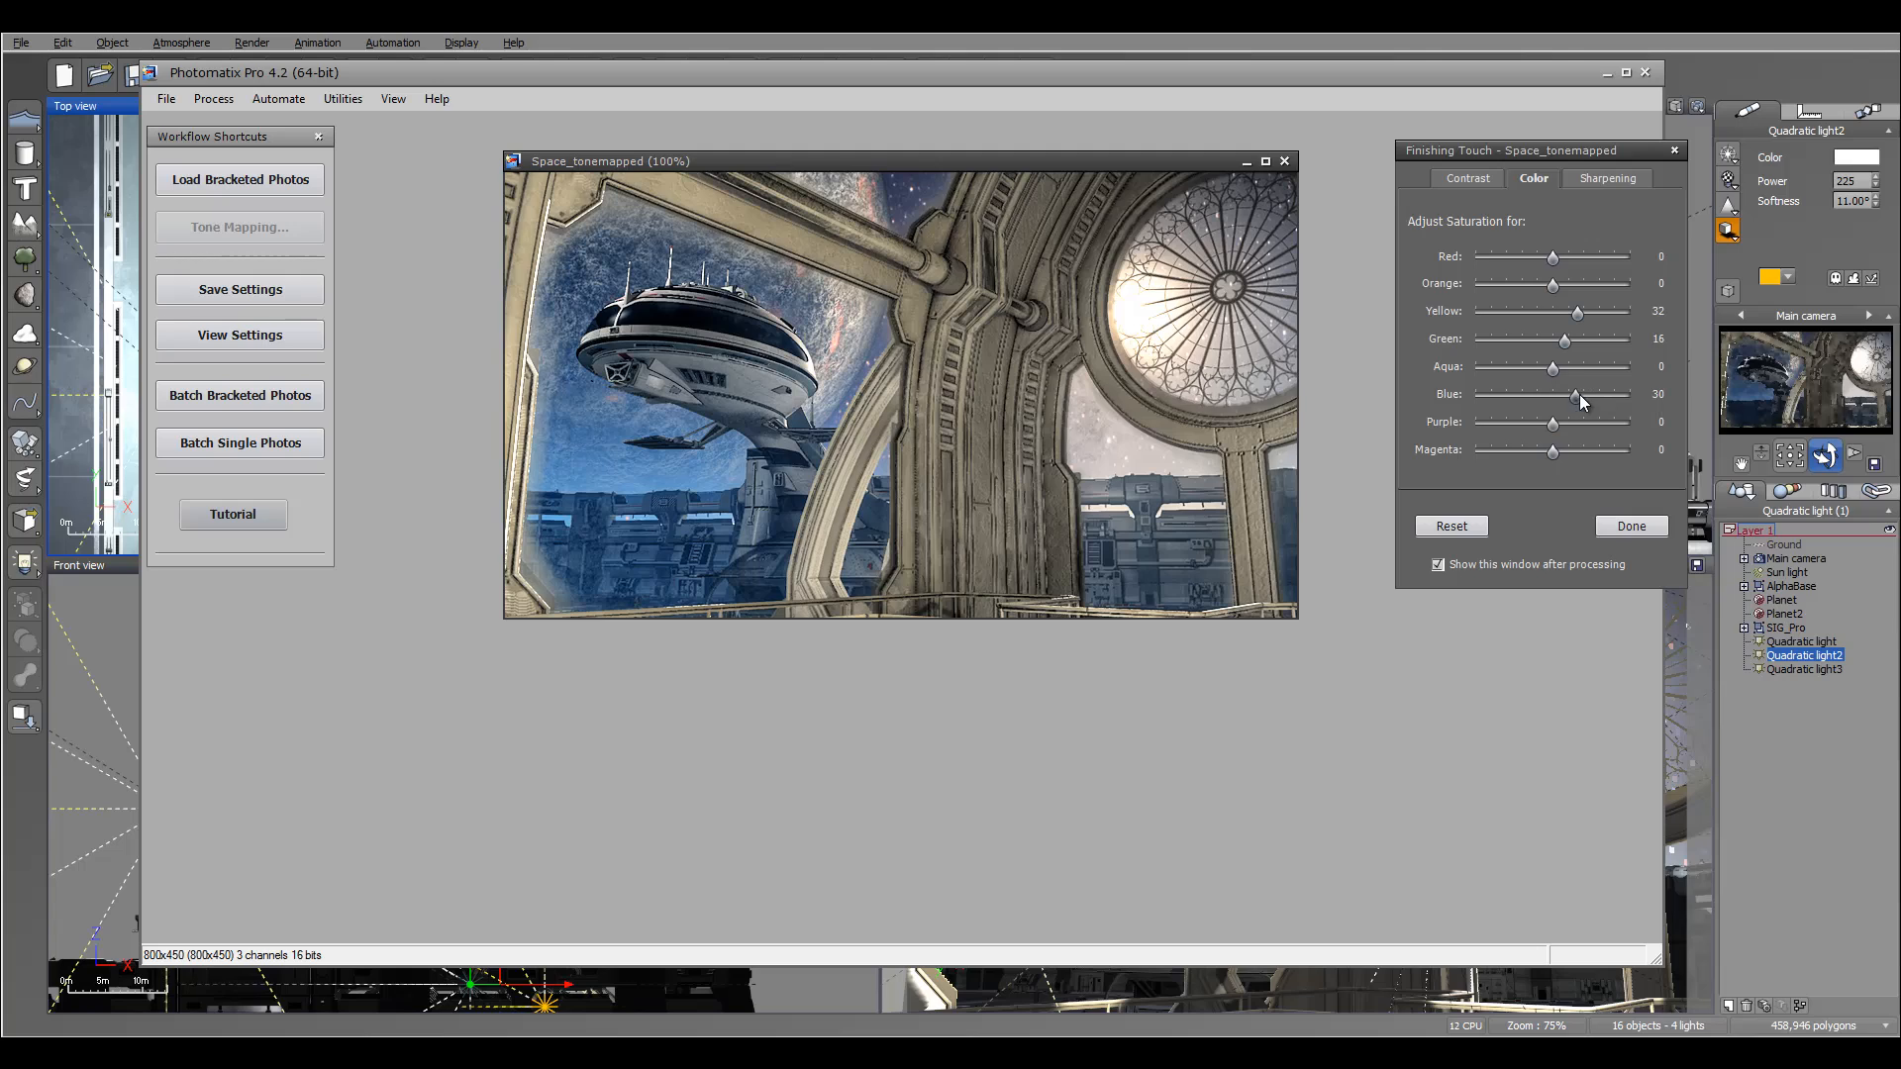
pyautogui.moveTo(1553, 260)
pyautogui.mouseDown()
pyautogui.moveTo(1671, 277)
pyautogui.moveTo(1582, 259)
pyautogui.moveTo(1638, 287)
pyautogui.moveTo(1578, 284)
pyautogui.mouseUp()
pyautogui.moveTo(1591, 314); pyautogui.dragTo(1625, 332)
pyautogui.moveTo(1591, 368); pyautogui.dragTo(1554, 339)
pyautogui.click(1626, 532)
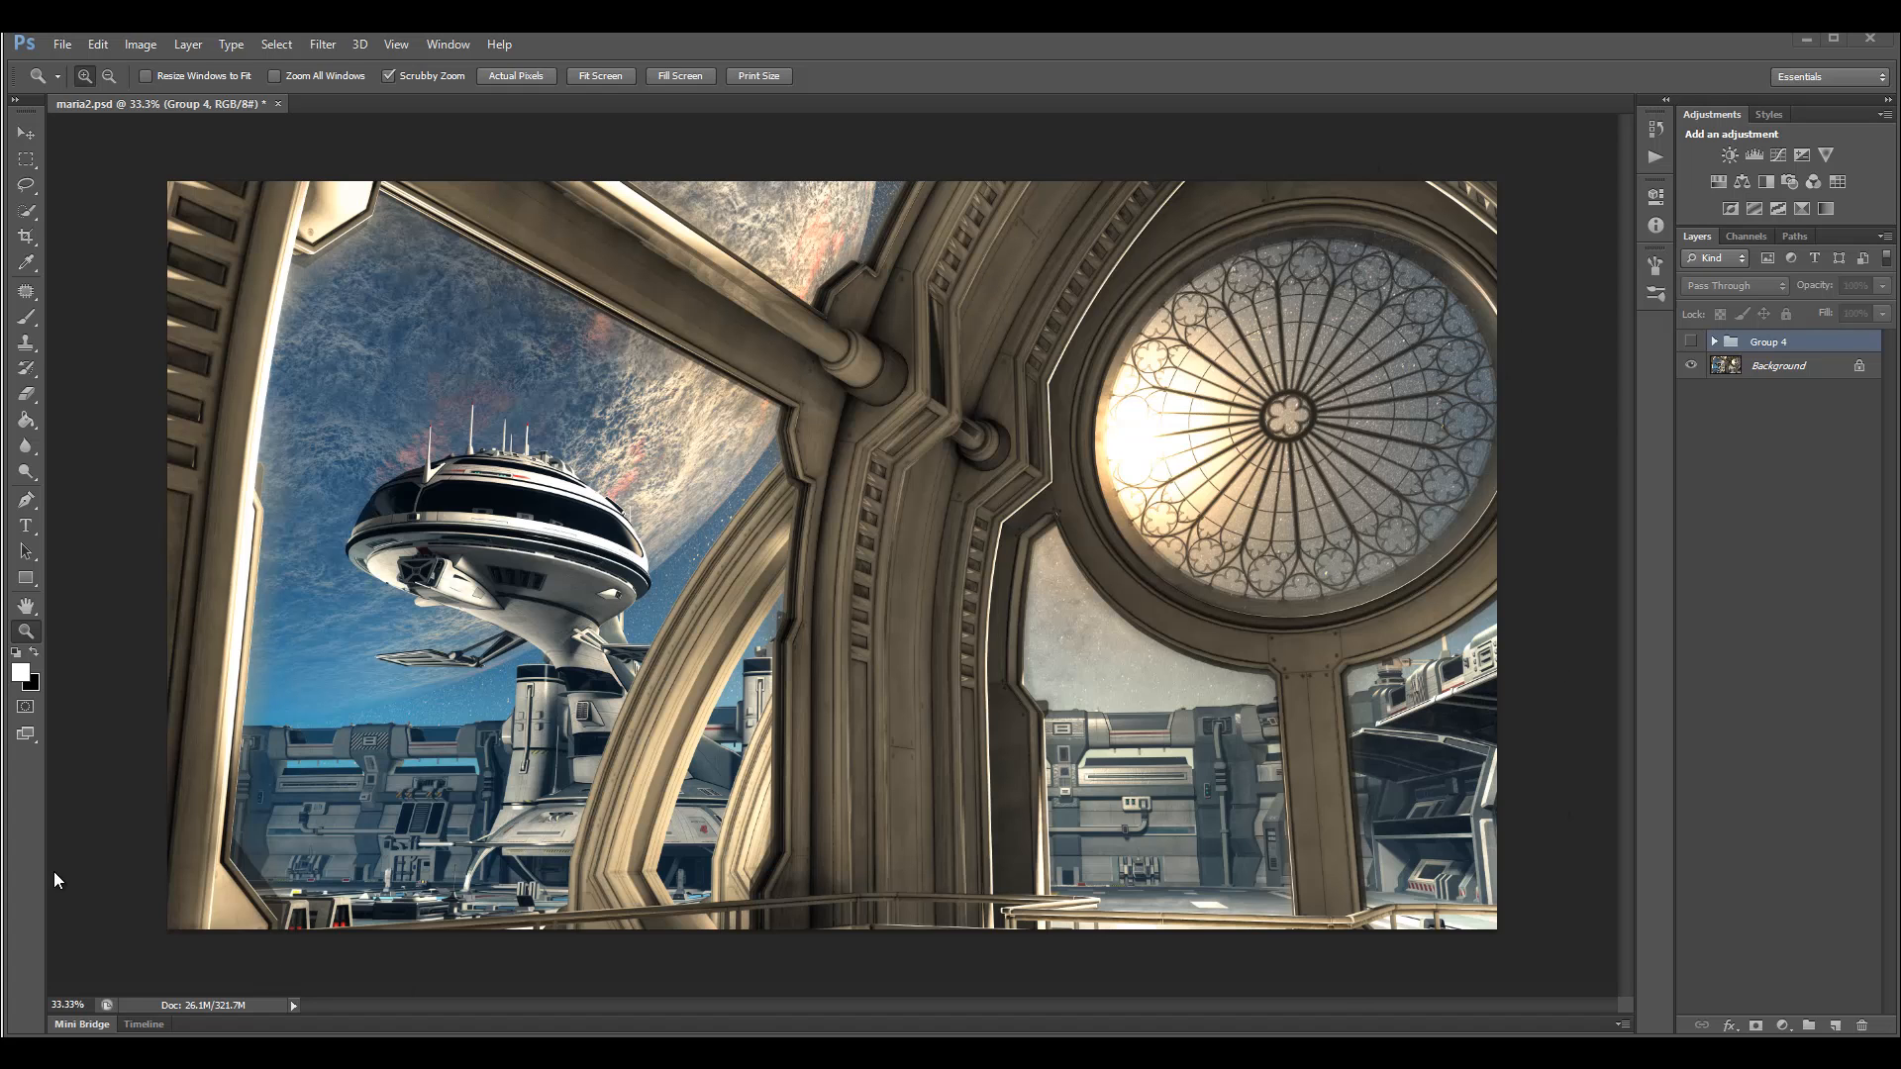
# Switch to maria2.psd in Photoshop, fit the whole image in view and show the Group 4 layer group.
pyautogui.doubleClick(28, 632)
pyautogui.moveTo(893, 618); pyautogui.dragTo(797, 622)
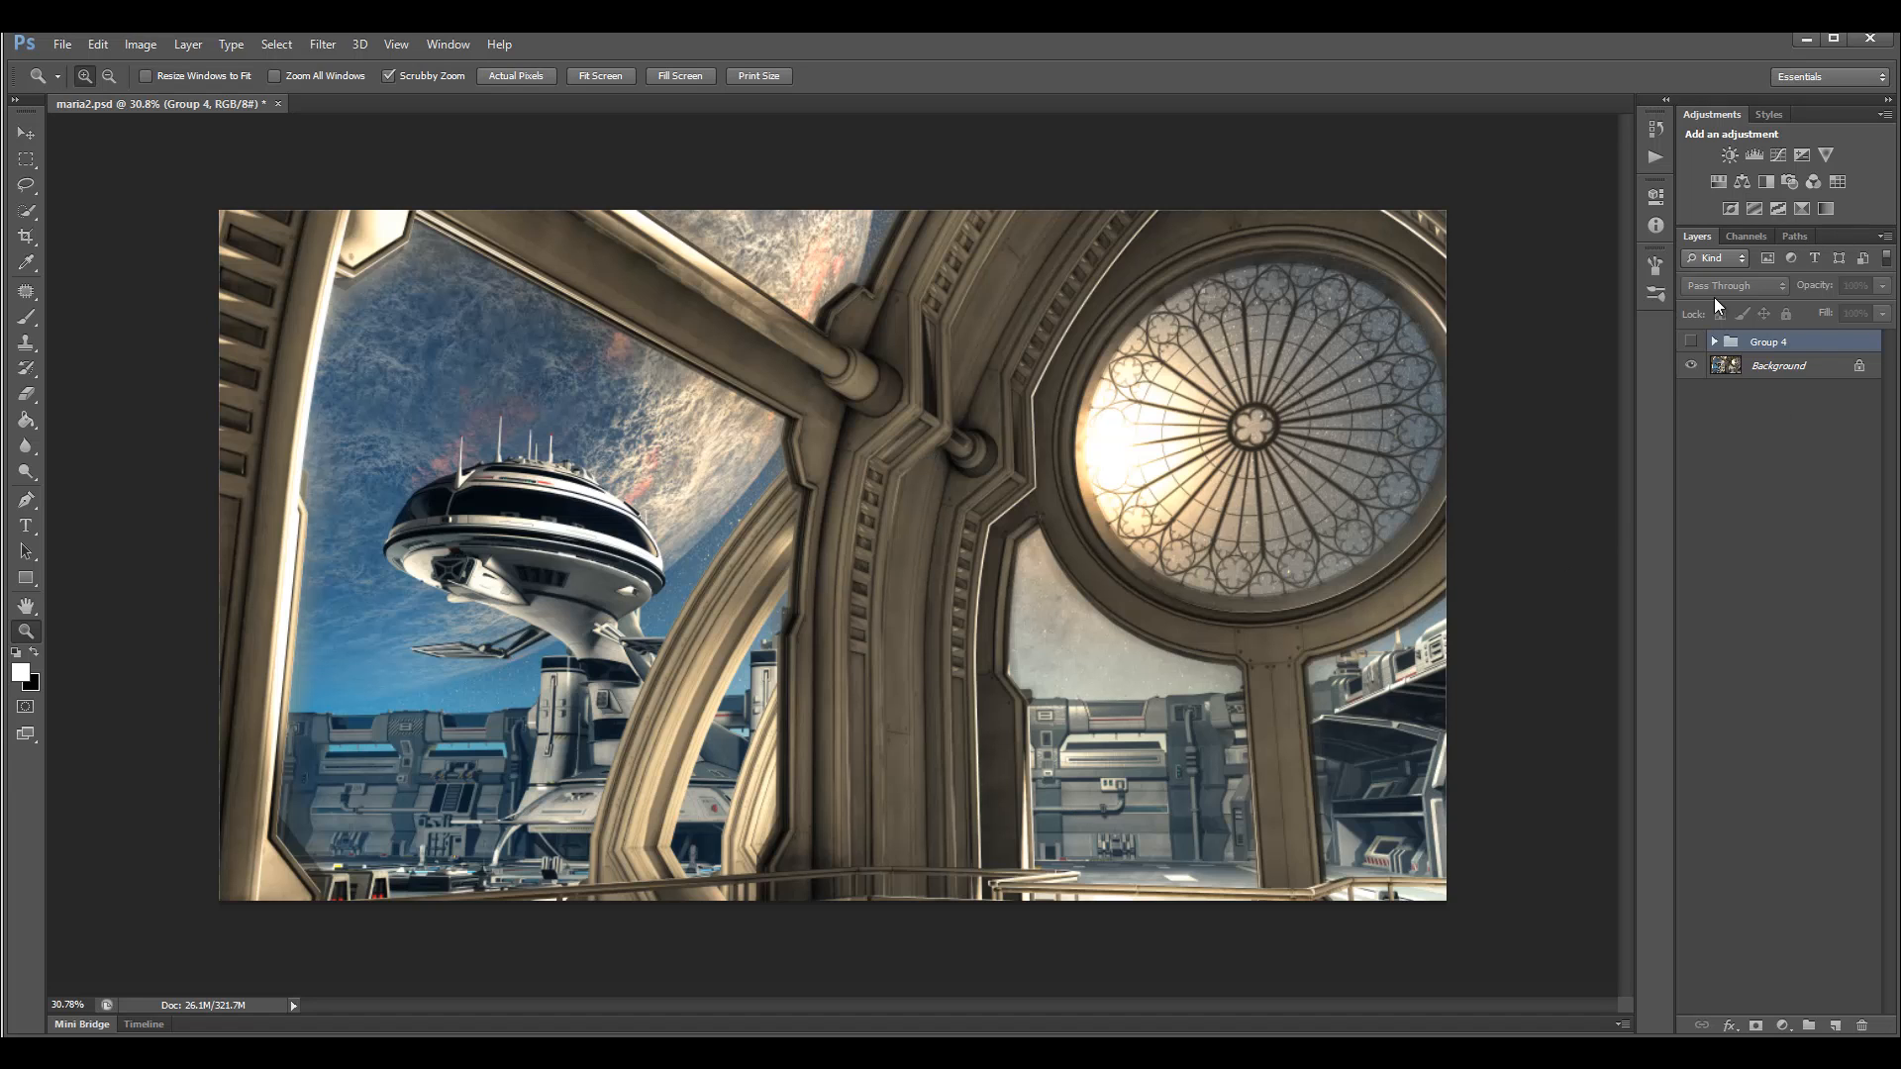
pyautogui.click(1691, 341)
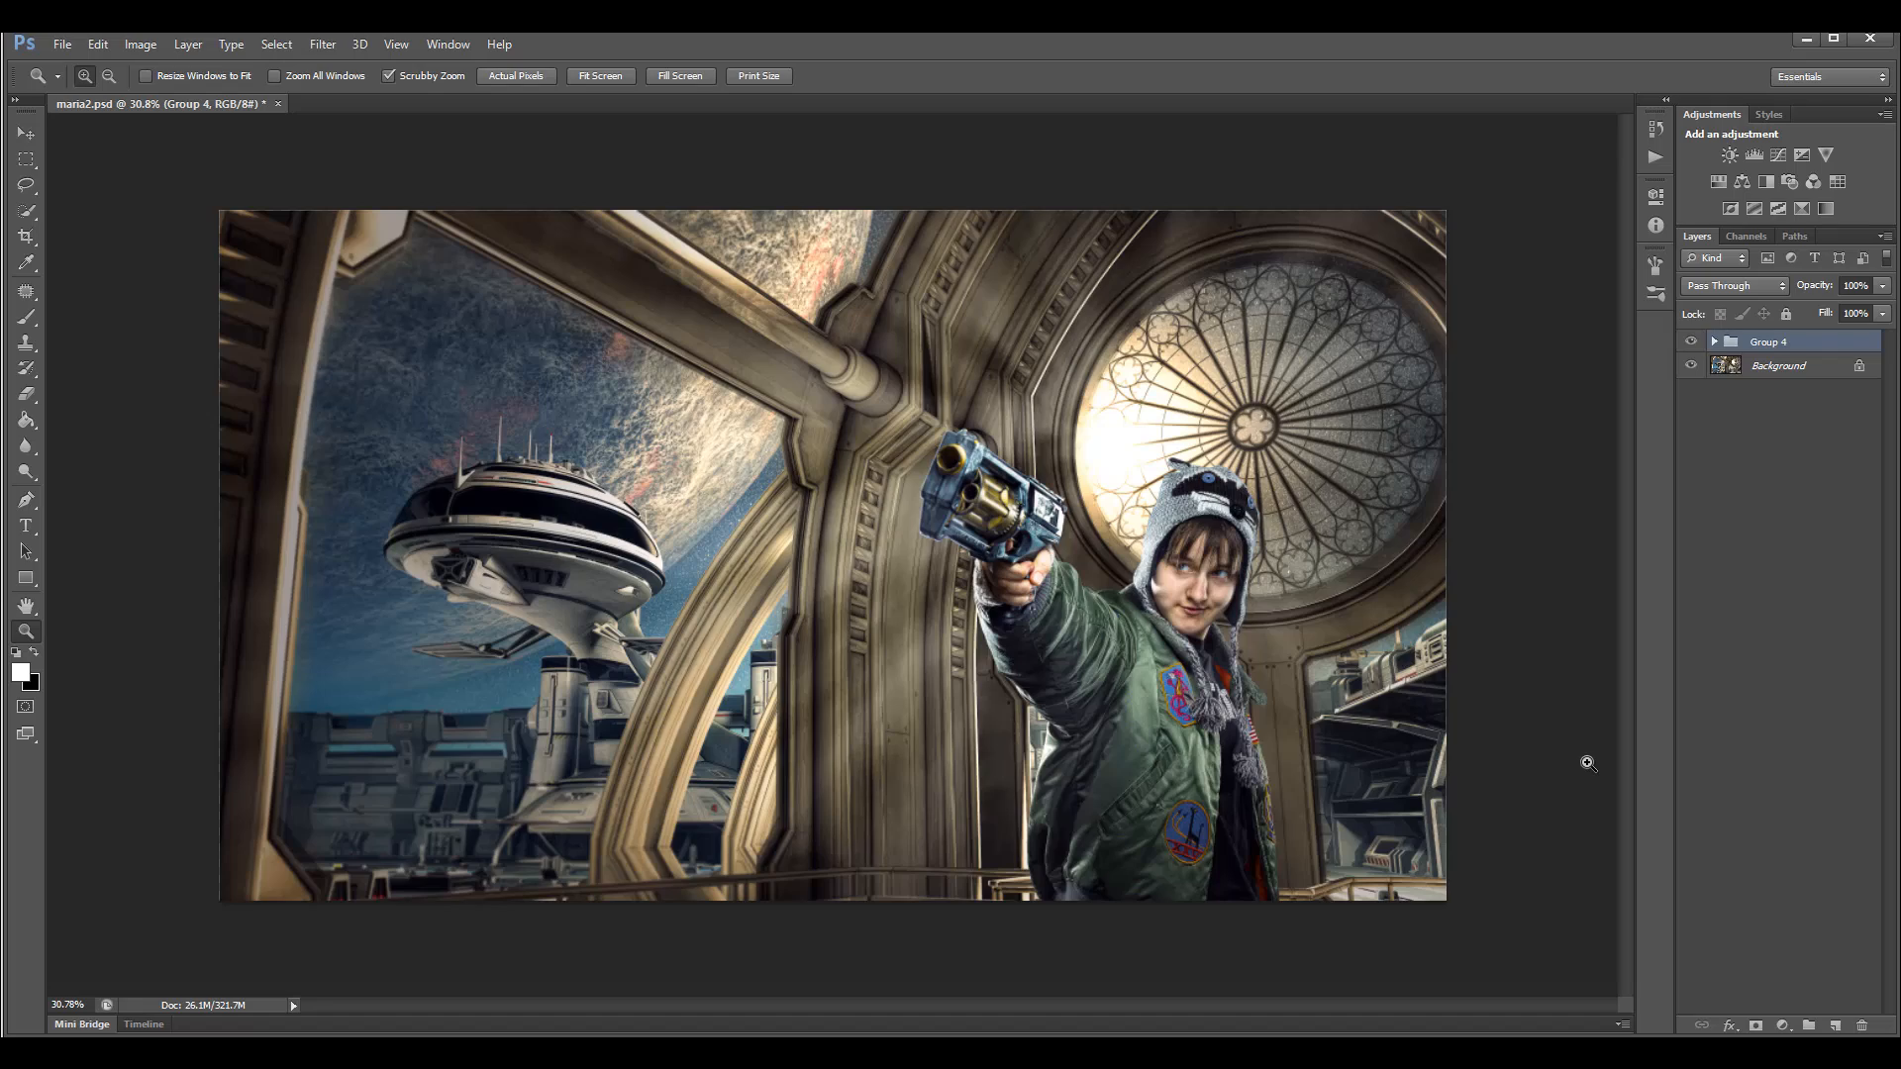
# Examine the composite of the person and the space background up close, and switch back to Photomatix Pro.
pyautogui.doubleClick(27, 635)
pyautogui.moveTo(708, 629)
pyautogui.mouseDown()
pyautogui.moveTo(674, 626)
pyautogui.moveTo(700, 626)
pyautogui.mouseUp()
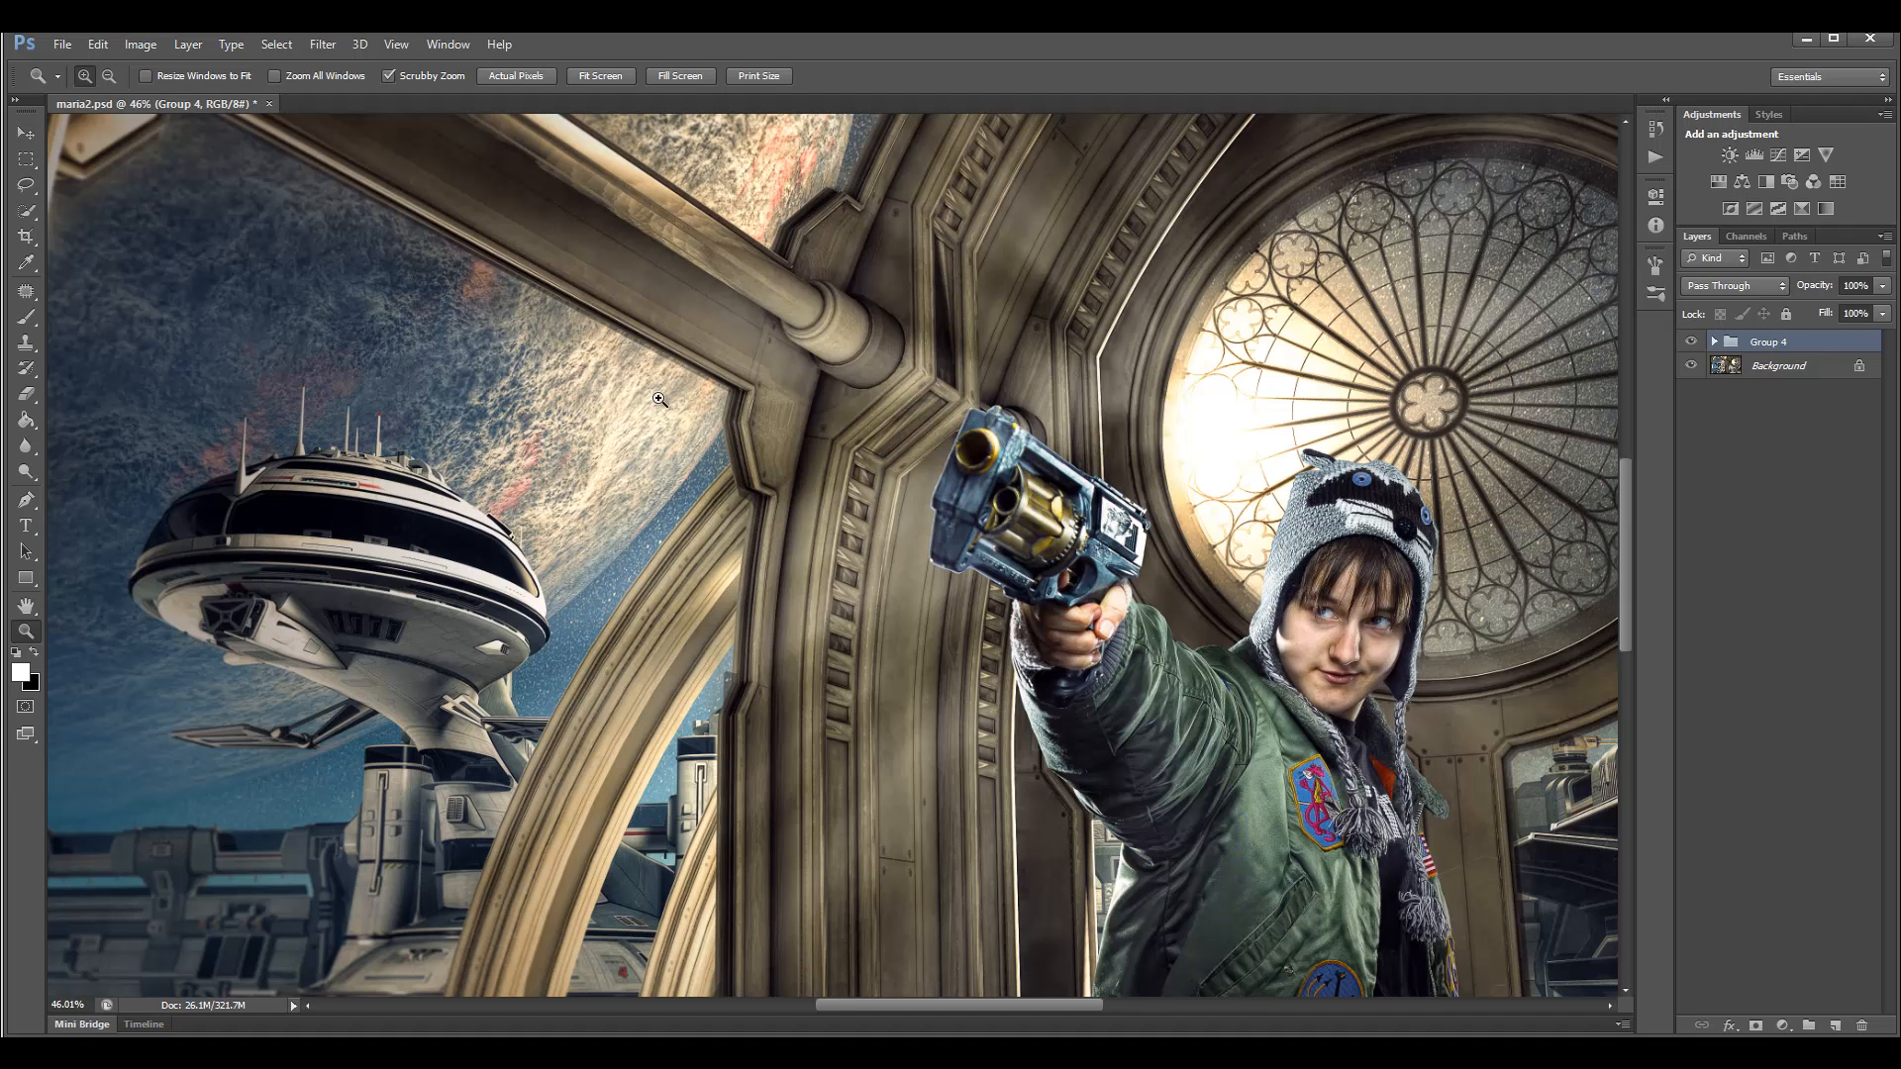
pyautogui.keyDown('alt'); pyautogui.click(993, 579); pyautogui.keyUp('alt')
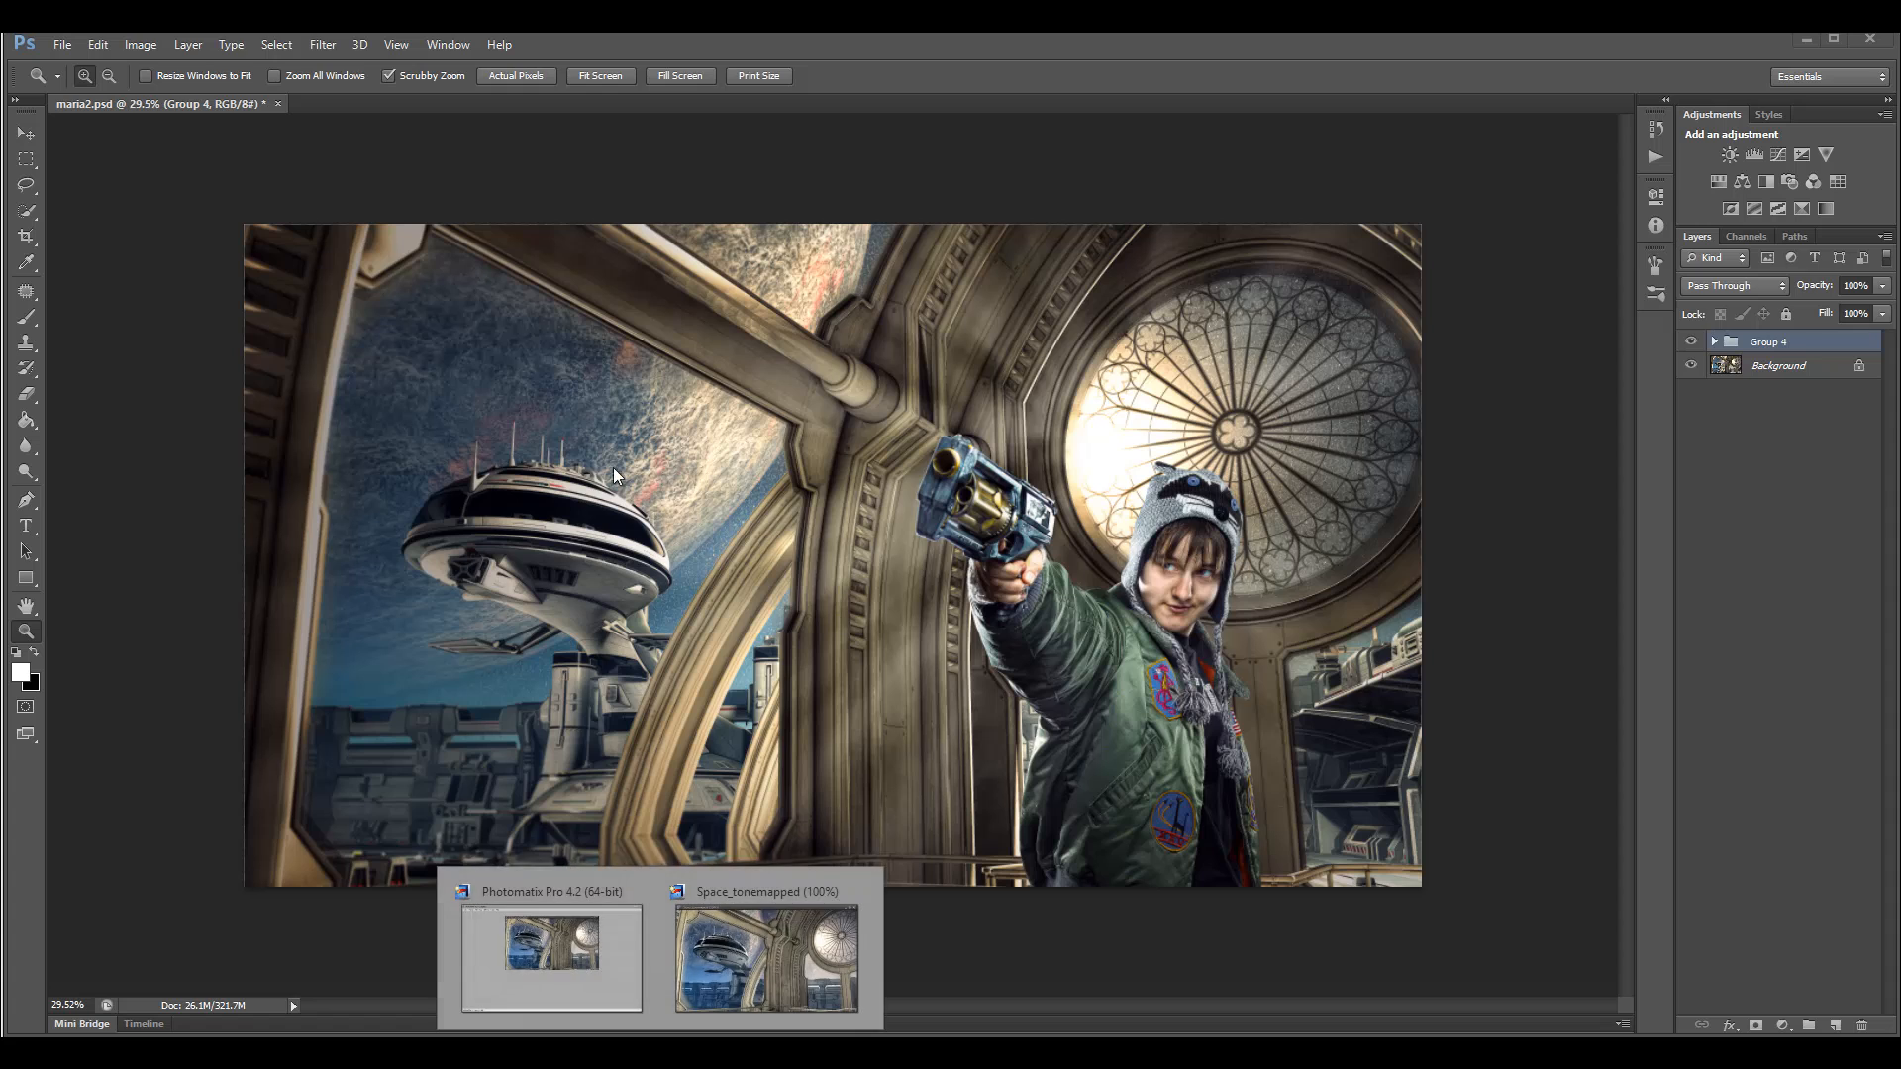
pyautogui.moveTo(661, 1035)
pyautogui.click(555, 925)
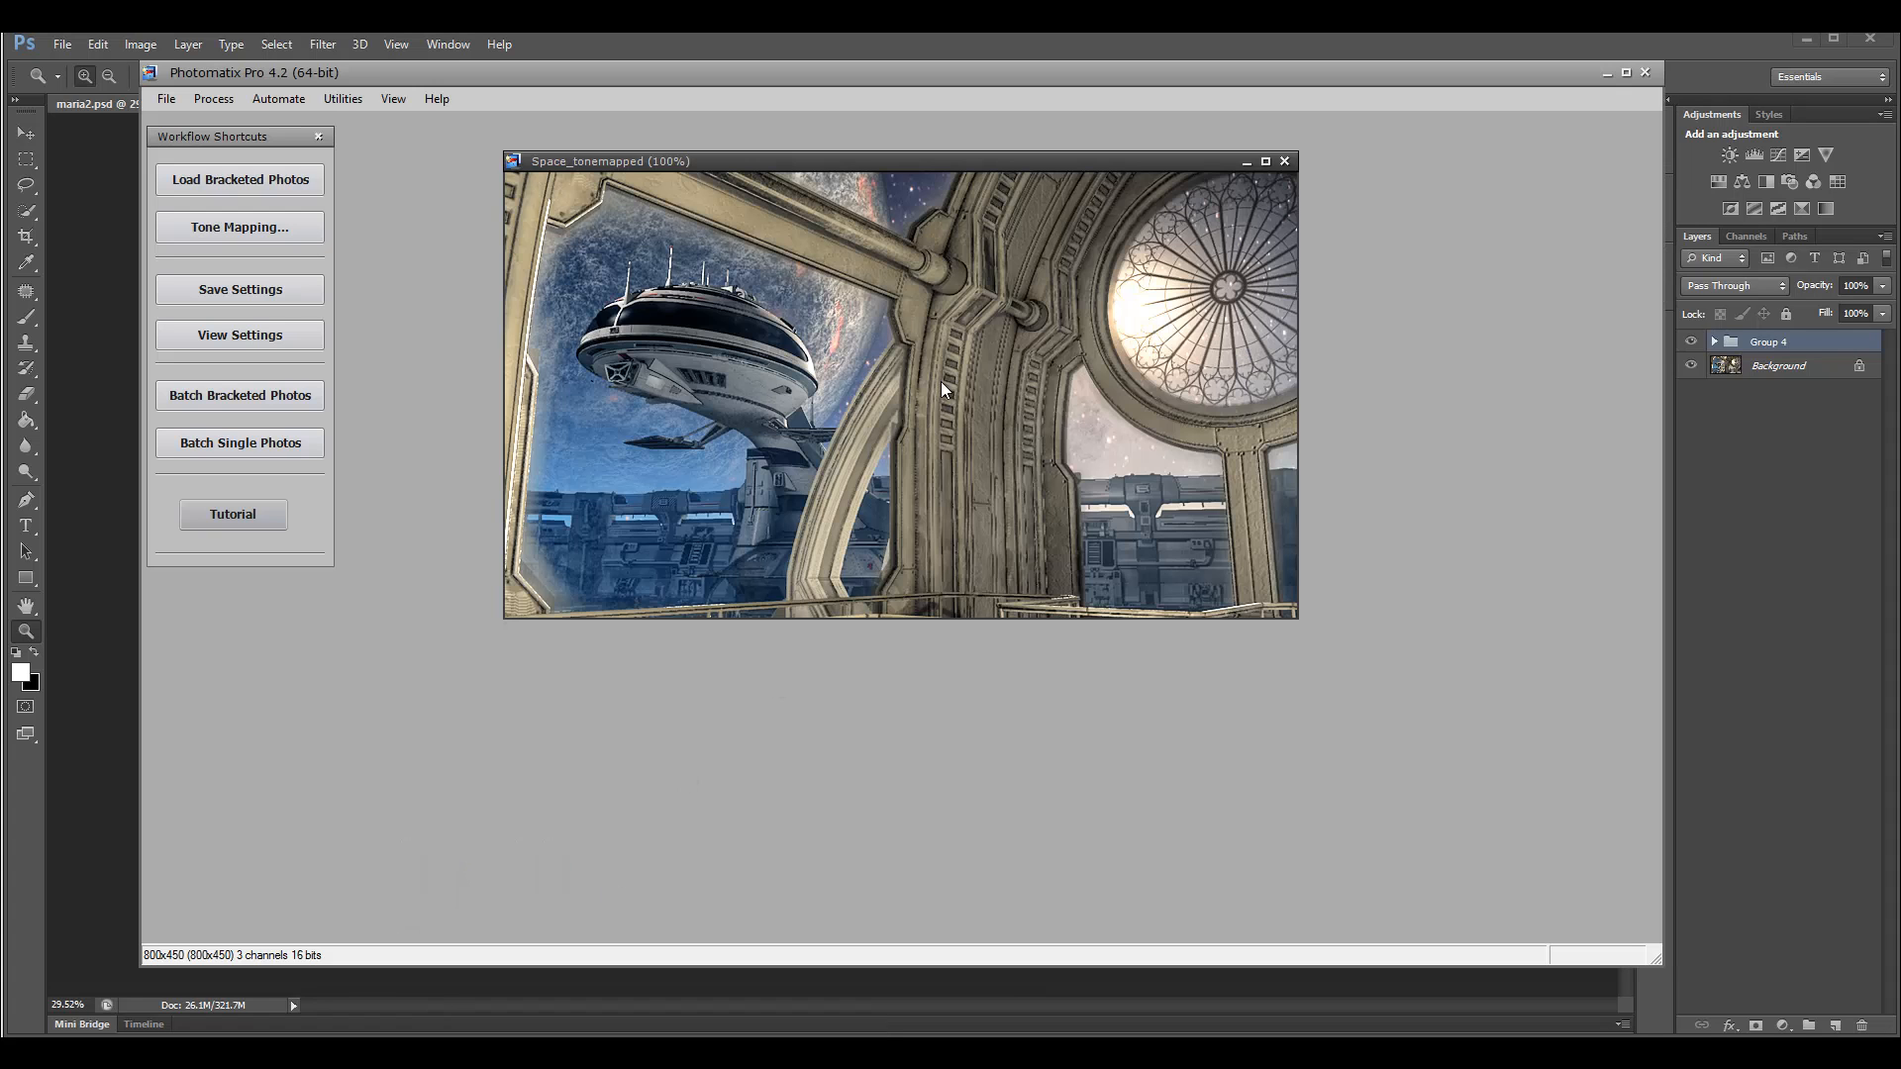